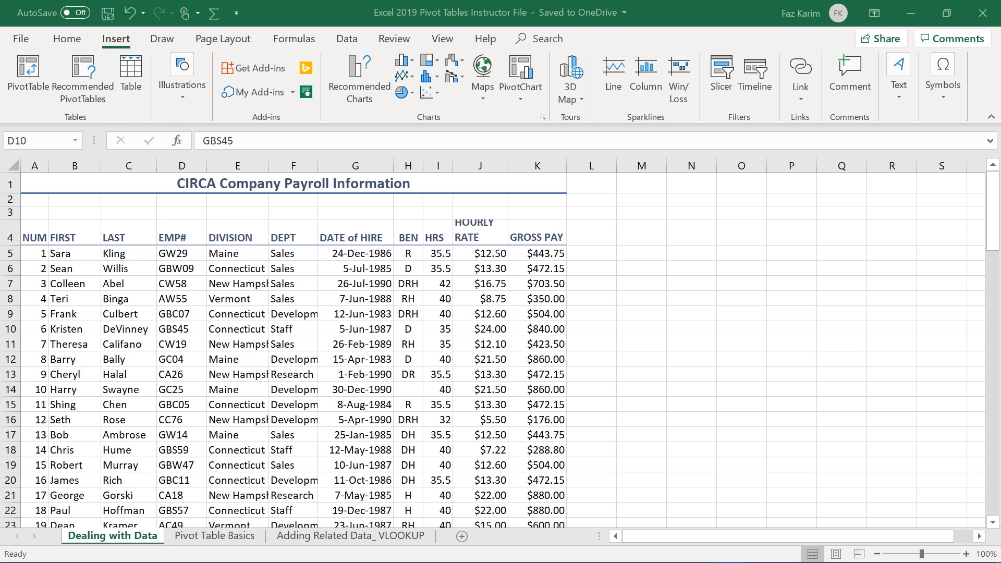
Switch to the Adding Related Data_ VLOOKUP worksheet
left_click(428, 537)
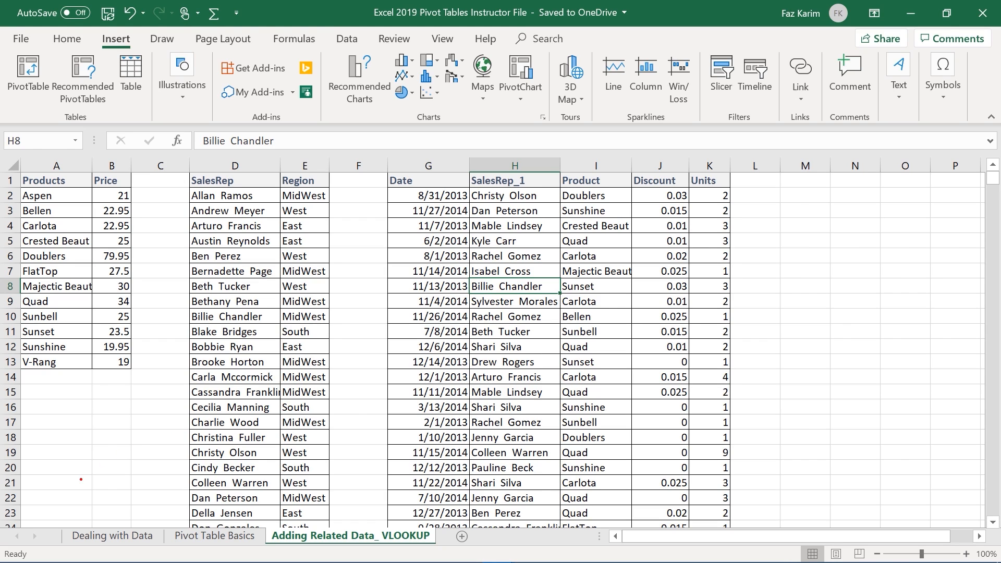
left_click_drag(35, 528, 114, 483)
key("t")
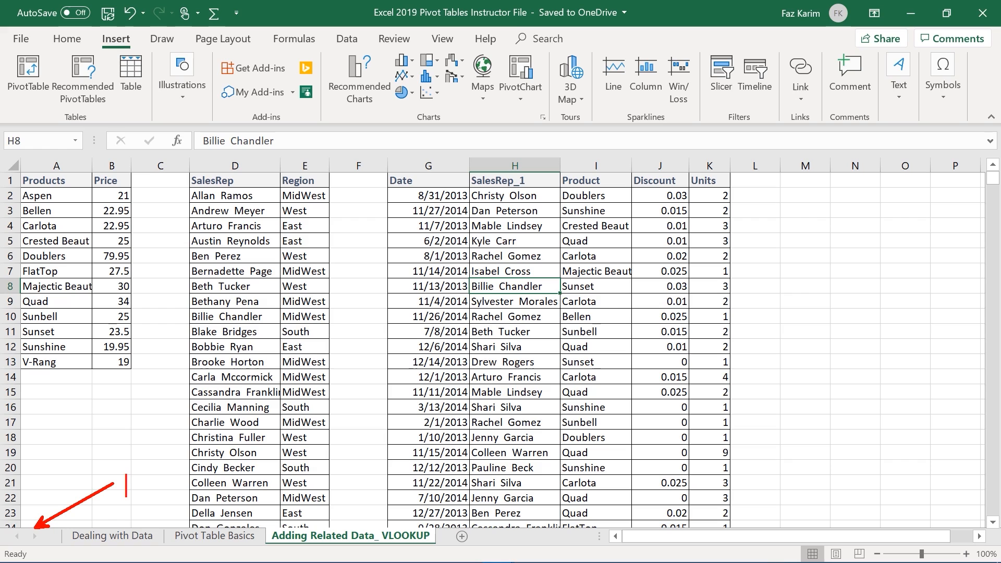
type("RIGH")
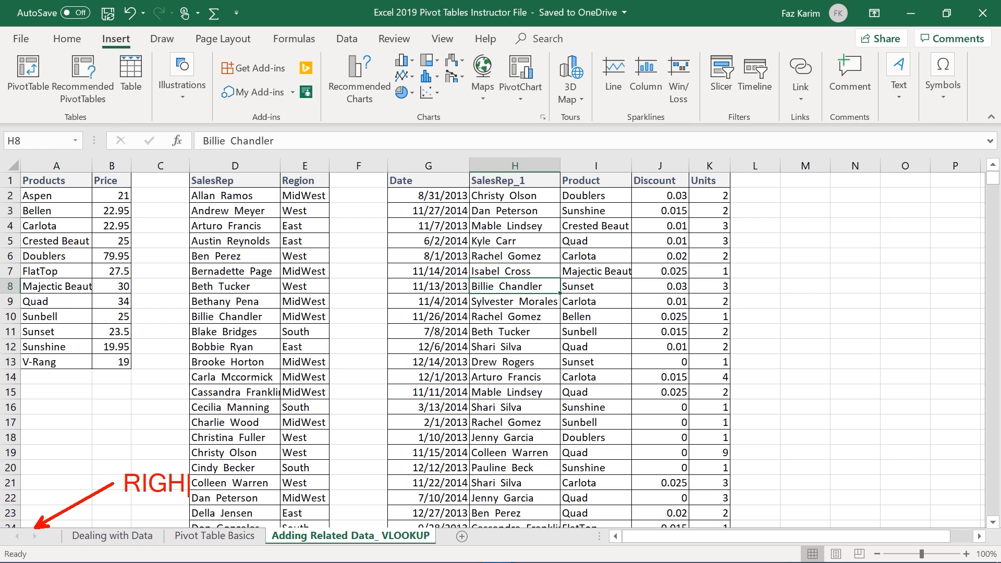
type("T CLICK ")
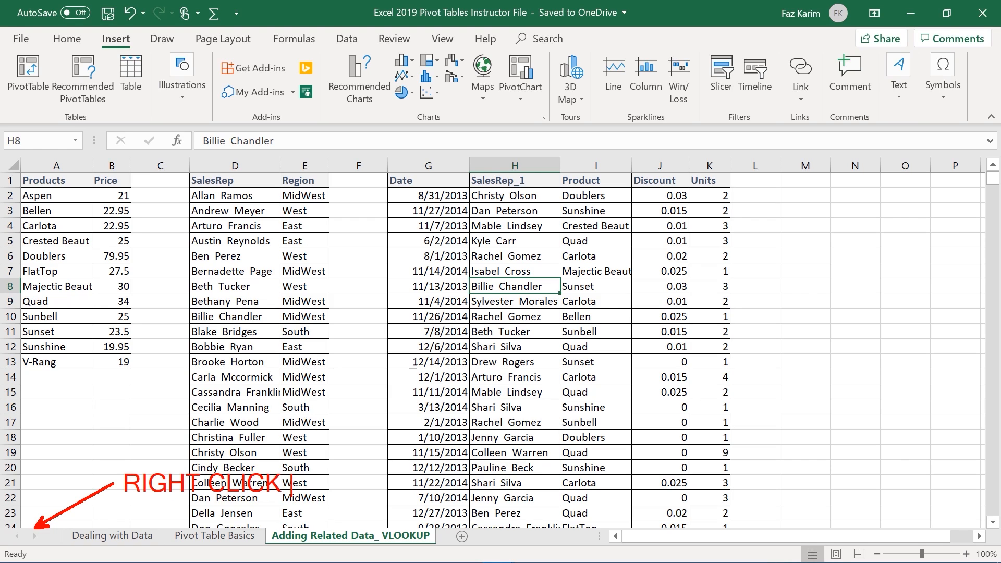
type("- activa")
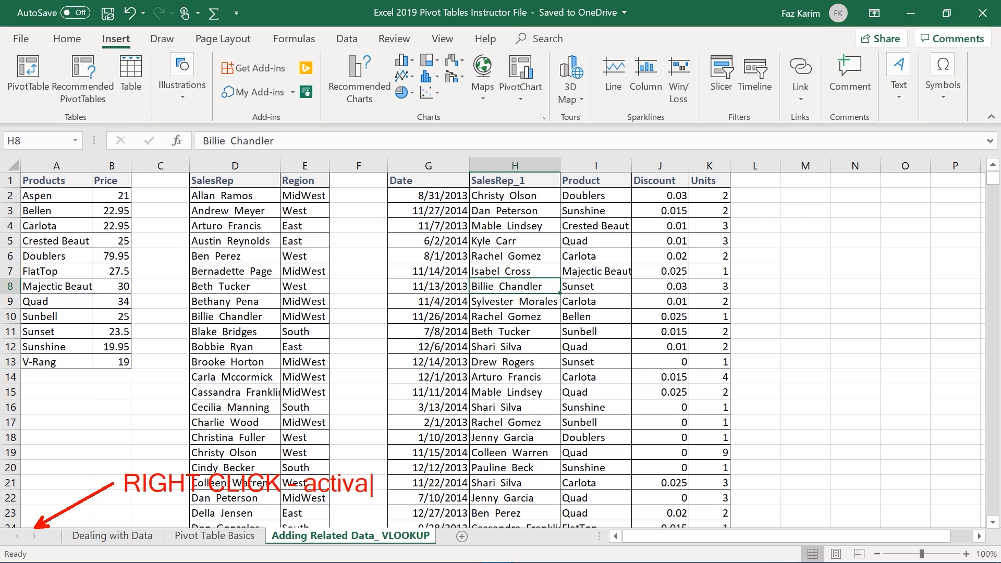
type("te window")
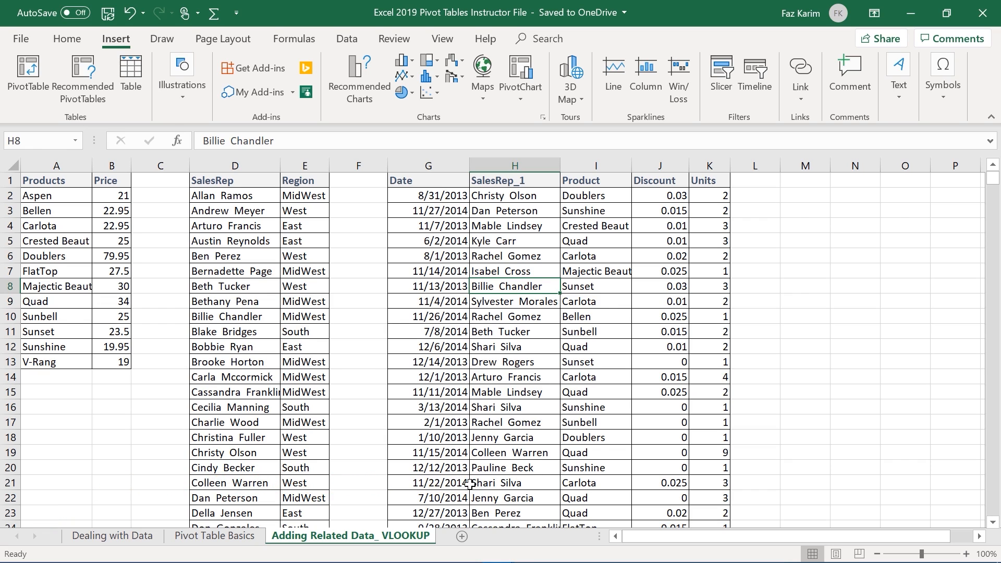
Open the workbook's sheet list and activate the Dealing with Data worksheet from it
right_click(24, 537)
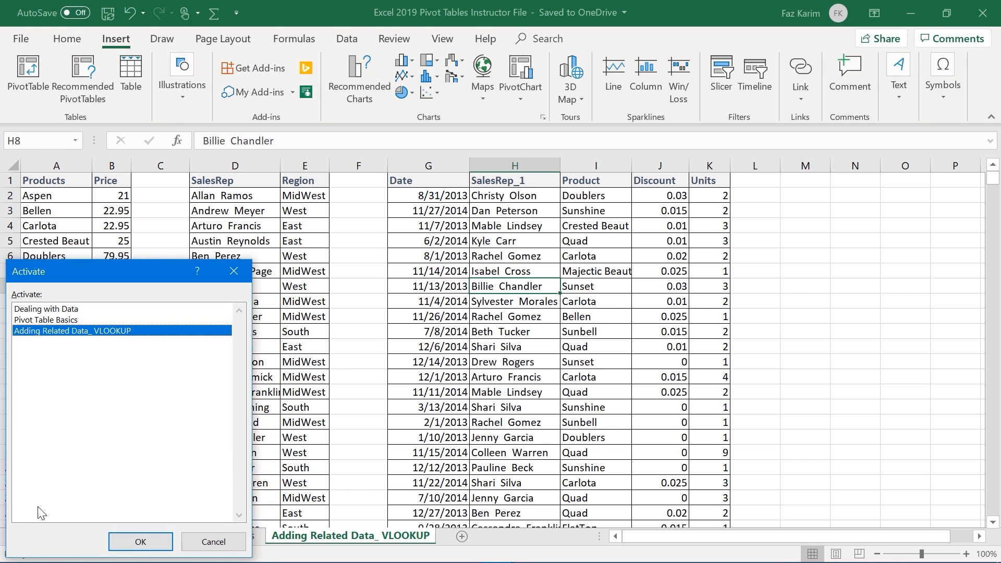
left_click(67, 309)
left_click(140, 542)
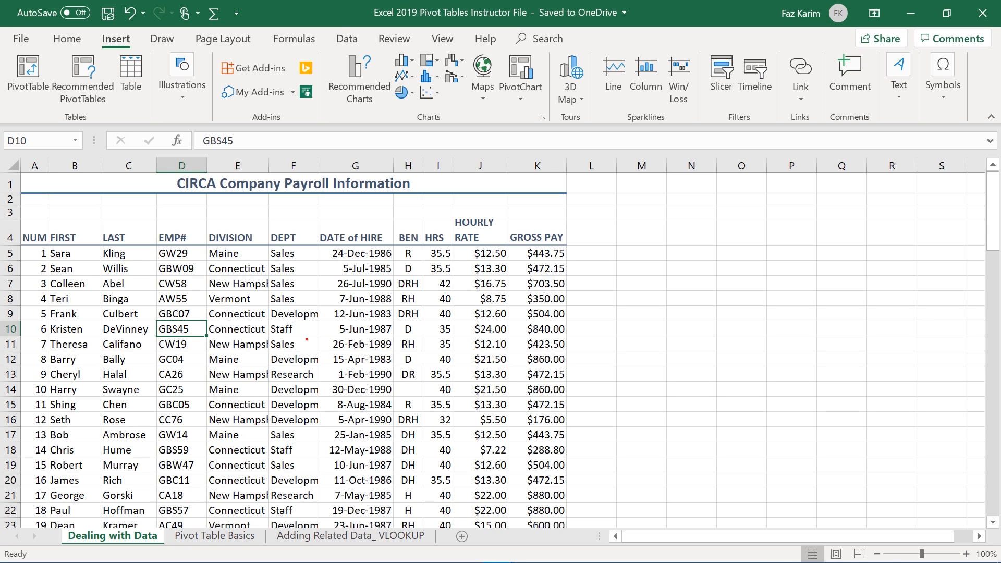
left_click_drag(163, 524, 207, 496)
left_click_drag(654, 191, 569, 228)
Enter the column headings FT/PT in L4, Year in M4 and Month of Hire in N4
left_click(582, 239)
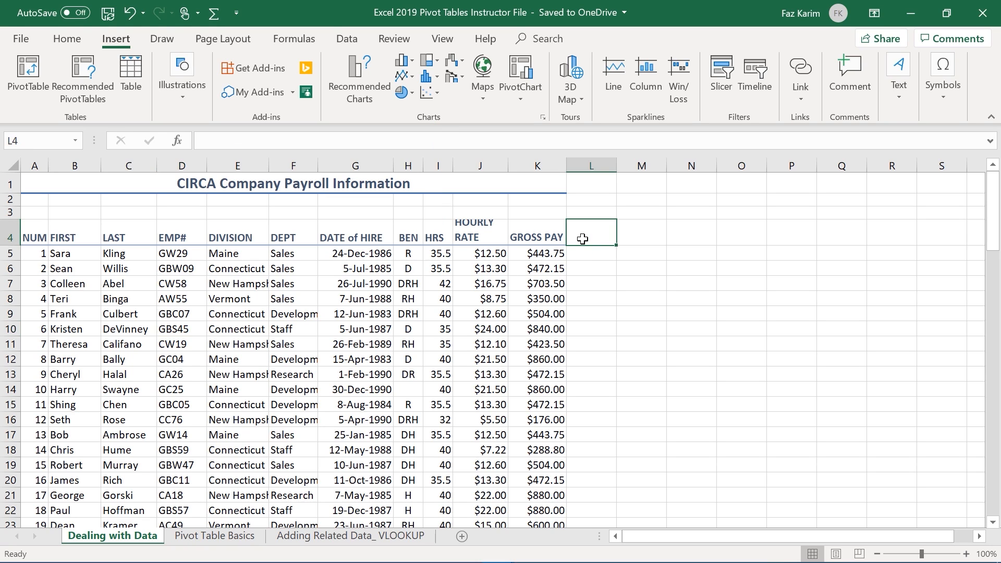
type("FT/P")
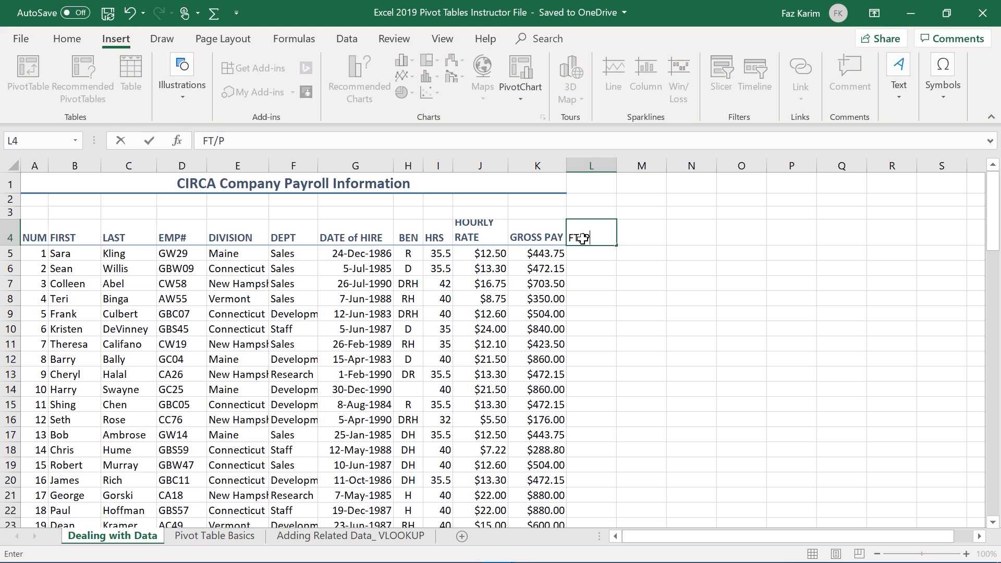
type("T")
key("Tab")
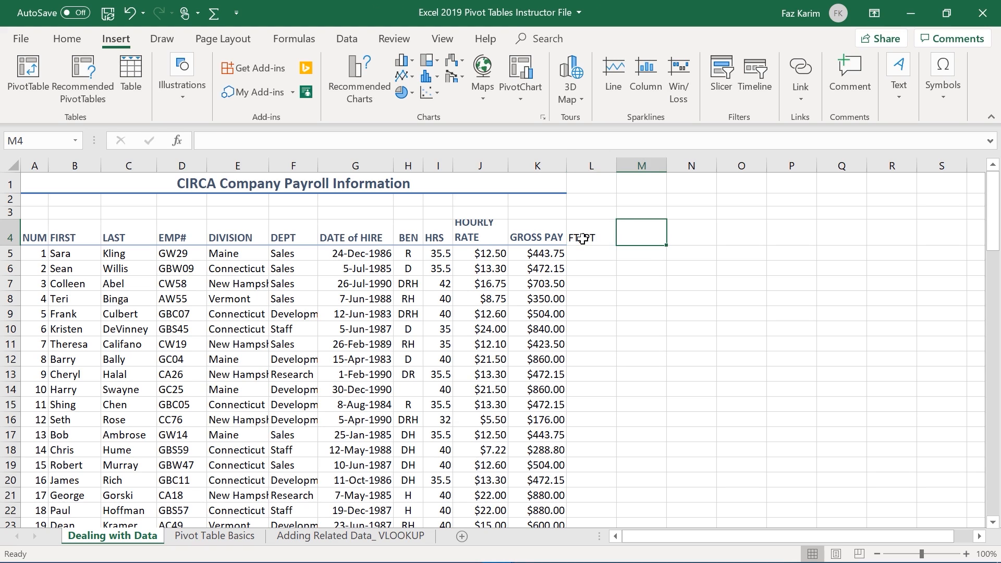
type("Year")
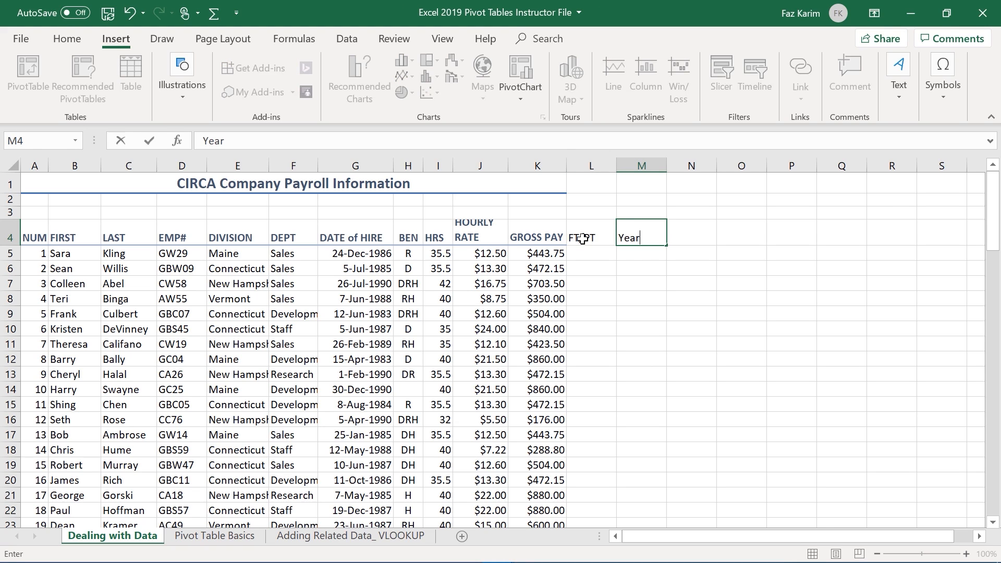
key("Tab")
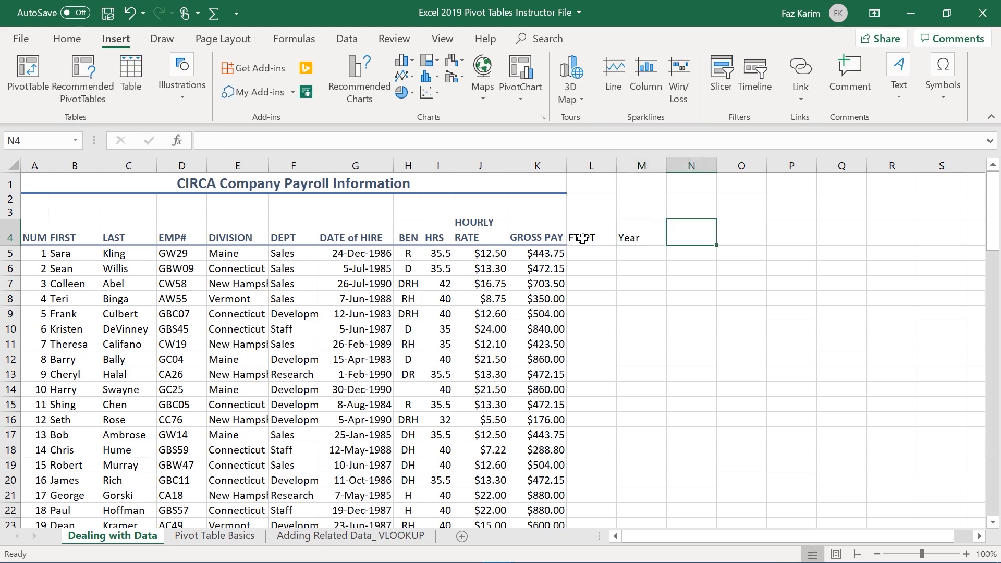
type("Month")
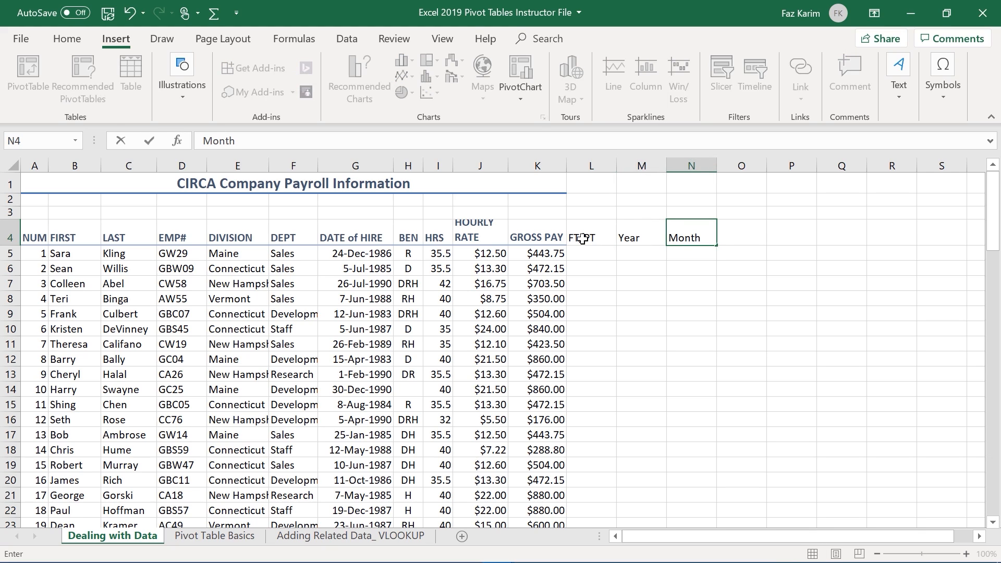
type(" of Hire")
key("shift+Tab")
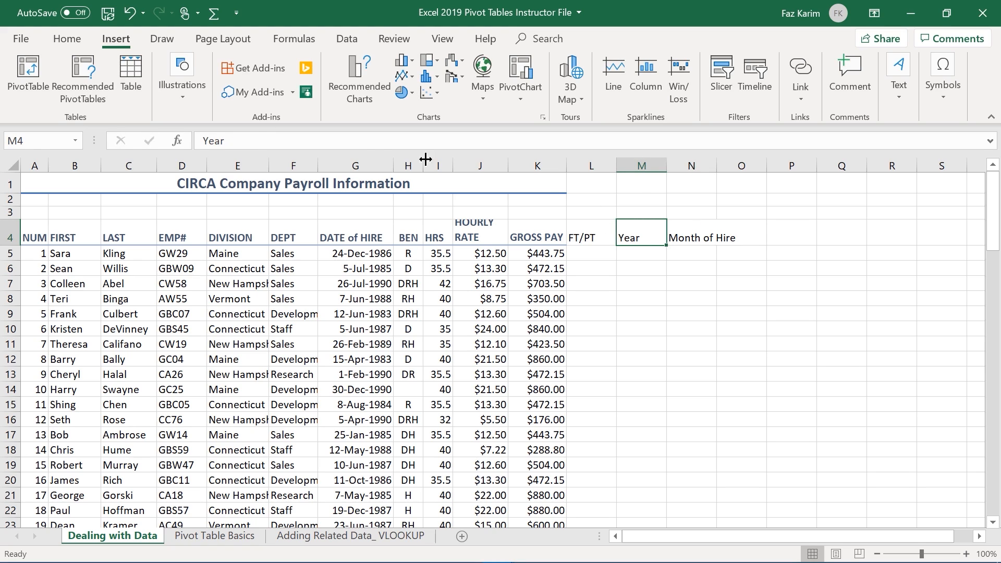
Extend the heading in M4 to read Year of Hire
left_click(263, 139)
type("of Hire")
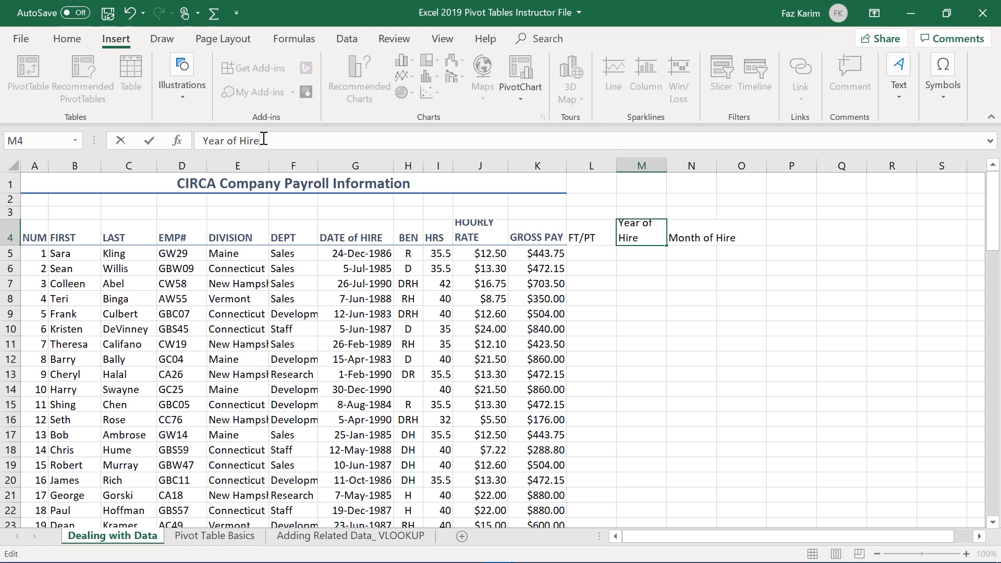
key("Return")
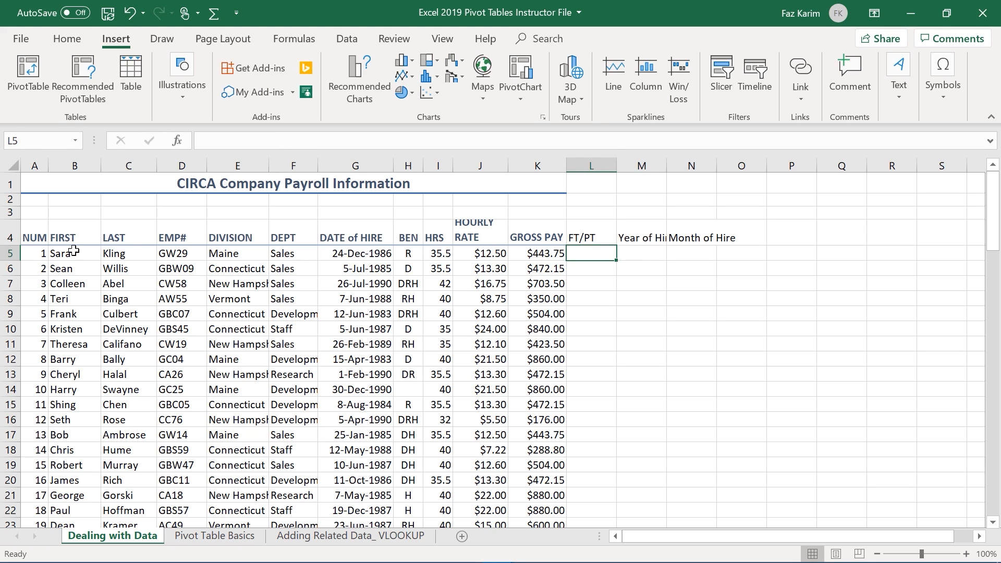
Go through the row 4 headings one by one, from NUM to Month of Hire, to review the table's fields
left_click(36, 236)
left_click(71, 237)
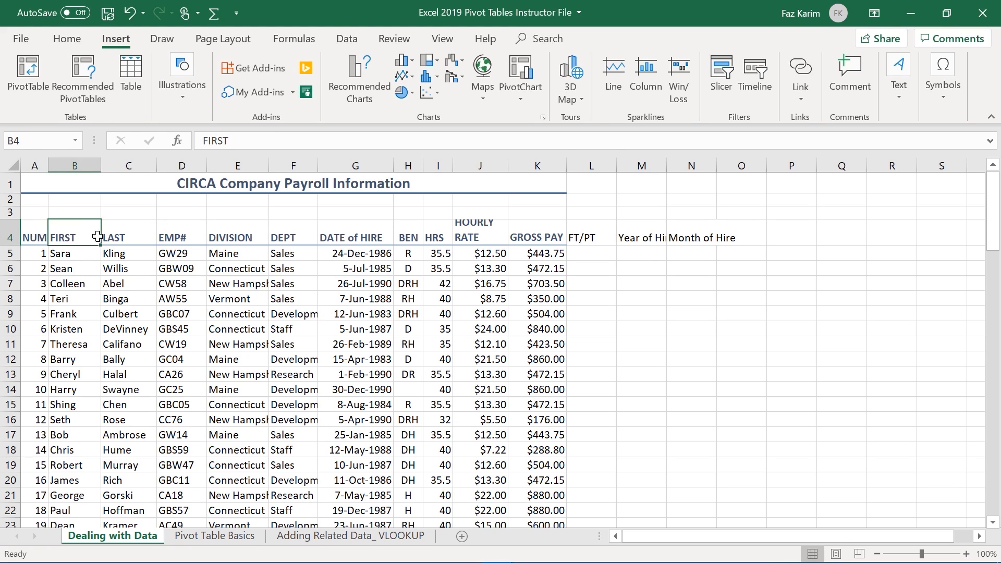
left_click(110, 236)
left_click(165, 236)
left_click(232, 236)
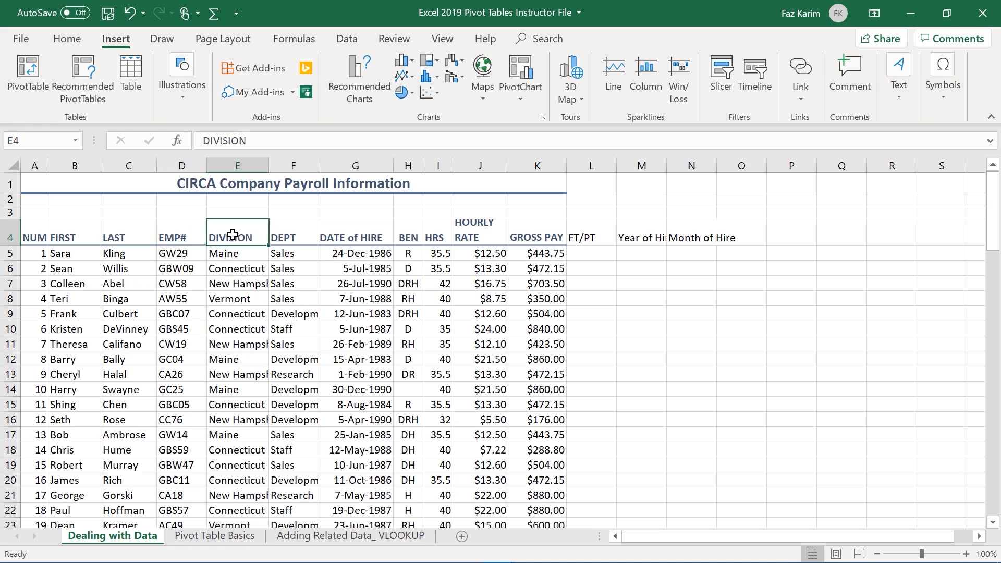
left_click(286, 237)
left_click(349, 237)
left_click(420, 237)
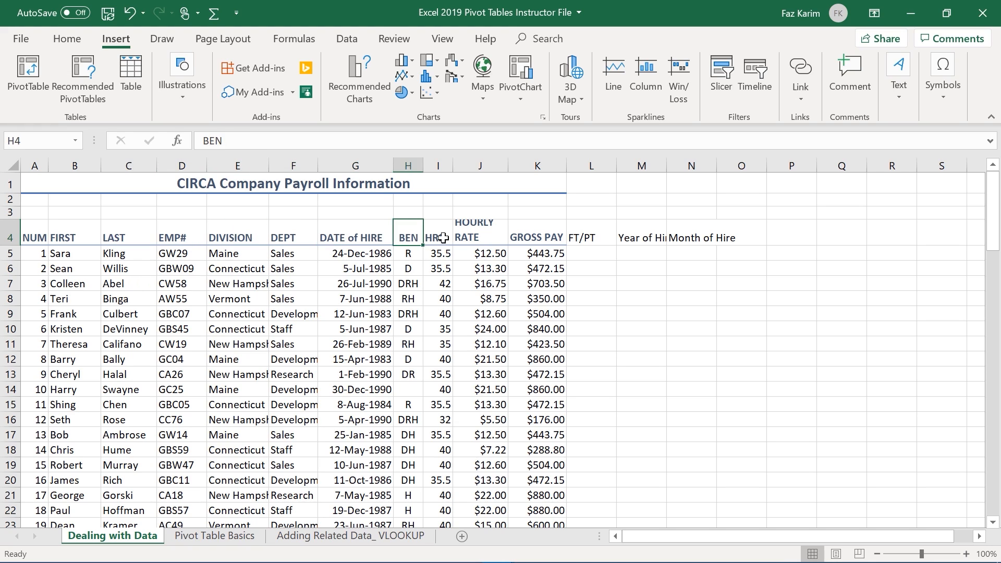
left_click(442, 237)
left_click(482, 237)
left_click(532, 235)
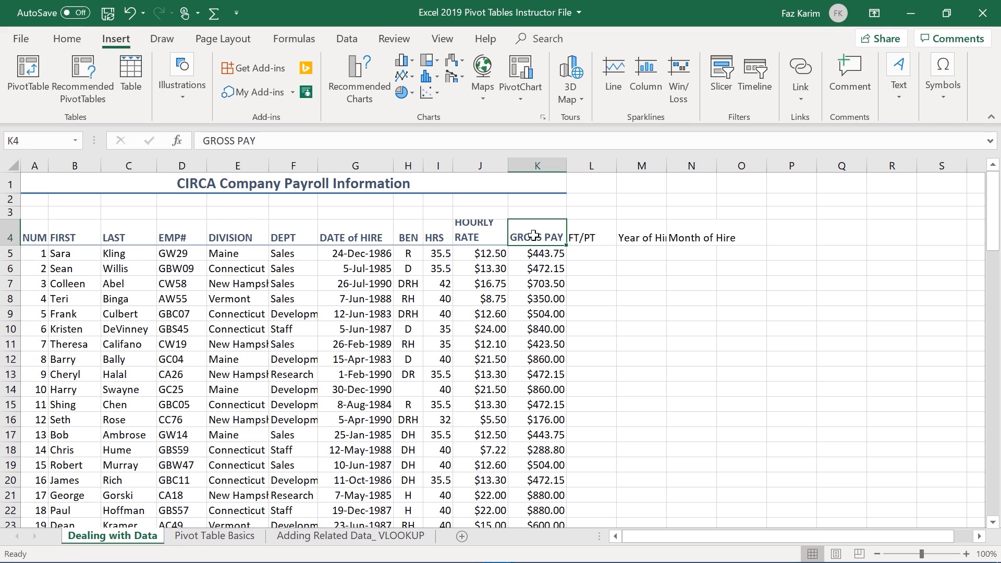
left_click(583, 240)
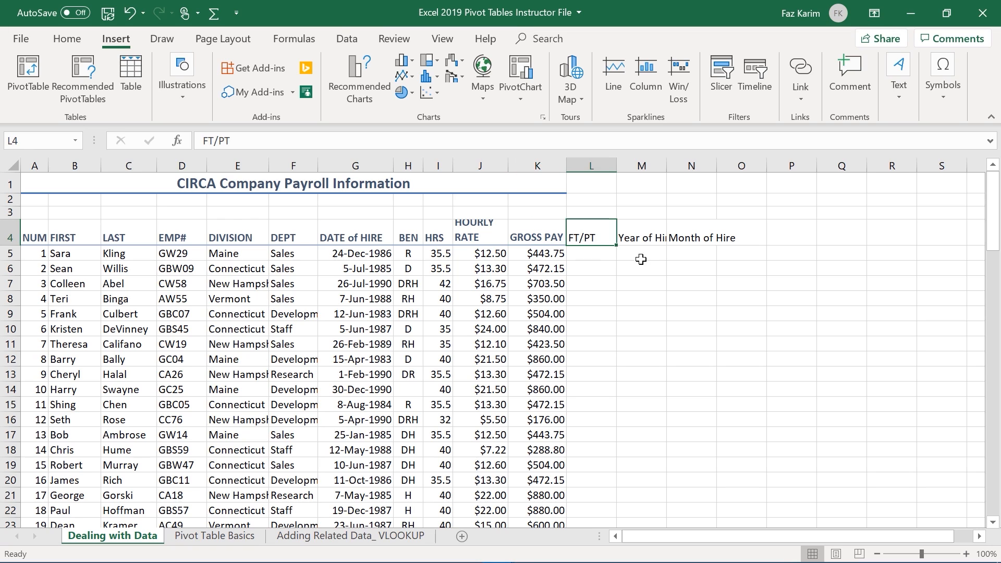
left_click(653, 236)
left_click(711, 234)
left_click(628, 235)
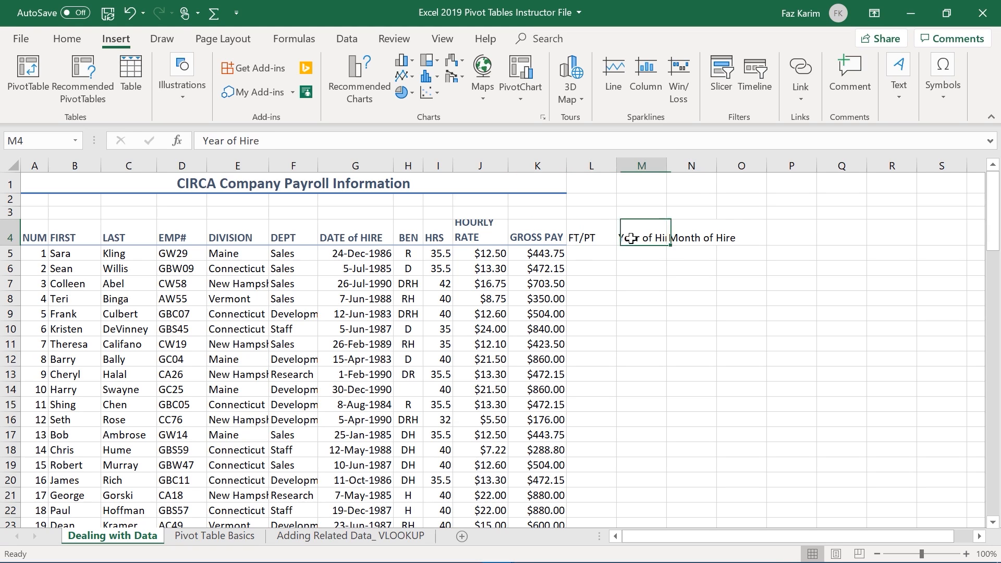
left_click(583, 240)
Copy the formatting of the GROSS PAY heading to the FT/PT, Year of Hire and Month of Hire headings with Format Painter
left_click(542, 238)
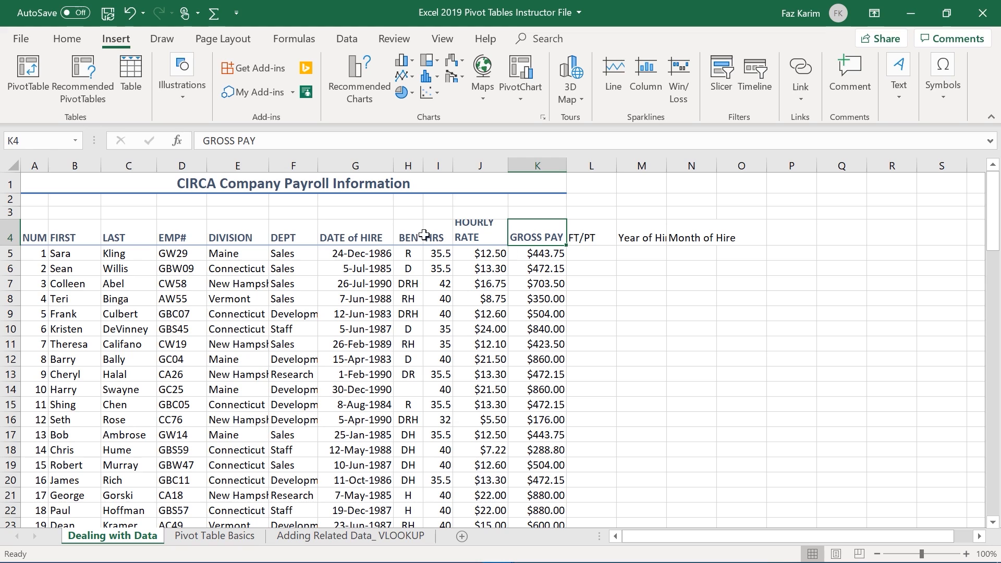
left_click(62, 40)
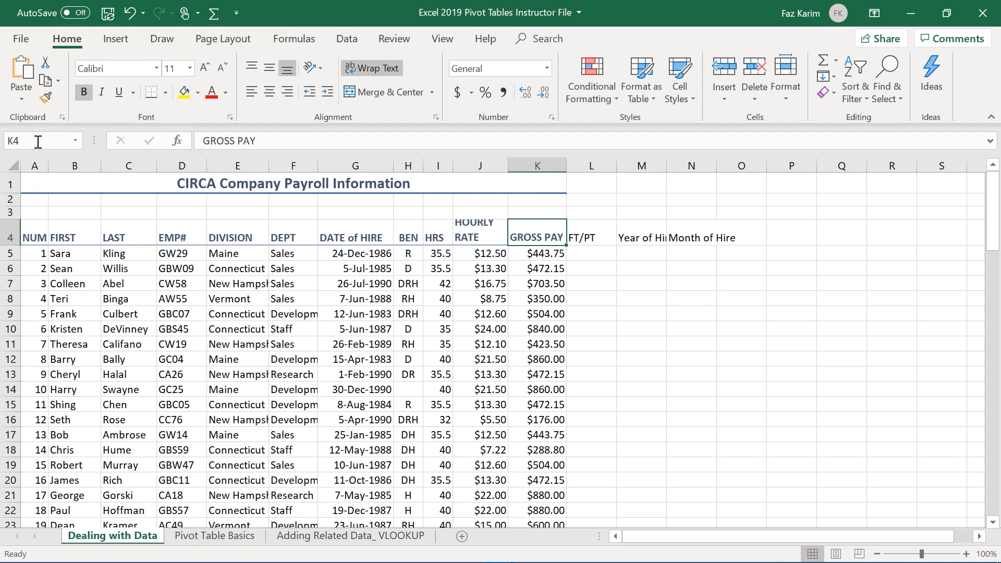
left_click(45, 95)
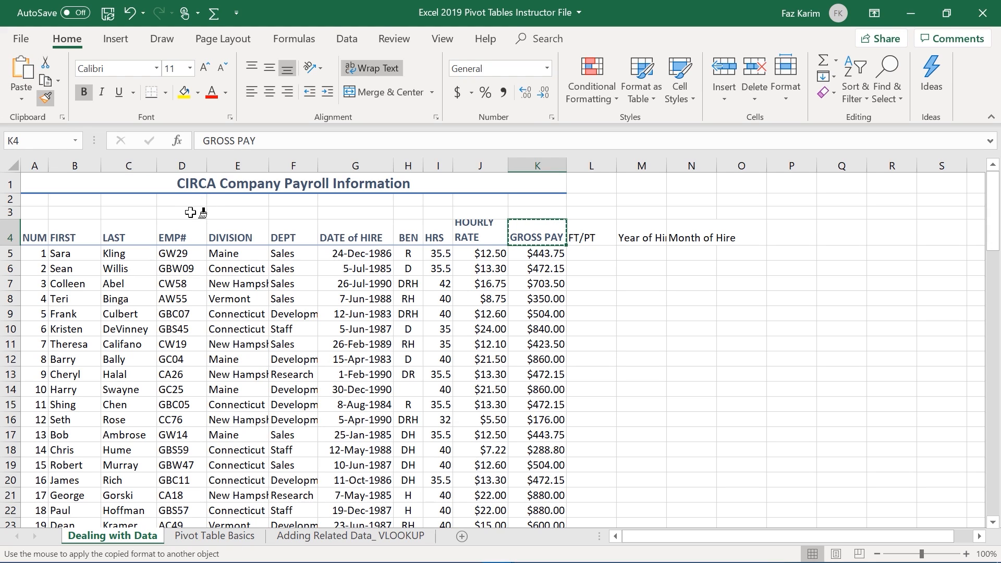
left_click(590, 237)
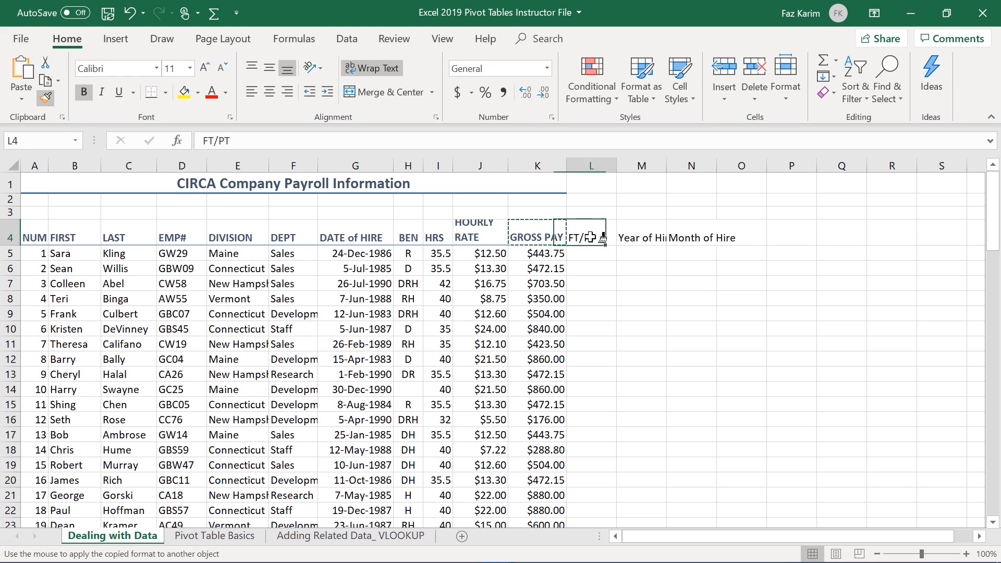
left_click(645, 236)
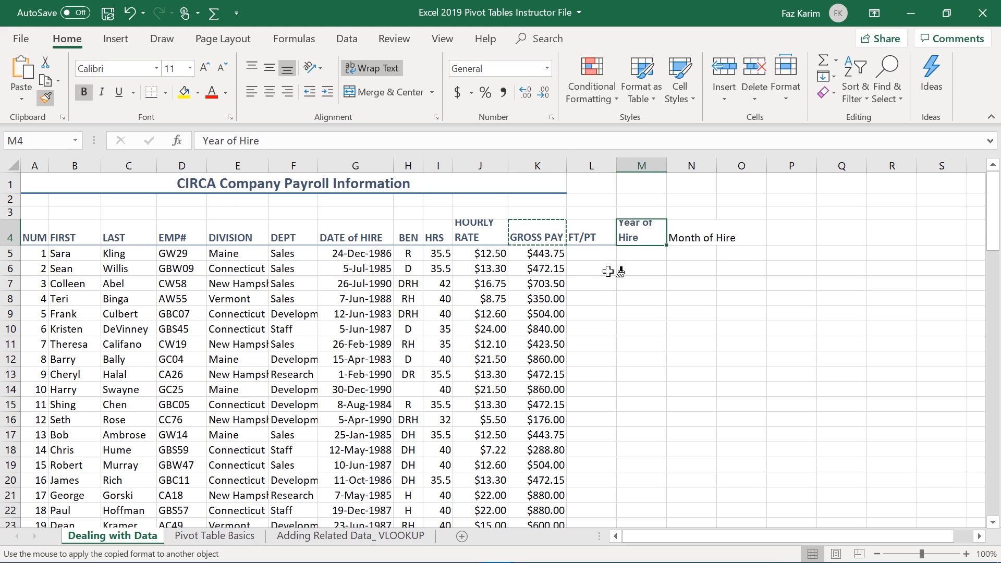
left_click(695, 231)
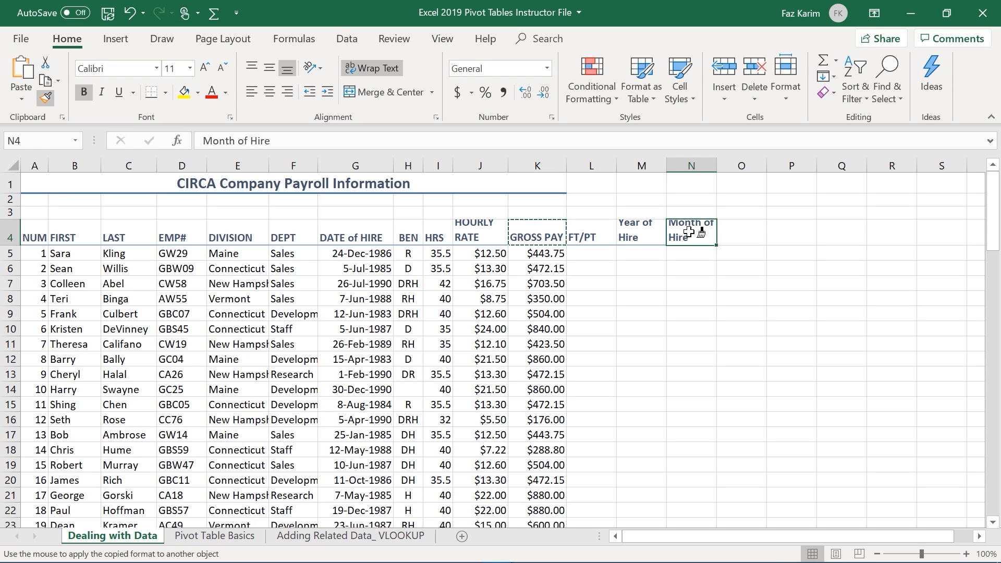
left_click(689, 232)
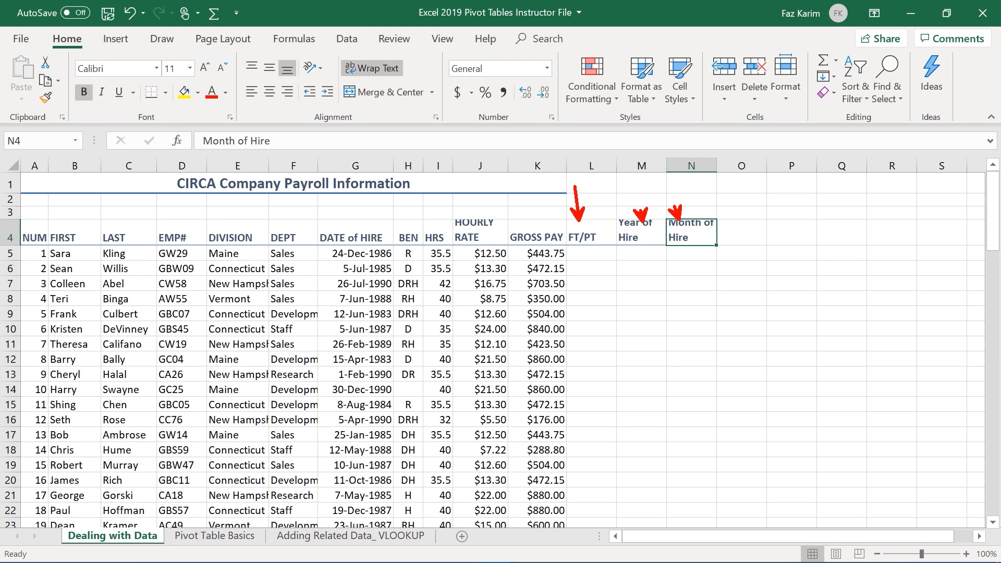
left_click_drag(13, 238, 572, 546)
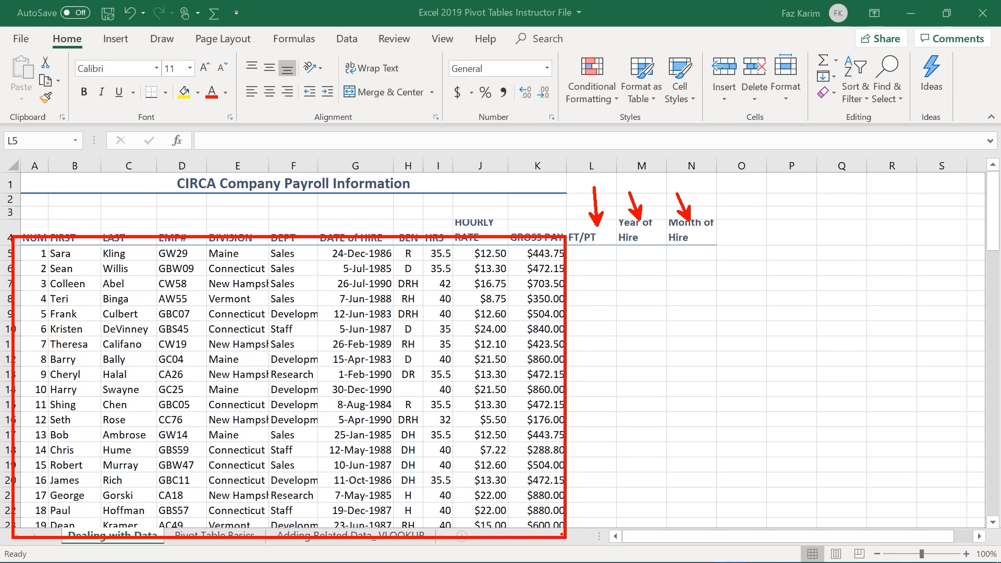
left_click(579, 255)
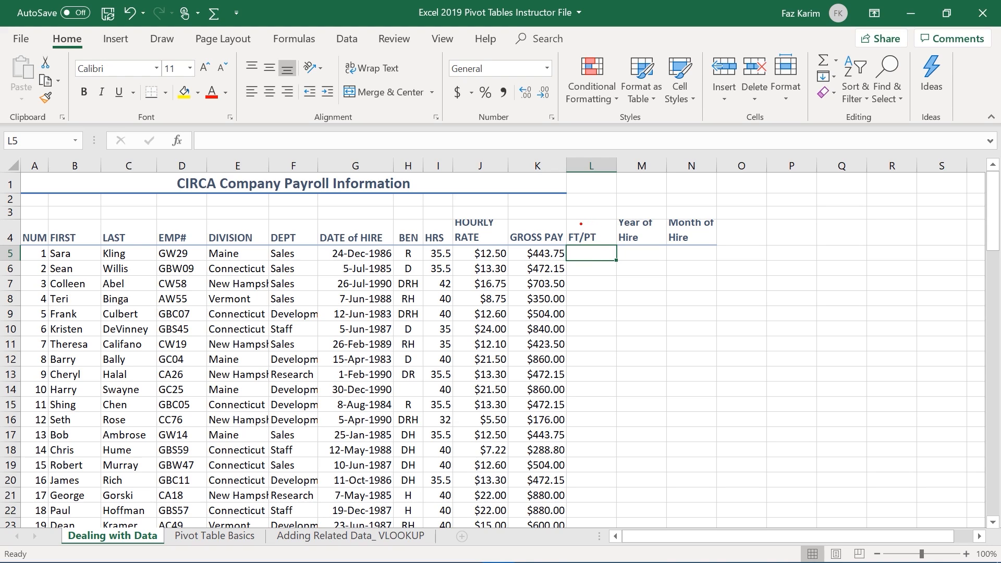
left_click_drag(433, 224, 433, 152)
mouse_move(420, 228)
left_mouse_down()
mouse_move(441, 258)
mouse_move(457, 391)
left_mouse_up()
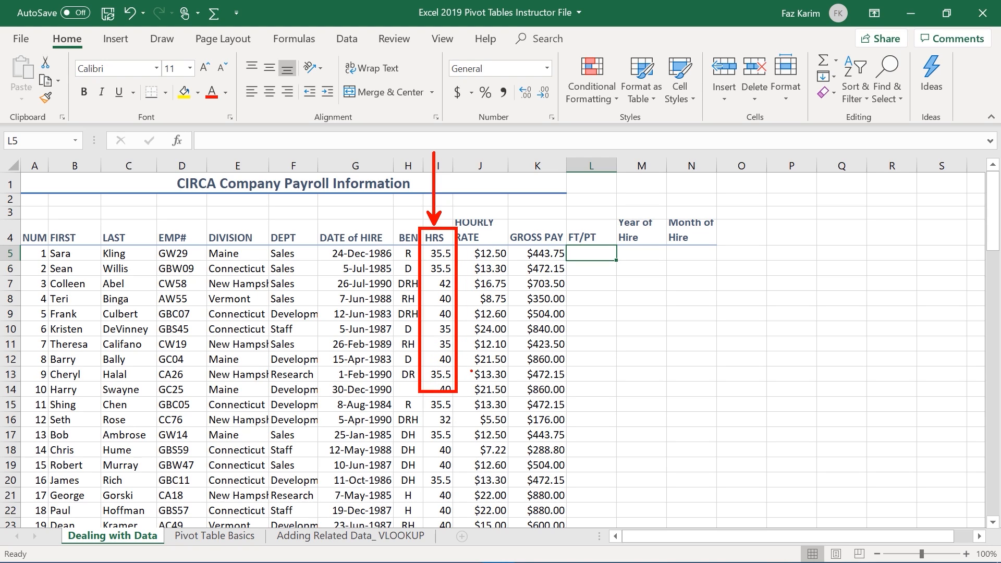
key("Escape")
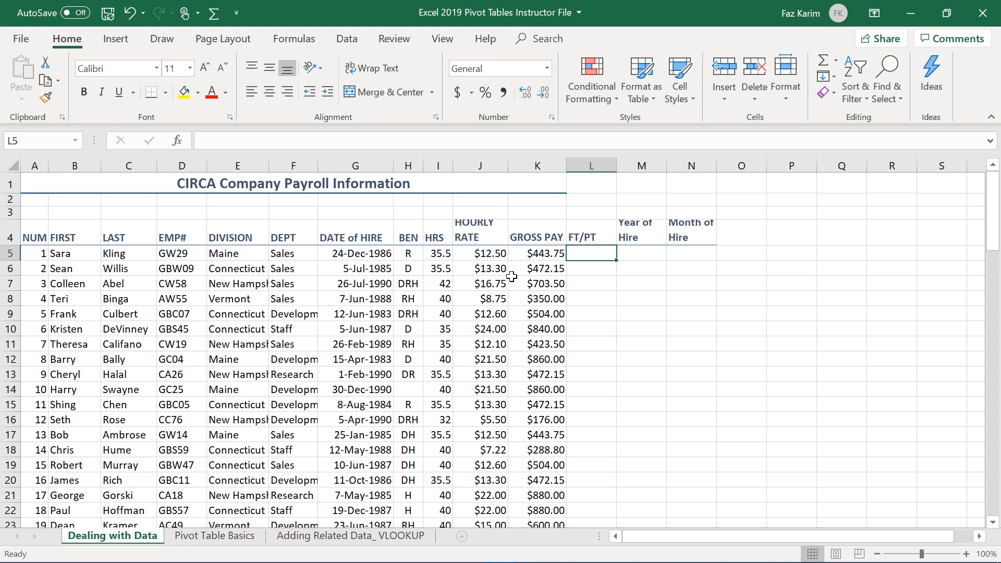
Enter the formula =IF(I5>=40,"FT","PT") in cell L5 to classify the first employee by hours
type("=")
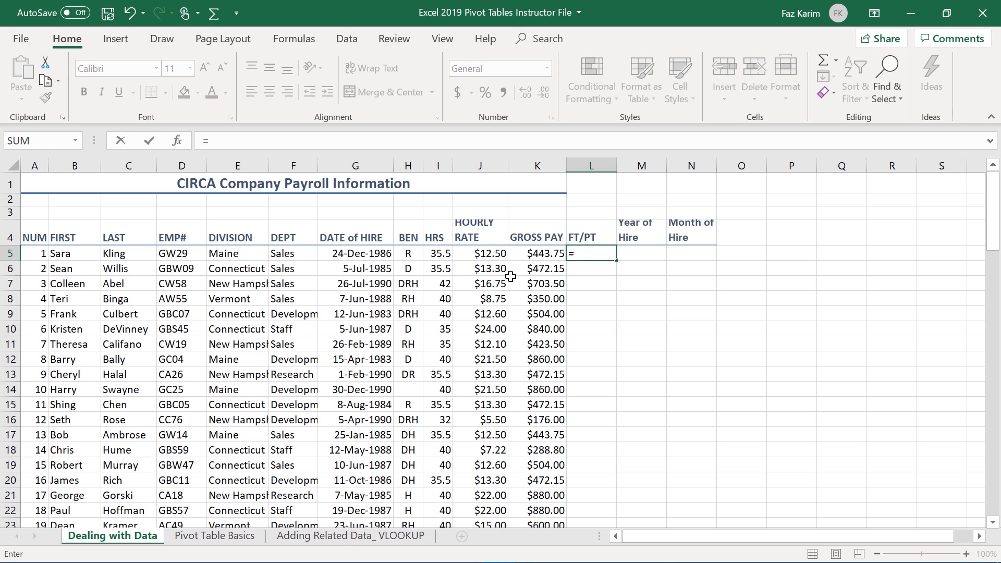
type("if")
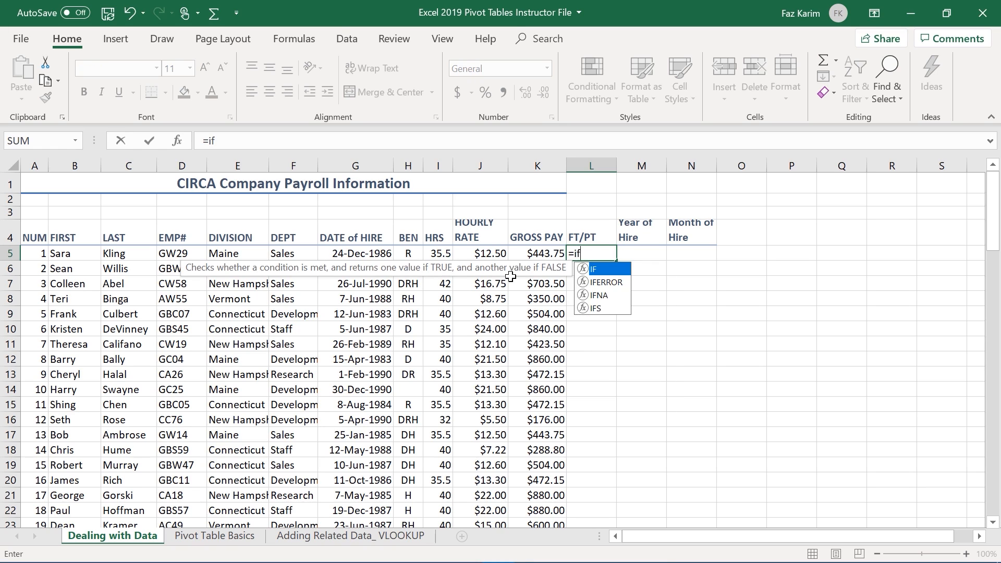
key("Tab")
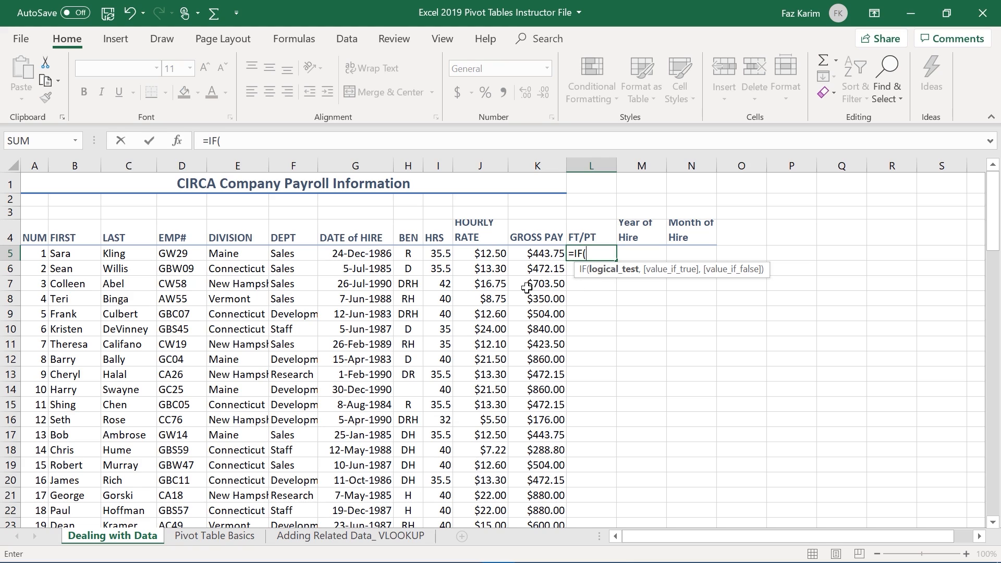
left_click(442, 254)
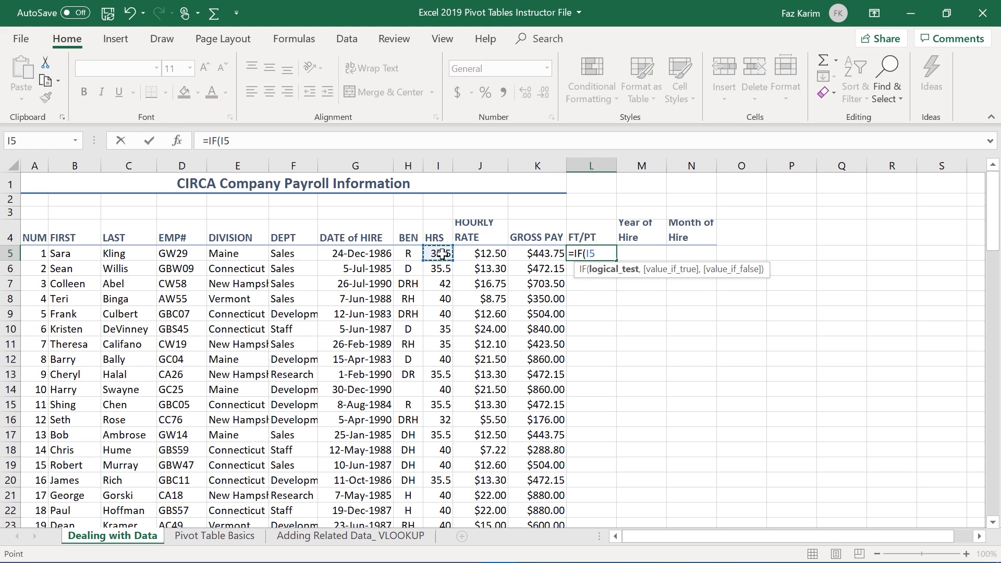
type(">=40")
type(",")
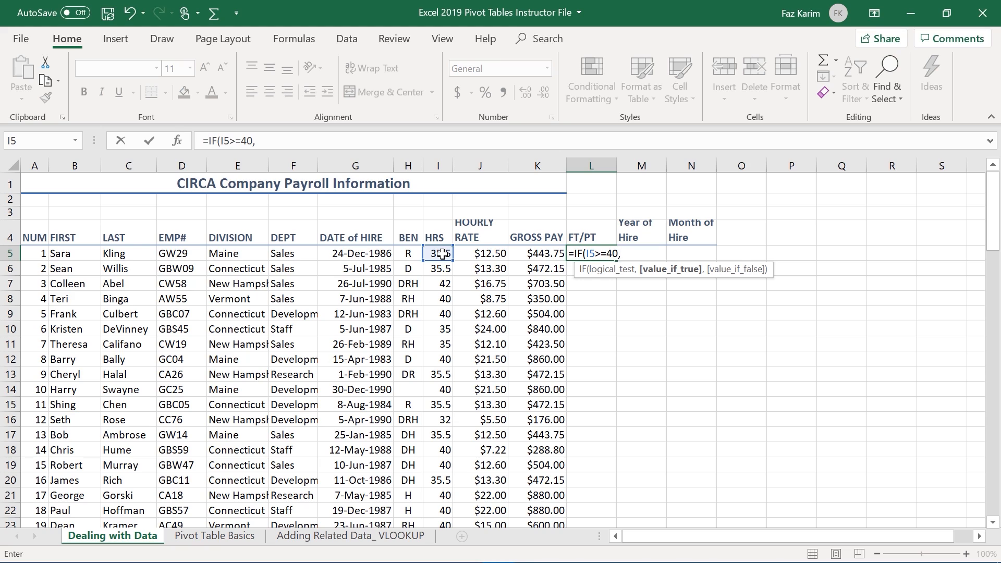
type("\"FT\"")
type(",")
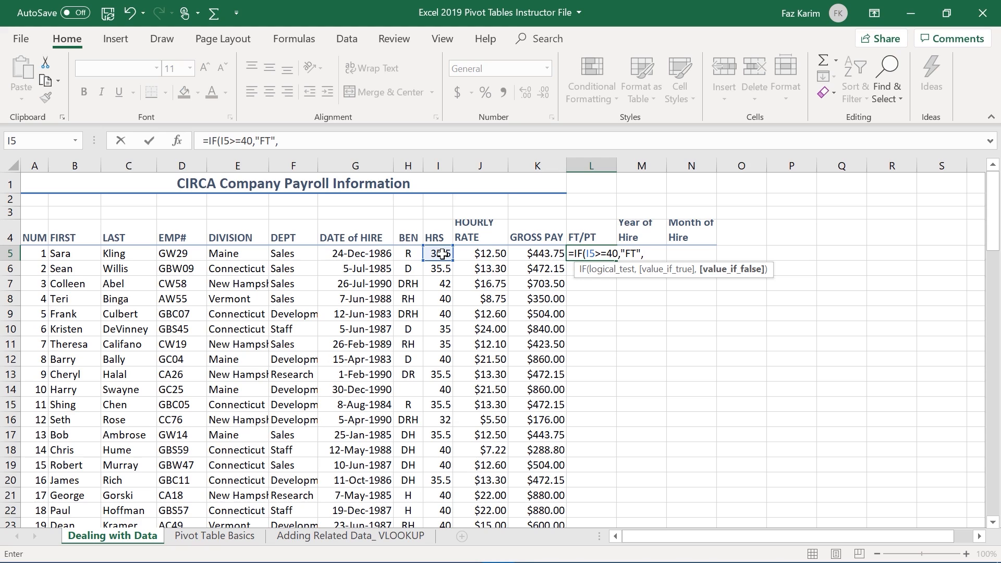
type("\"PT\")")
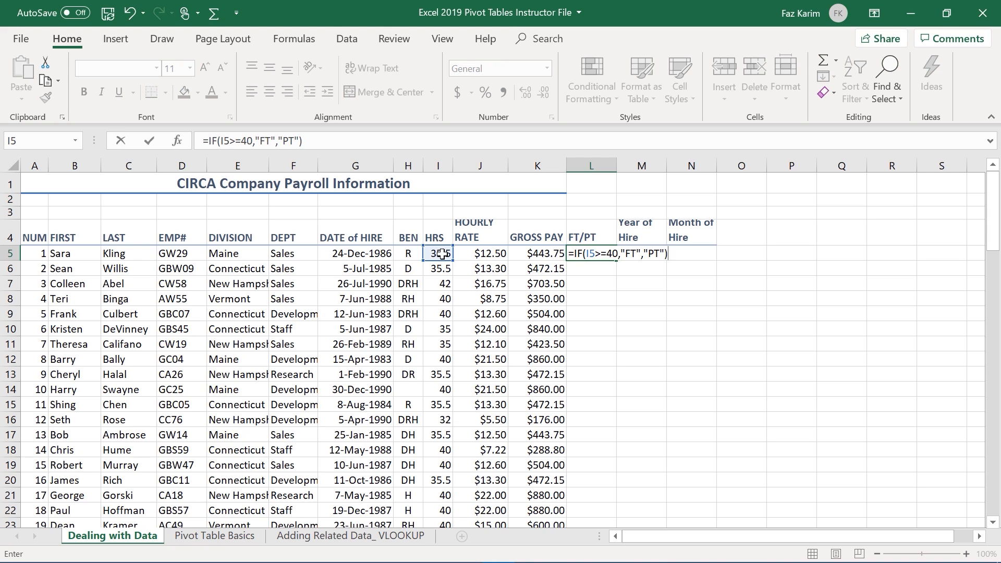
key("ctrl+Return")
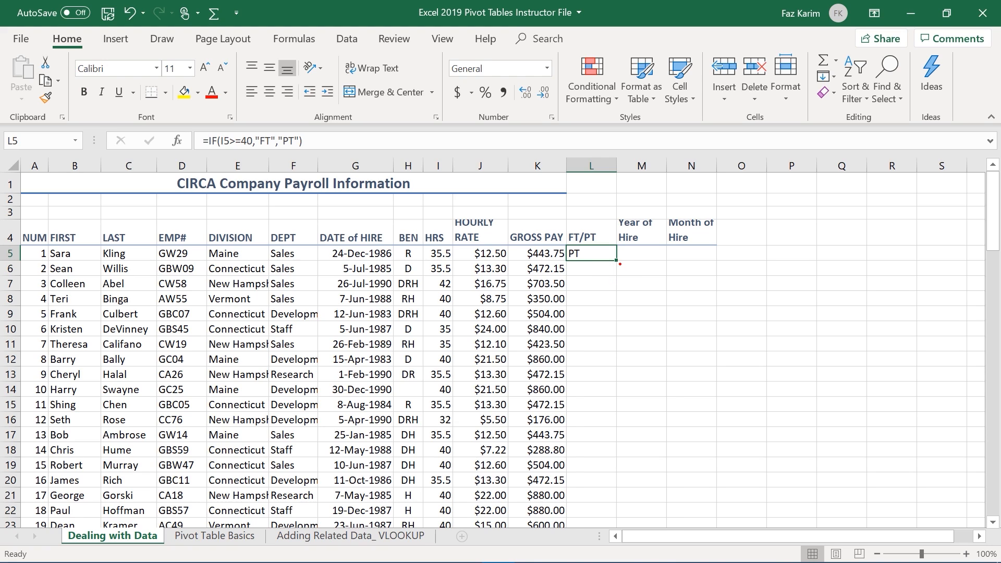
Fill the L5 formula down the FT/PT column for all employee rows
left_click_drag(619, 263, 655, 316)
key("Escape")
double_click(616, 261)
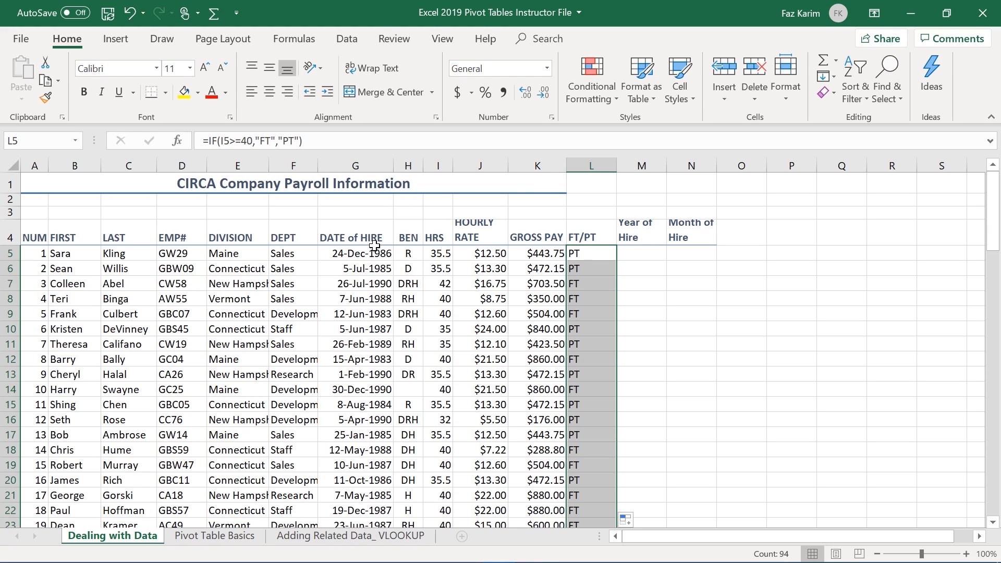
Enter the formula =YEAR(G5) in cell M5 to extract the hire year from the DATE of HIRE column
left_click(639, 253)
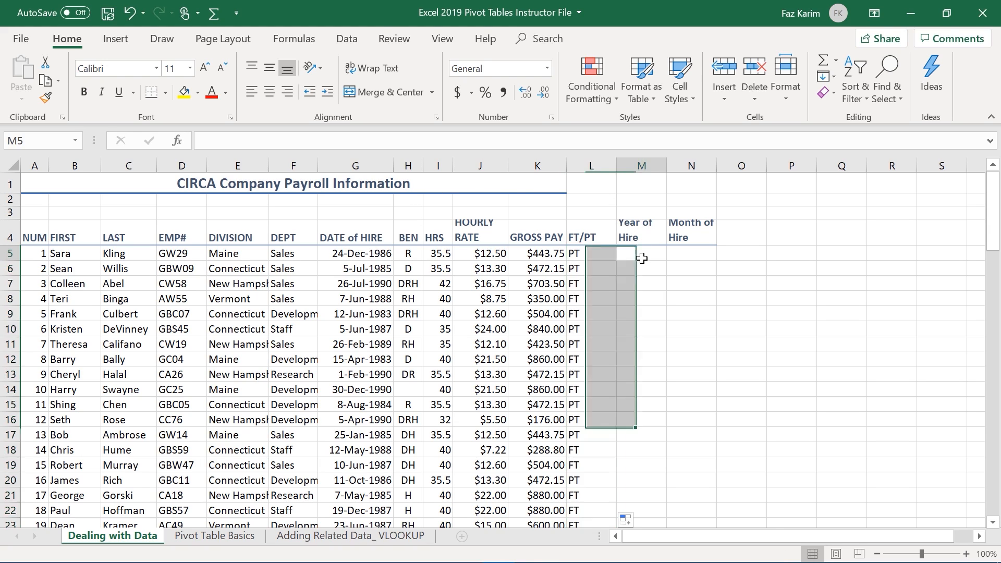
type("=ye")
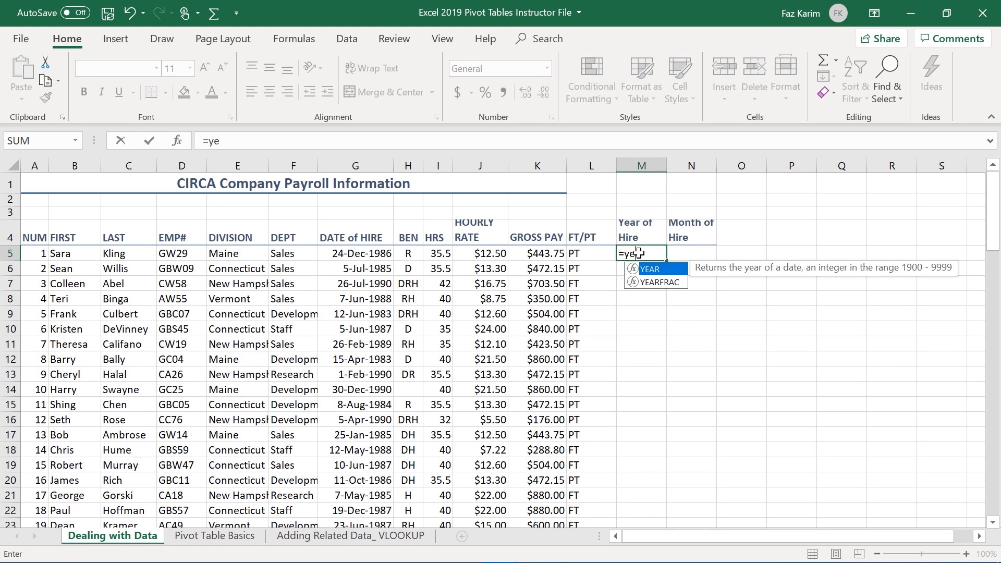
key("Tab")
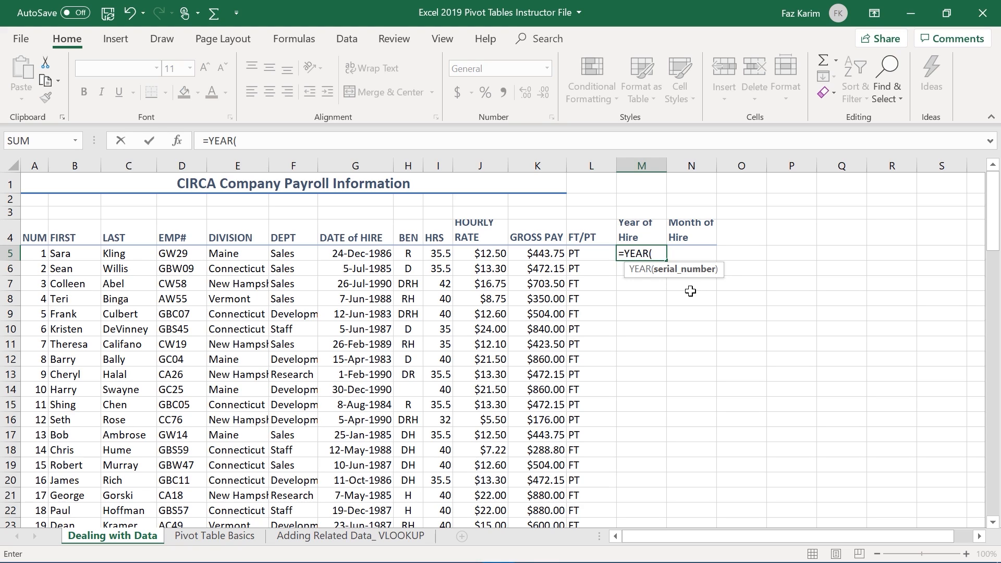
left_click(375, 257)
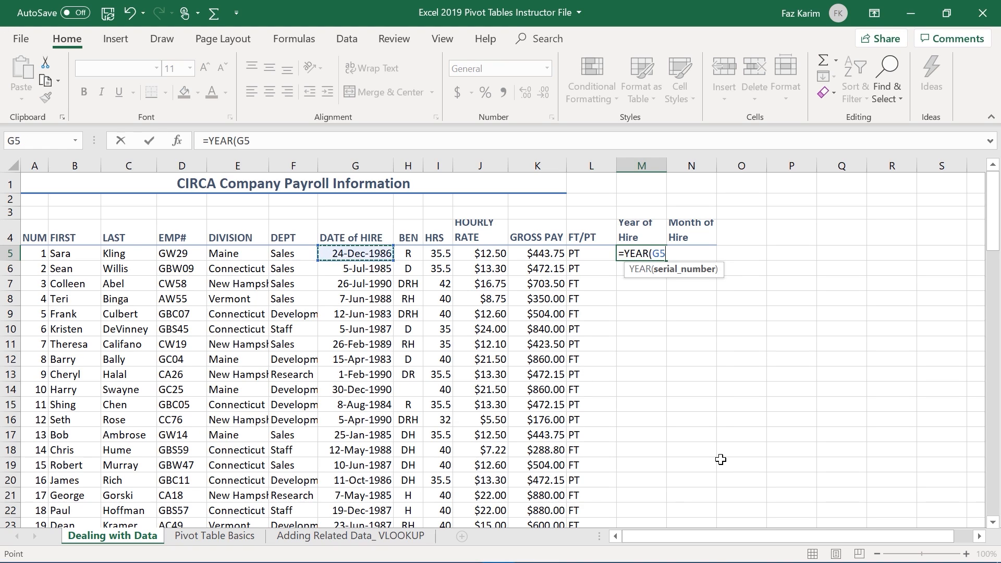
key("Caps_Lock")
key("Caps_Lock")
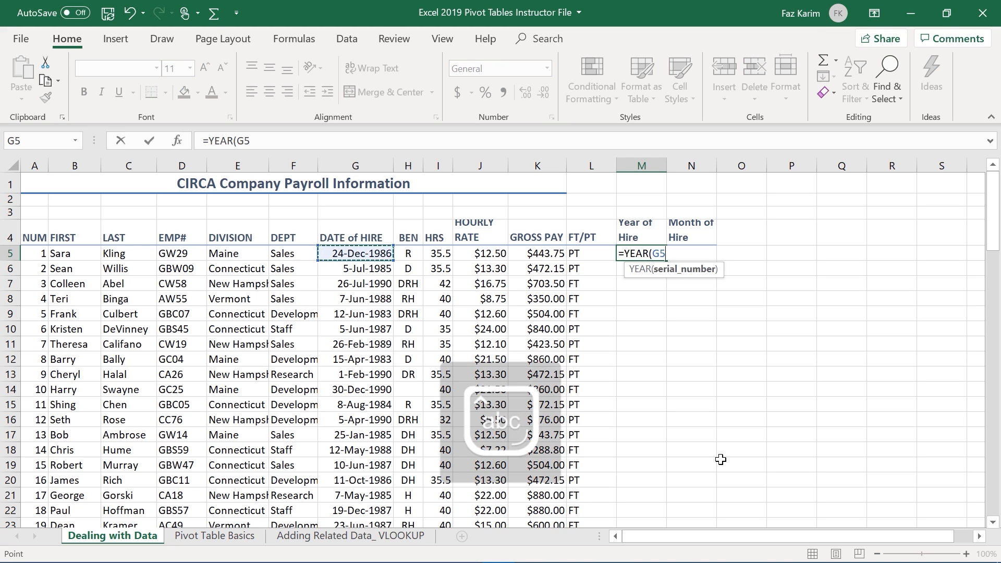
type(")")
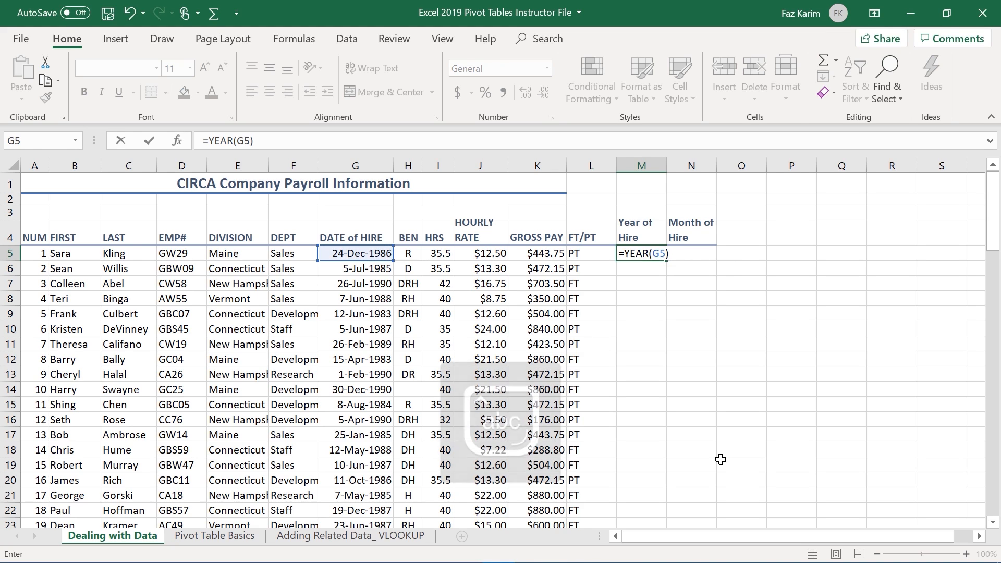
key("Return")
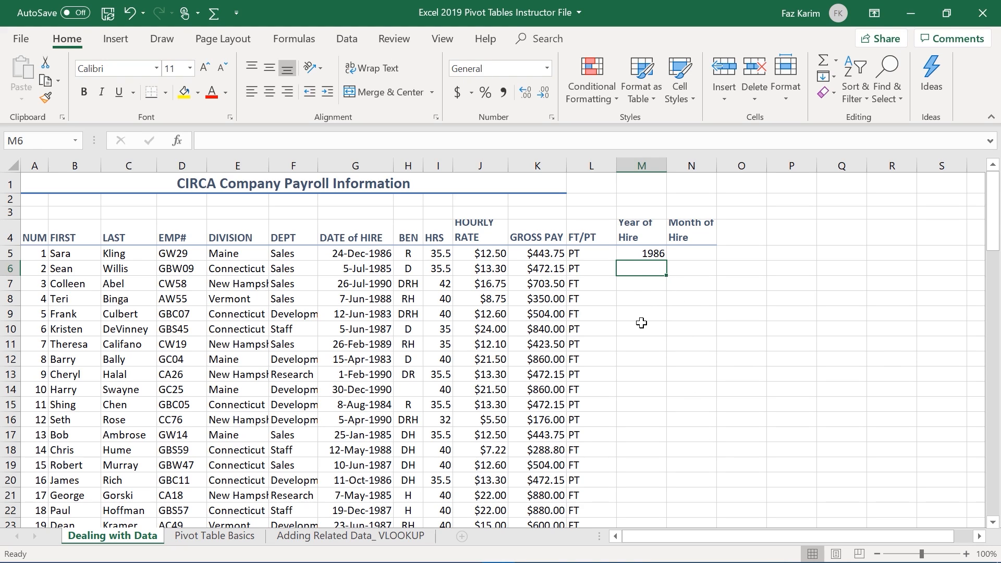
Fill the M5 formula down the Year of Hire column for all employee rows
left_click(643, 252)
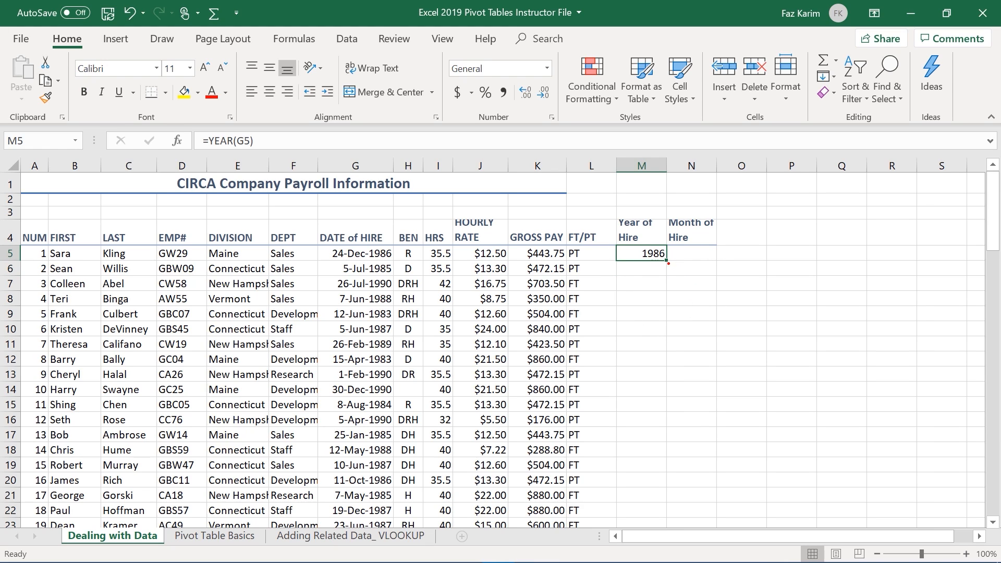
left_click_drag(668, 263, 664, 315)
key("Escape")
double_click(667, 260)
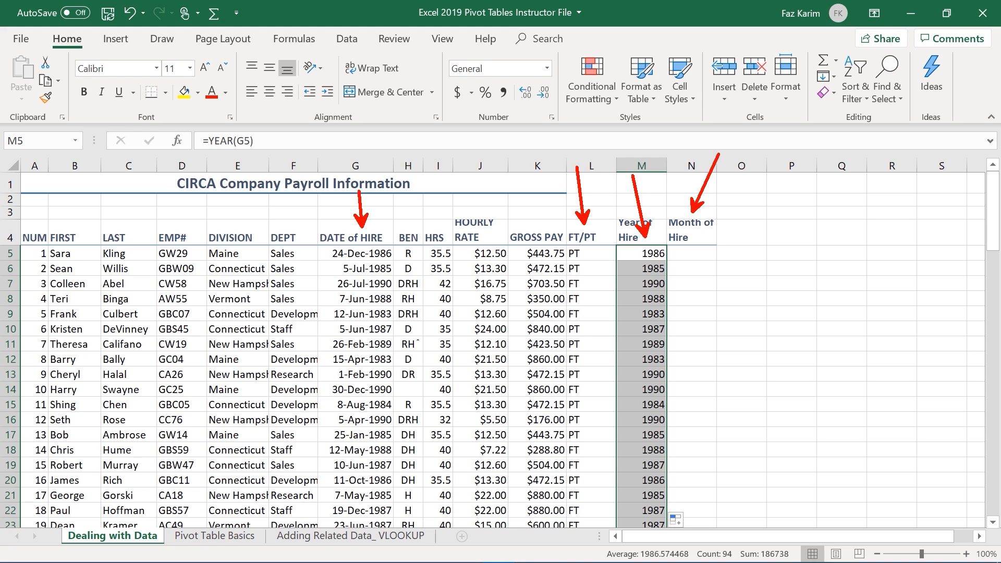
Try the formula =MONTH(G5) in cell N5 to extract the month from the hire date
left_click(707, 251)
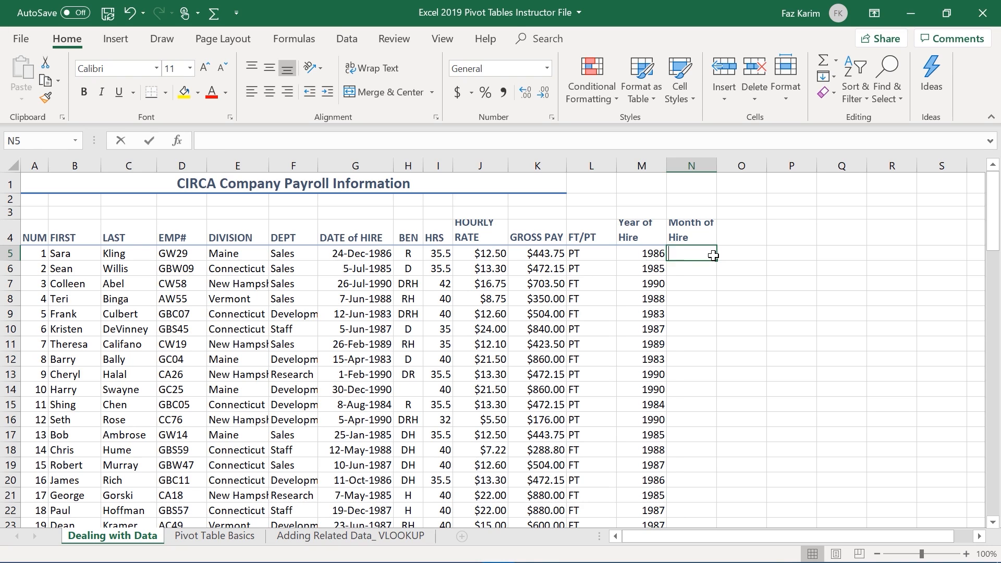
type("=mon")
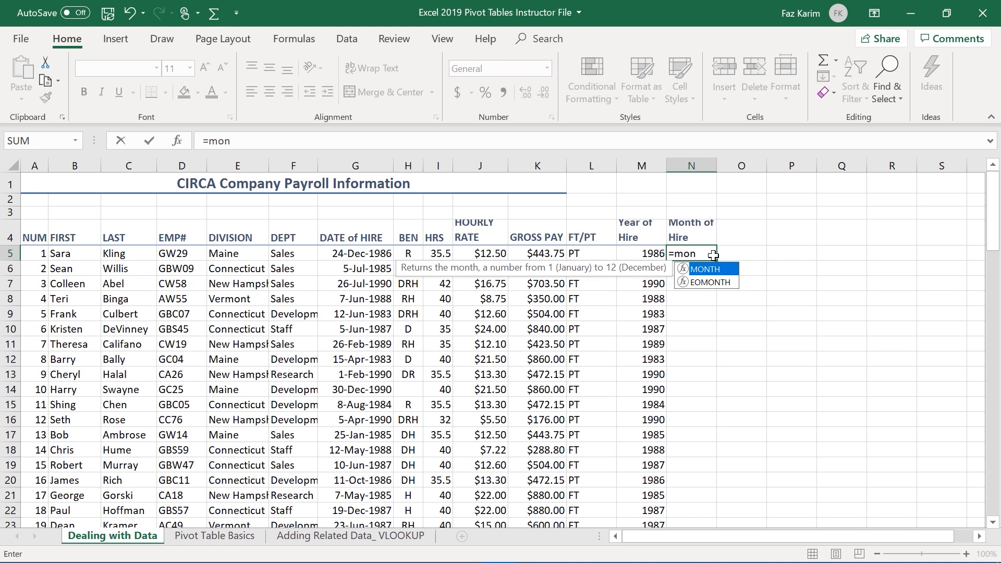
key("Tab")
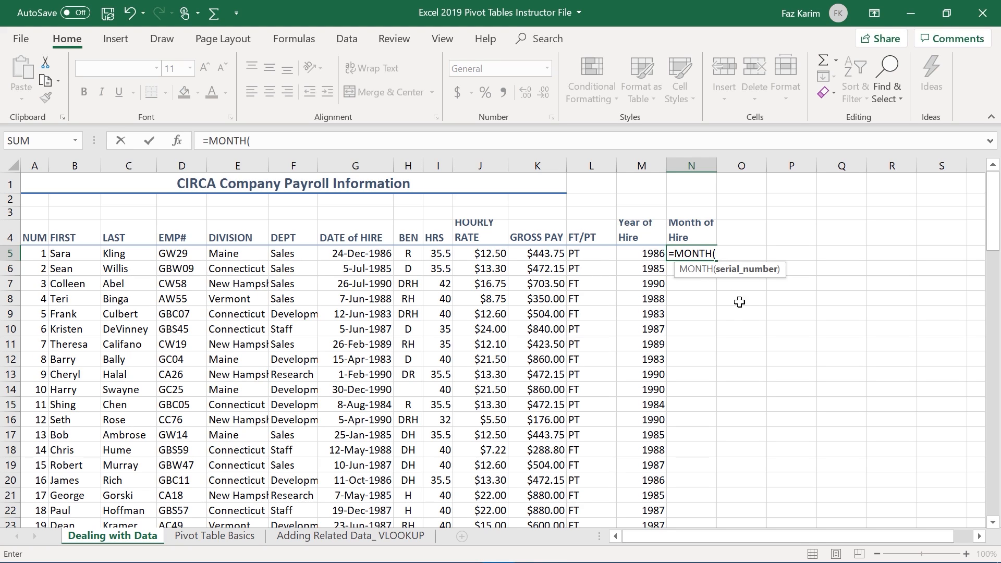
left_click(366, 252)
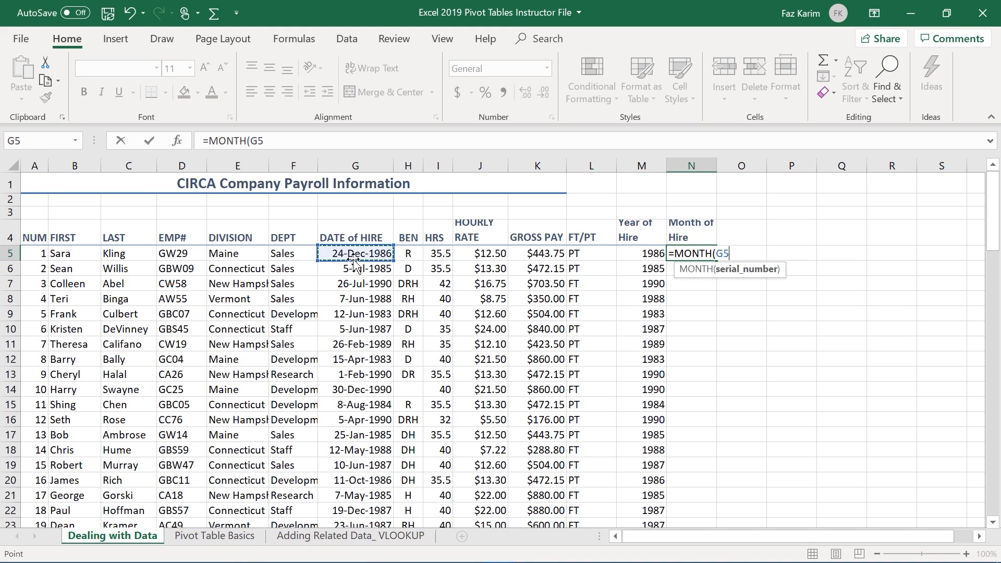
type(")")
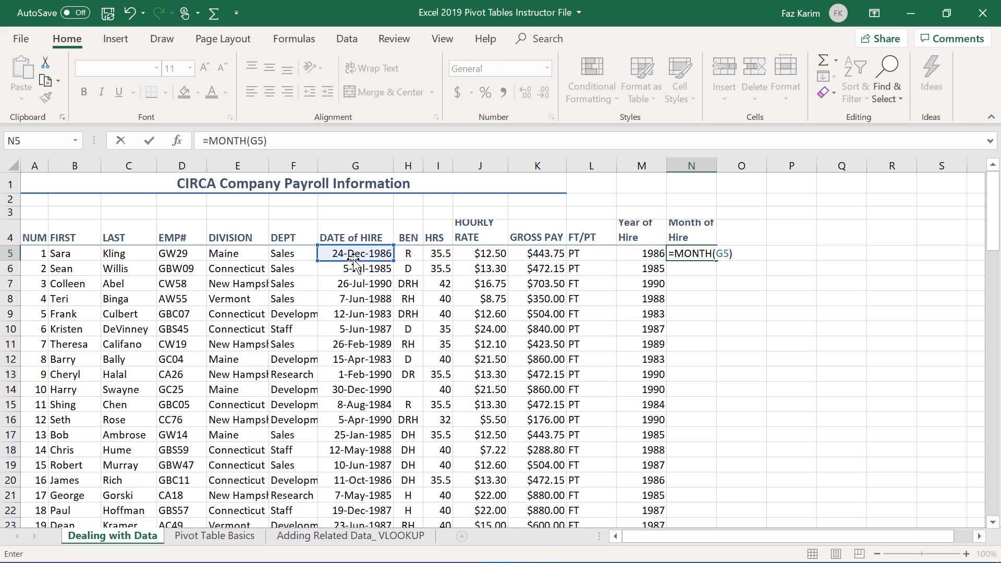
key("Return")
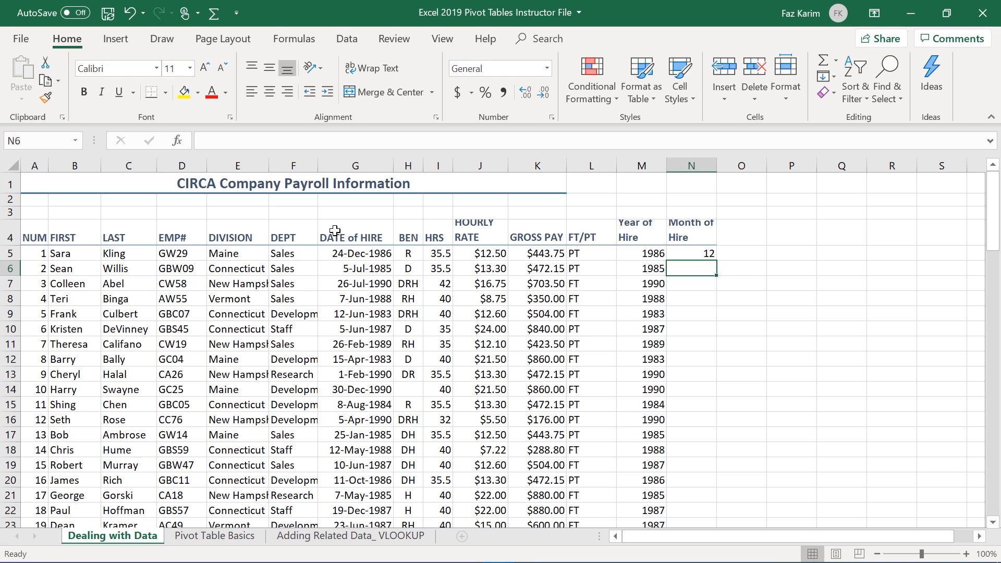
Replace the content of N5 with =TEXT(G5,"mmm") and fill it down the Month of Hire column for all employee rows
left_click(700, 255)
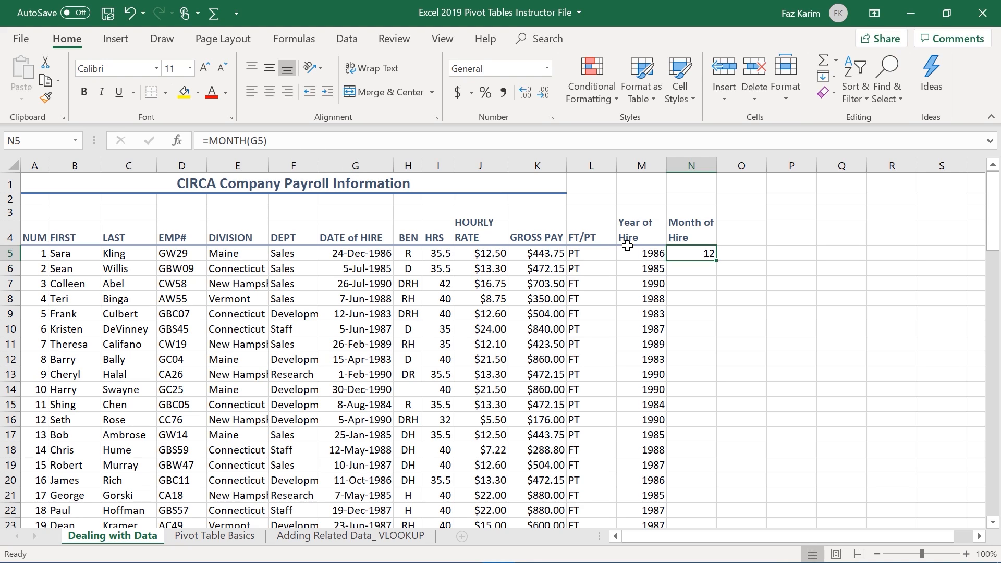
key("Delete")
type("=")
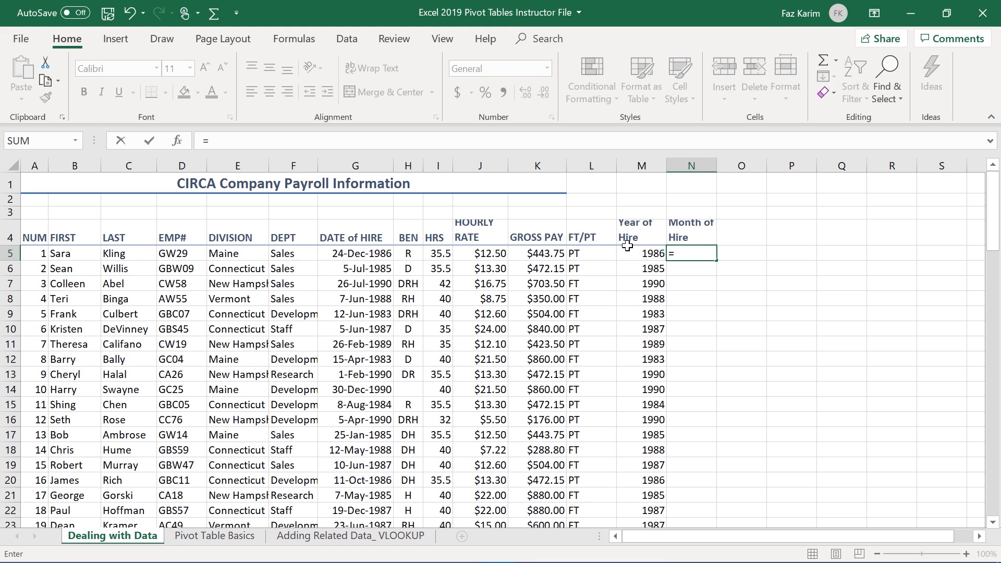
type("te")
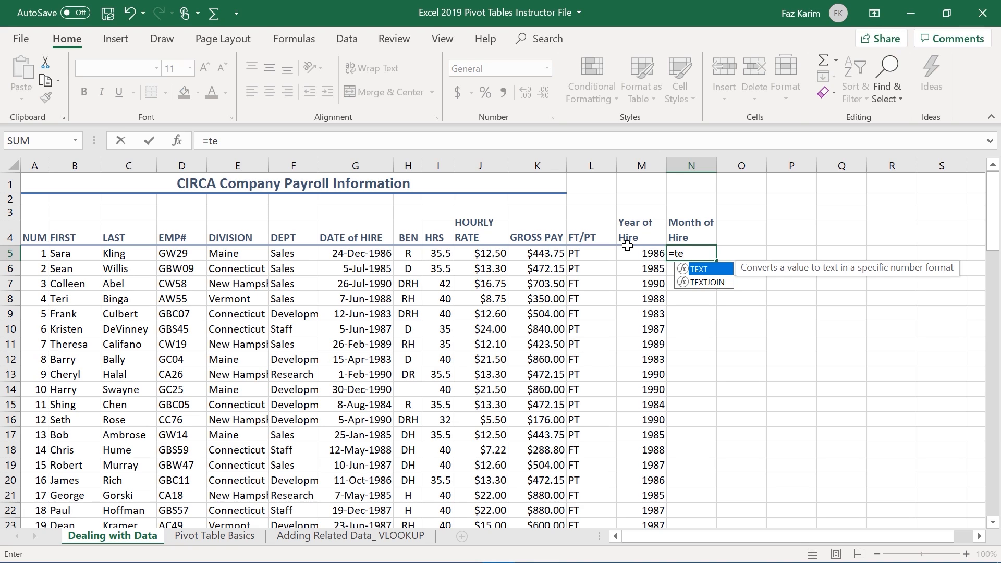
key("Tab")
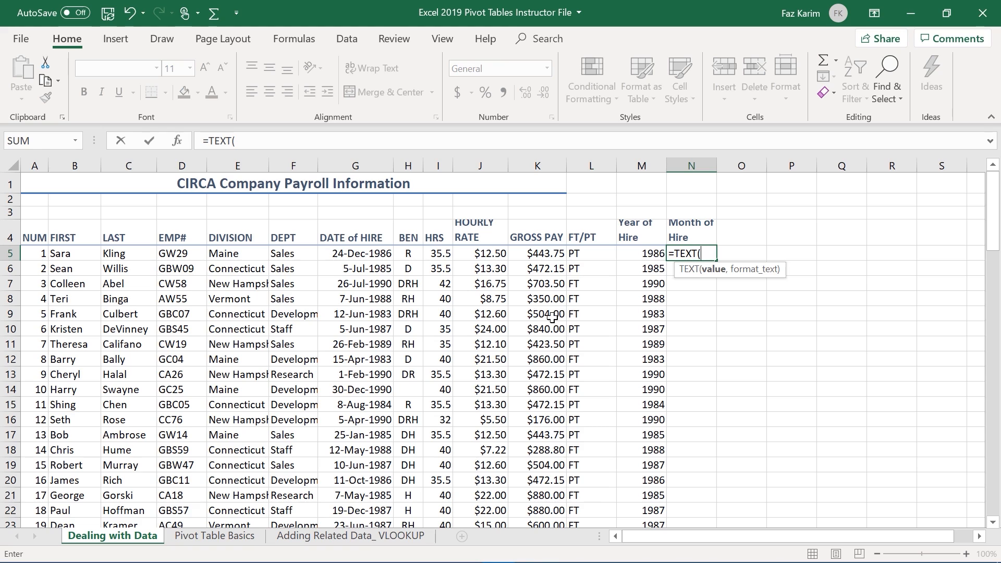
left_click(366, 257)
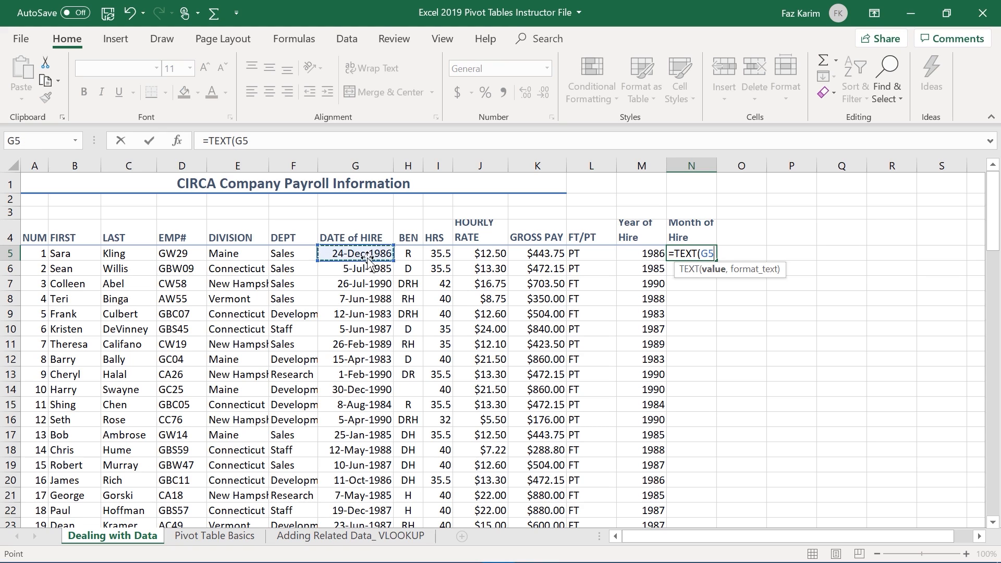
type(",")
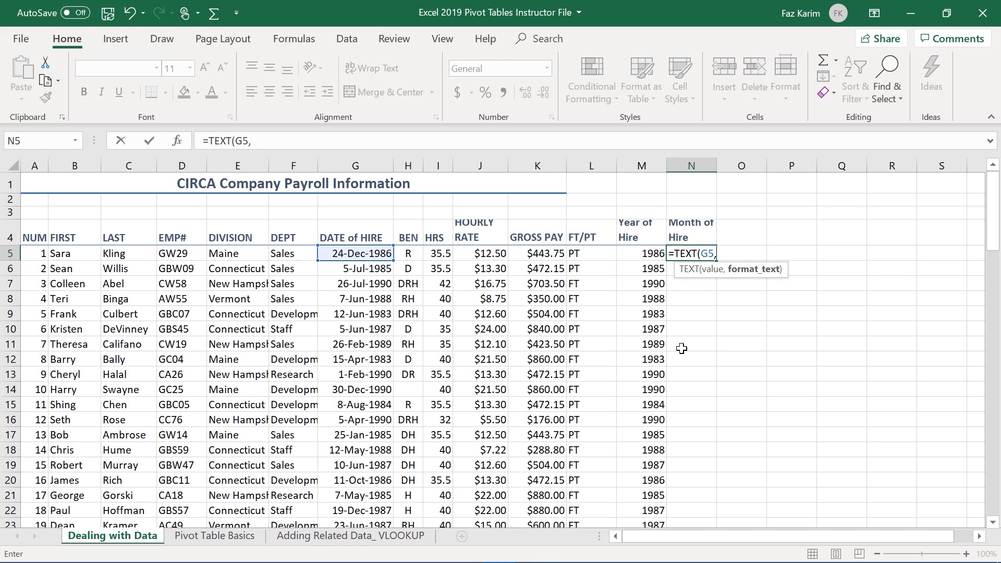
type("\"mmm\")")
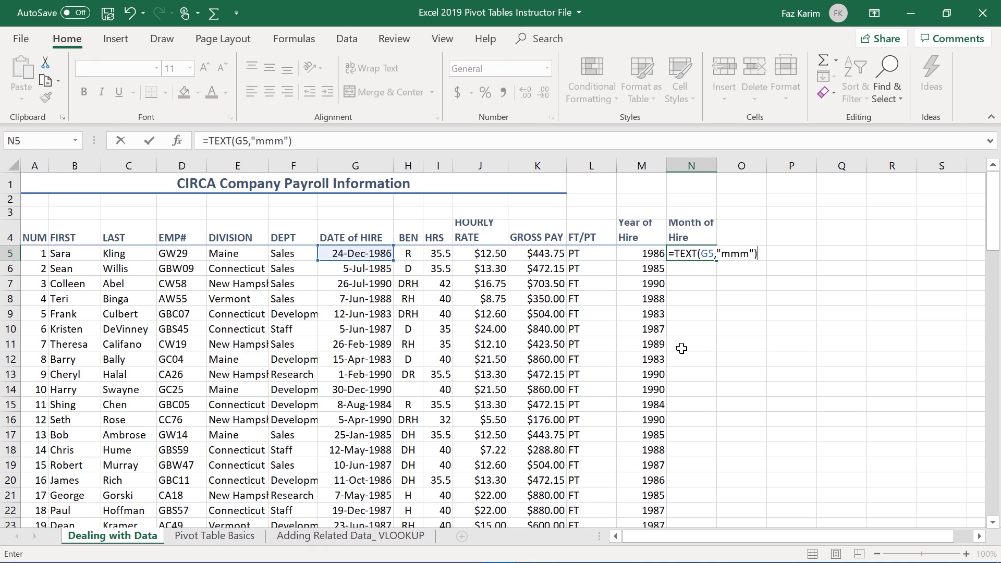
key("ctrl+Return")
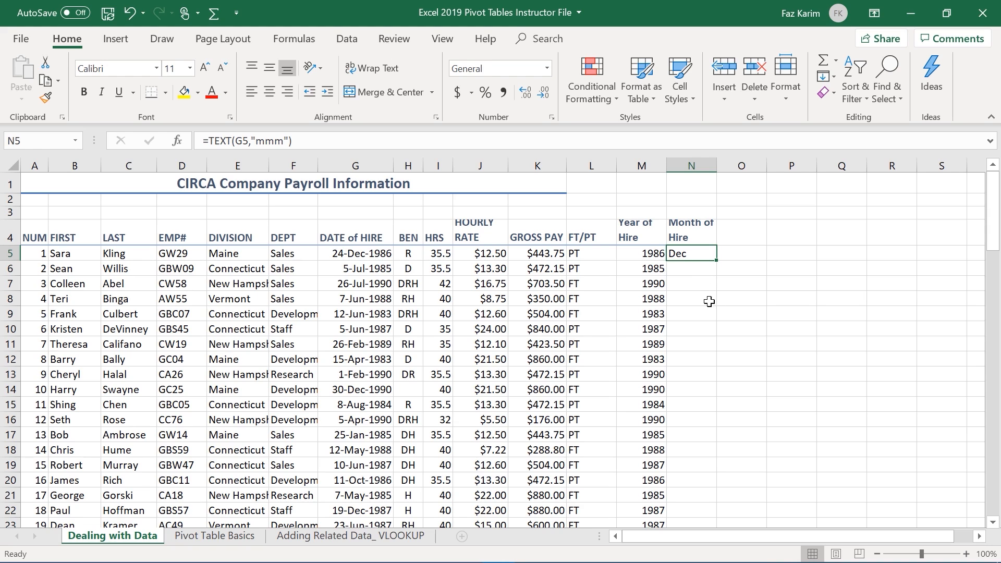
double_click(718, 259)
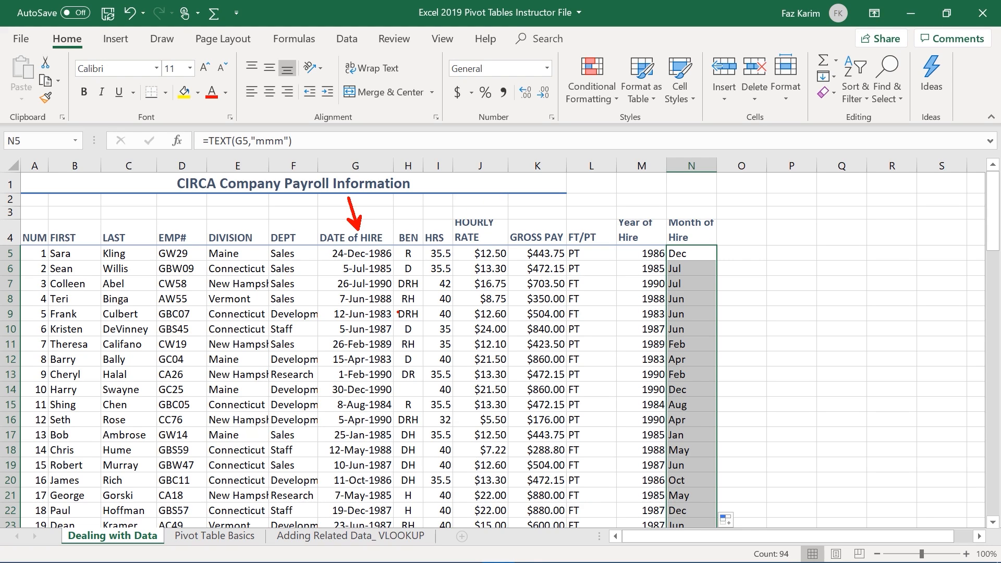
left_click(741, 256)
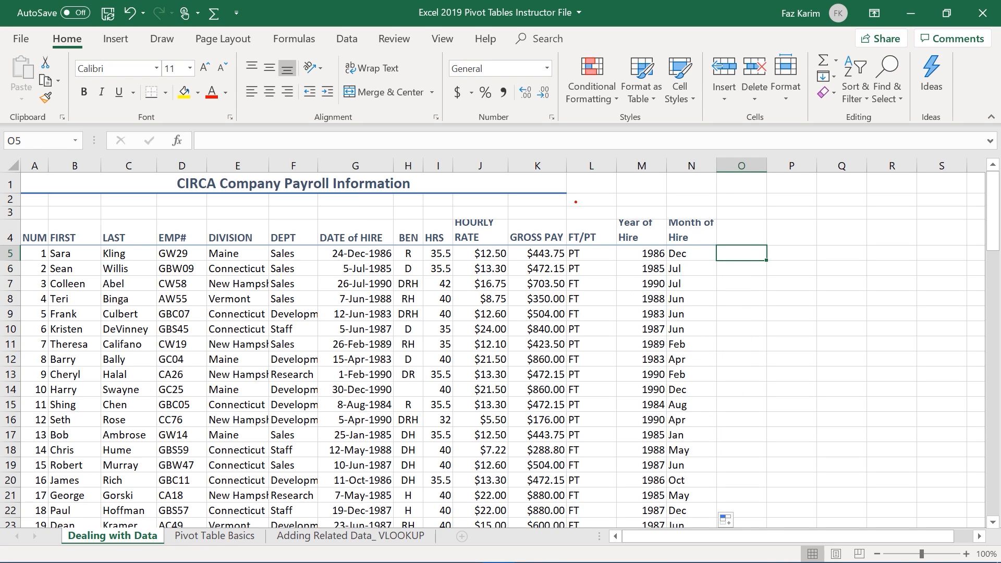
left_click_drag(579, 219, 580, 153)
left_click_drag(641, 213, 620, 128)
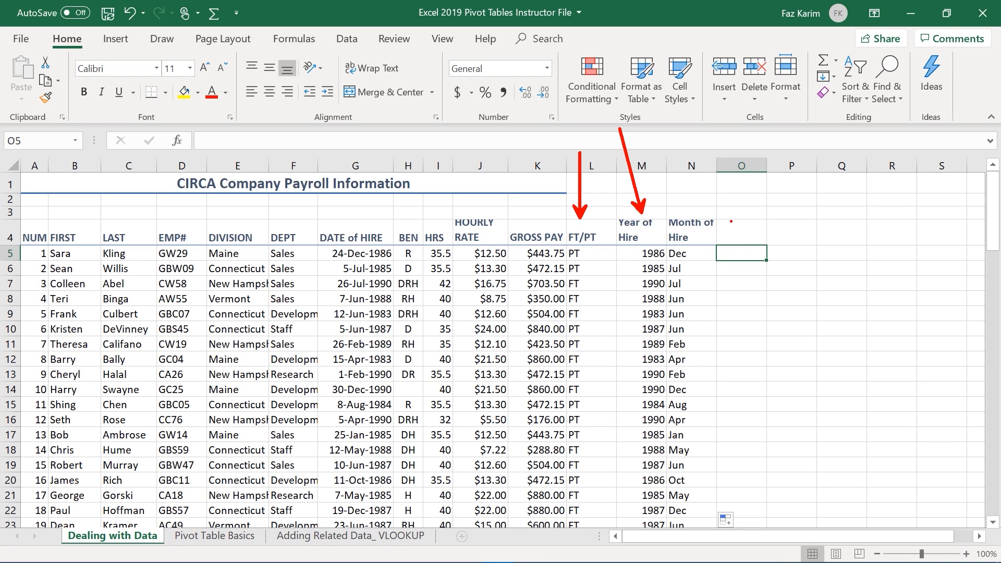
left_click_drag(718, 214, 756, 191)
key("Escape")
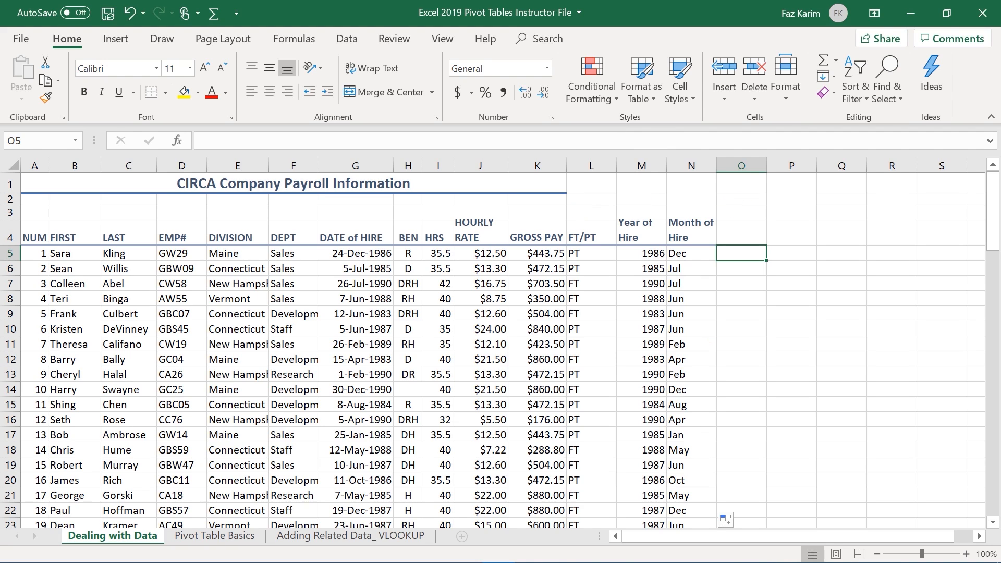
Examine the formulas in the first employee row of the FT/PT, Year of Hire and Month of Hire columns
left_click(595, 257)
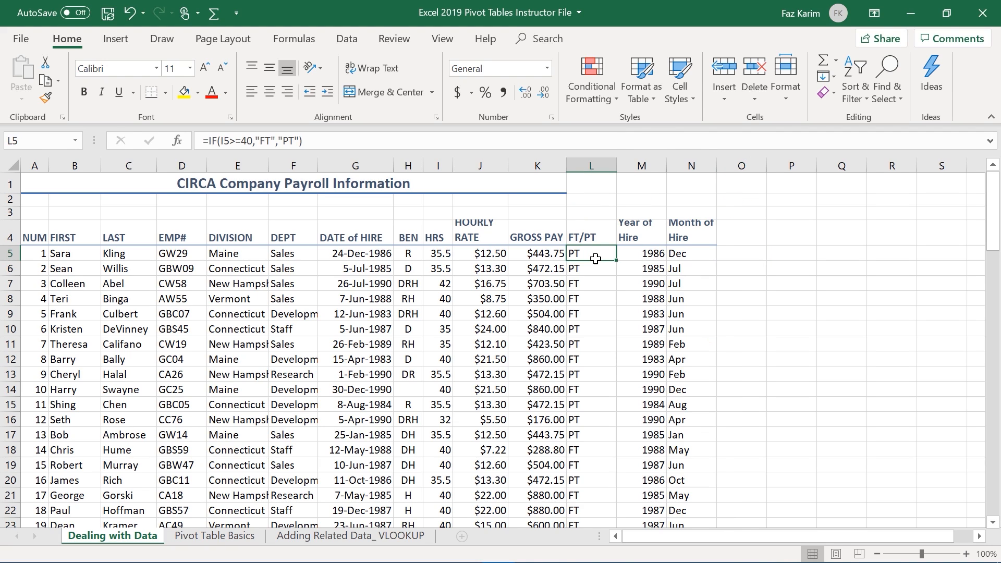
double_click(596, 258)
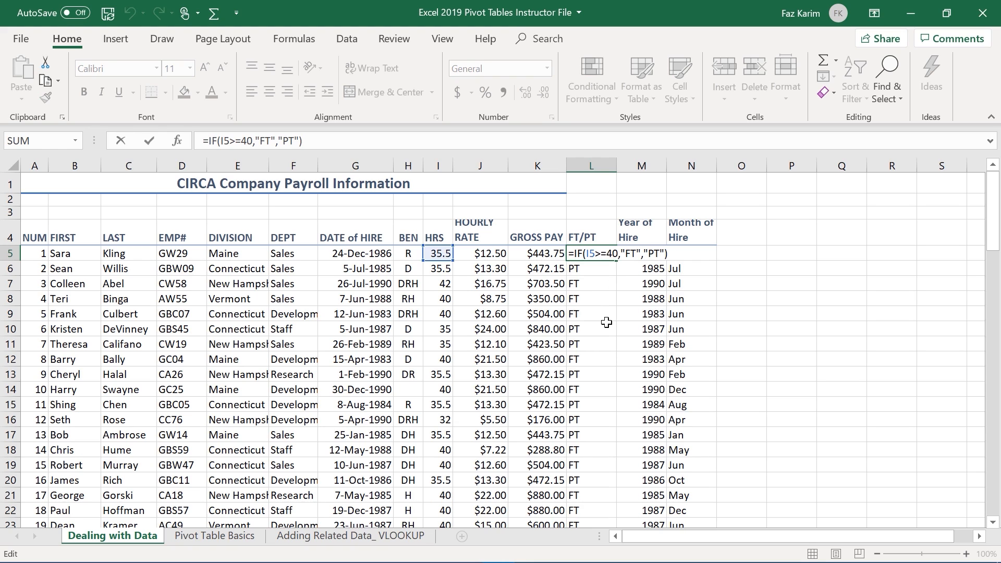
key("Return")
left_click(646, 254)
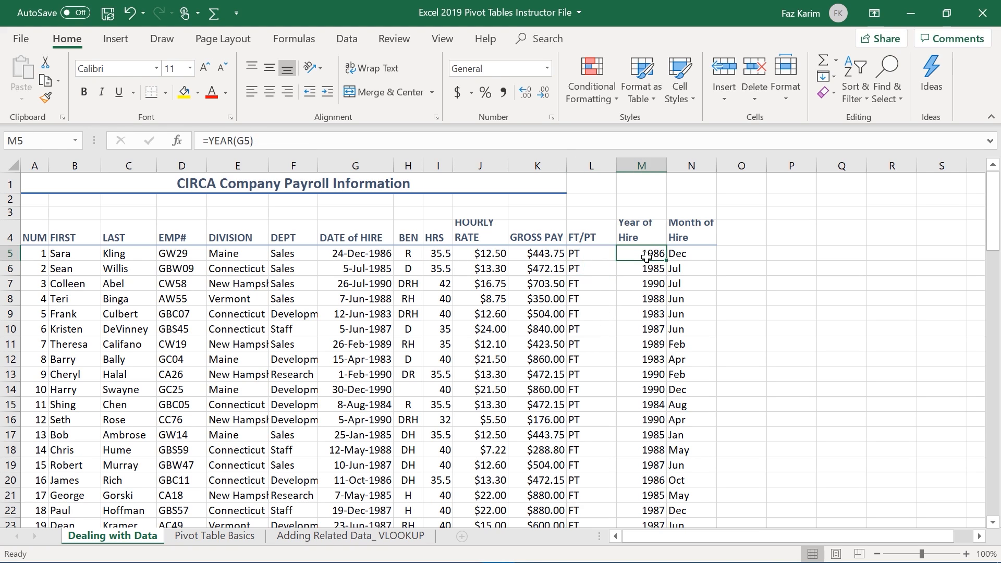
double_click(646, 256)
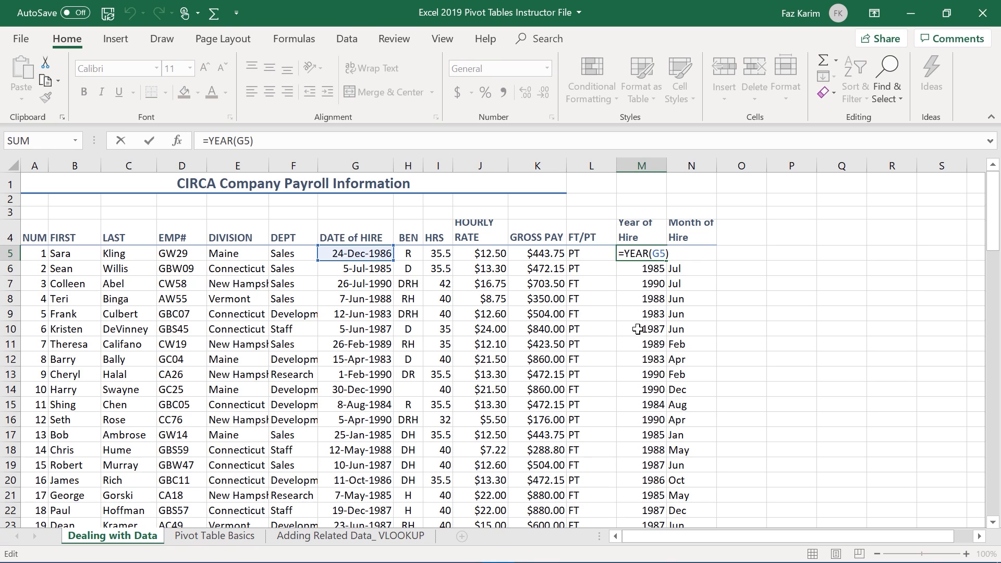
key("Return")
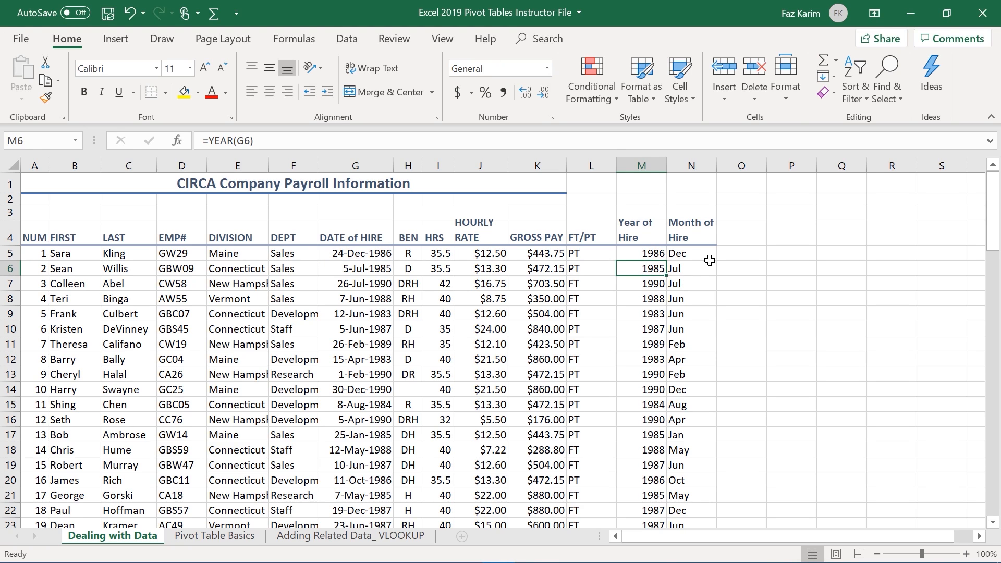
left_click(709, 260)
double_click(709, 260)
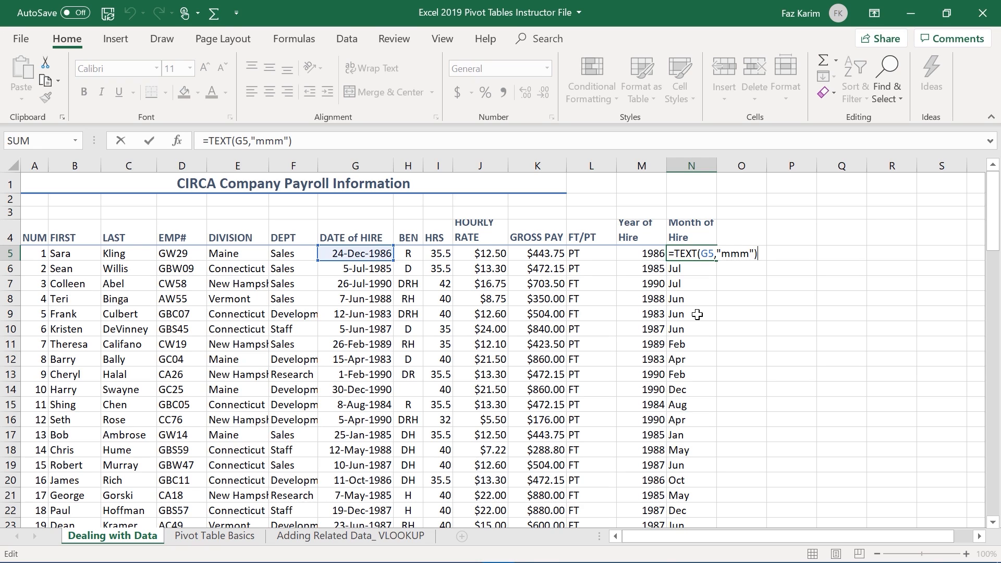
key("Return")
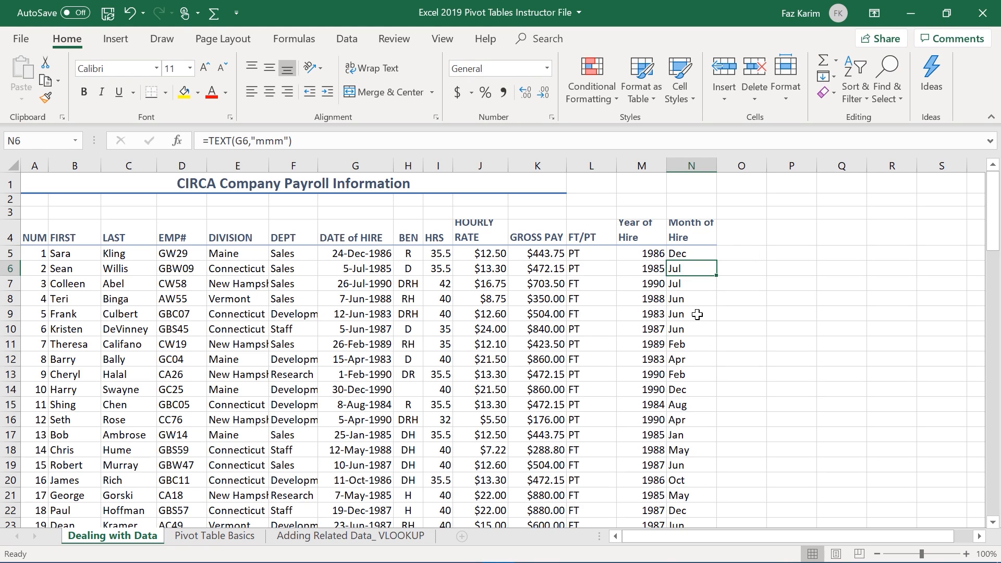
left_click(576, 257)
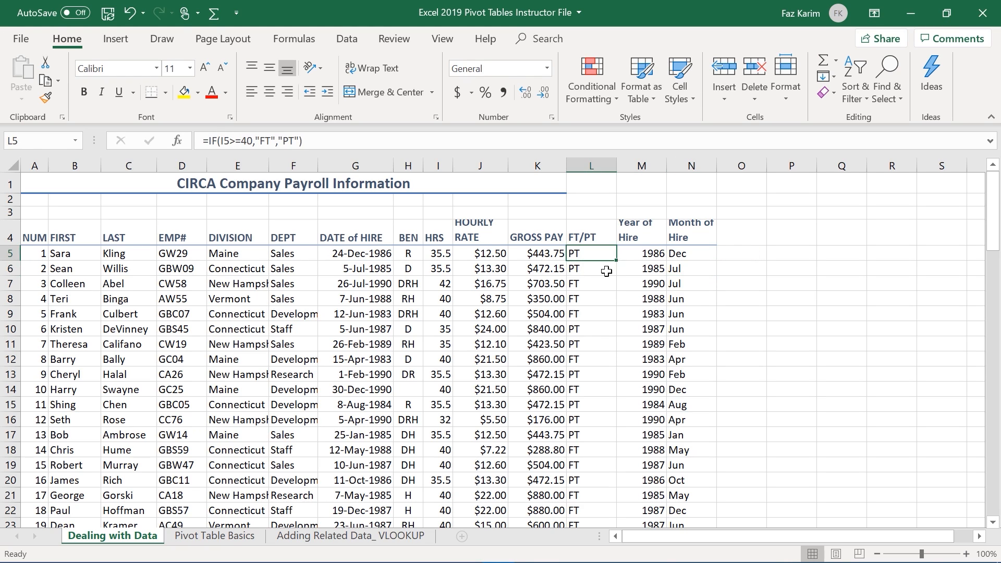
left_click(644, 253)
left_click(695, 256)
left_click(640, 249)
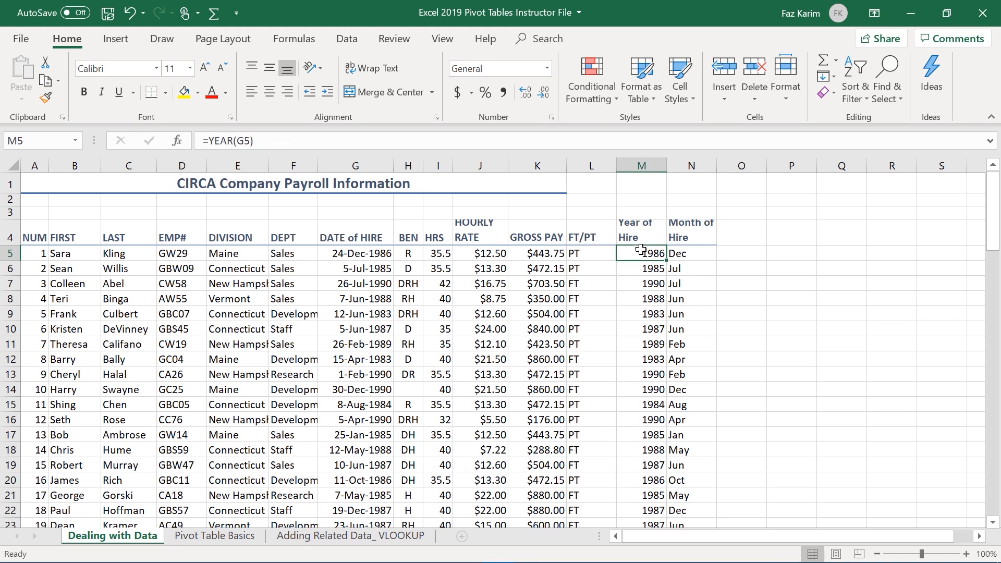
left_click(596, 254)
left_click(640, 254)
left_click(677, 255)
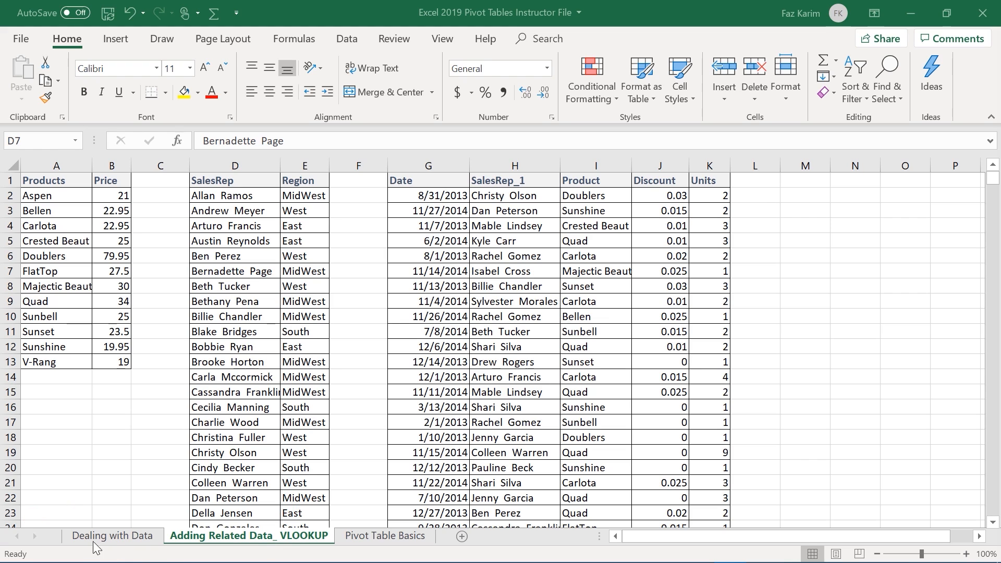
Check the workbook's sheet list and review the FT/PT, Year of Hire and Month of Hire headers on the Dealing with Data sheet
right_click(30, 534)
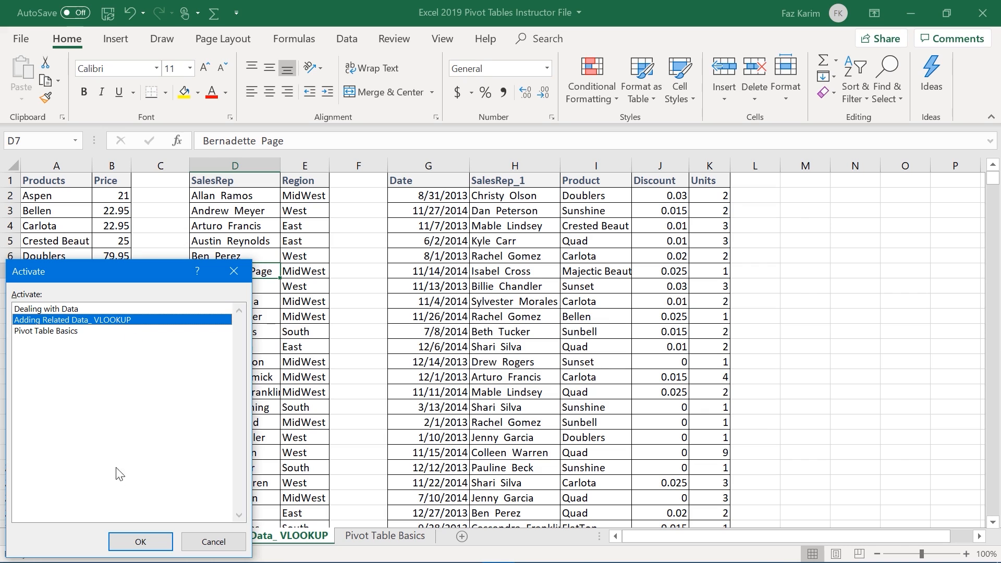
left_click(136, 541)
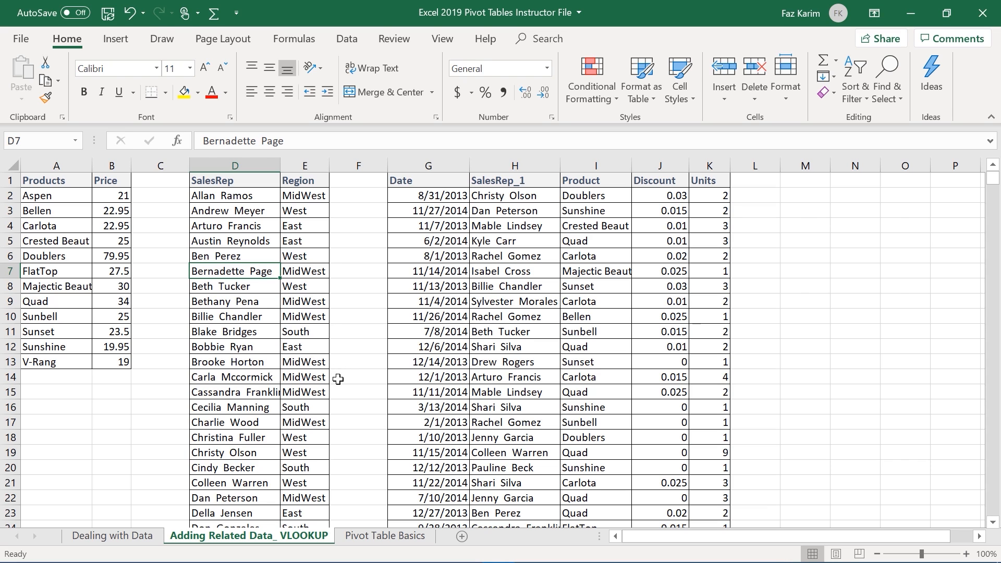
left_click(114, 537)
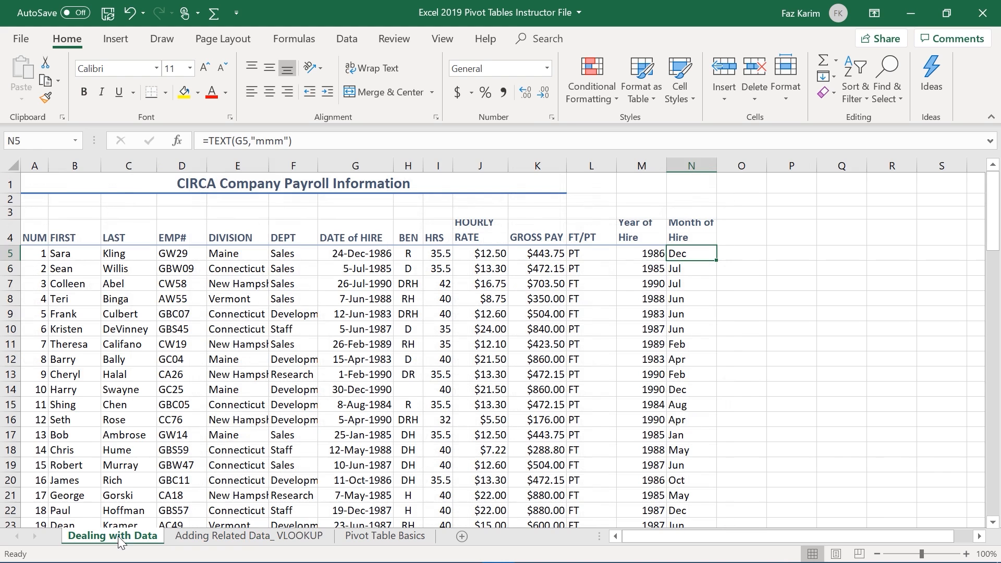
left_click(590, 233)
left_click(640, 234)
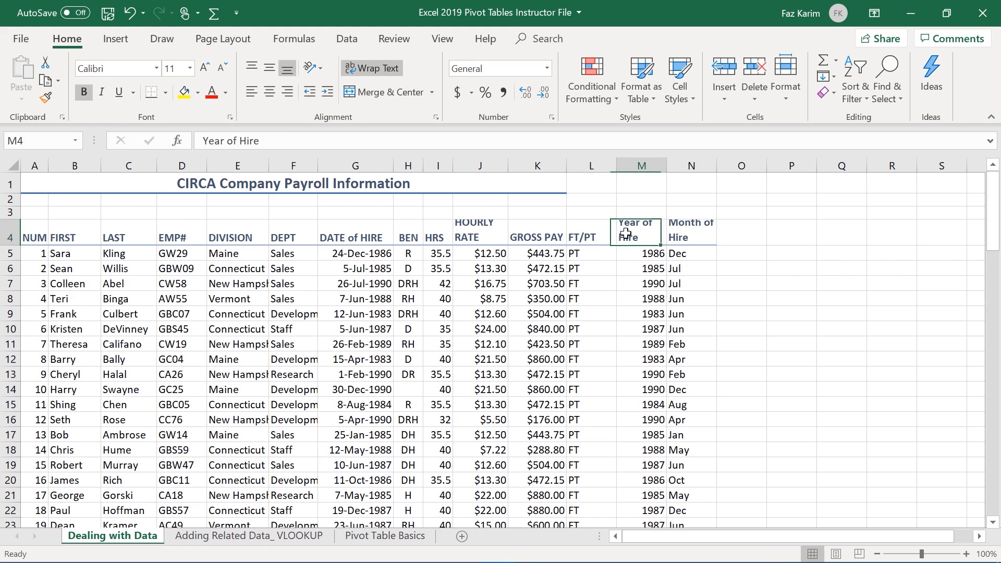
left_click(685, 237)
left_click(646, 241)
left_click(583, 233)
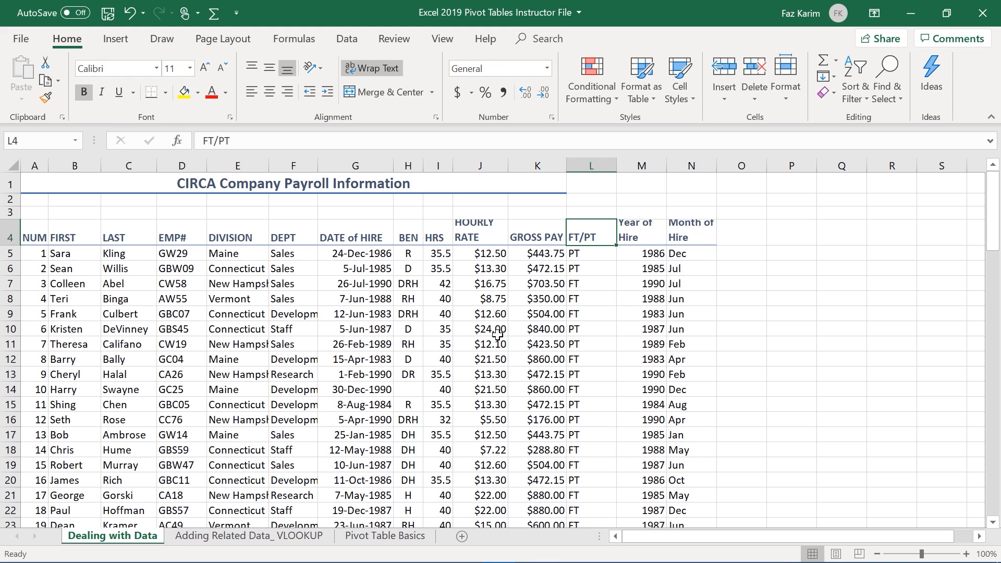
Open the Adding Related Data_ VLOOKUP sheet and examine its product price, sales rep region and sales transaction tables
left_click(243, 535)
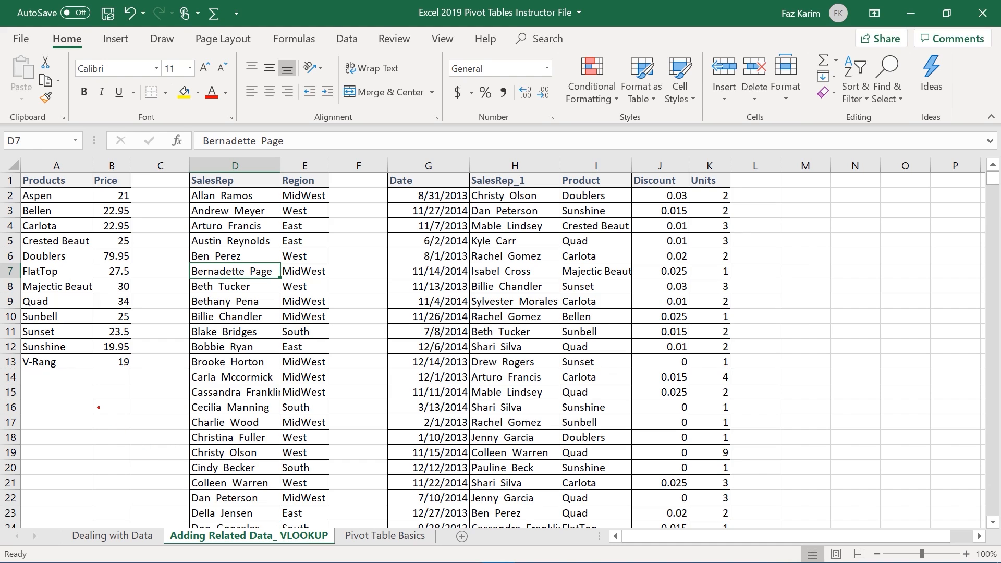
left_click_drag(76, 383, 76, 460)
left_click_drag(285, 156, 276, 83)
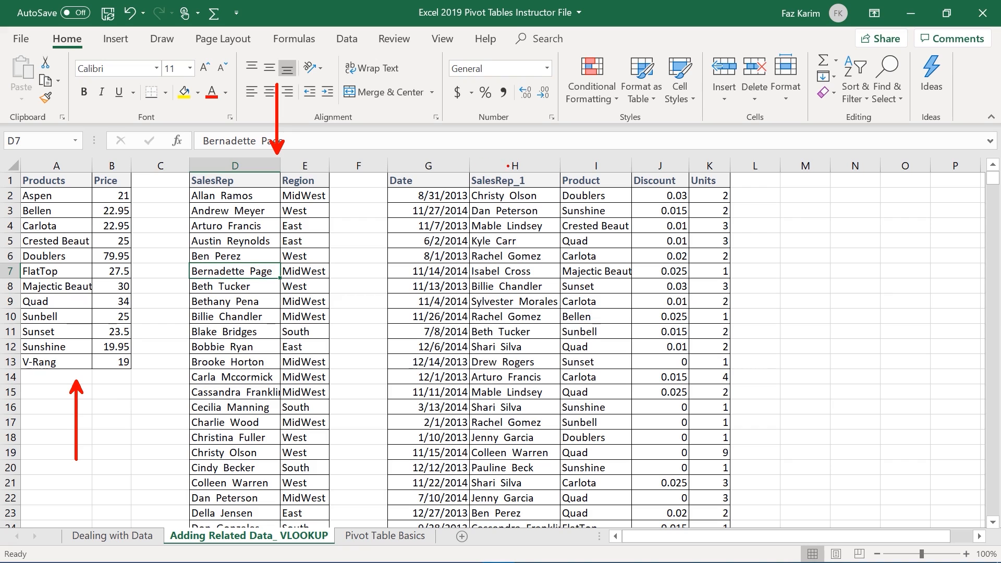
left_click_drag(512, 164, 511, 85)
left_click_drag(390, 166, 357, 130)
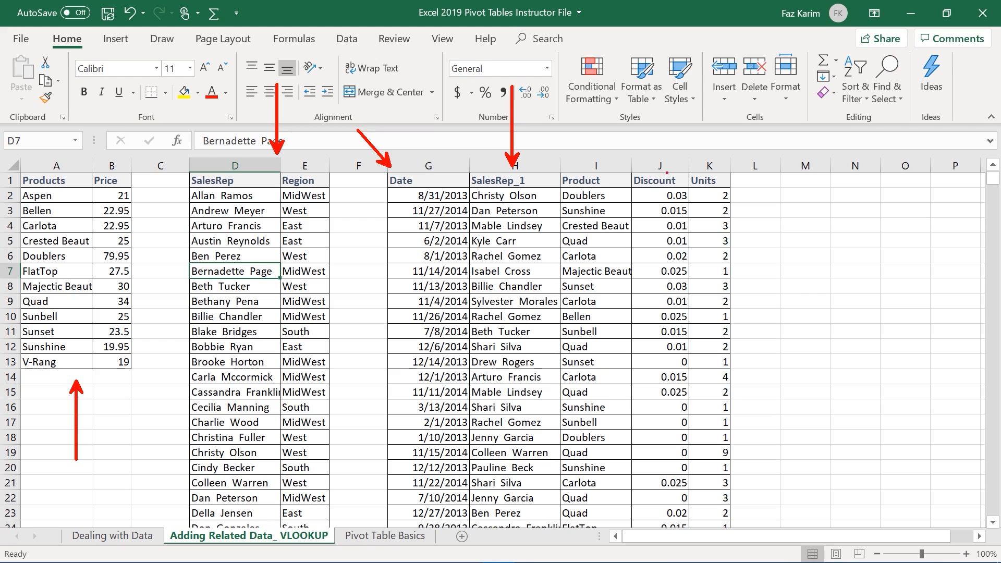
left_click_drag(660, 167, 630, 152)
left_click_drag(707, 170, 681, 150)
key("Escape")
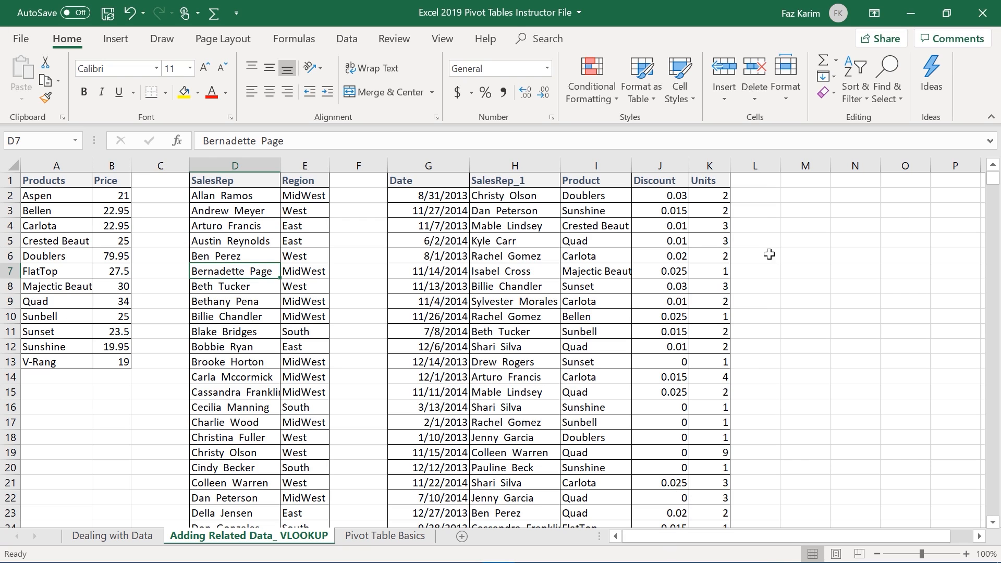
Add the column headers Price, Price with Discount and Region in cells L1 to N1 beside the Units column
left_click(767, 181)
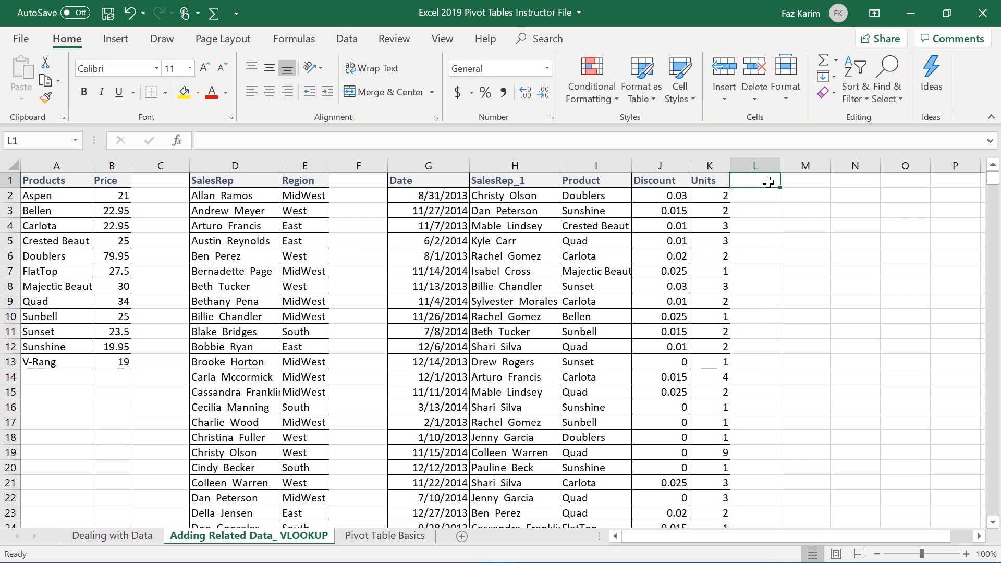
type("Price")
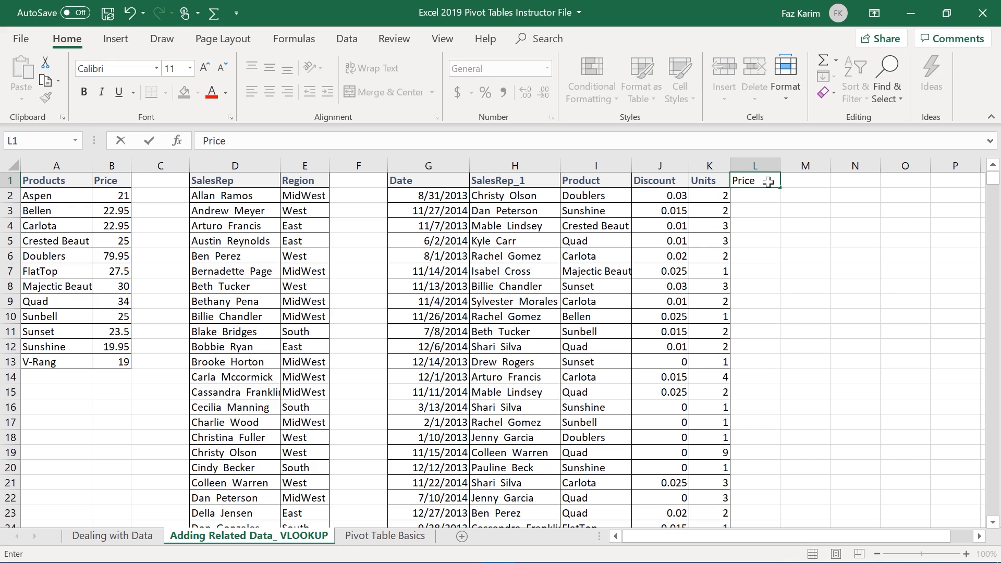
key("Tab")
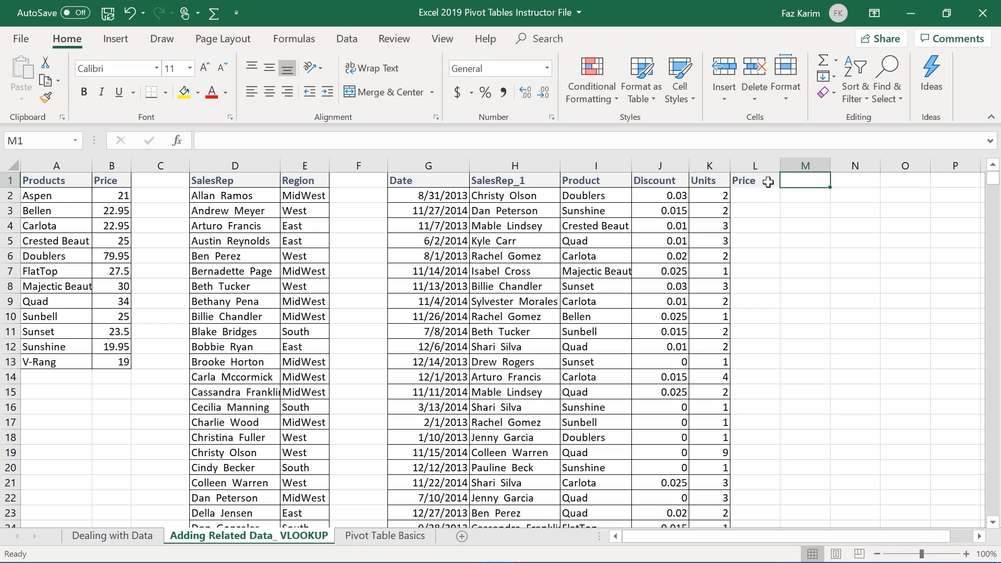
type("Price with")
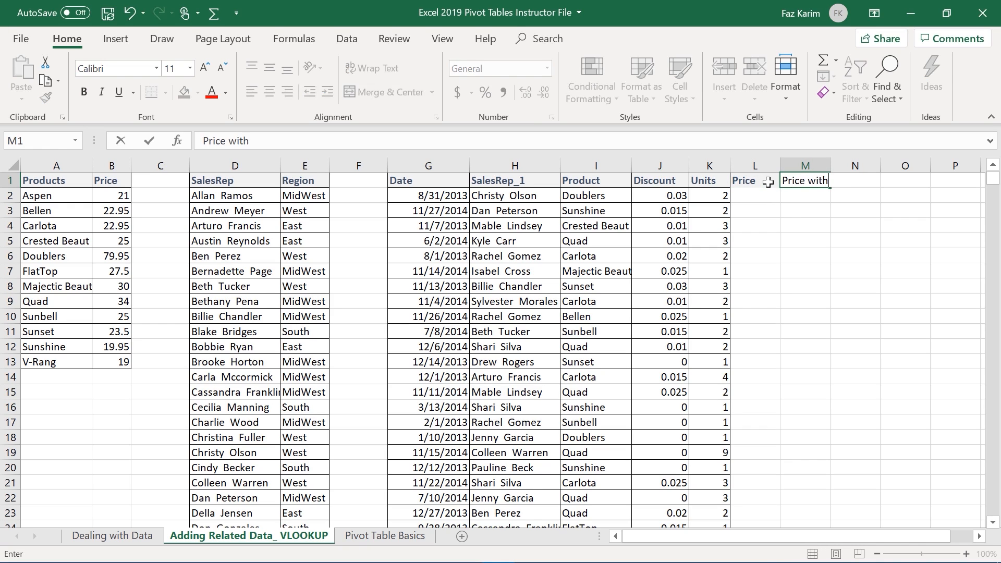
type(" Discount")
key("Tab")
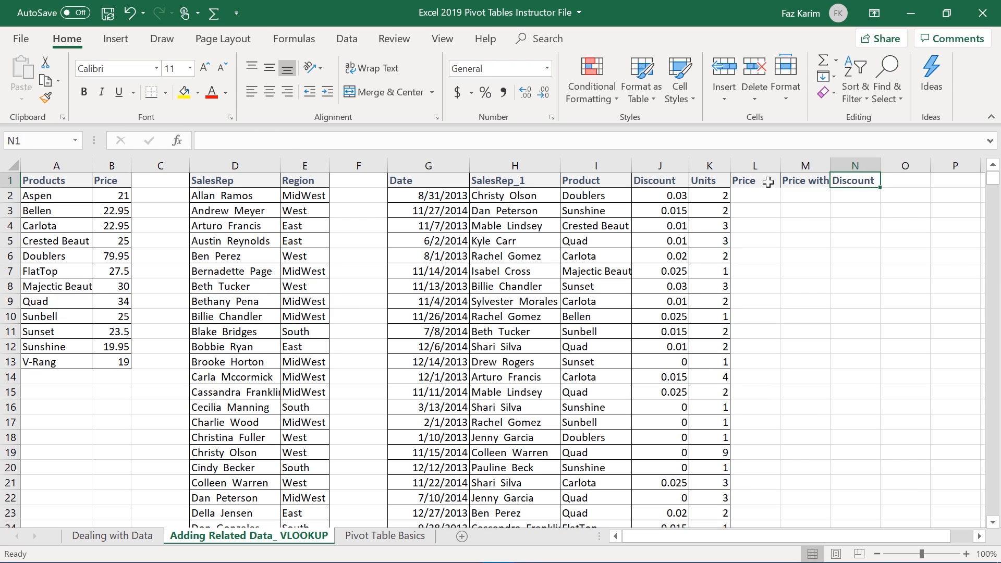
type("Region")
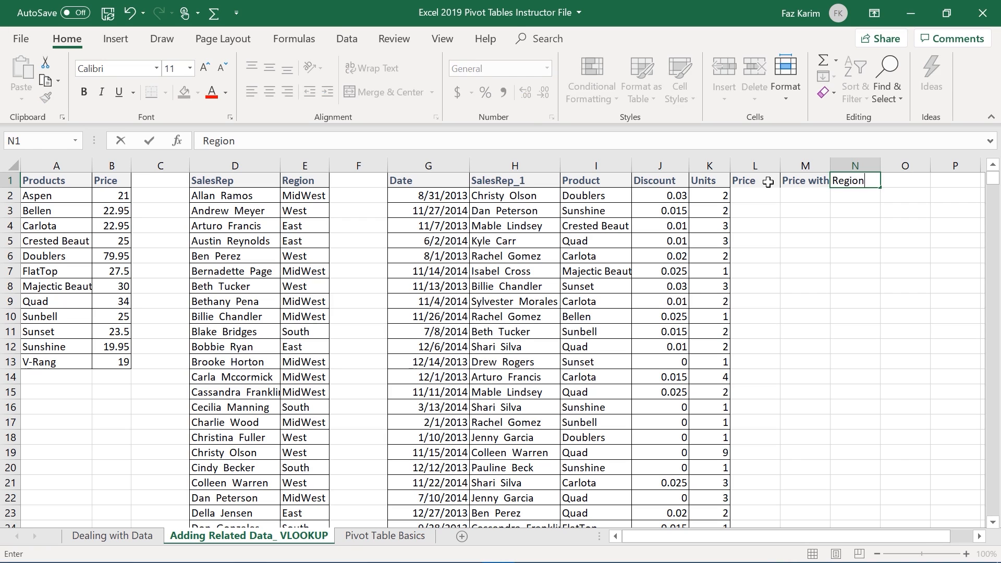
key("Tab")
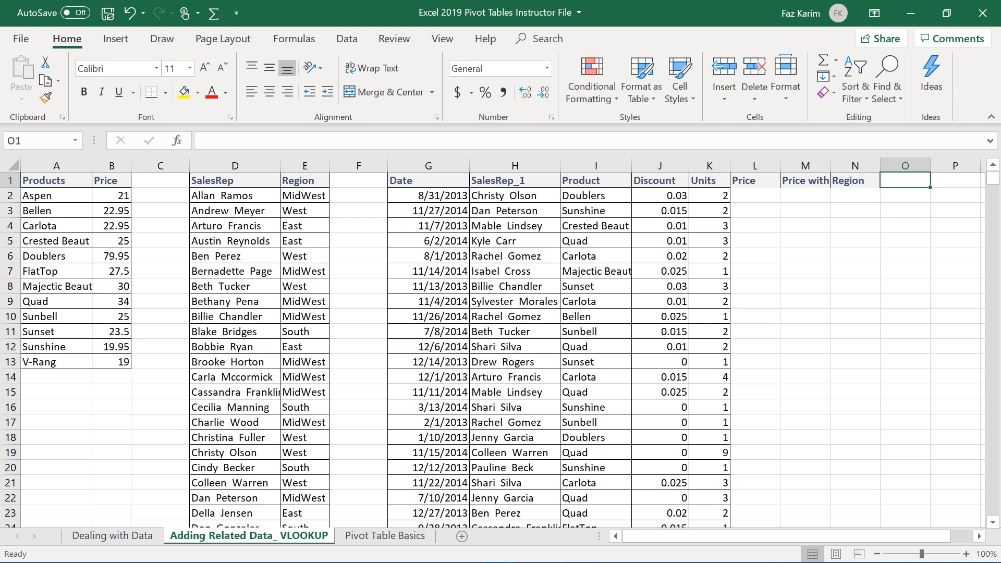
left_click_drag(8, 167, 136, 392)
mouse_move(64, 163)
left_mouse_down()
mouse_move(231, 66)
mouse_move(552, 138)
mouse_move(484, 136)
left_mouse_up()
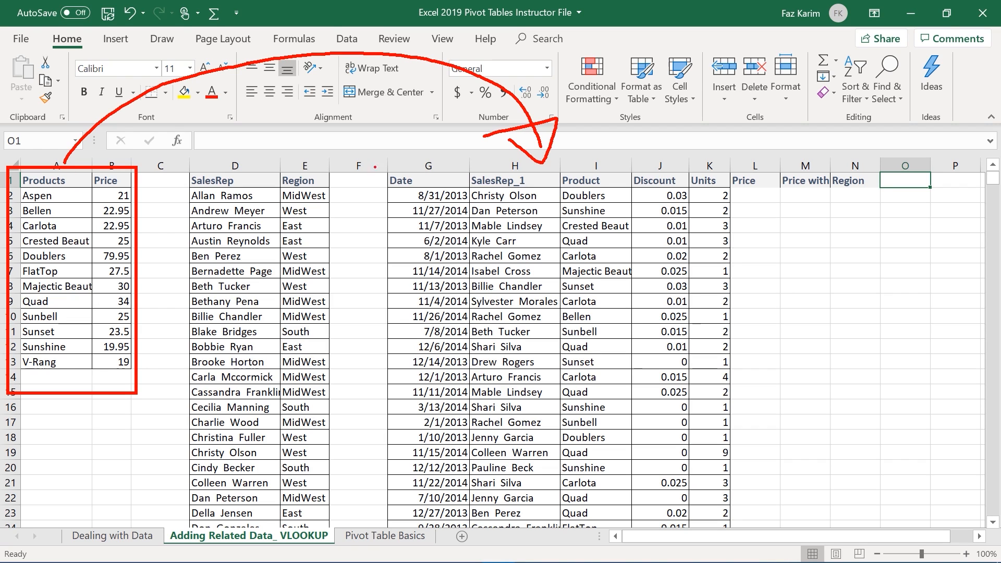
mouse_move(372, 161)
left_mouse_down()
mouse_move(579, 322)
mouse_move(922, 539)
mouse_move(948, 539)
left_mouse_up()
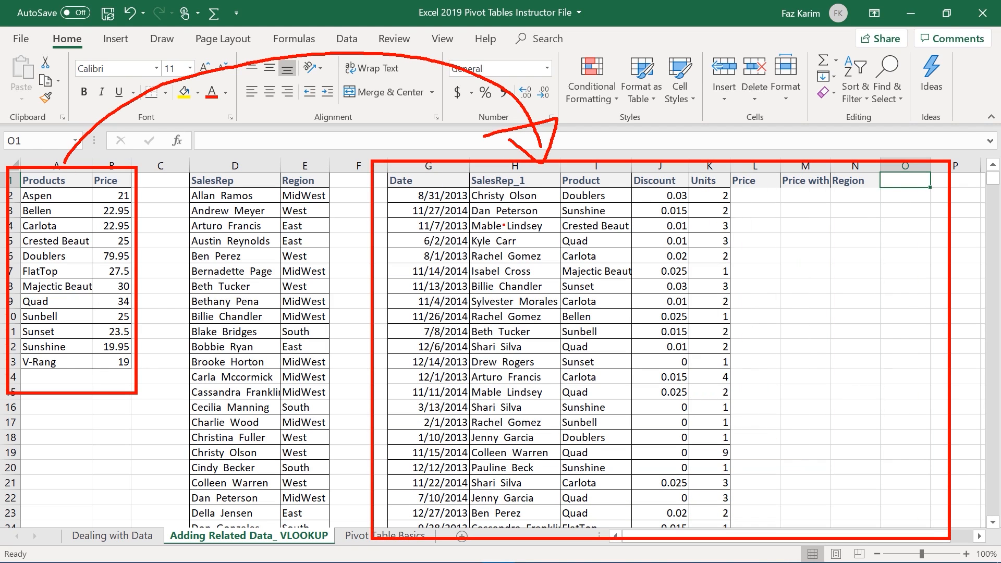
key("Escape")
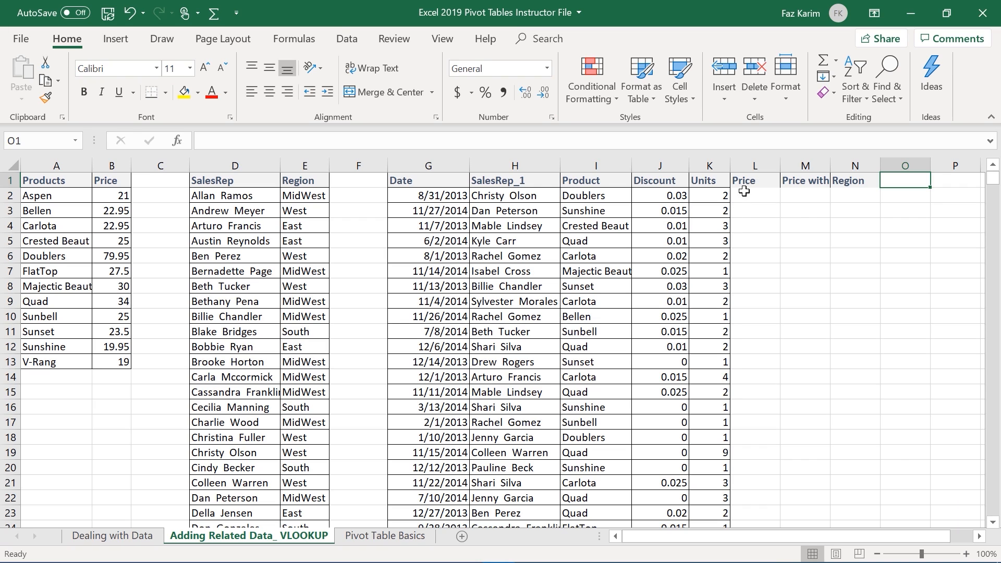
Start a VLOOKUP formula in cell L2 under Price, using the product in I2 as the lookup value
left_click(746, 194)
type("=")
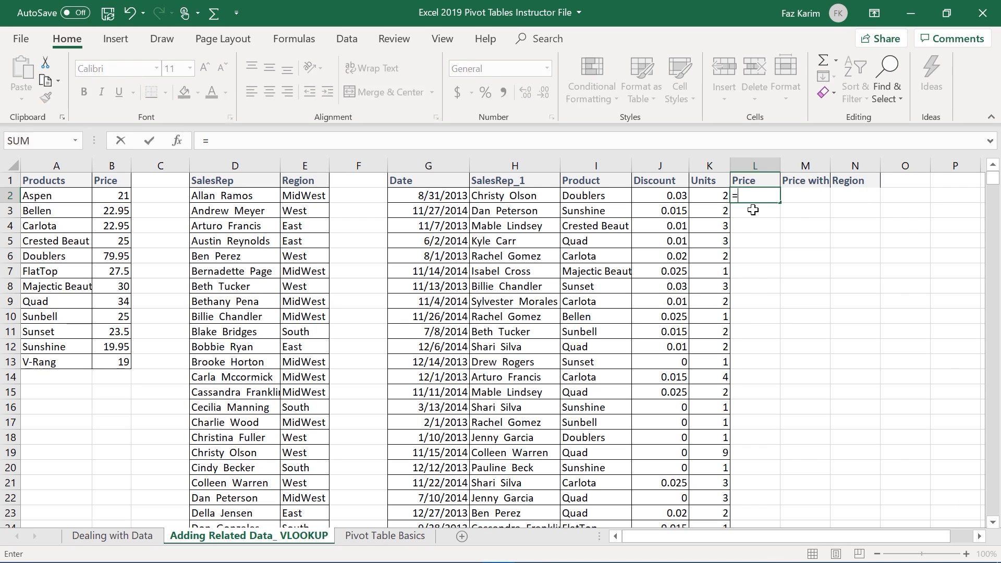
type("vl")
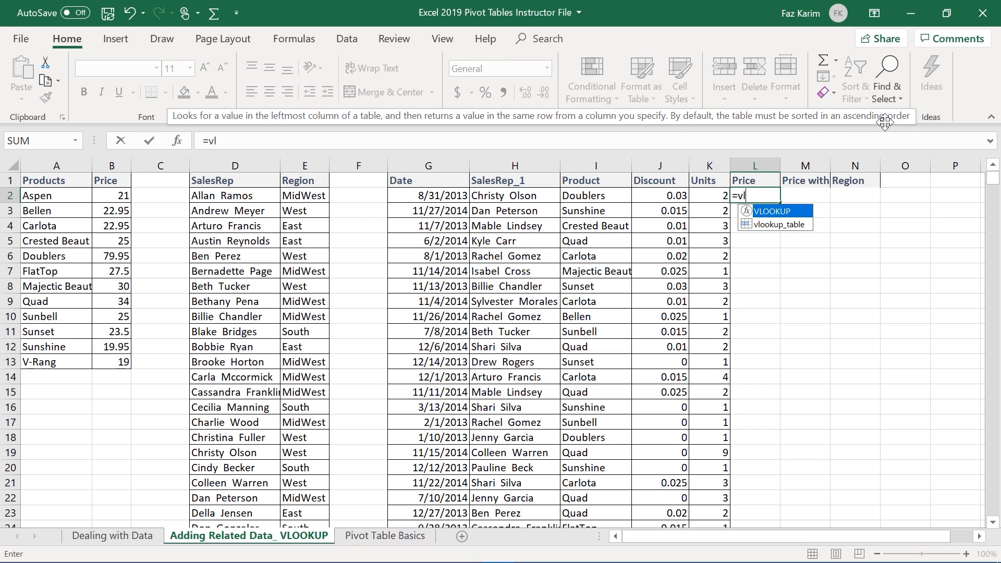
key("Tab")
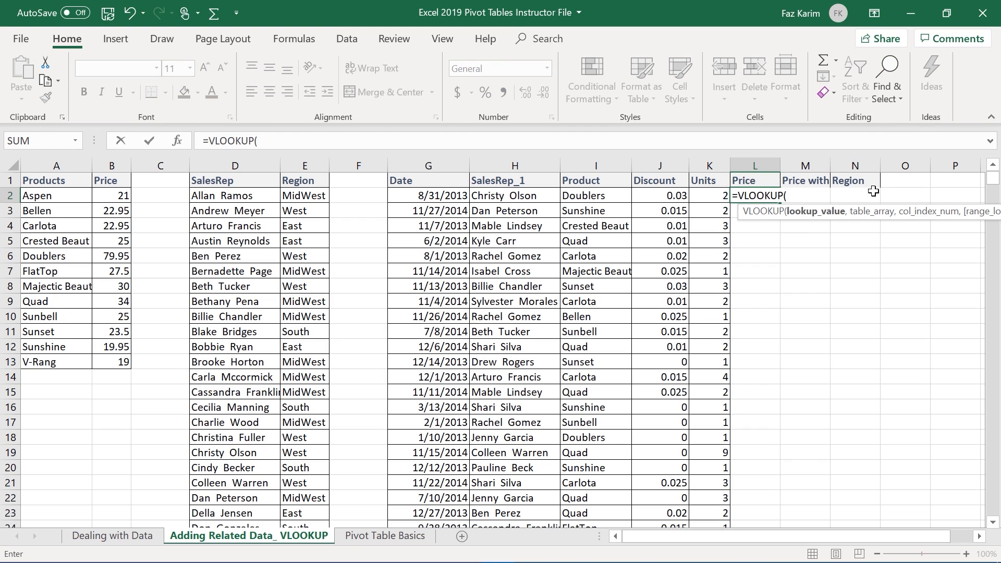
left_click(758, 212)
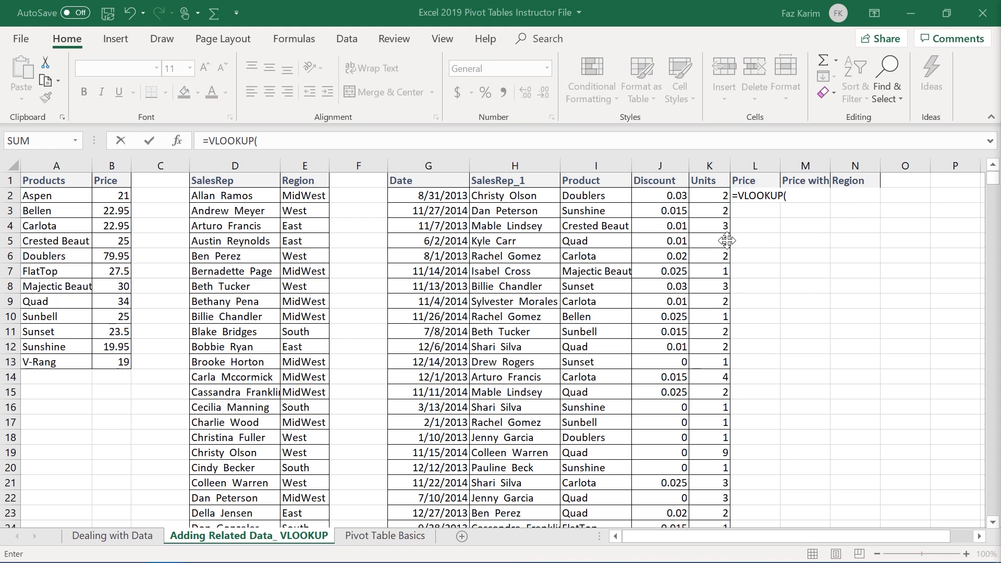
left_click(789, 194)
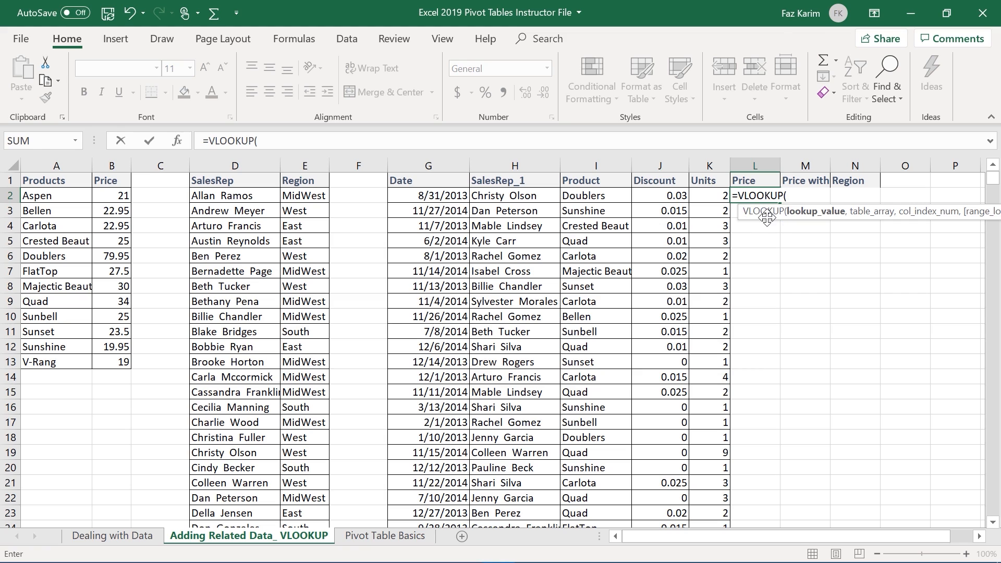
left_click_drag(757, 215, 576, 261)
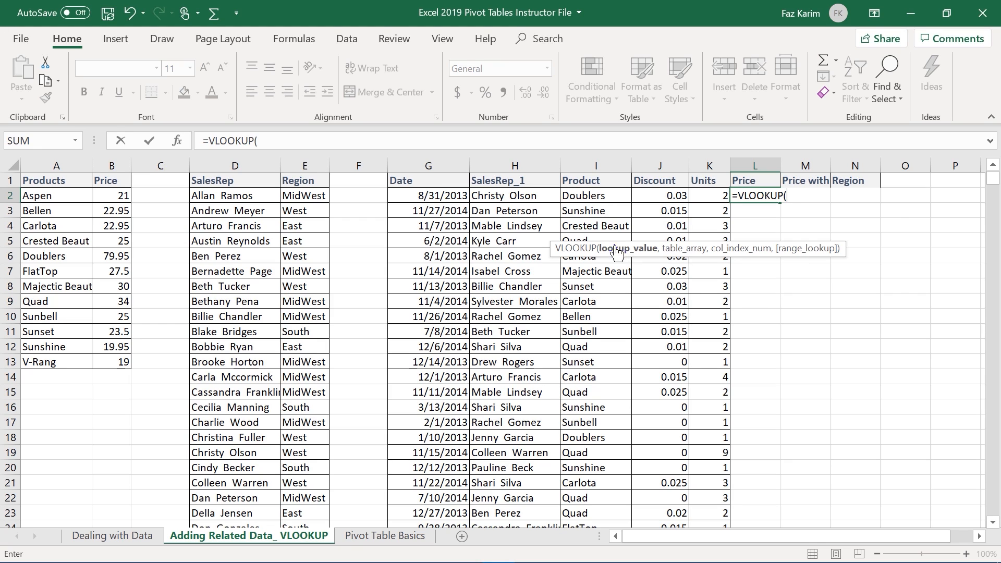
left_click(599, 198)
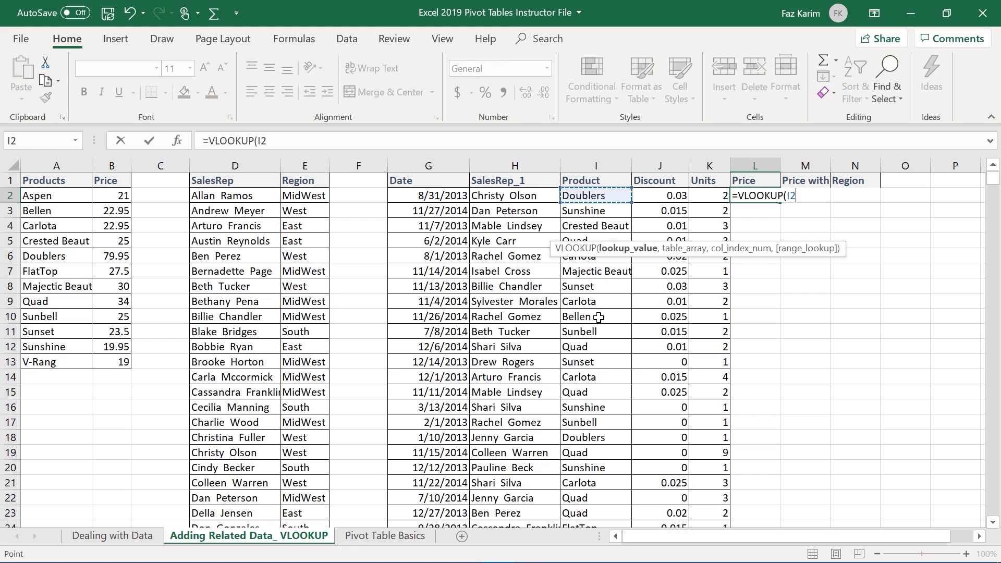
type(",")
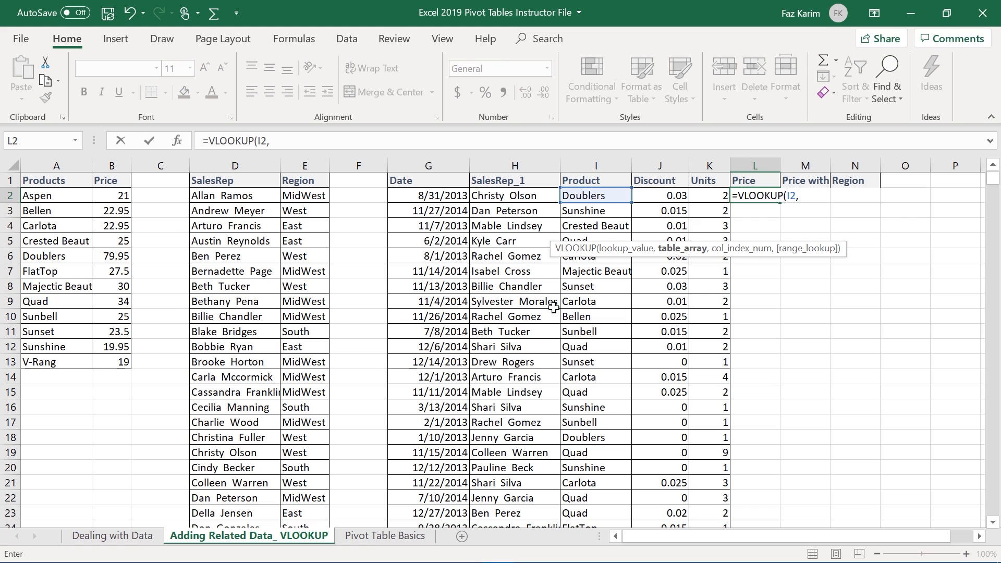
Set the formula's table array to the product price range A2:B13 and make it absolute as $A$2:$B$13
left_click_drag(32, 197, 121, 361)
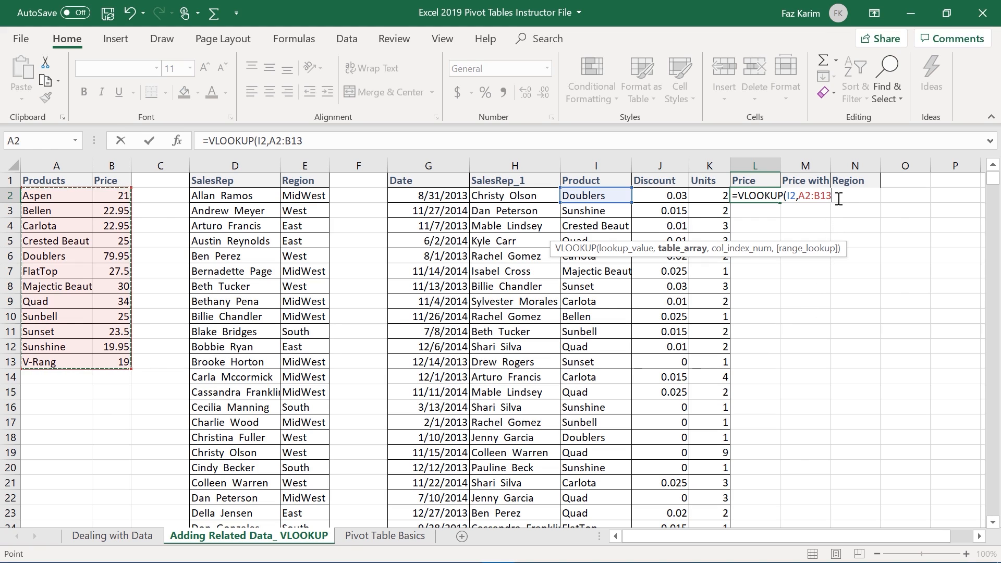
left_click_drag(834, 196, 798, 196)
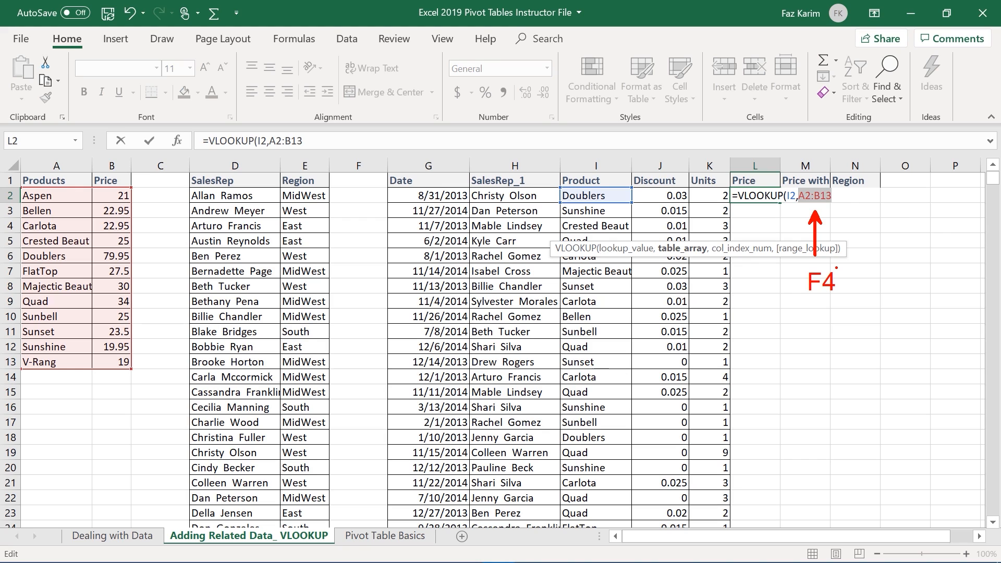
key("Escape")
key("F4")
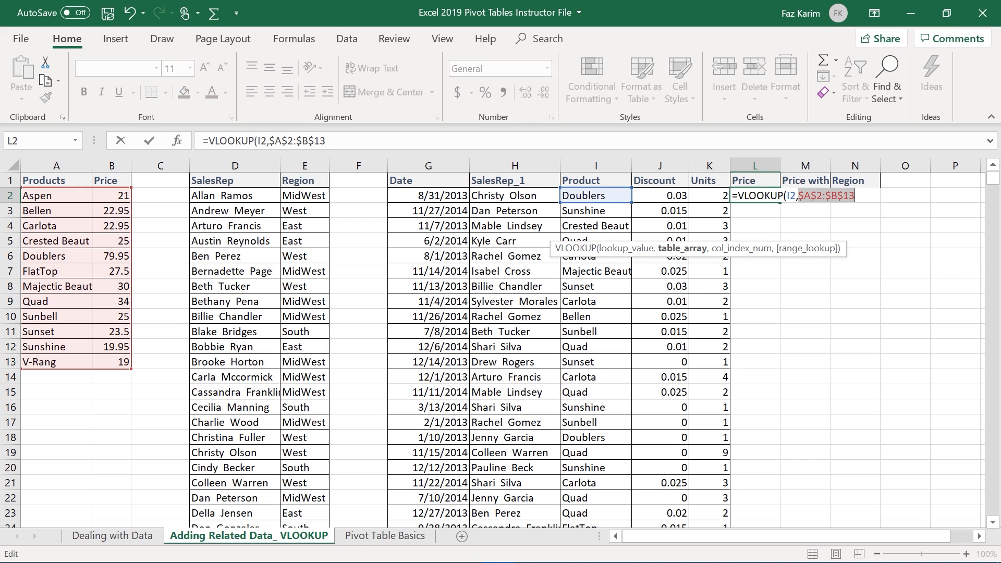
left_click(857, 206)
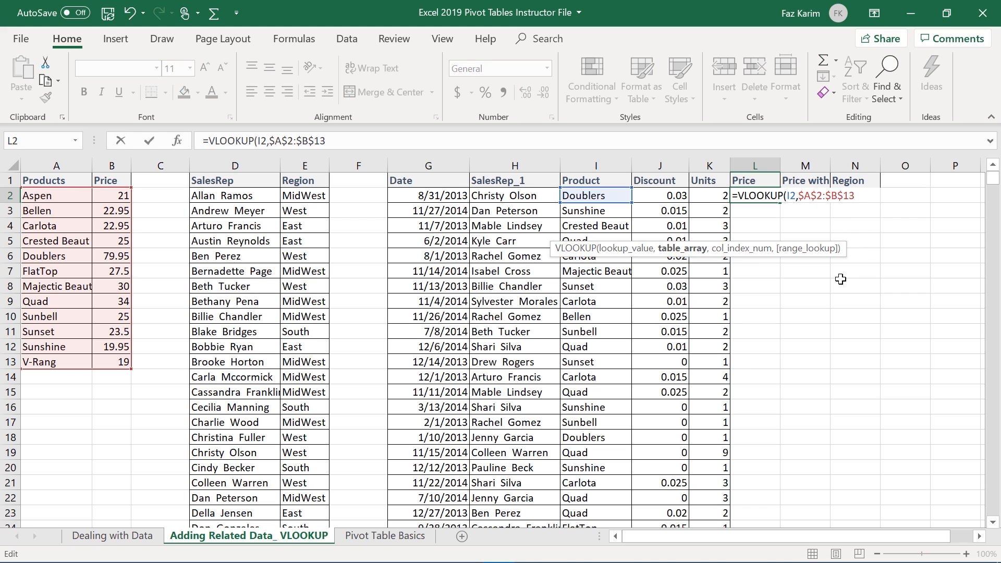
type(",")
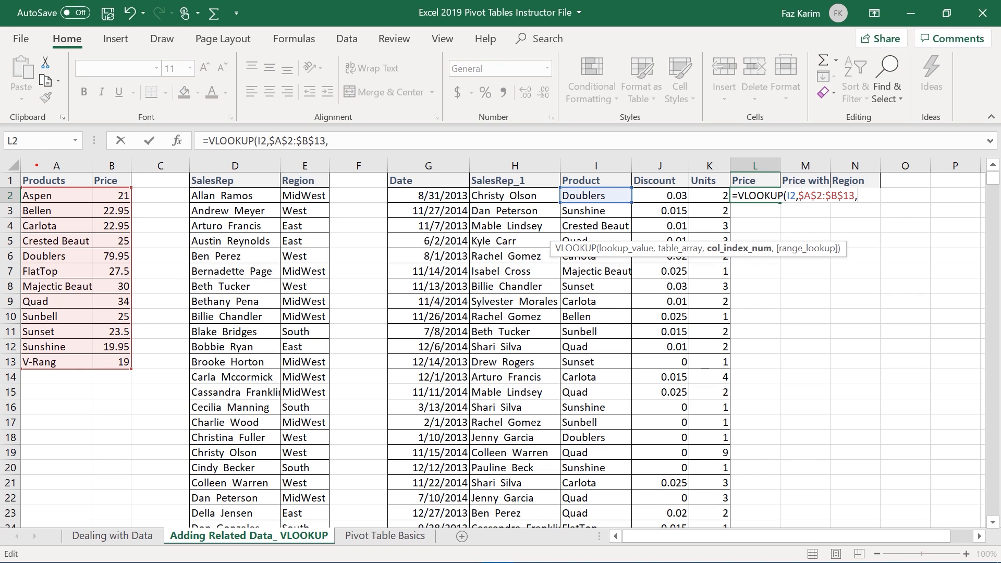
Complete the L2 VLOOKUP with column index 2 and FALSE for an exact match, keeping the cell selected
mouse_move(36, 162)
left_mouse_down()
mouse_move(53, 149)
mouse_move(51, 180)
mouse_move(148, 170)
left_mouse_up()
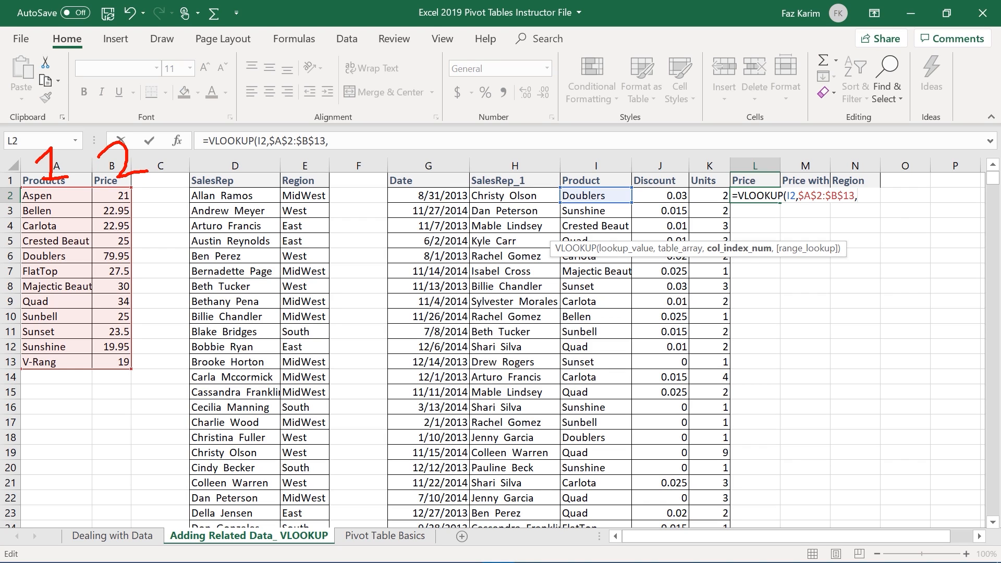
mouse_move(734, 269)
left_mouse_down()
mouse_move(736, 295)
mouse_move(762, 296)
left_mouse_up()
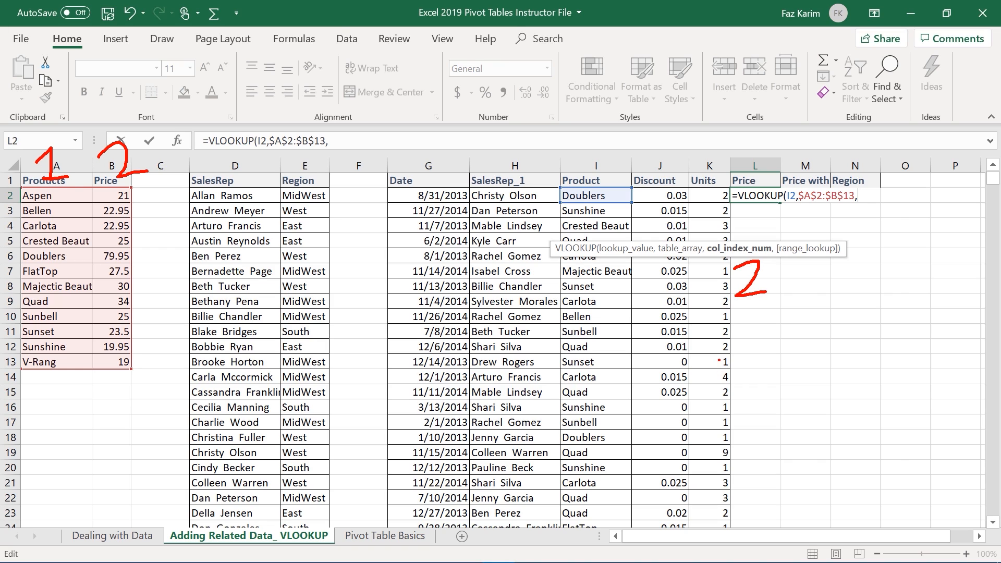
key("Escape")
type("2,")
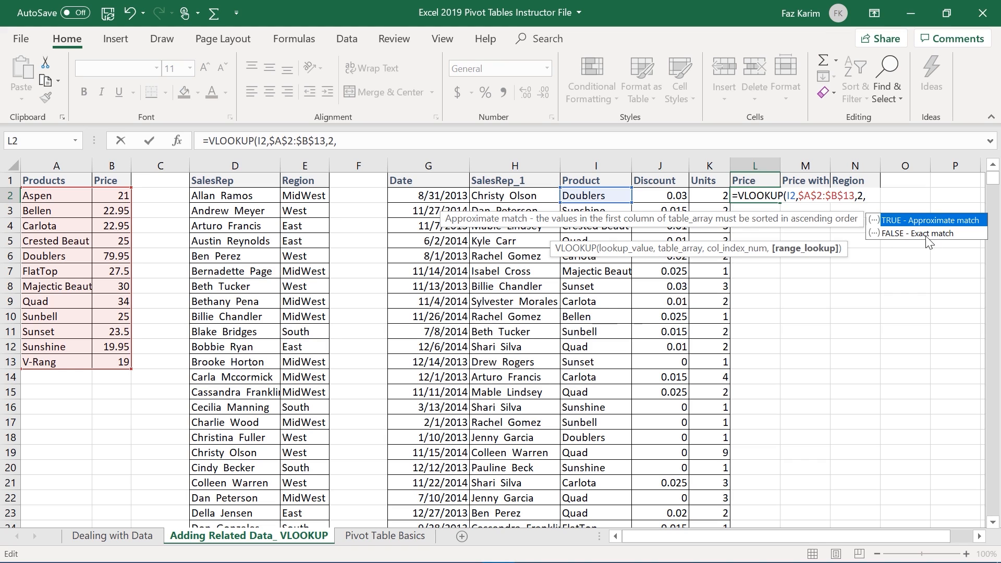
left_click(910, 233)
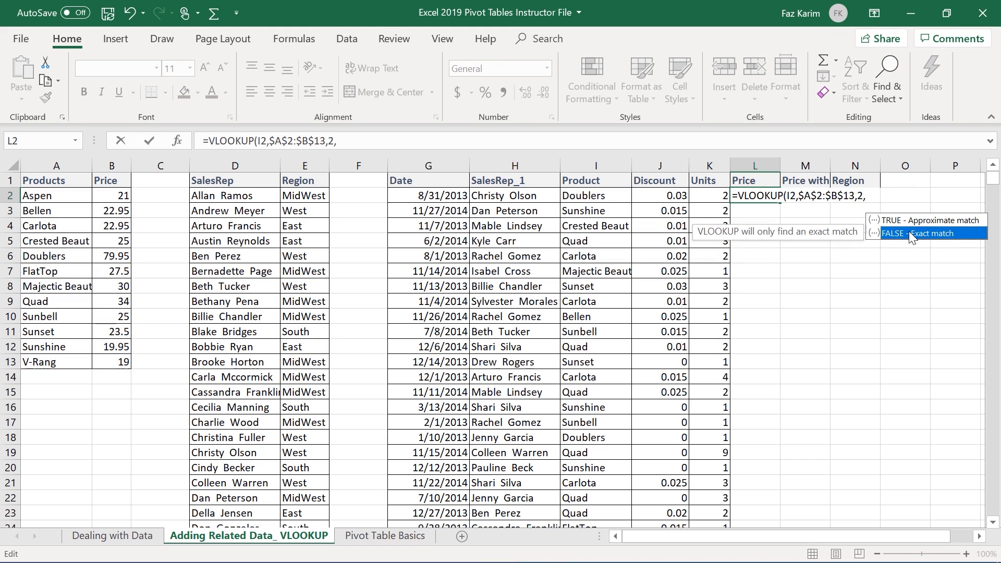
double_click(921, 234)
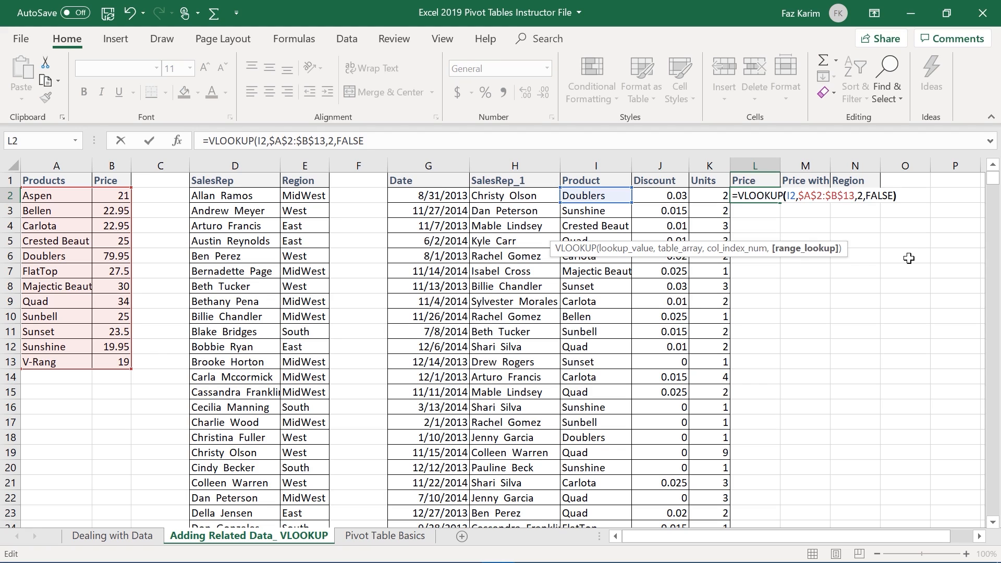
type(")")
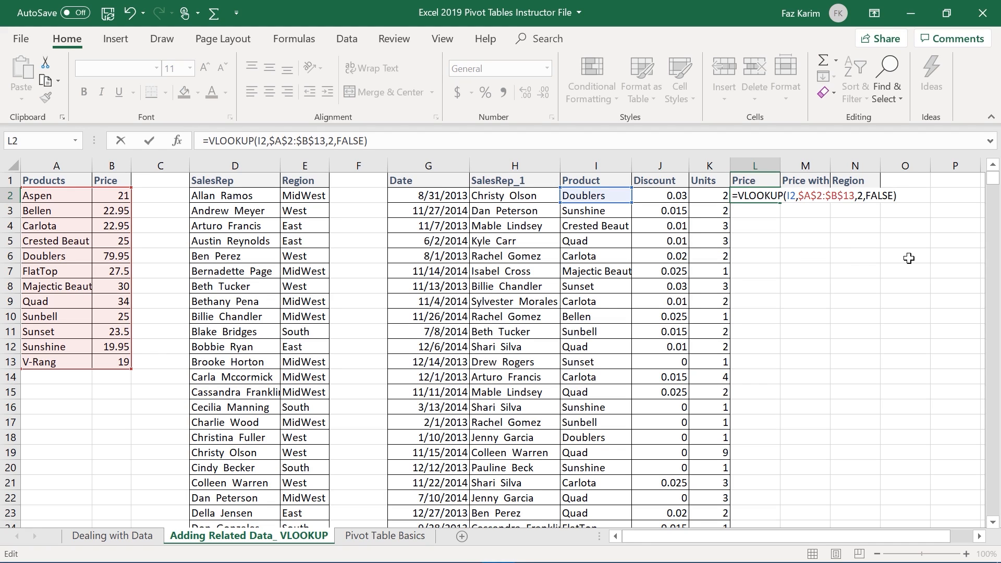
key("ctrl+Return")
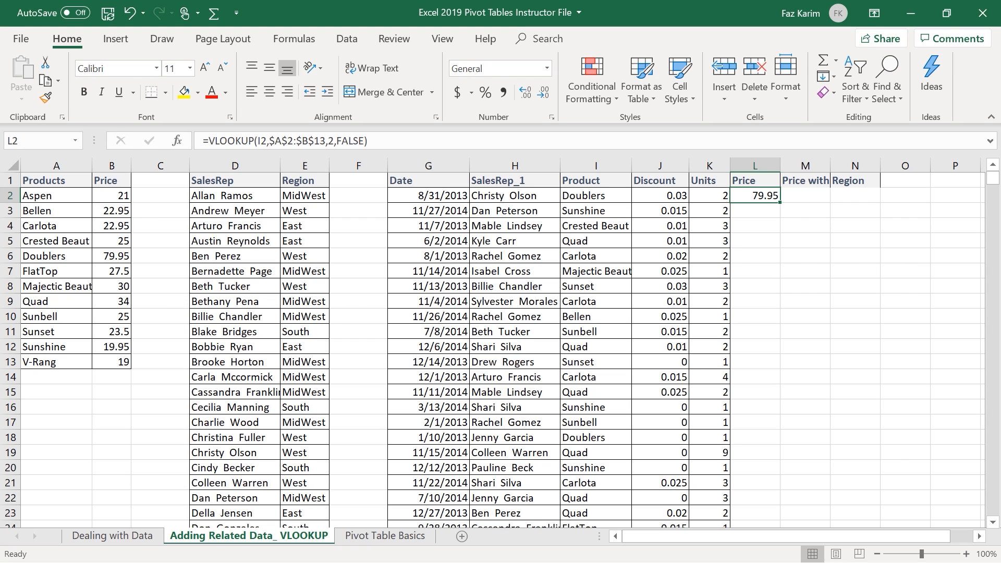
Fill the Price formula from L2 down the whole sales table and autofit column M to its Price with Discount header
mouse_move(11, 242)
left_mouse_down()
mouse_move(135, 270)
mouse_move(245, 250)
mouse_move(600, 224)
mouse_move(734, 196)
left_mouse_up()
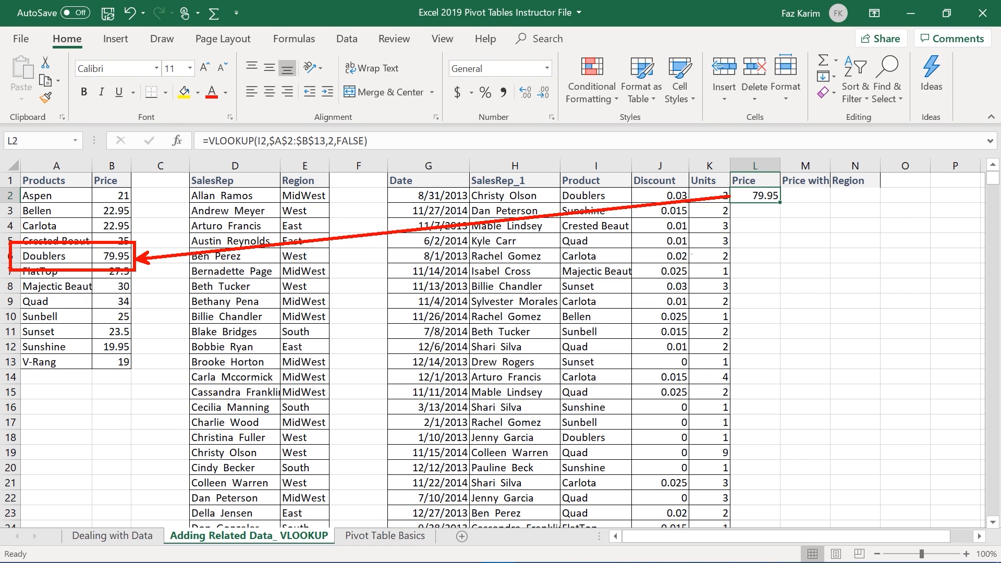
key("Escape")
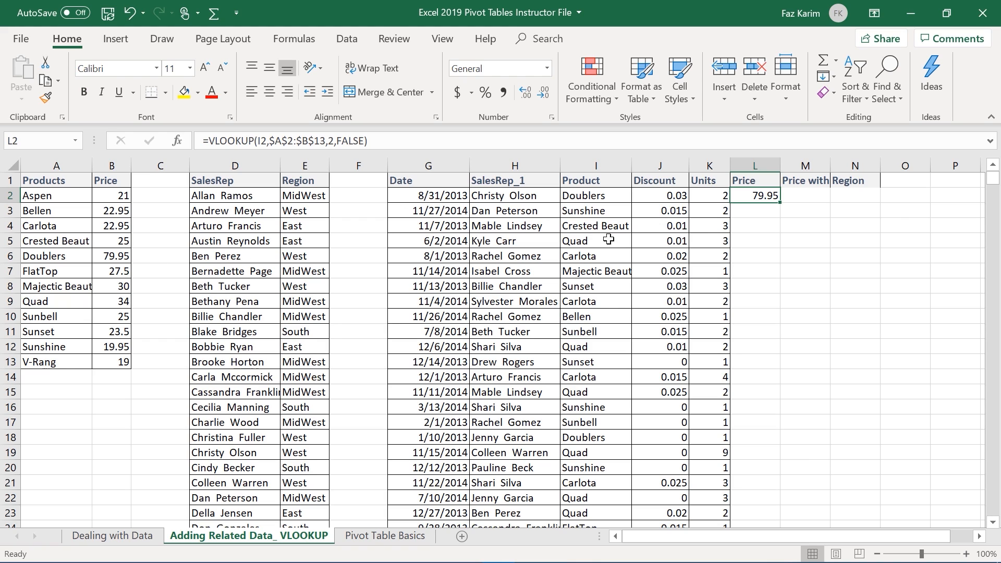
key("F2")
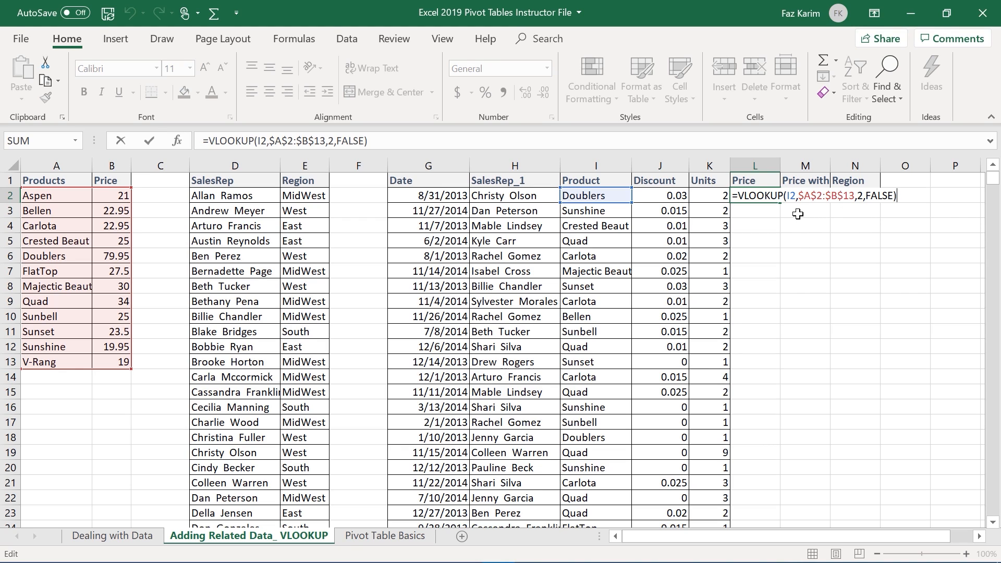
key("ctrl+Return")
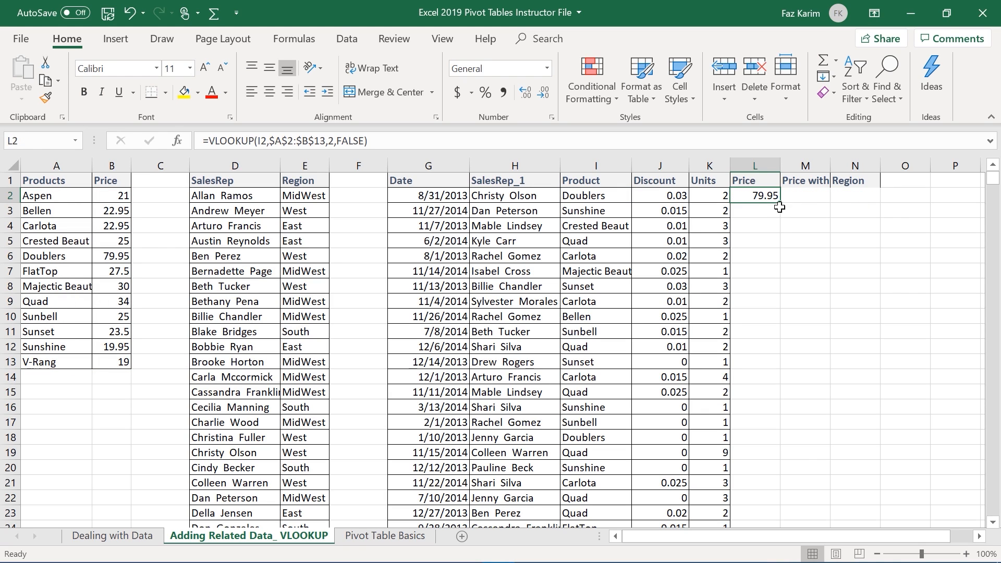
double_click(781, 203)
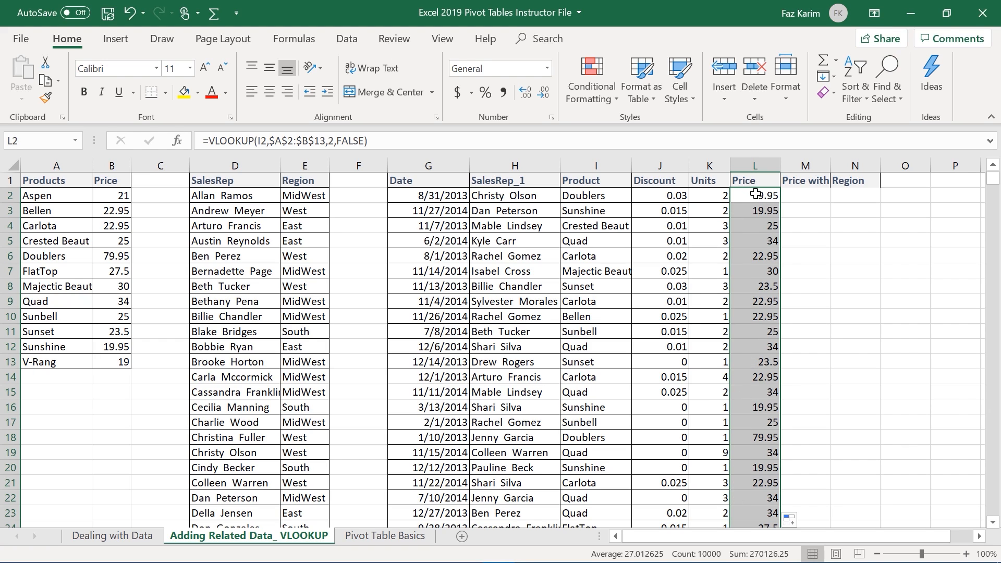
double_click(830, 166)
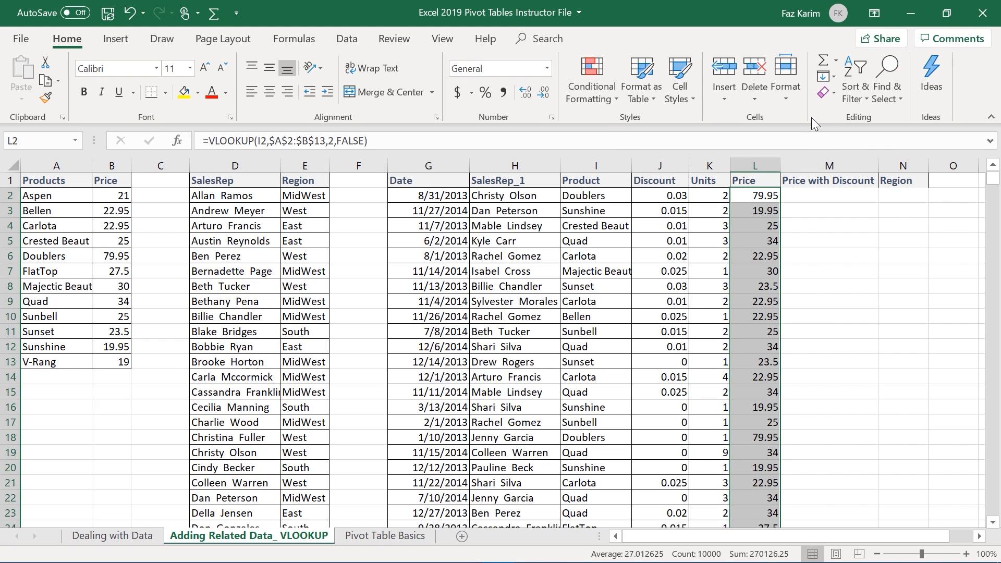
Start a VLOOKUP formula in cell M2 under Price with Discount, using the product in I2 as the lookup value
left_click(800, 197)
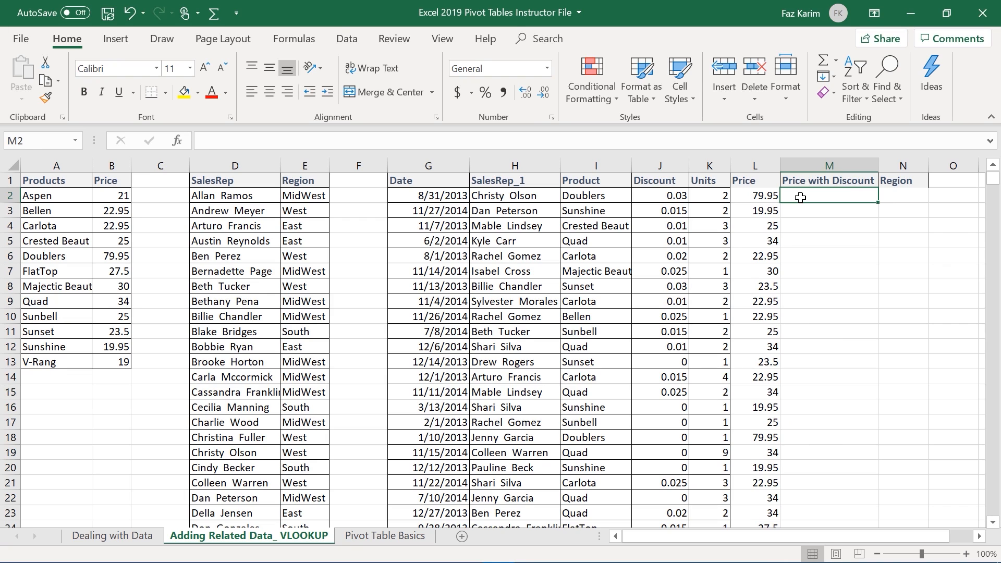
type("=")
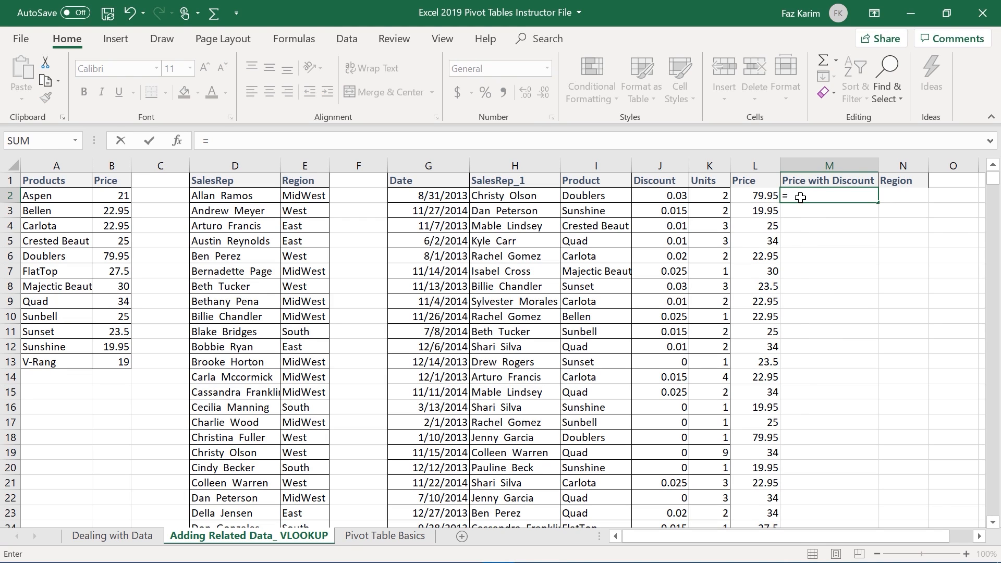
type("v")
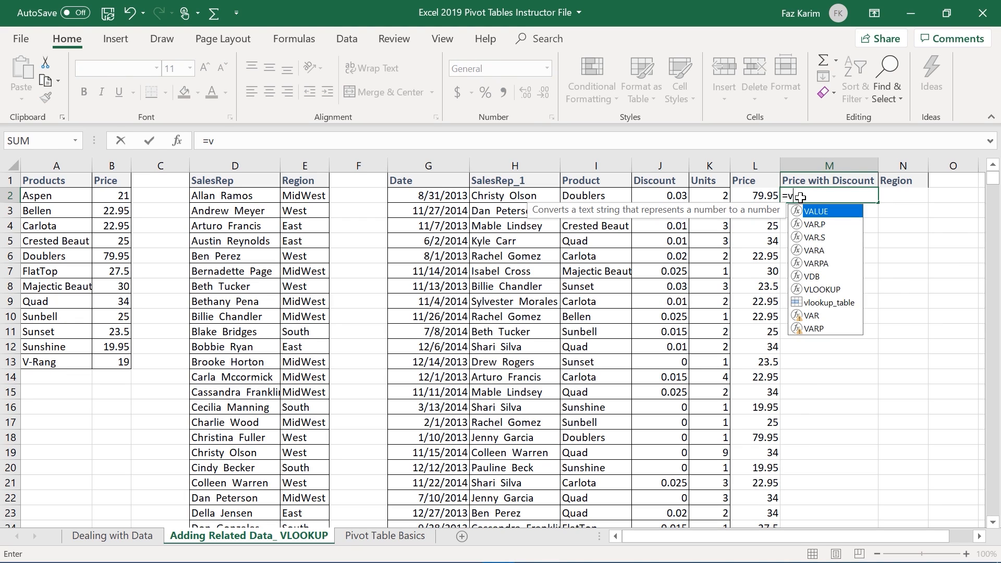
type("l")
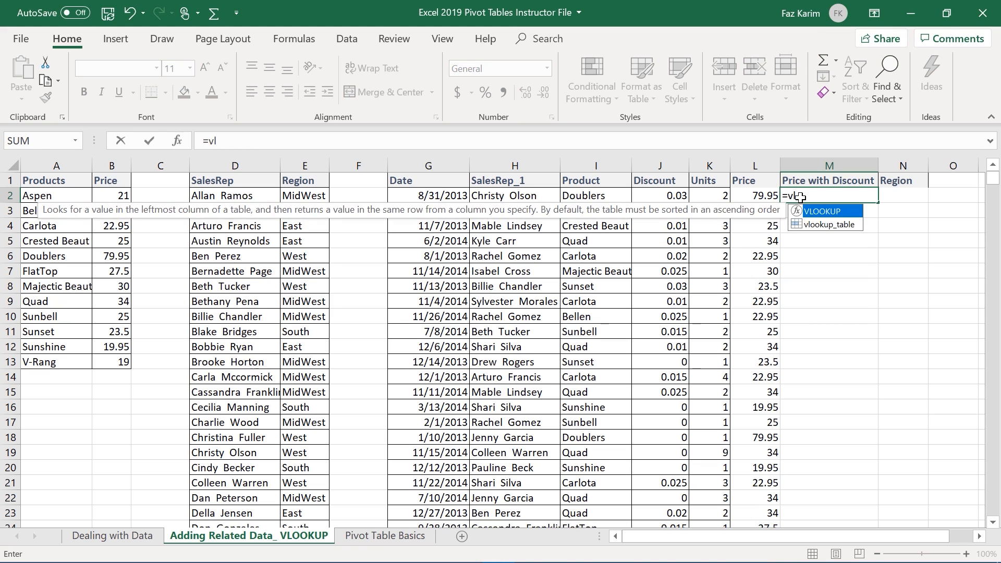
key("Tab")
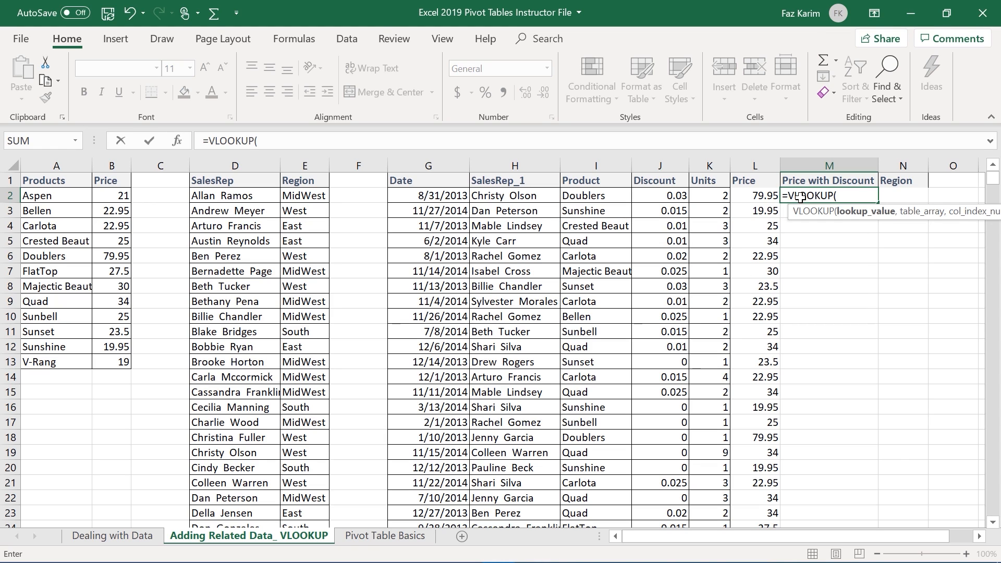
left_click_drag(946, 207, 696, 94)
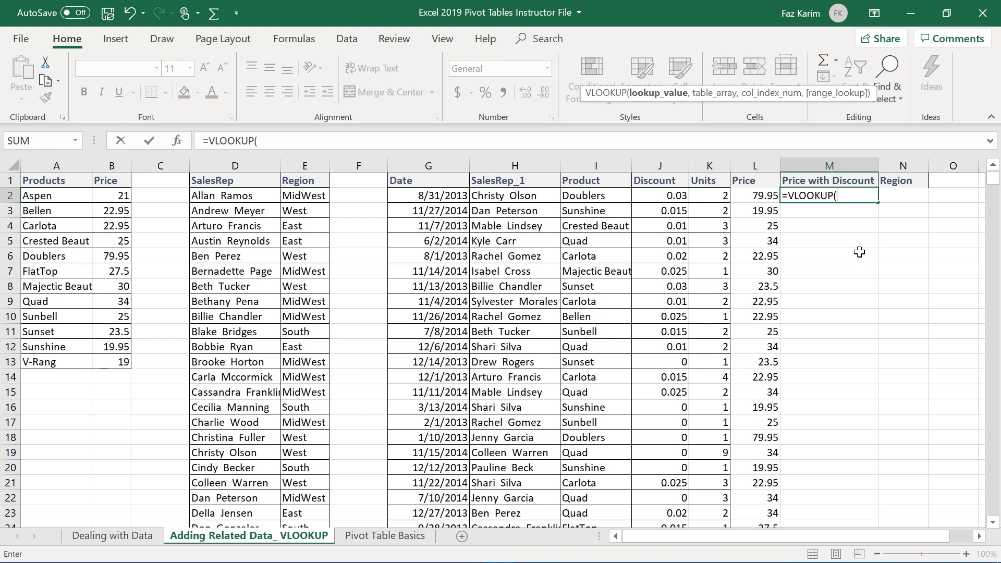
left_click(593, 197)
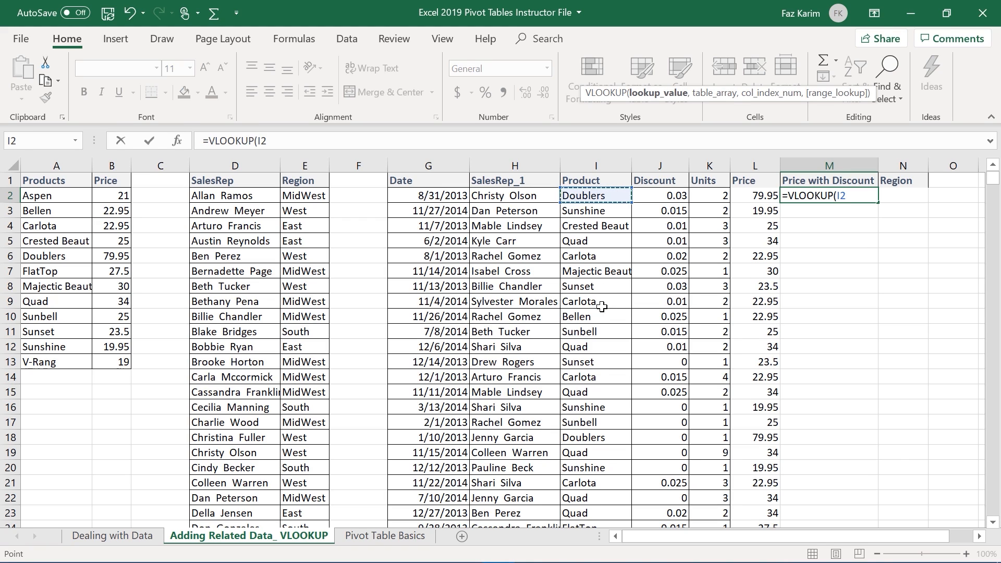
type(",")
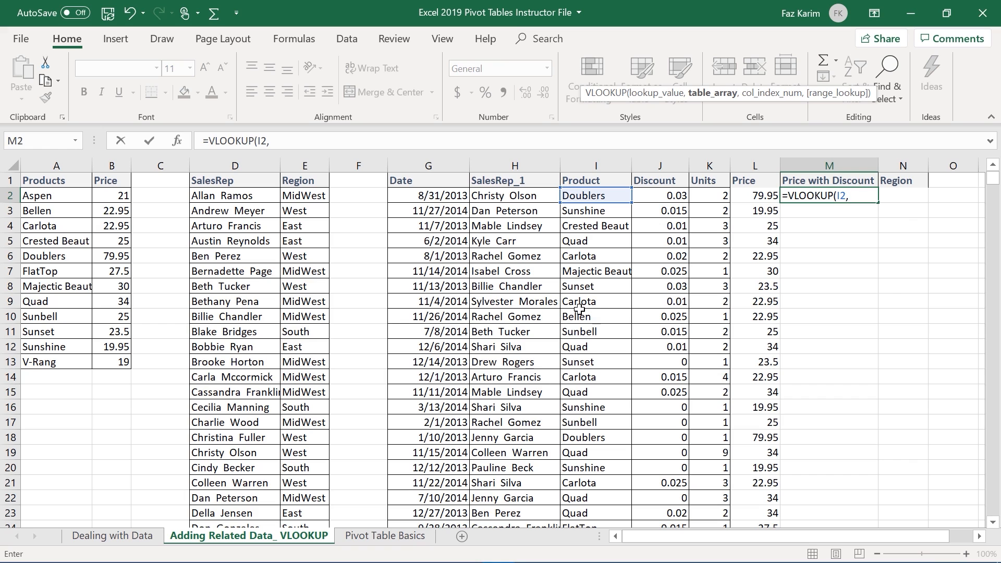
Set the M2 formula's table array to the product price range as the absolute reference $A$2:$B$13
left_click_drag(34, 197, 121, 358)
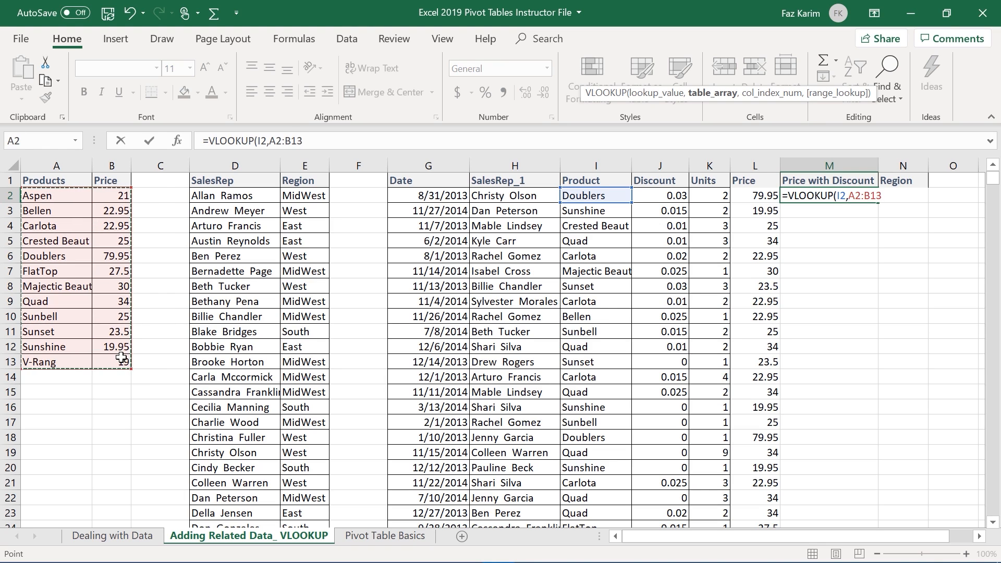
key("F4")
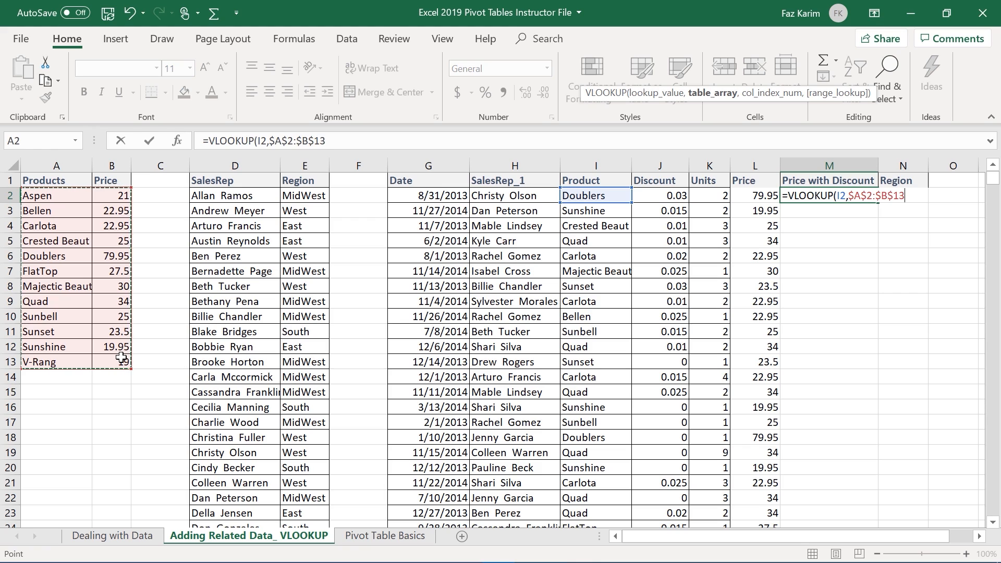
type(",")
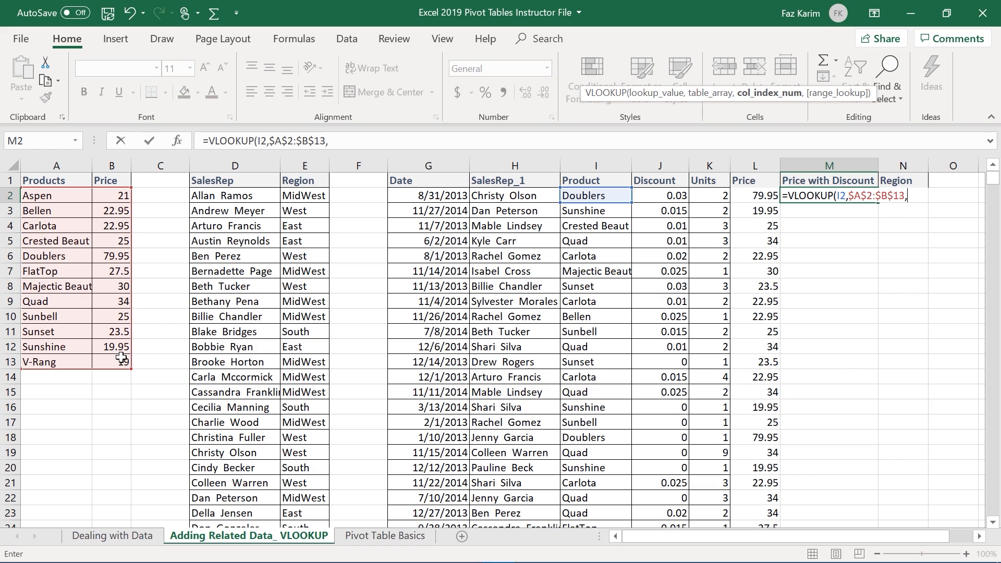
Finish the VLOOKUP arguments in M2 with column index 2 and FALSE for an exact match, closing the parenthesis
type("2")
type(",")
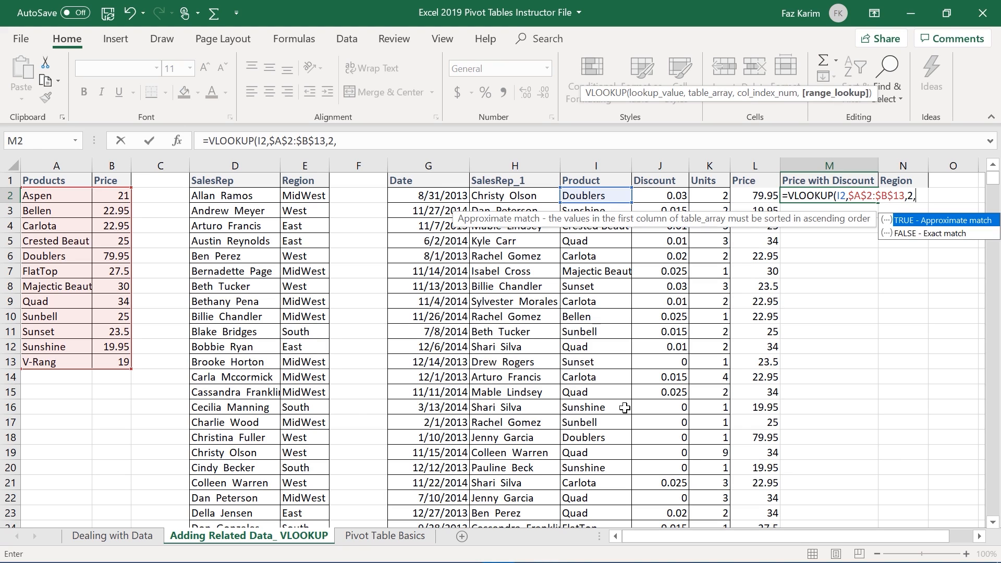
key("Down")
key("Tab")
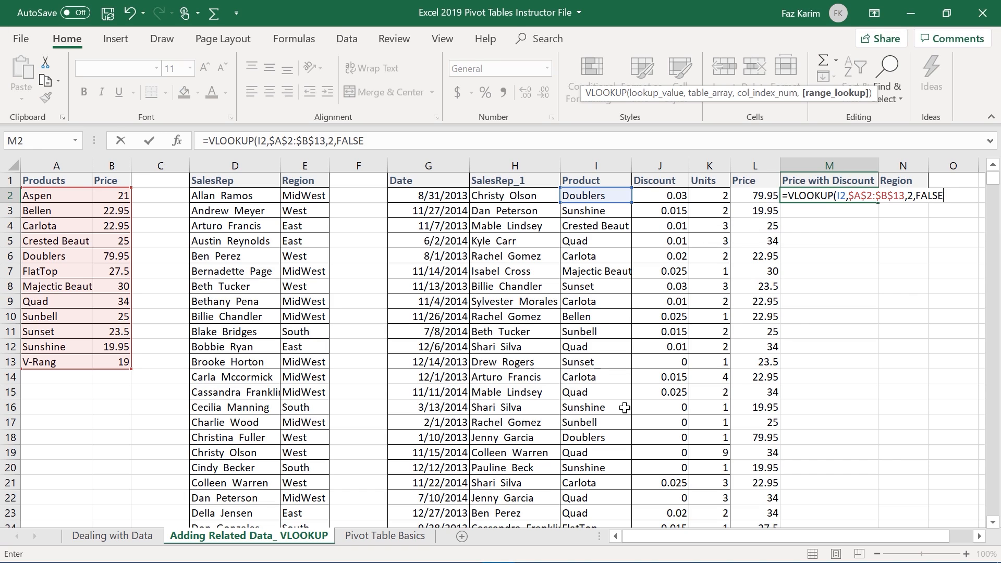
type(")")
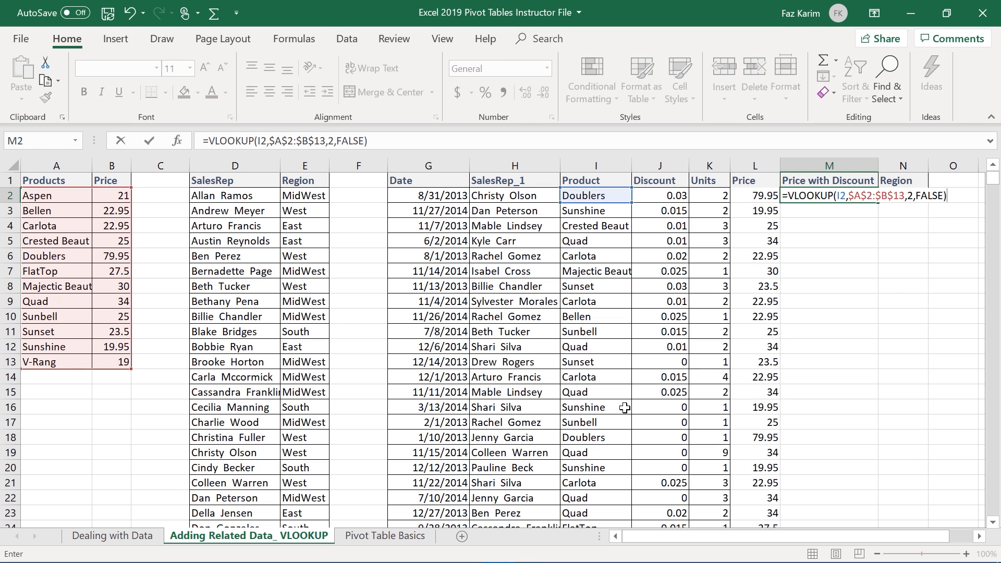
Multiply the M2 VLOOKUP by (1-J2) to apply the discount and enter the formula, keeping the cell selected
type("*")
key("shift+space")
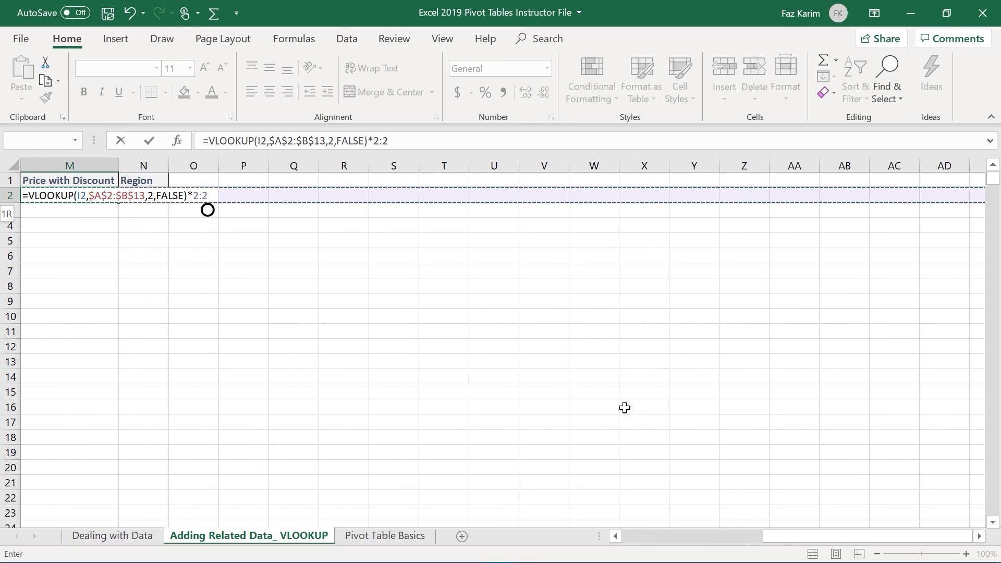
key("BackSpace")
key("BackSpace")
key("BackSpace")
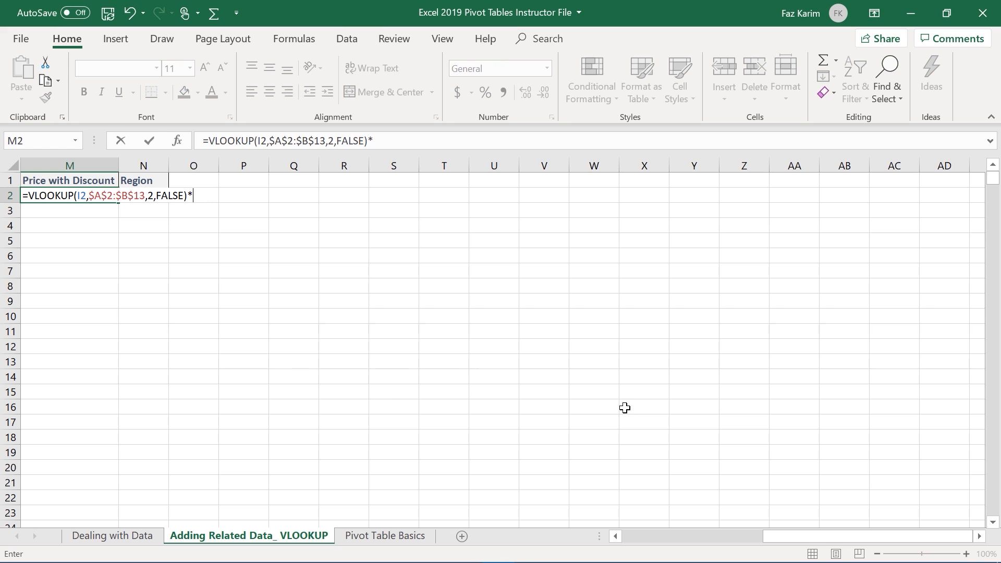
type("1")
key("BackSpace")
type("(1-")
left_click_drag(811, 540, 731, 550)
type("-")
left_click(365, 196)
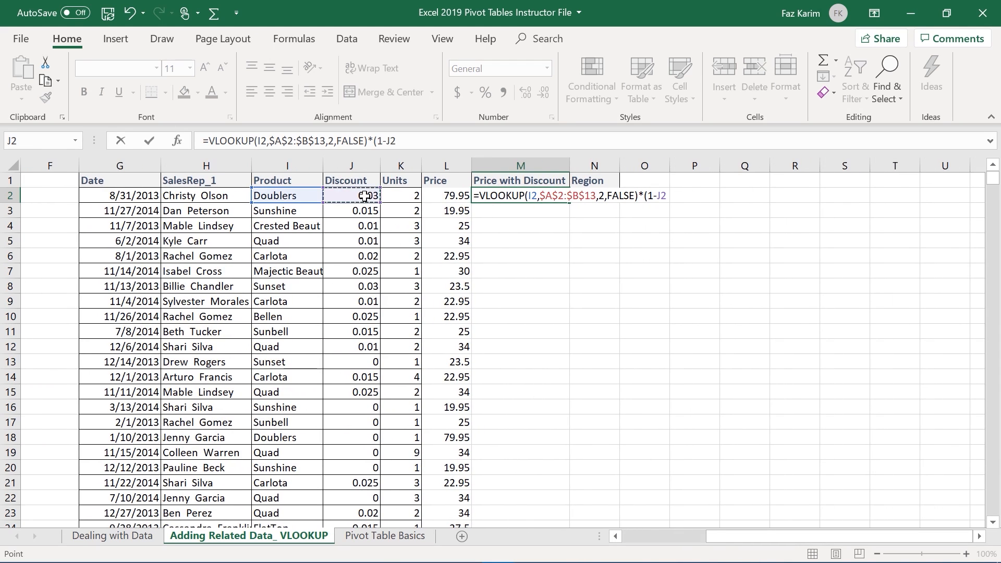
type(")")
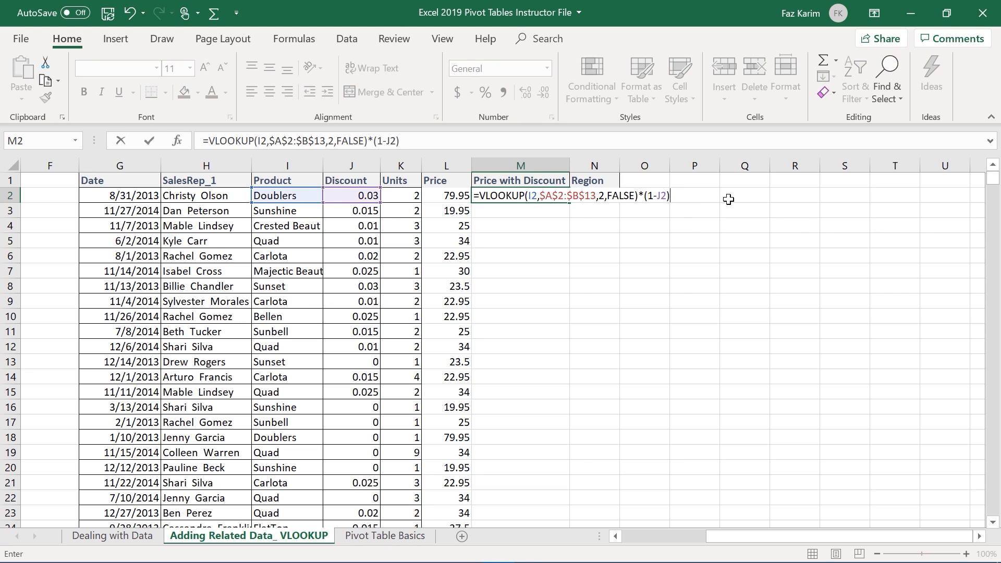
key("ctrl+Return")
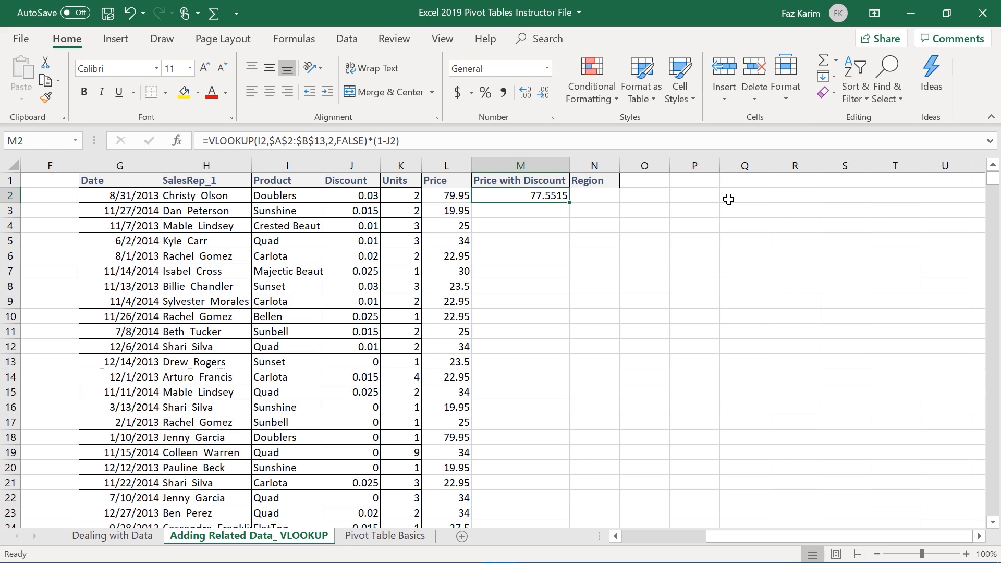
Fill the Price with Discount formula from M2 down the whole sales table and reduce the values to two decimal places
double_click(569, 202)
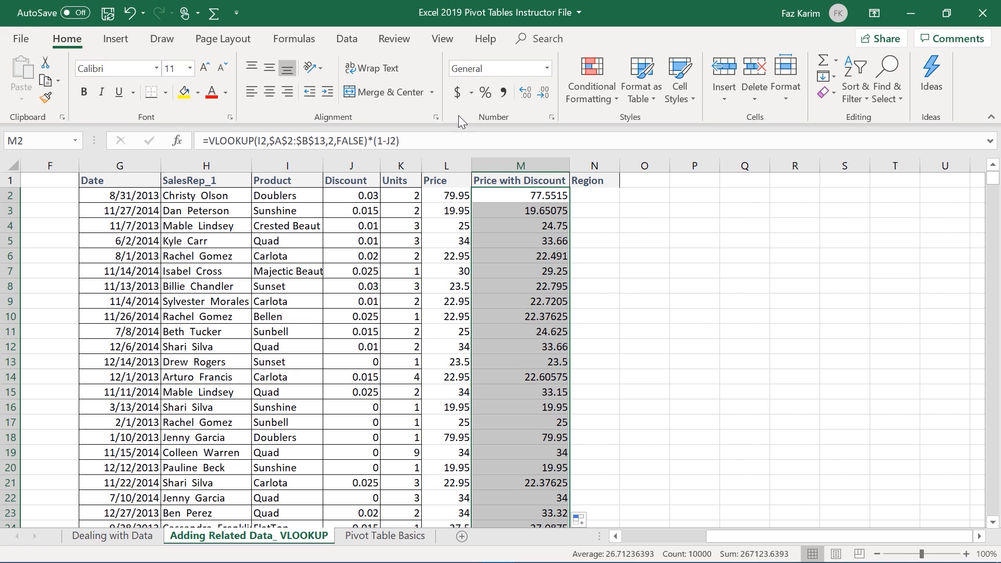
left_click(544, 91)
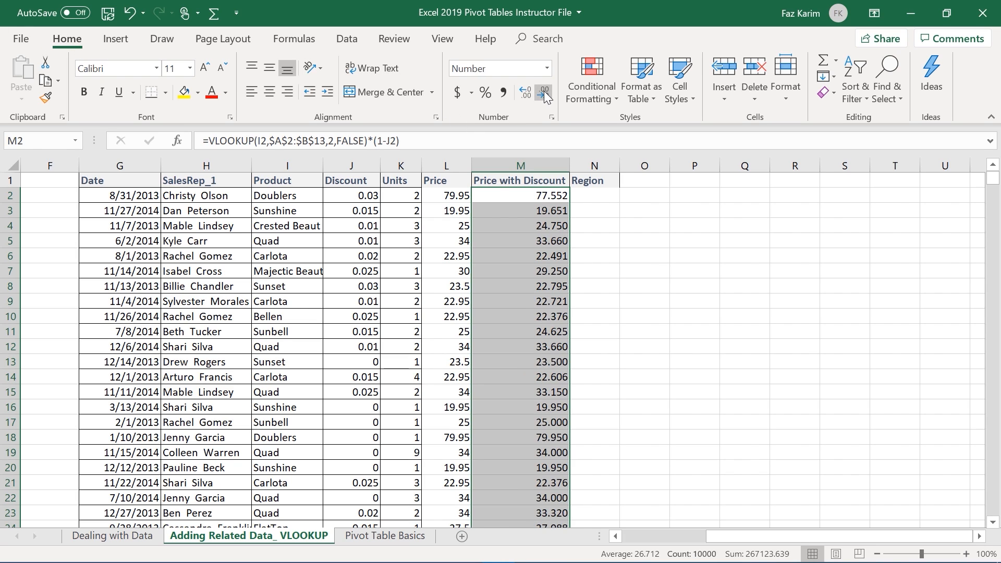
left_click(543, 91)
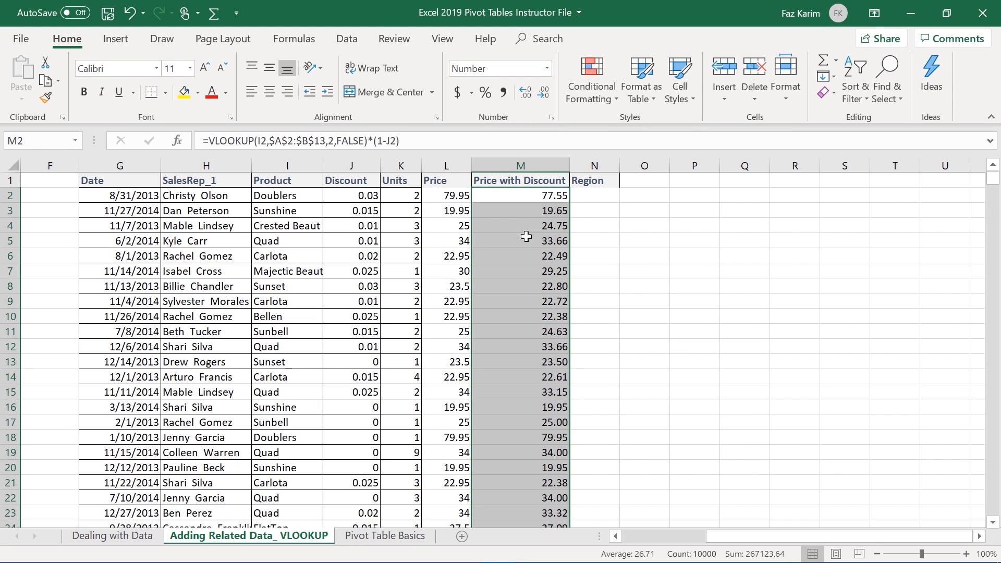
Examine the discounted price formula in M2 and the sales table columns from Date through Price with Discount
left_click(515, 193)
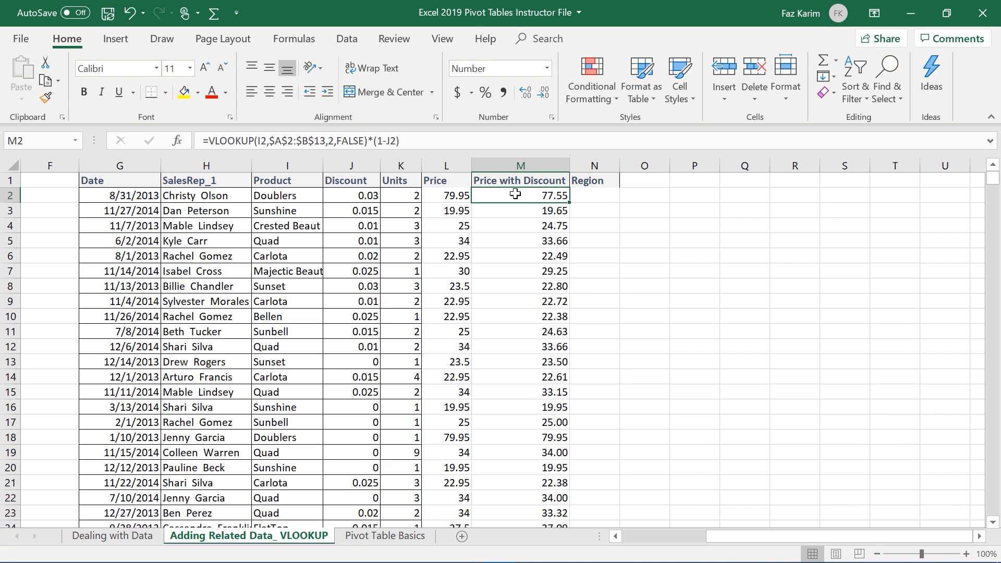
double_click(515, 194)
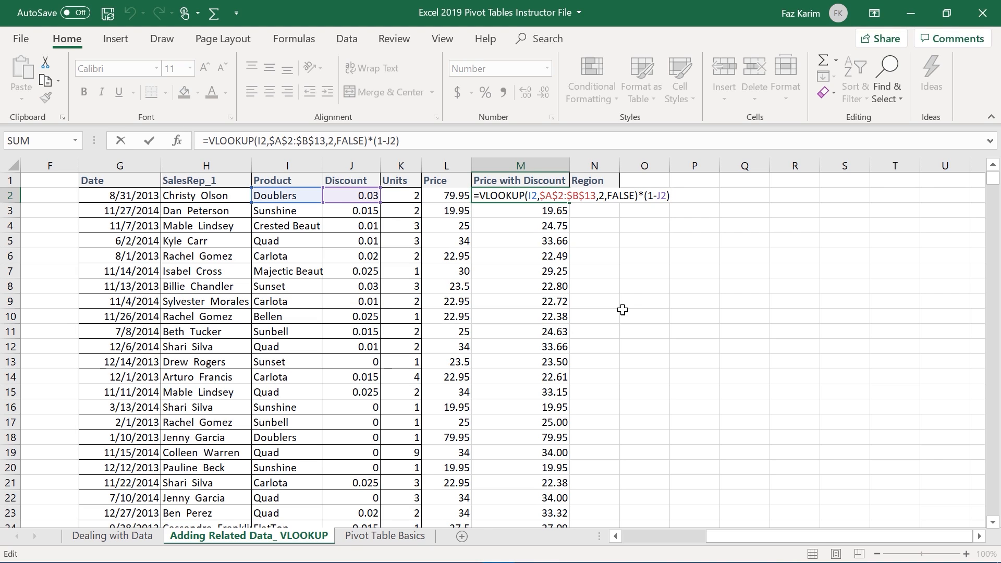
key("Return")
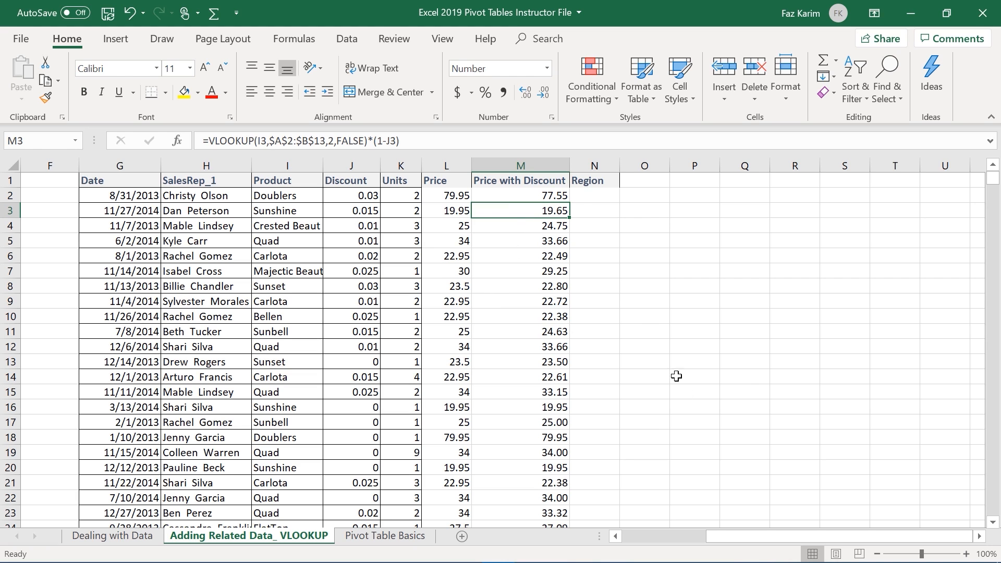
left_click_drag(761, 537, 596, 529)
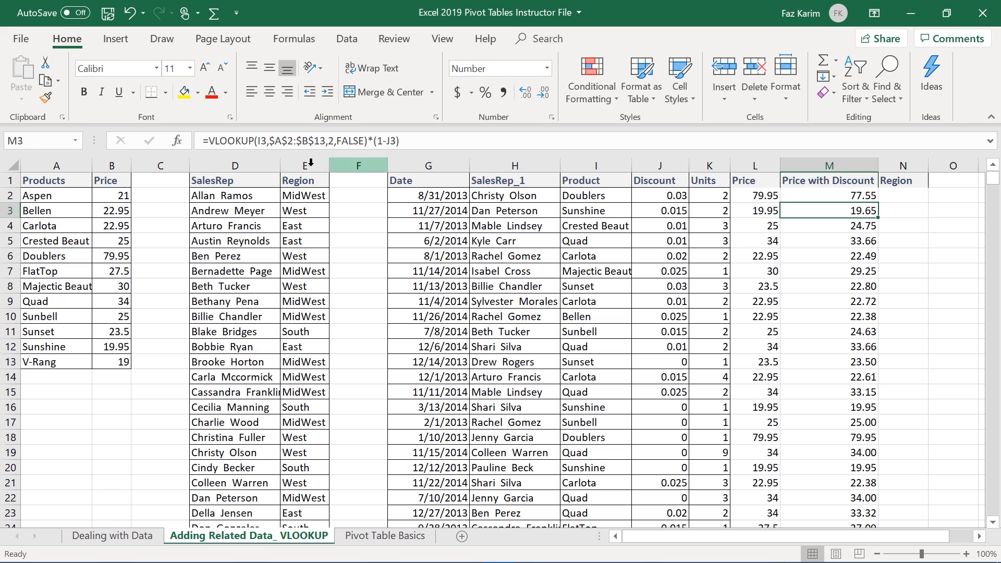
left_click_drag(423, 184, 844, 524)
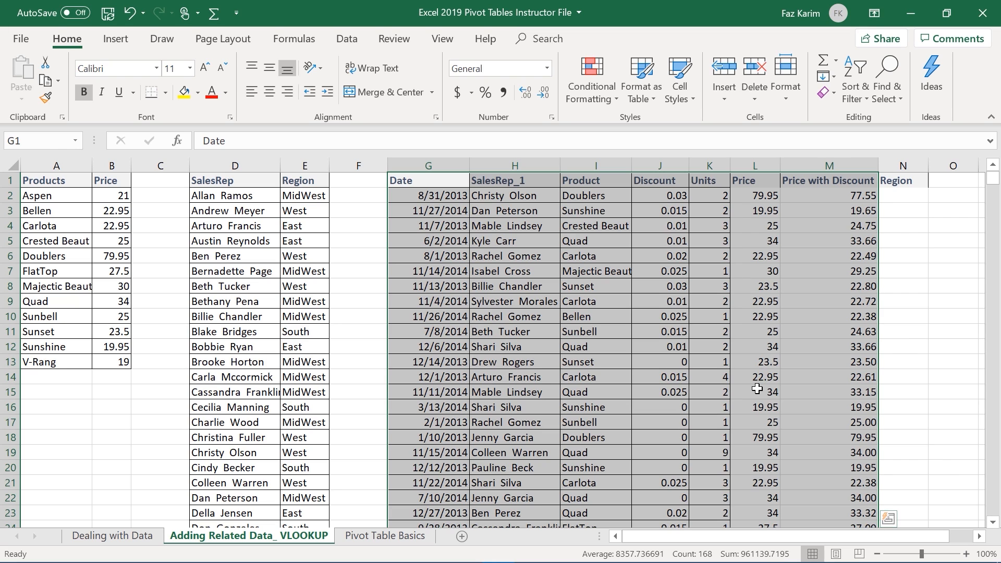
Start a VLOOKUP formula in cell N2 under Region, using the sales rep in H2 as the lookup value
left_click_drag(762, 542, 836, 527)
left_click(823, 201)
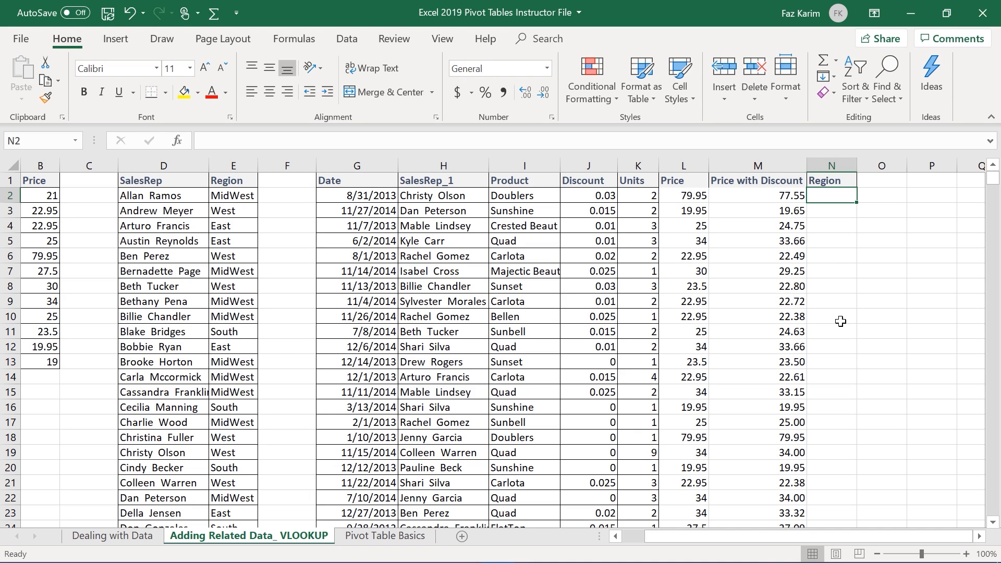
type("=v")
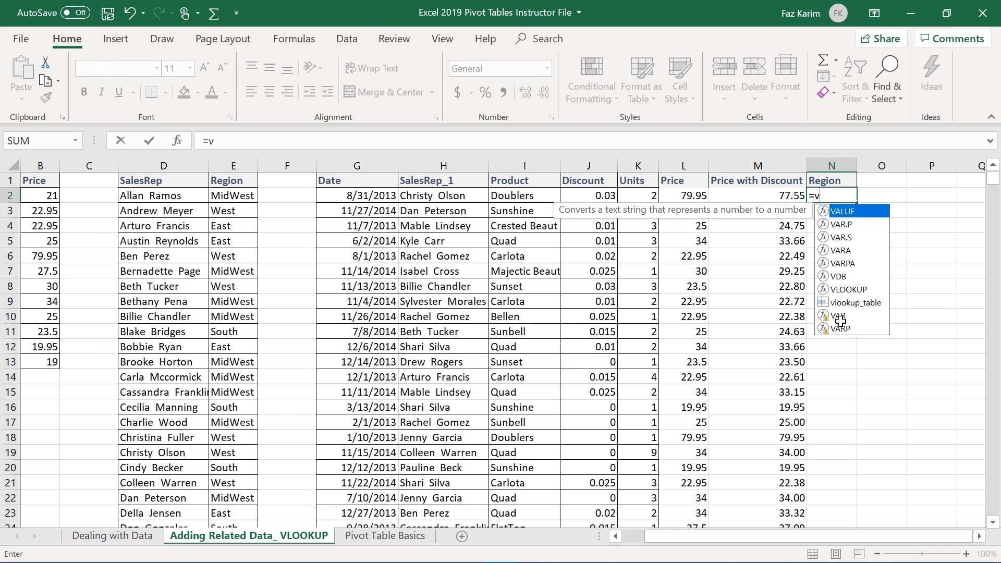
type("l")
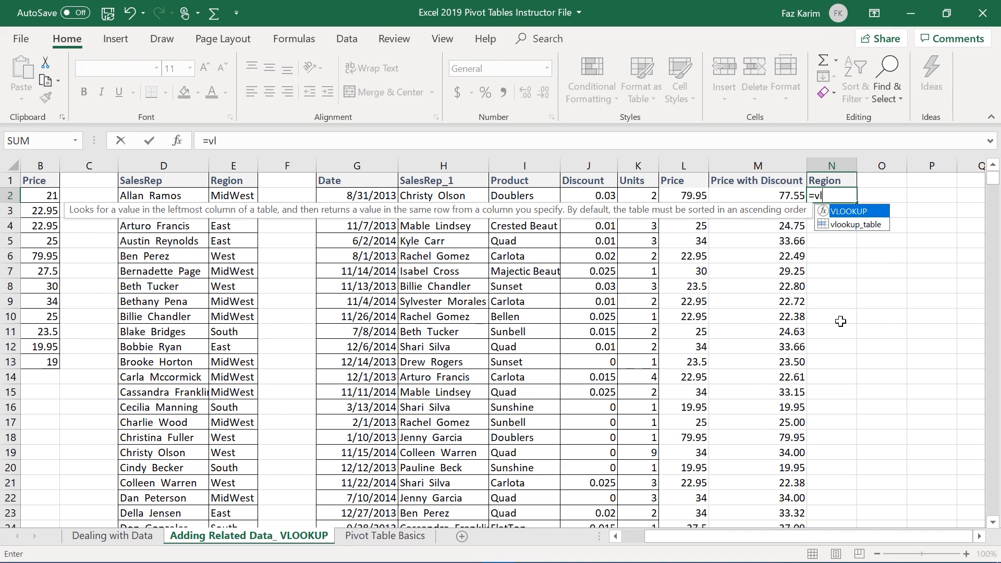
key("Tab")
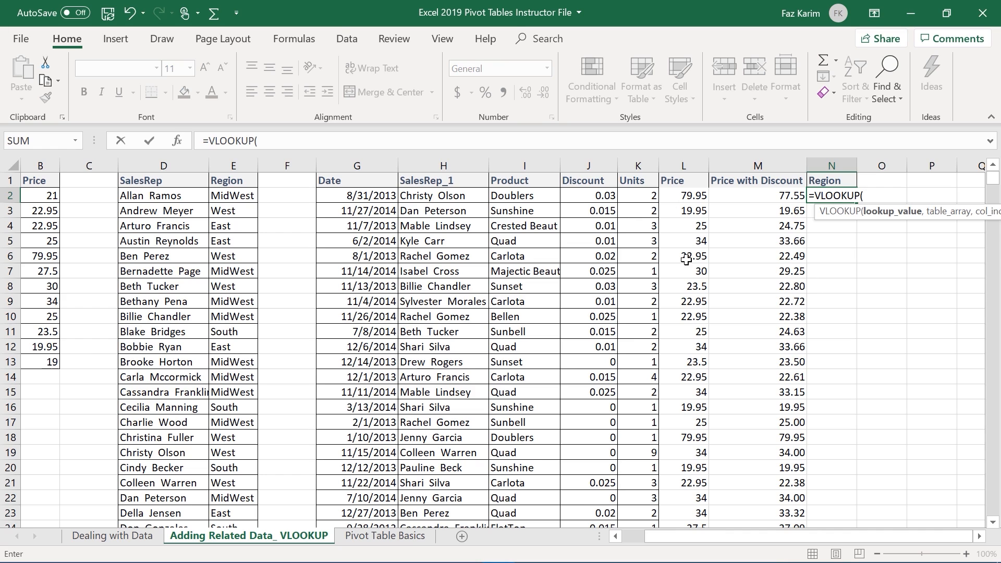
left_click(434, 198)
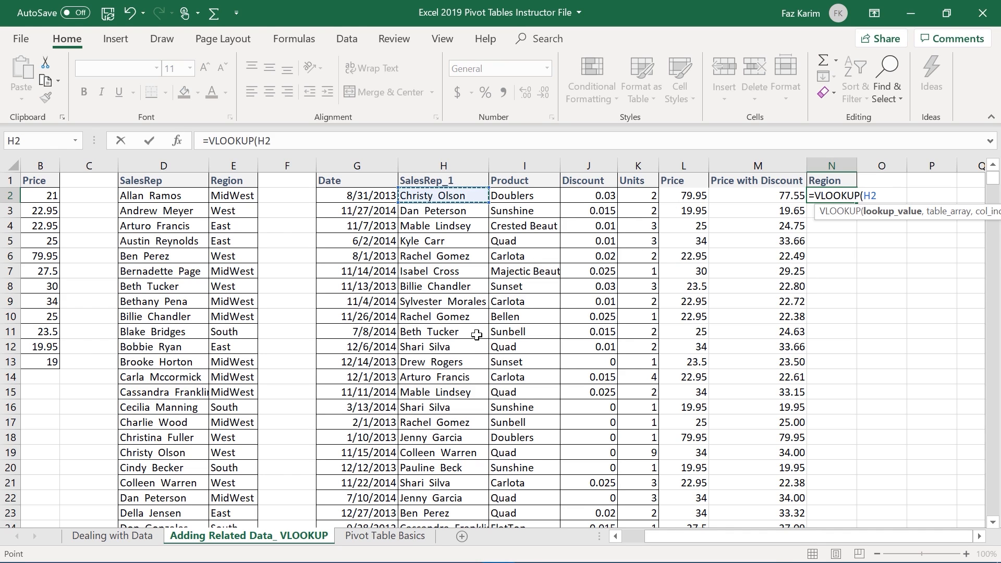
type(",")
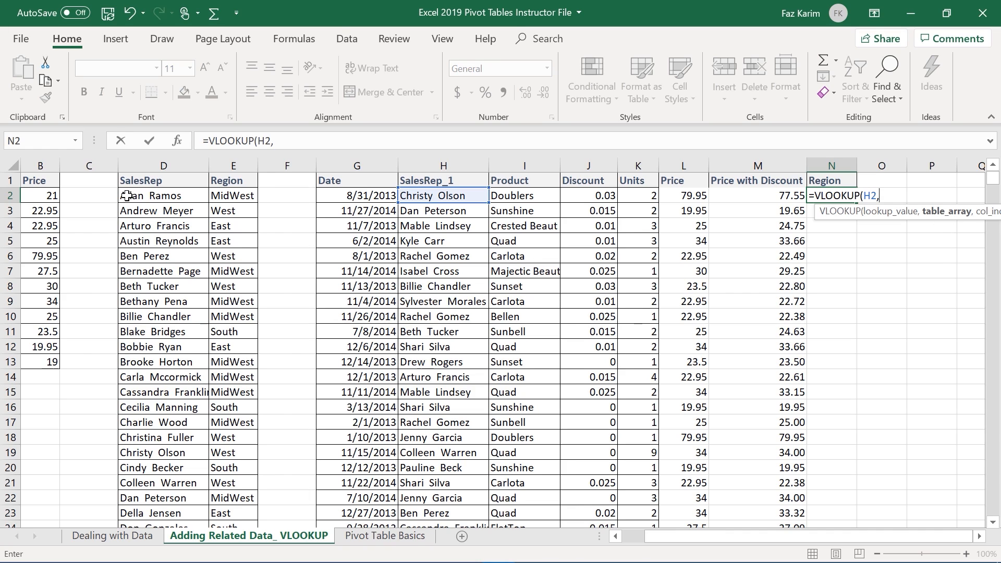
Add the sales rep lookup table as the N2 formula's table array, locked as the absolute range $D$2:$E$73
left_click_drag(126, 196, 242, 493)
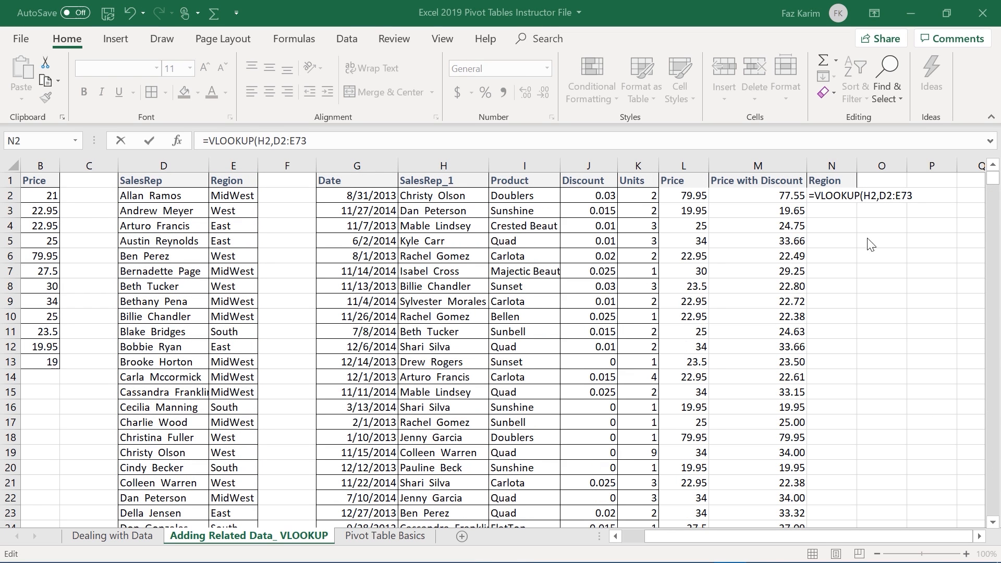
left_click(918, 196)
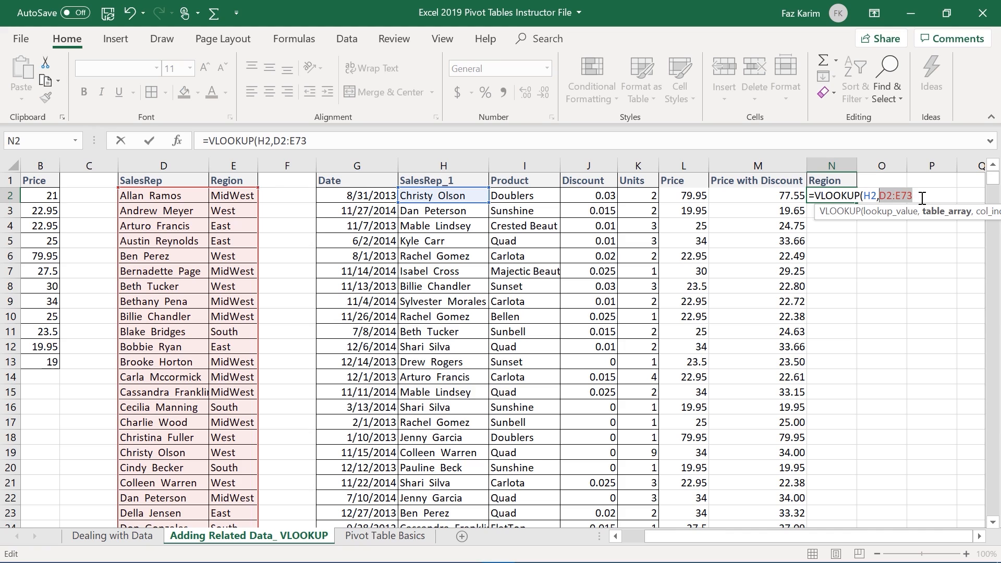
key("F4")
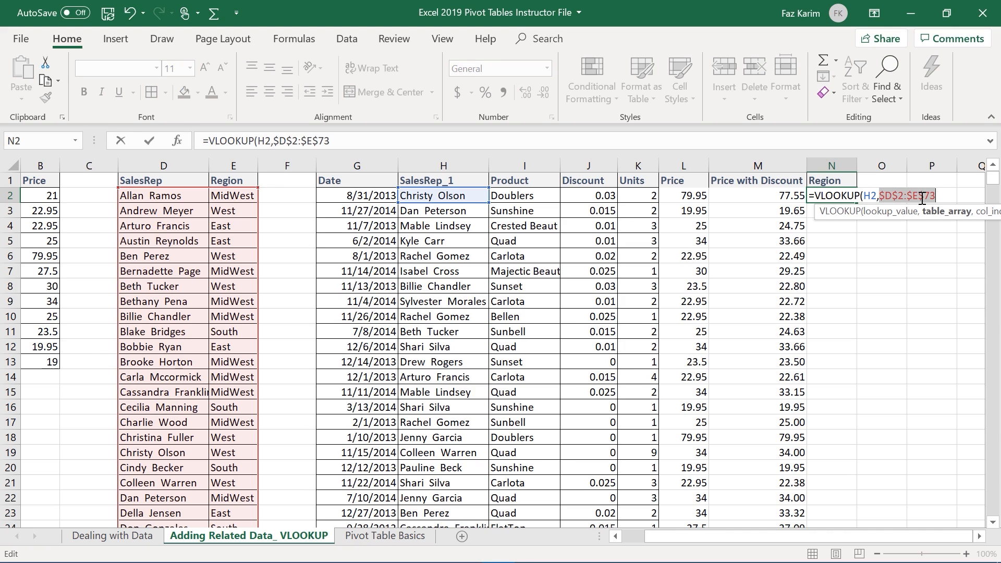
left_click(940, 196)
type(",")
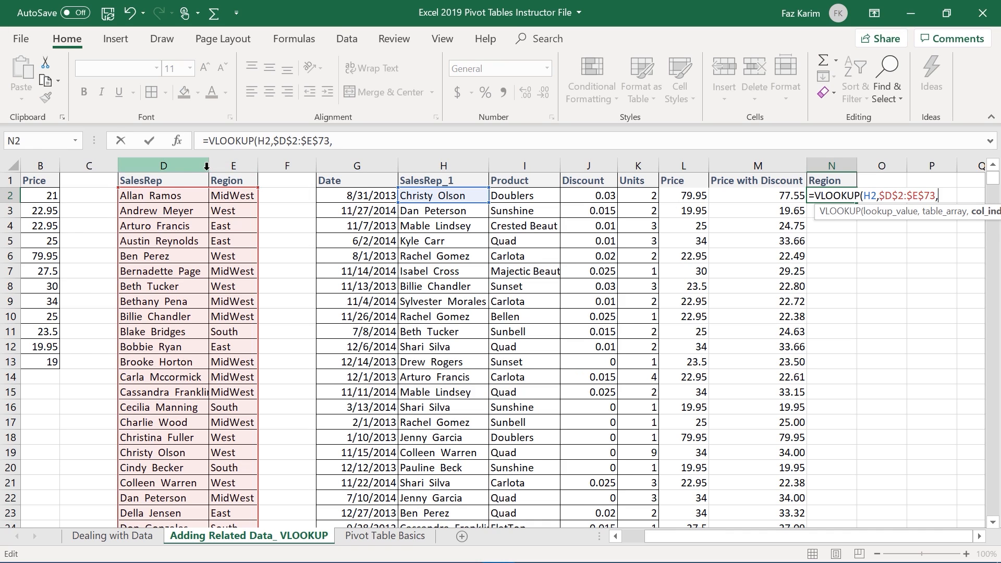
Complete the Region VLOOKUP in N2 with column index 2 and FALSE for an exact match, entering it while keeping the cell selected
type("2,")
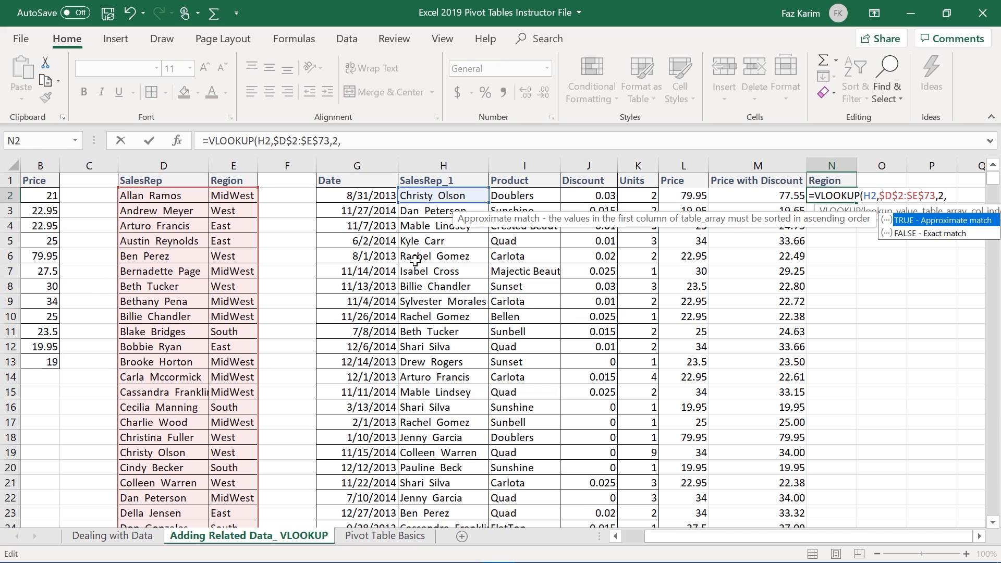
left_click(921, 235)
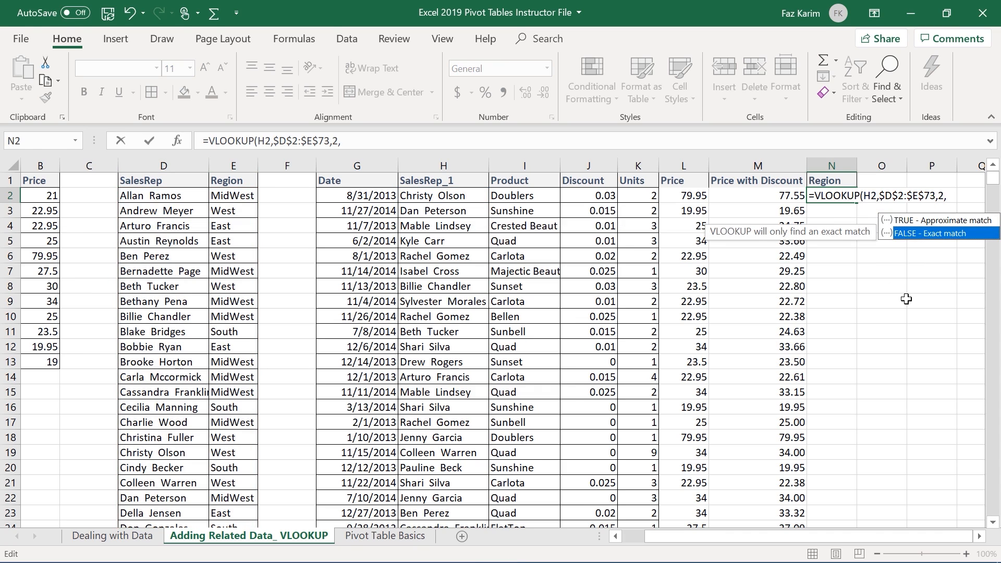
key("Tab")
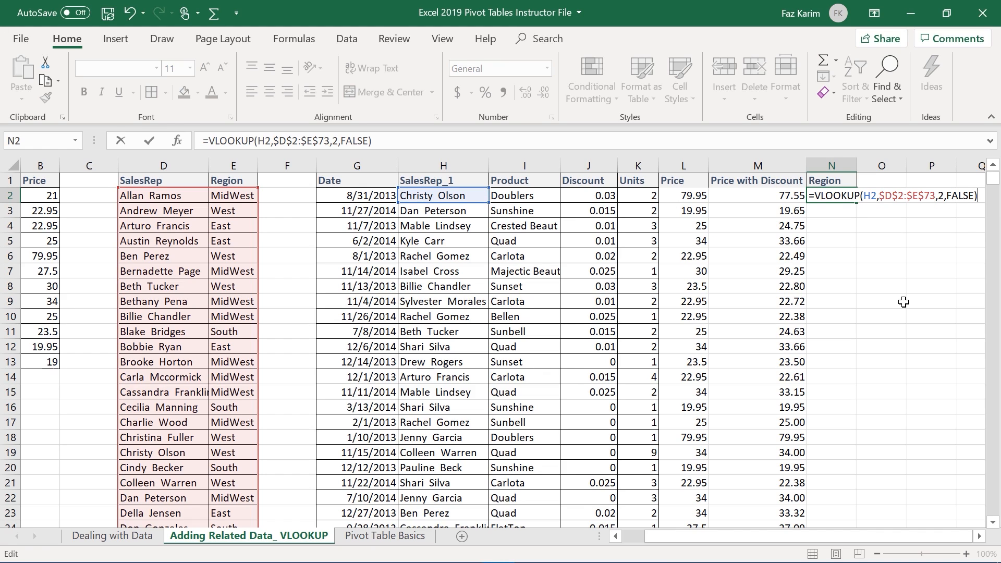
key("ctrl+Return")
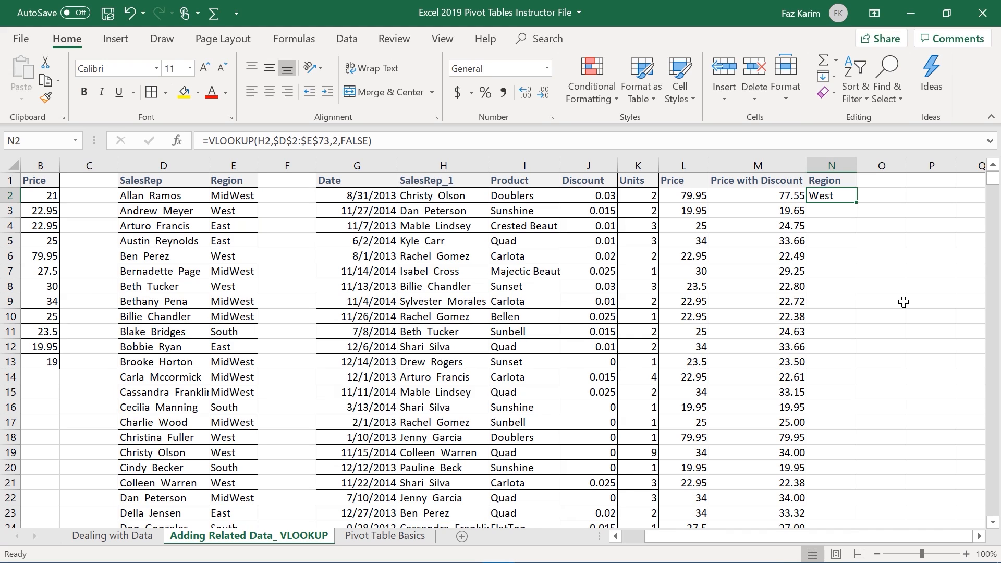
left_click_drag(853, 211, 839, 255)
left_click_drag(395, 184, 487, 206)
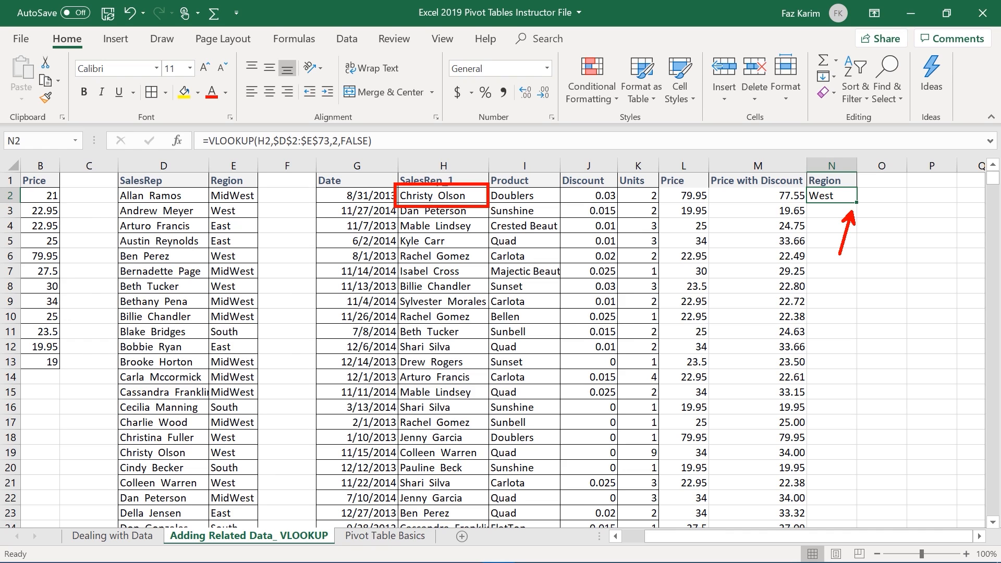
mouse_move(110, 437)
left_mouse_down()
mouse_move(183, 463)
mouse_move(262, 466)
mouse_move(611, 308)
mouse_move(702, 230)
mouse_move(805, 205)
left_mouse_up()
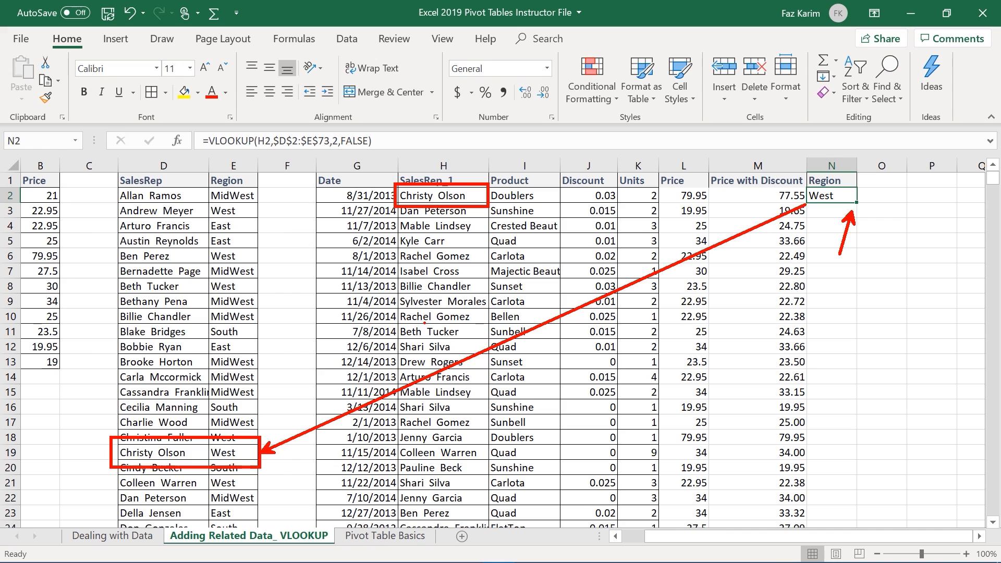
key("Escape")
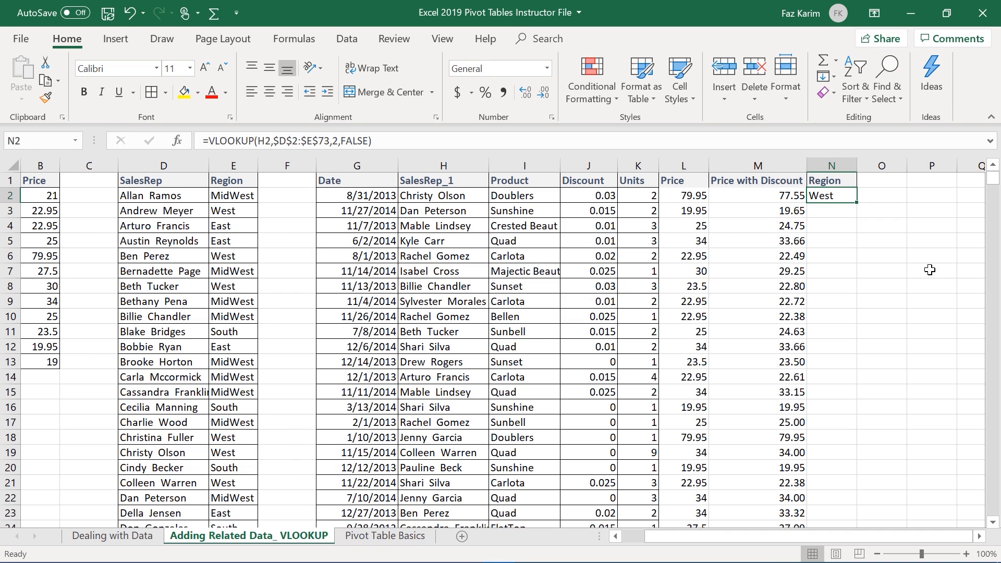
Fill the Region VLOOKUP formula from N2 down the whole sales table and reselect N2
double_click(857, 202)
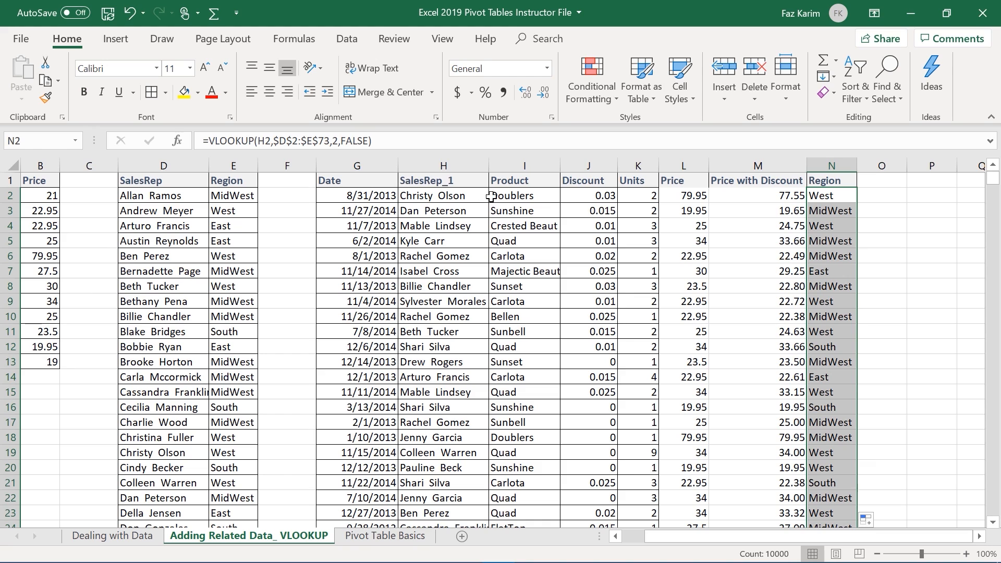
left_click(831, 201)
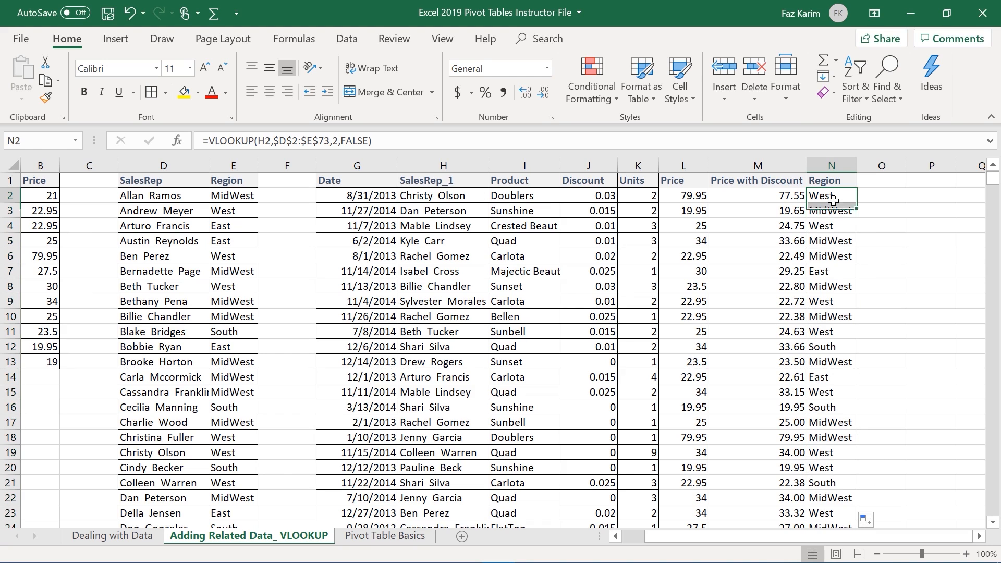
Examine the Price formula and the Discount and Units values in the sales table, finishing on the first Price cell, L2
left_click(672, 197)
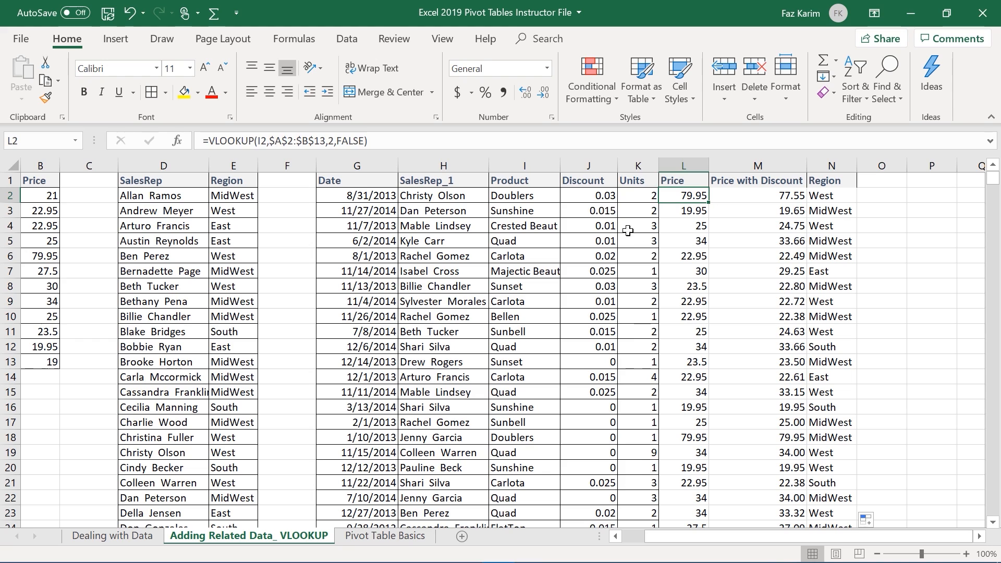
left_click(594, 198)
left_click(602, 219)
left_click(628, 225)
left_click(640, 197)
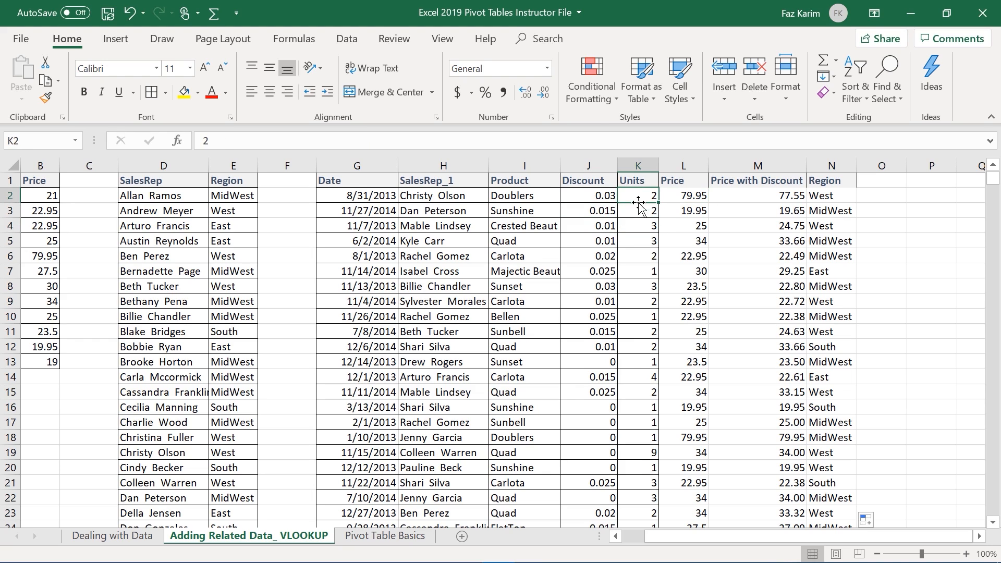
left_click(638, 211)
left_click(636, 240)
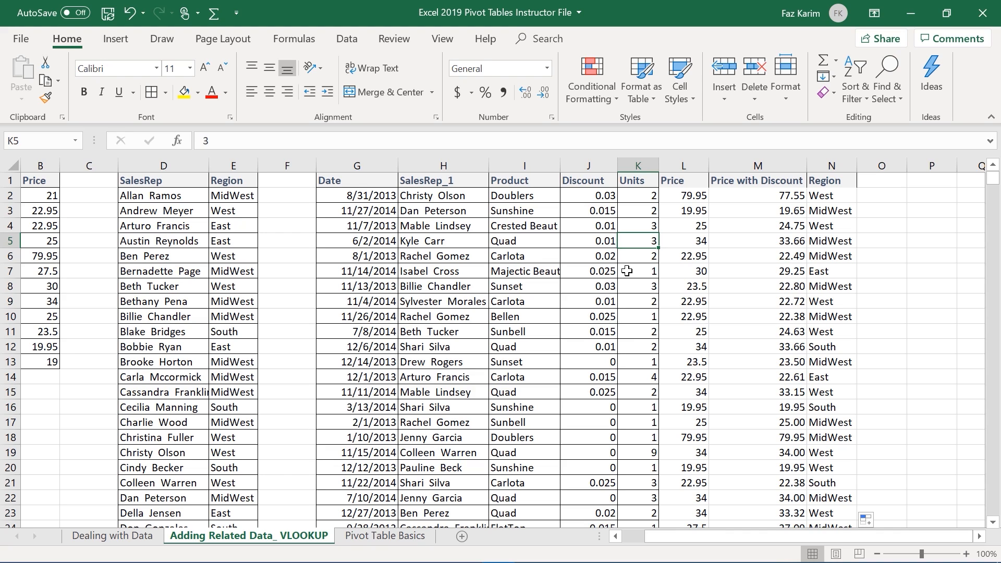
left_click(688, 197)
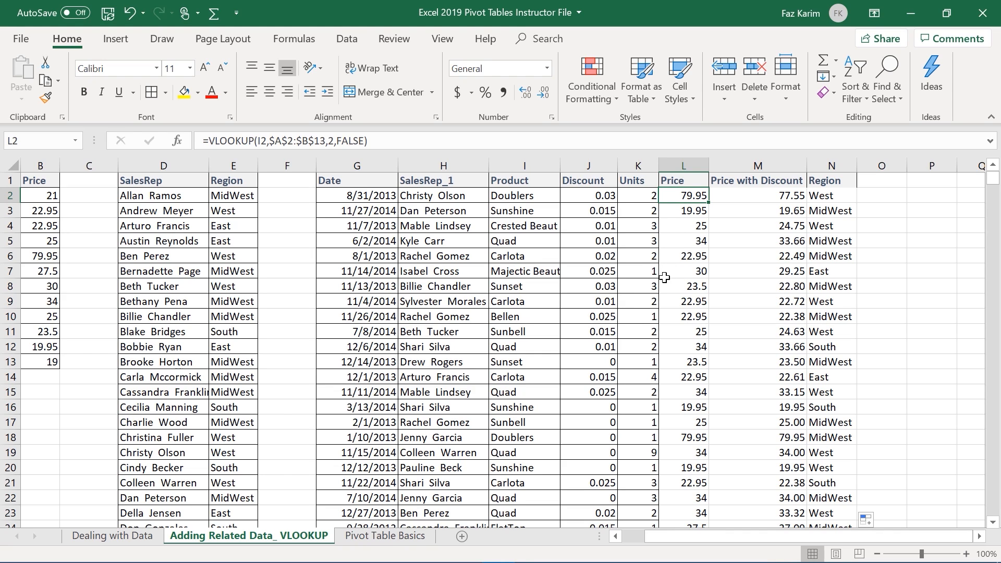
left_click_drag(676, 217, 676, 259)
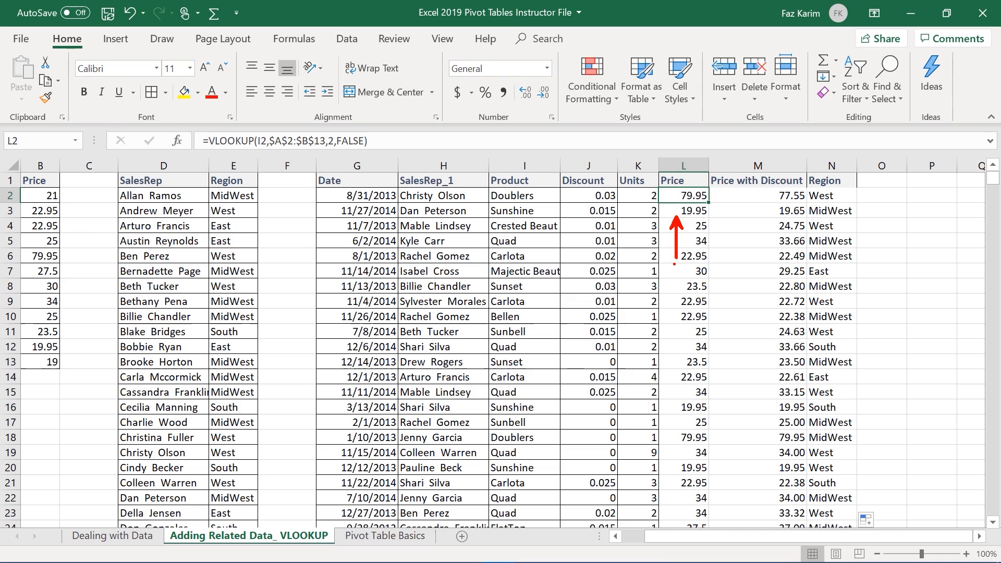
type("CT")
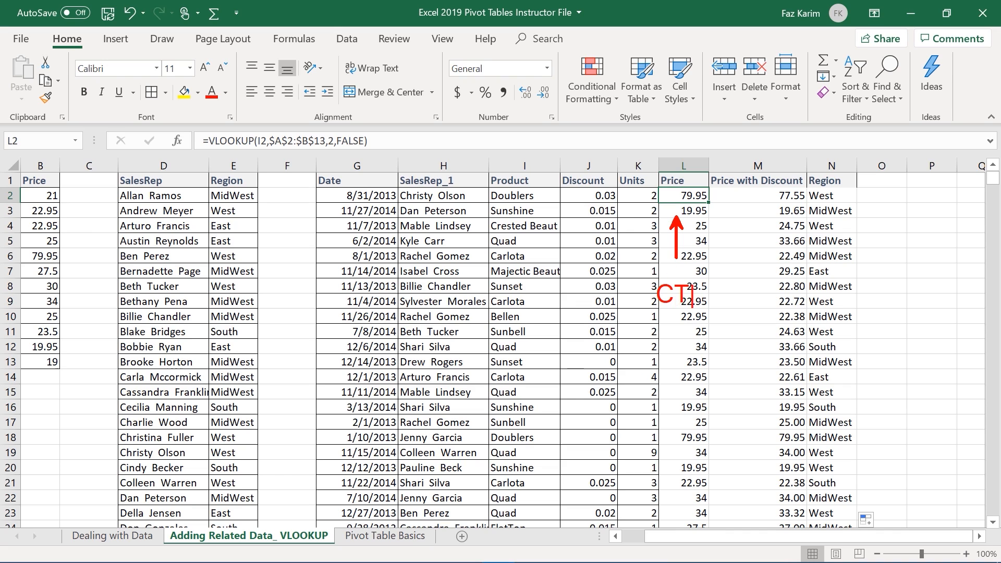
type("RL + S")
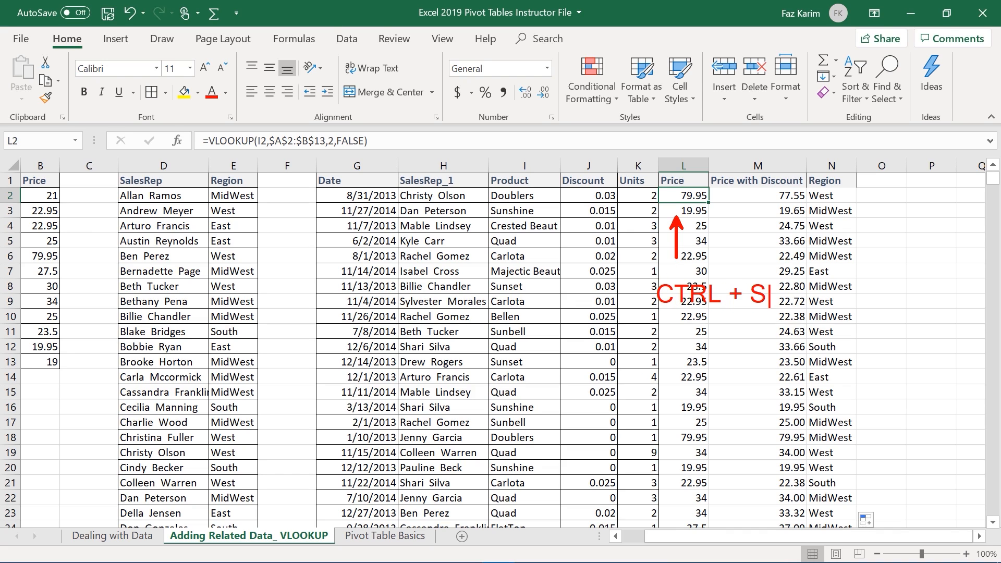
type("HIFT -")
key("BackSpace")
type("+ ")
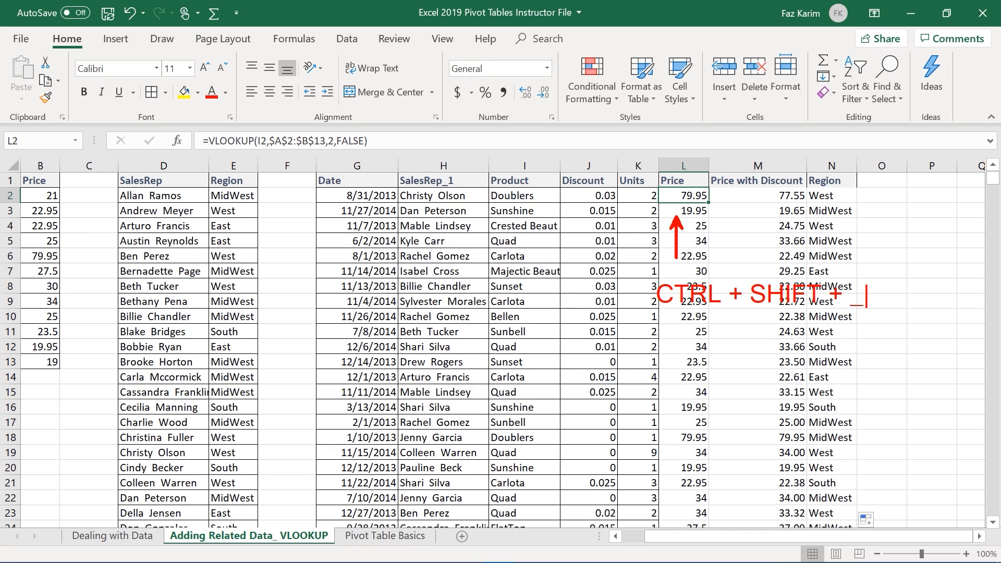
type("->")
key("Escape")
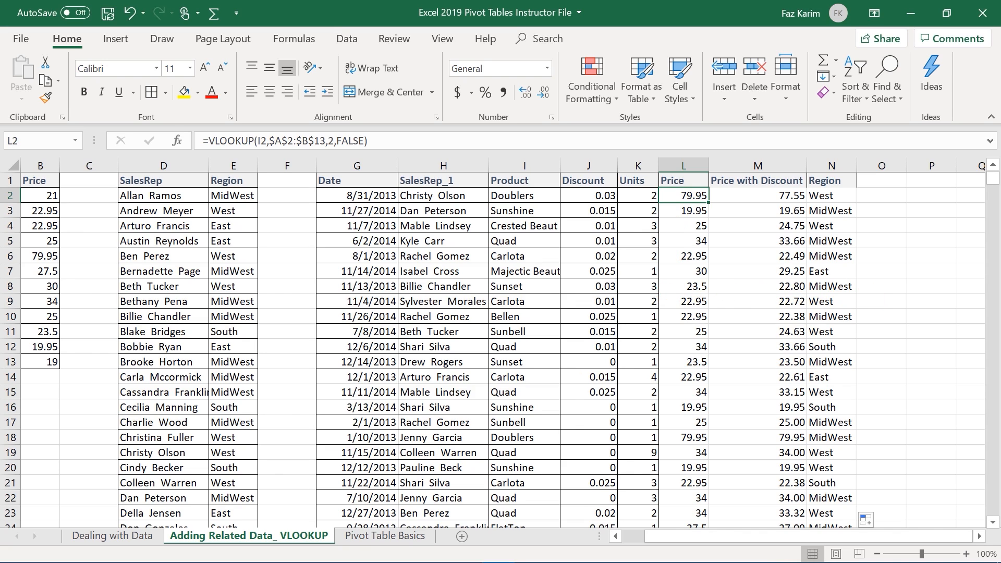
Apply all borders to the Price, Price with Discount and Region data in L2:N10001, and return to the start of the table
key("ctrl+shift+Right")
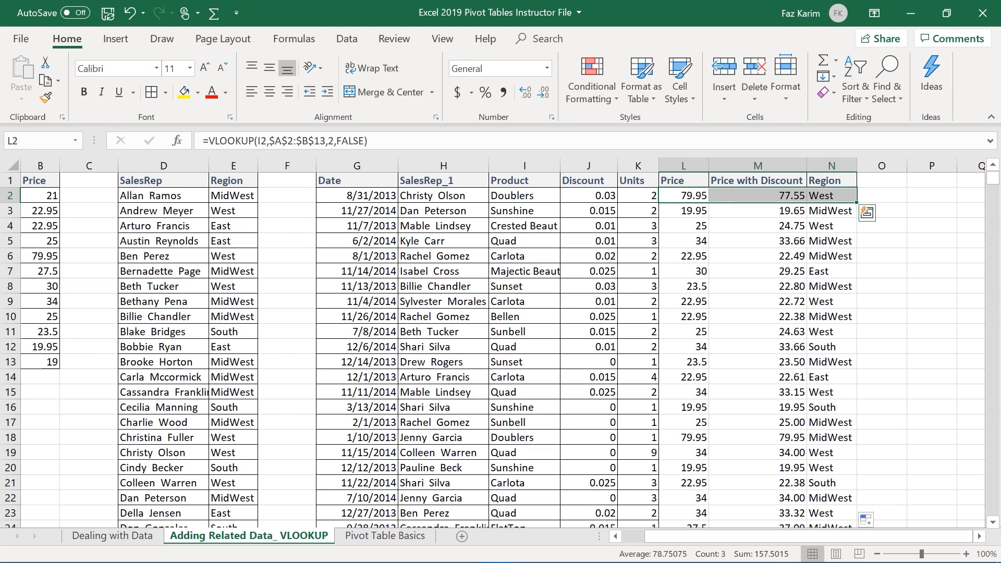
key("ctrl+shift+Down")
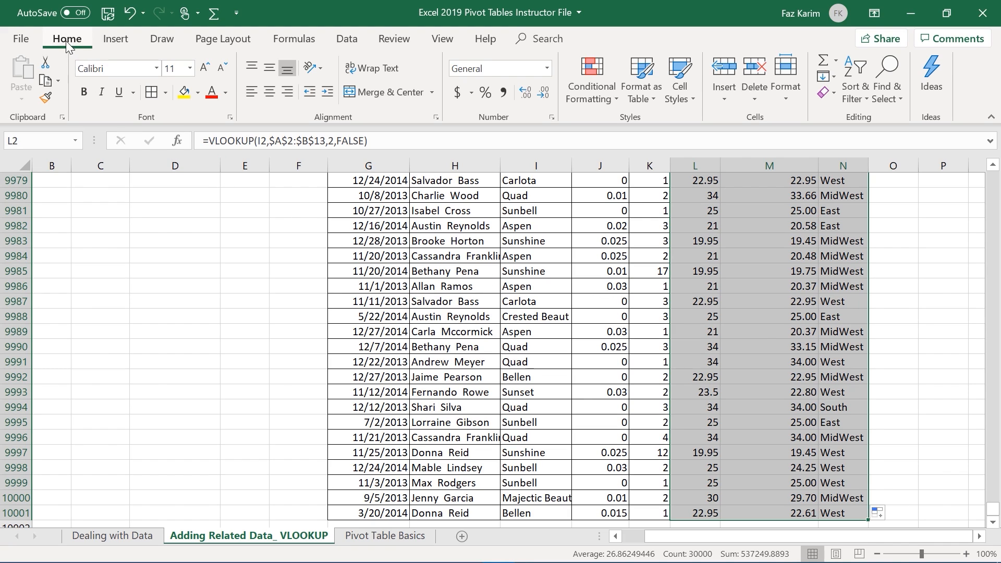
left_click(166, 94)
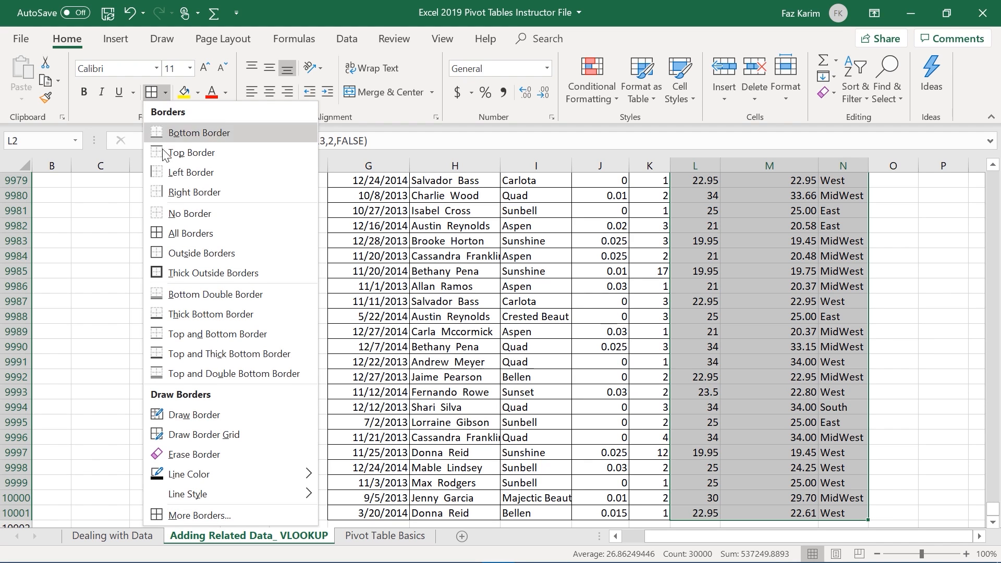
left_click(163, 234)
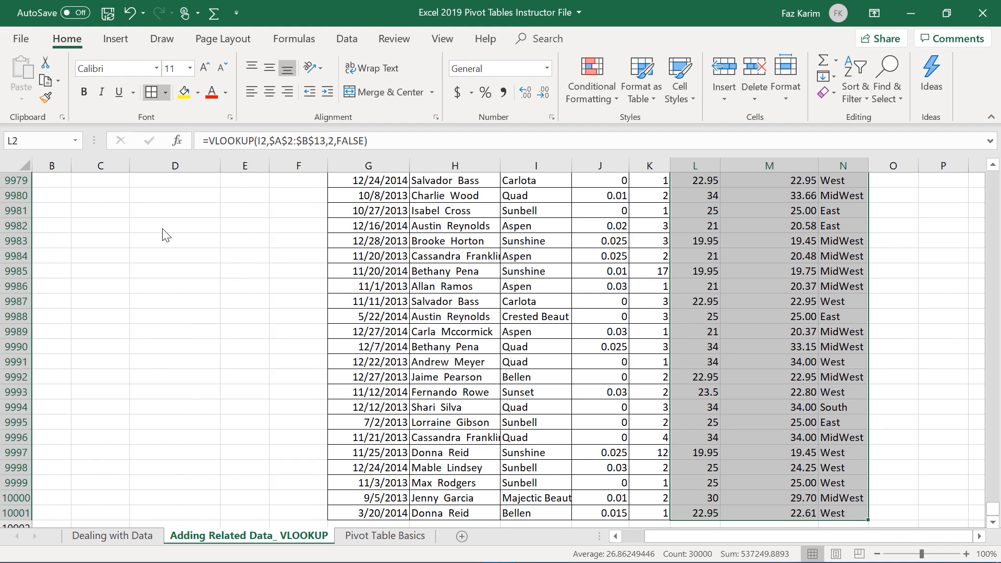
key("ctrl+BackSpace")
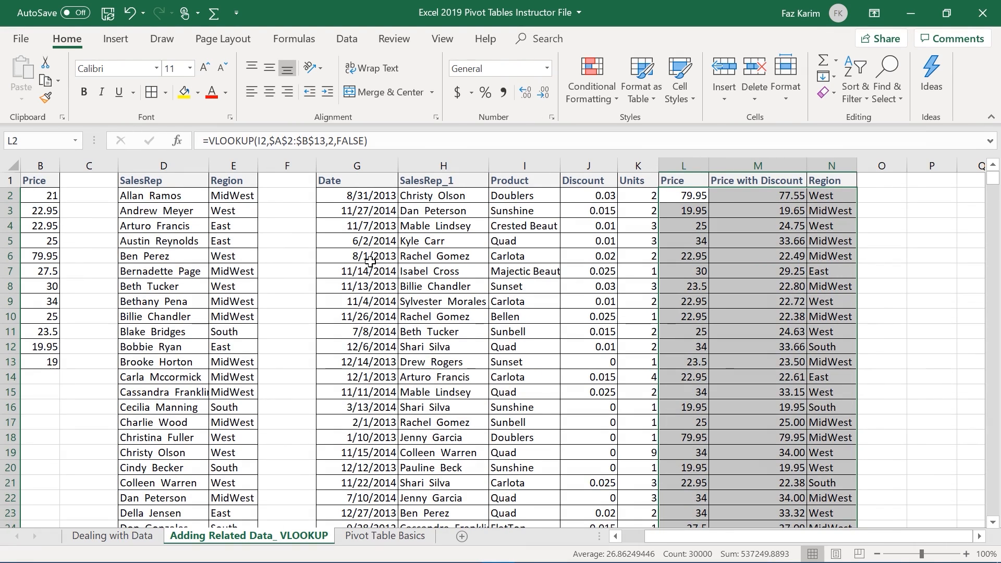
left_click(500, 288)
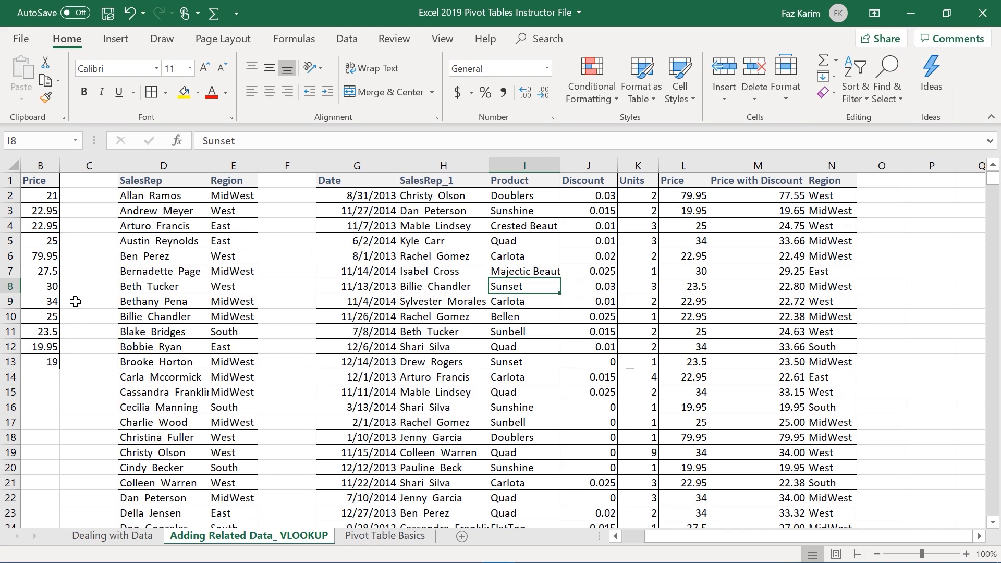
Examine the product and sales rep lookup tables, the sales table's Product column and the Price VLOOKUP formula in L2
left_click(50, 272)
left_click(158, 344)
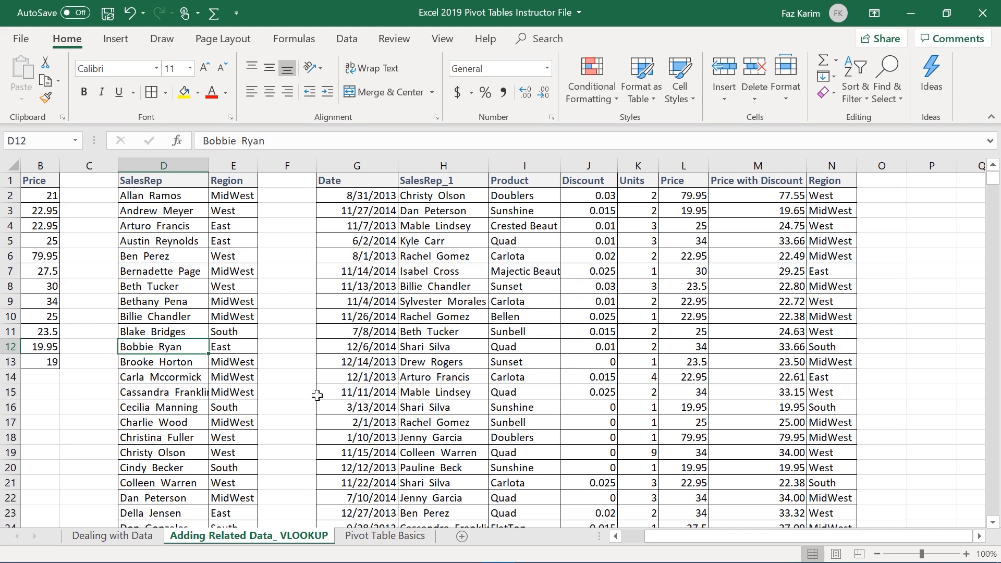
left_click(495, 273)
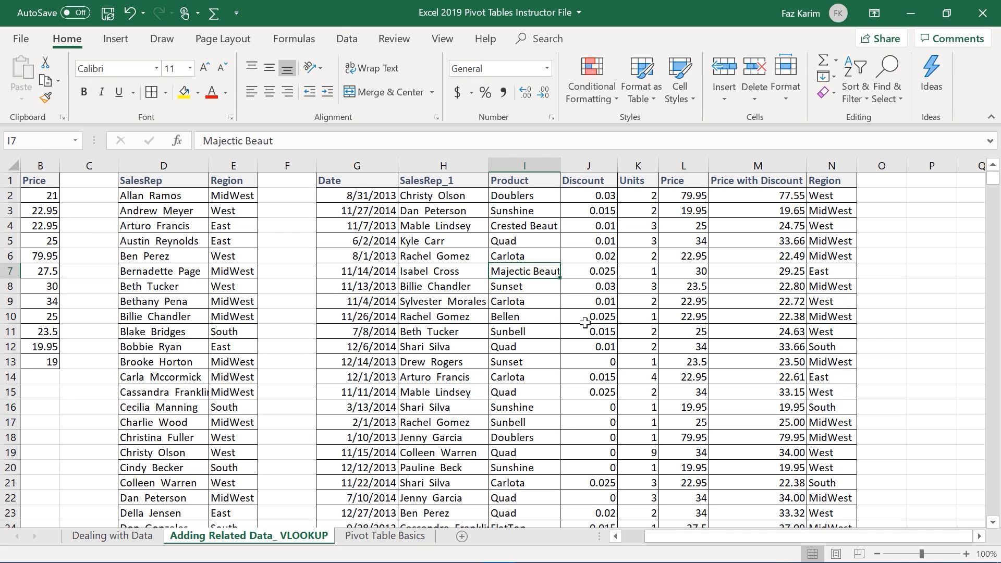
left_click(687, 201)
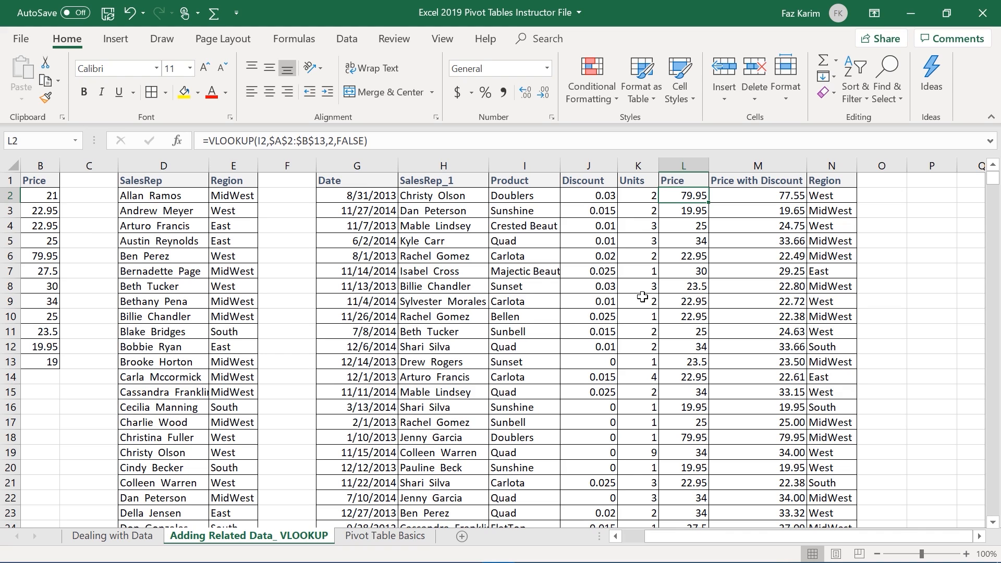
key("F2")
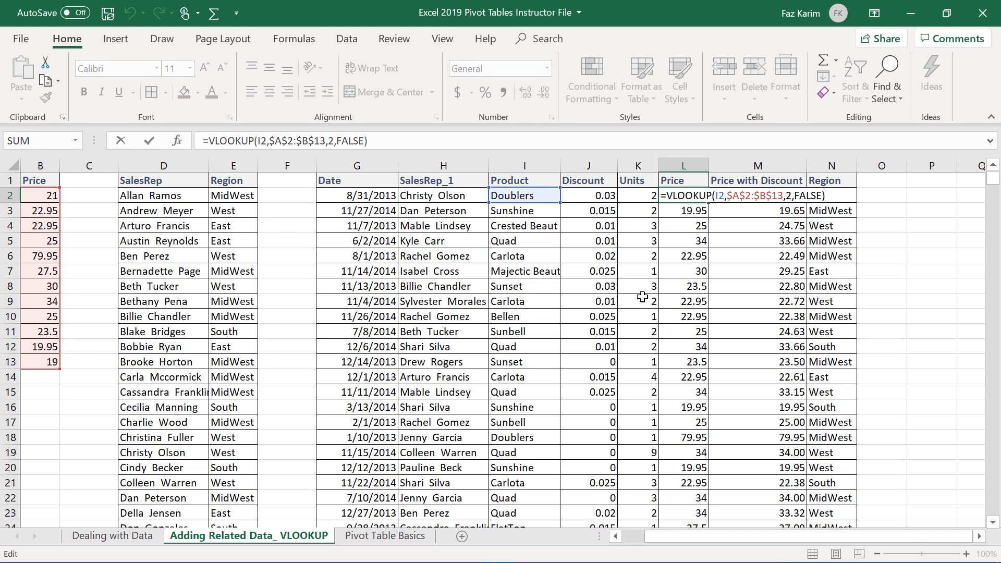
left_click(642, 297)
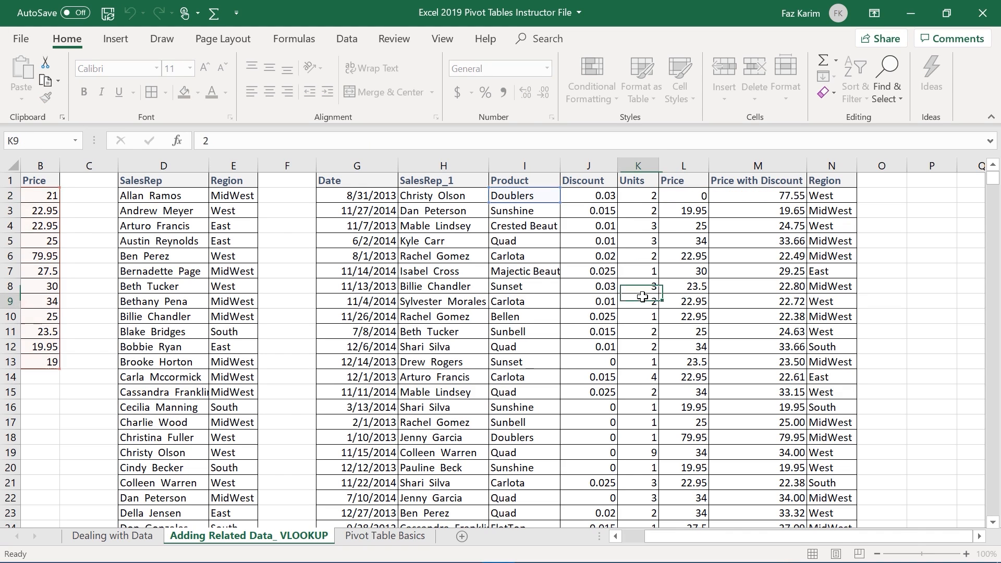
Examine the Price with Discount formula in M2 and the Region VLOOKUP formula in N2, leaving both formulas as they are
left_click(748, 195)
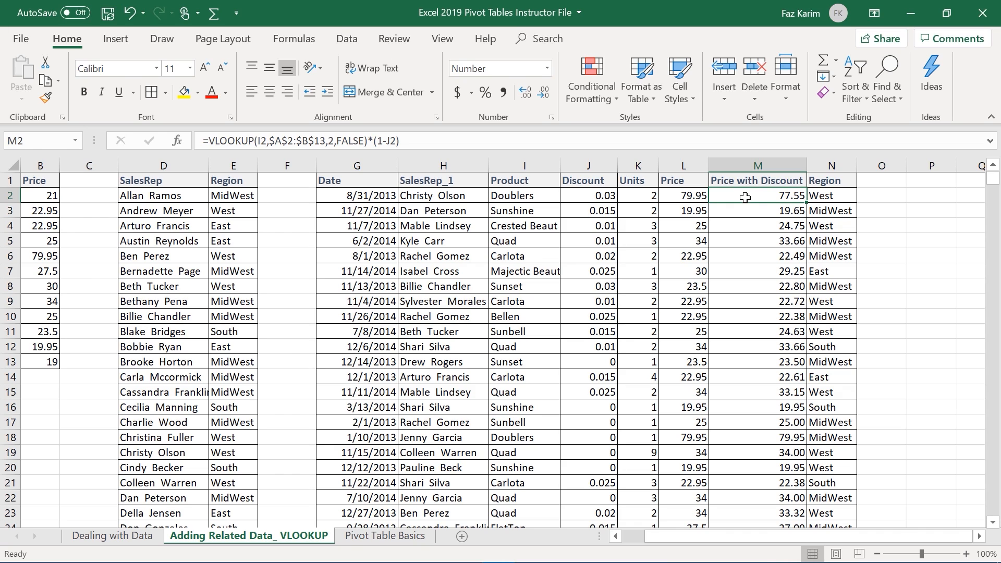
key("F2")
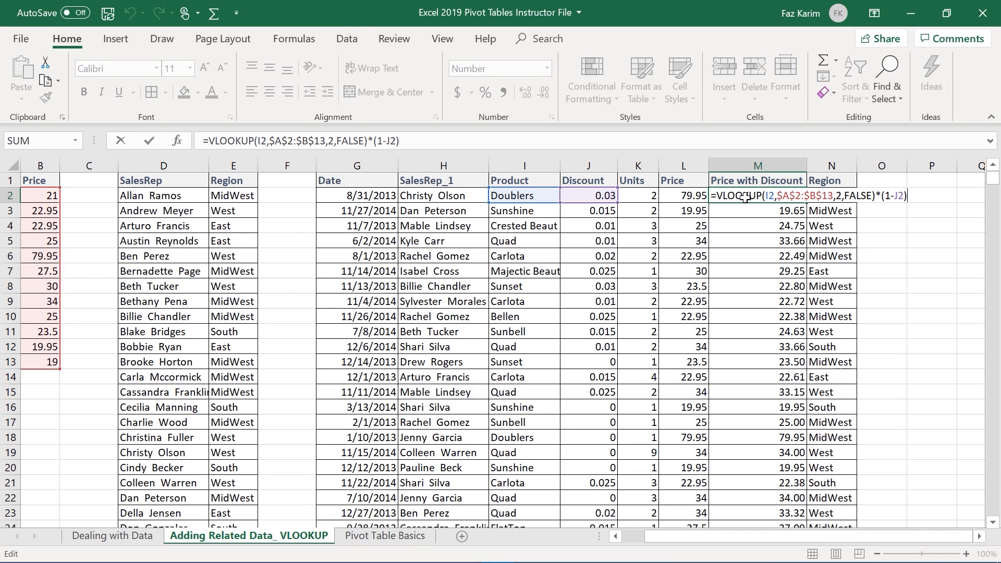
key("Escape")
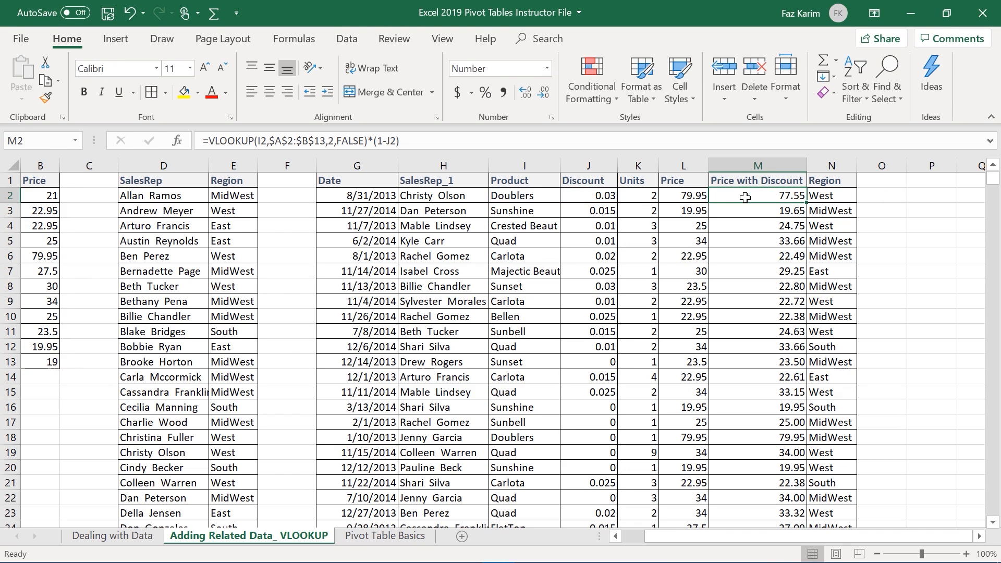
left_click(822, 196)
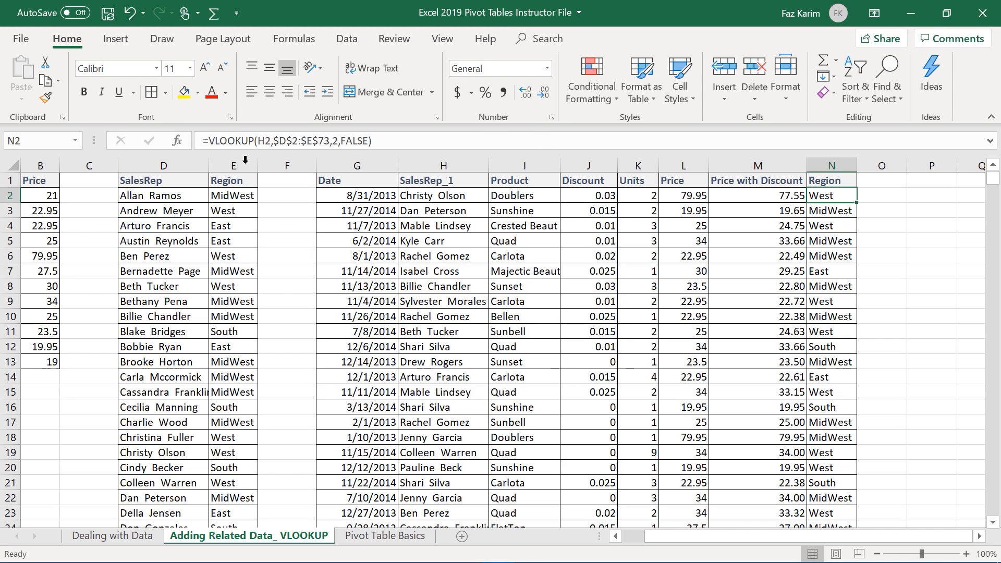
type("2")
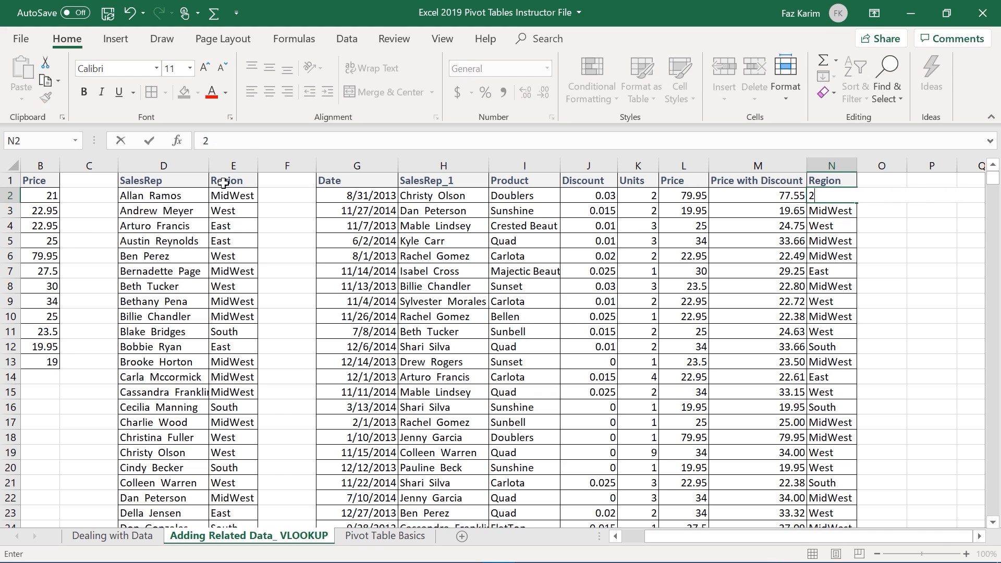
key("Escape")
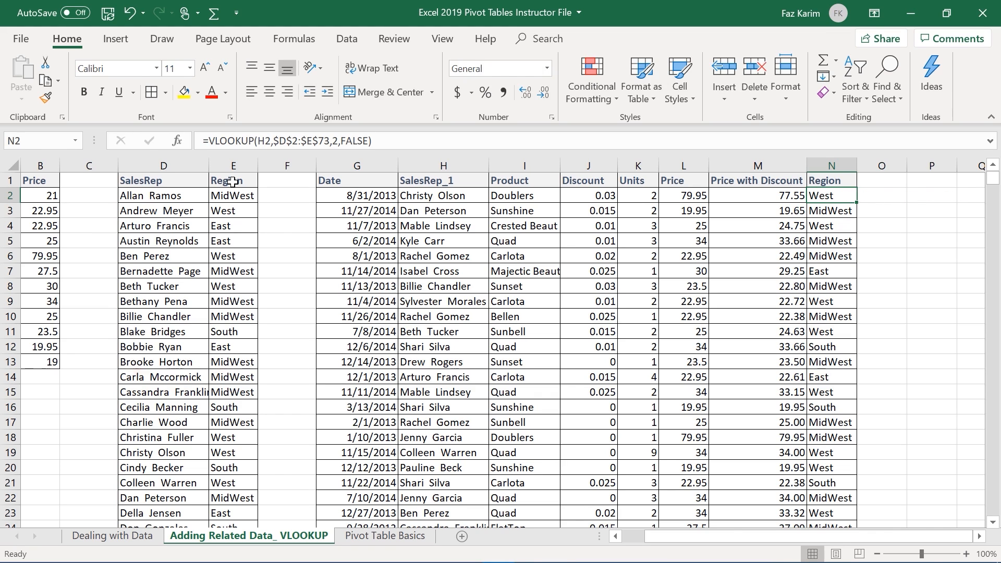
key("F2")
key("Escape")
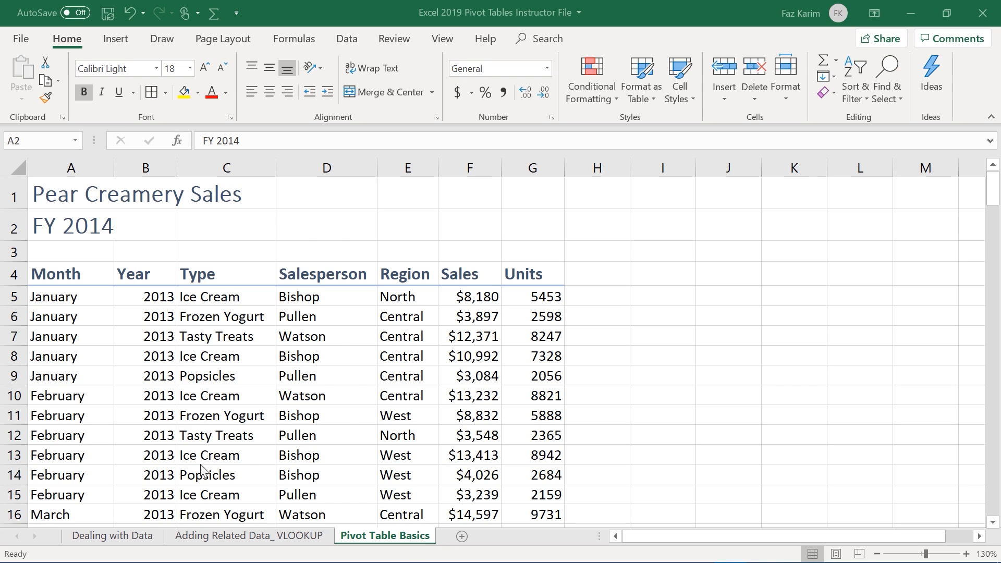
Bring up the list of all sheets in the workbook and activate the Pivot Table Basics sheet
left_click(31, 530)
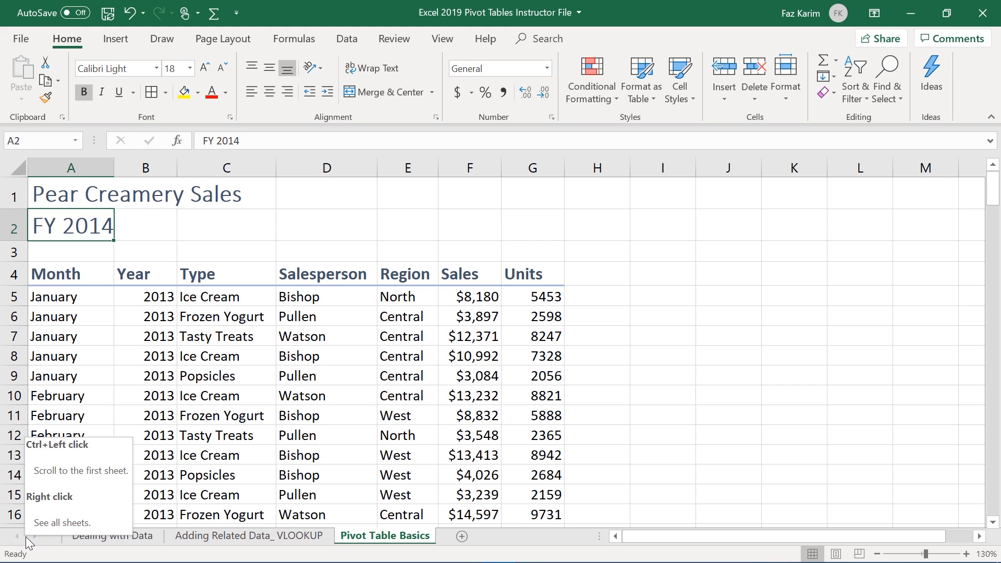
right_click(26, 537)
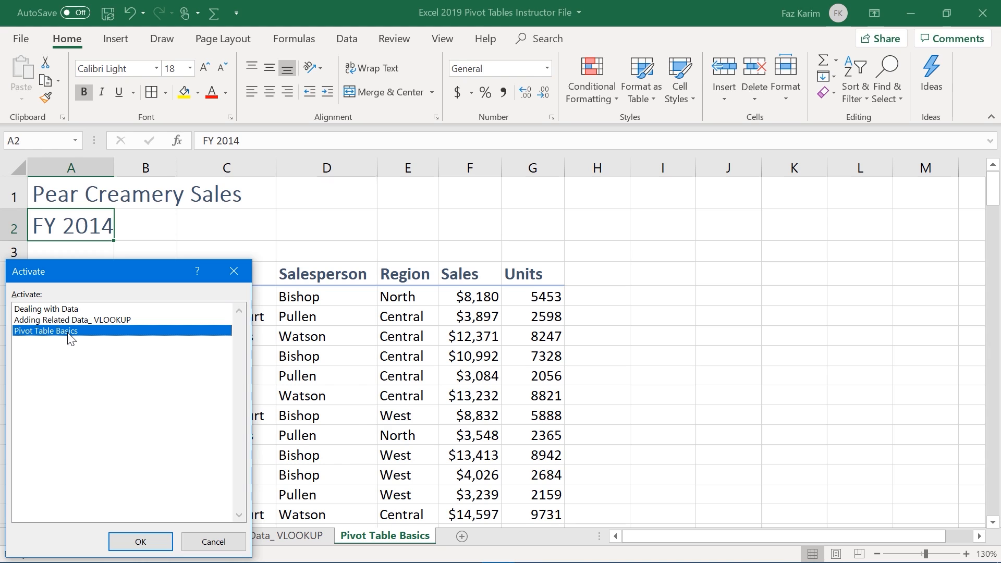
left_click(141, 541)
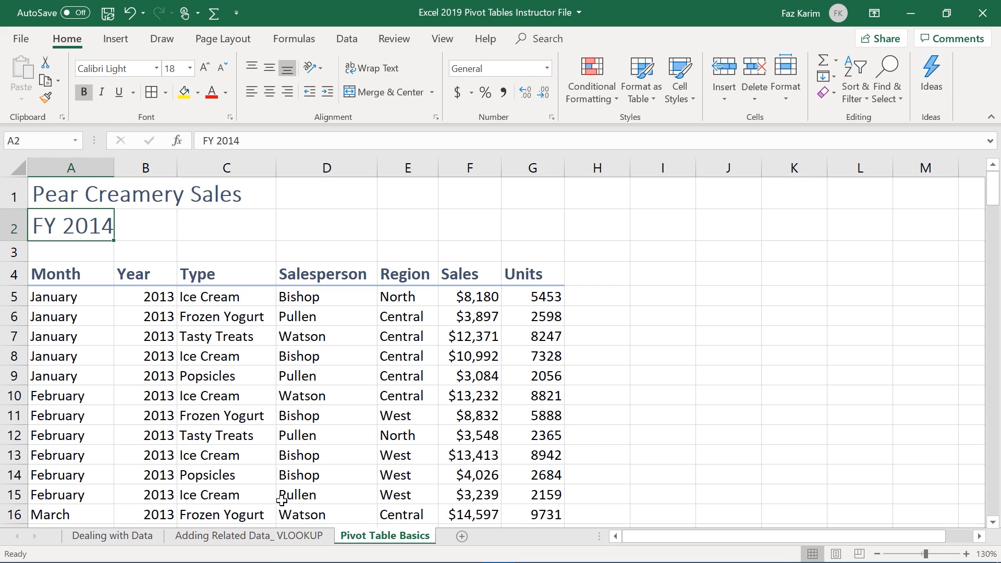
Turn on filtering for the creamery sales headers in A4:G4
left_click_drag(44, 275, 552, 278)
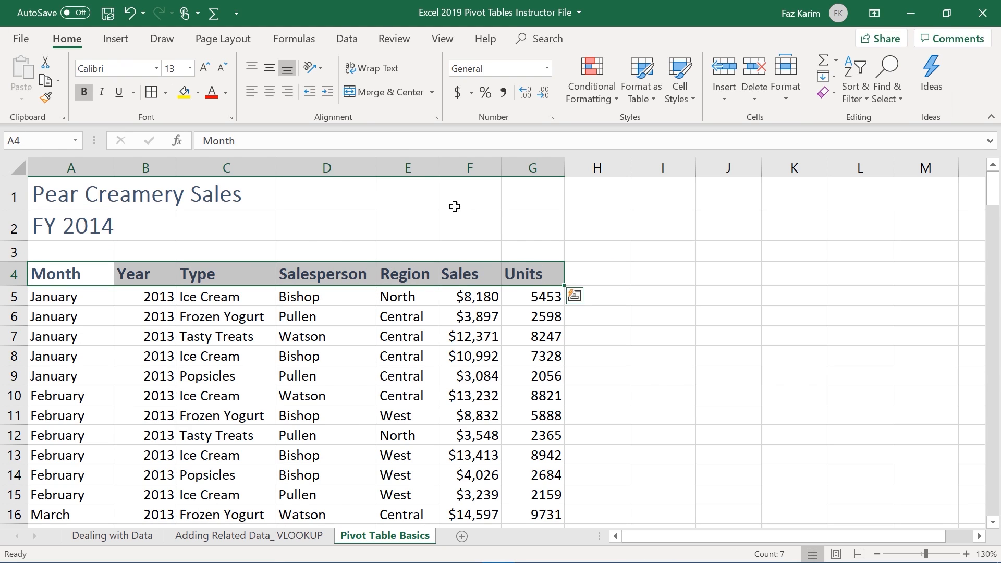
left_click(344, 40)
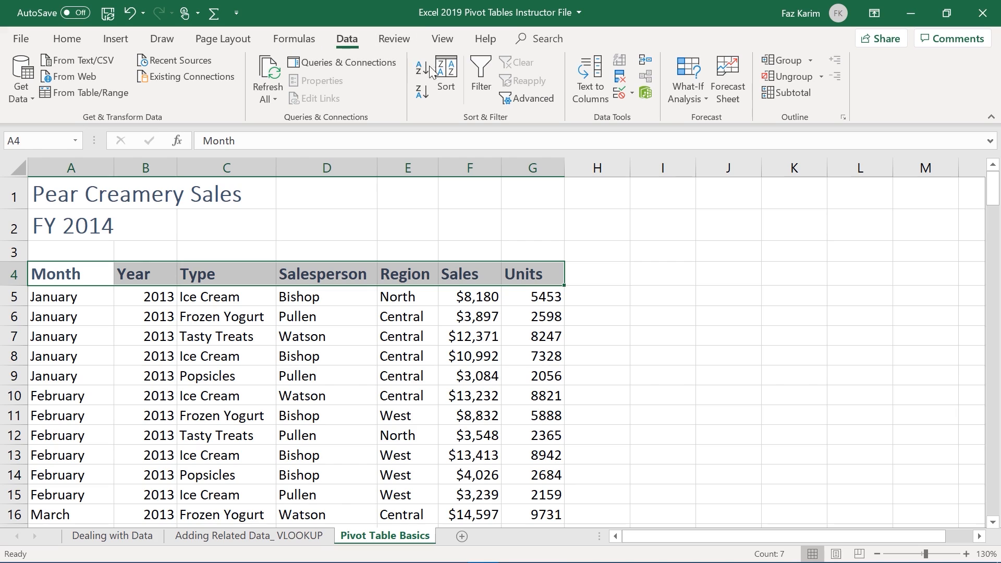
left_click(486, 81)
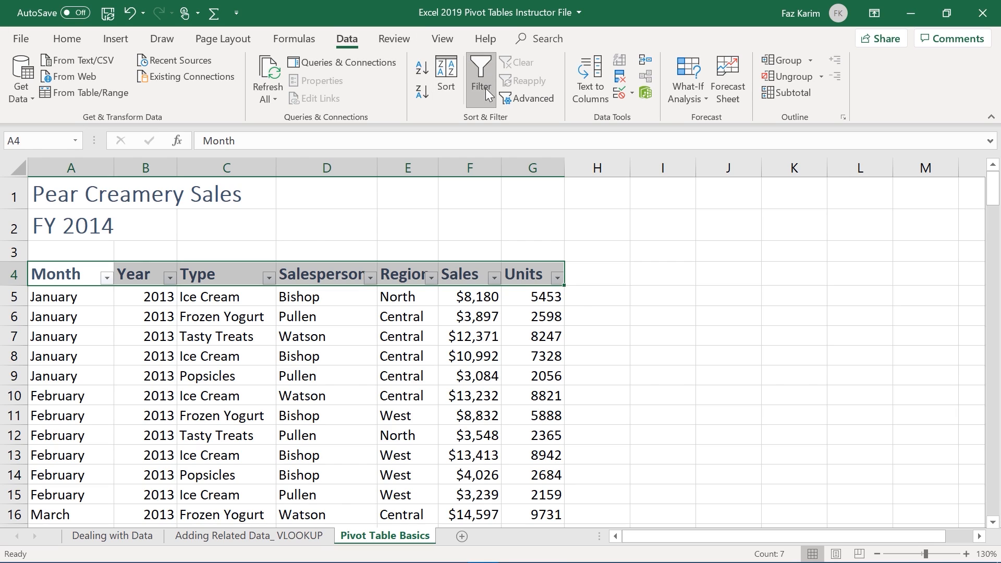
Filter the Salesperson column to only the last salesperson listed and look through the filtered rows
left_click(370, 278)
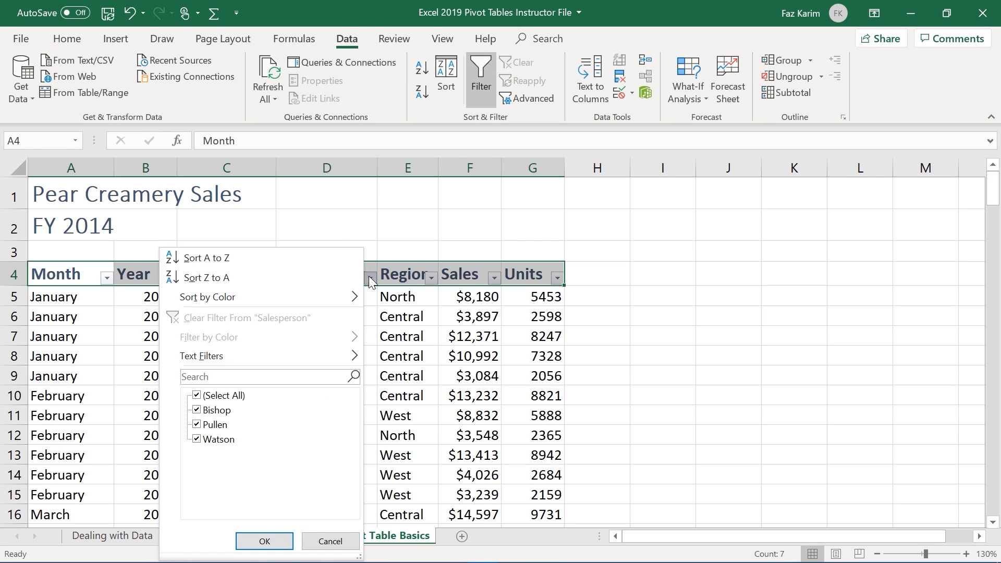
left_click(198, 410)
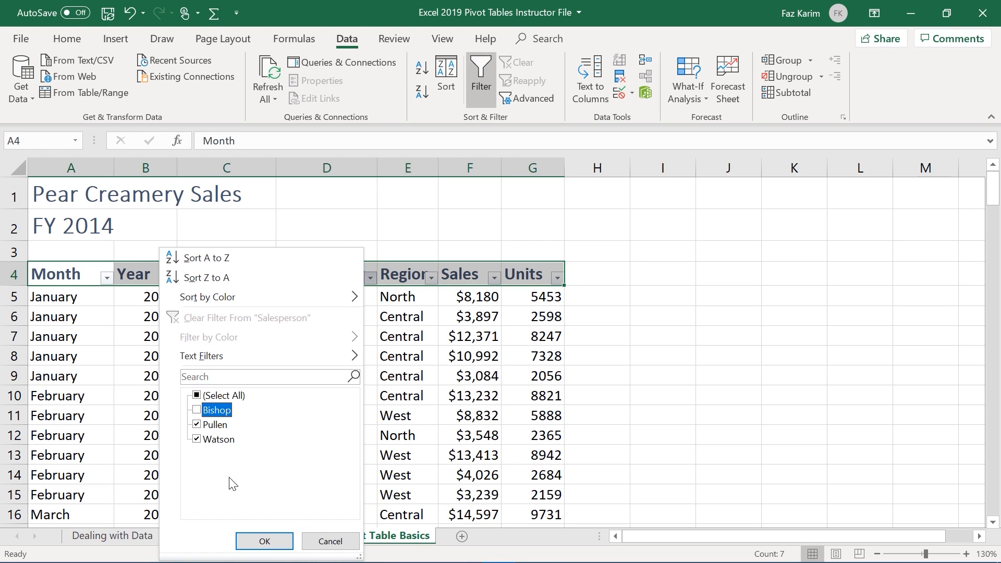
left_click(198, 425)
left_click(264, 541)
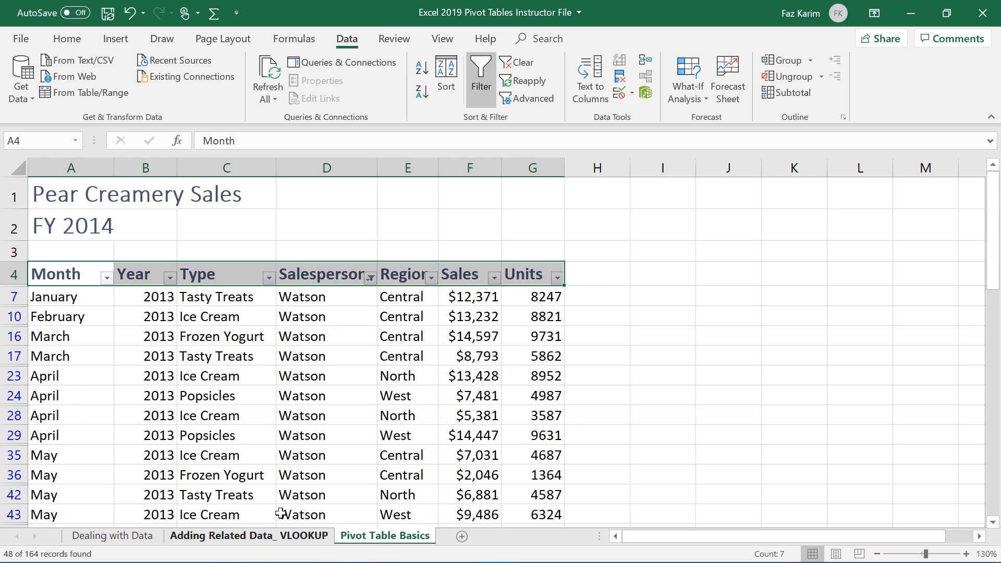
scroll(433, 417, "down", 3)
scroll(455, 455, "up", 4)
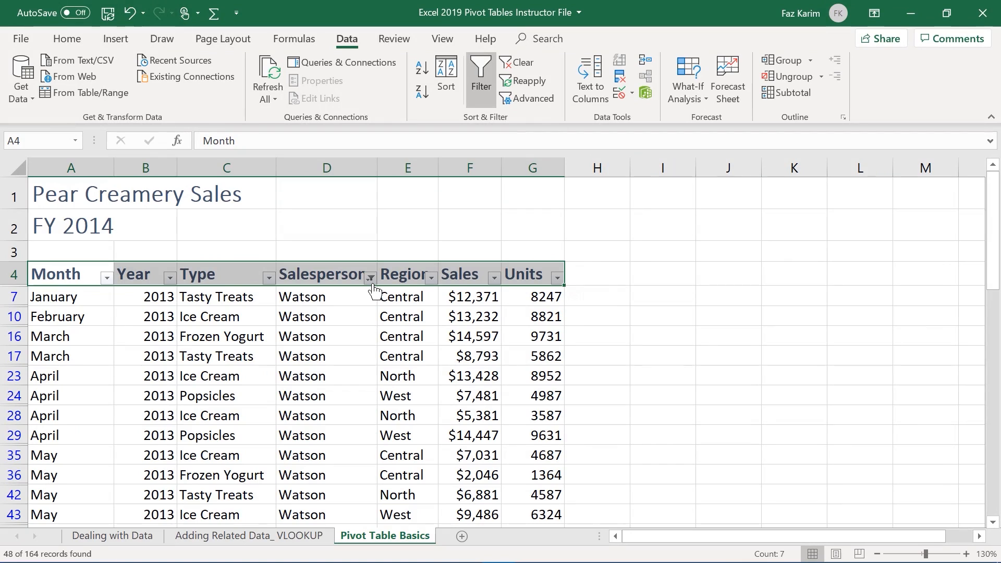
Show all salespeople again and turn off filtering for the sales data
left_click(370, 278)
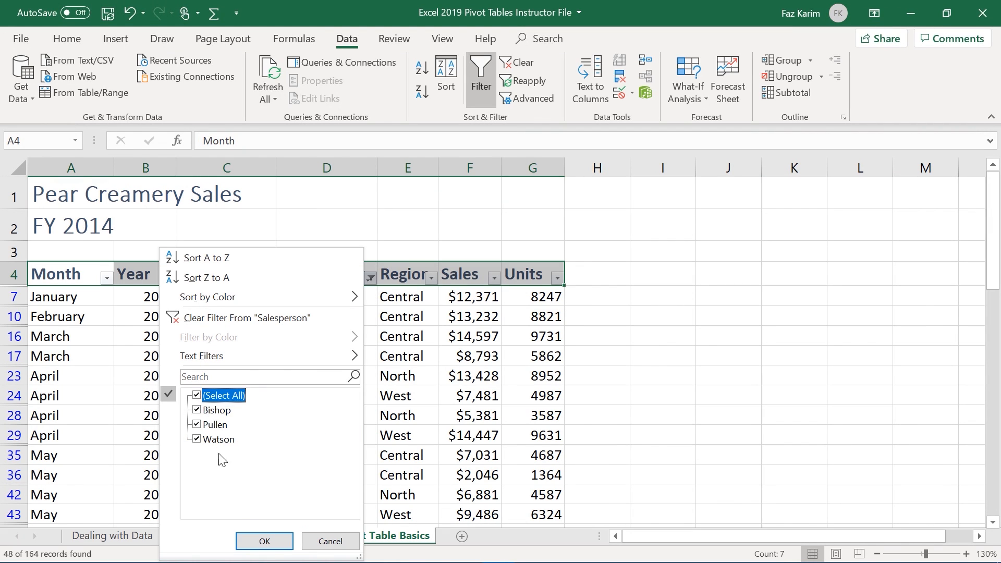
left_click(264, 542)
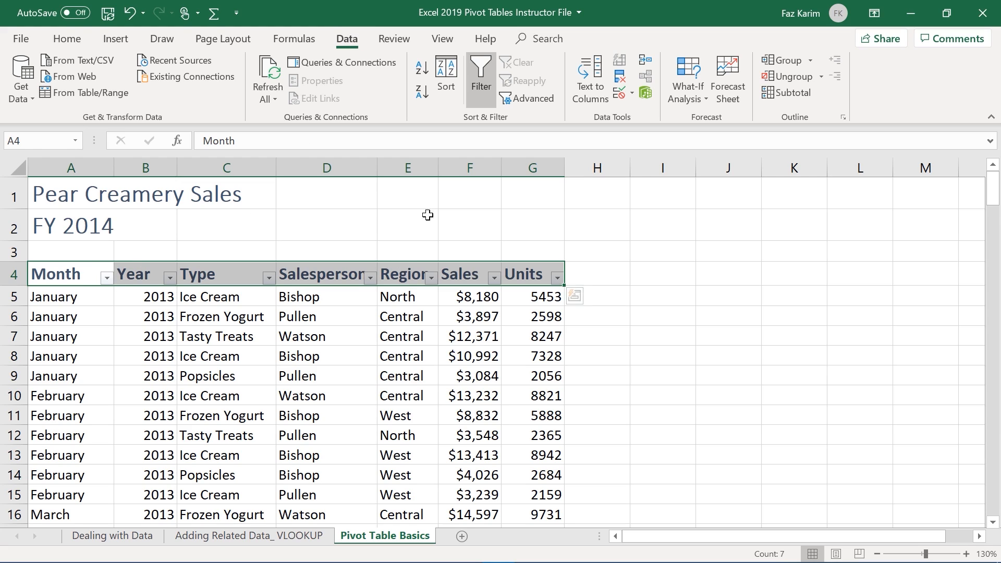
left_click(489, 76)
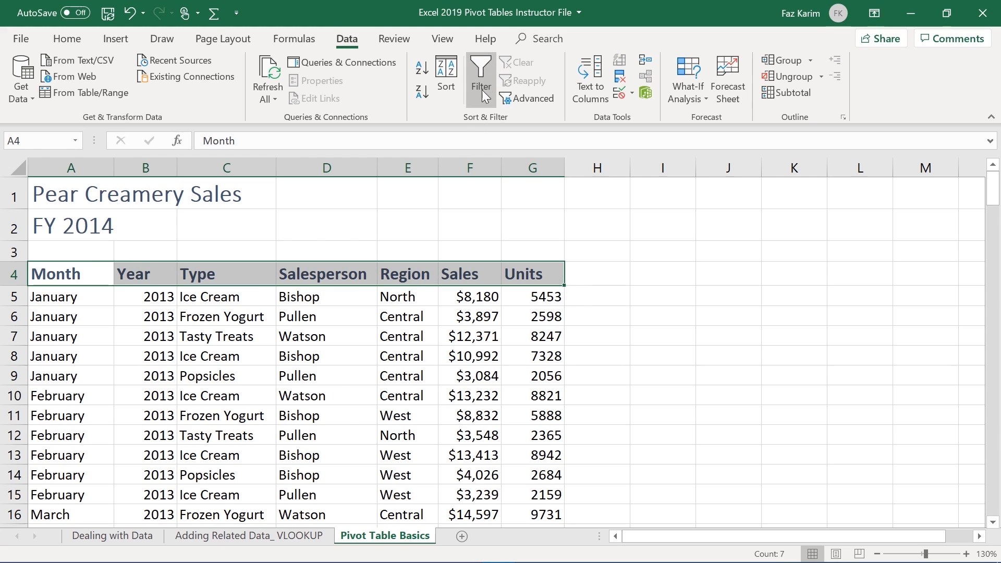
Create a PivotTable on a new worksheet from the creamery sales data in 'Pivot Table Basics'!$A$4:$G$168
left_click(392, 317)
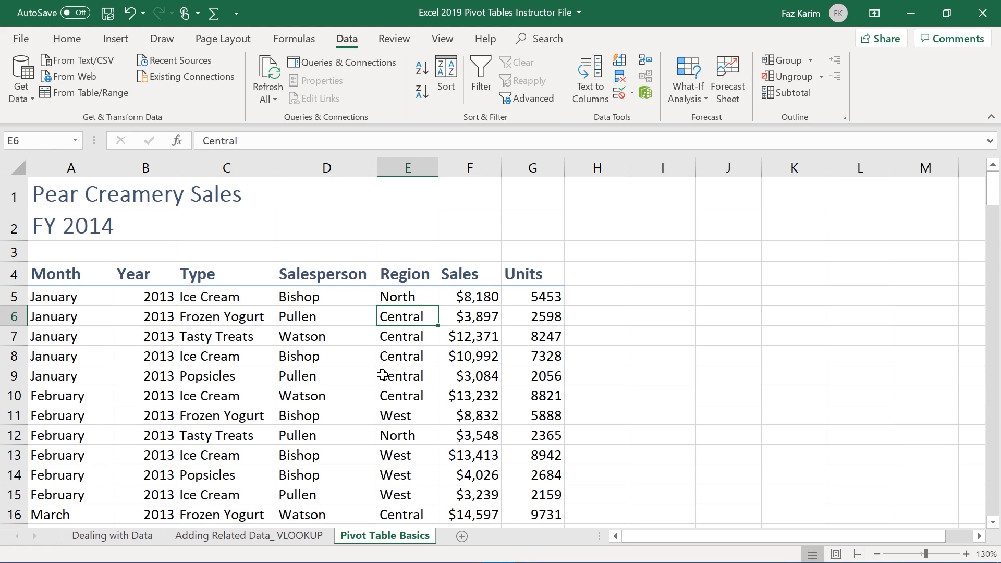
left_click(118, 42)
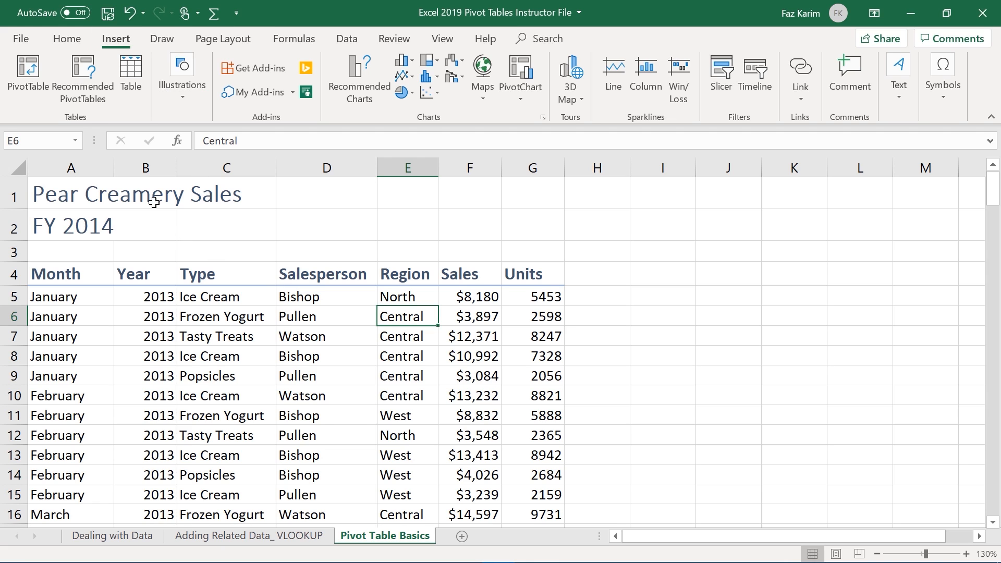
left_click(40, 73)
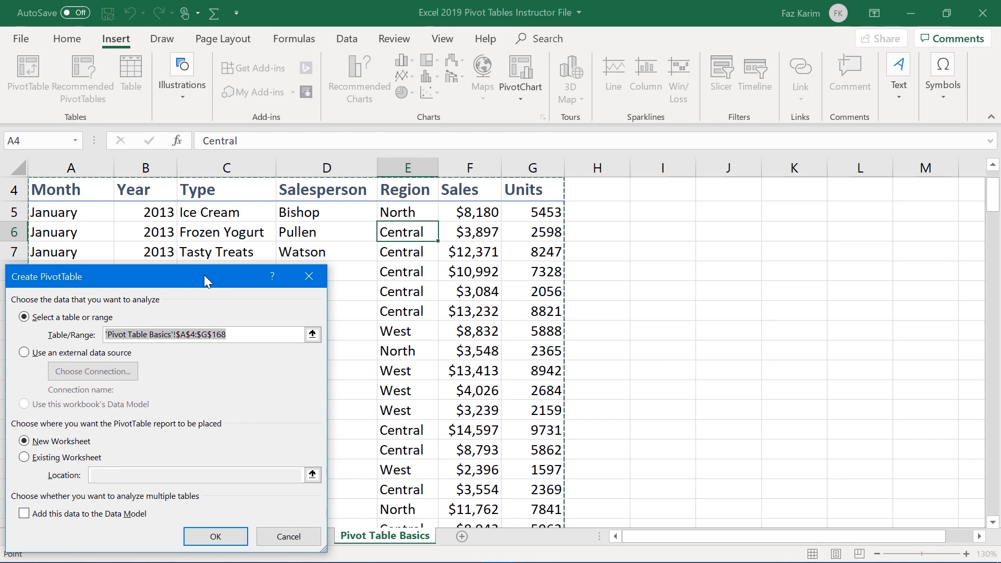
left_click_drag(199, 275, 690, 141)
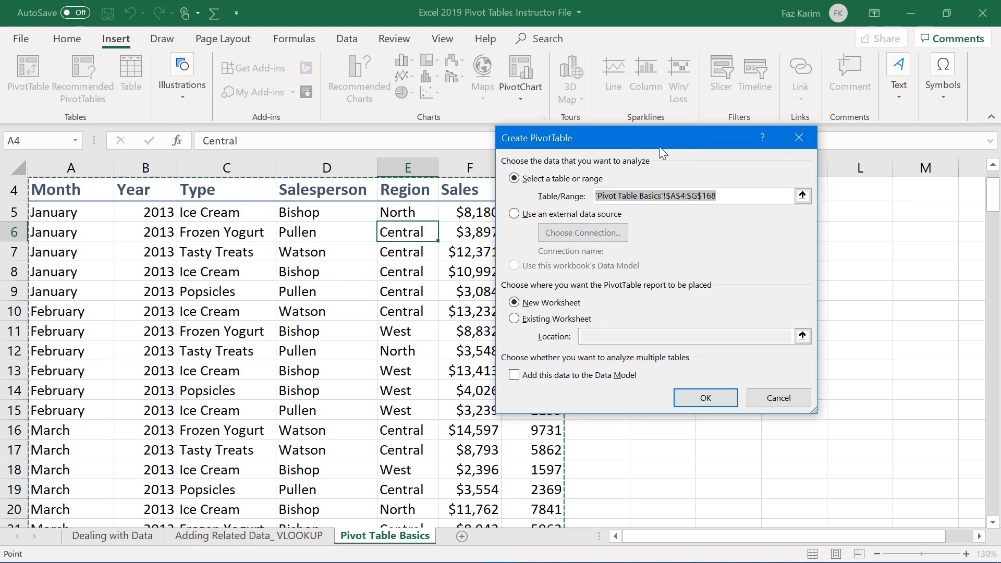
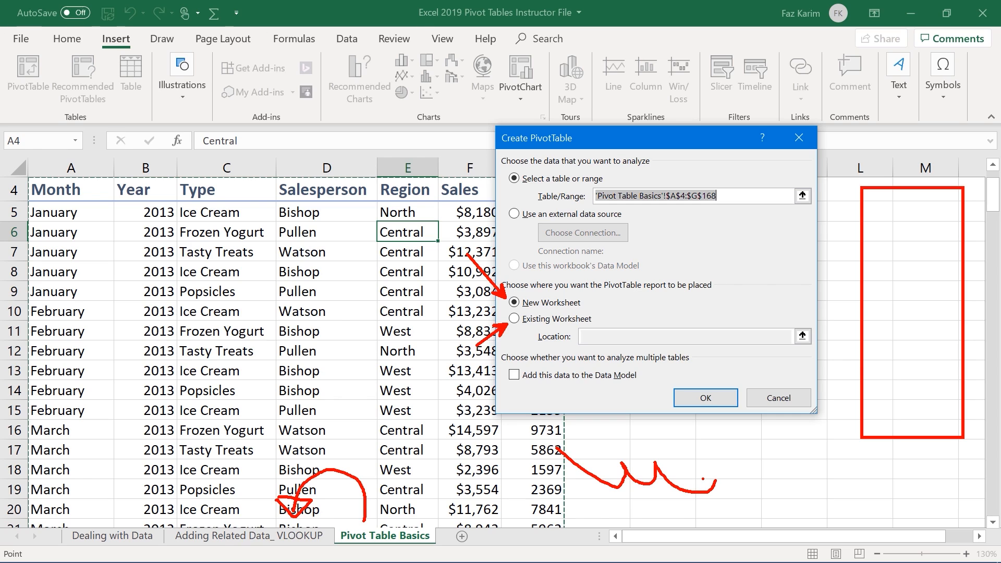
key("Escape")
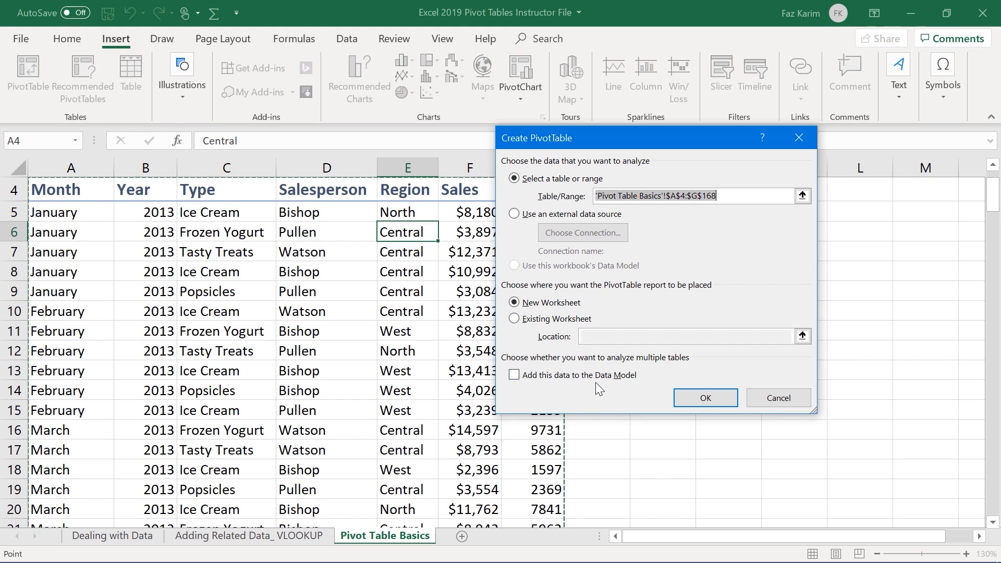
key("ctrl+2")
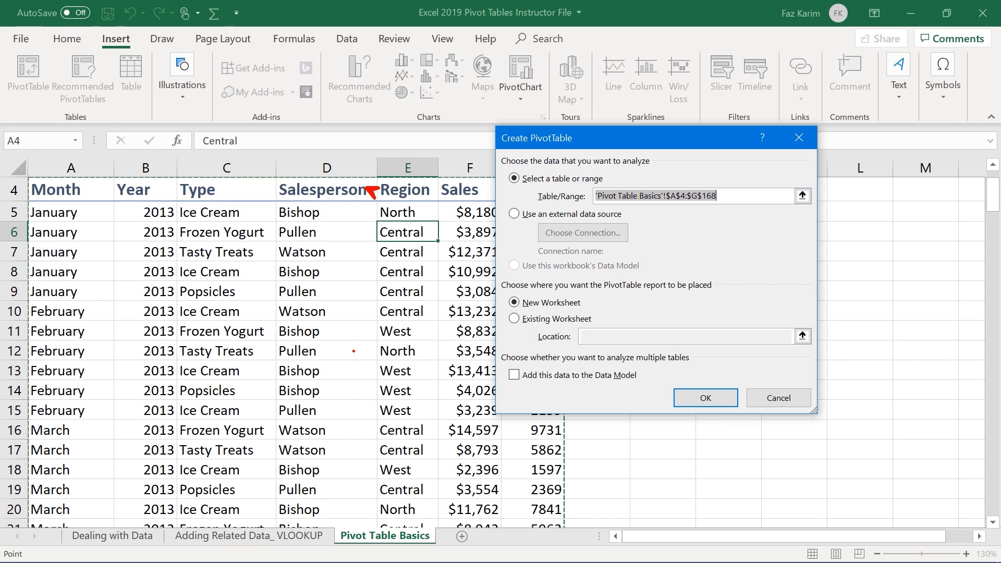
key("Escape")
left_click(719, 399)
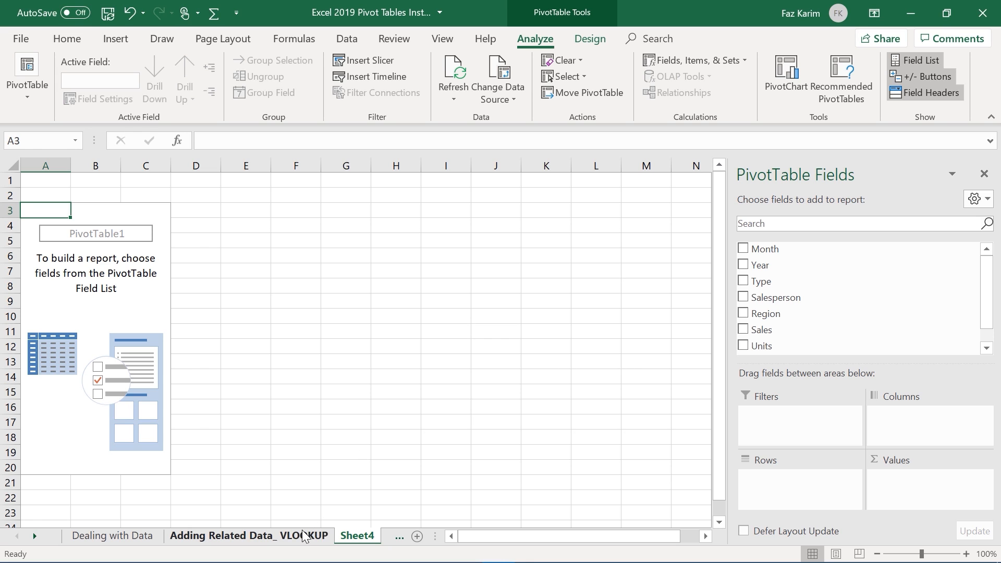
Bring the Pivot Table Basics sheet tab into view and select cell A3 in the empty PivotTable on the new sheet
left_click(398, 537)
left_click(328, 407)
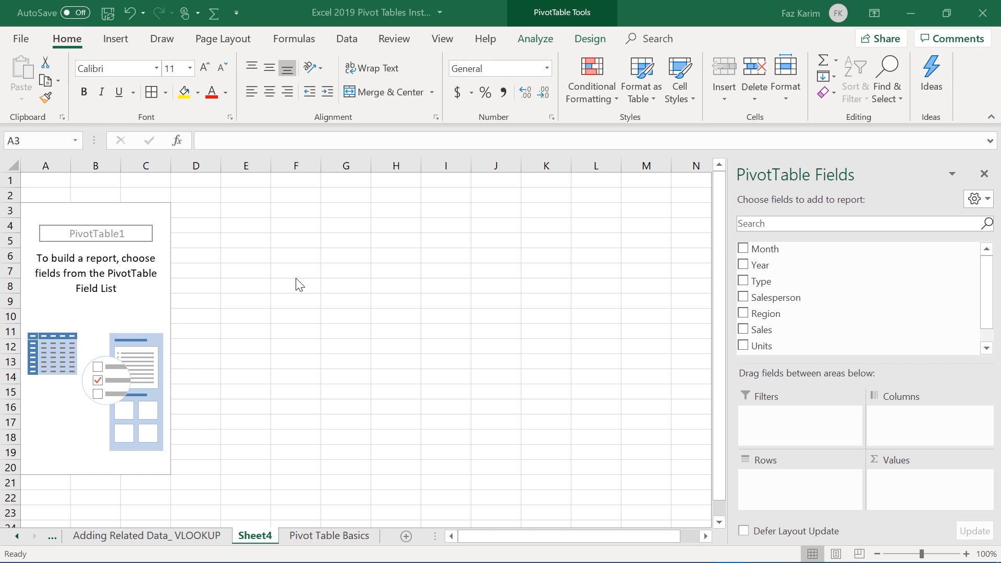
left_click(77, 216)
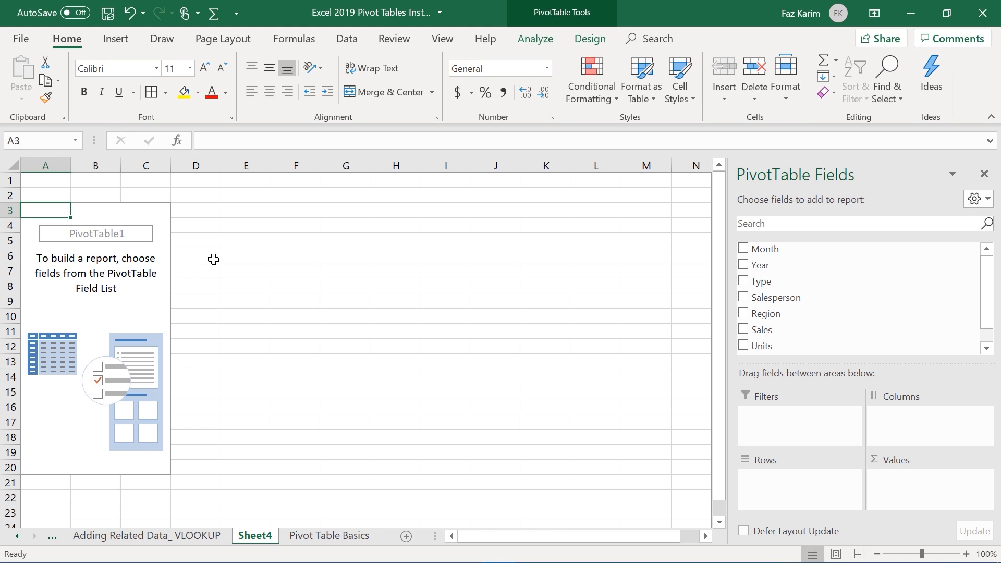
Select cells outside and inside the empty PivotTable to see how the selection affects the field list
left_click(258, 227)
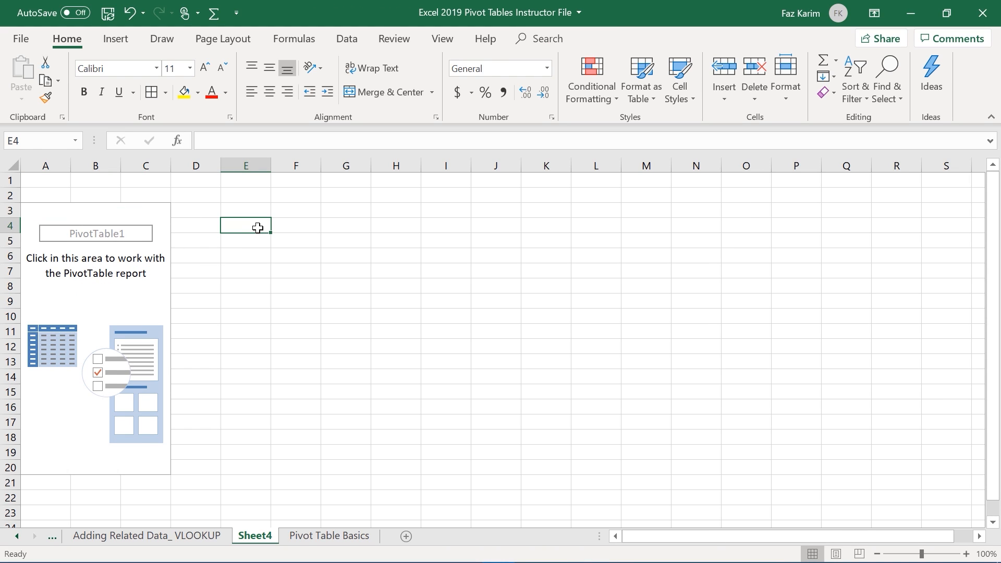
left_click(32, 213)
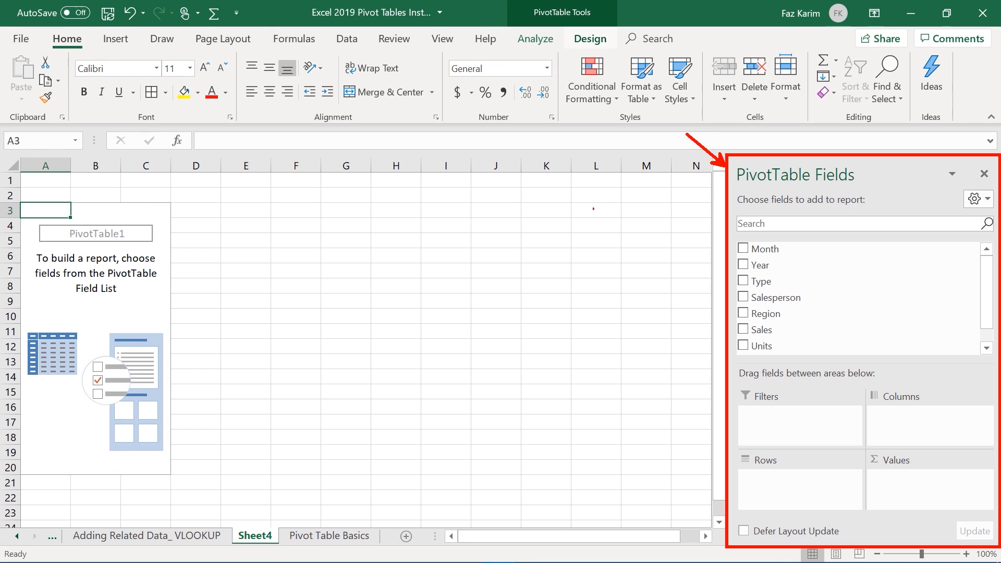
left_click(463, 242)
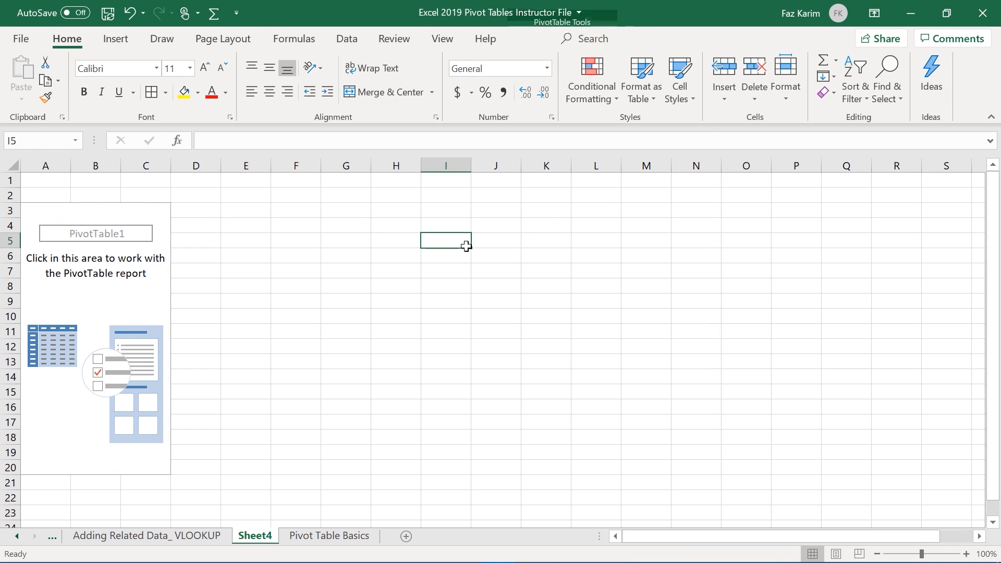
left_click(86, 204)
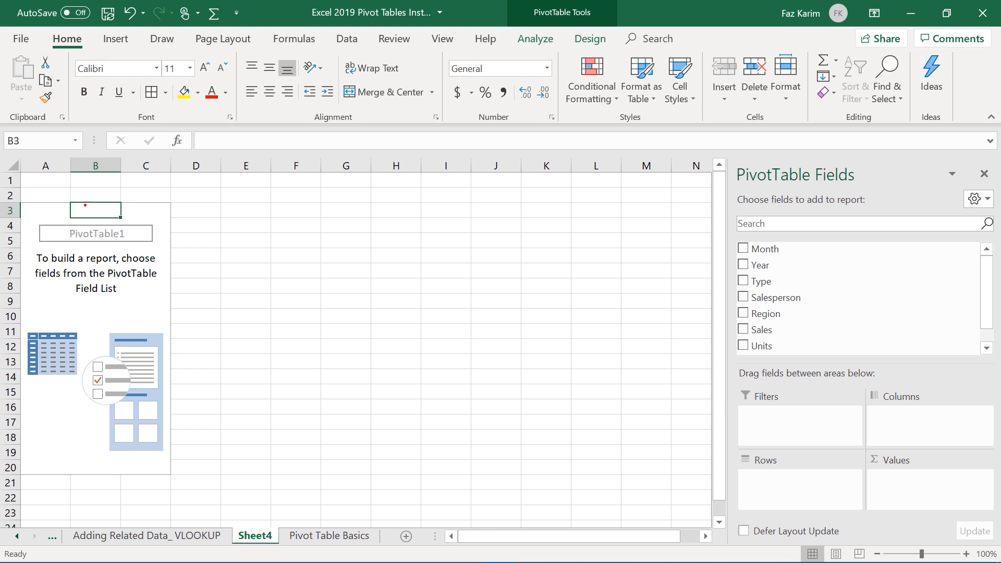
mouse_move(57, 197)
left_mouse_down()
mouse_move(136, 227)
mouse_move(97, 290)
left_mouse_up()
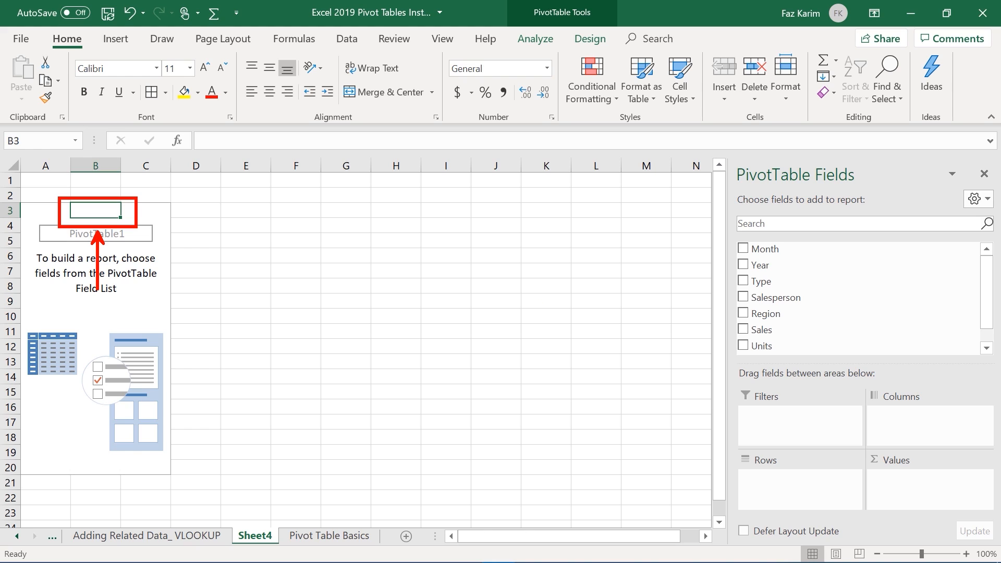
mouse_move(966, 155)
left_mouse_down()
mouse_move(999, 193)
mouse_move(925, 165)
left_mouse_up()
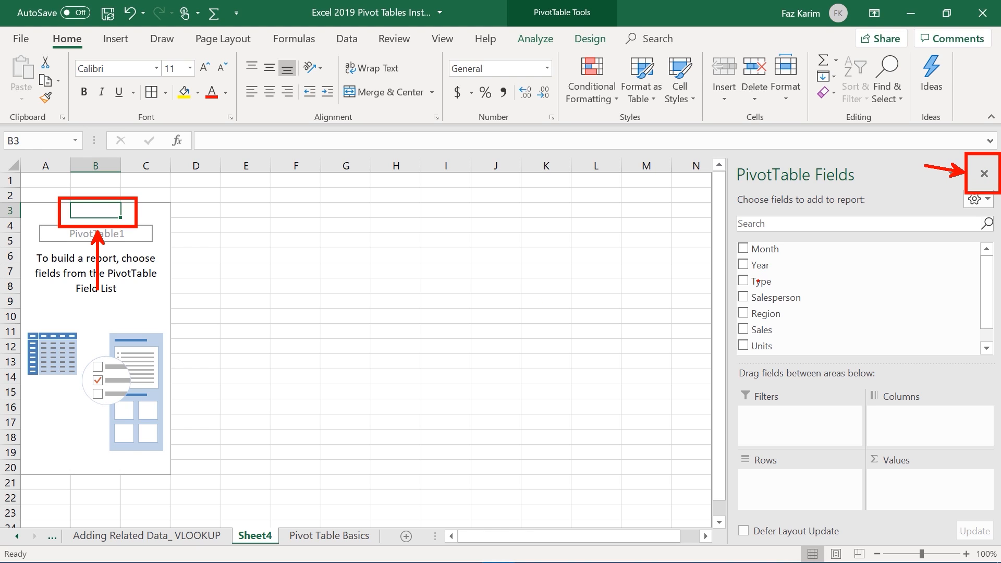
key("Escape")
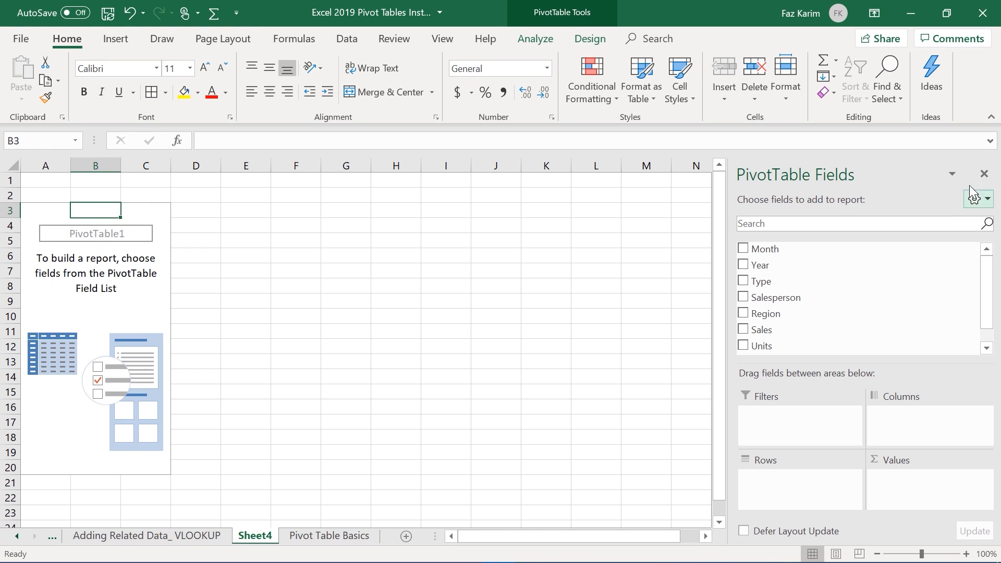
Close the PivotTable field list, then check cells outside and inside the empty PivotTable, ending on cell C8
left_click(983, 174)
left_click(710, 243)
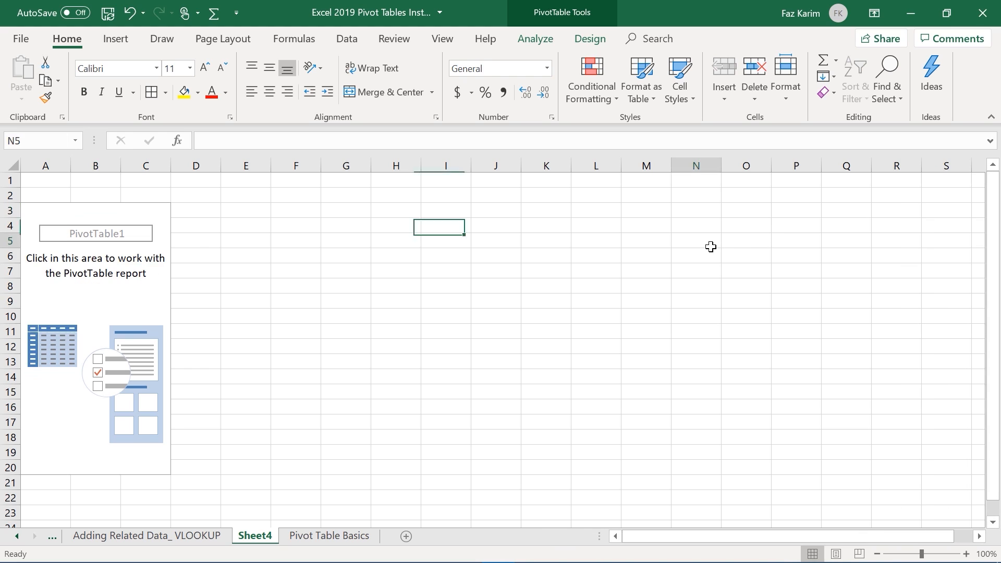
left_click(109, 289)
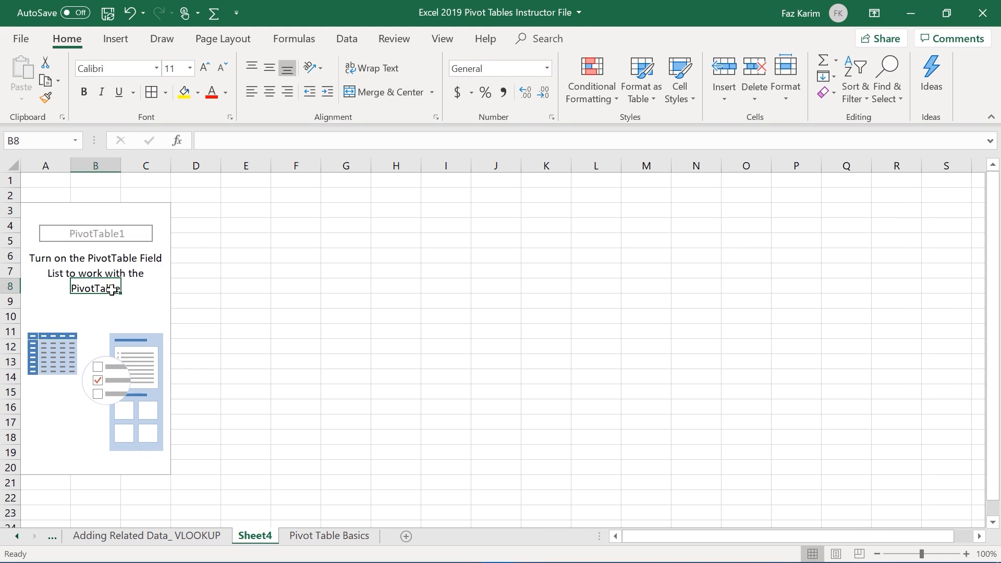
left_click(438, 311)
left_click(148, 291)
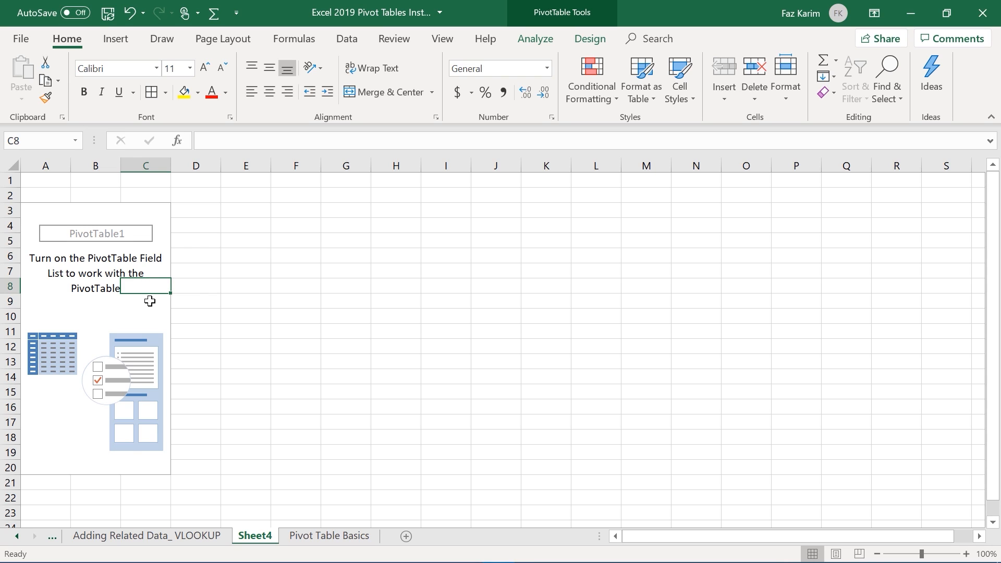
left_click_drag(155, 268, 156, 308)
left_click_drag(68, 298, 124, 300)
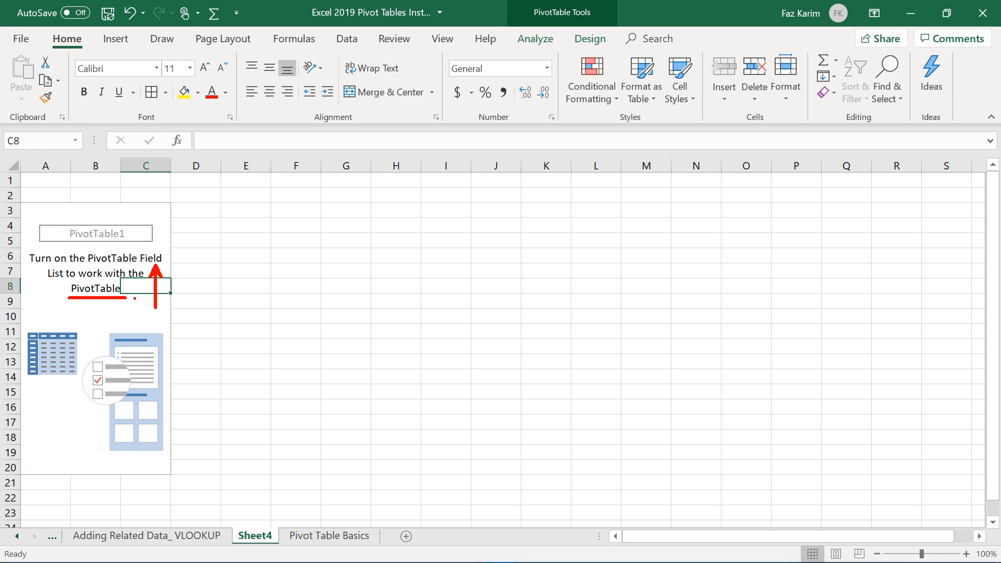
key("Escape")
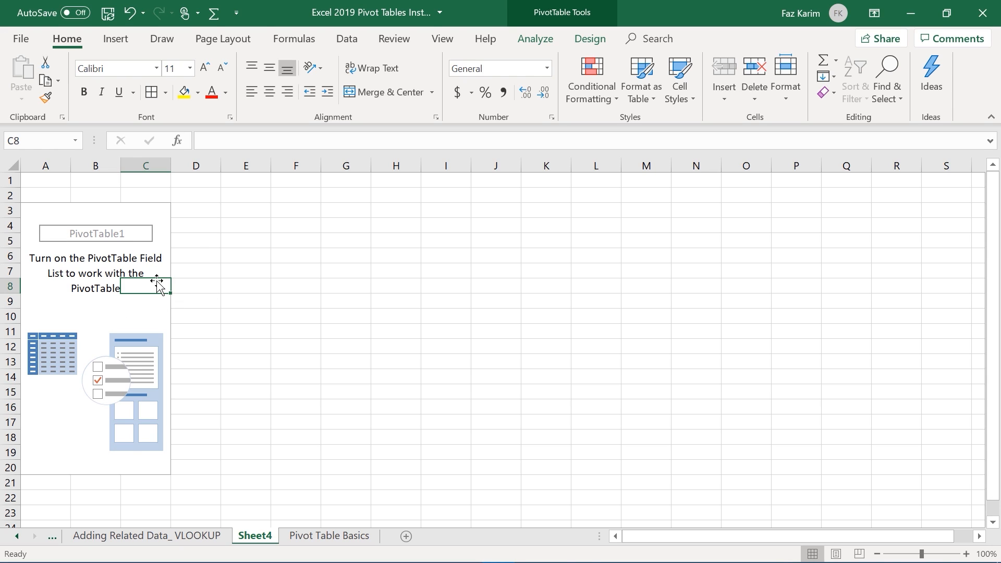
Turn the Field List display back on for the empty PivotTable
left_click(533, 42)
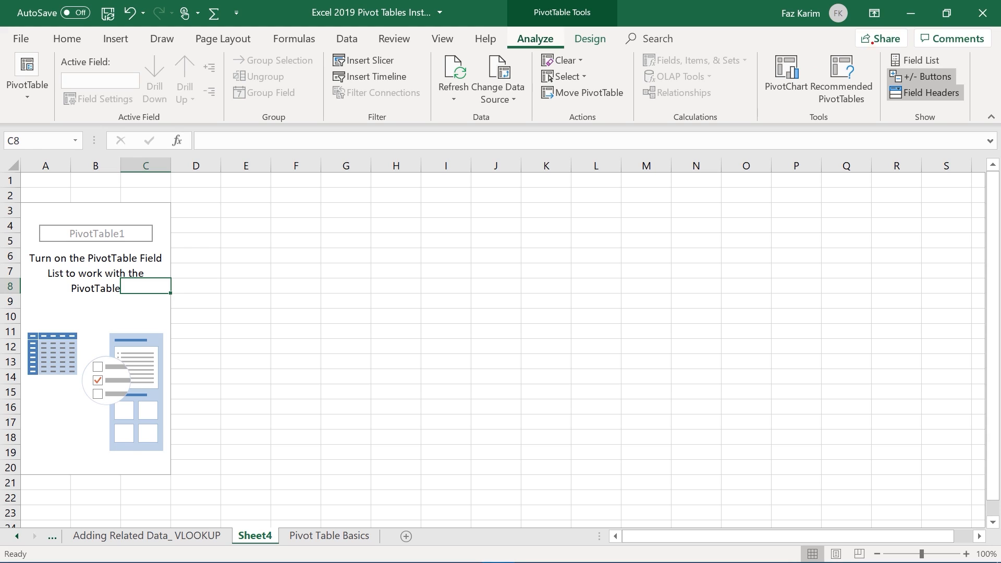
mouse_move(872, 43)
left_mouse_down()
mouse_move(924, 82)
mouse_move(969, 133)
mouse_move(970, 149)
left_mouse_up()
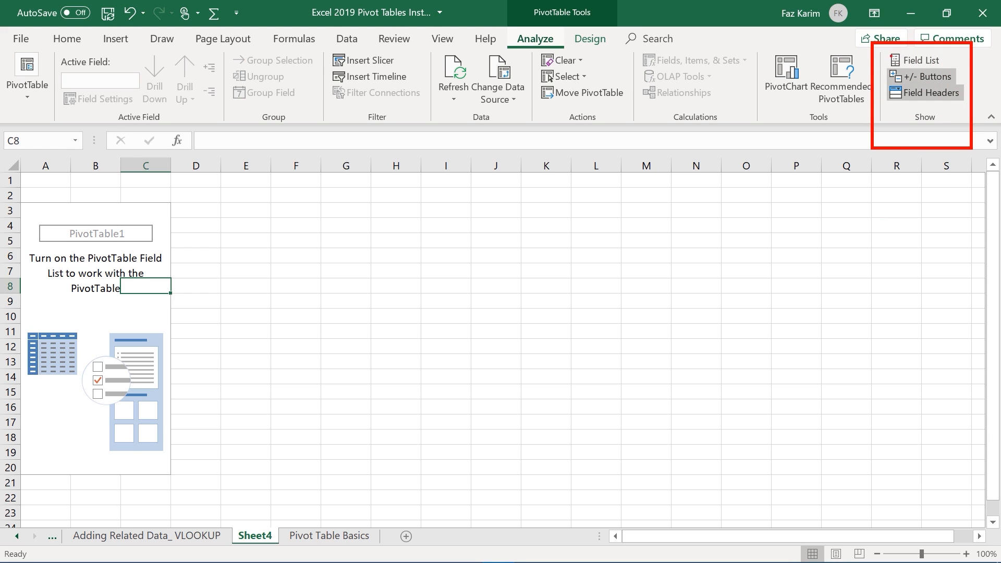
left_click_drag(882, 56, 817, 55)
left_click(915, 59)
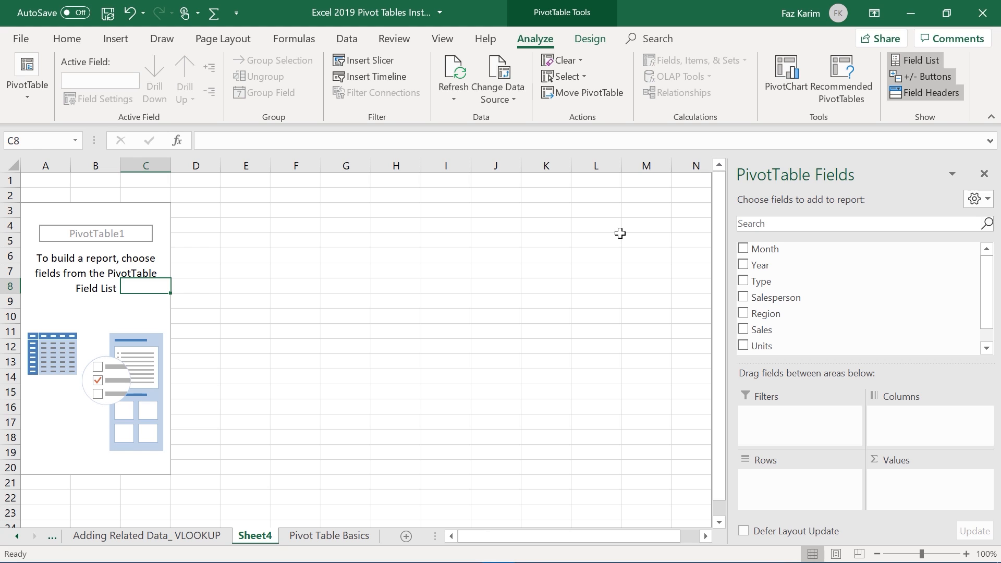
Close the PivotTable field list and bring it back by searching commands for "field" and choosing Show Field List
left_click(984, 174)
left_click(578, 36)
left_click(527, 39)
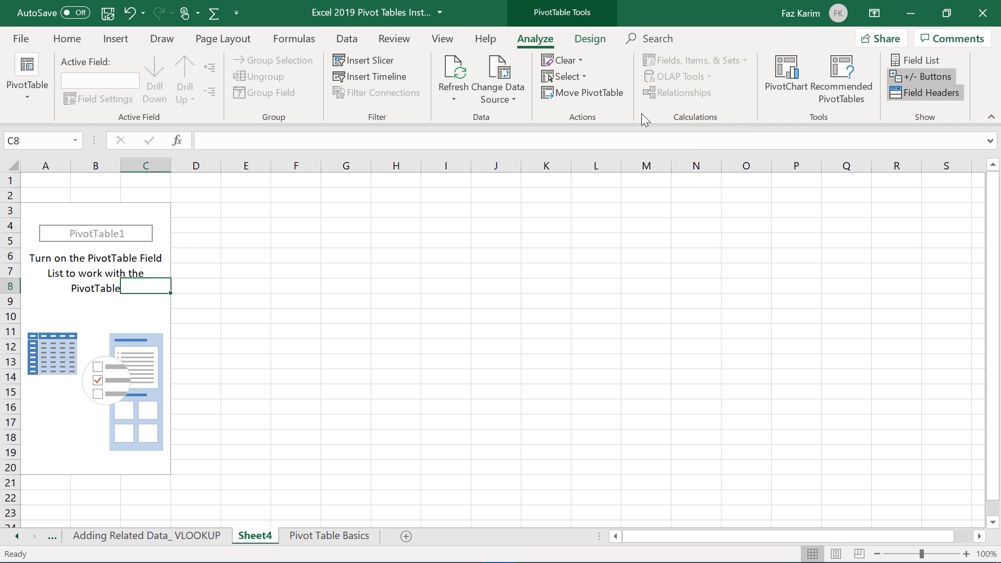
left_click(693, 33)
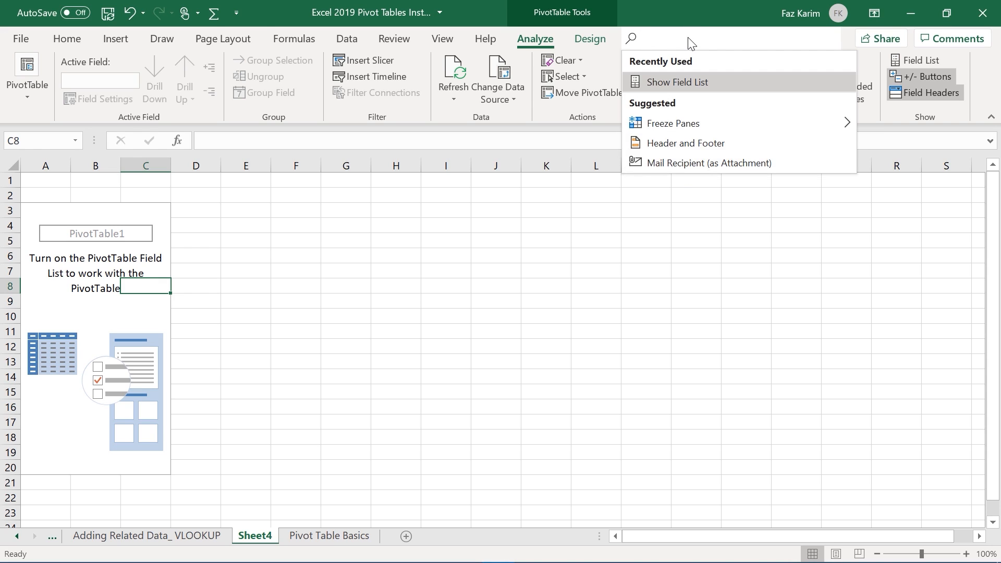
type("field")
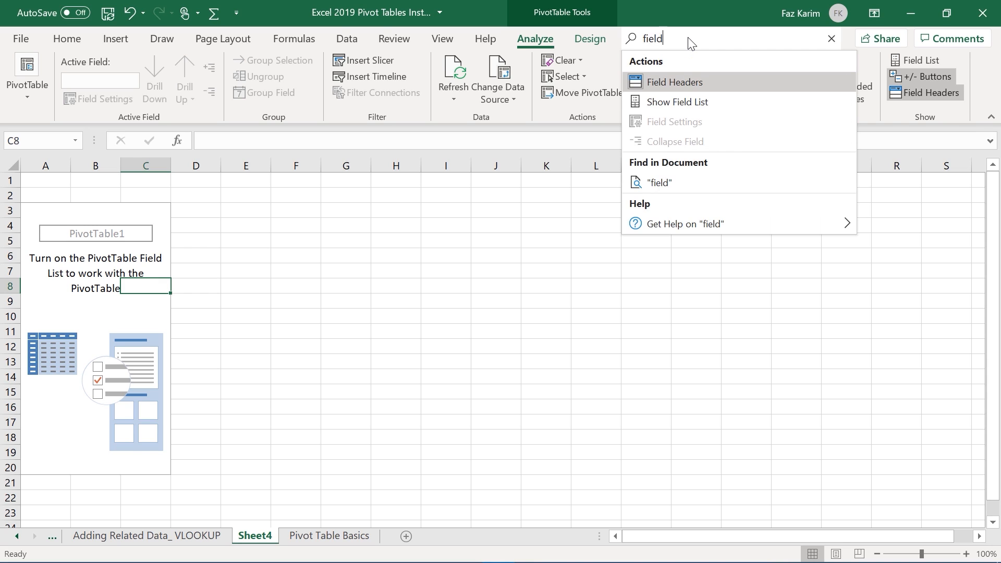
left_click(706, 102)
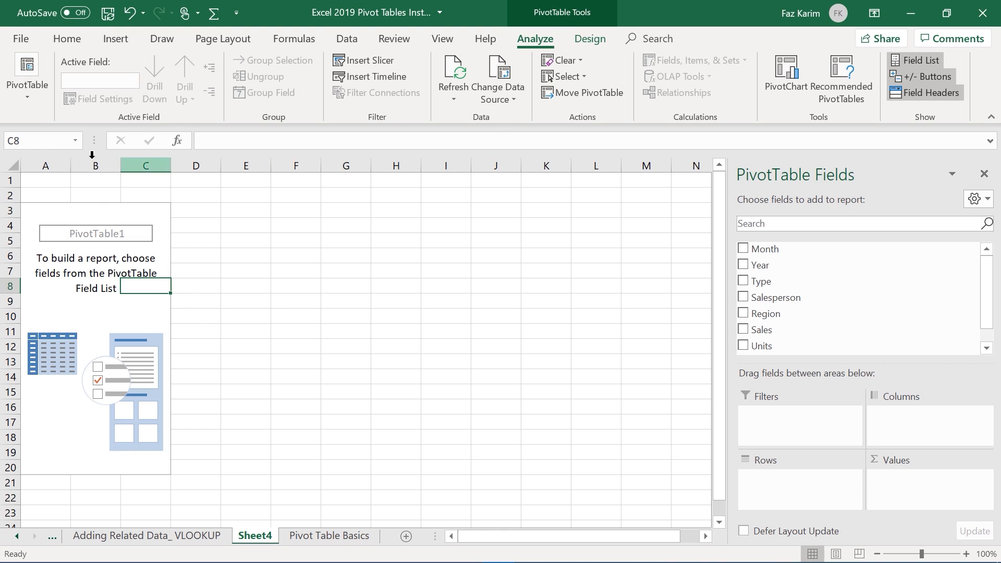
Rename the PivotTable as "The top Selling SalesPerson"
left_click(27, 105)
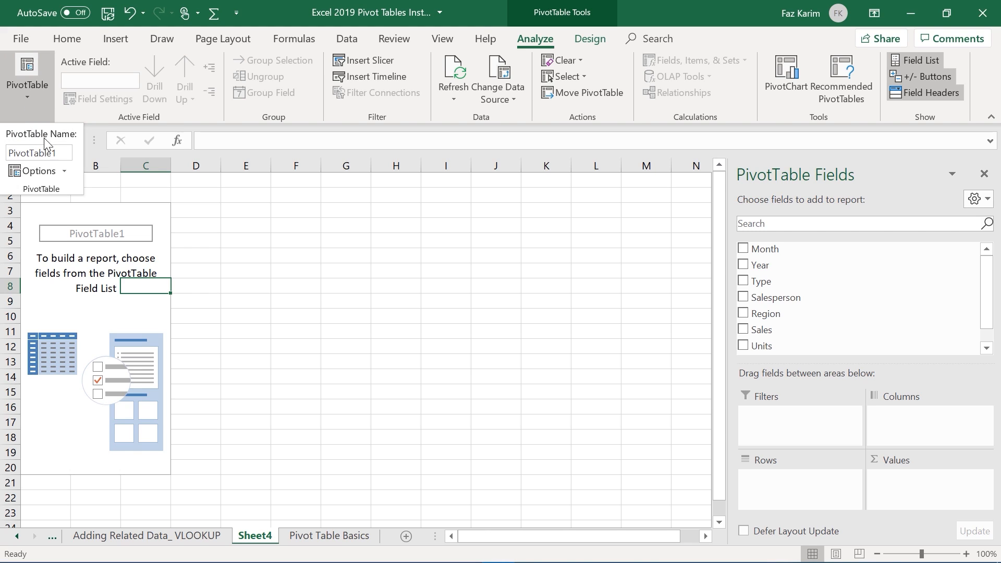
left_click(59, 155)
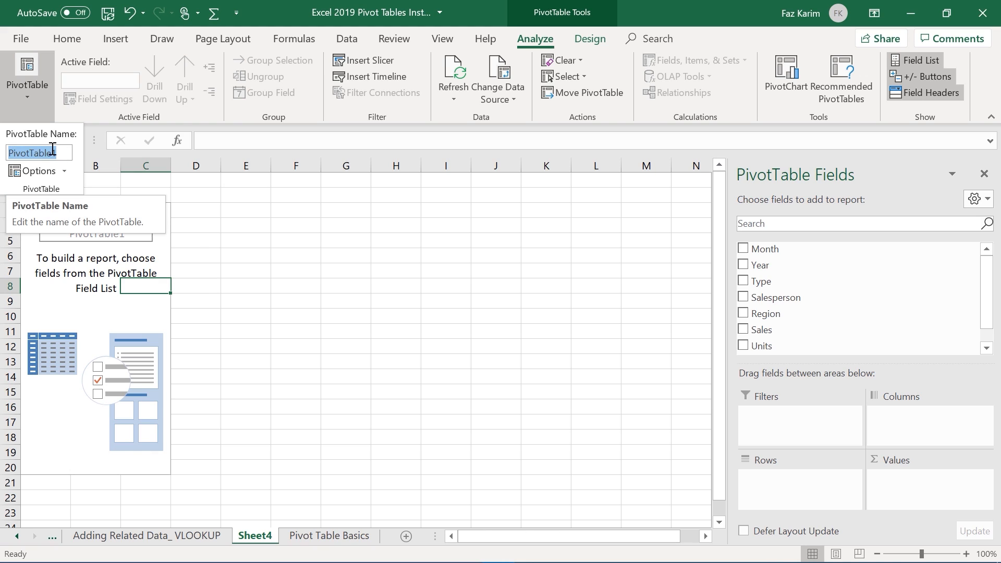
key("BackSpace")
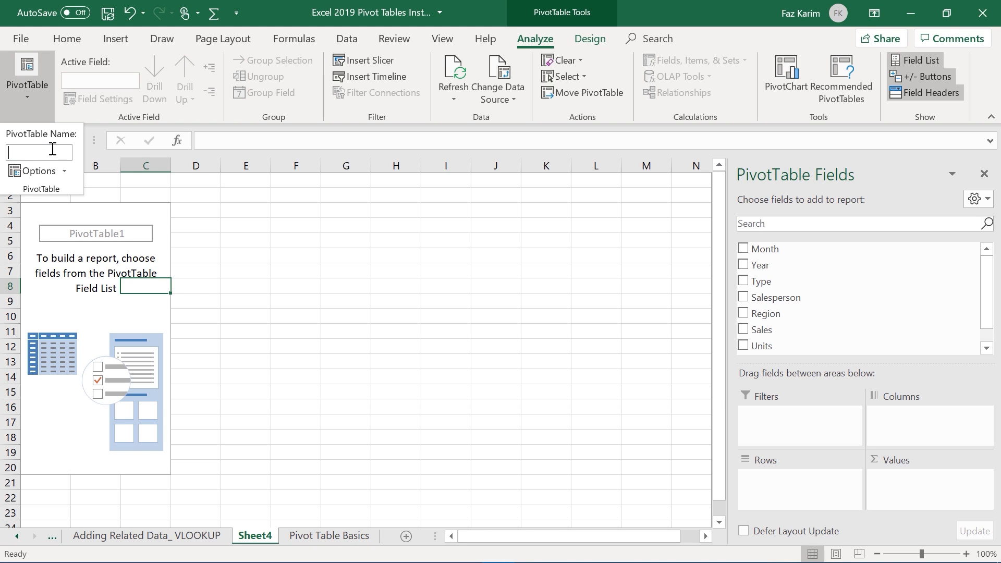
type("The top Selling SalesPerson")
key("Return")
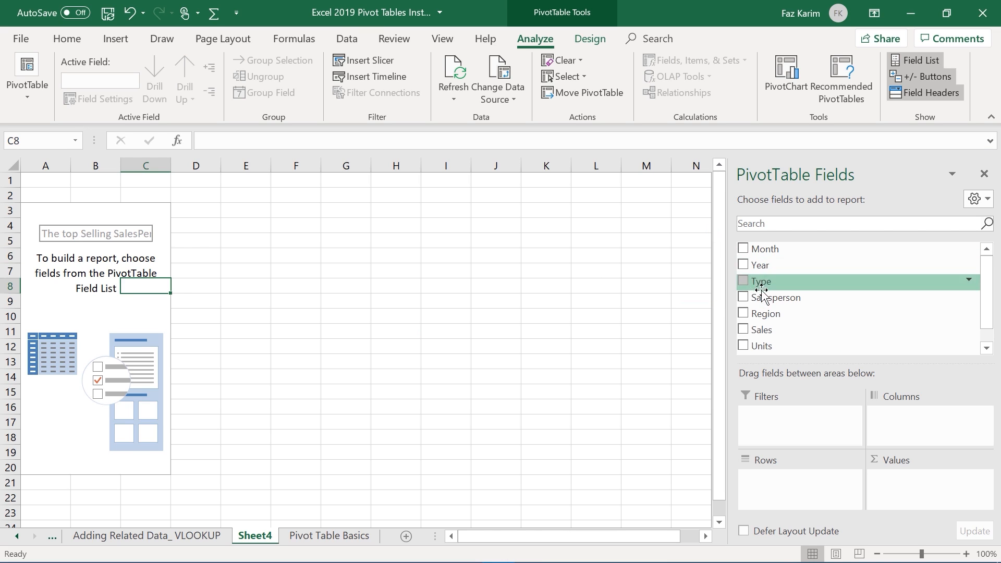
Review the source column headings in row 4 of Pivot Table Basics against the field list, then return to Sheet4
left_click(329, 536)
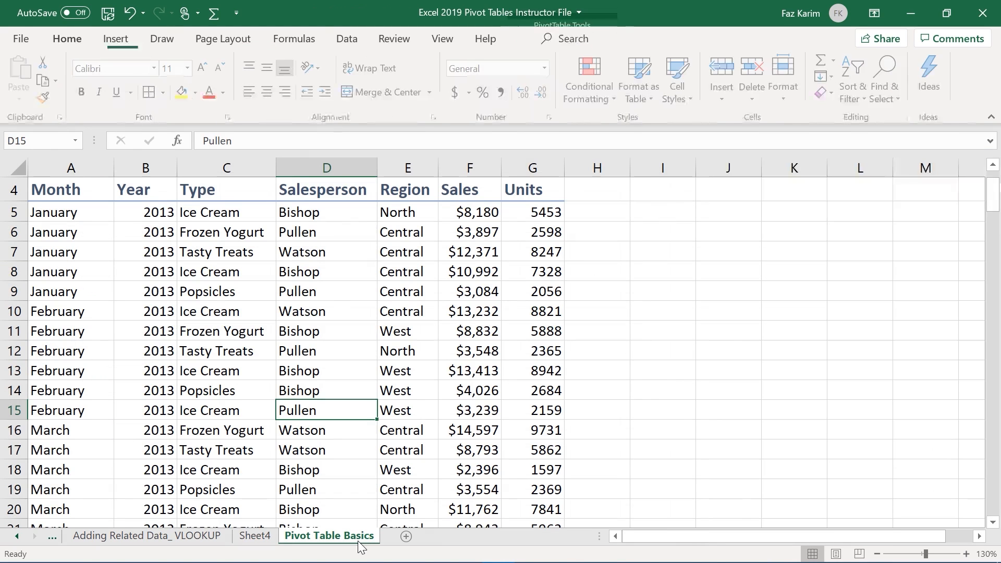
left_click(89, 189)
left_click(151, 190)
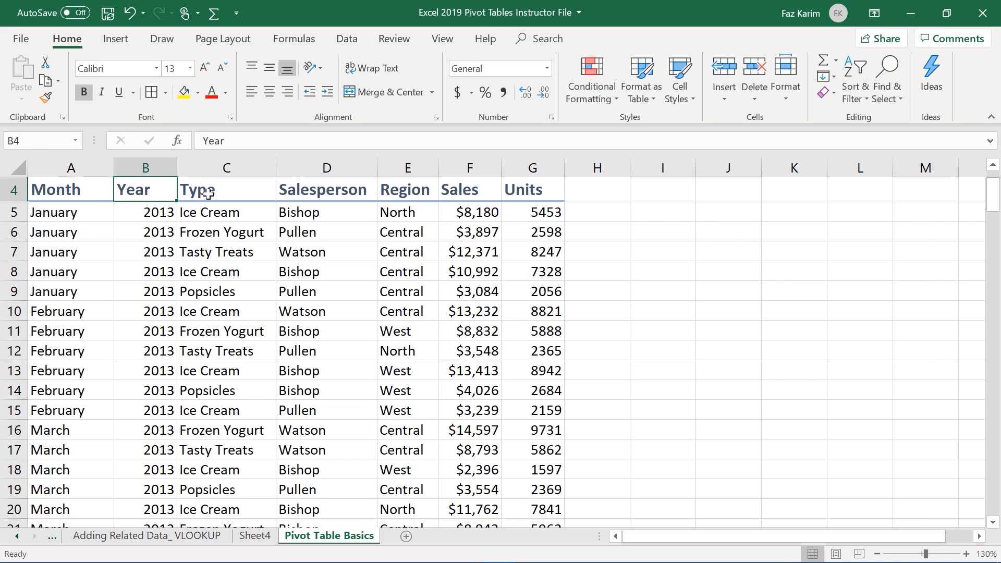
left_click(214, 192)
left_click(300, 195)
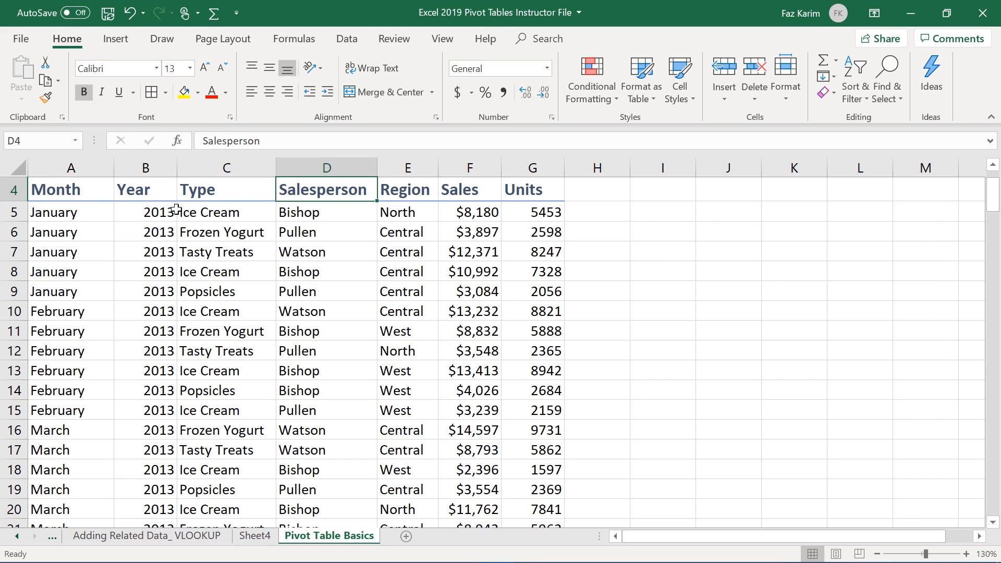
left_click_drag(51, 187, 480, 186)
left_click(454, 219)
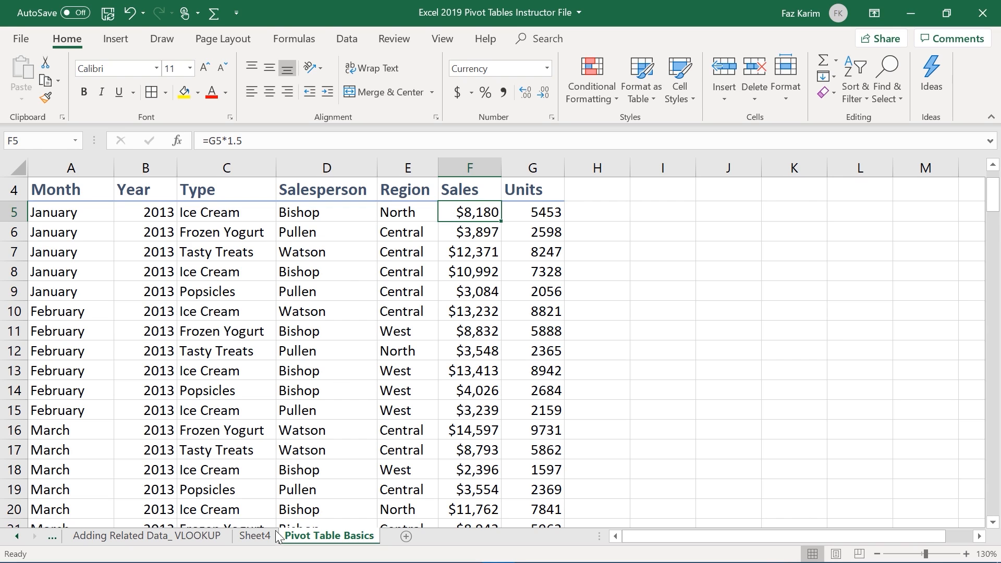
left_click(255, 536)
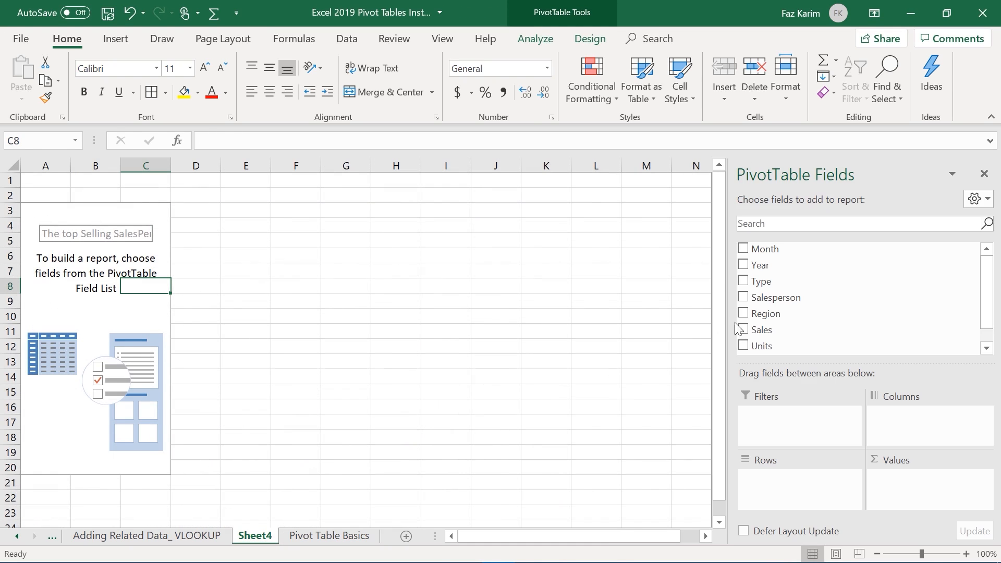
Sort the fields in the PivotTable field list from A to Z
left_click(976, 200)
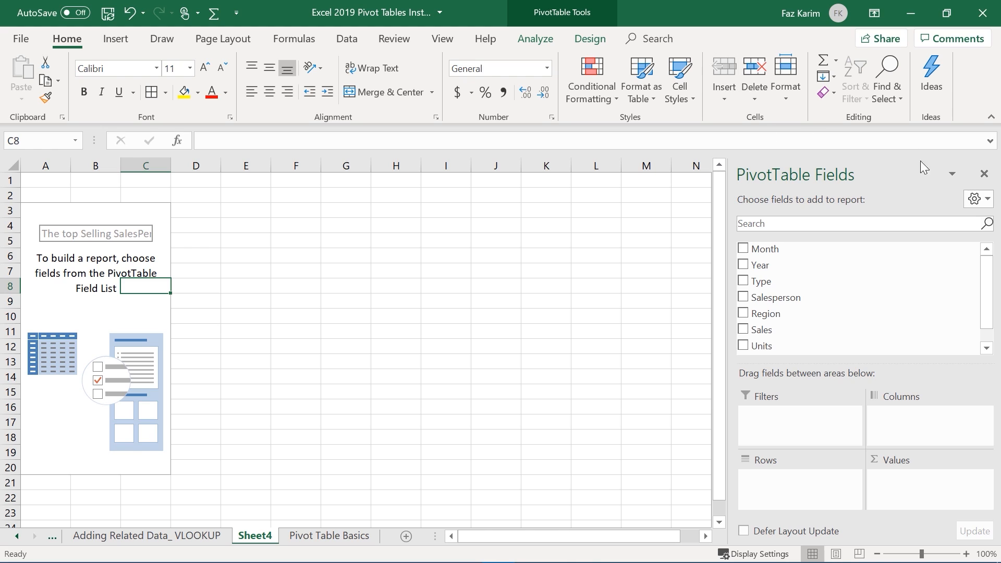
left_click(974, 198)
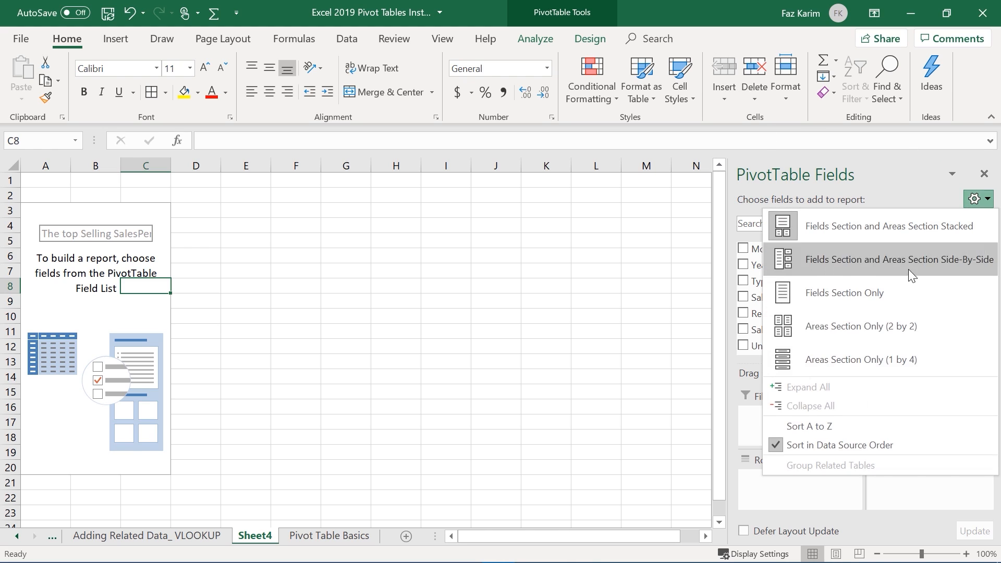
left_click(856, 427)
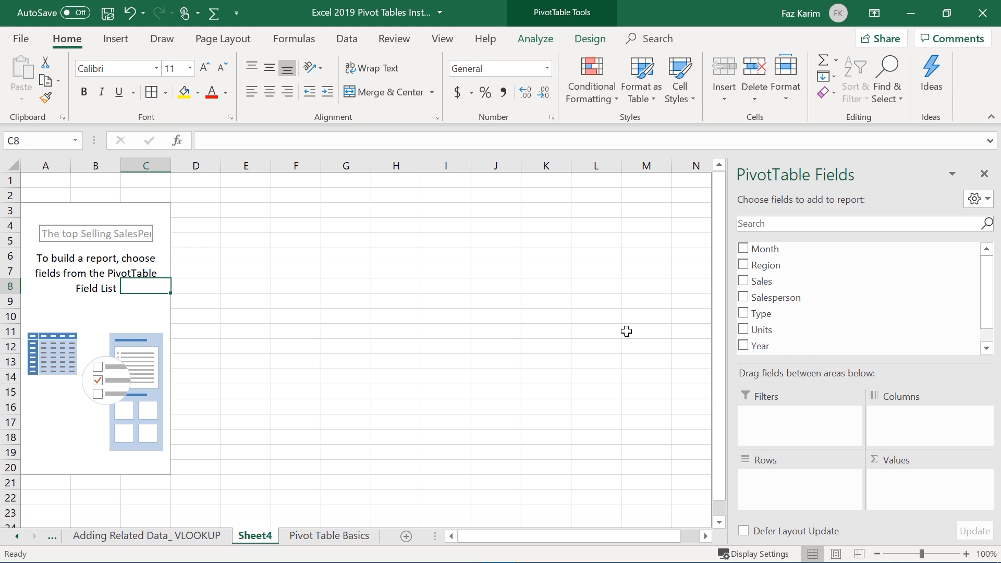
Select cell C5 in the PivotTable, widen the field list, and add the Salesperson field to the Rows area
left_click(341, 269)
left_click(143, 236)
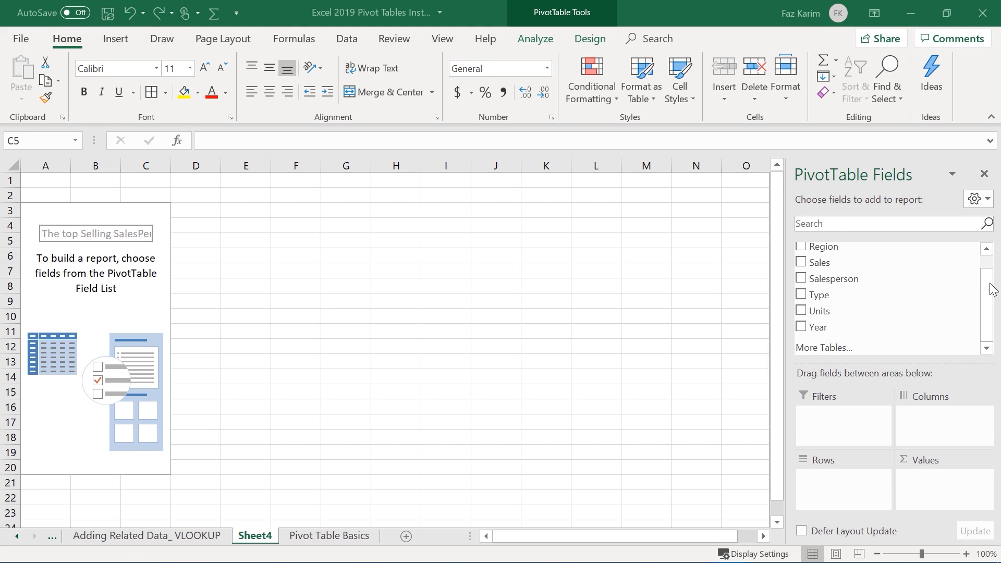
left_click_drag(990, 282, 988, 265)
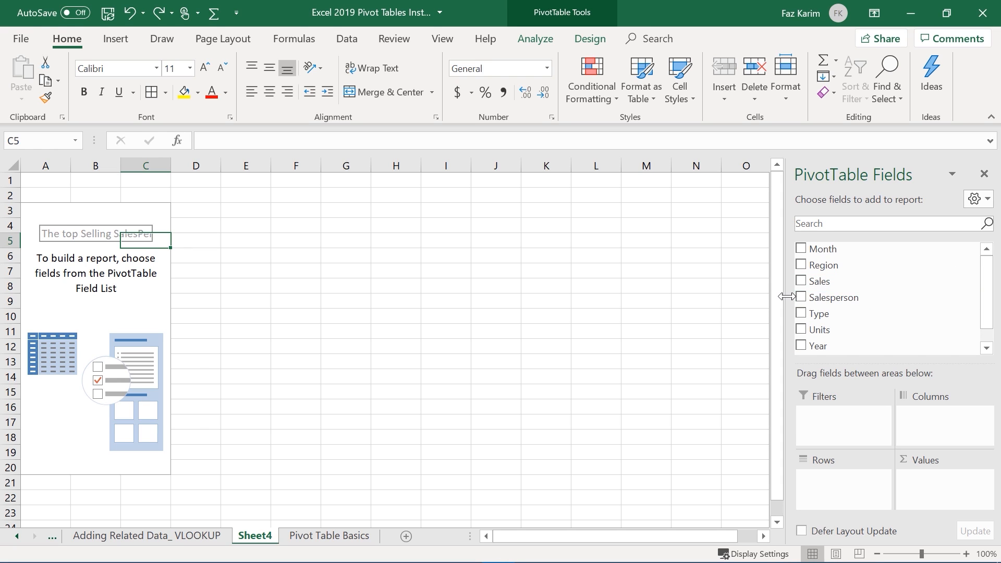
left_click_drag(778, 296, 618, 295)
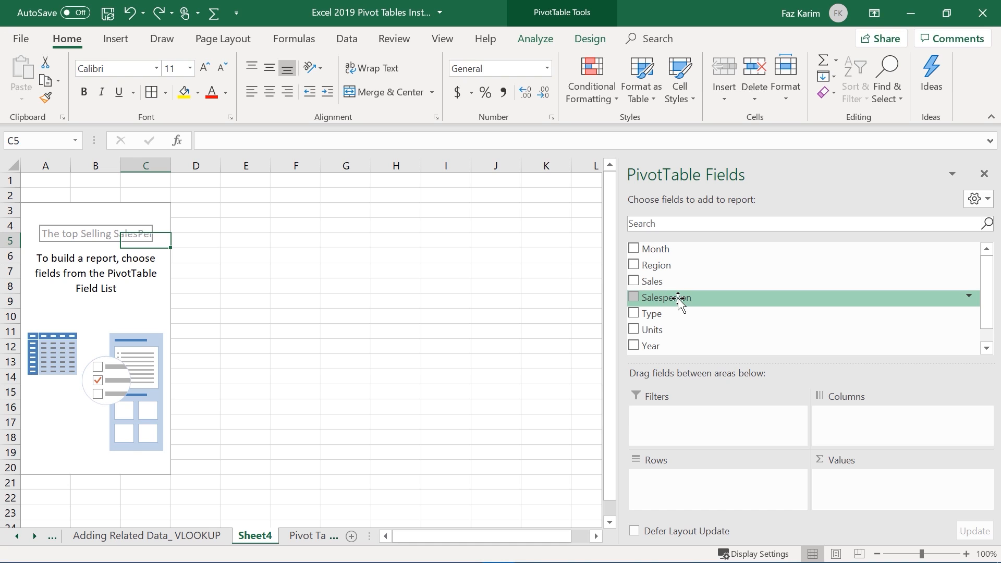
left_click_drag(678, 299, 679, 502)
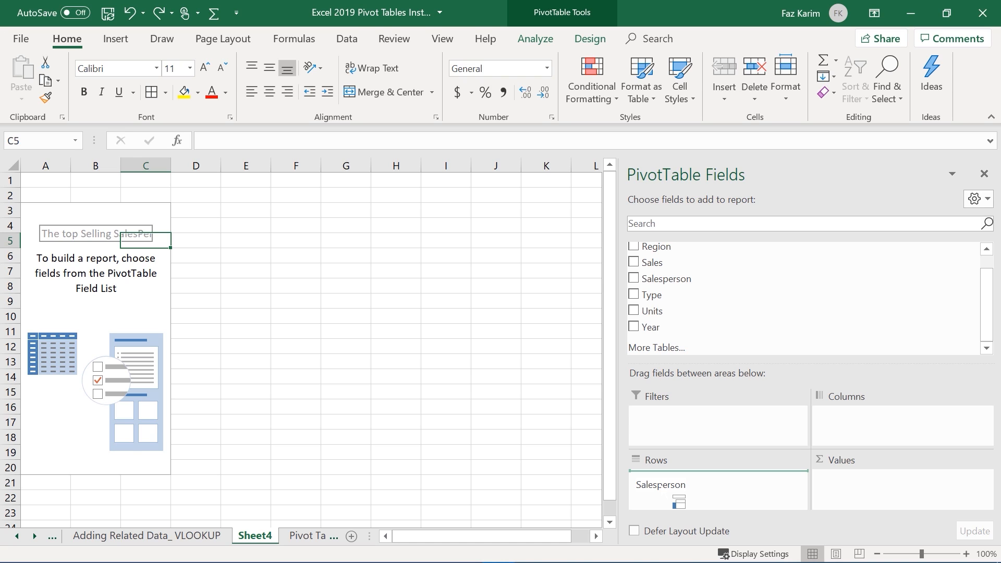
Place the Salesperson field in the Rows area and check the salesperson row labels in cells A4 to A6
left_click_drag(679, 501, 679, 502)
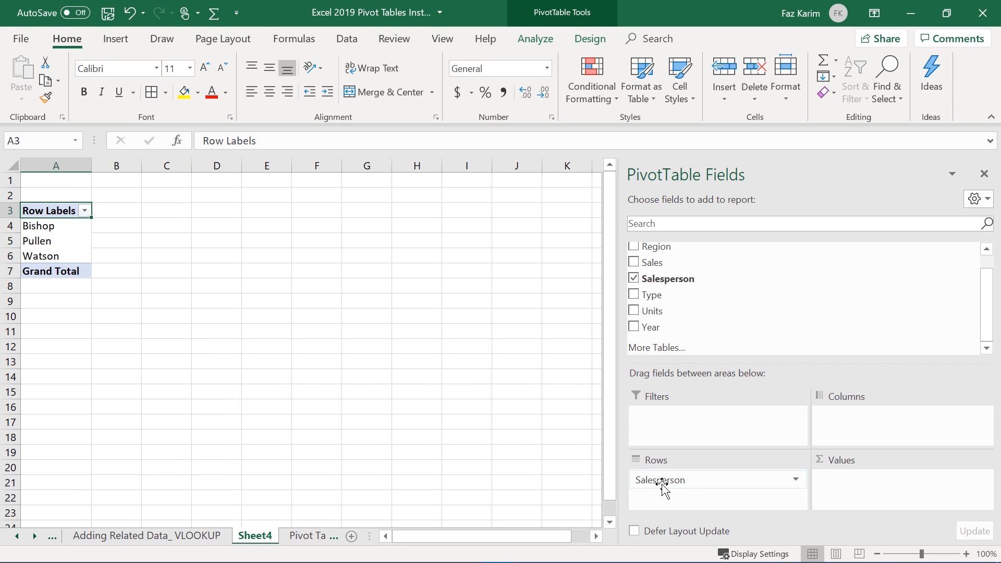
left_click(68, 224)
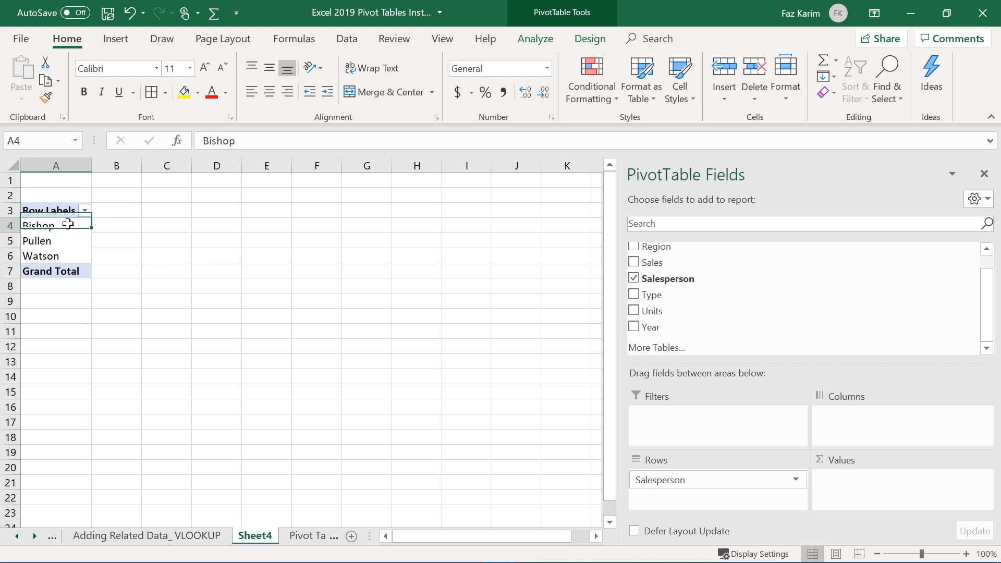
left_click(65, 240)
left_click(61, 255)
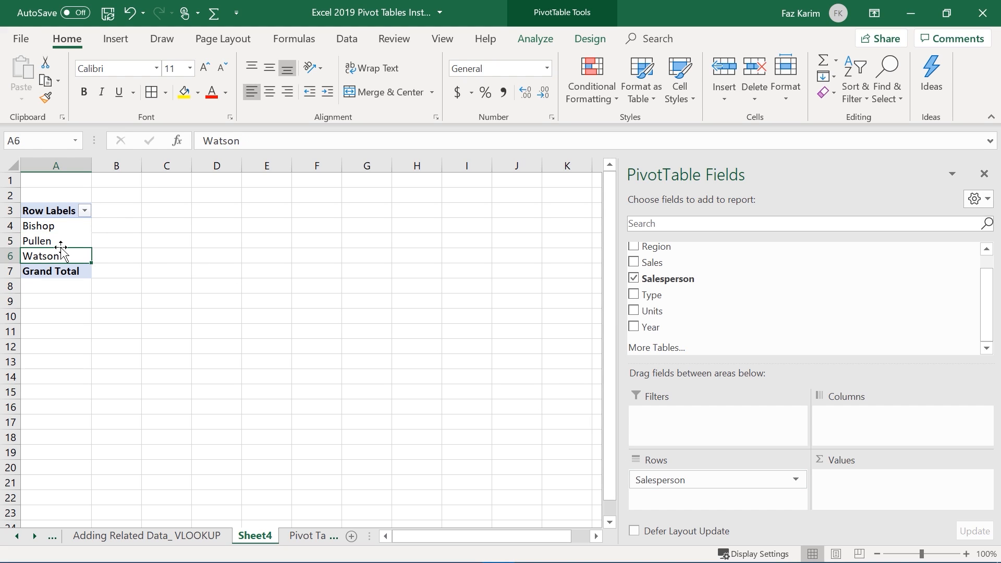
left_click(61, 239)
left_click(61, 234)
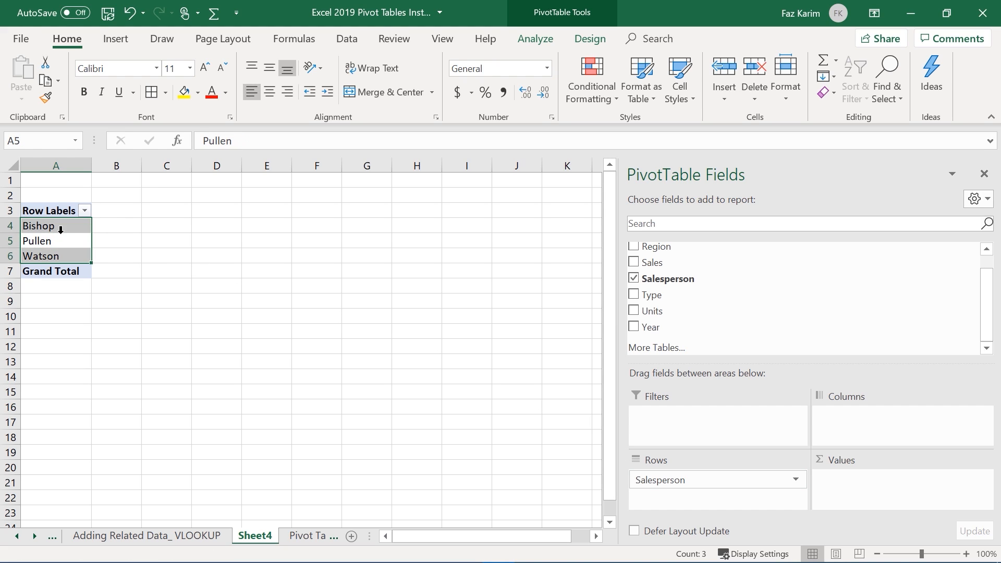
left_click(162, 261)
left_click(61, 228)
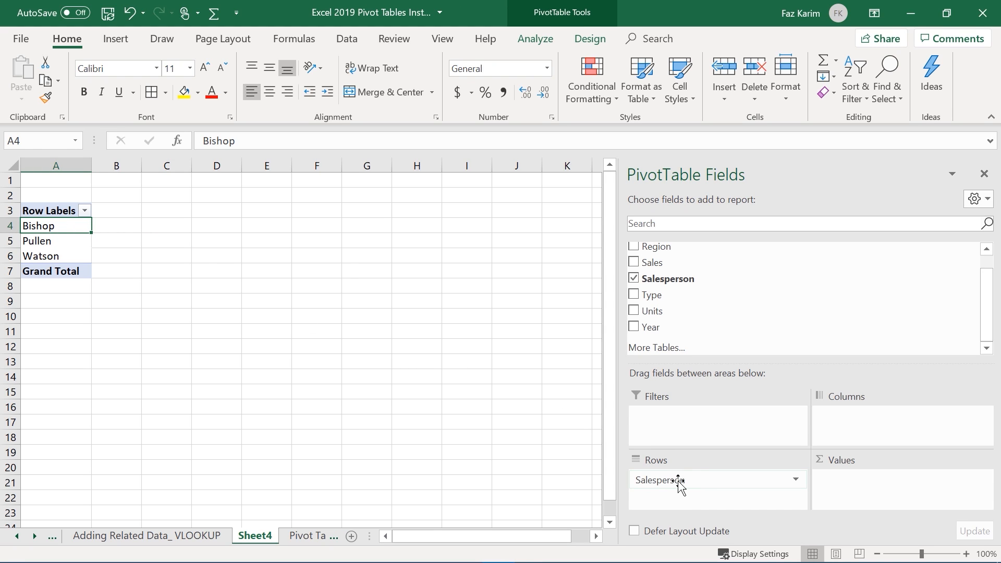
Try the Salesperson field in the Columns area, examine the horizontal layout, and return the field to the Rows area
left_click_drag(678, 485, 872, 438)
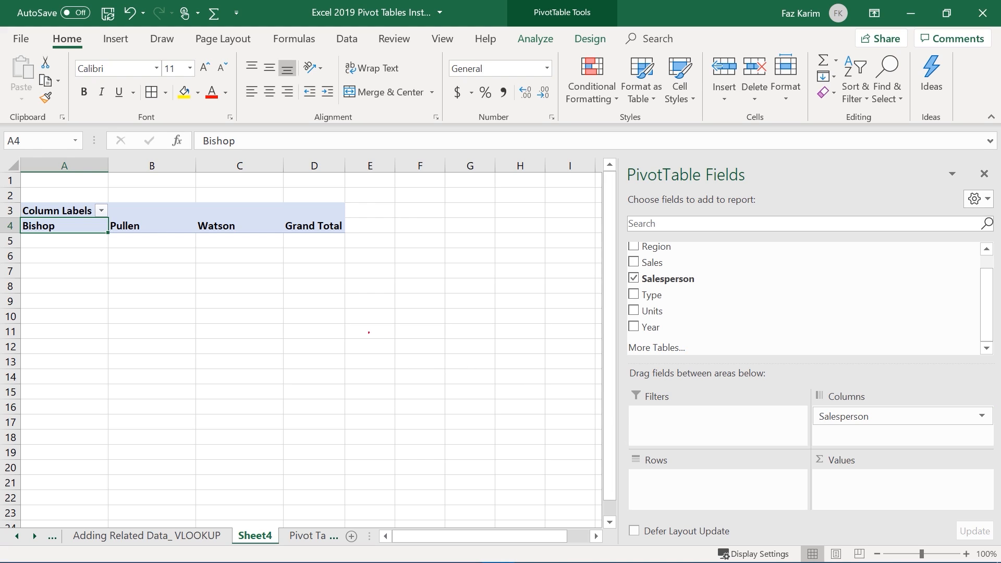
left_click_drag(74, 216, 74, 177)
left_click_drag(161, 215, 166, 179)
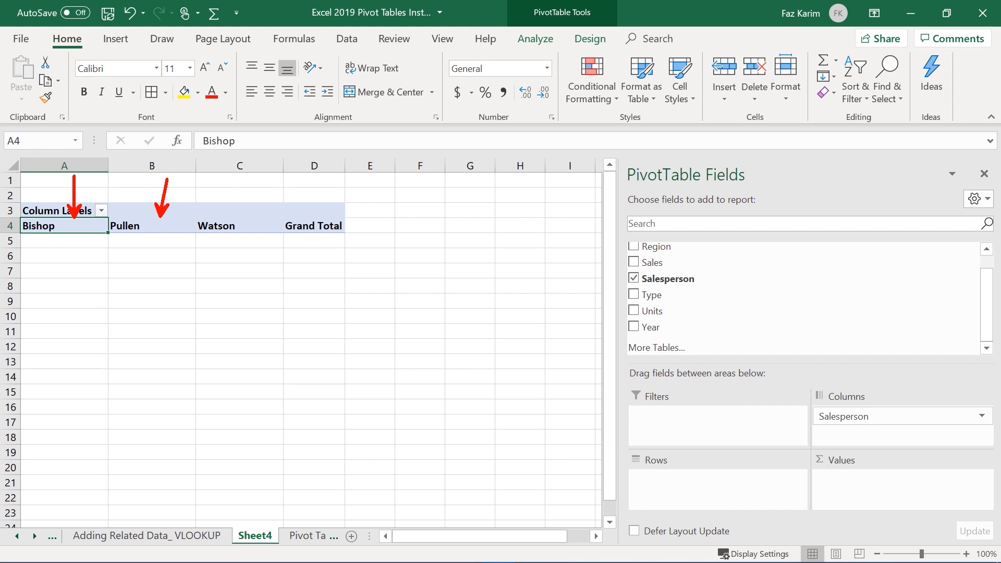
left_click_drag(215, 213, 236, 181)
mouse_move(379, 216)
left_mouse_down()
mouse_move(391, 181)
mouse_move(417, 220)
mouse_move(430, 194)
left_mouse_up()
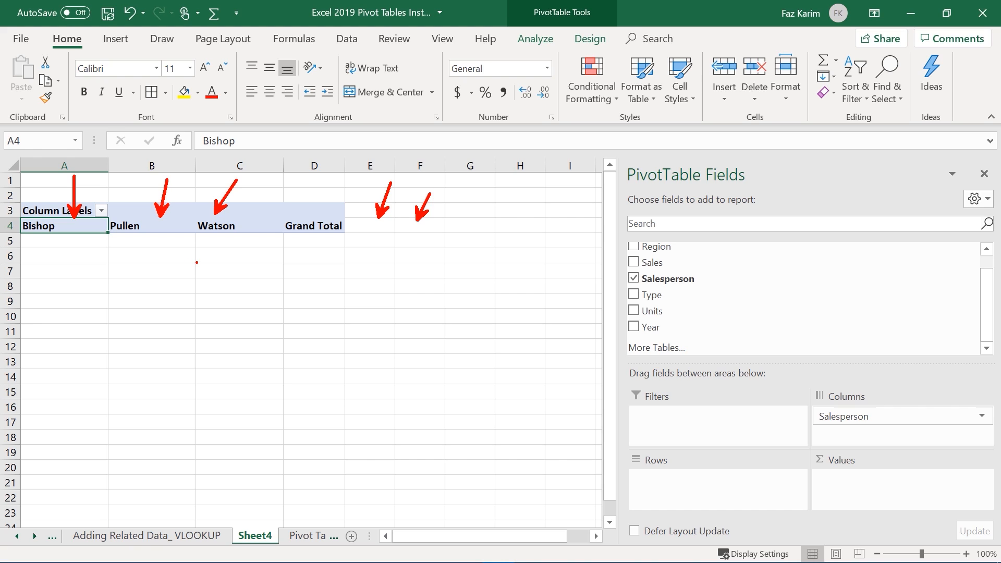
key("Escape")
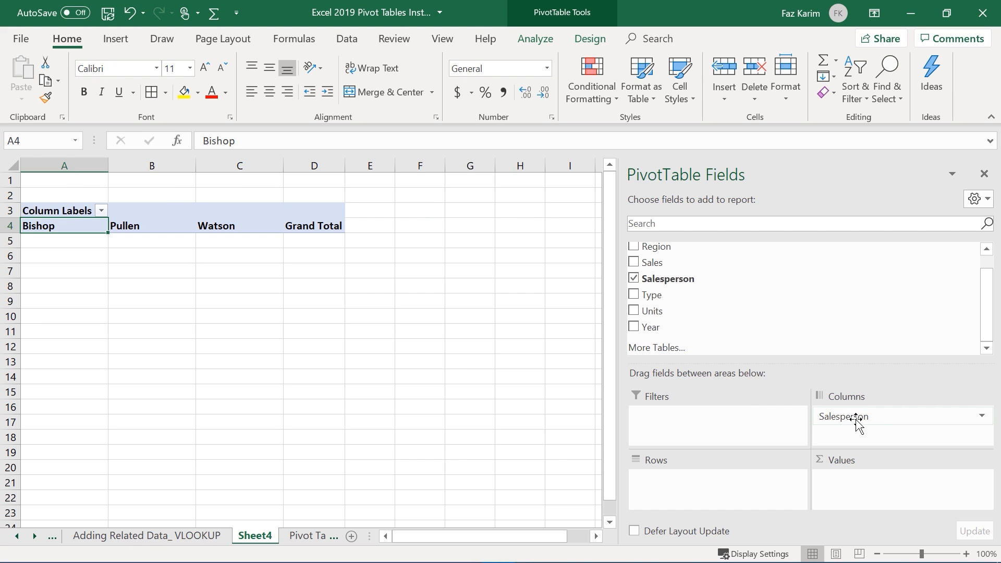
left_click_drag(877, 417, 742, 490)
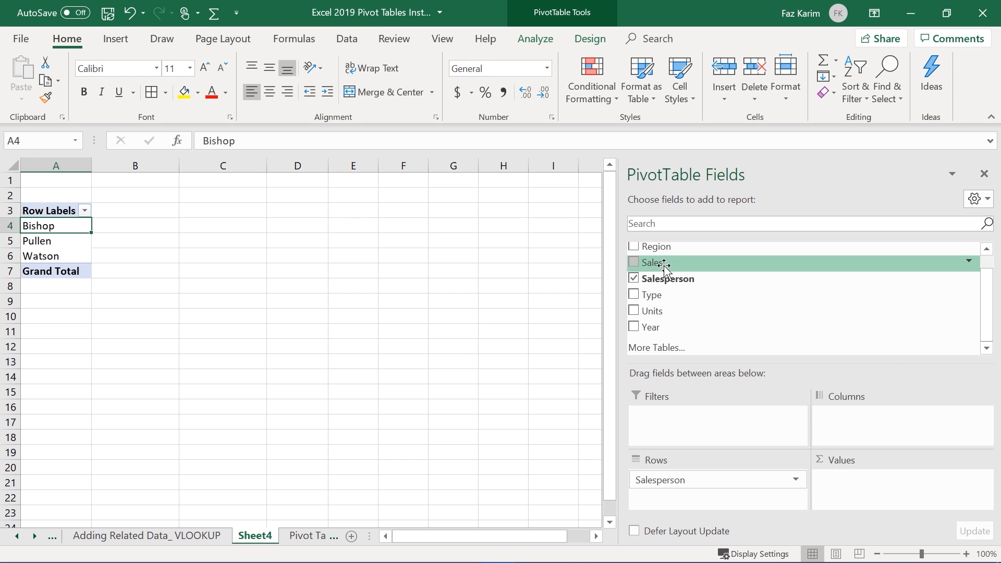
Review the source values in the Sales column of Pivot Table Basics and return to Sheet4
left_click(307, 536)
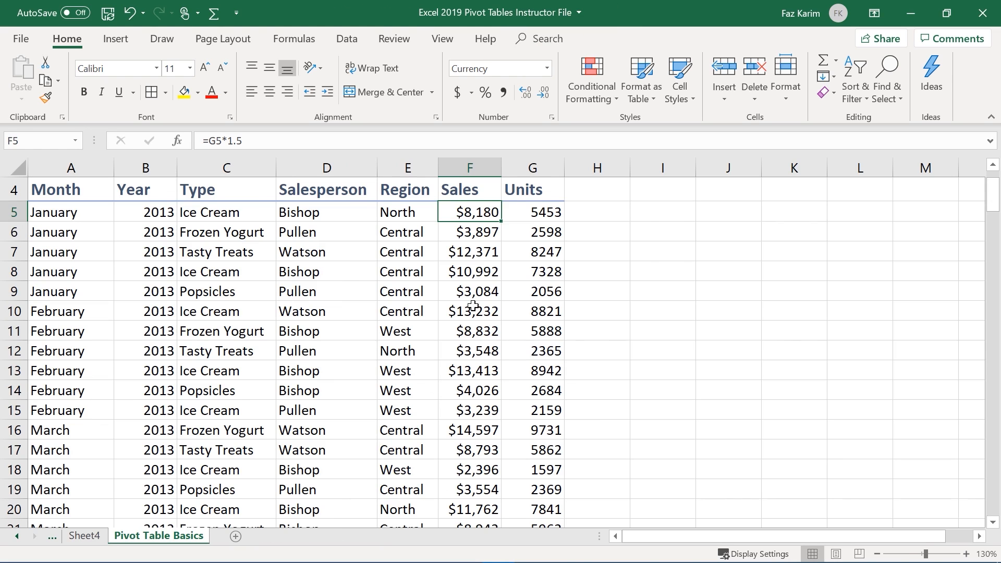
left_click_drag(487, 212, 462, 419)
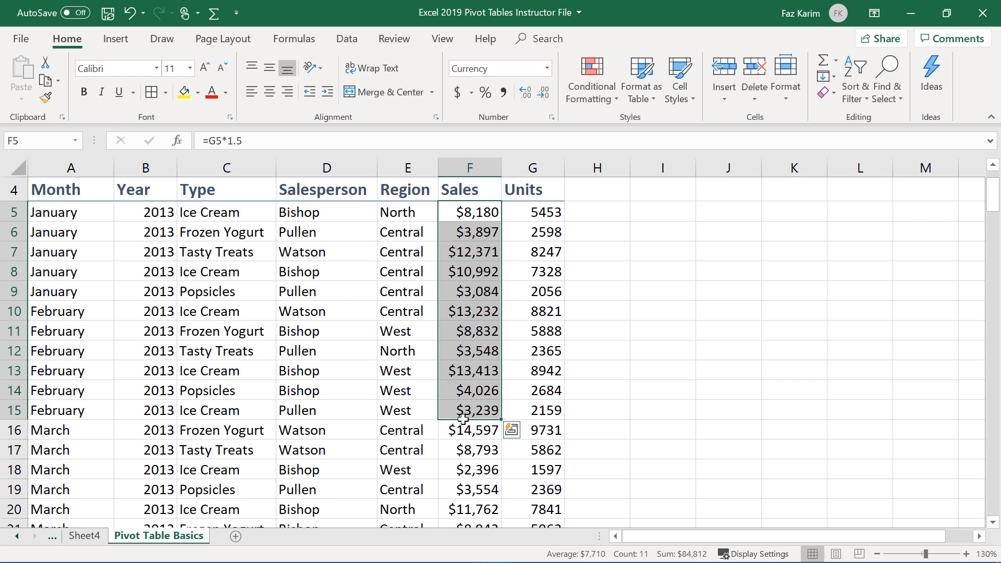
left_click(369, 376)
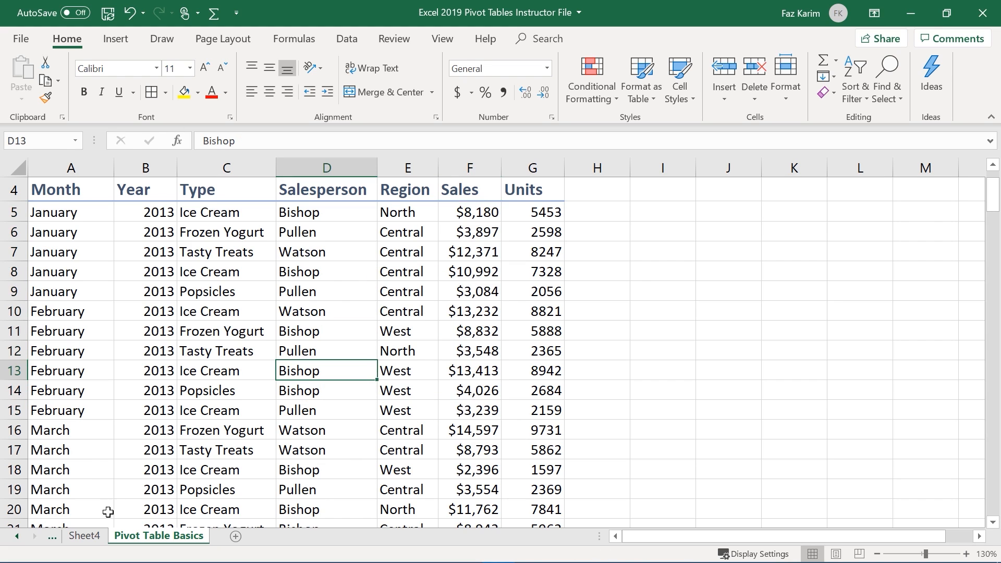
left_click(84, 536)
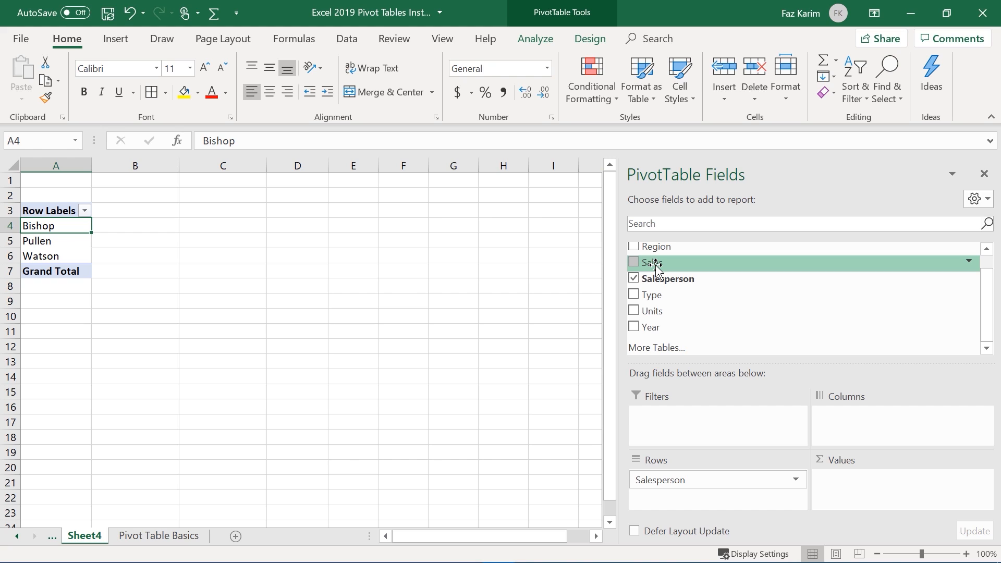
Add the Sales field to the Values area and examine the sales figure for each salesperson
left_click_drag(656, 264, 840, 495)
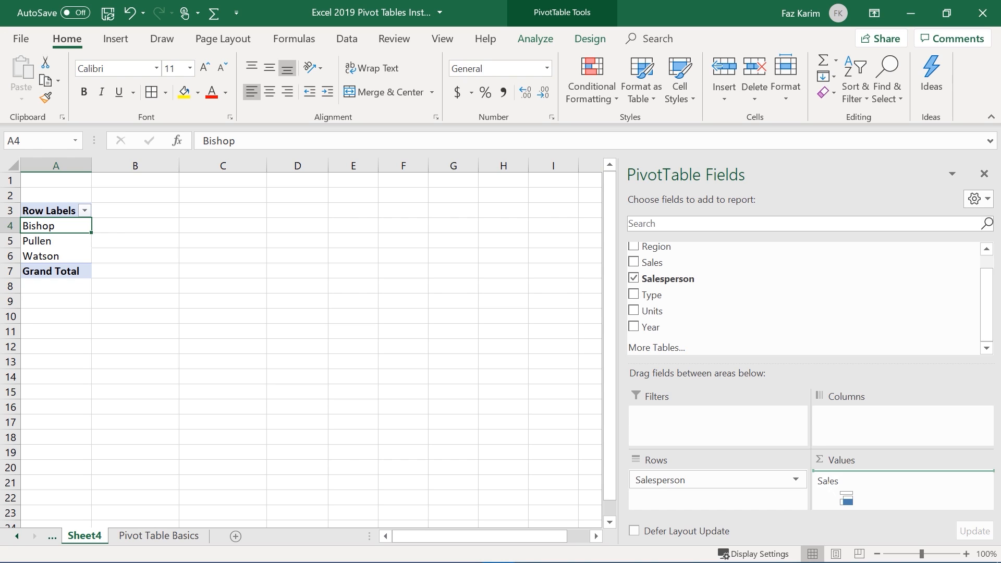
left_click_drag(846, 499, 846, 497)
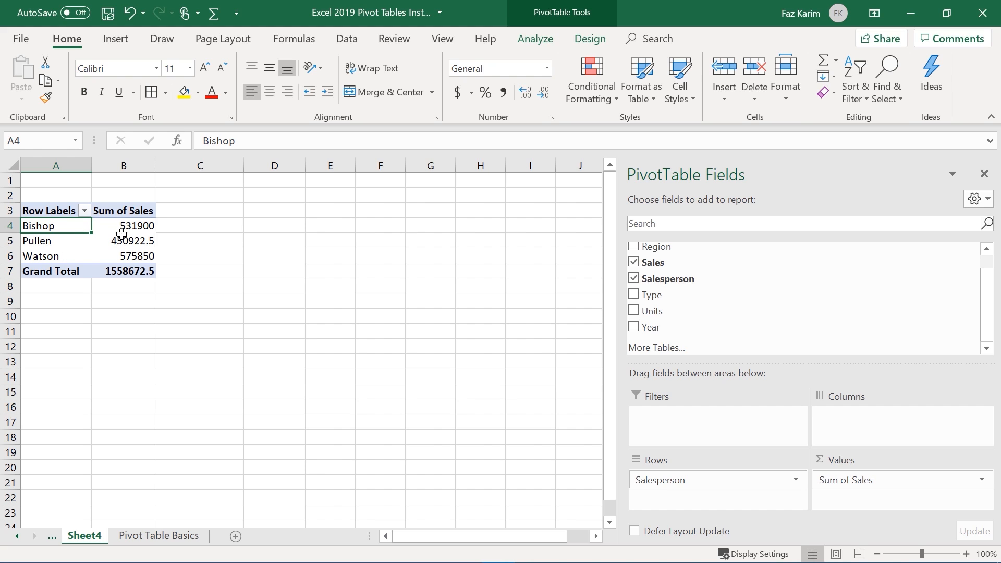
mouse_move(146, 228)
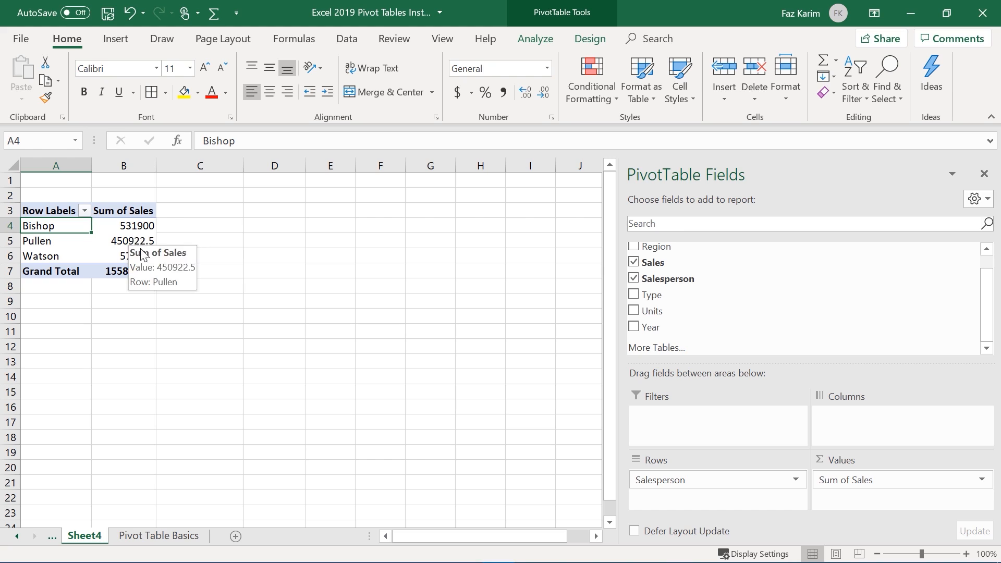
mouse_move(134, 252)
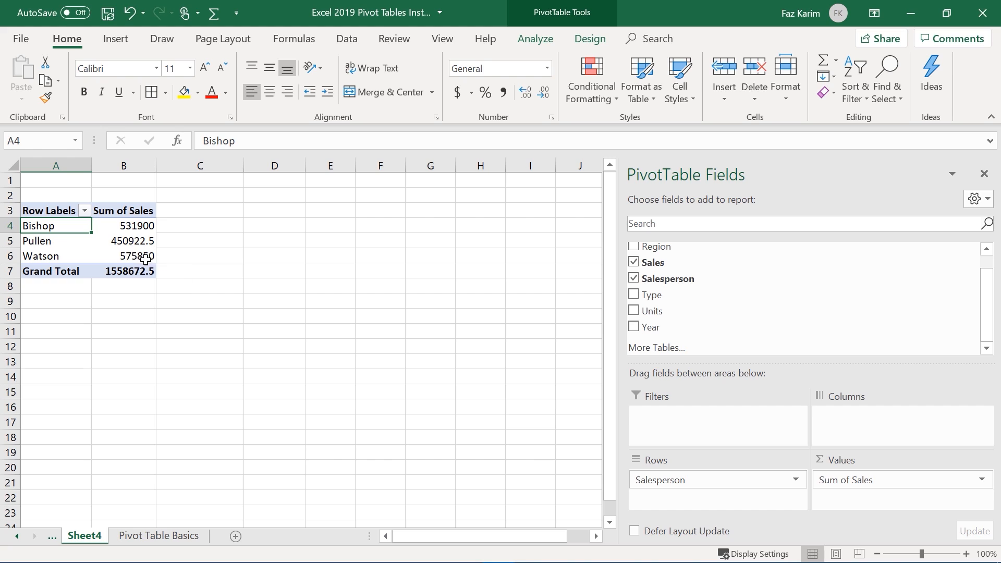
Open the value field settings for Sales, try Average and Max, and summarize the field by Min
left_click(845, 482)
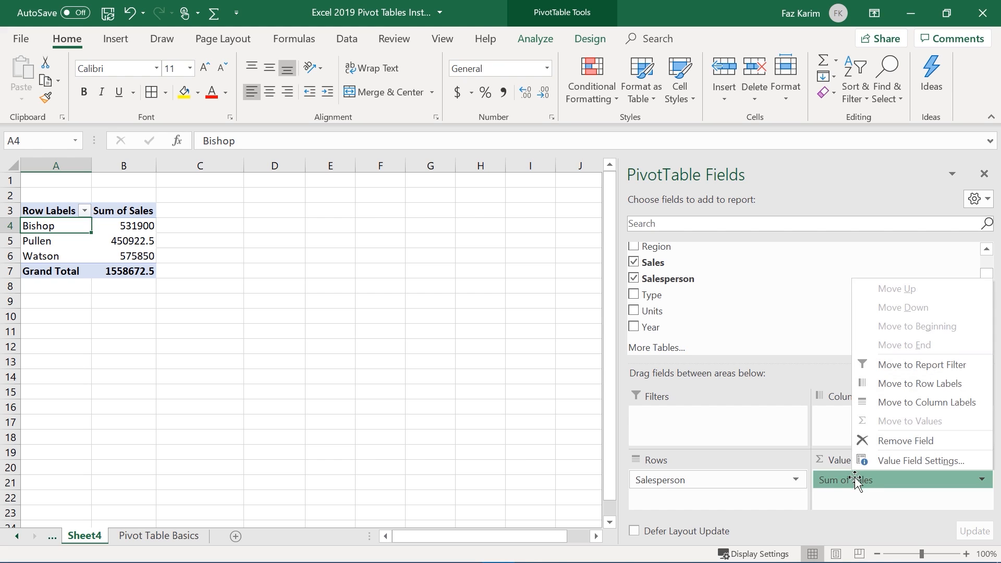
left_click(893, 461)
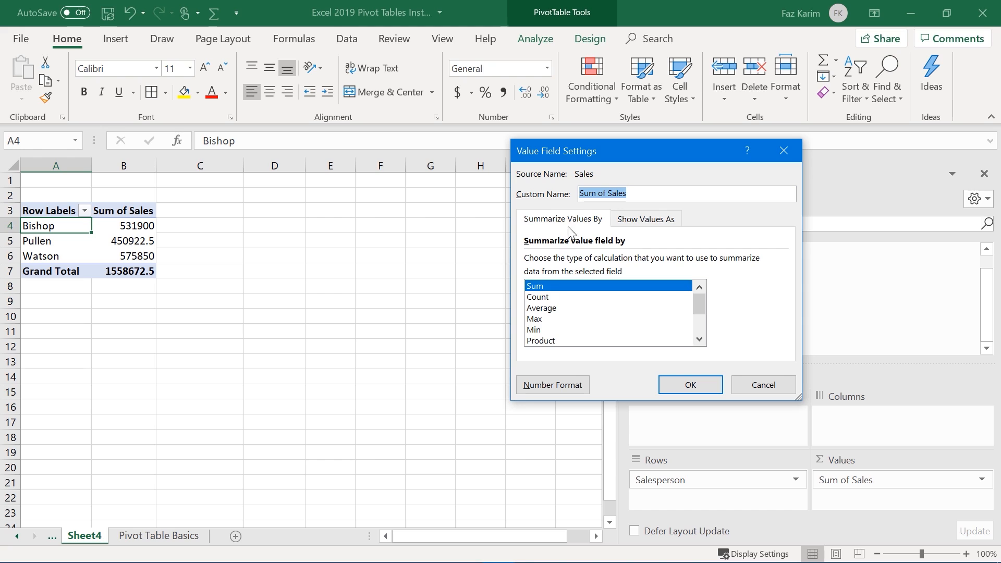
left_click(538, 308)
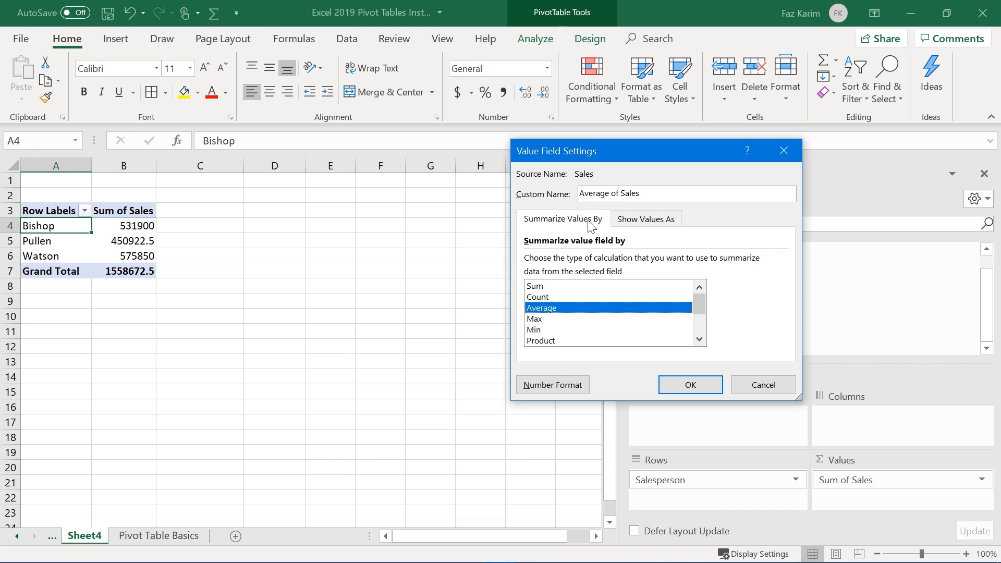
left_click(545, 319)
left_click(538, 328)
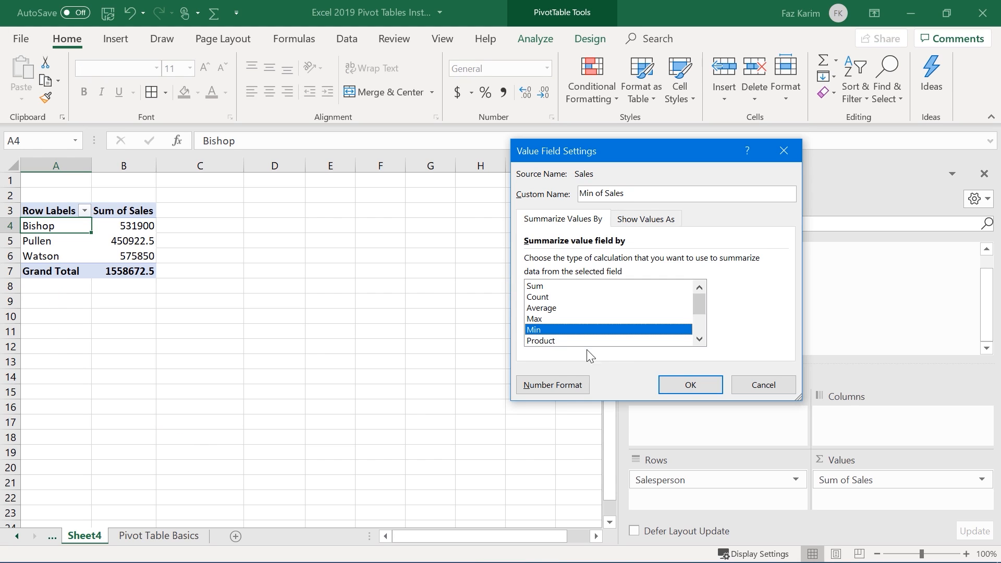
left_click(691, 385)
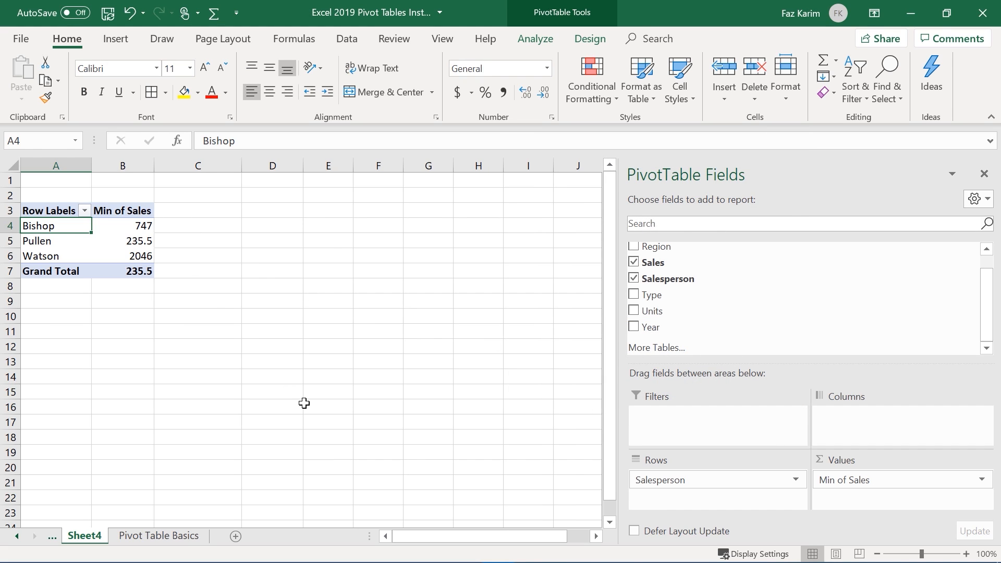
Set the Sales value field in the PivotTable back to being summarized by Sum
left_click(827, 480)
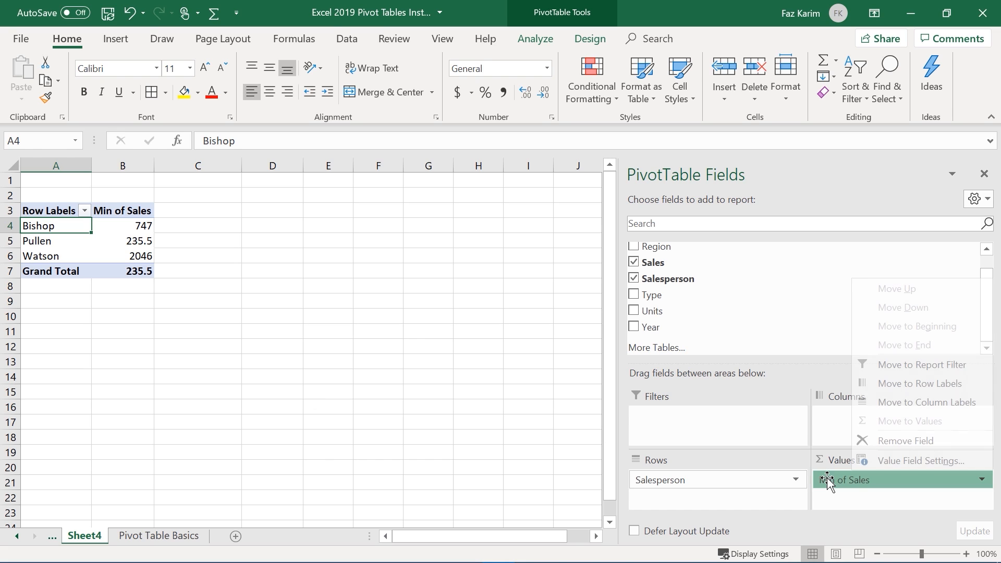
left_click(892, 462)
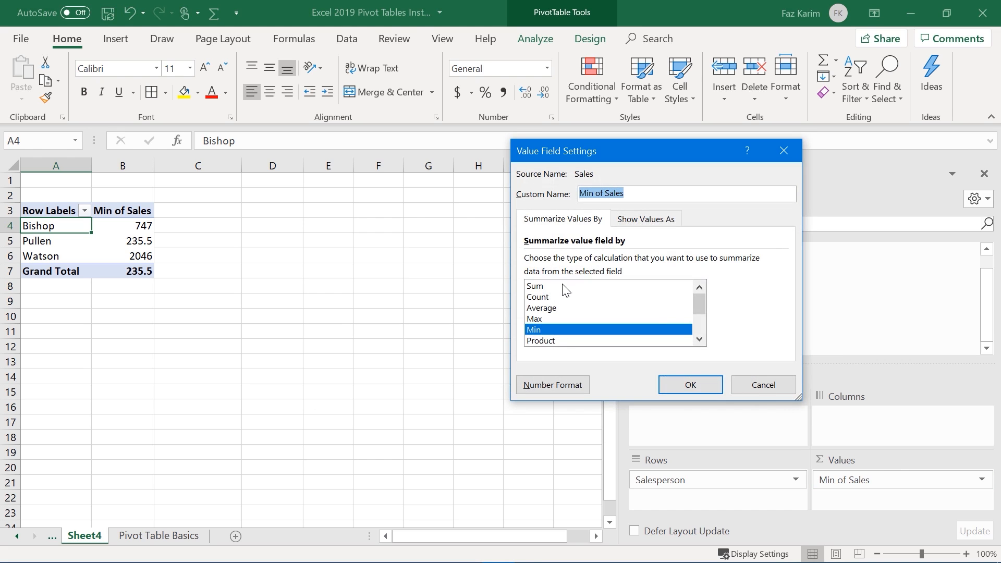
left_click(565, 287)
left_click(693, 384)
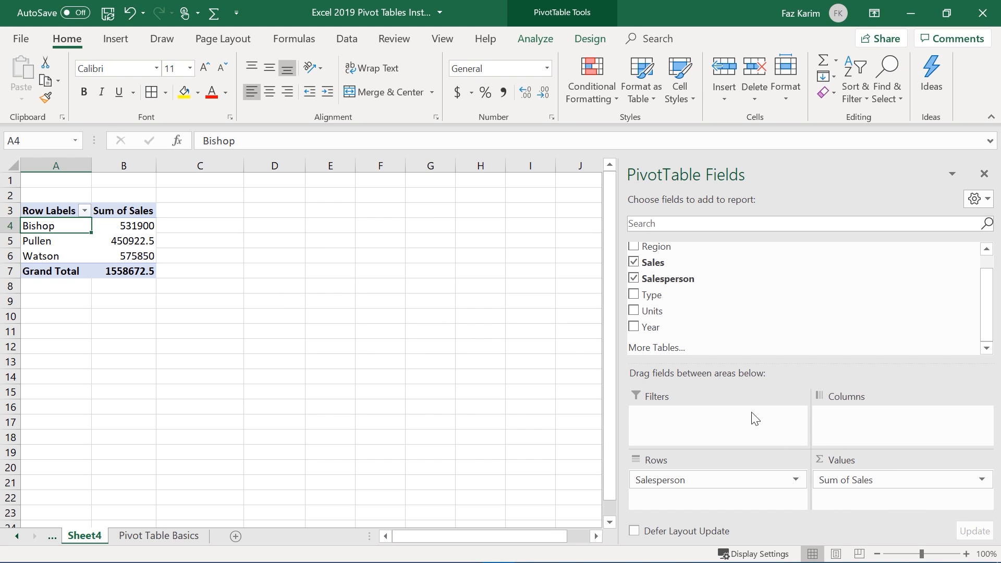
Sort the pivot table's salespeople by Sum of Sales from largest to smallest
left_click(145, 242)
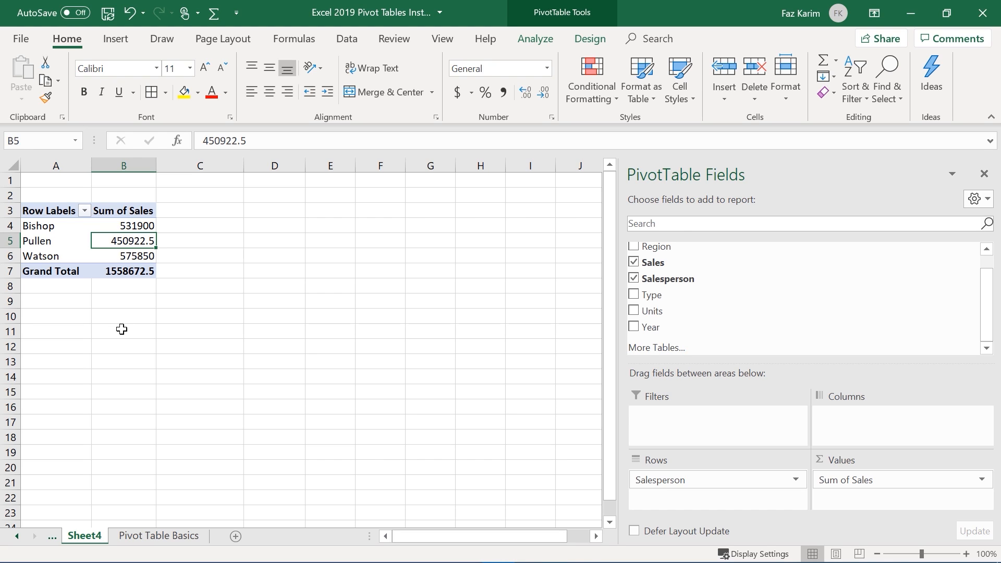
right_click(146, 243)
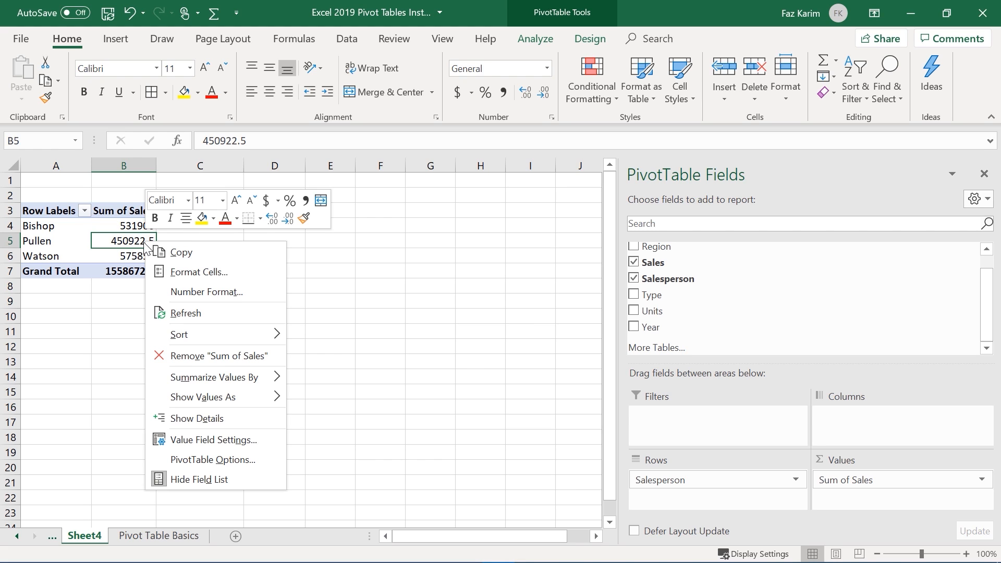
mouse_move(189, 334)
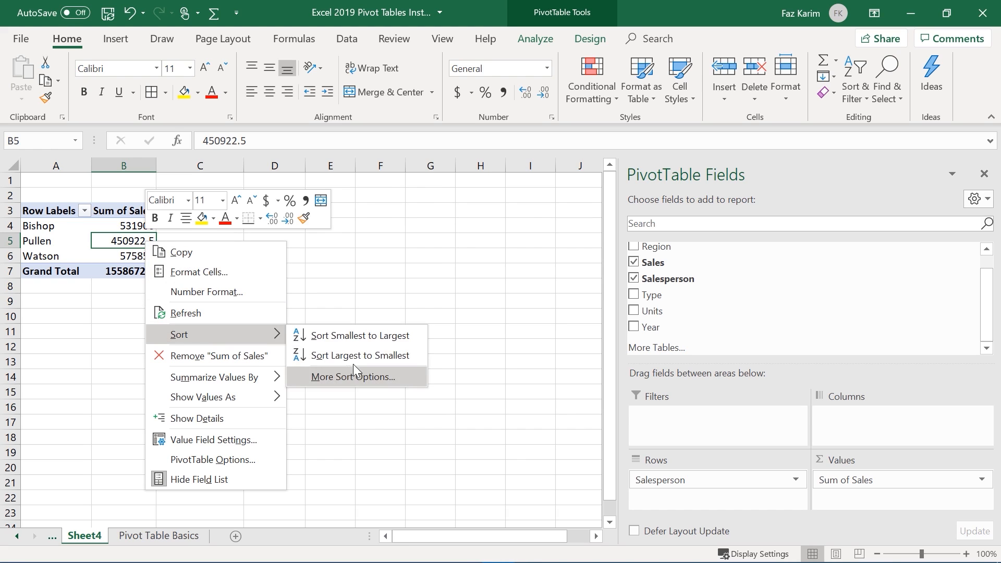
left_click(369, 362)
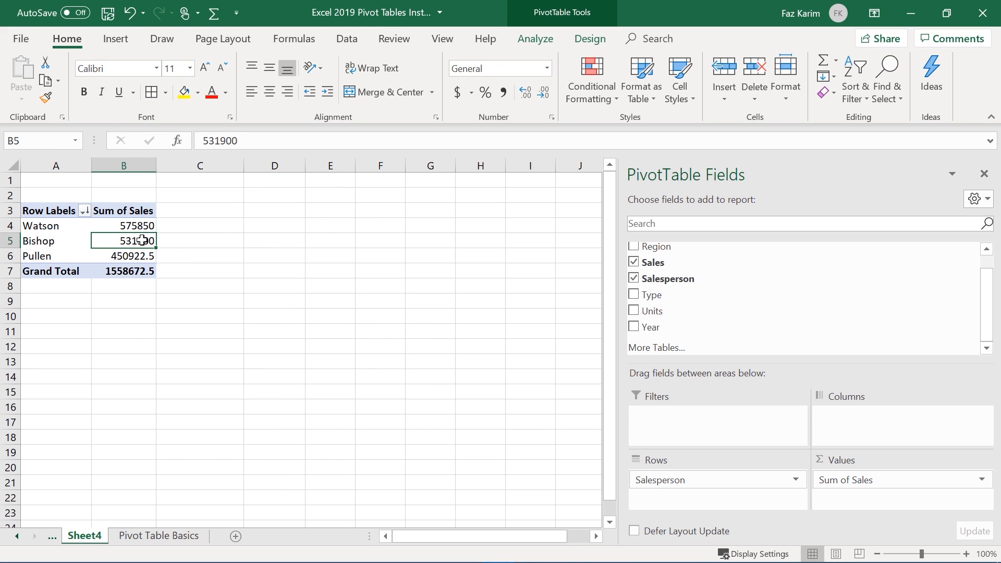
right_click(140, 239)
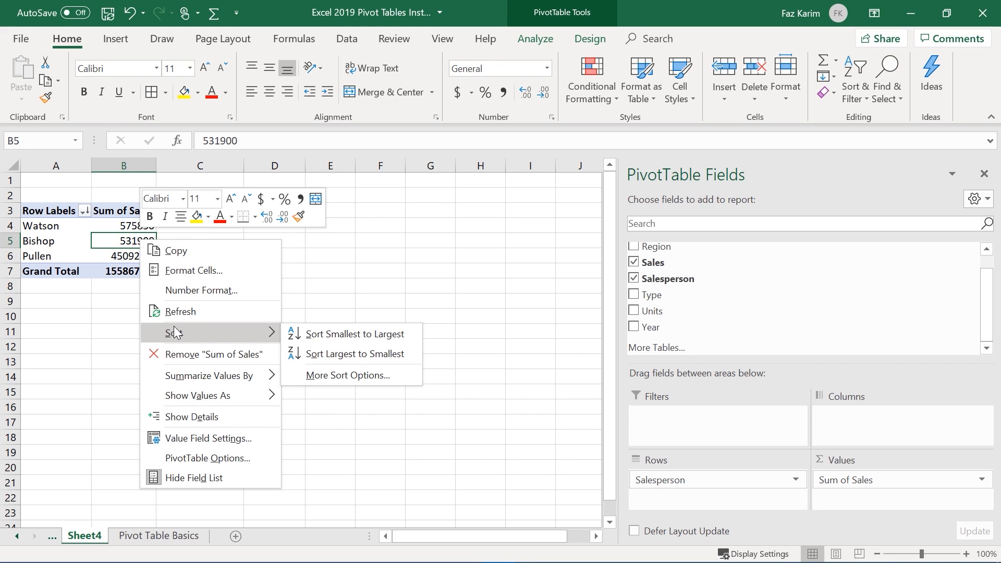
left_click(353, 310)
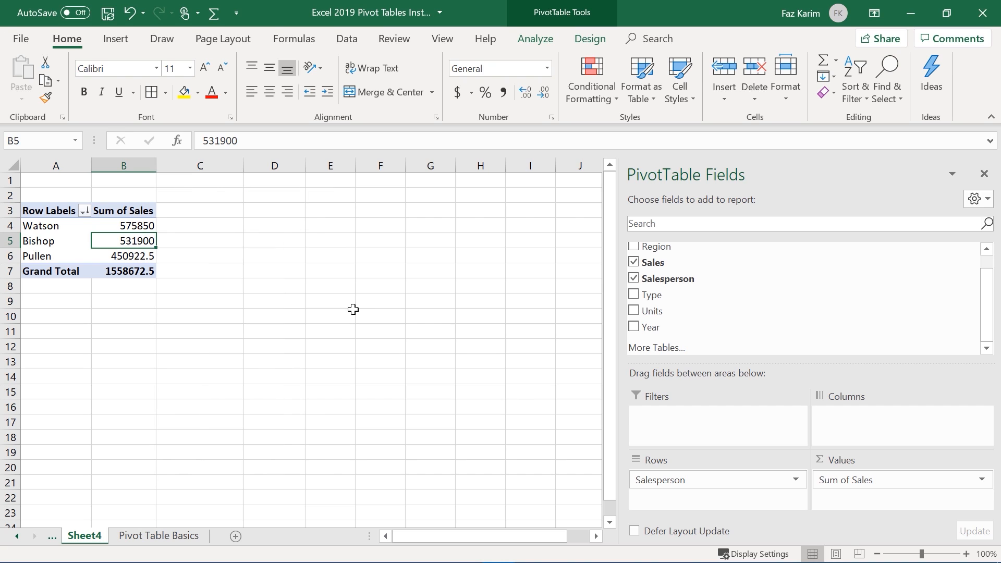
Examine the sorted Sum of Sales values of the three salespeople
left_click(142, 226)
left_click(142, 240)
left_click(144, 251)
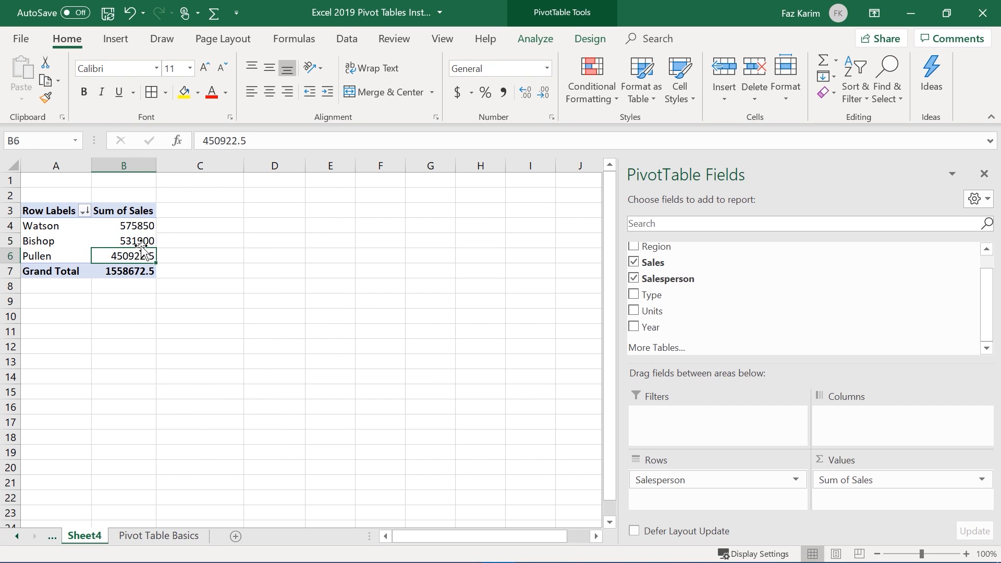
left_click(142, 241)
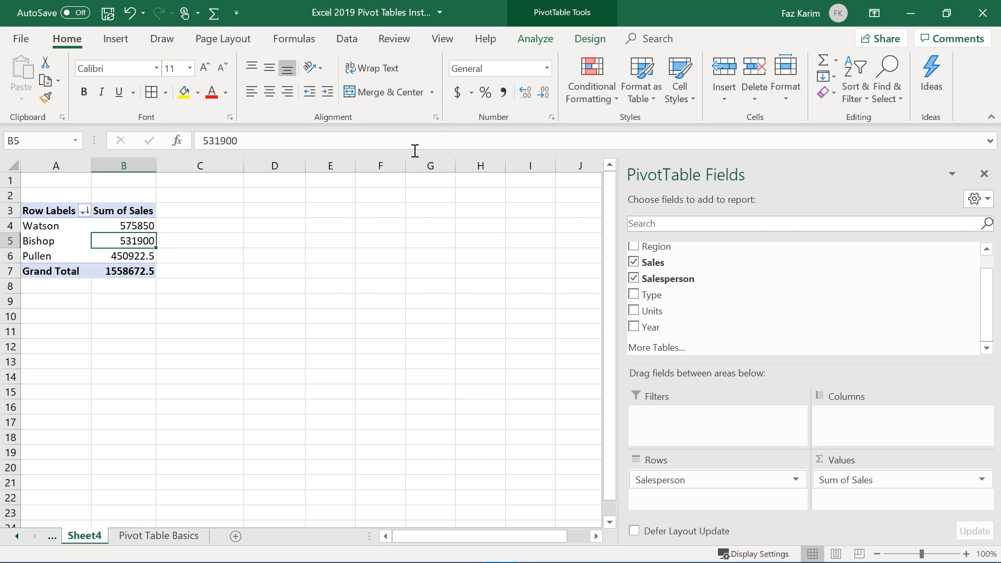
left_click(147, 225)
left_click(145, 240)
left_click(142, 255)
Format the Sum of Sales values as Currency with the $ symbol, two decimal places and negative numbers in red parentheses
left_click(142, 239)
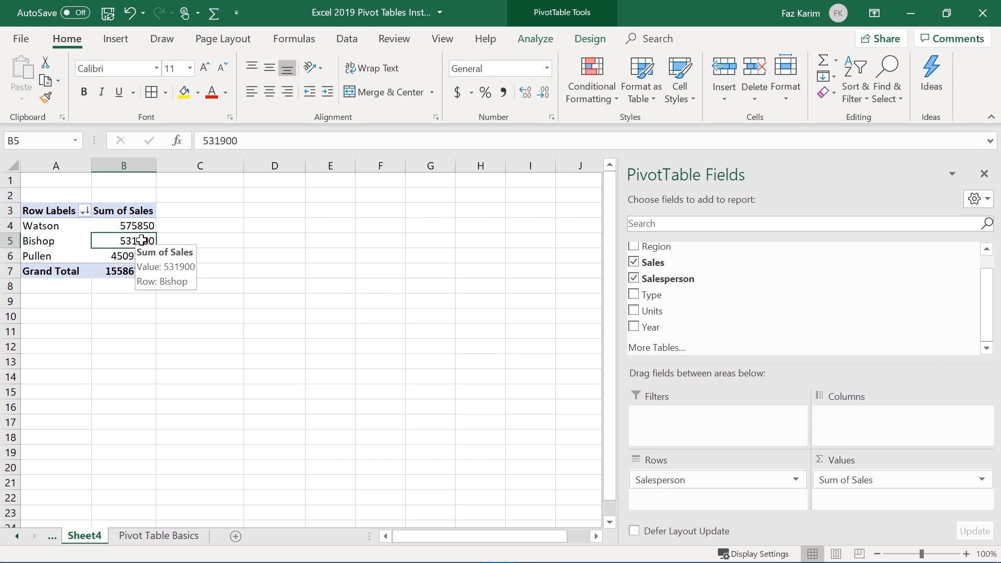
right_click(143, 241)
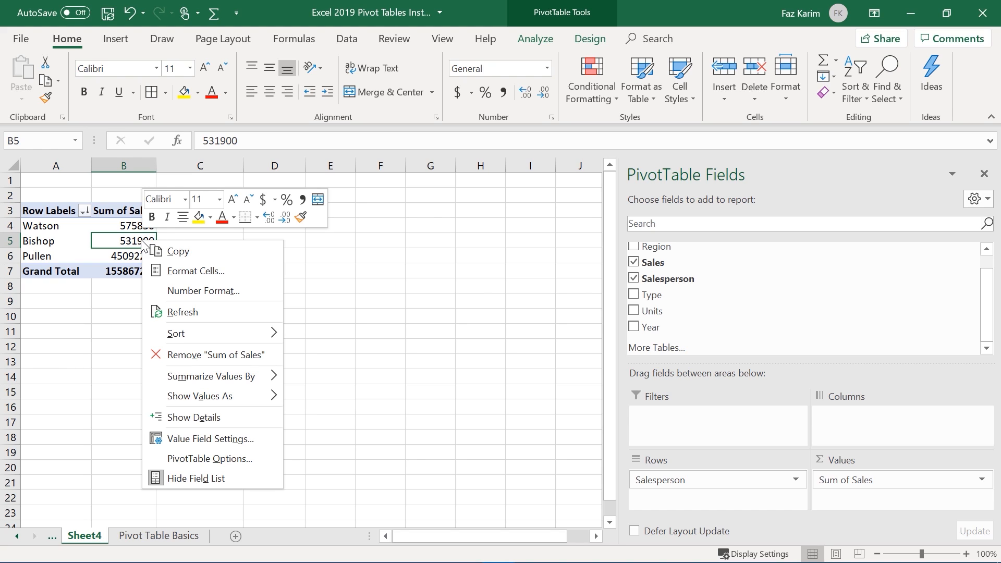
left_click(185, 291)
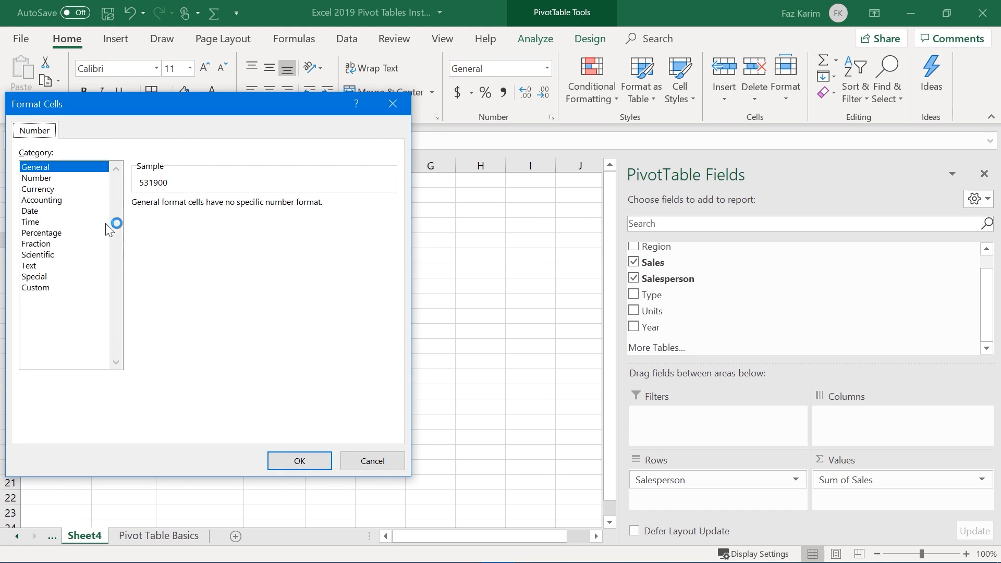
left_click(54, 189)
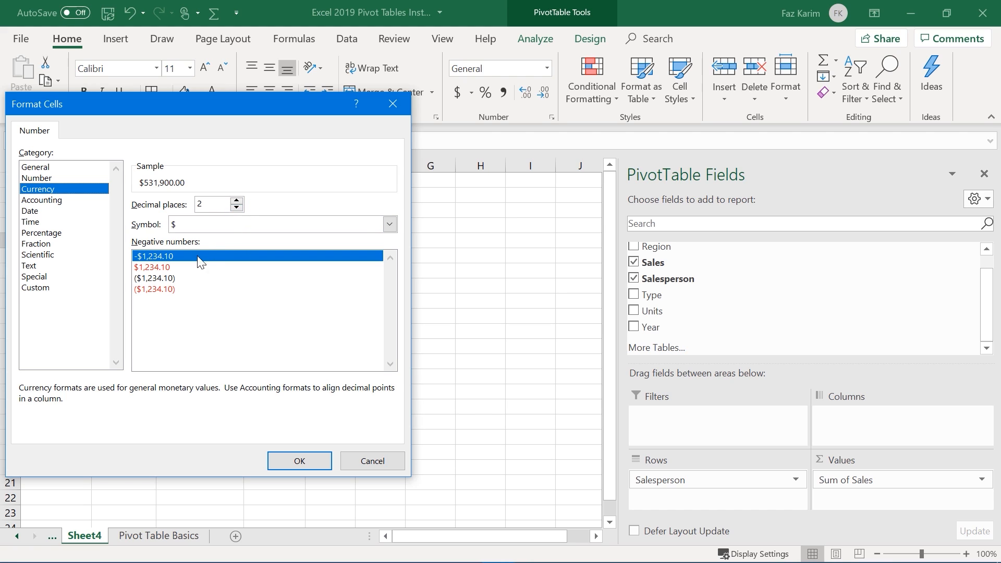
left_click(156, 268)
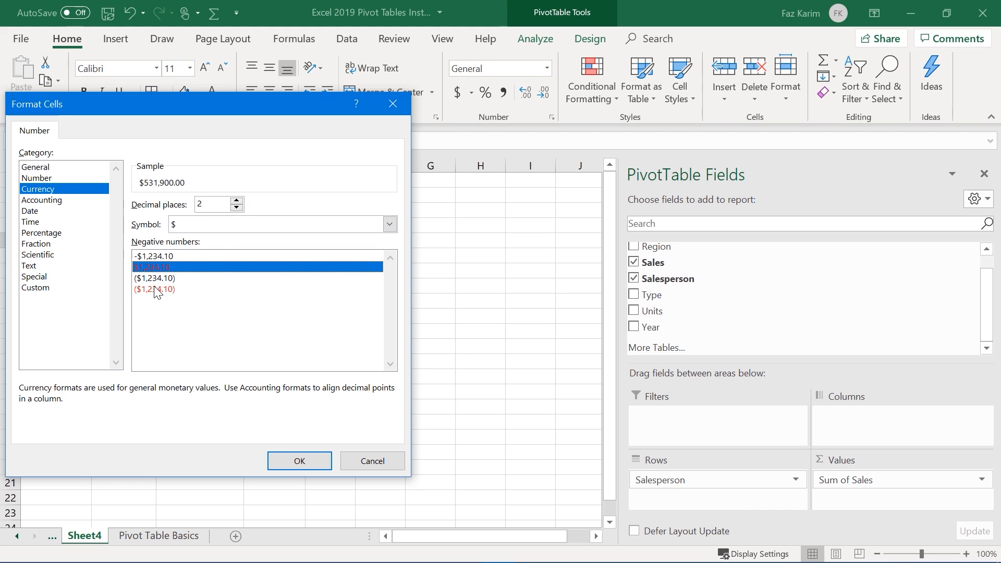
left_click(156, 290)
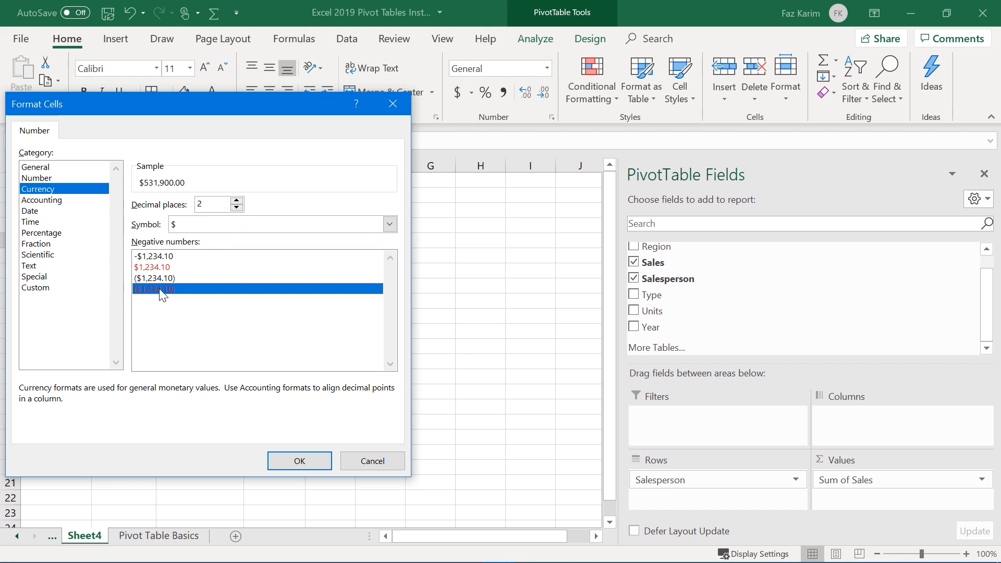
left_click(299, 460)
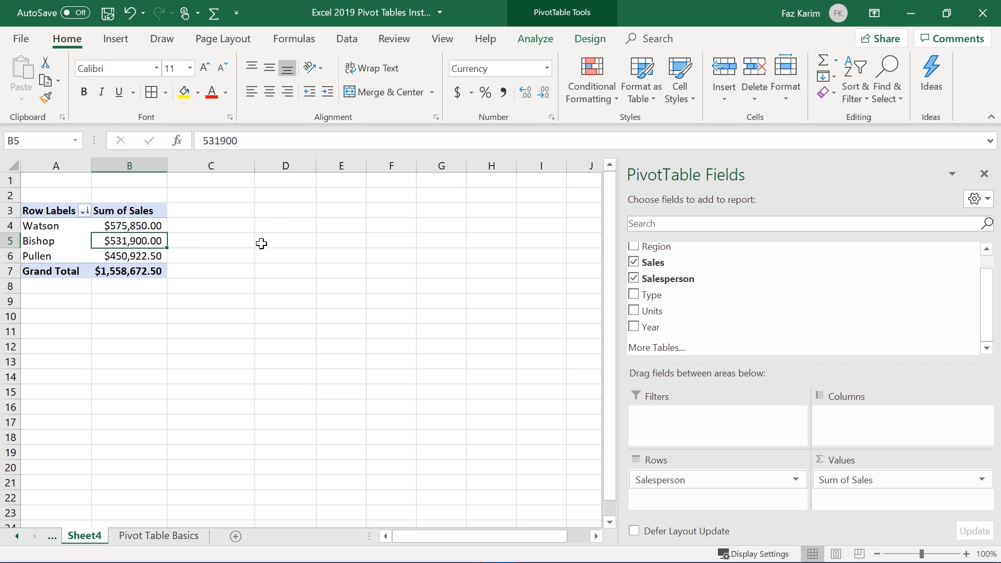
right_click(137, 241)
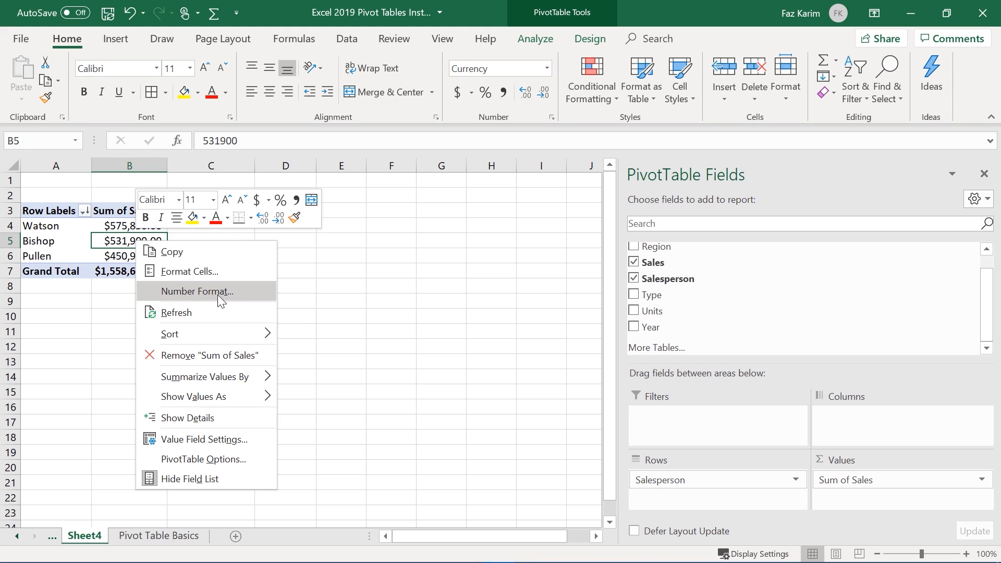
left_click(258, 292)
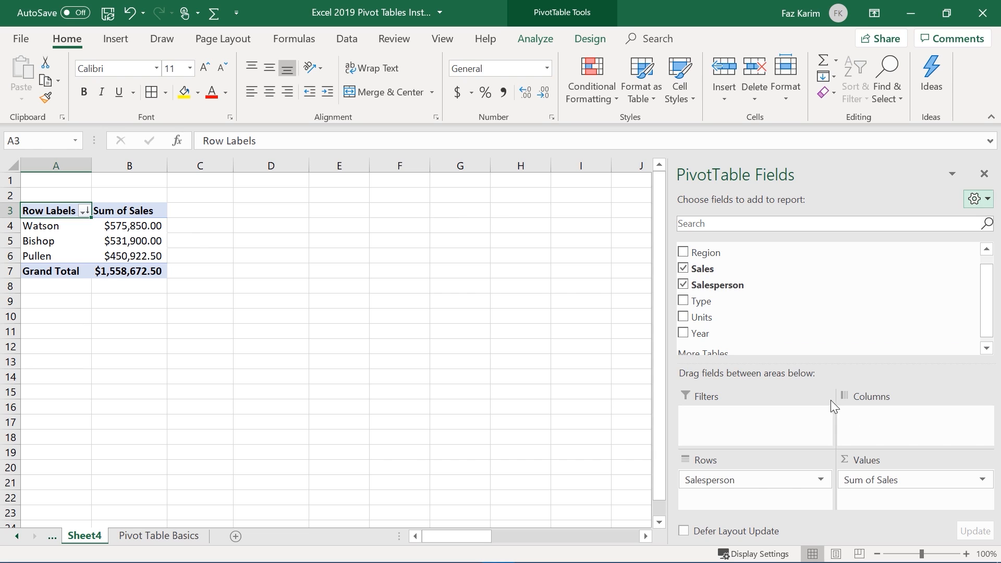
Add the Year field to the pivot table's Columns area
left_click_drag(702, 338, 871, 441)
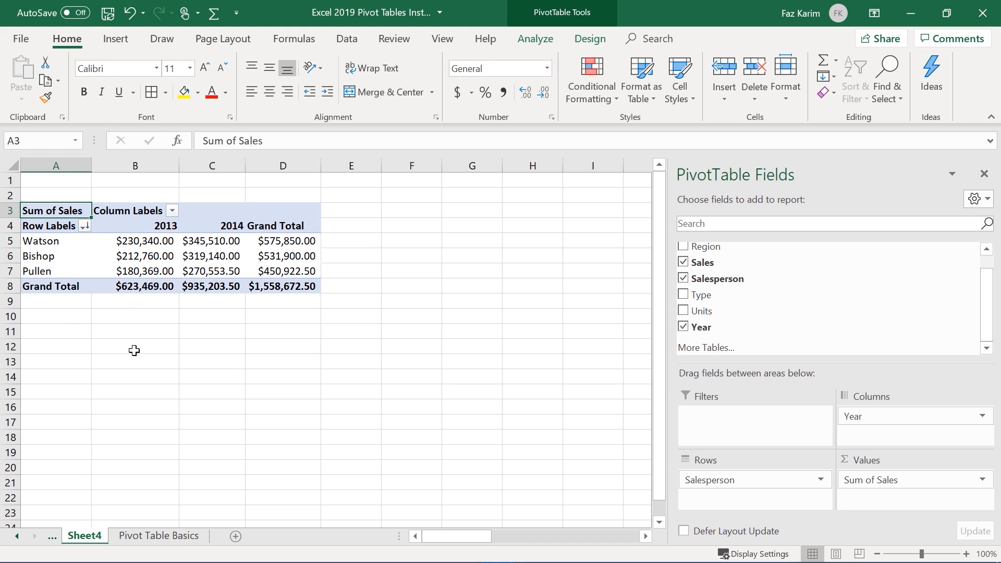
Try the Salesperson field as a report filter, view its filter choices, and return the field to the Rows area
left_click_drag(750, 282, 758, 420)
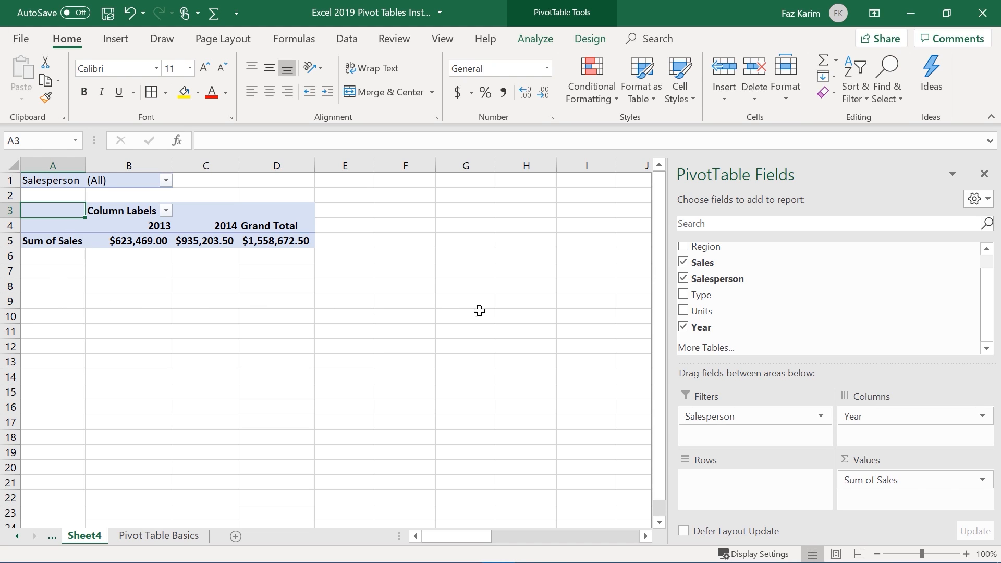
left_click(165, 180)
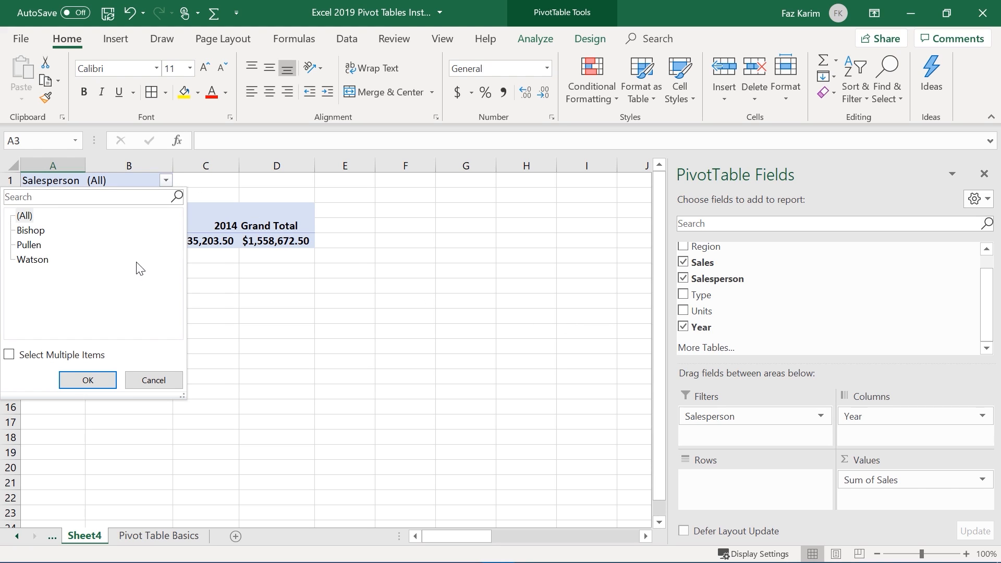
left_click(165, 377)
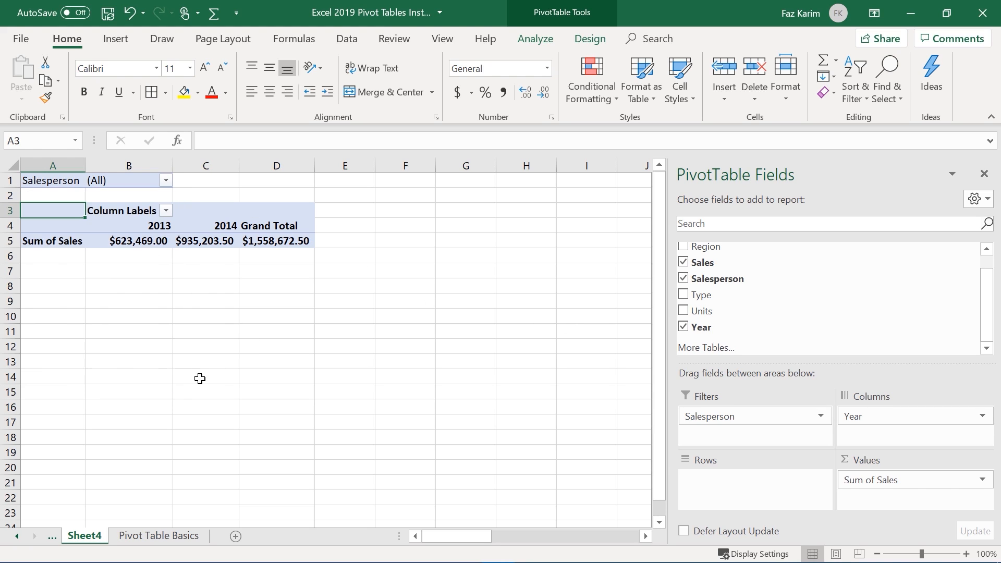
left_click_drag(704, 415, 679, 470)
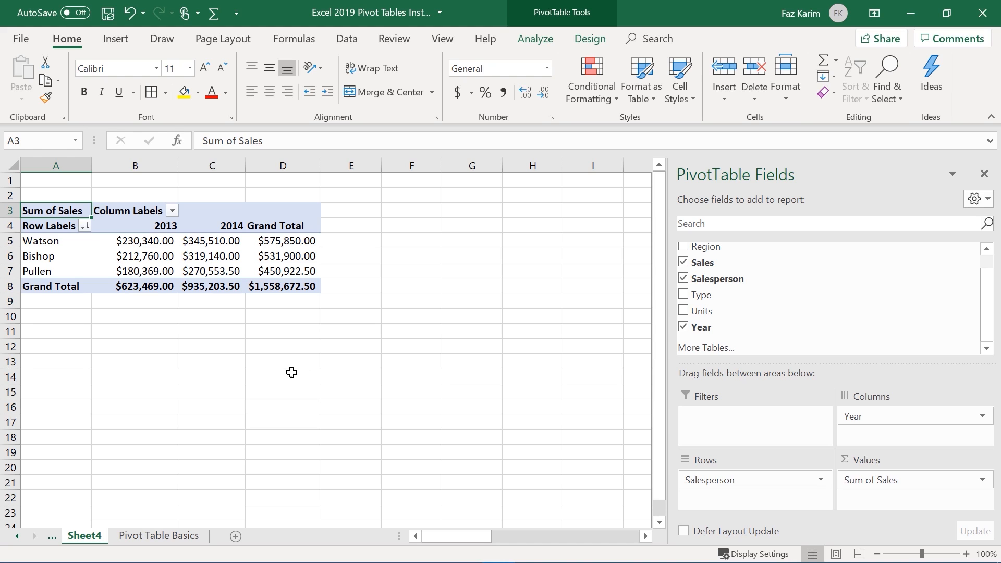
left_click(84, 230)
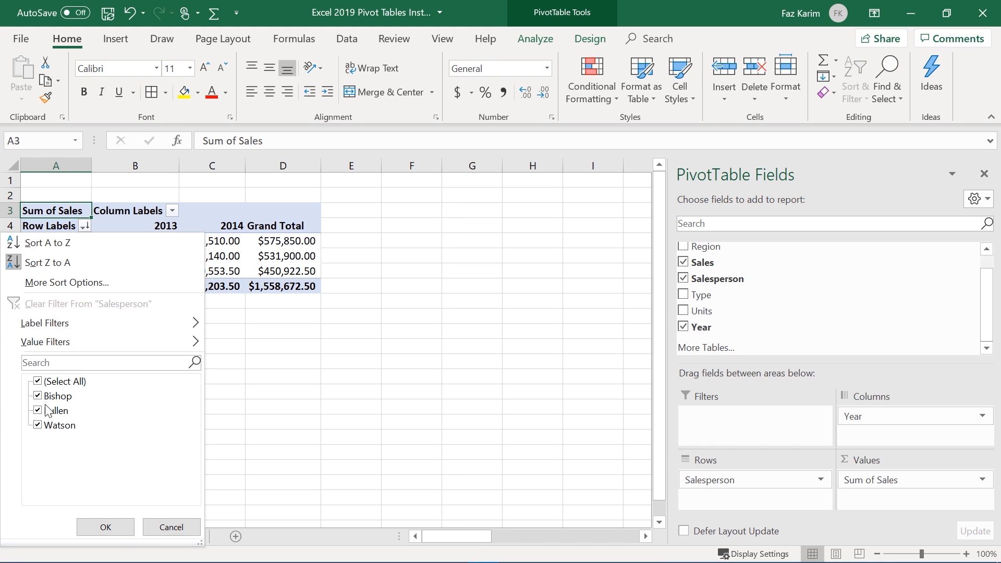
left_click(171, 211)
left_click(173, 210)
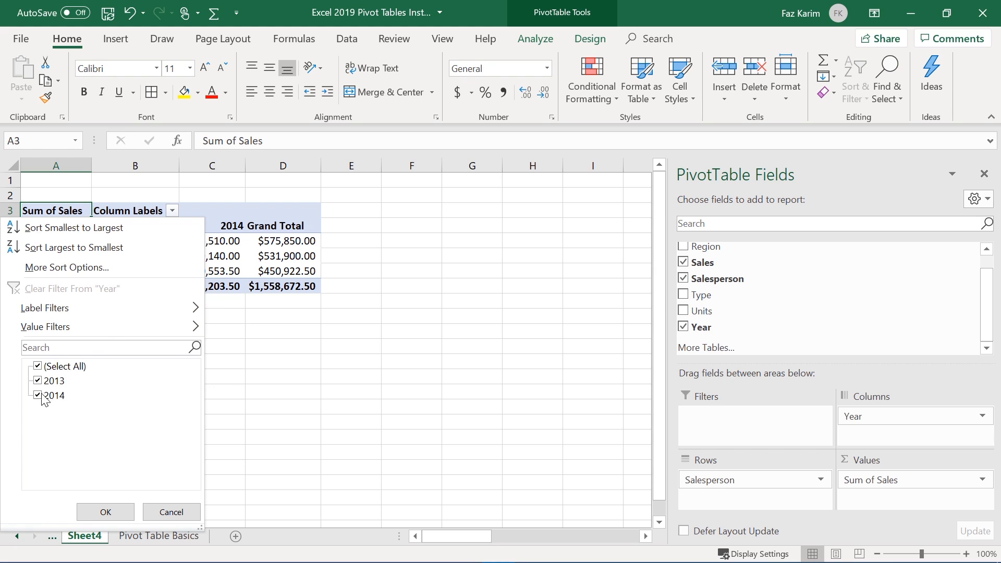
left_click(174, 513)
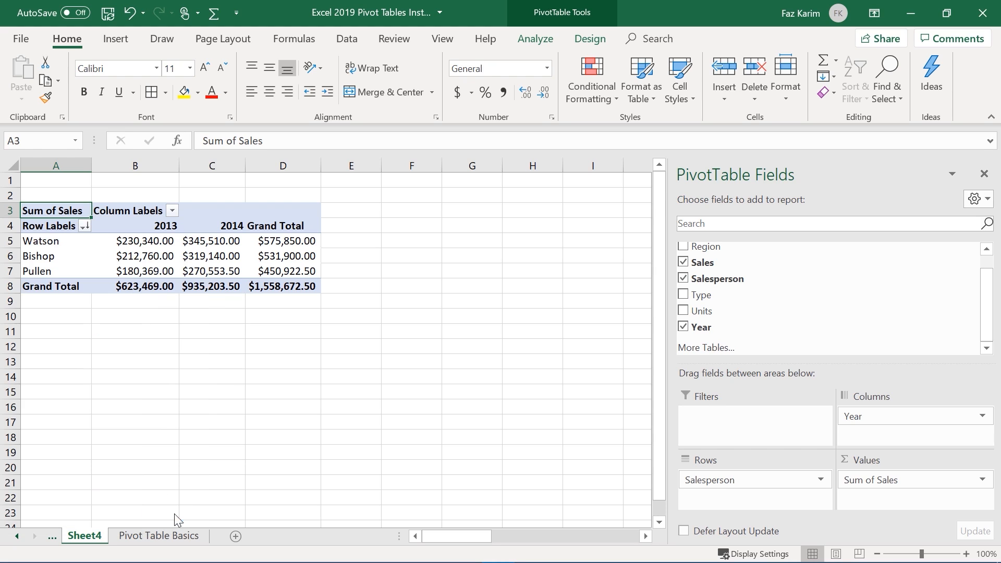
Filter the pivot table's row labels to only the first salesperson in the alphabetical list
left_click(84, 226)
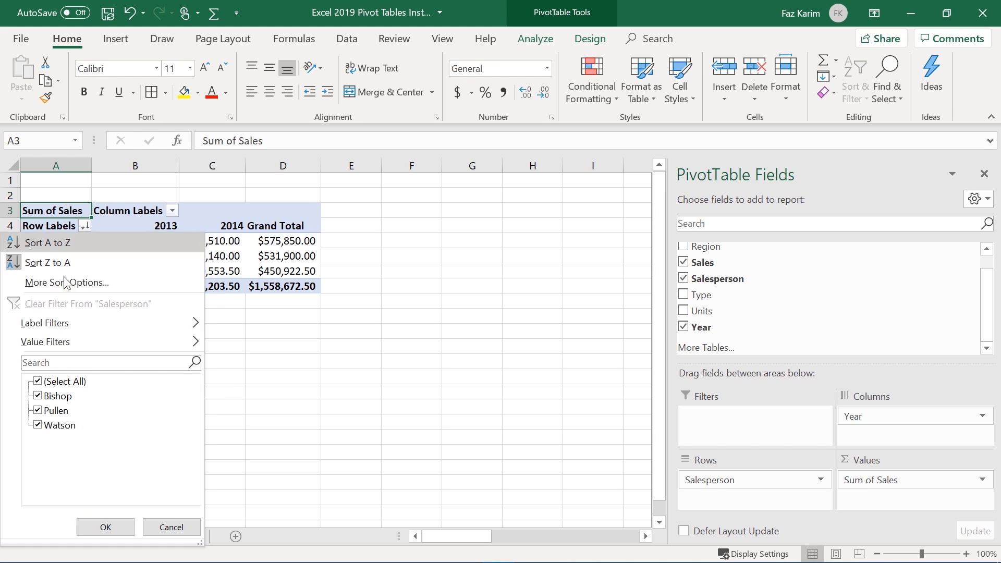
left_click(47, 384)
left_click(46, 398)
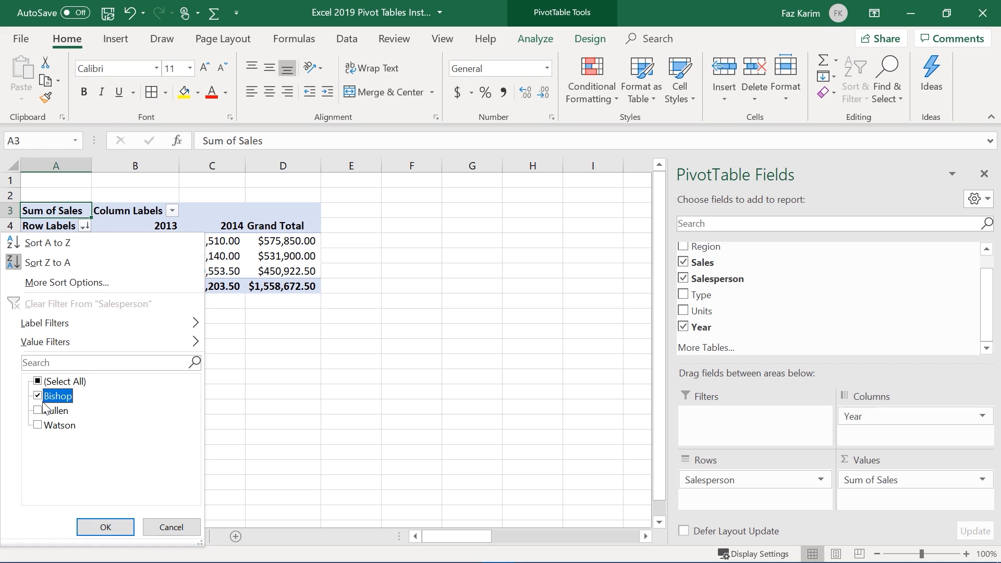
left_click(106, 527)
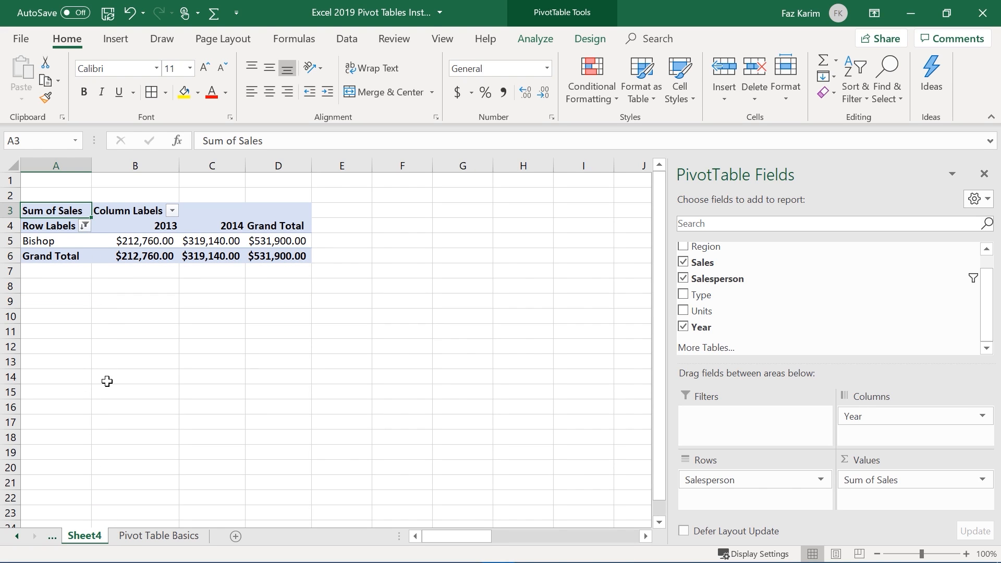
Filter the pivot table's column labels to only the year 2013
left_click(172, 211)
left_click(39, 367)
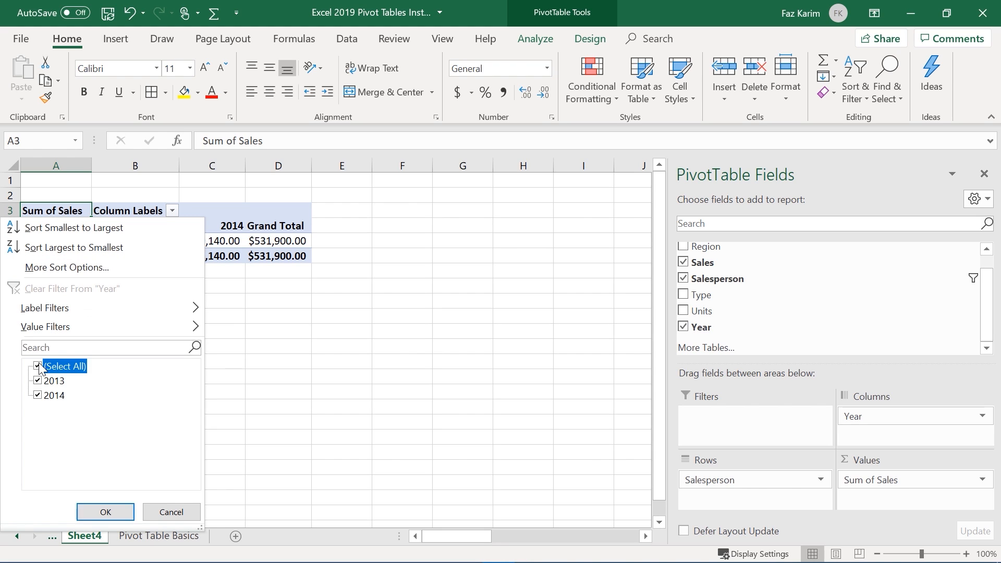
left_click(39, 381)
left_click(101, 512)
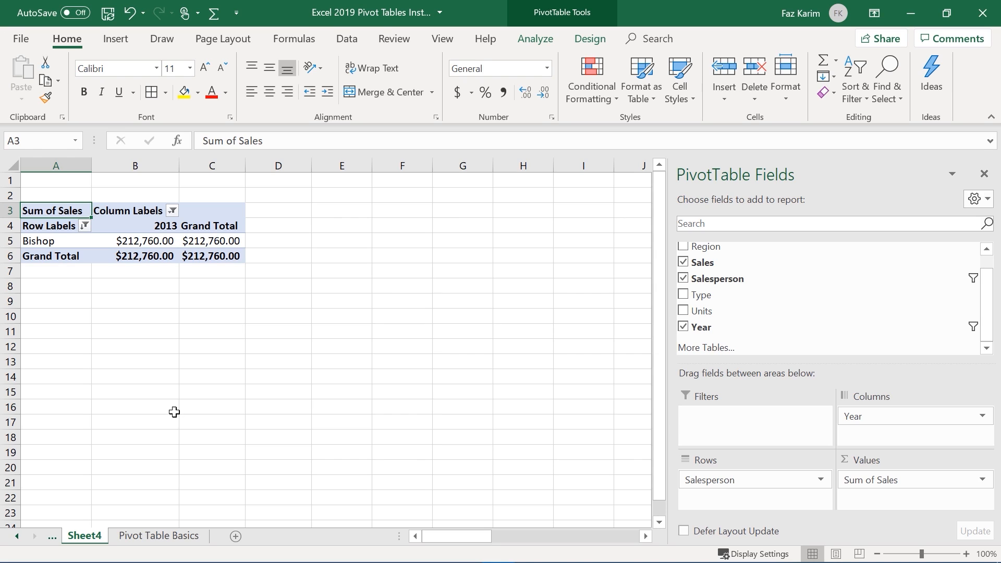
Clear the Salesperson filter and reselect all years in the column label filter
left_click(85, 225)
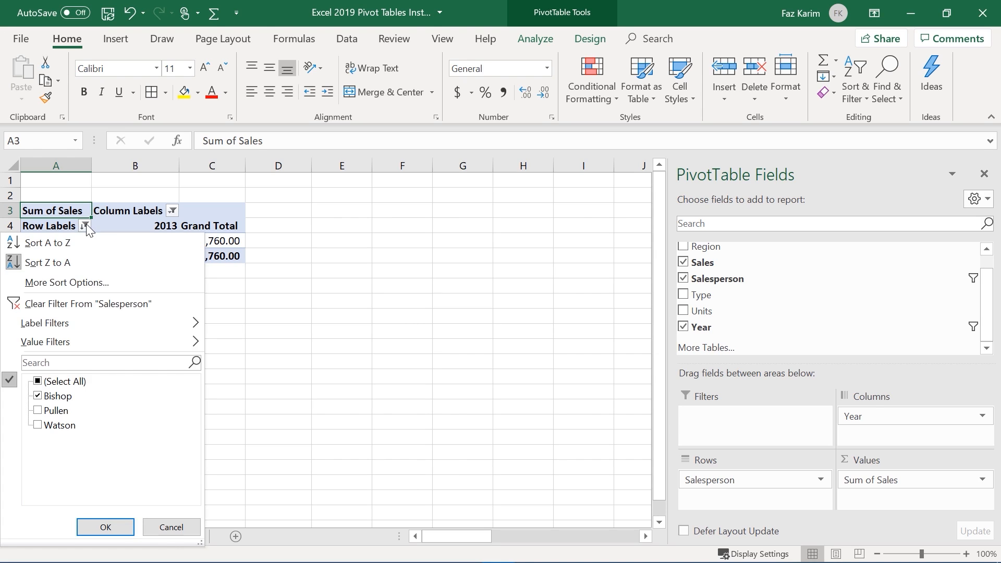
left_click(77, 305)
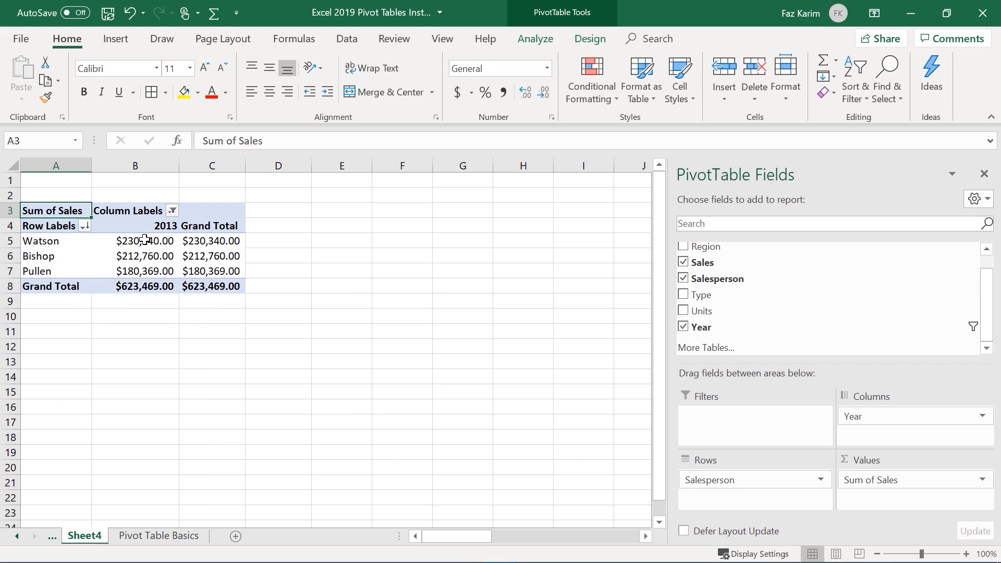
left_click(172, 210)
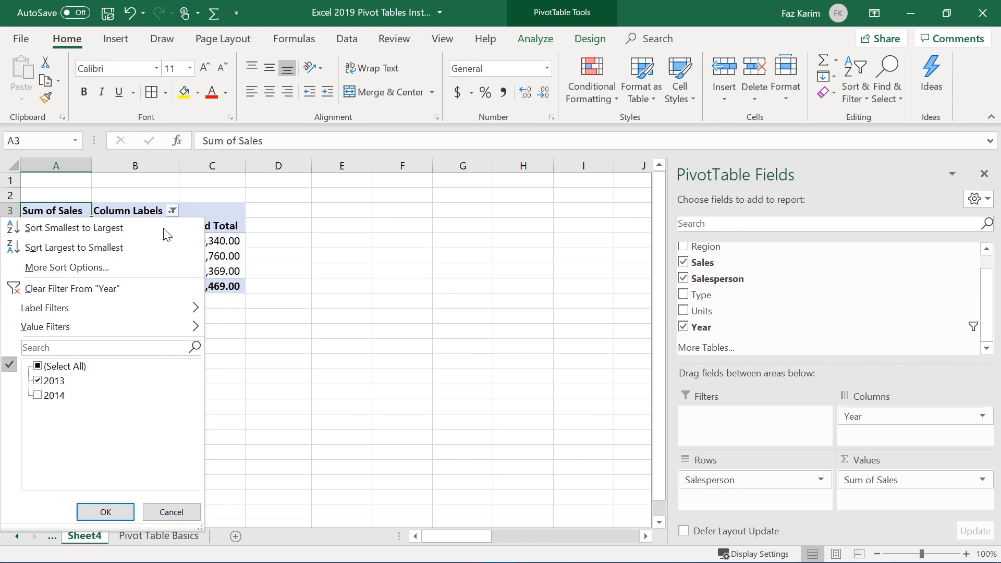
left_click(40, 367)
left_click(39, 367)
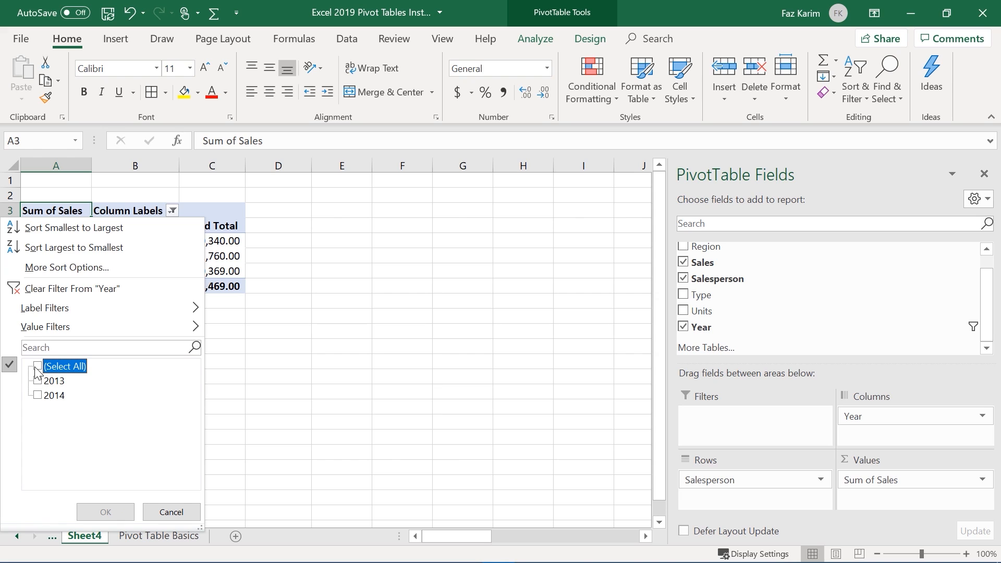
left_click(39, 367)
left_click(86, 509)
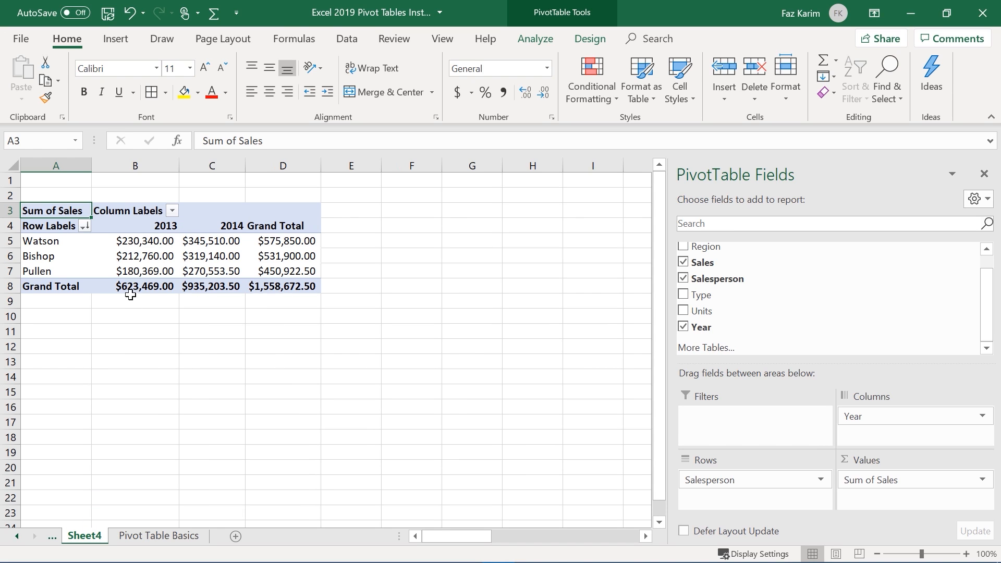
Insert slicers for Salesperson and Year, and place them side by side on the empty cells beside the pivot table
left_click(135, 256)
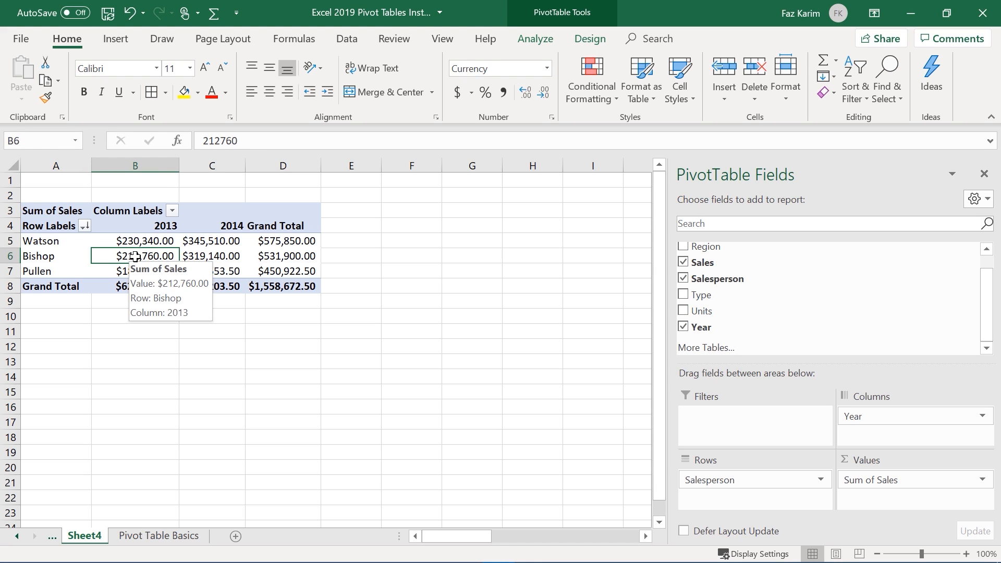
left_click(533, 40)
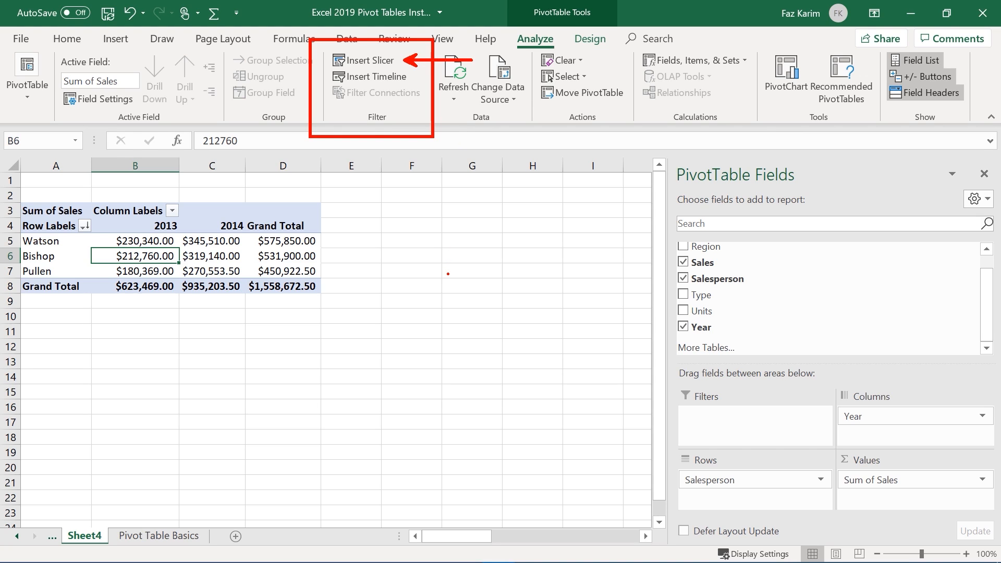
left_click(343, 60)
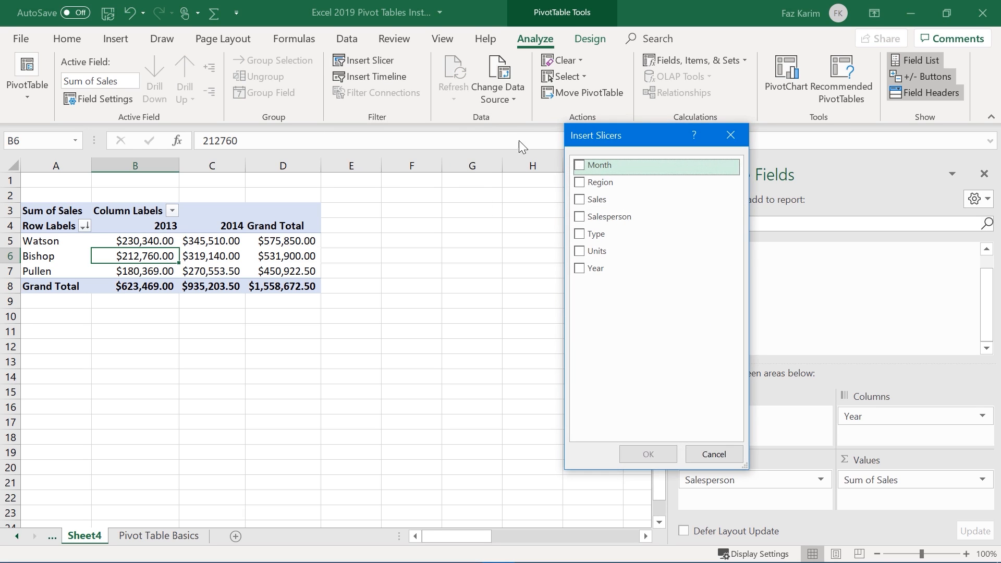
left_click(580, 217)
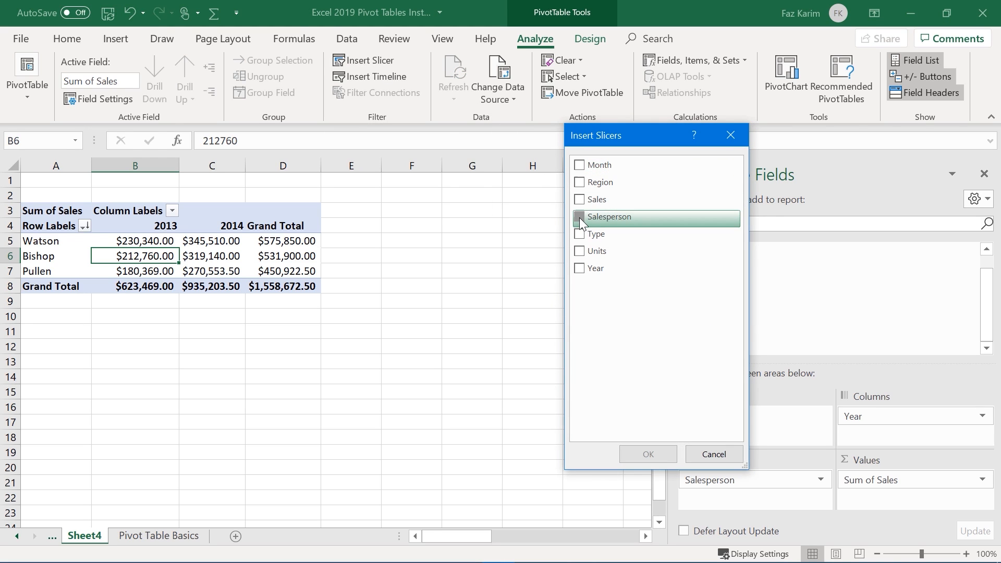
left_click(581, 269)
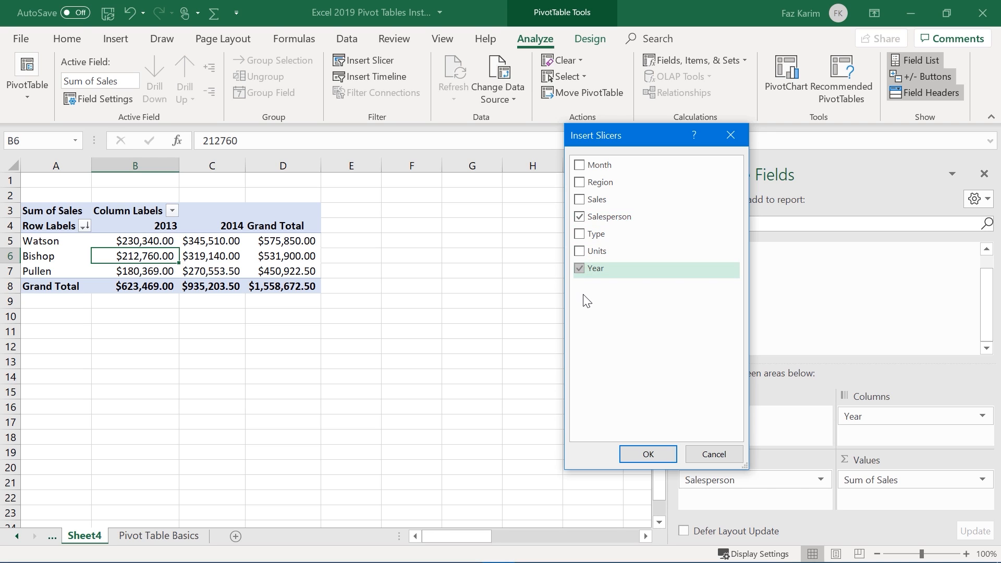
left_click(648, 454)
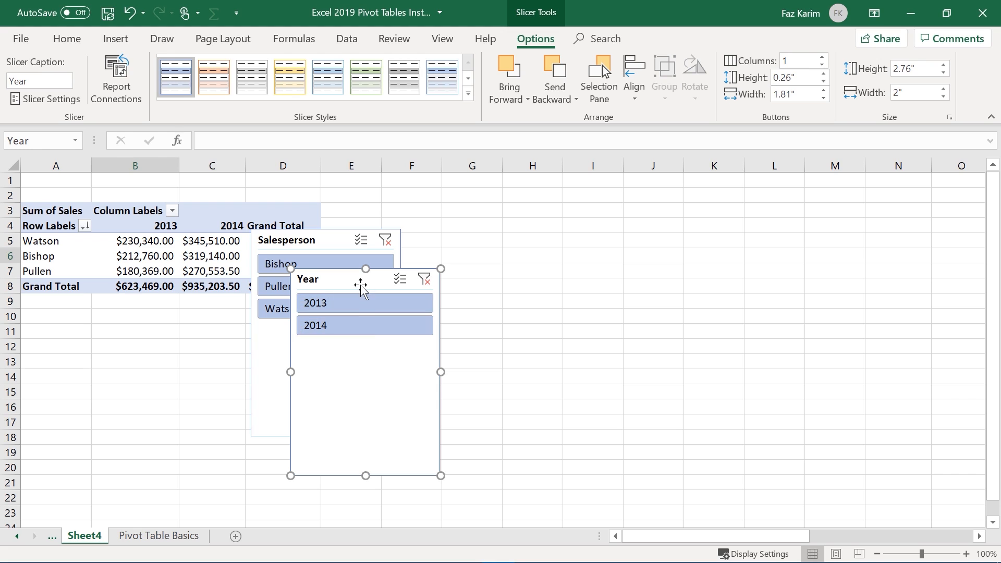
left_click_drag(357, 279, 726, 203)
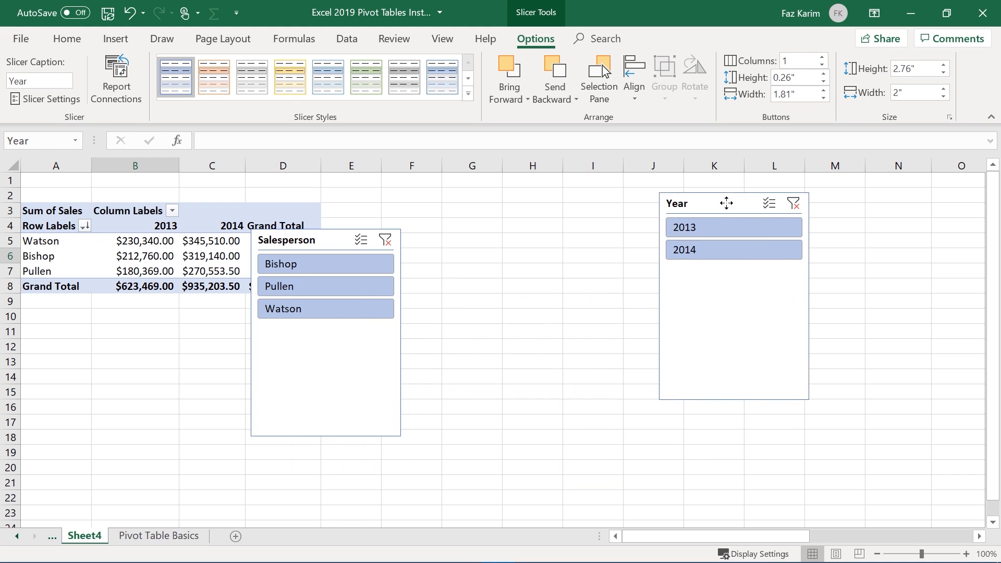
left_click_drag(329, 237, 574, 200)
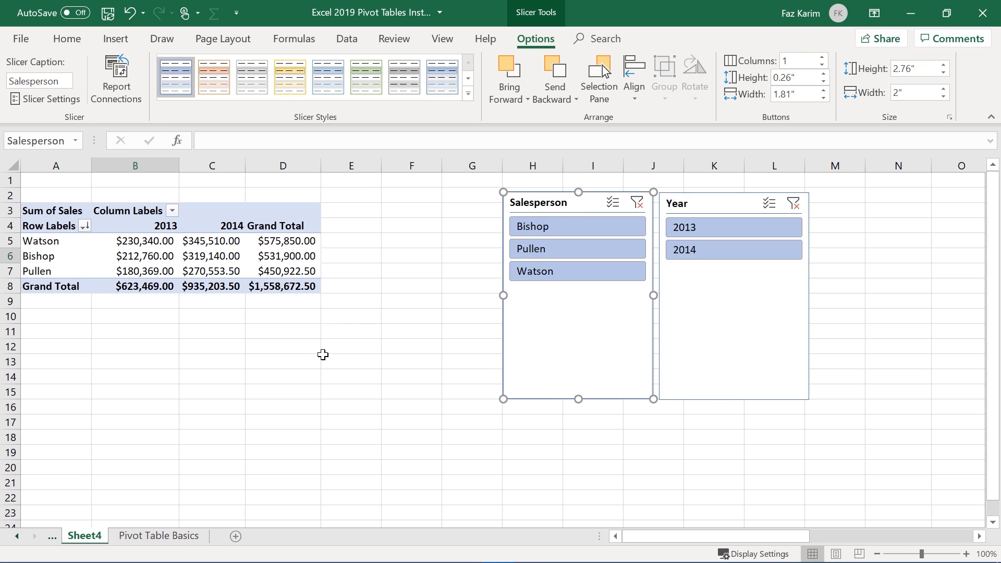
Use the slicers to filter the pivot table to the first two listed salespeople and 2013, and clear both slicer filters
left_click(557, 226)
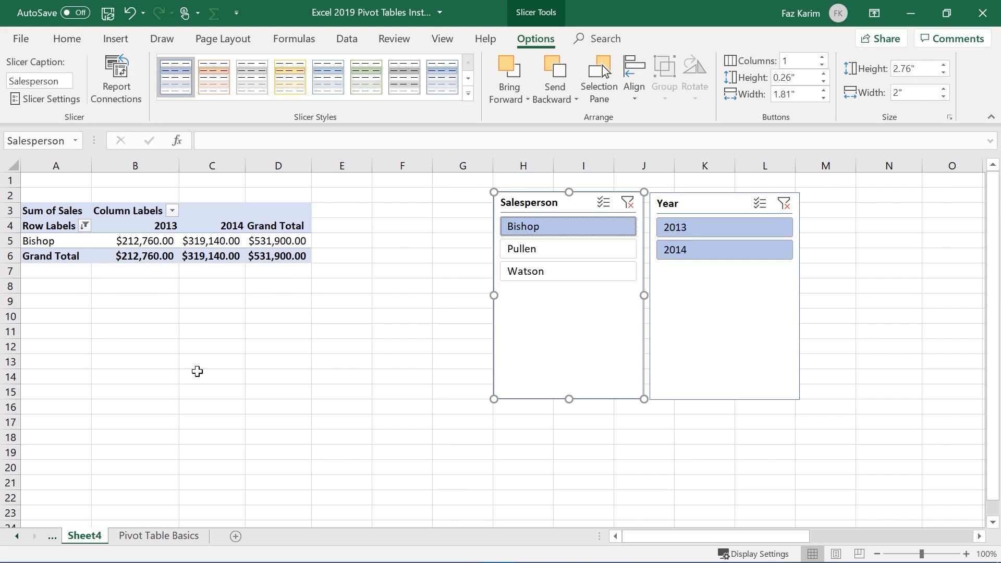
left_click(603, 204)
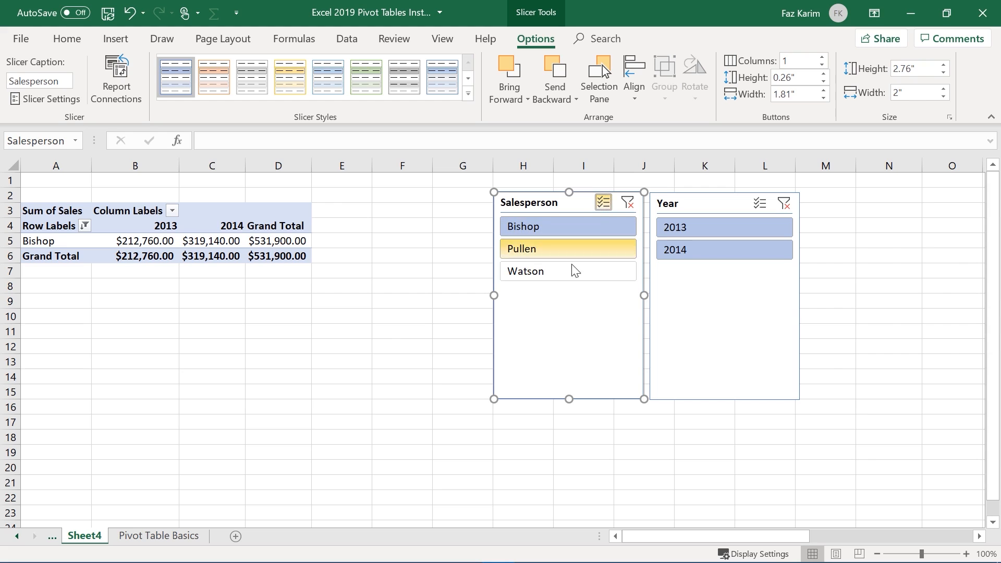
left_click(572, 251)
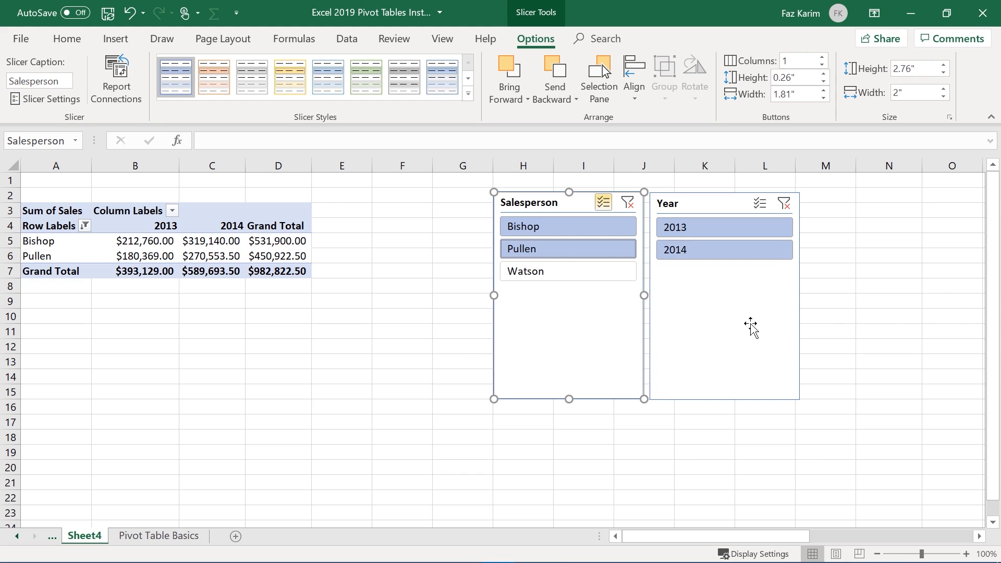
left_click(745, 230)
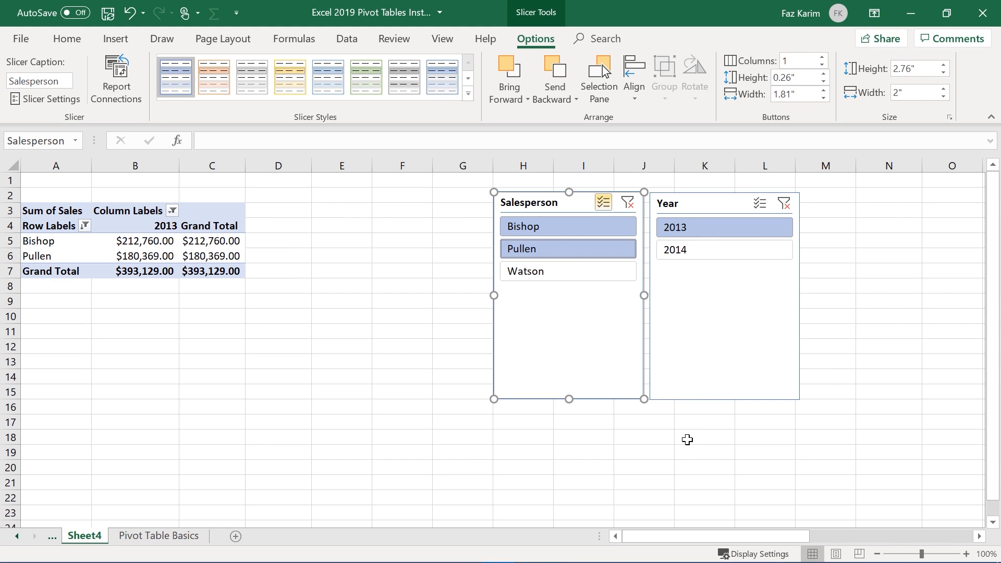
left_click(627, 203)
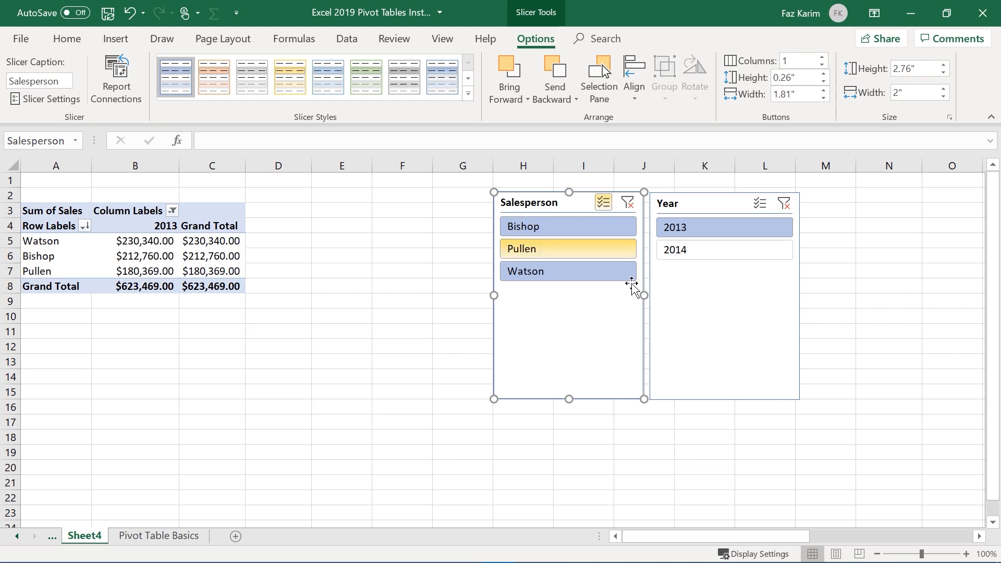
left_click(784, 203)
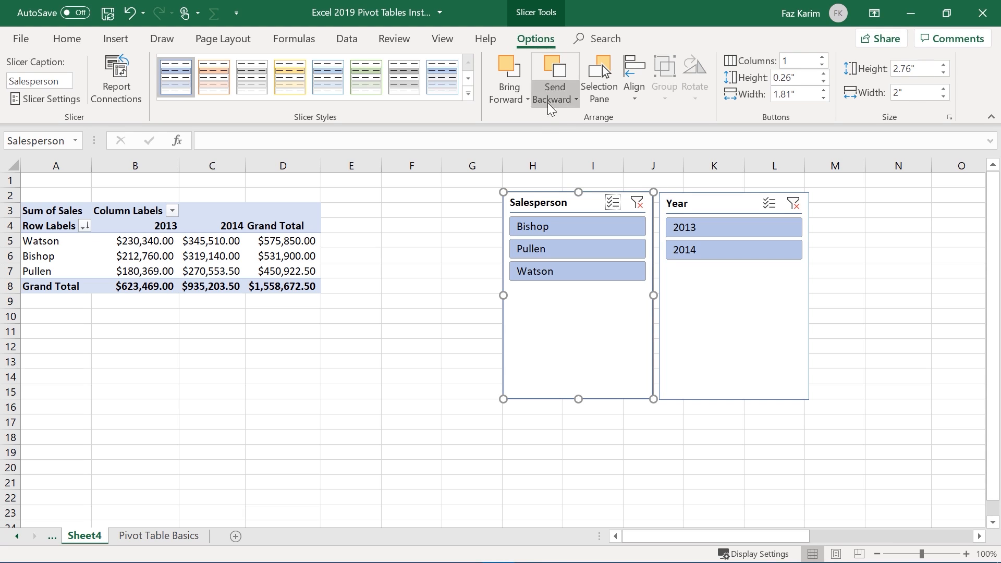
Widen the gap between the two slicers and change the Salesperson slicer's caption to "Salesperson Filter"
left_click_drag(554, 203, 528, 204)
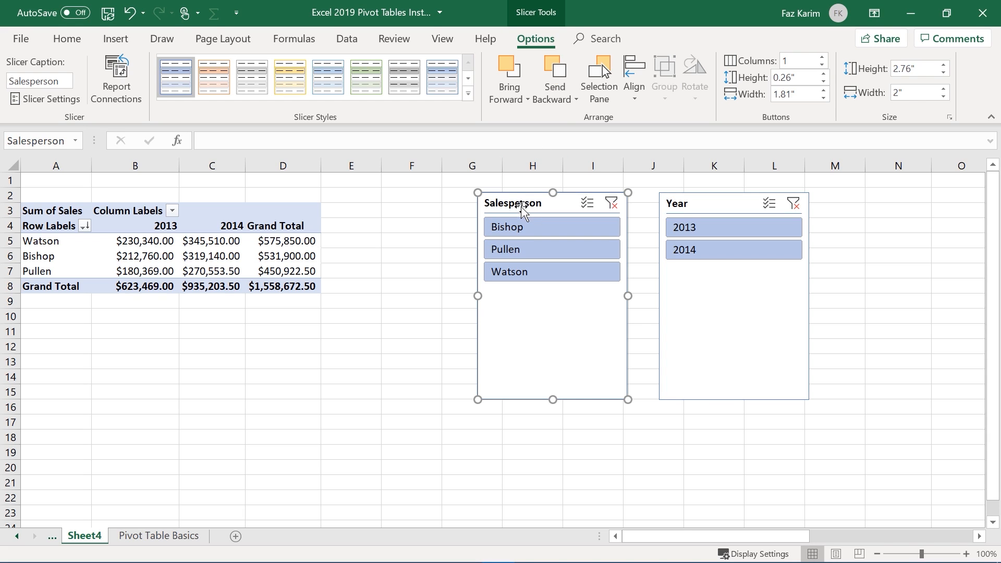
double_click(62, 82)
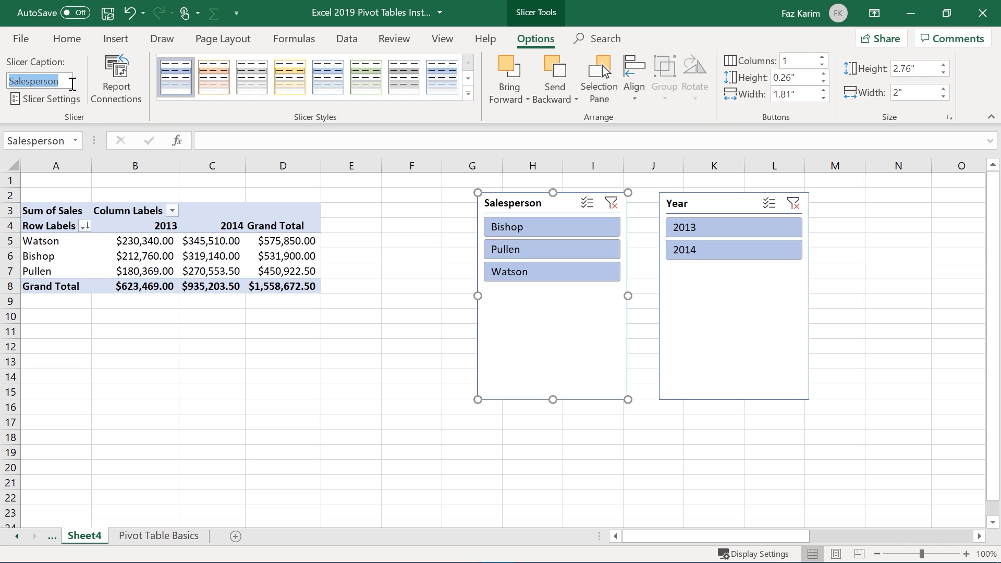
left_click(72, 83)
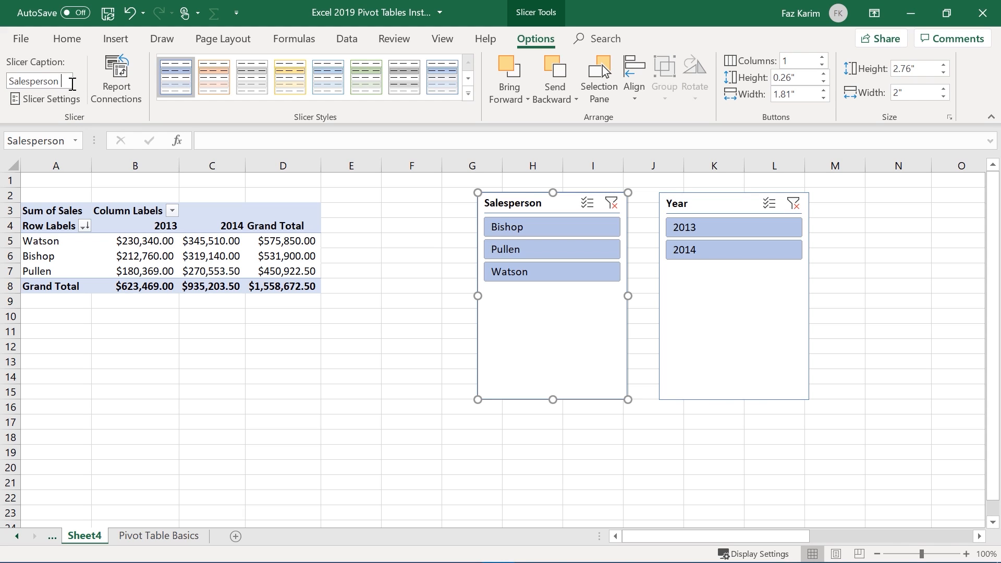
type("Filtwe")
type("r")
key("Return")
Change the Year slicer's caption to "Year Filter"
left_click(701, 348)
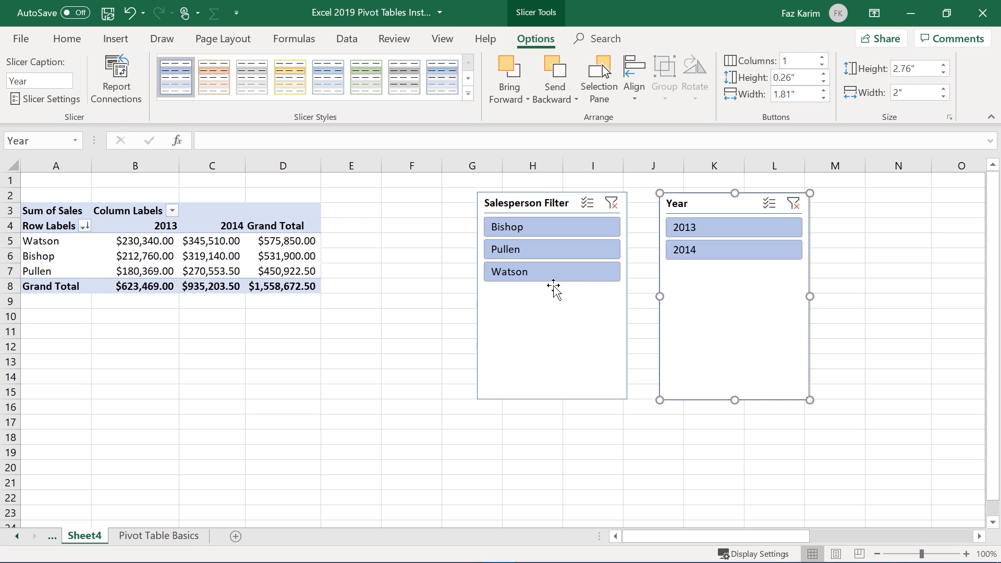
left_click(53, 79)
key("Return")
Select both slicers together, try their buttons in three columns, and settle on two columns
left_click(523, 366, "ctrl")
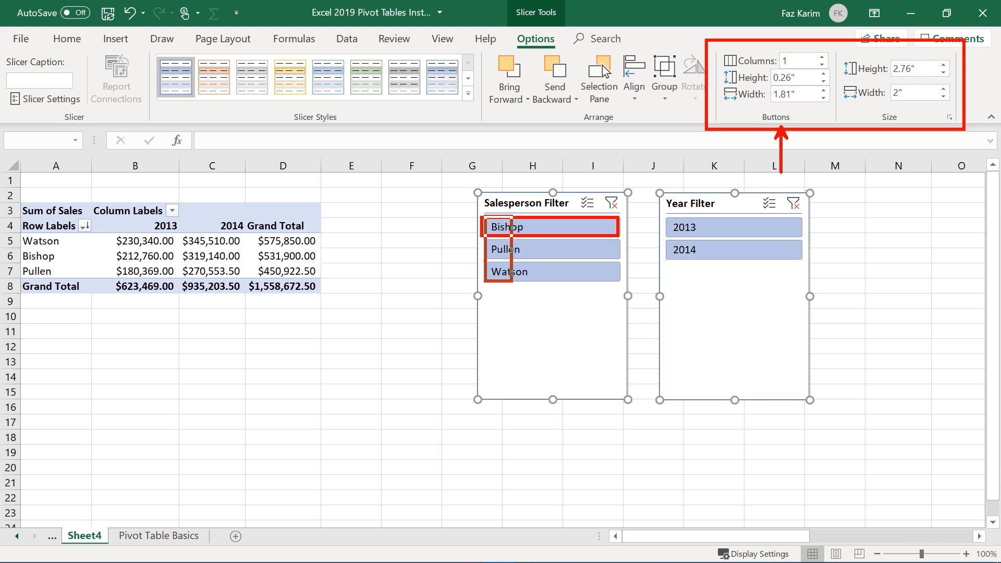
key("Escape")
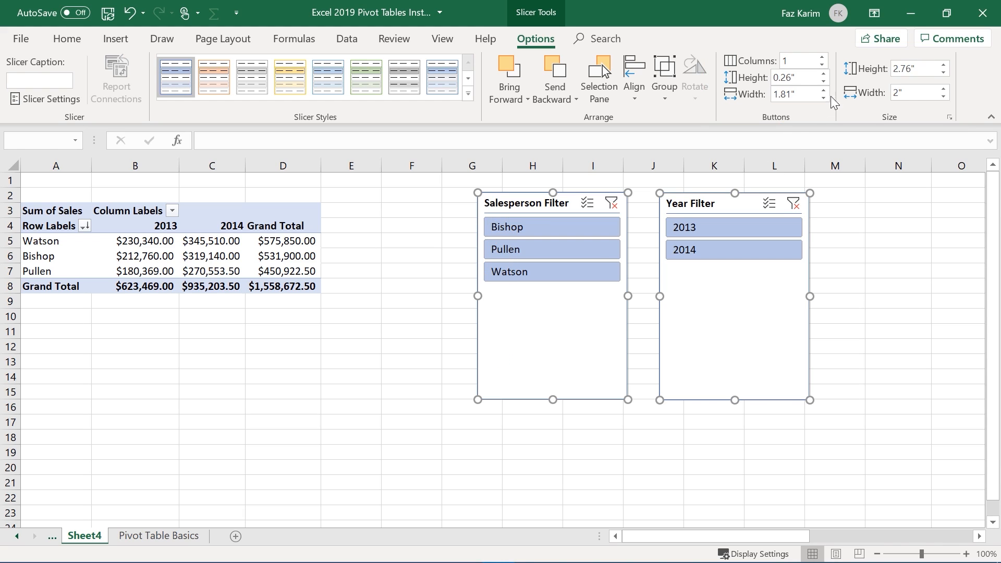
left_click(822, 57)
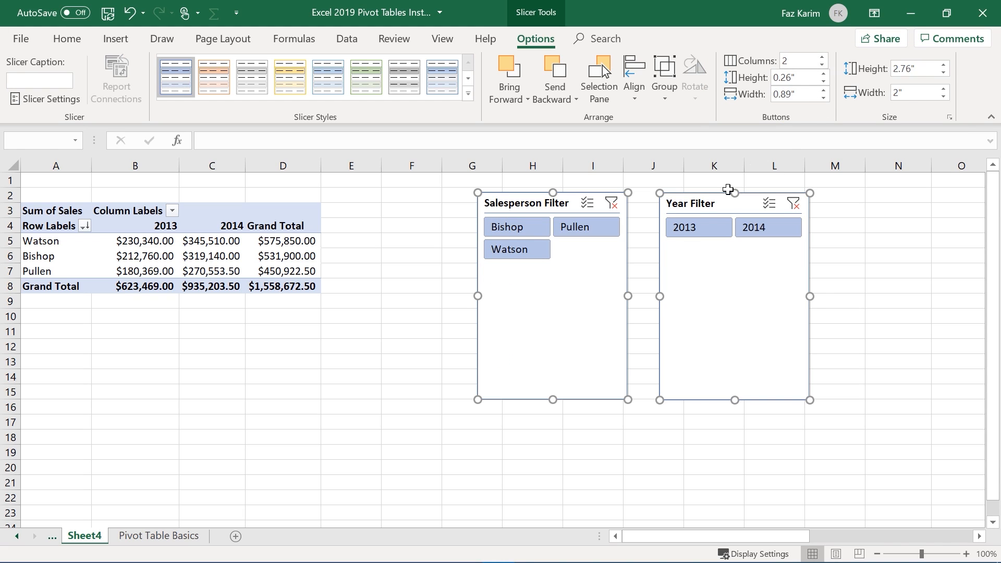
left_click(822, 56)
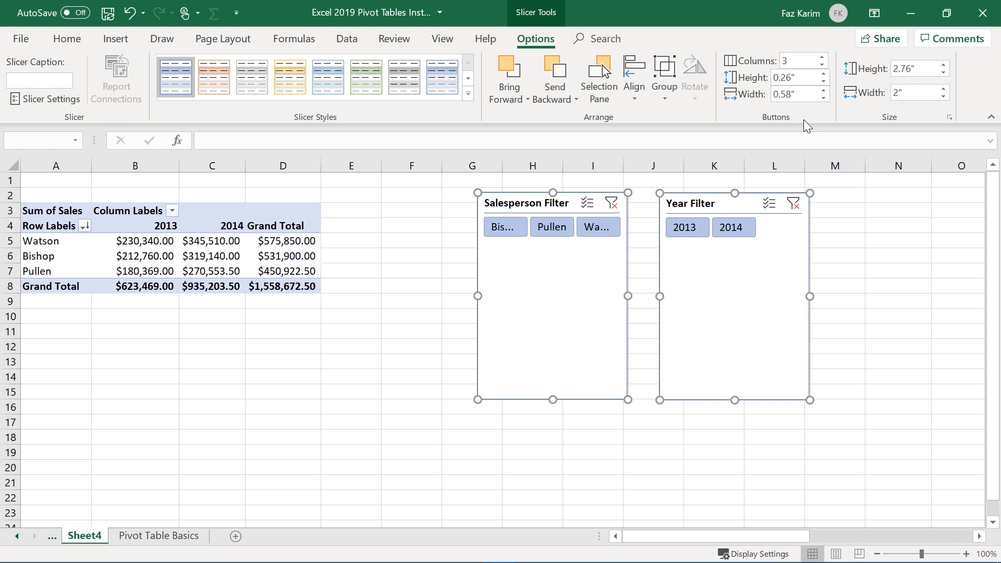
left_click(822, 65)
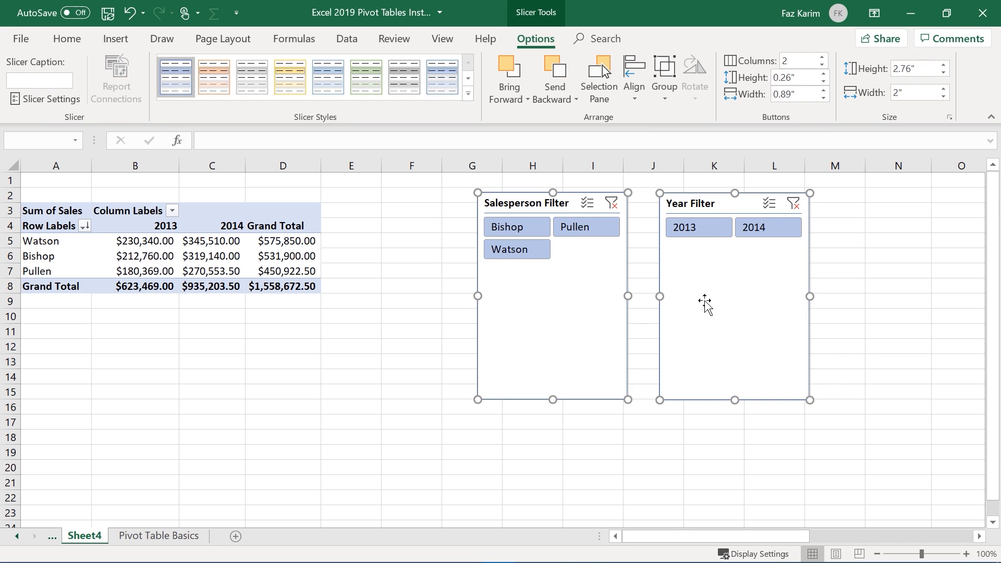
Arrange the buttons of only the Salesperson Filter slicer in three columns
left_click(860, 350)
left_click(773, 327)
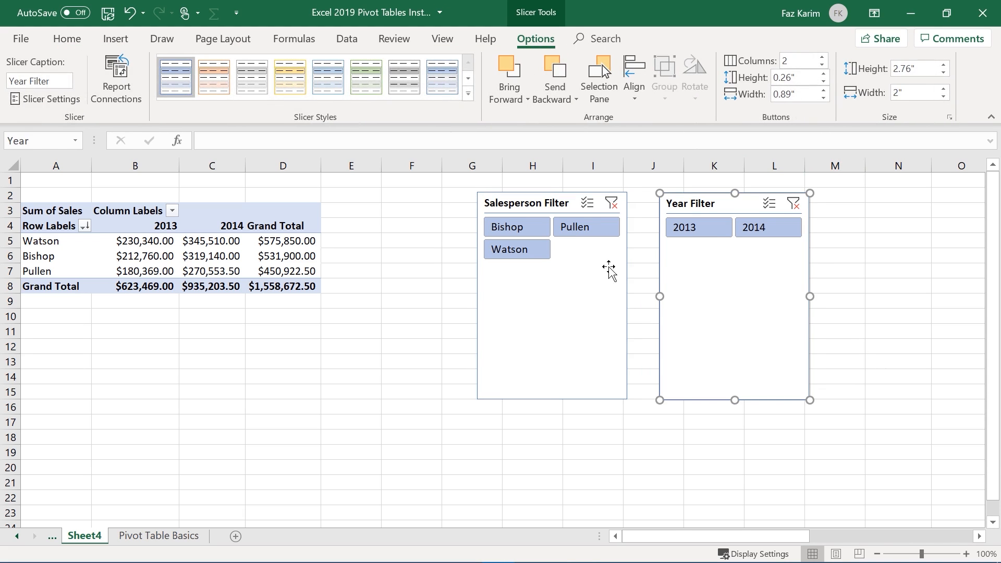
left_click(608, 268)
left_click(821, 58)
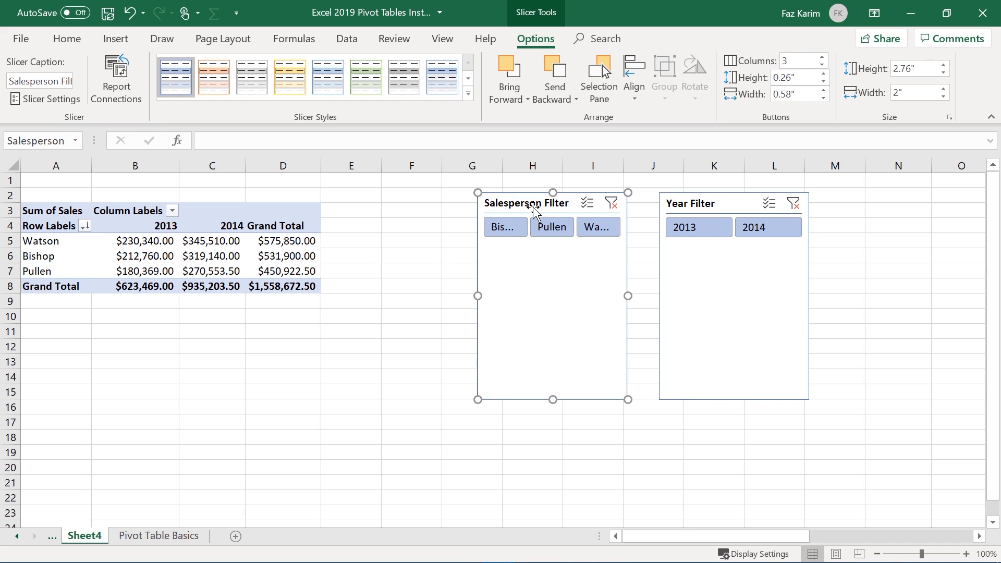
Resize the Salesperson Filter slicer to about 0.86 inches high and set its button width to 0.7 inches
left_click_drag(479, 296, 404, 296)
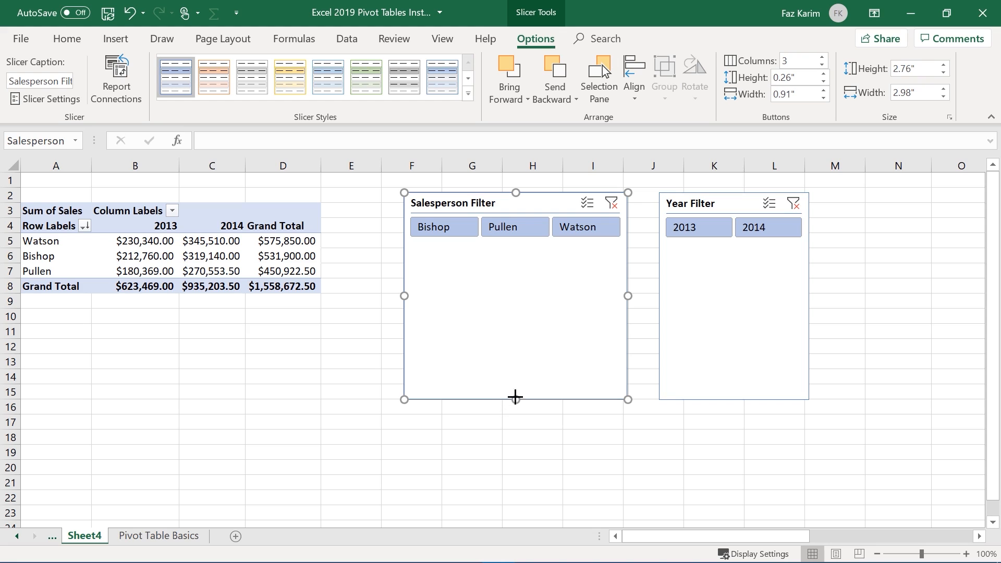
left_click_drag(514, 397, 516, 255)
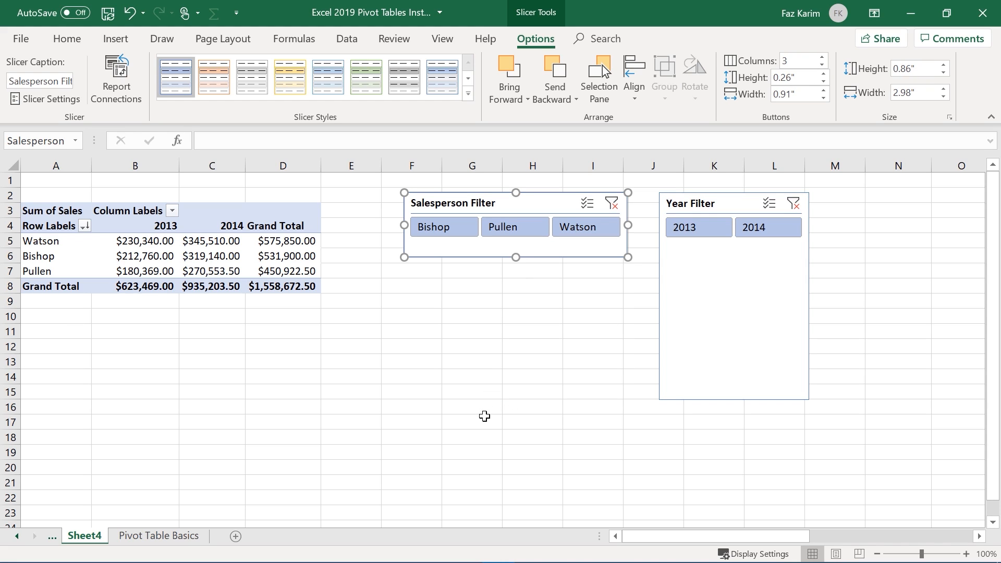
left_click(824, 99)
left_click(823, 99)
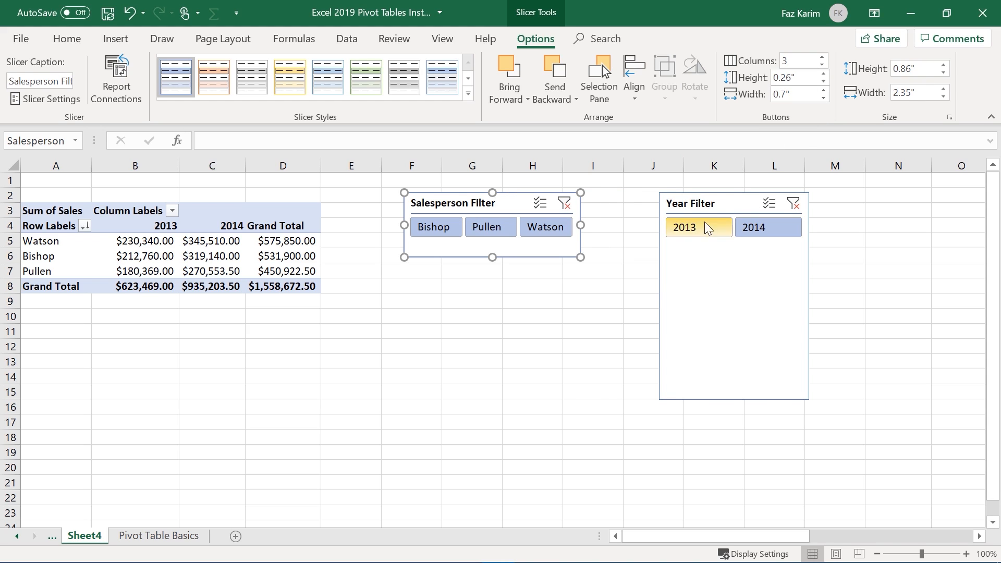
Shorten the Year Filter slicer to about 0.9 inches high and set its button width to 0.7 inches
left_click(718, 203)
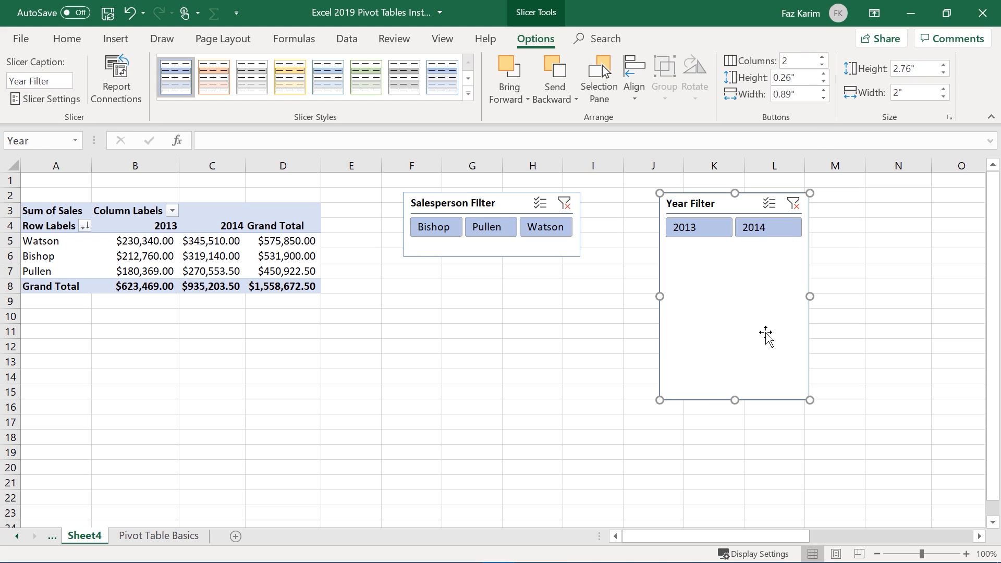
left_click_drag(735, 400, 744, 260)
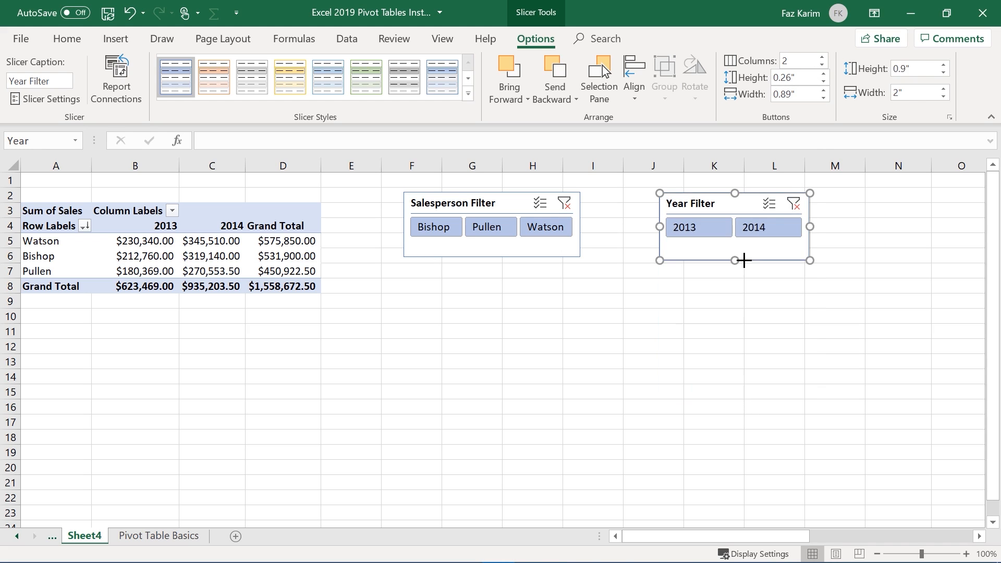
left_click(823, 97)
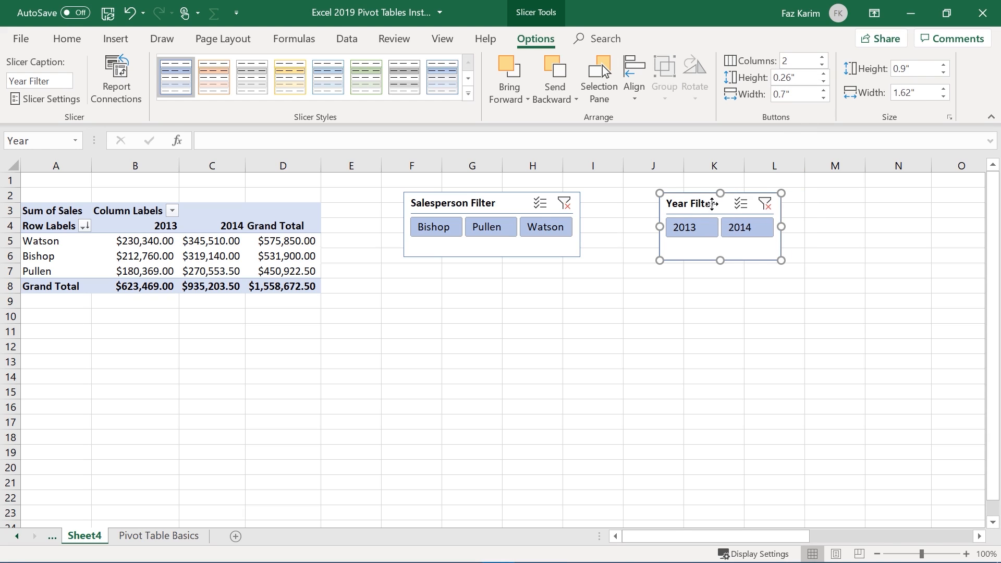
Move the Year Filter slicer directly beside the Salesperson Filter slicer and trim its height to about 0.85 inches
left_click_drag(712, 203, 635, 202)
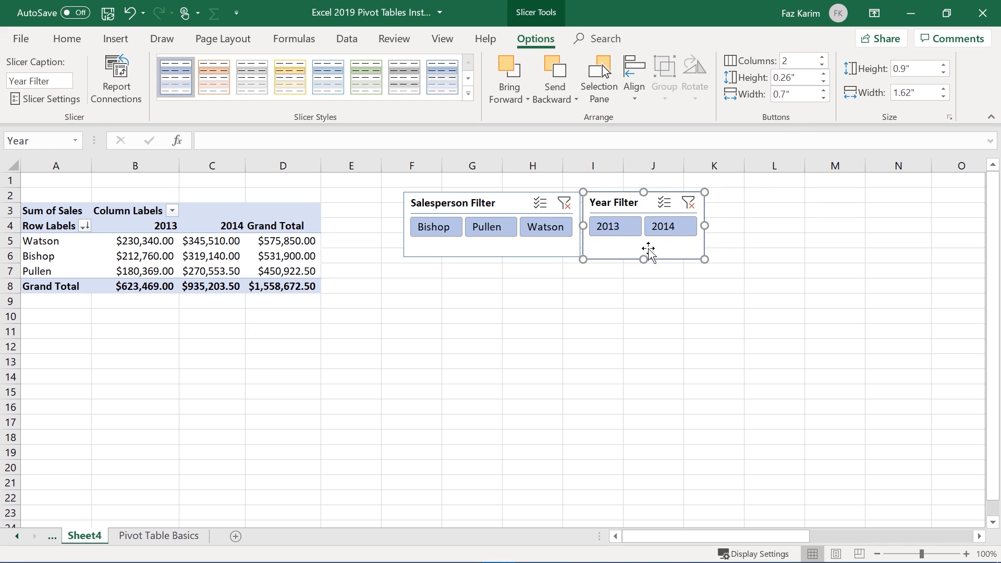
left_click_drag(645, 258, 644, 256)
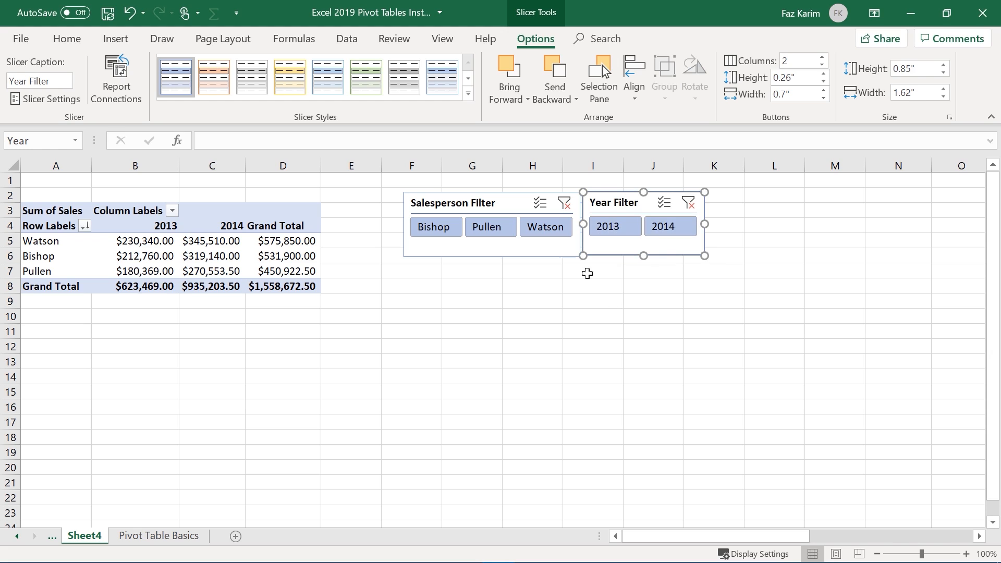
Group the Salesperson Filter and Year Filter slicers and move the group directly below the pivot table
left_click(566, 253, "ctrl")
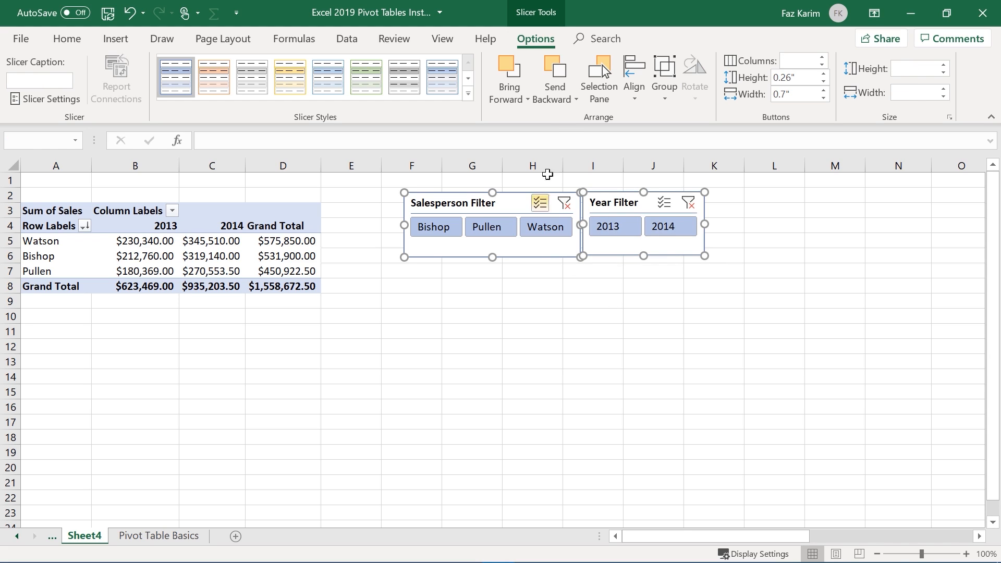
left_click(666, 95)
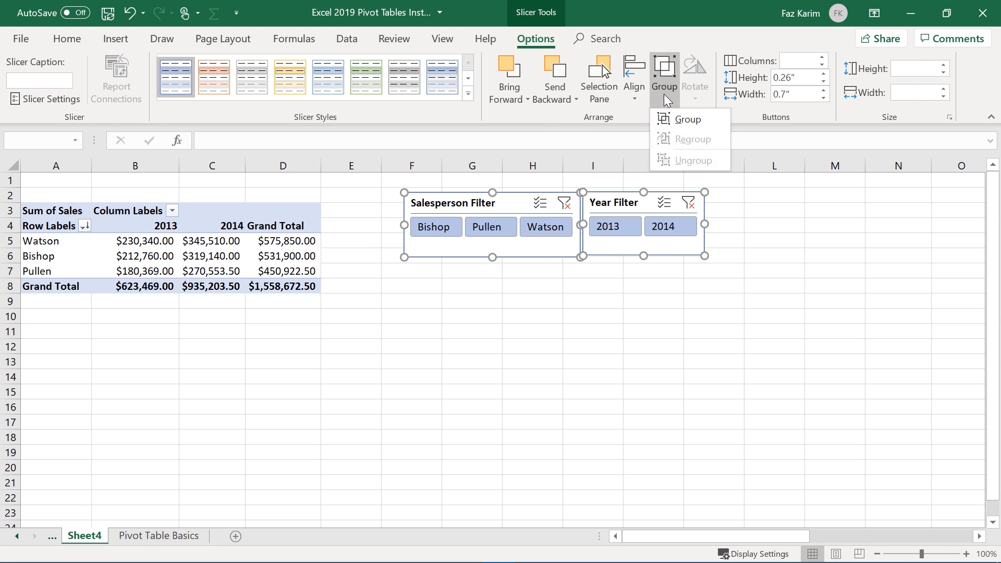
left_click(687, 119)
left_click_drag(603, 191, 280, 316)
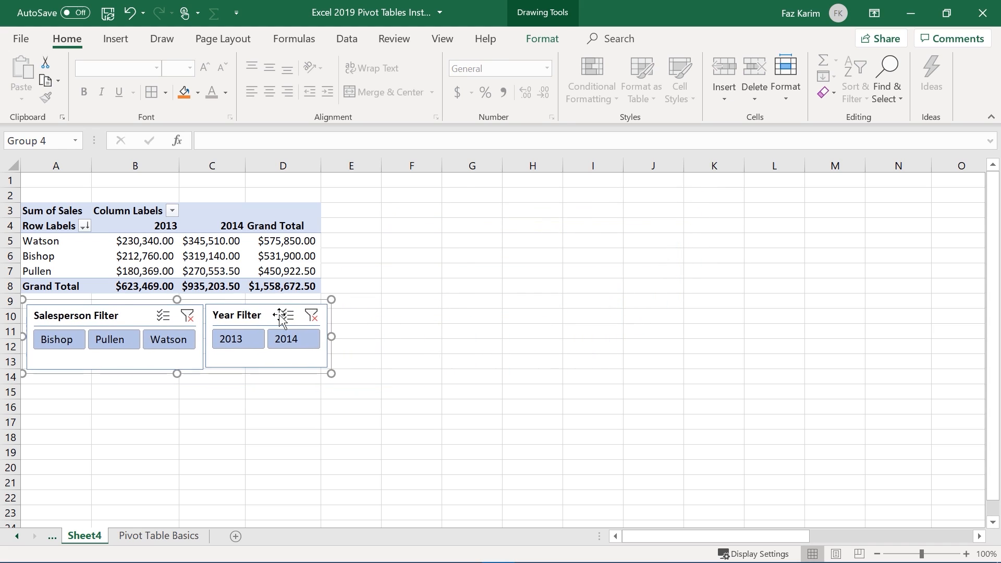
Filter the pivot table to the year 2014 and the second listed salesperson using the grouped slicers
left_click(458, 346)
left_click(292, 340)
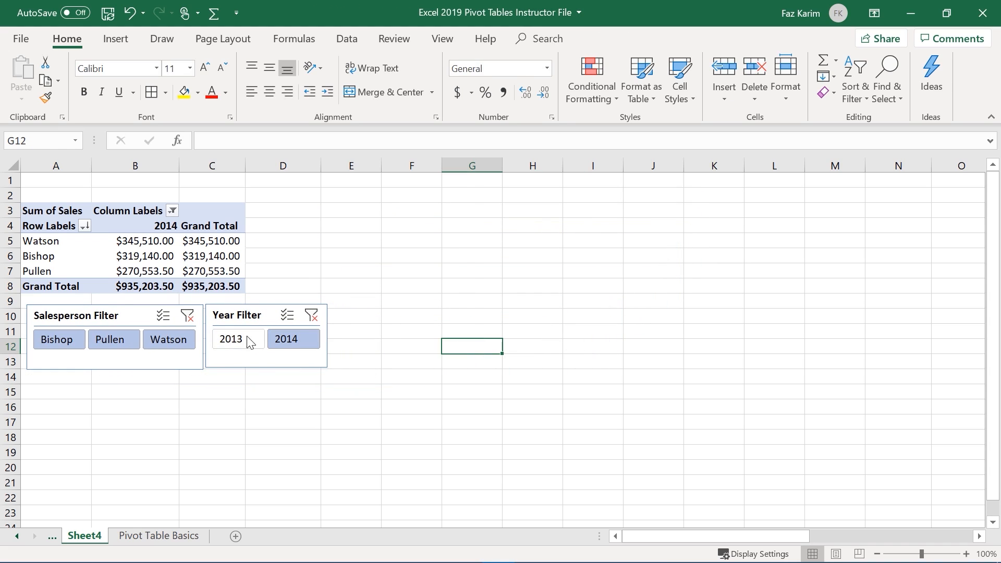
left_click(125, 341)
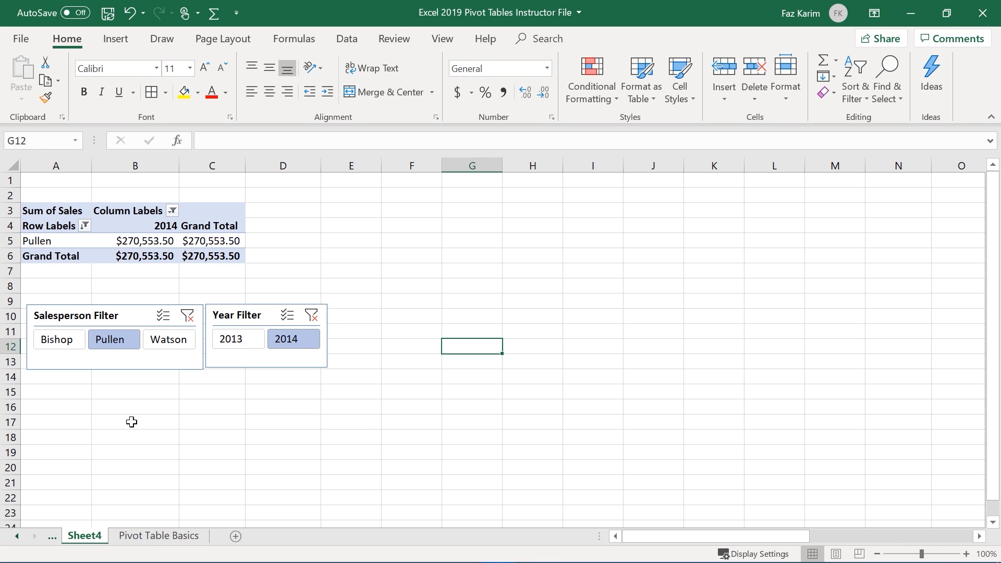
Move the slicer group beside the pivot table around columns E to J and clear both slicer filters
mouse_move(133, 309)
left_mouse_down()
mouse_move(377, 269)
mouse_move(406, 197)
left_mouse_up()
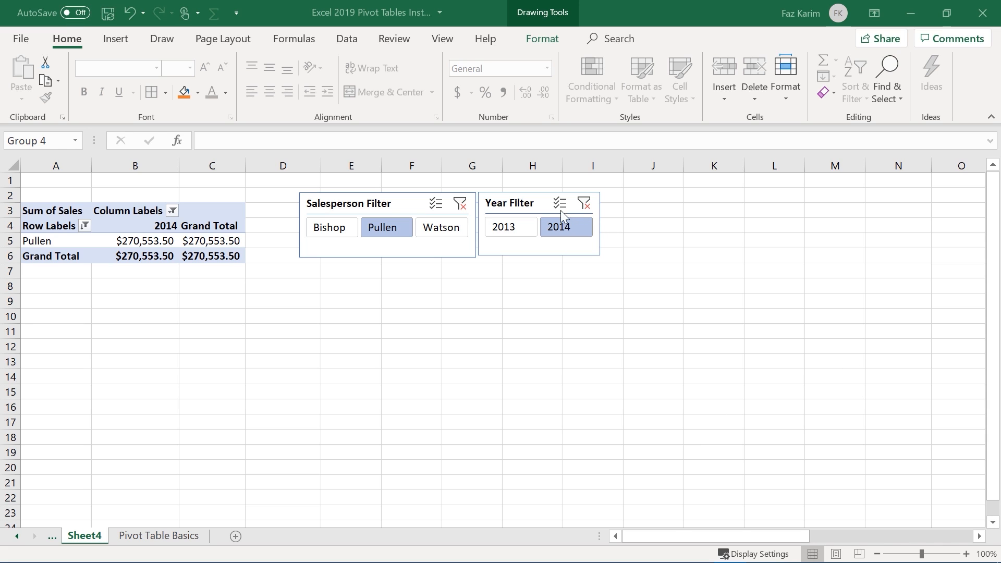
left_click(581, 205)
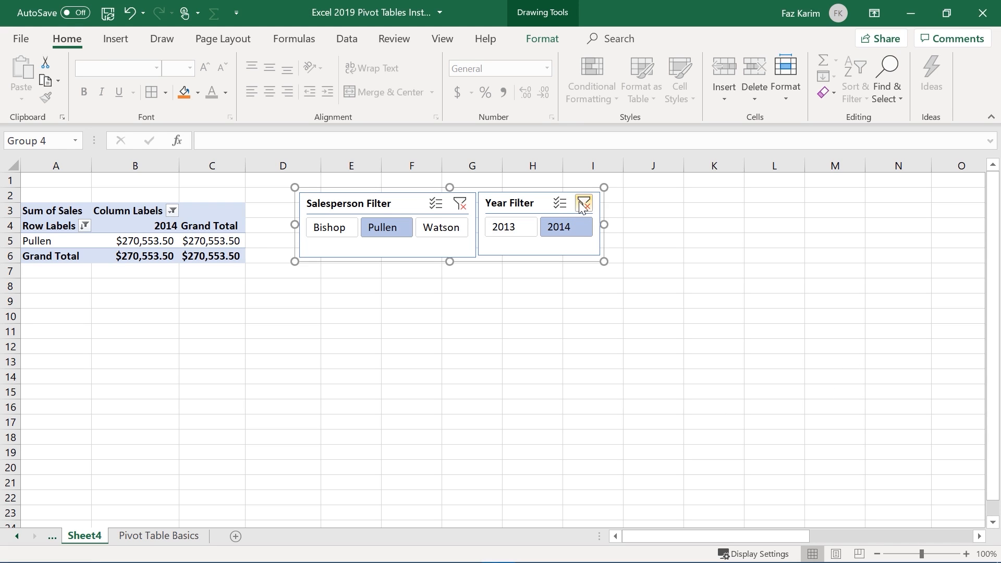
left_click(457, 204)
left_click_drag(409, 202, 472, 197)
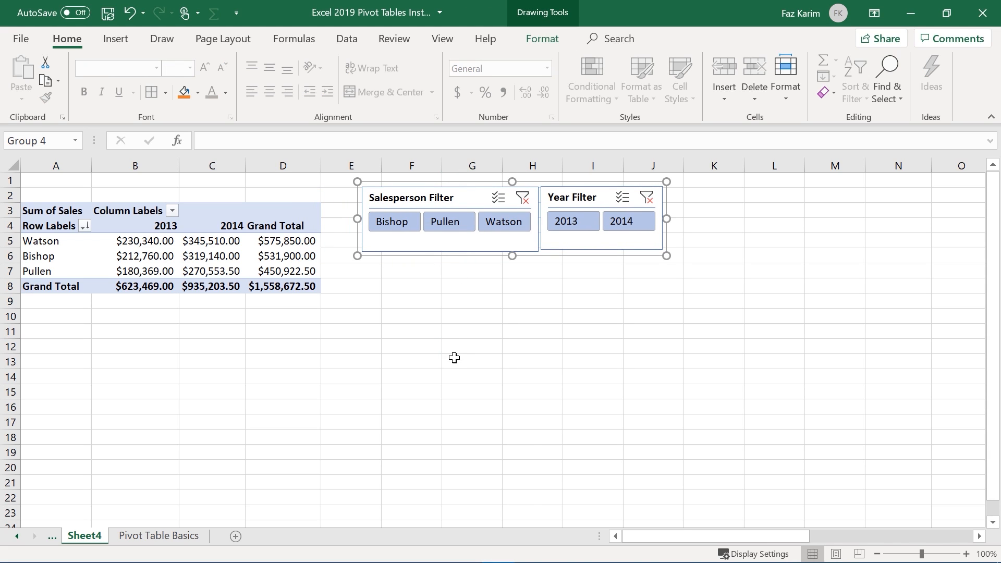
On the Pivot Table Basics sheet, start a record in row 169 with month June, year 2019 and type Pivot Tables
left_click(181, 537)
scroll(223, 407, "down", 9)
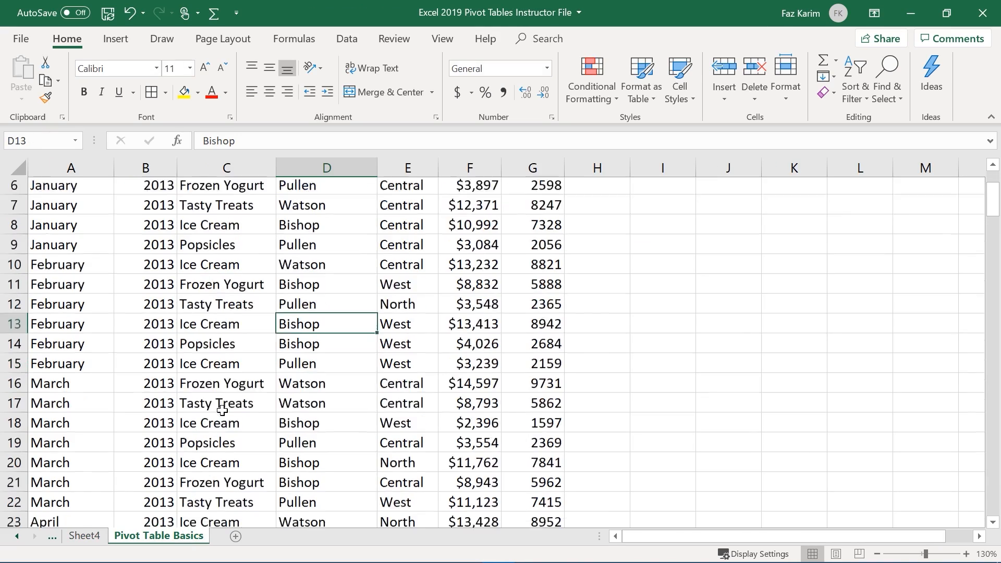
scroll(222, 428, "down", 10)
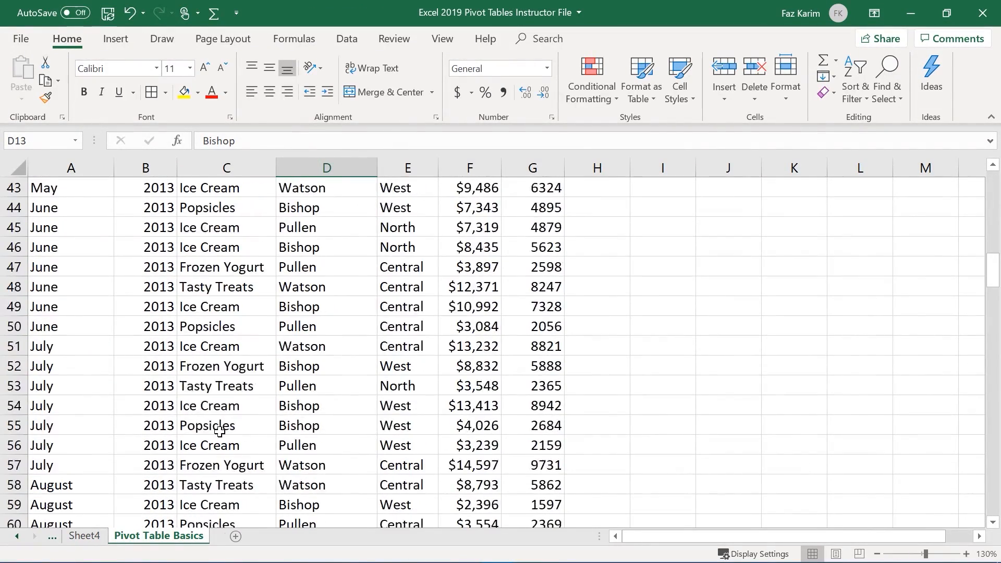
left_click_drag(993, 327, 992, 521)
scroll(507, 486, "down", 1)
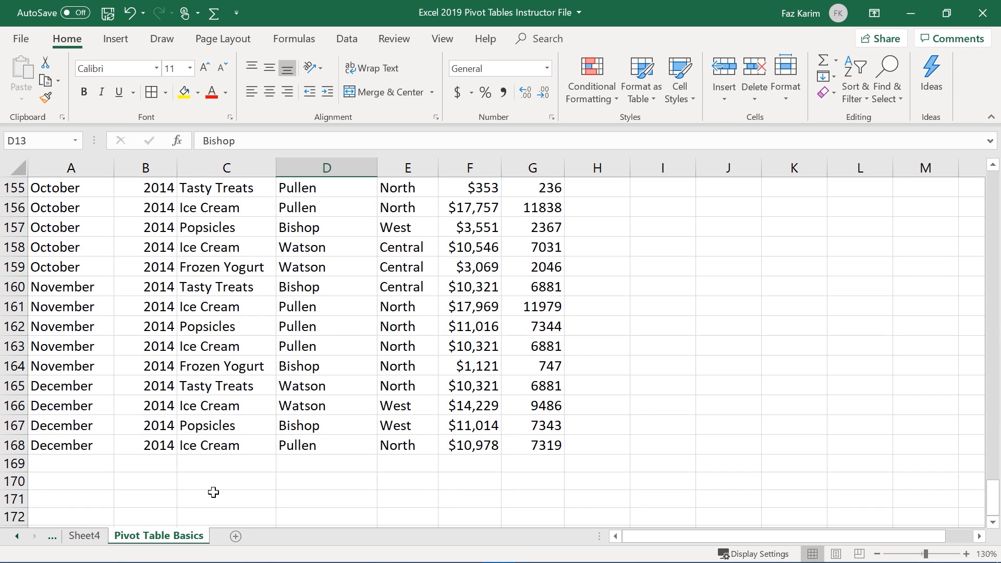
left_click(88, 464)
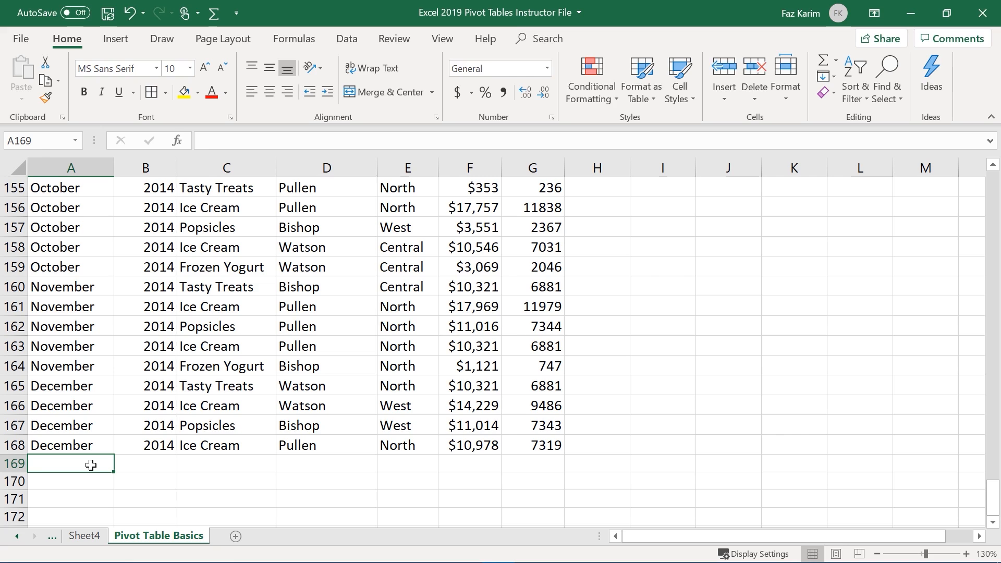
type("June")
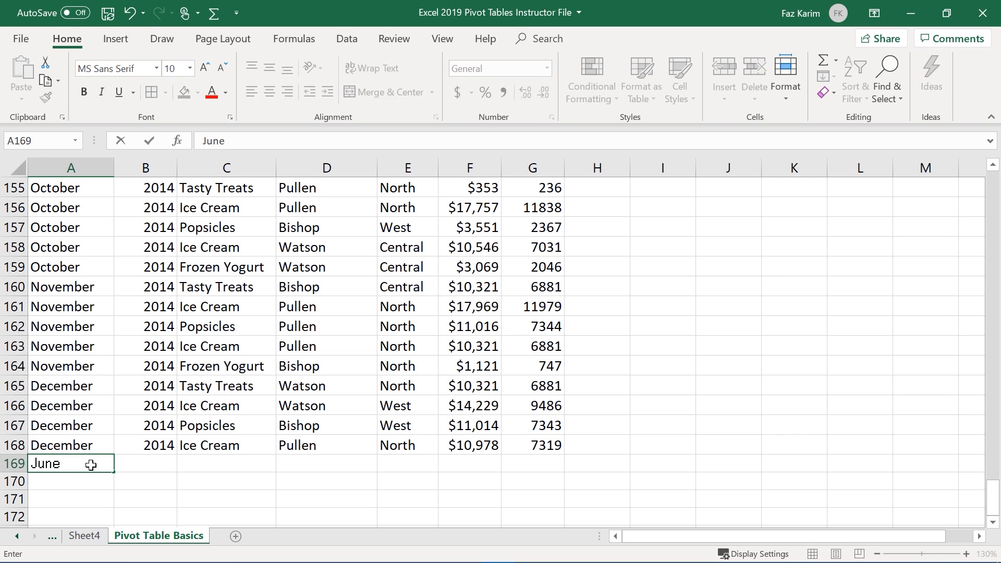
key("Tab")
type("2019")
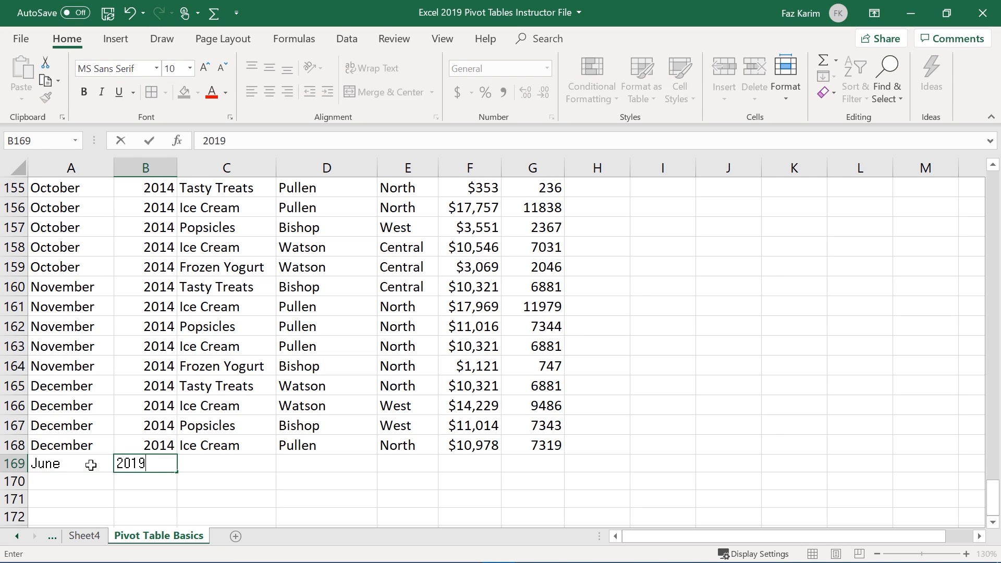
key("Tab")
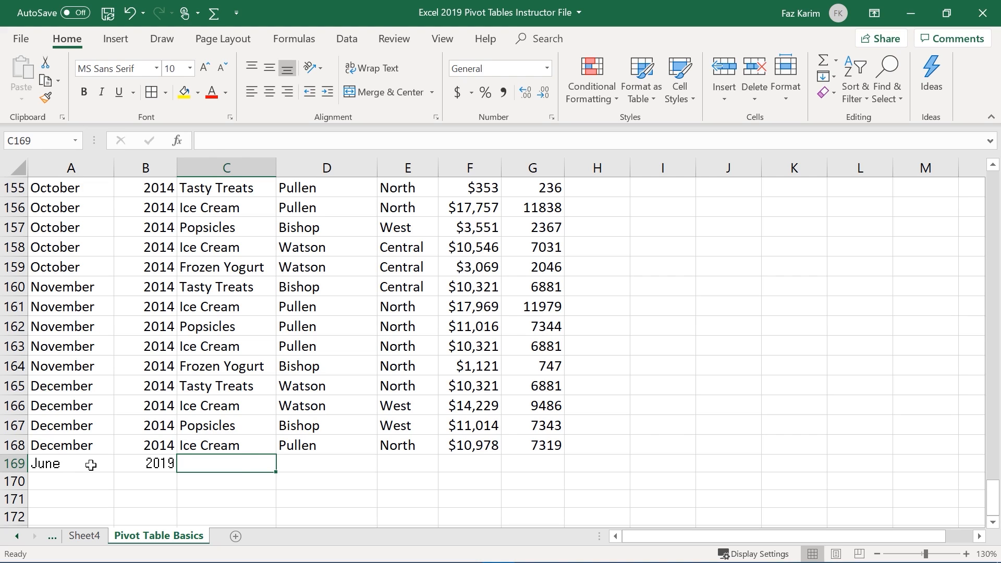
type("Pivot Tables")
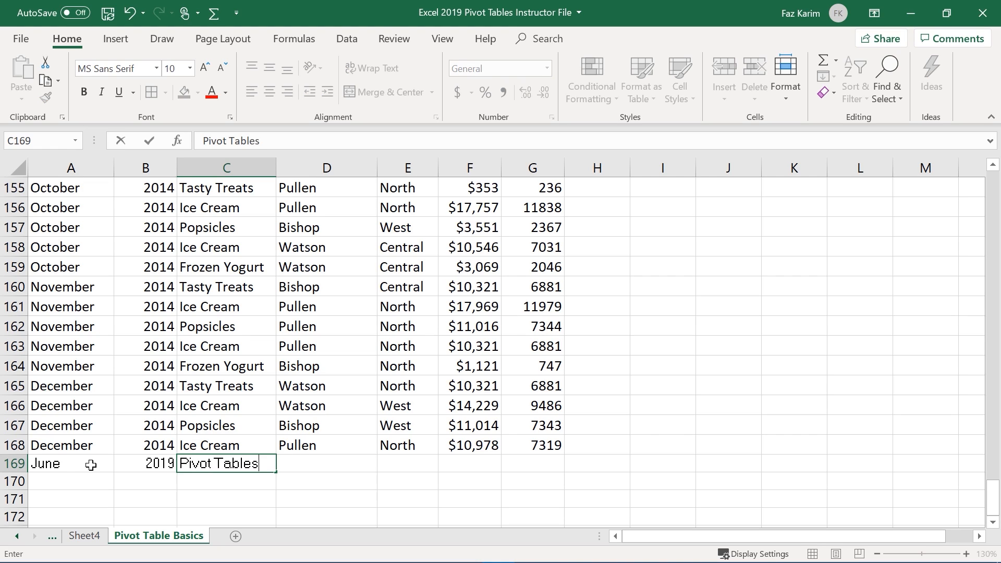
key("Tab")
Complete row 169 with the salesperson's first name, a region named after that person, sales of 100000 and 10000 units
type("Fa")
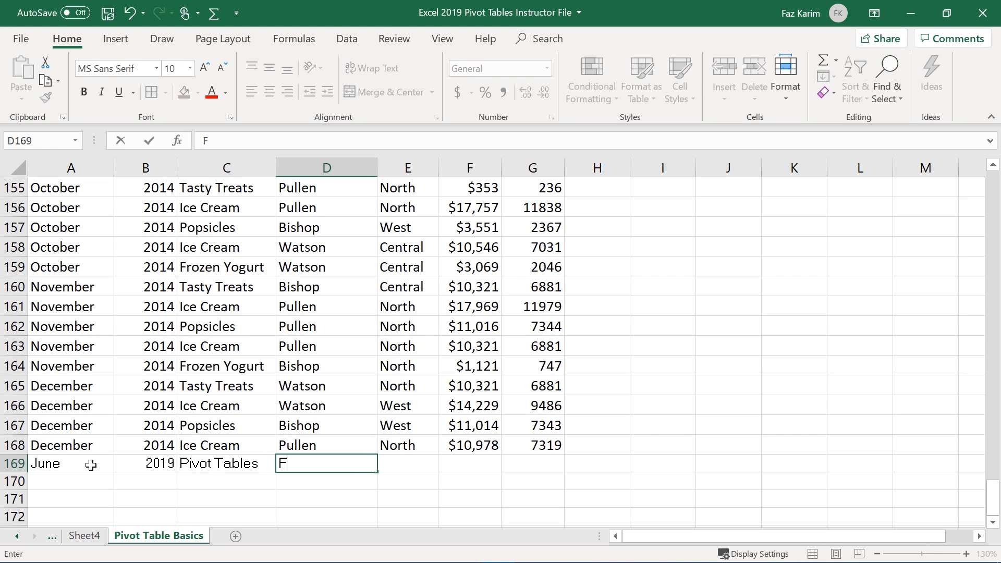
key("Tab")
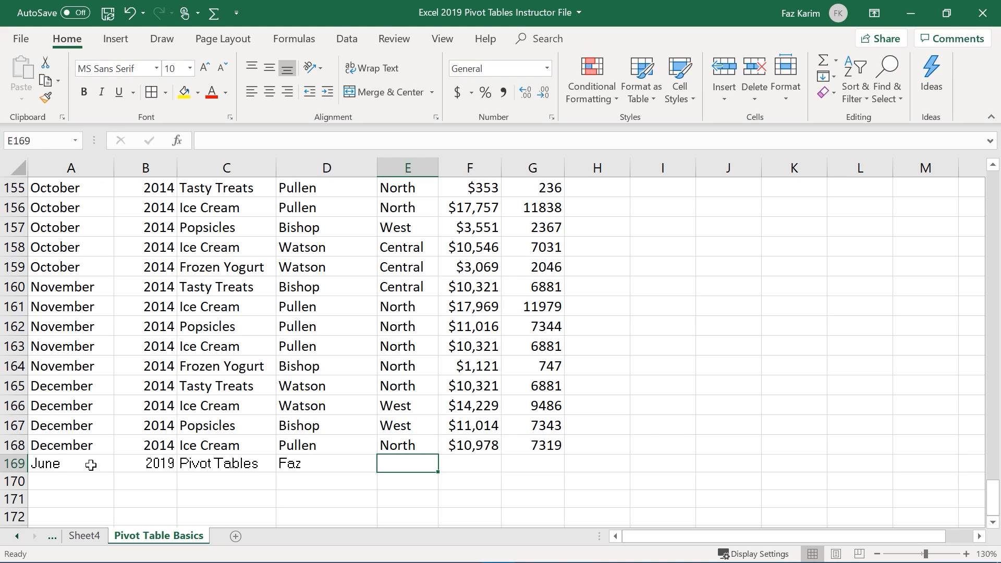
type("FA")
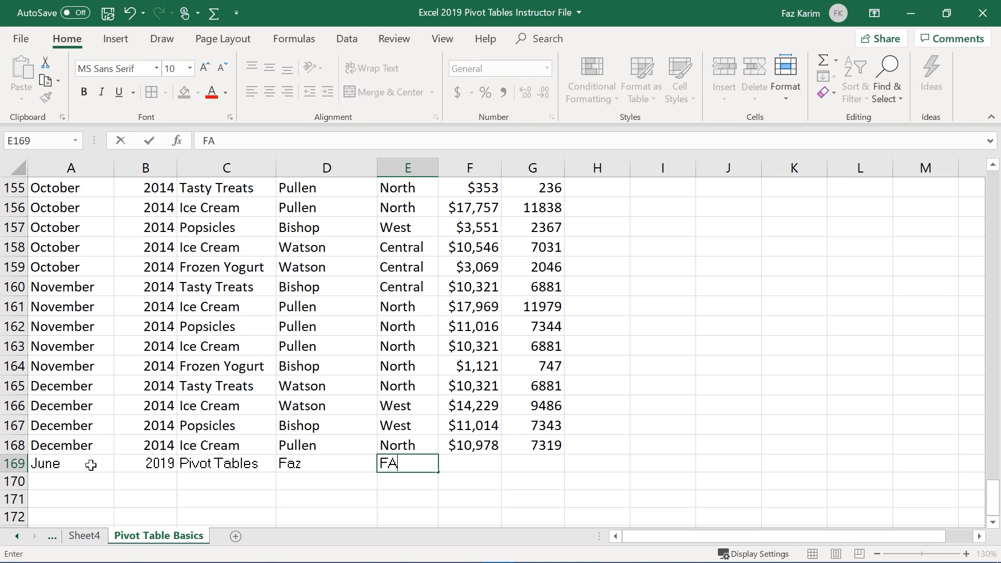
type("Z REGION")
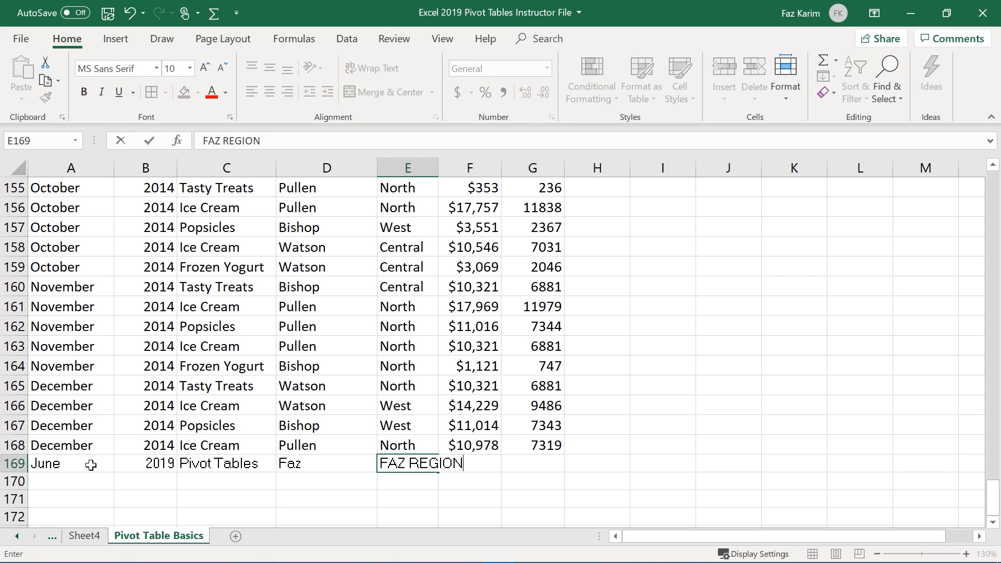
key("Tab")
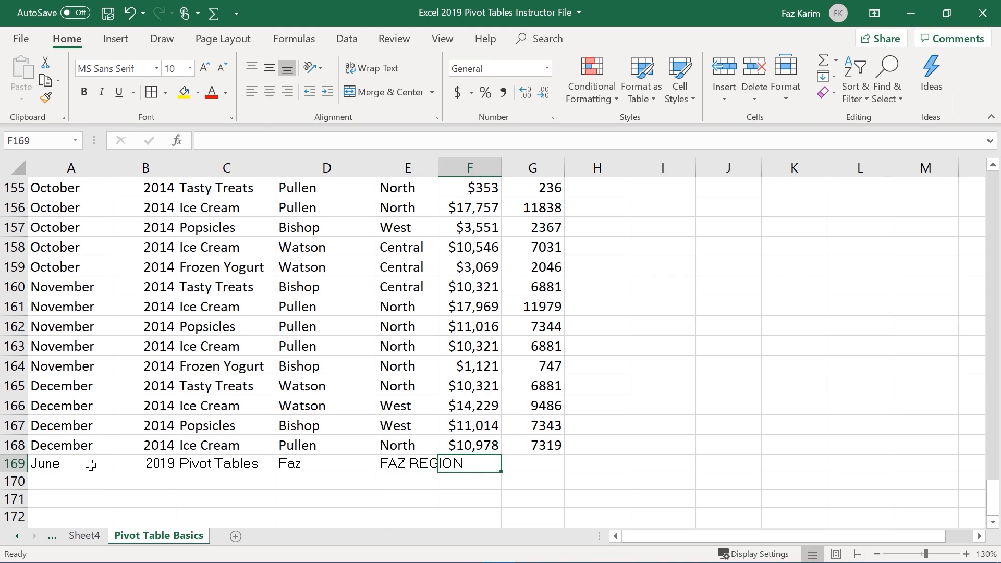
type("10000")
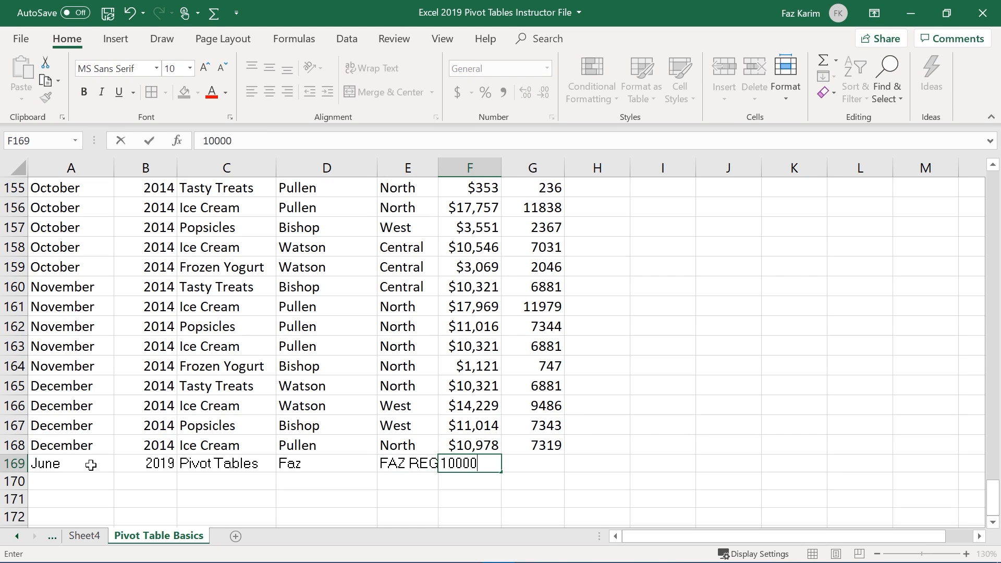
type("0")
key("Tab")
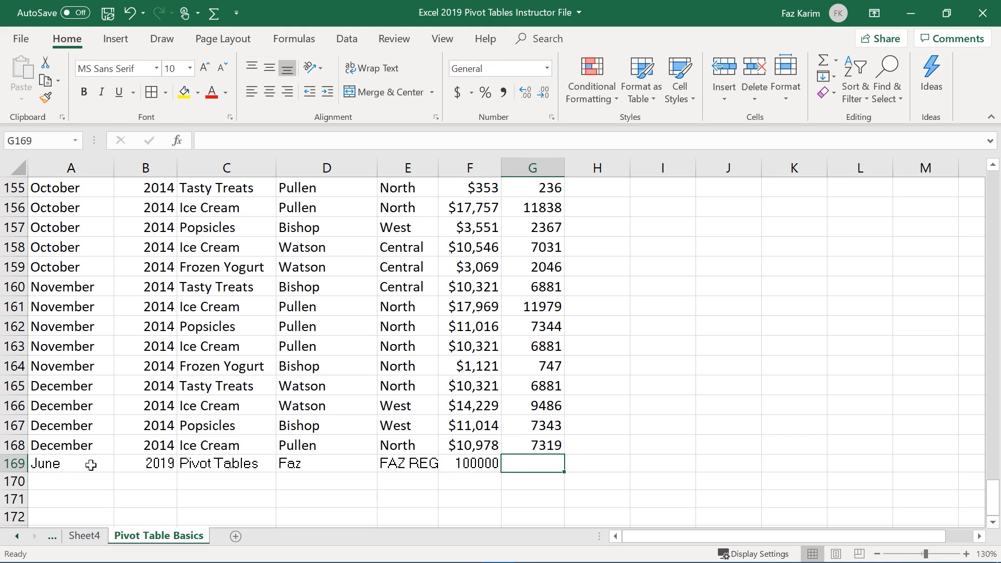
type("10000")
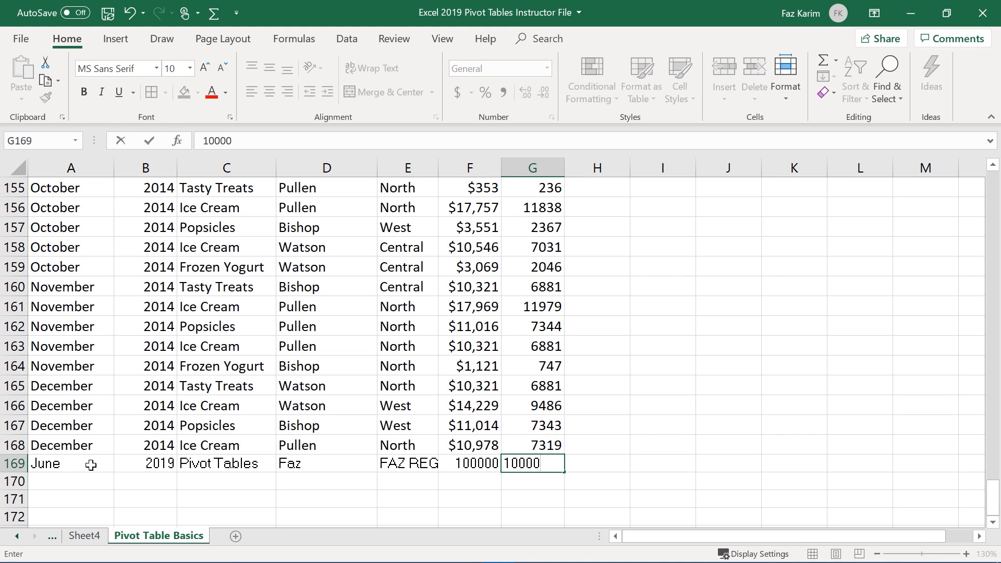
key("Tab")
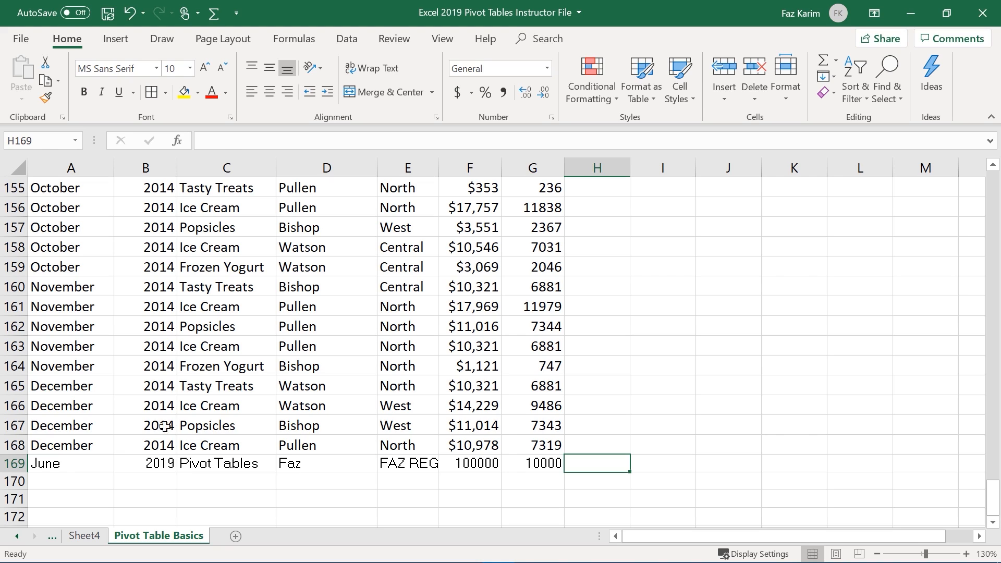
left_click(269, 381)
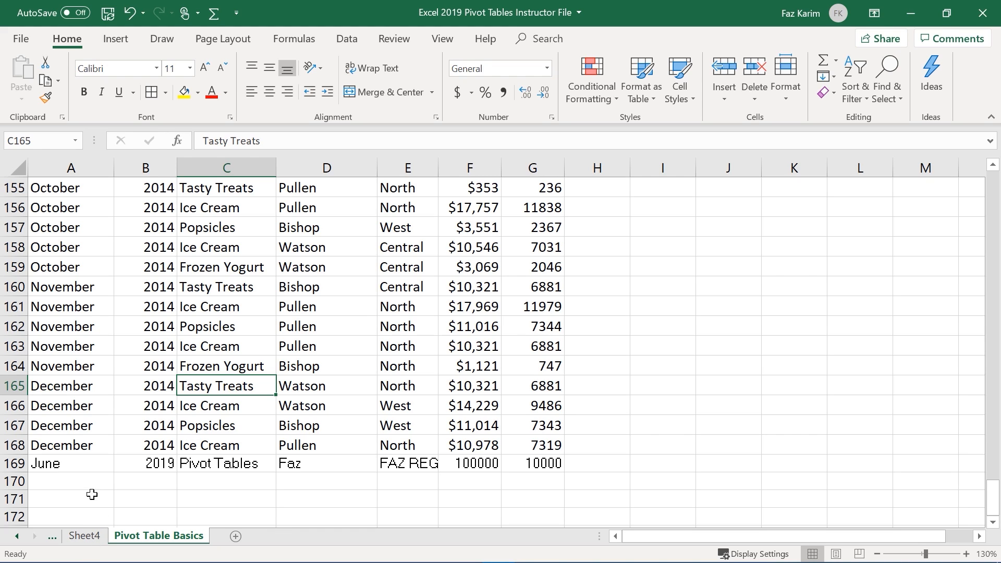
Switch back to Sheet4 with the pivot table by picking it from the list of all sheets
right_click(23, 537)
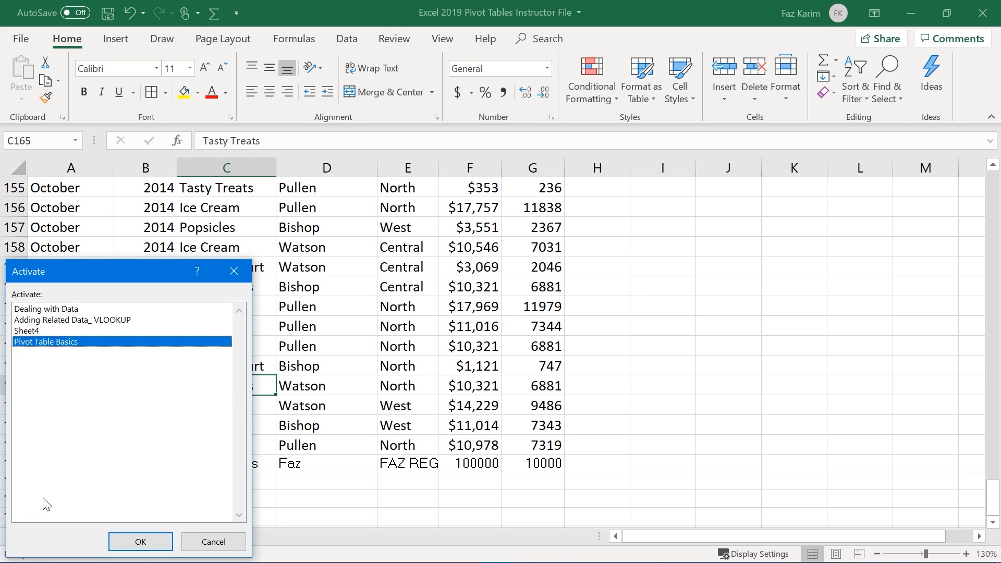
left_click(36, 332)
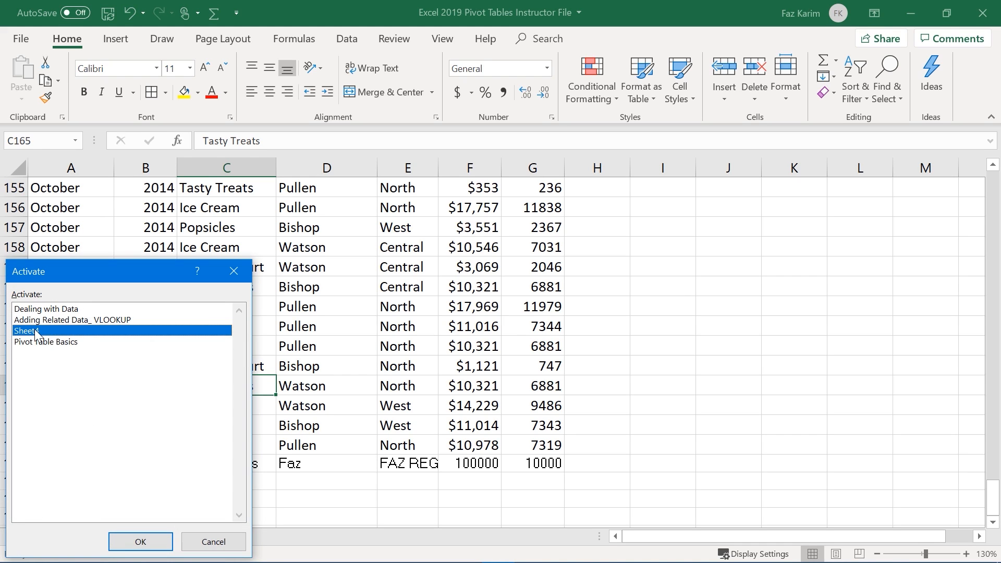
left_click(140, 541)
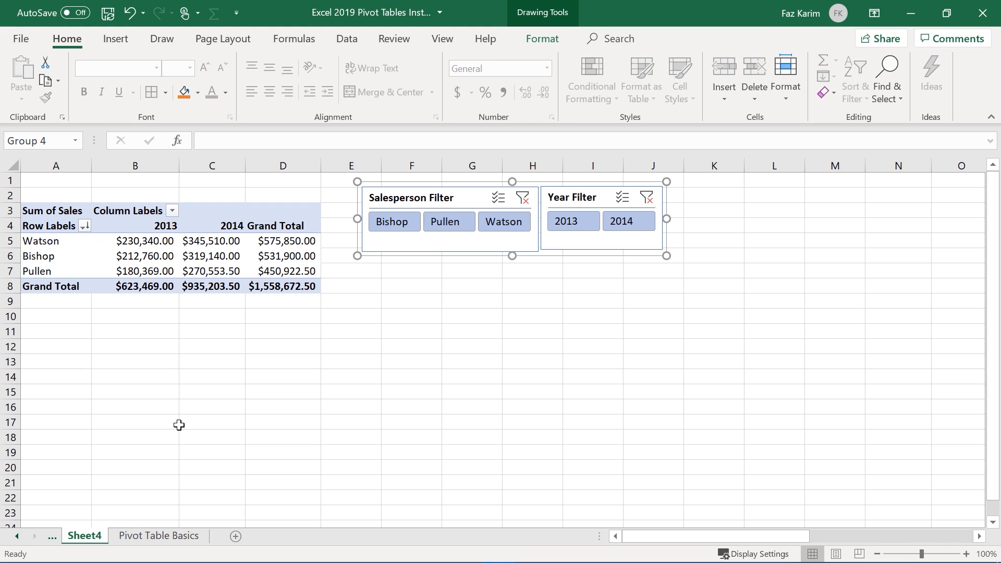
Review the available refresh commands and refresh the sales pivot table from its source data
left_click(218, 259)
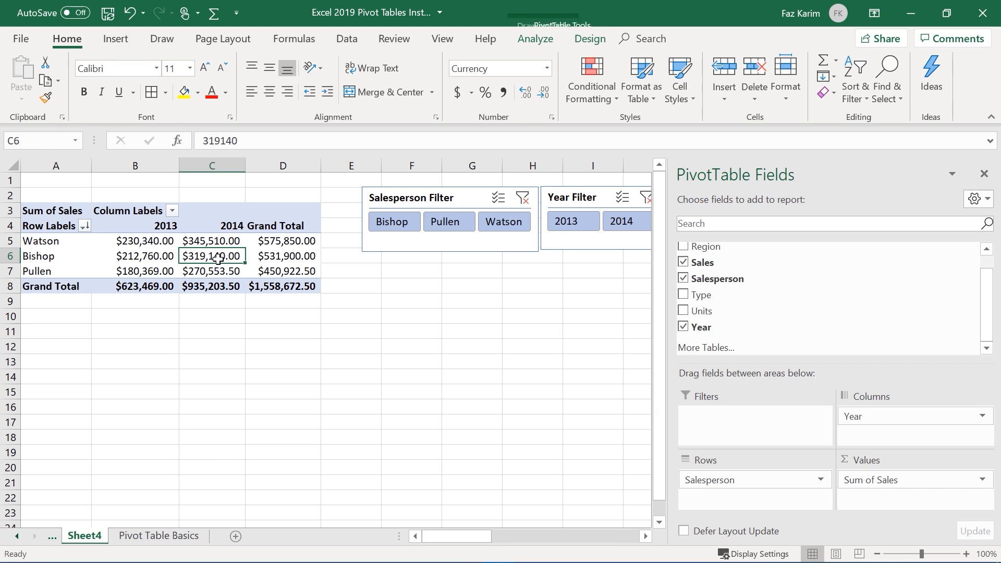
right_click(219, 260)
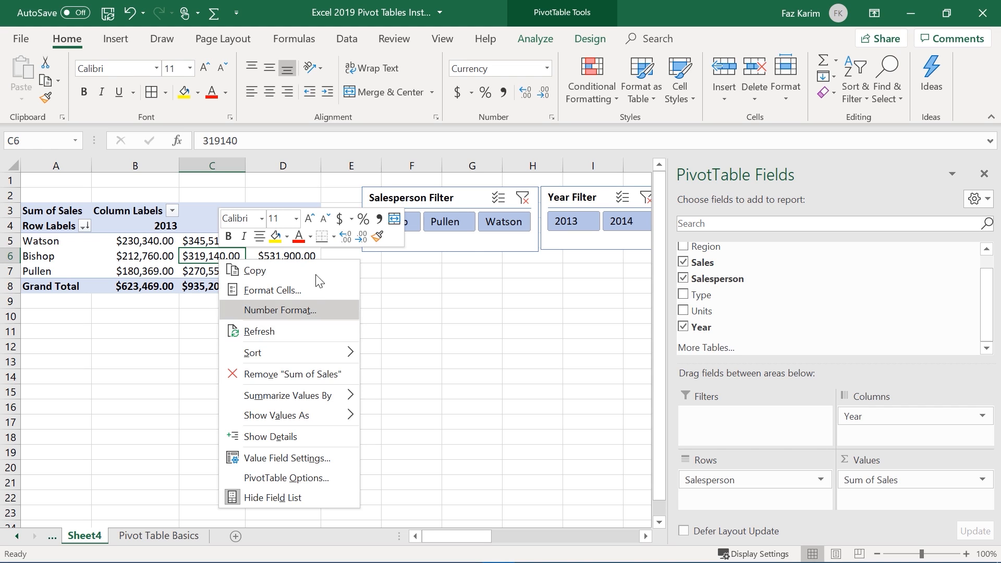
left_click(541, 45)
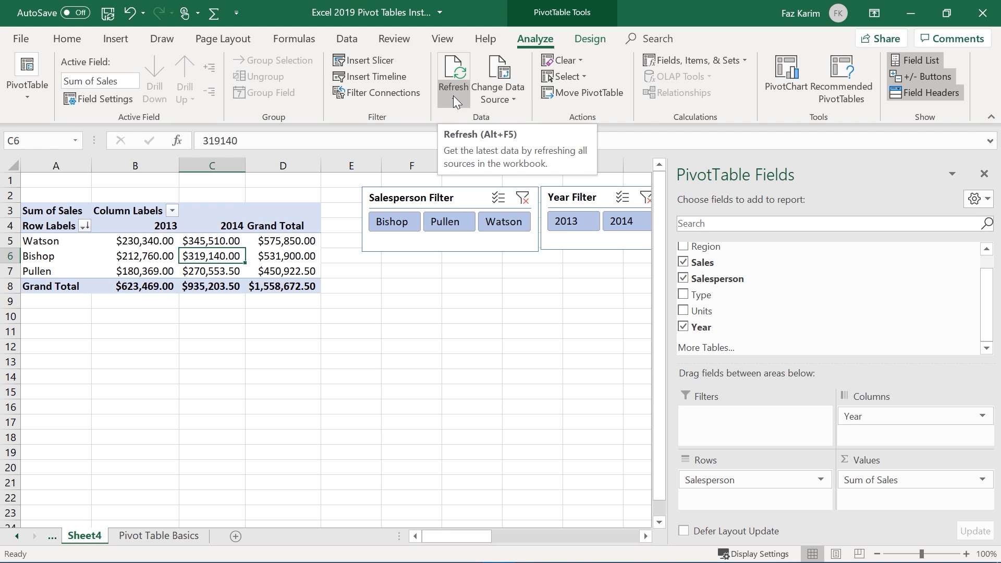
left_click(357, 39)
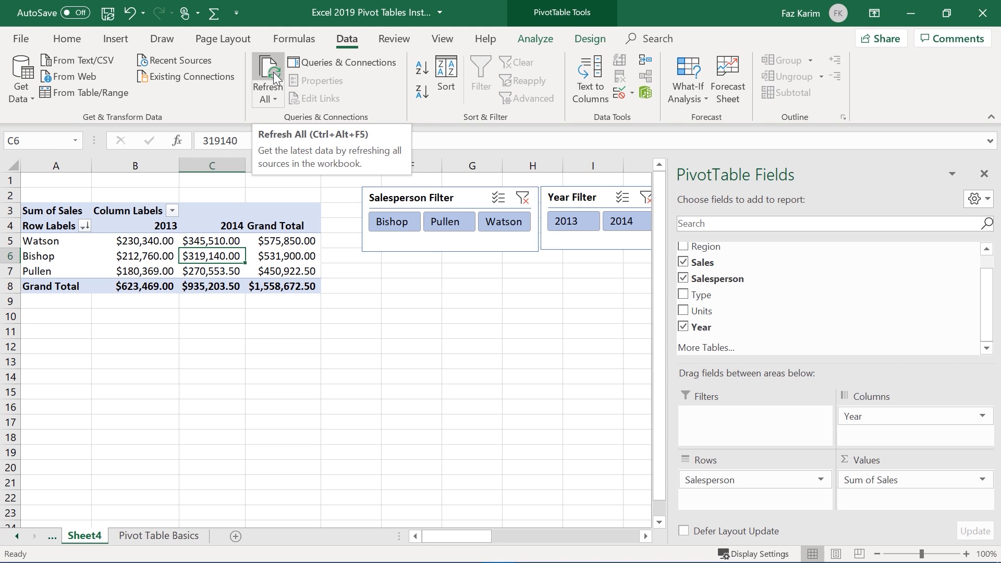
right_click(214, 258)
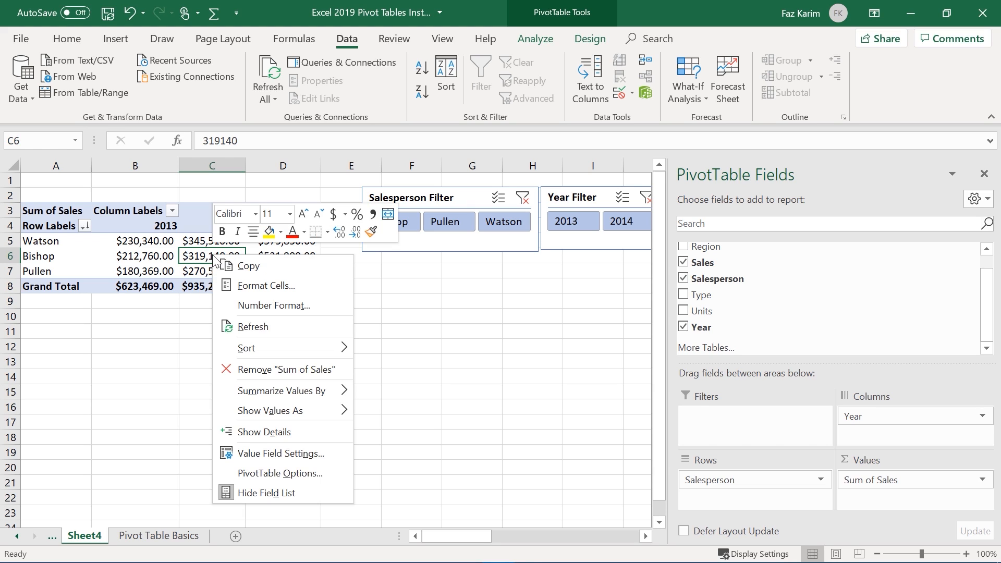
left_click(265, 326)
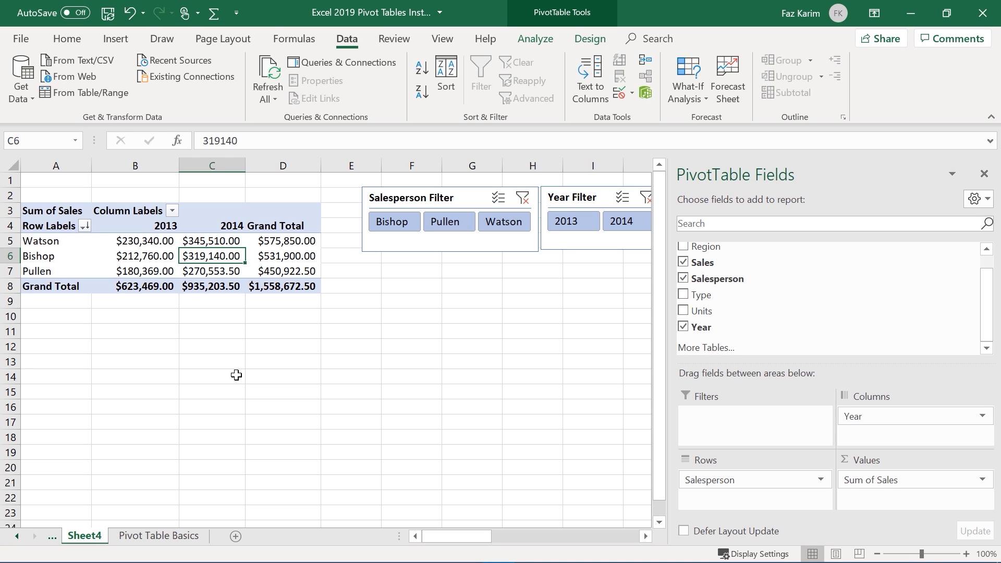
Check the new record on the Pivot Table Basics sheet, then open the data source settings for the pivot table on Sheet4
left_click(144, 535)
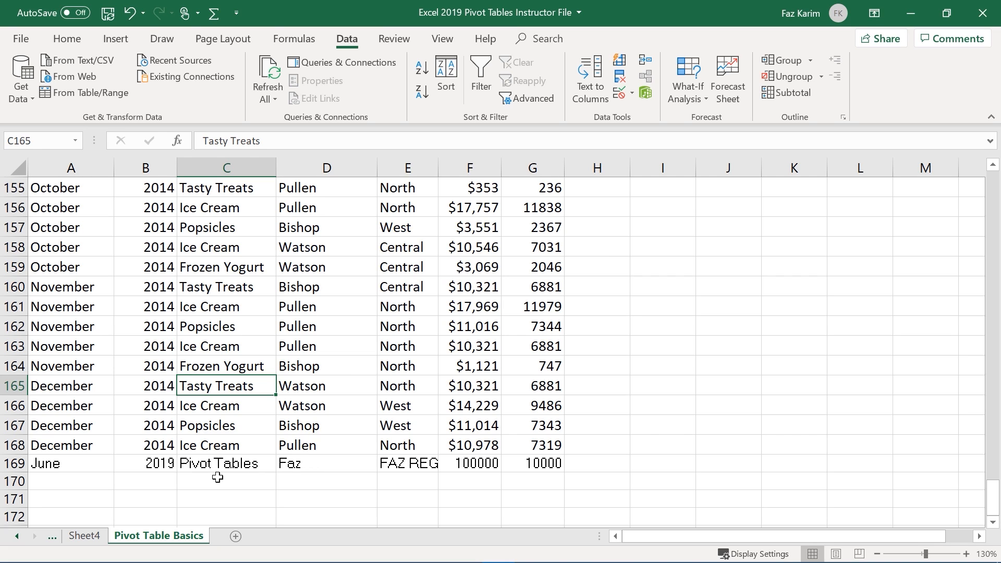
left_click(97, 536)
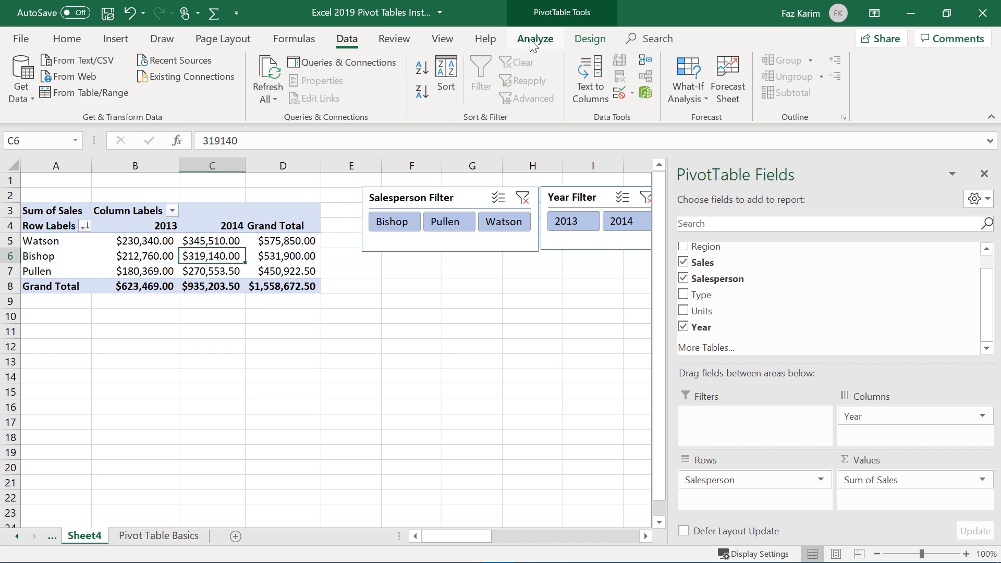
left_click(545, 46)
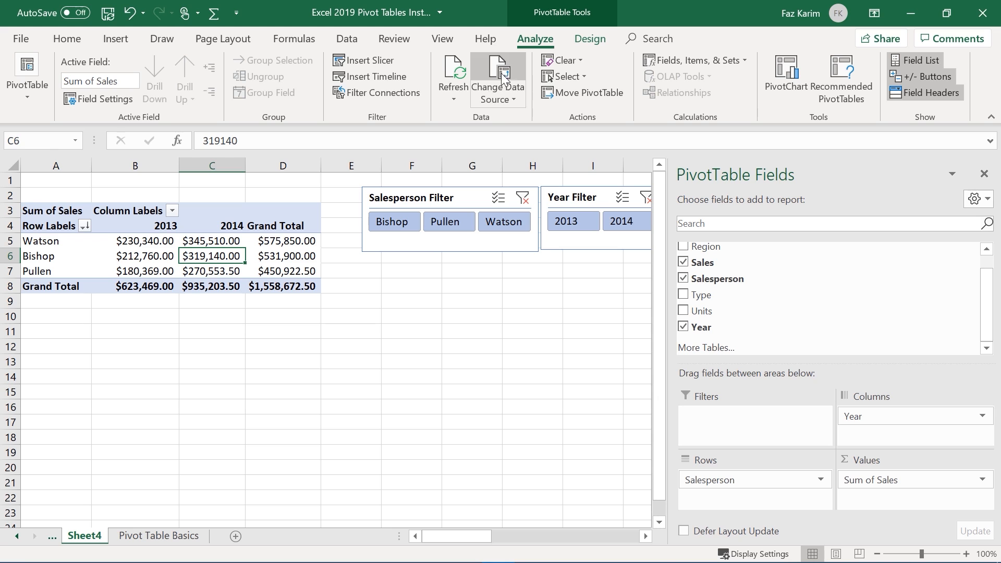
left_click(501, 98)
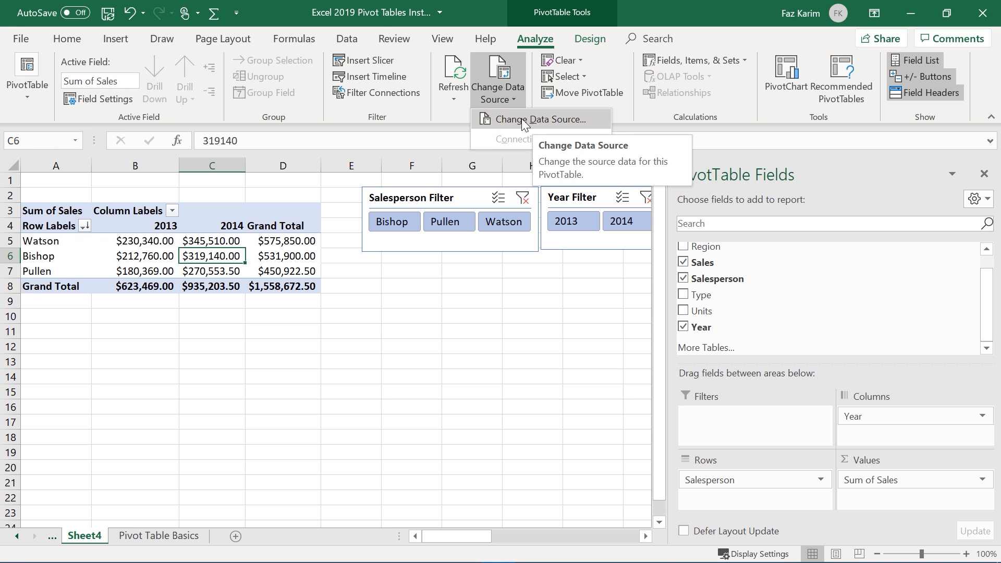
left_click(537, 120)
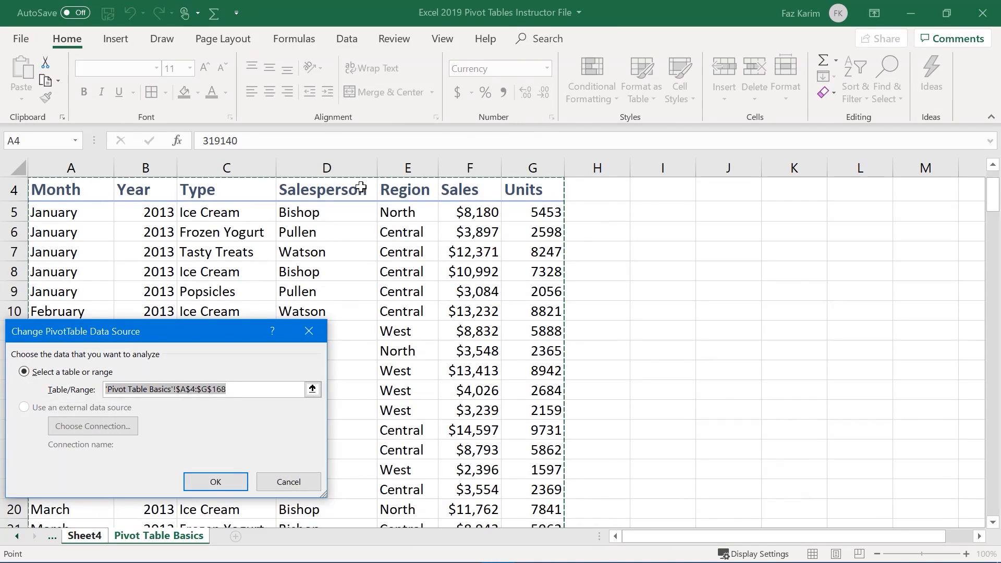
left_click_drag(214, 332, 819, 116)
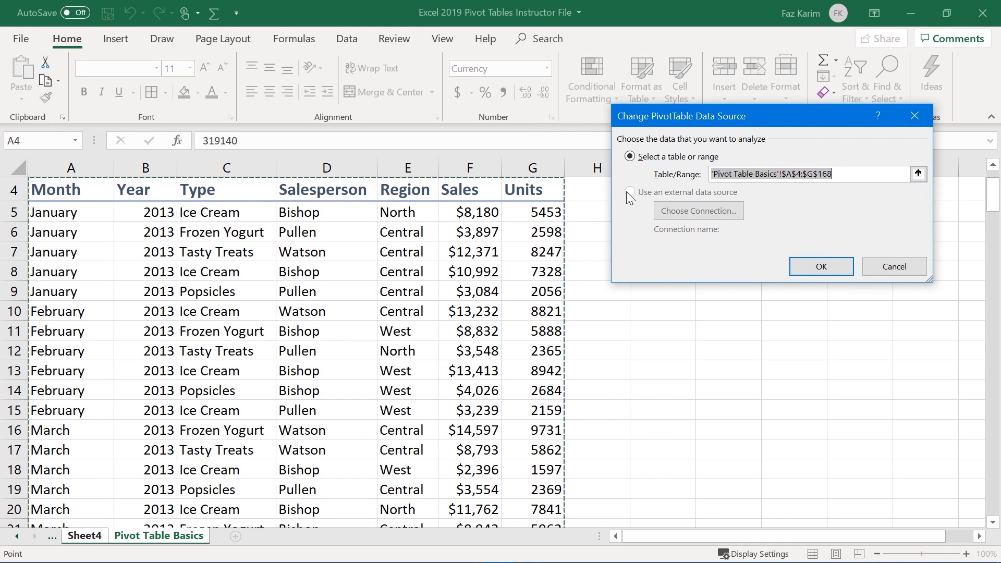
Change the pivot table's source range to 'Pivot Table Basics'!$A$4:$G$169 so it includes the added record in row 169
scroll(516, 229, "down", 4)
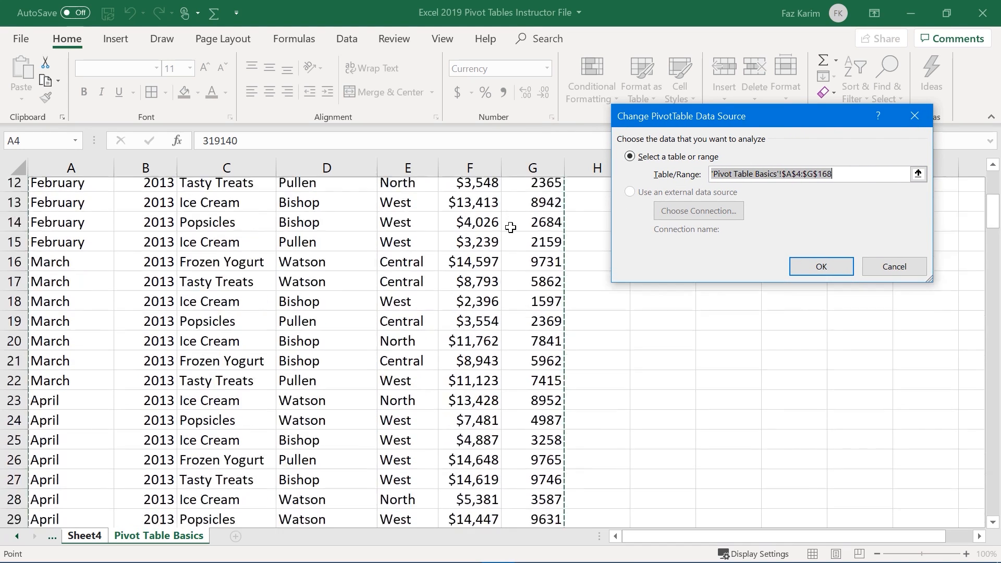
scroll(511, 232, "down", 12)
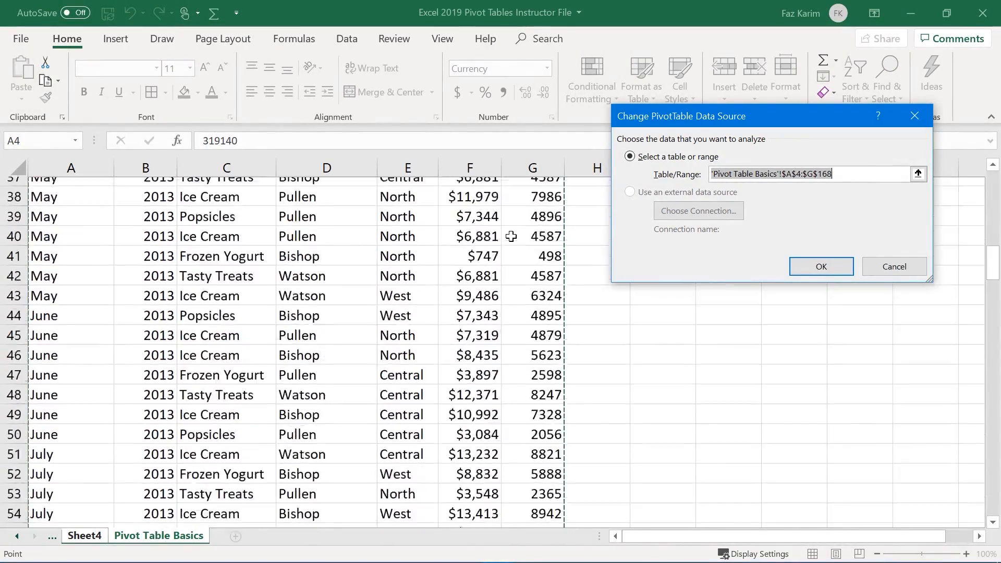
scroll(516, 241, "down", 10)
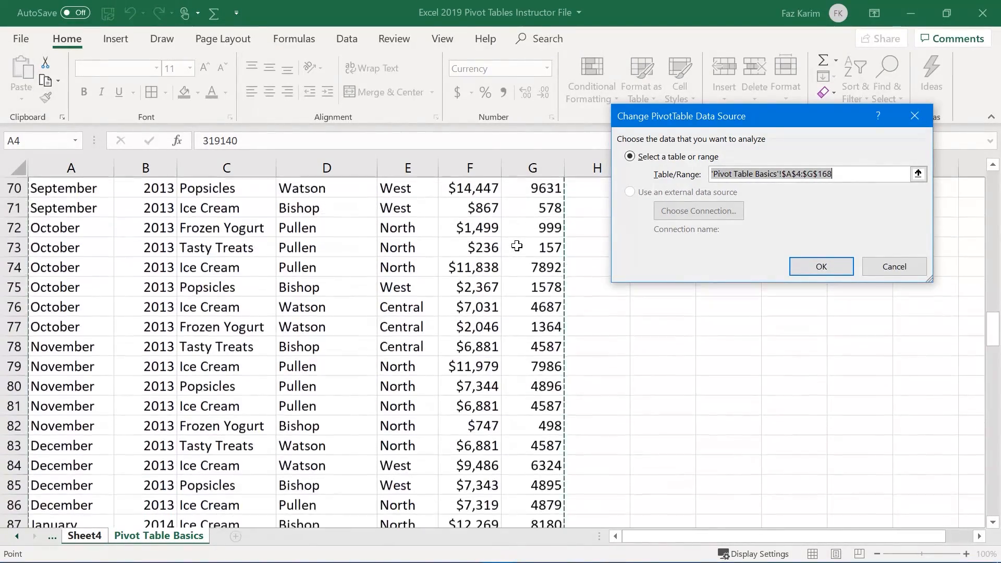
scroll(516, 246, "down", 14)
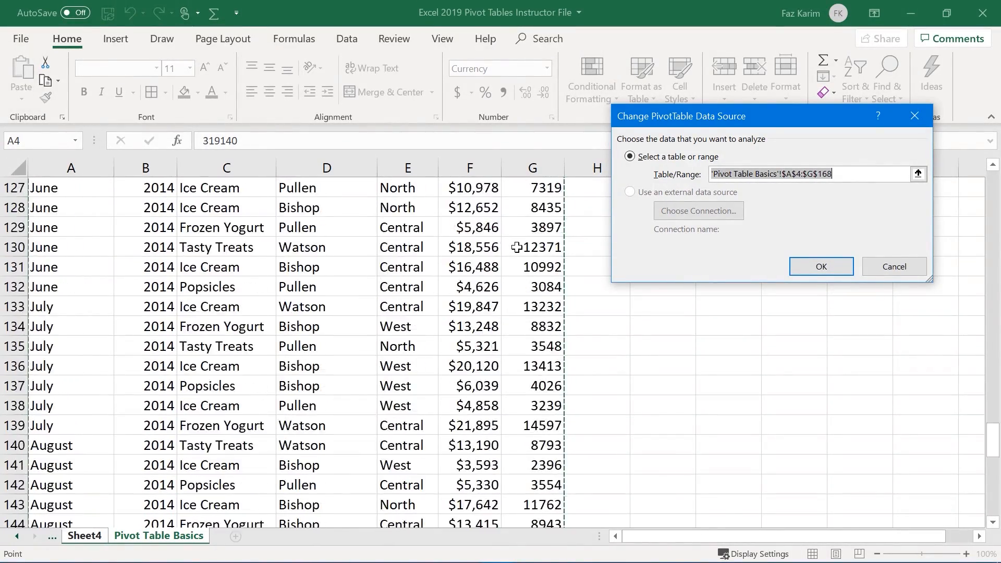
scroll(516, 248, "down", 20)
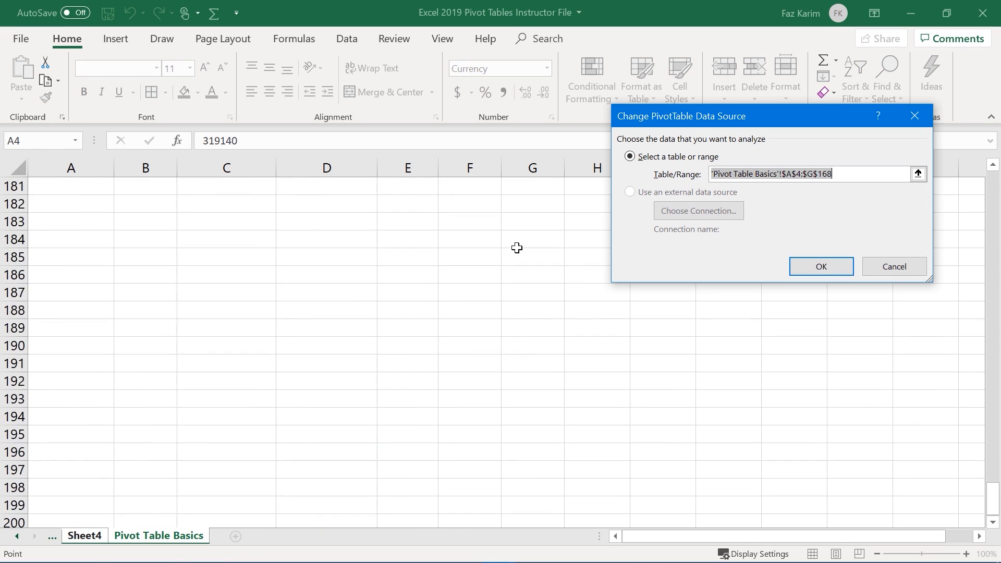
scroll(517, 248, "up", 10)
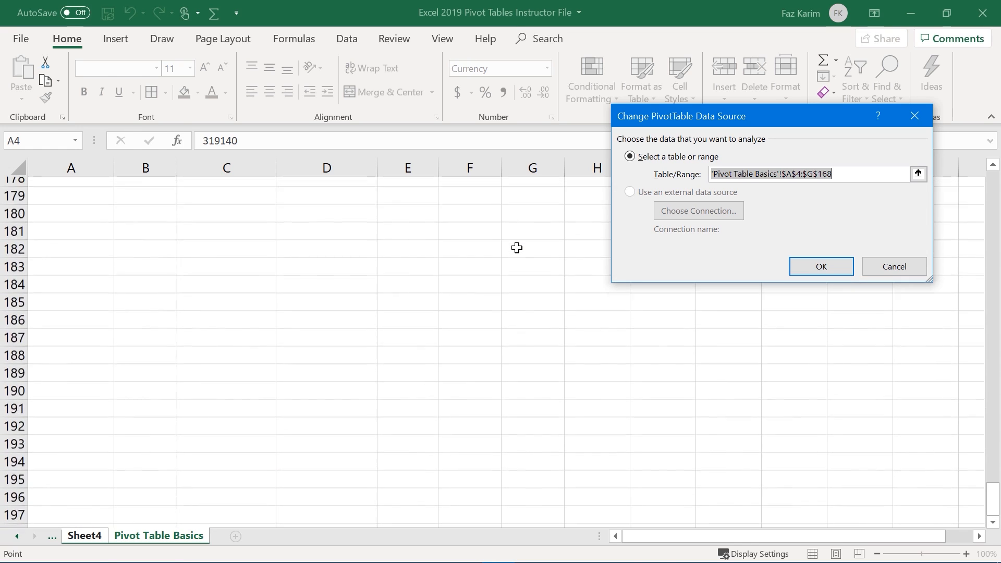
scroll(516, 247, "up", 2)
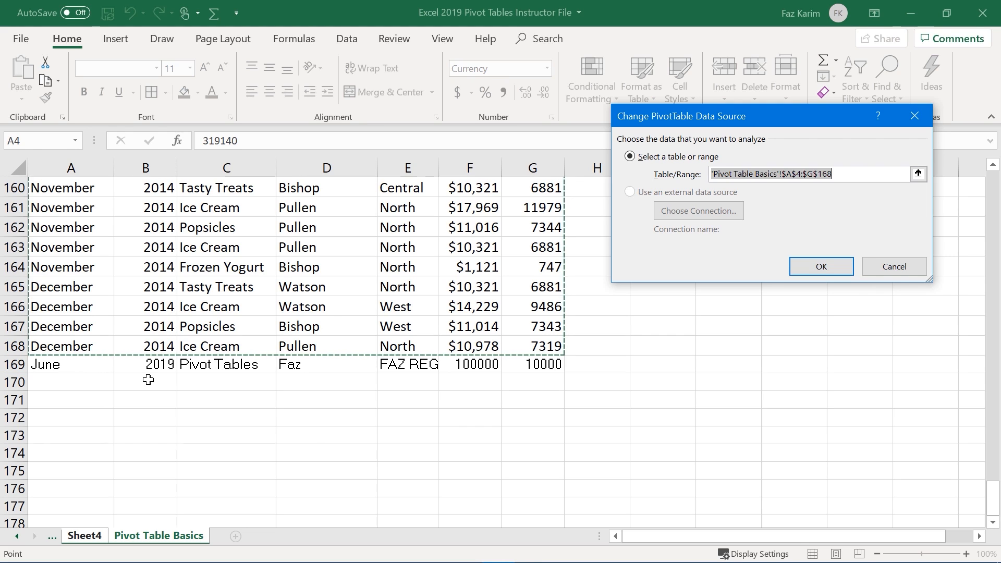
left_click(158, 285)
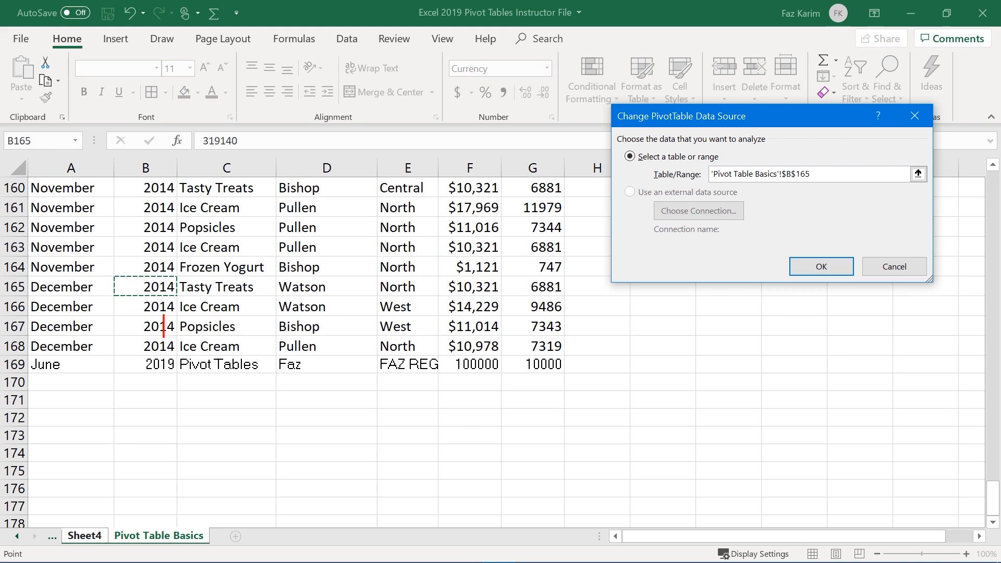
type("CTRL+ A")
key("ctrl+a")
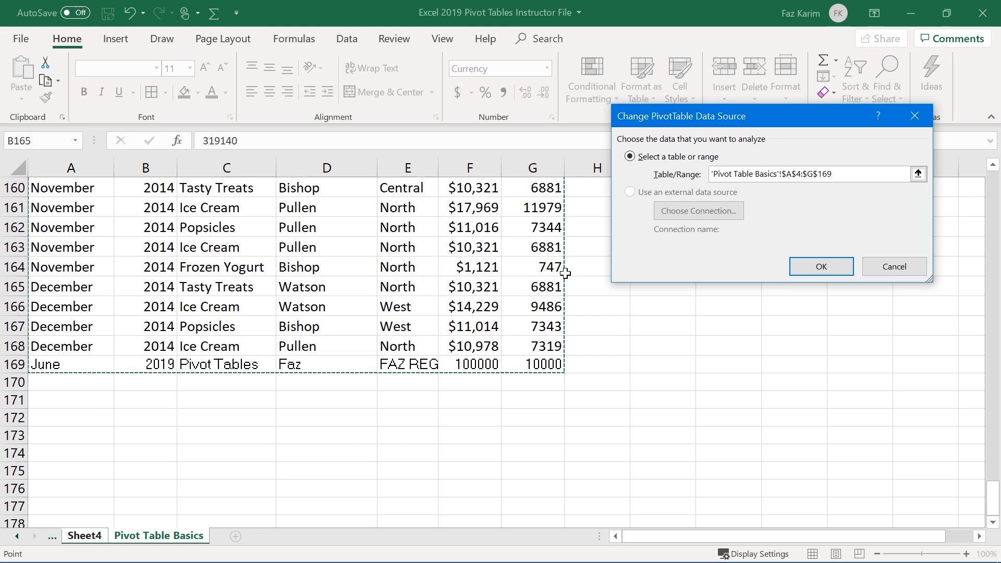
left_click(830, 175)
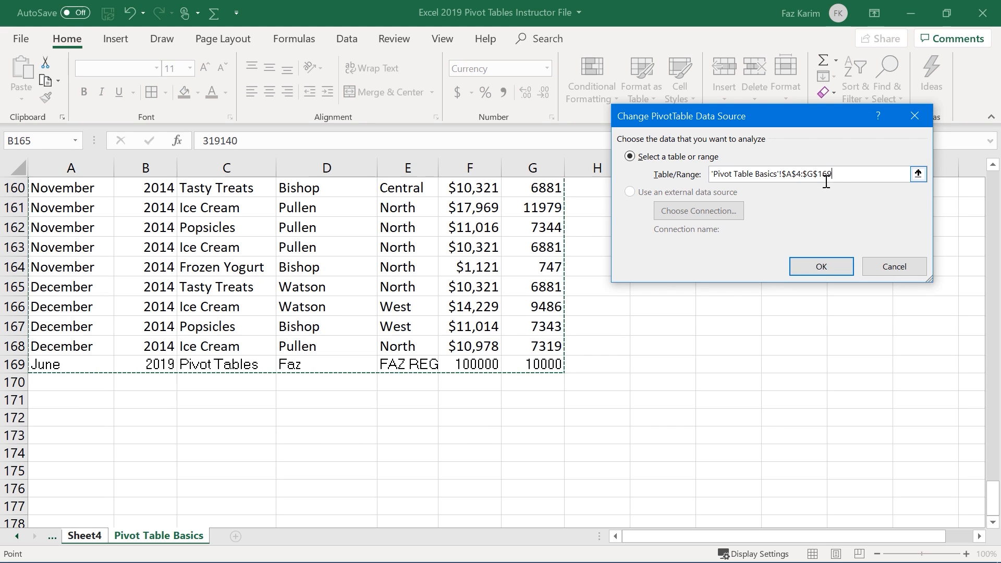
left_click(827, 266)
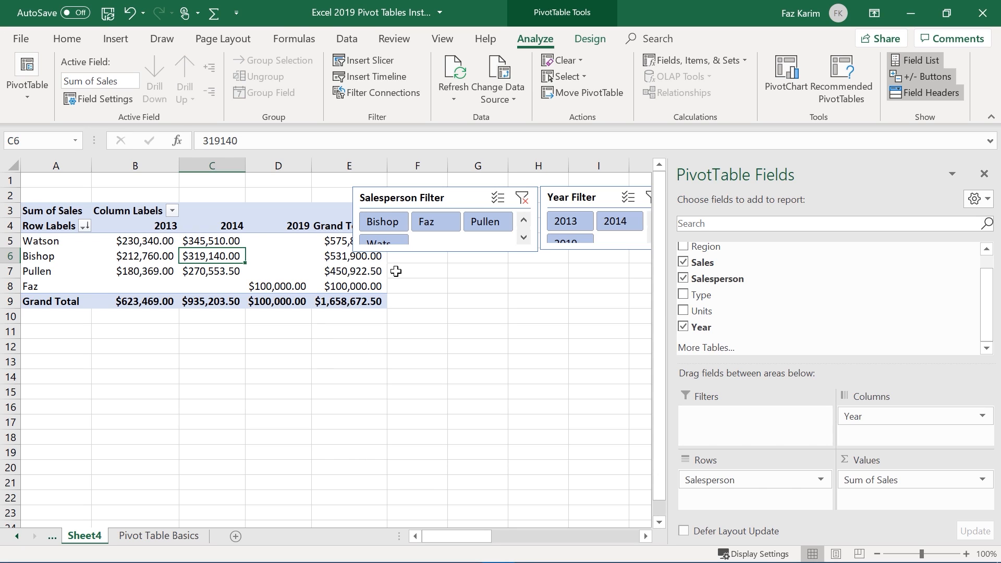
Look through the entries in the Salesperson Filter and Year Filter slicers and move the slicer group clear of the Grand Total column
left_click(522, 238)
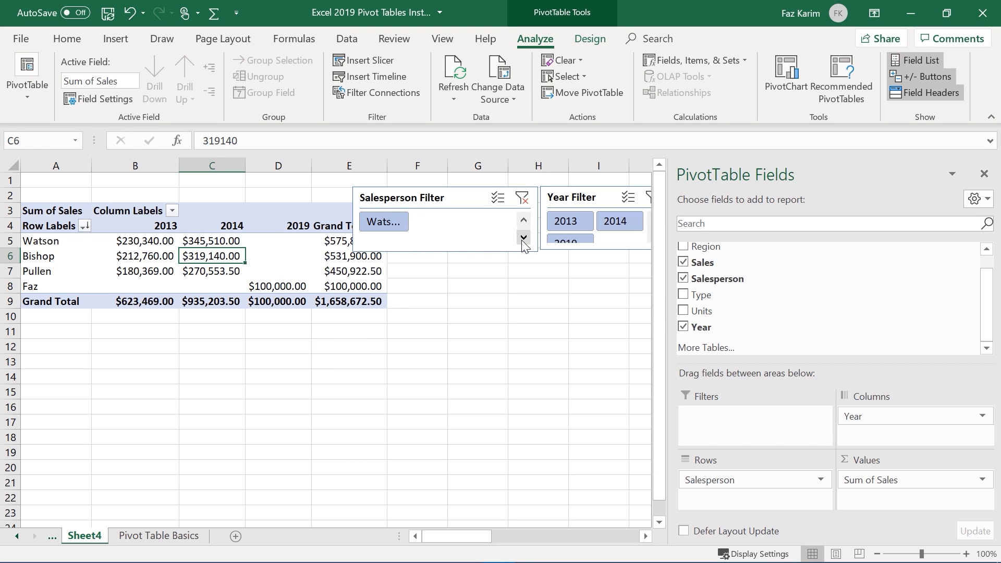
left_click(523, 223)
left_click(466, 198)
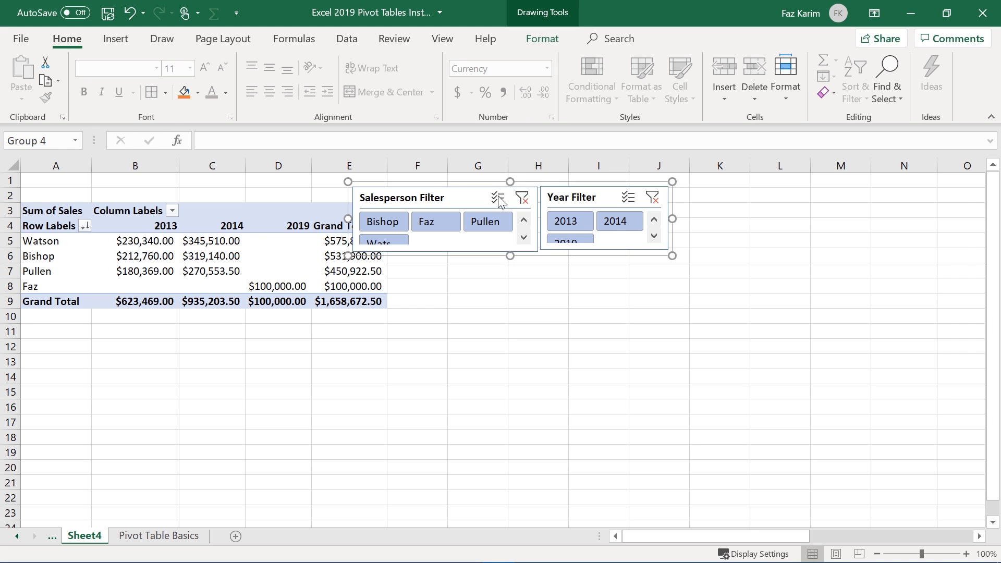
left_click(478, 183)
left_click(508, 186)
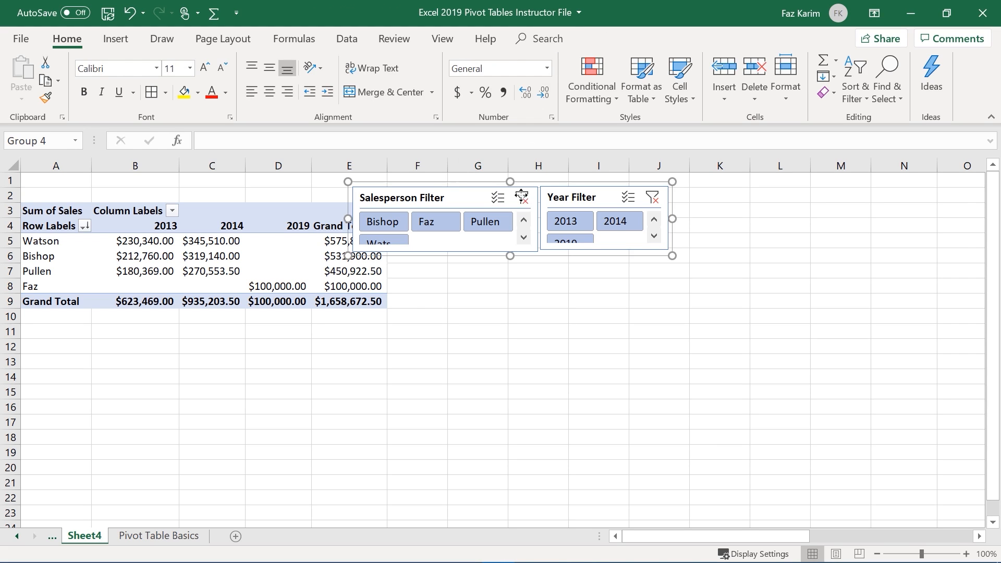
left_click(523, 238)
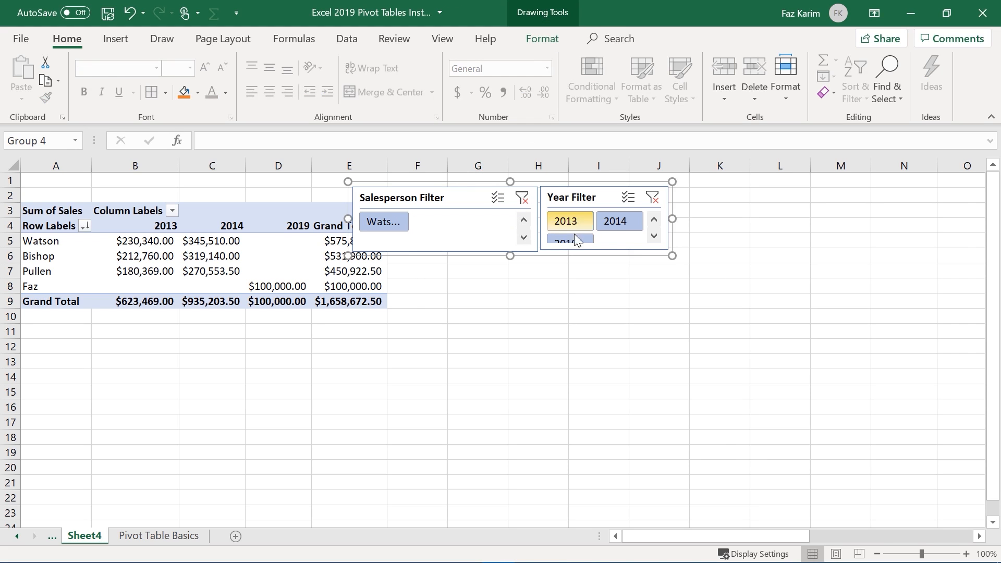
left_click(654, 237)
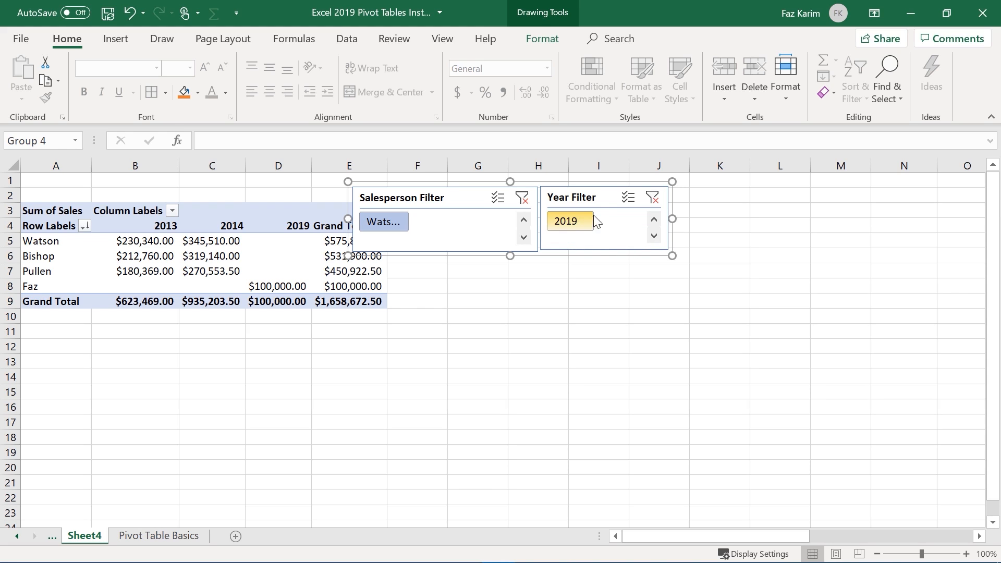
left_click_drag(615, 185, 693, 185)
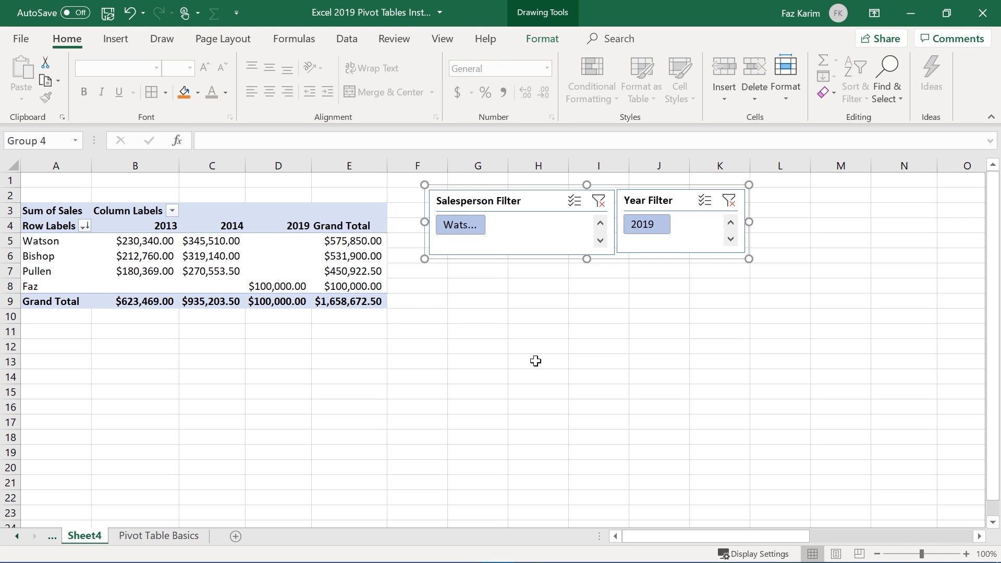
On the Pivot Table Basics sheet, replace the sales formula in cell F168 of Pullen's December 2014 record with 1978
left_click(298, 258)
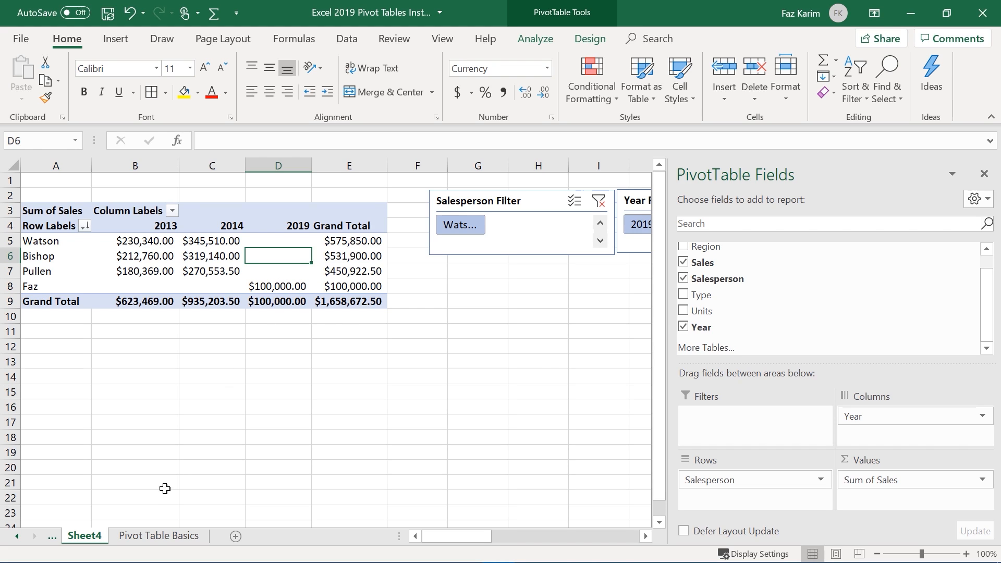
left_click(151, 535)
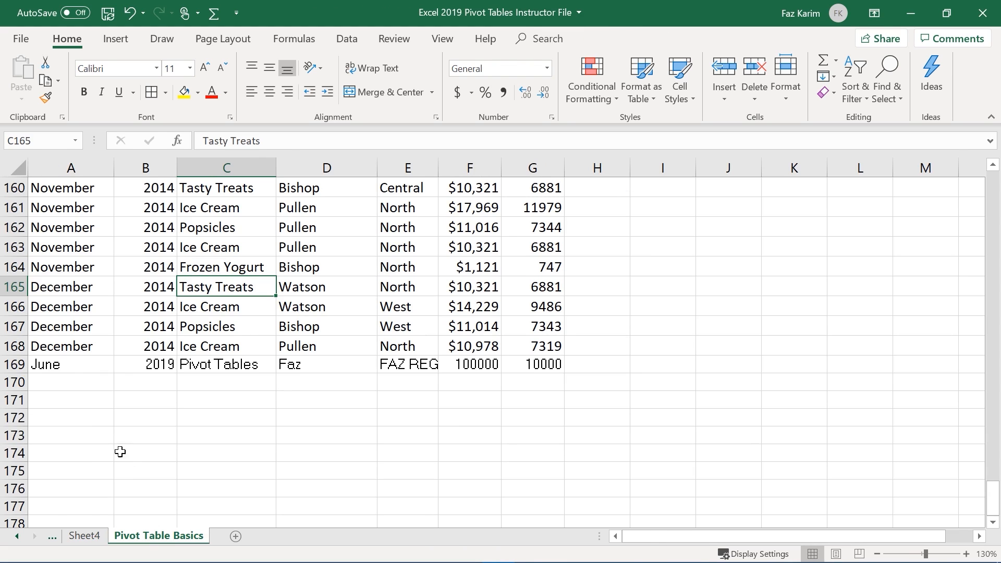
left_click(18, 347)
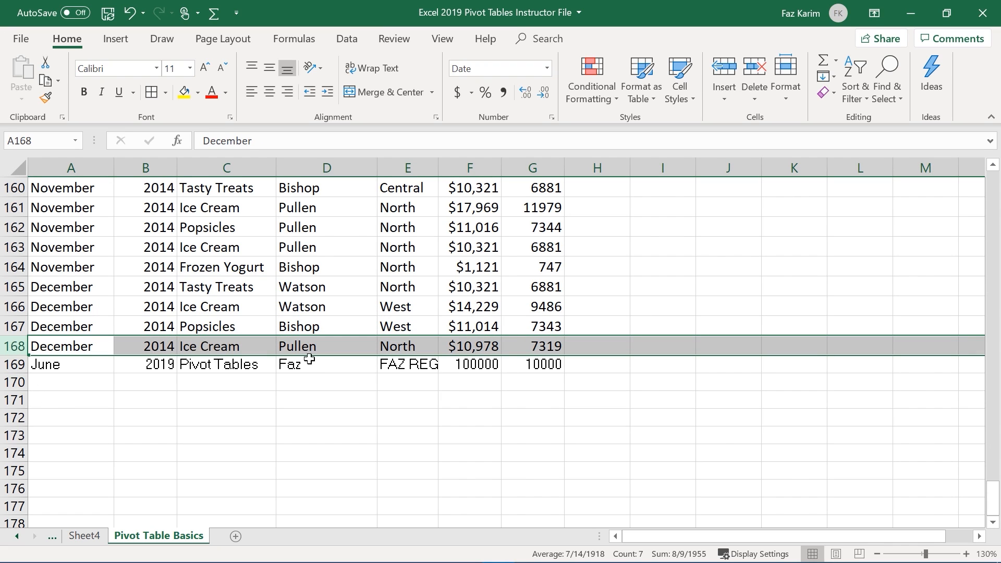
left_click(482, 347)
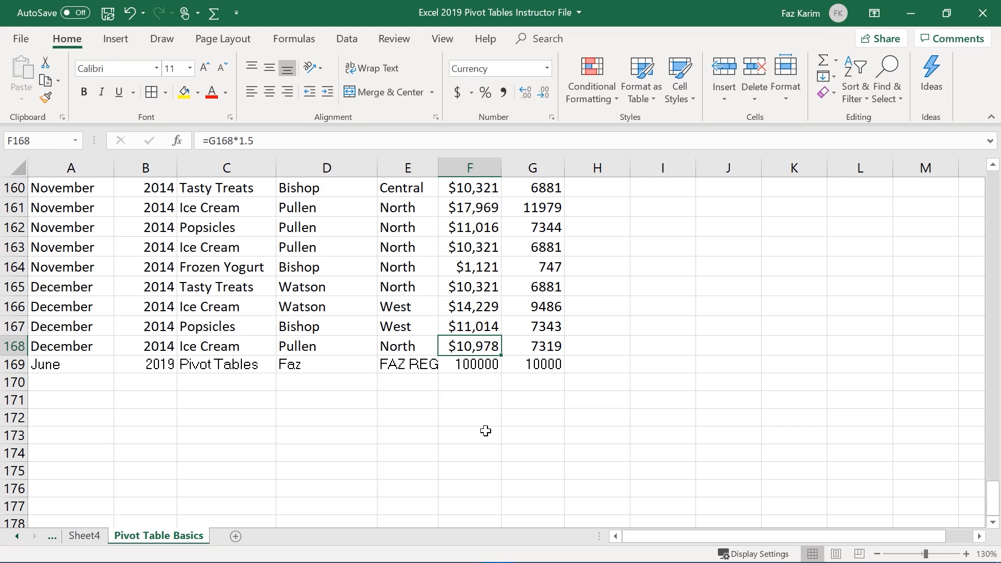
key("Delete")
type("1,")
type("97")
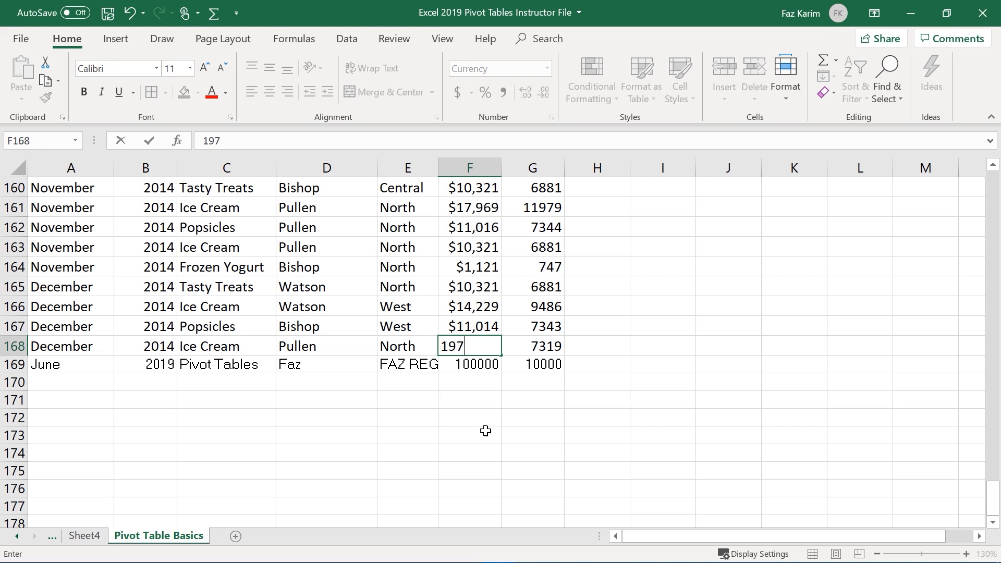
type("8")
key("Return")
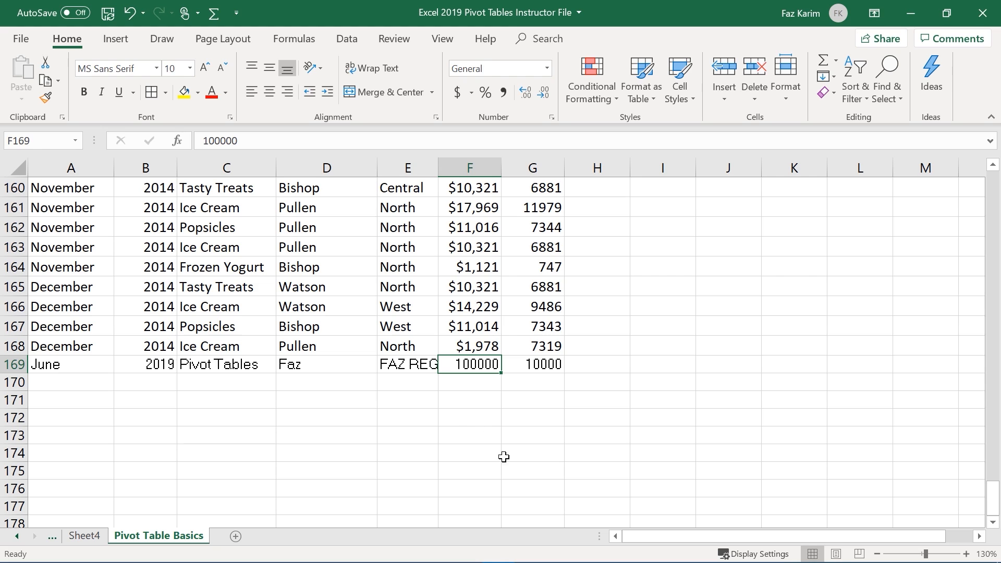
left_click(489, 347)
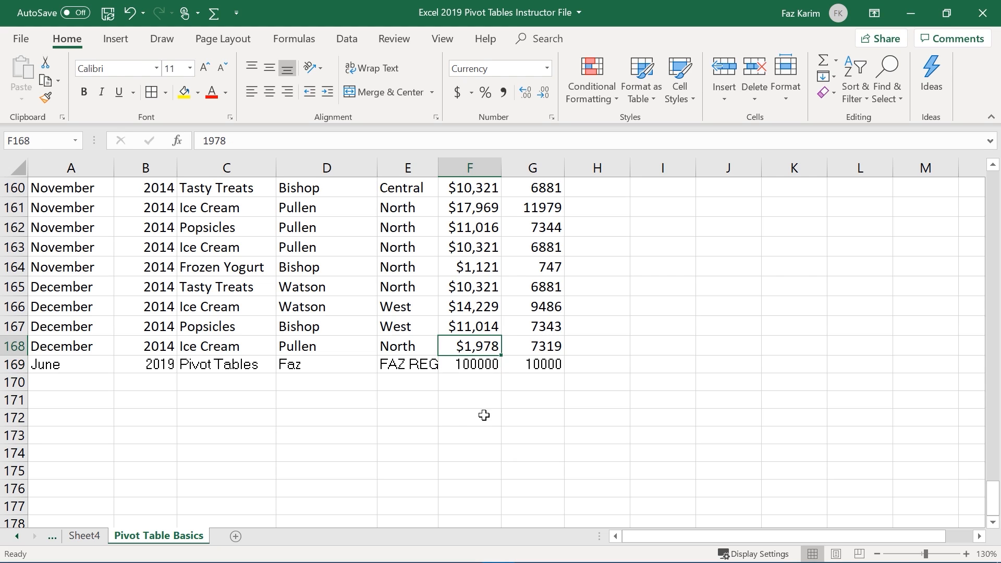
Compare Sheet4 with the edited source record and refresh the sales pivot table to pick up the changed sales value
left_click(90, 536)
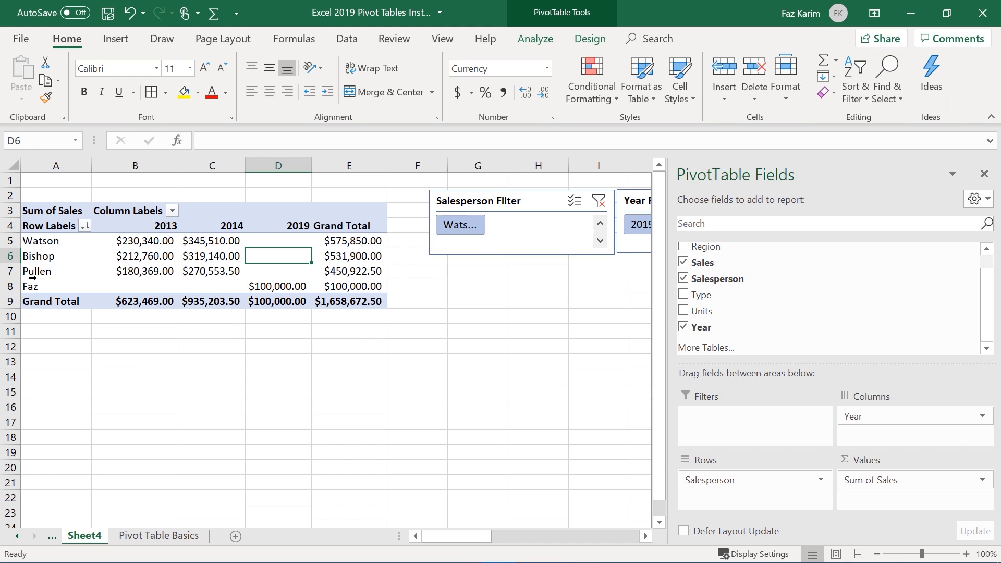
left_click(162, 536)
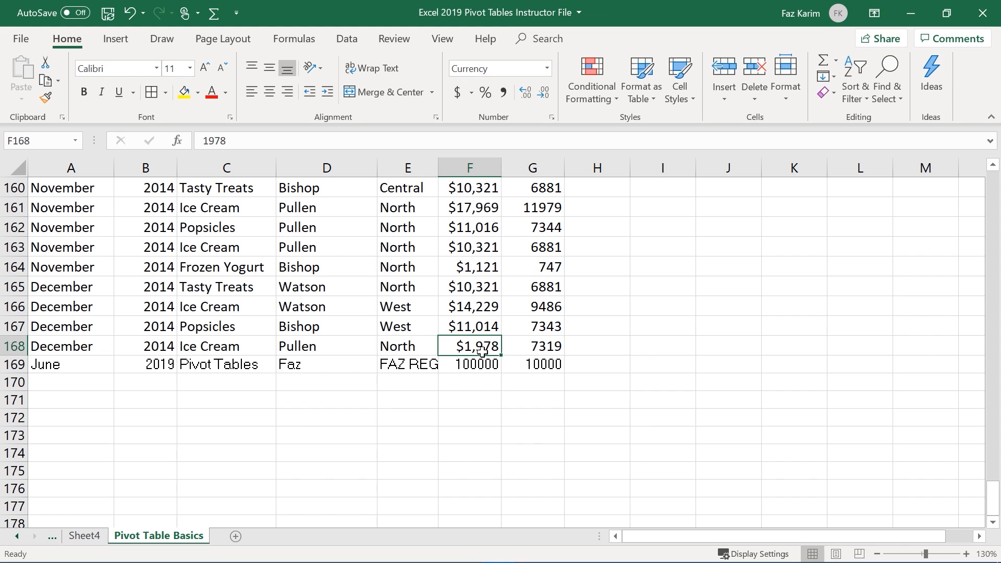
left_click(101, 537)
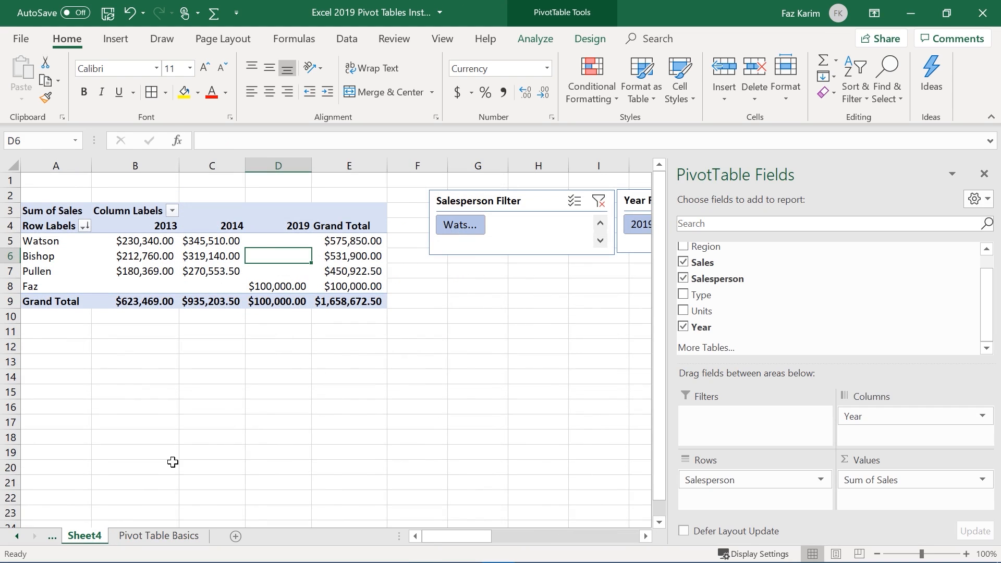
right_click(297, 259)
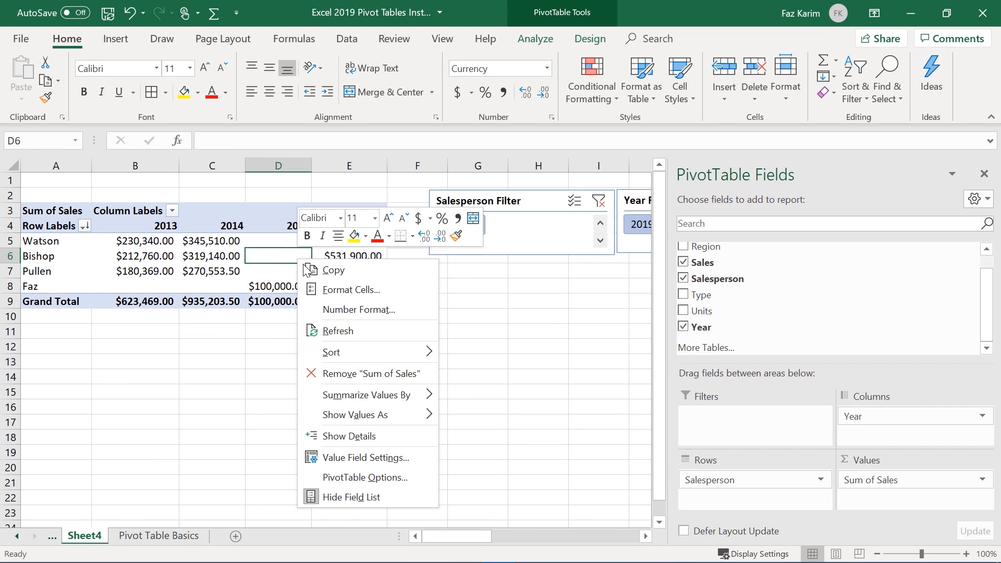
left_click(326, 334)
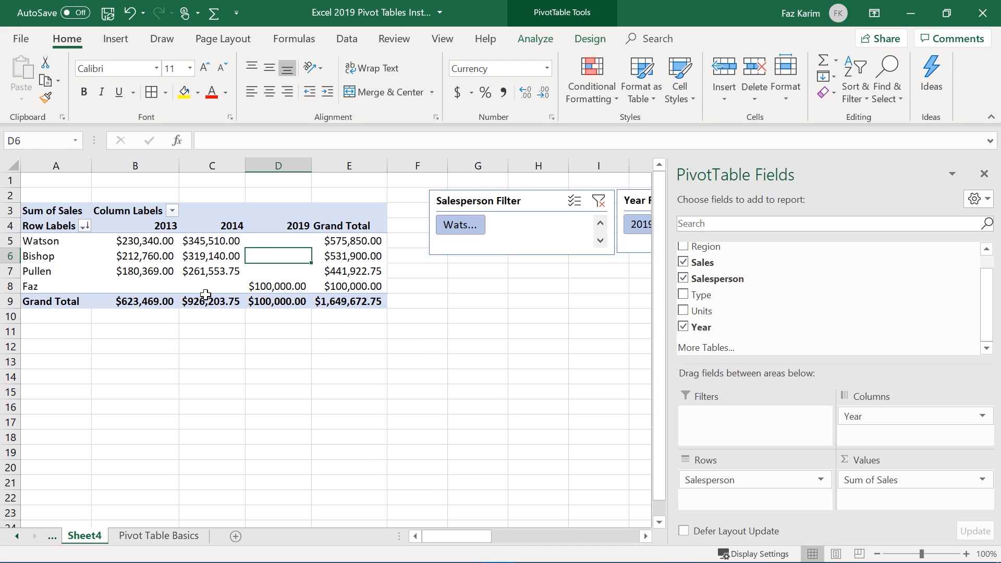
Review the 2014 source records and the added row 169 on the Pivot Table Basics sheet
mouse_move(206, 294)
left_click(177, 537)
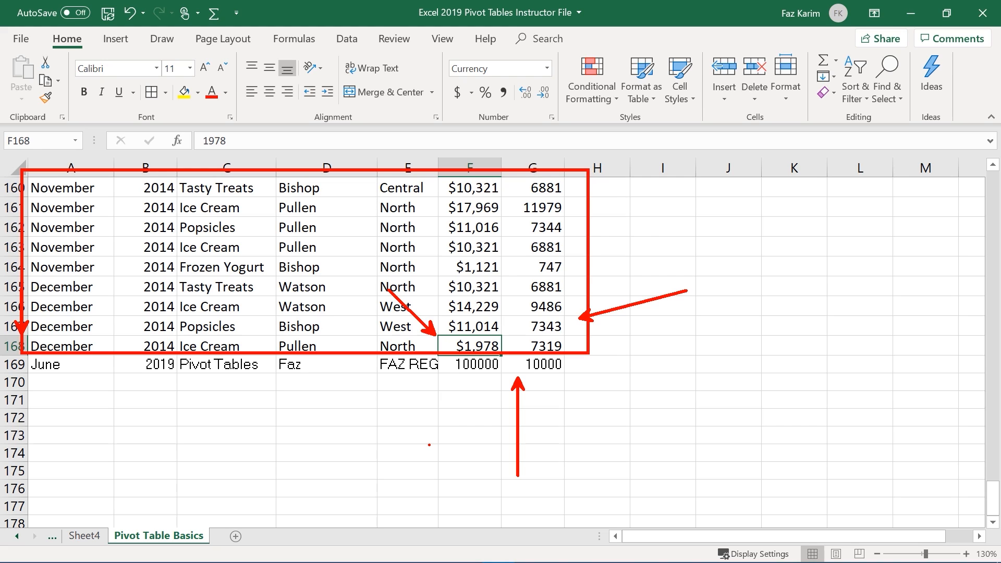
key("Escape")
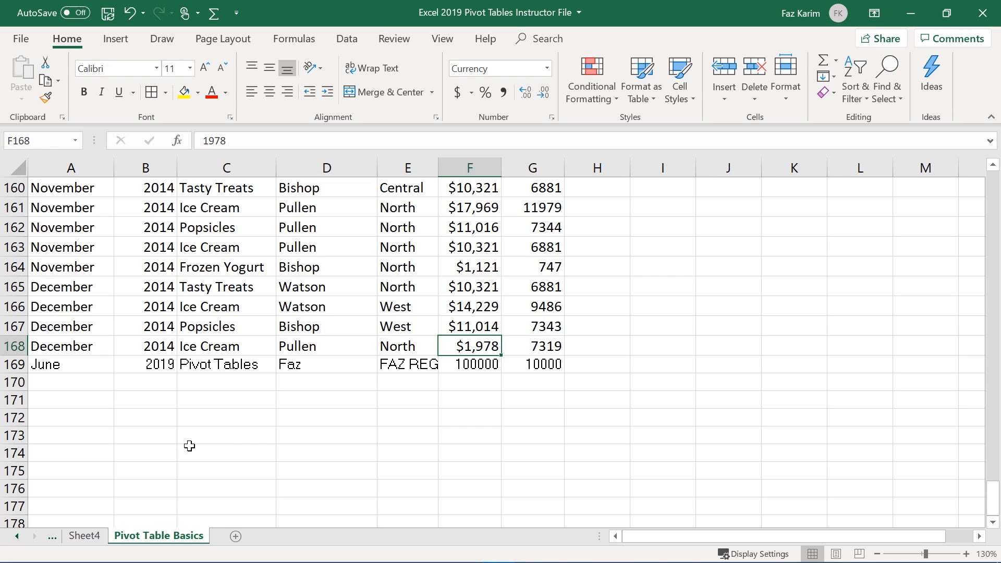
left_click(292, 326)
scroll(296, 327, "up", 2)
scroll(296, 327, "up", 5)
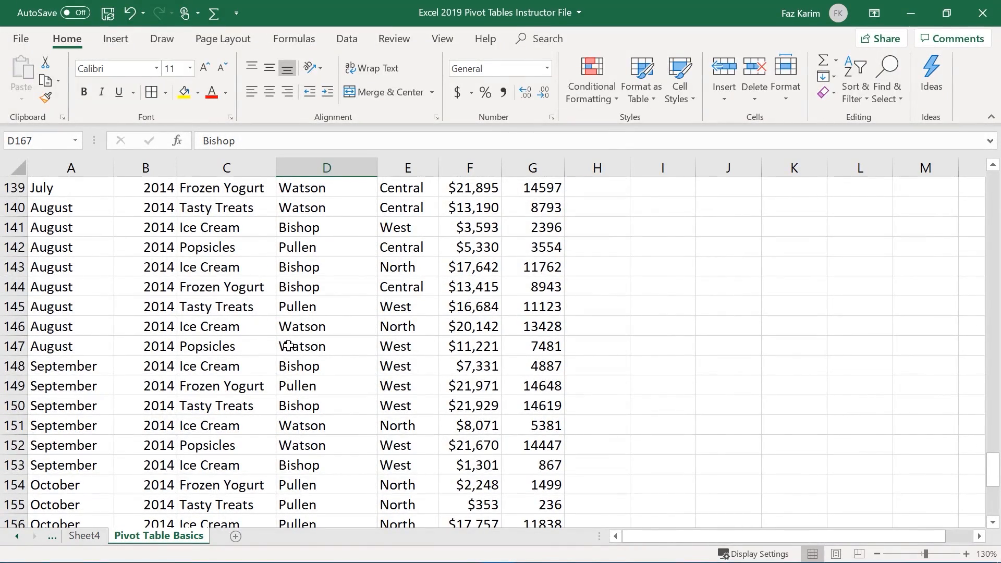
scroll(288, 346, "down", 5)
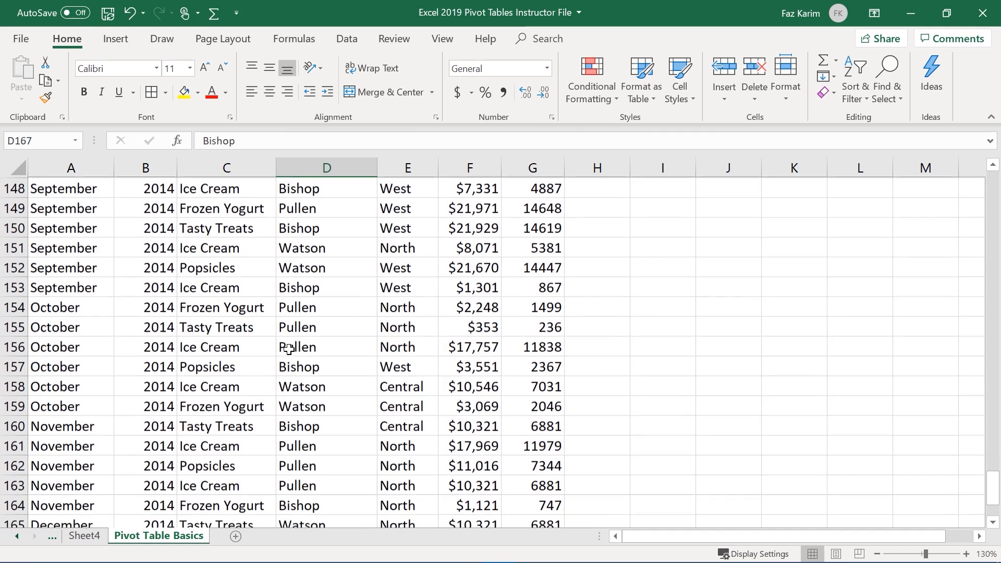
scroll(290, 371, "down", 1)
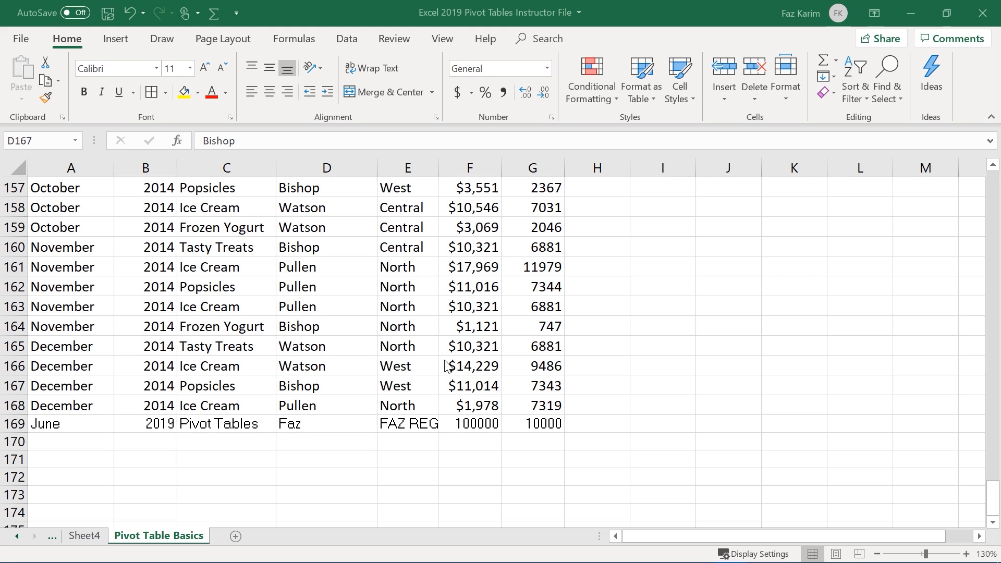
Return to Sheet4 and narrow the PivotTable Fields pane so that both slicers are fully in view
left_click(85, 537)
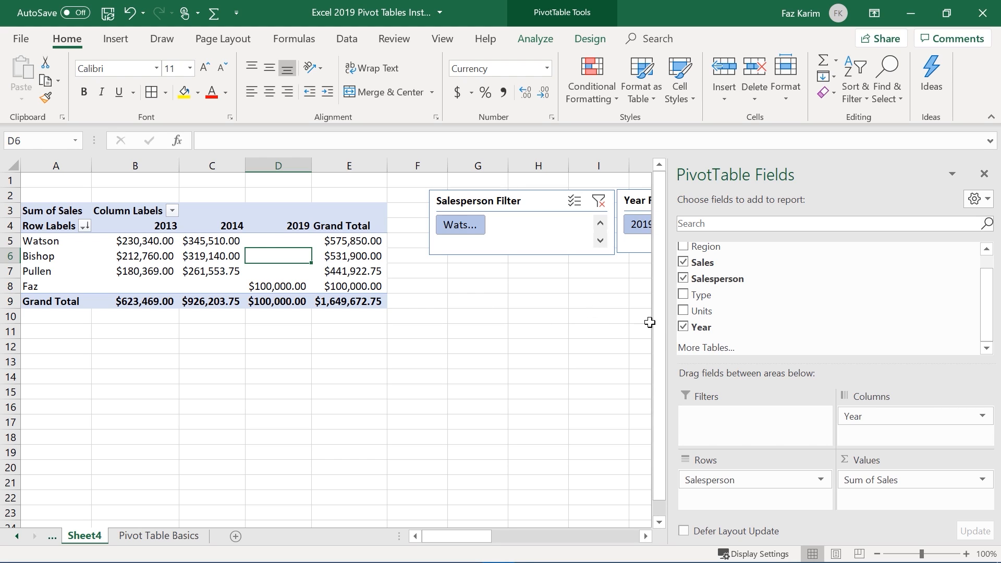
left_click_drag(669, 327, 800, 337)
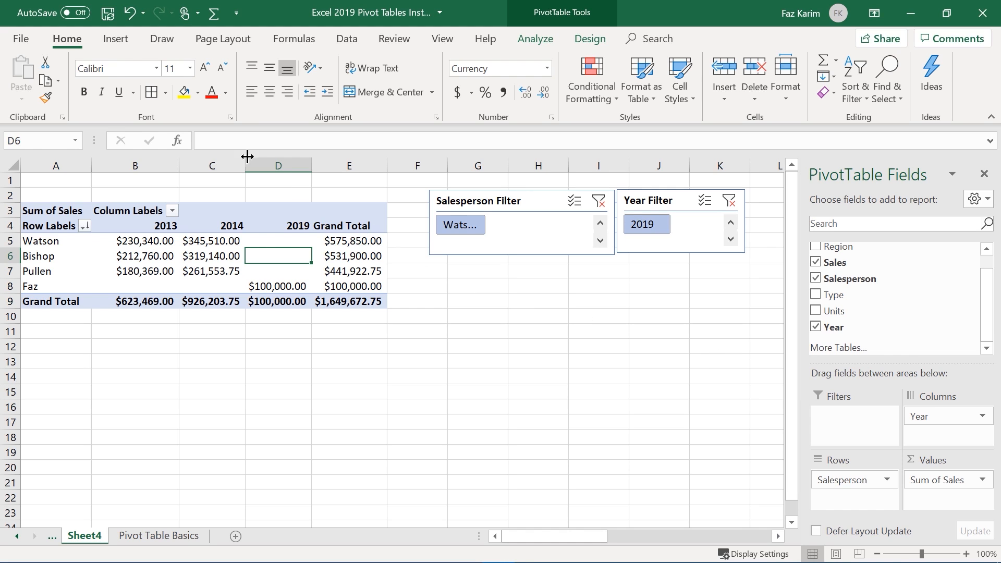
left_click(115, 42)
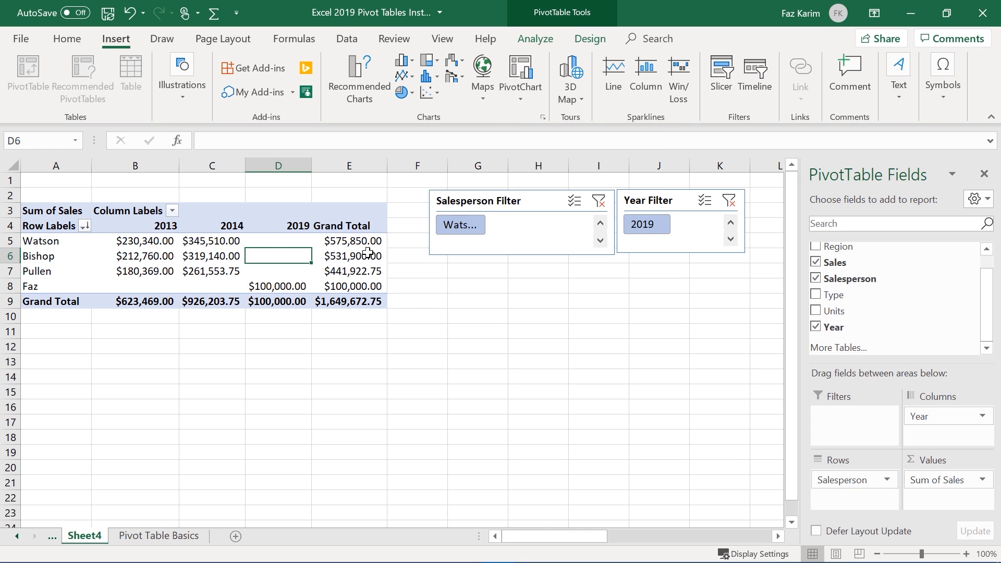
mouse_move(306, 268)
left_mouse_down()
mouse_move(298, 327)
mouse_move(323, 373)
left_mouse_up()
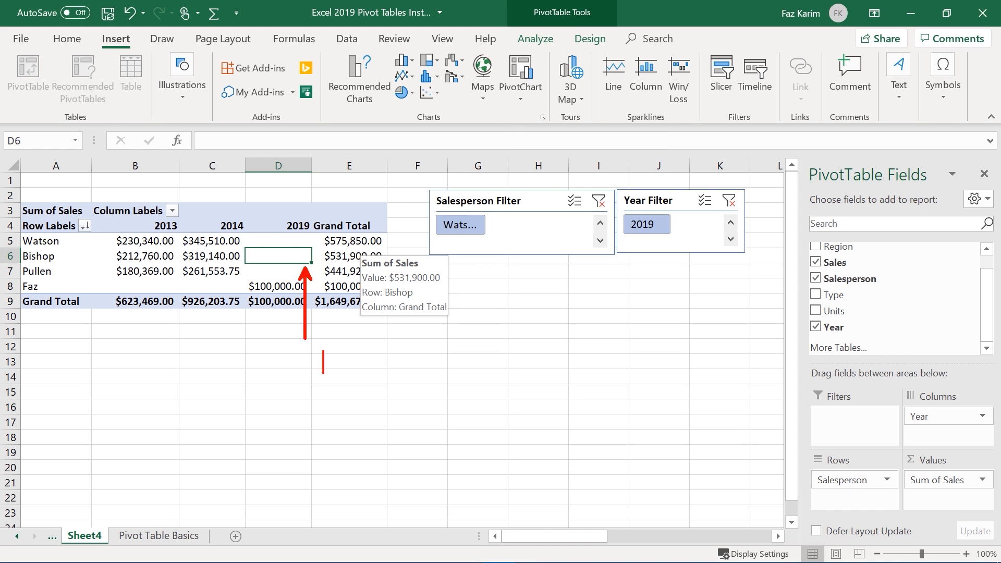
type("ALT ")
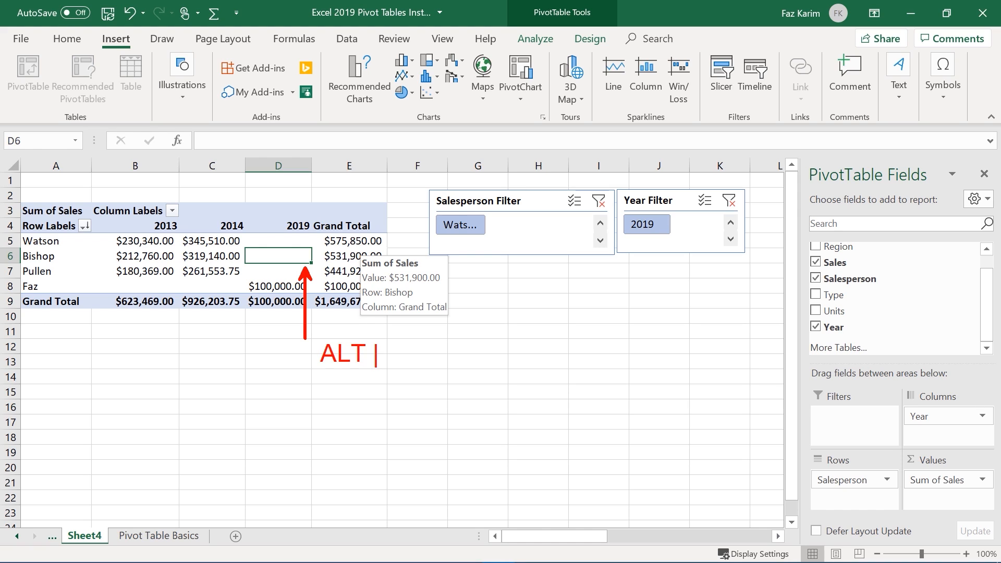
type("+ f1")
key("Return")
key("Return")
type("( FN ")
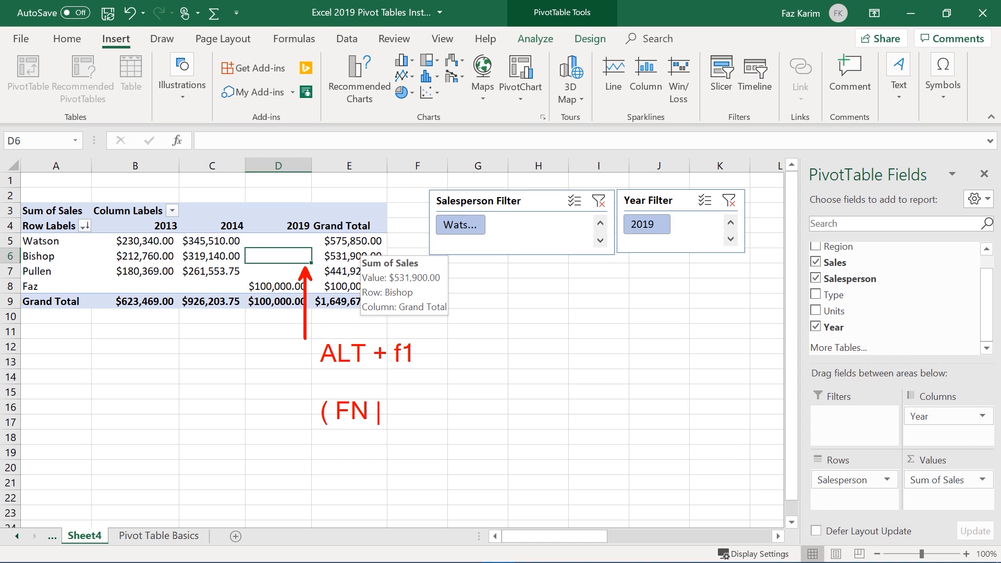
type(")")
key("Escape")
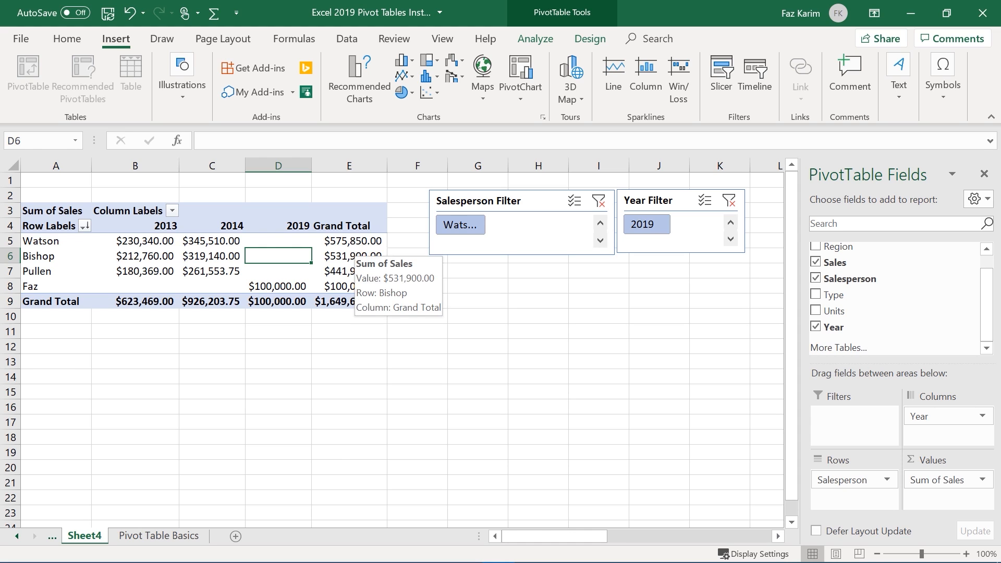
Create a default clustered column PivotChart from the sales pivot table and place it below the slicers, clear of the fields pane
key("alt+F1")
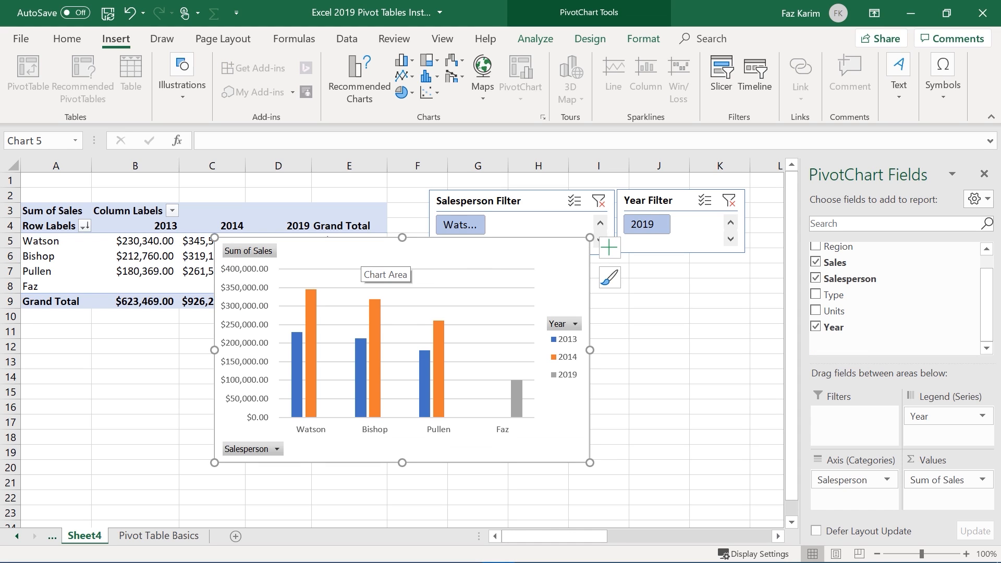
left_click_drag(385, 255, 572, 281)
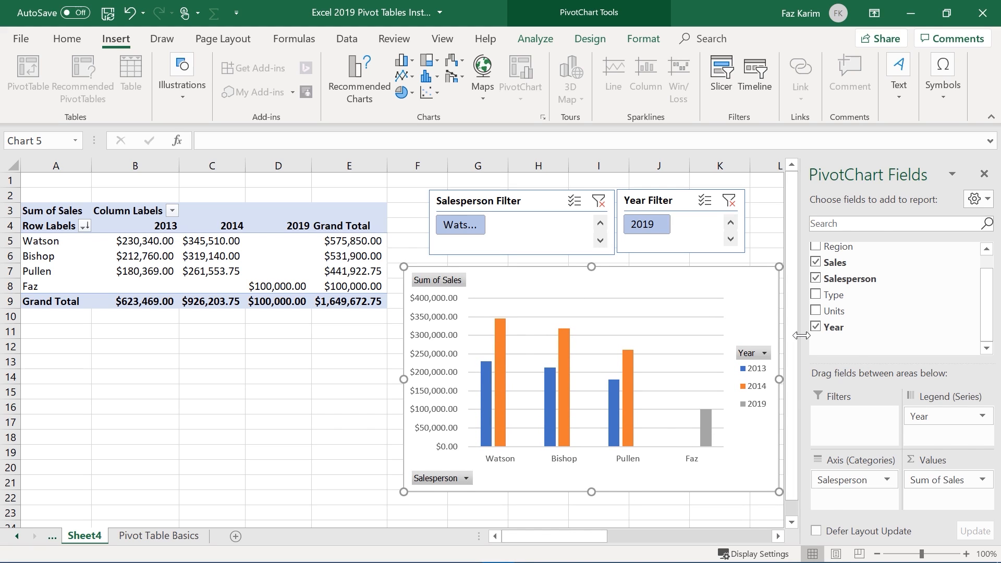
left_click_drag(801, 335, 851, 336)
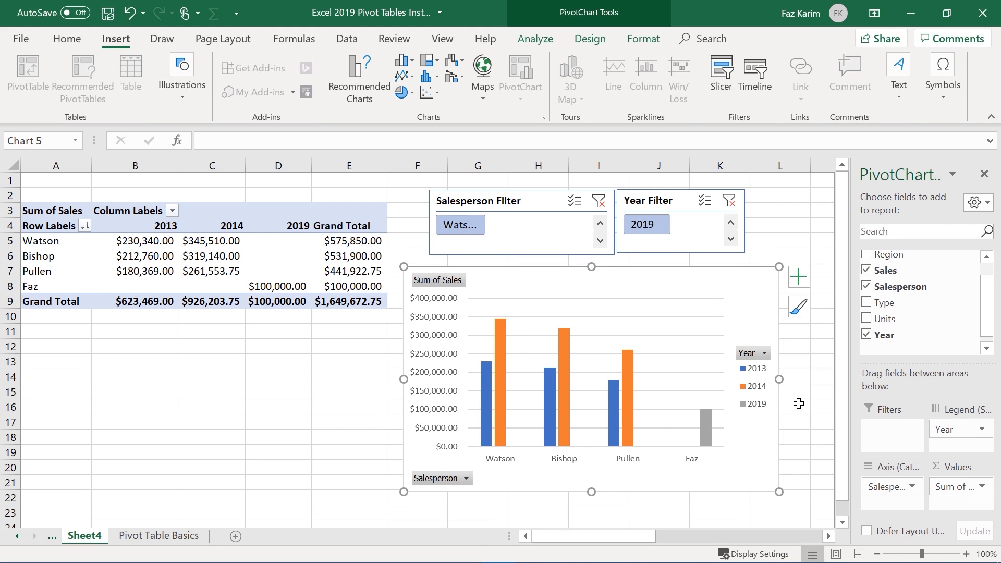
Apply the chart style with a gray gradient background and white data labels to the PivotChart and remove its gridlines
left_click(806, 302)
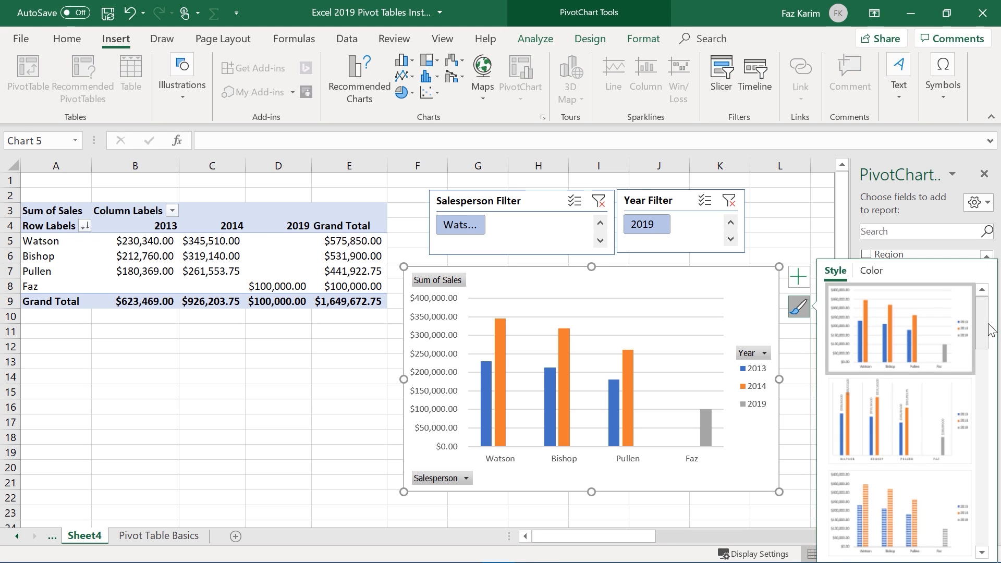
scroll(968, 402, "down", 5)
scroll(975, 386, "up", 2)
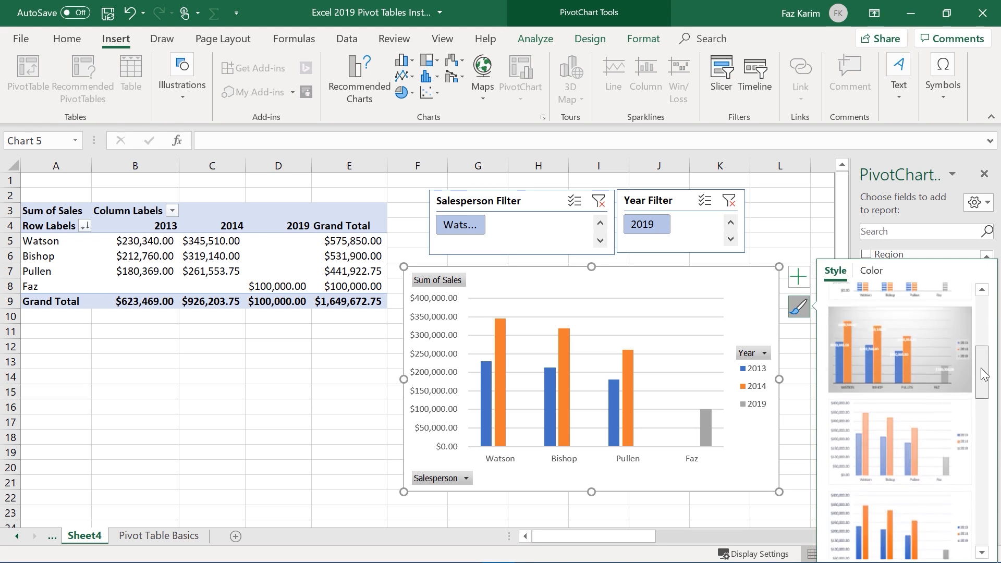
left_click(863, 349)
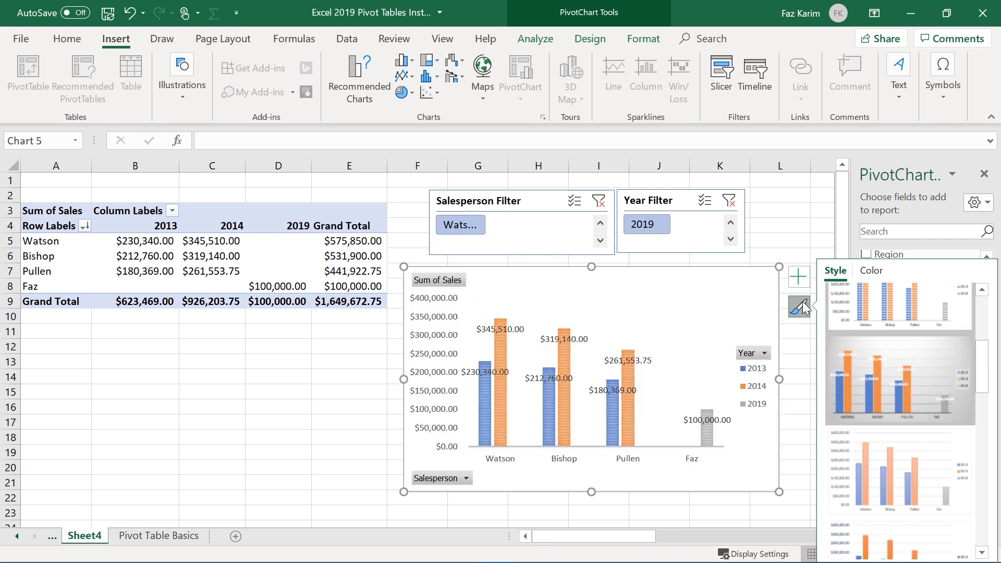
left_click(798, 277)
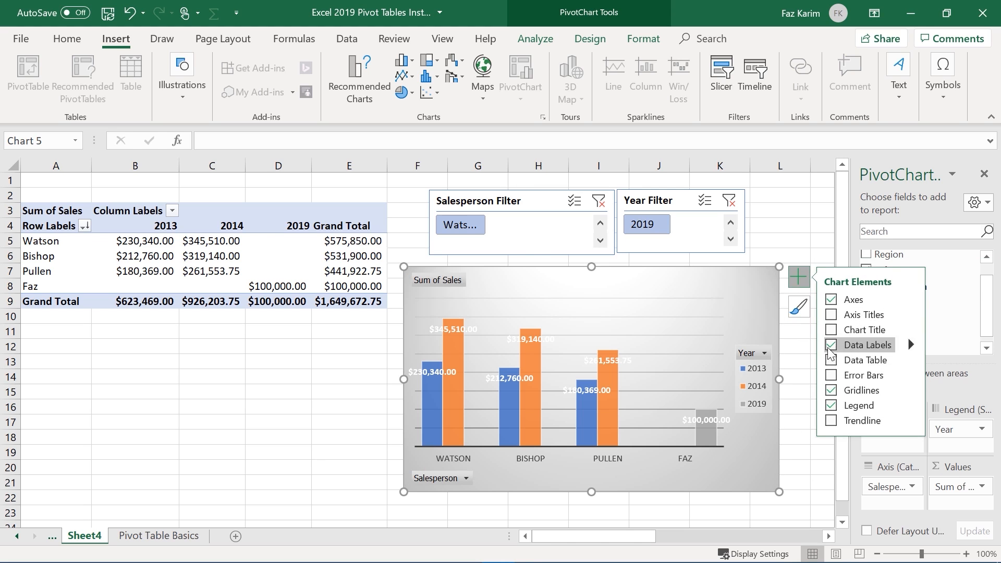
left_click(831, 391)
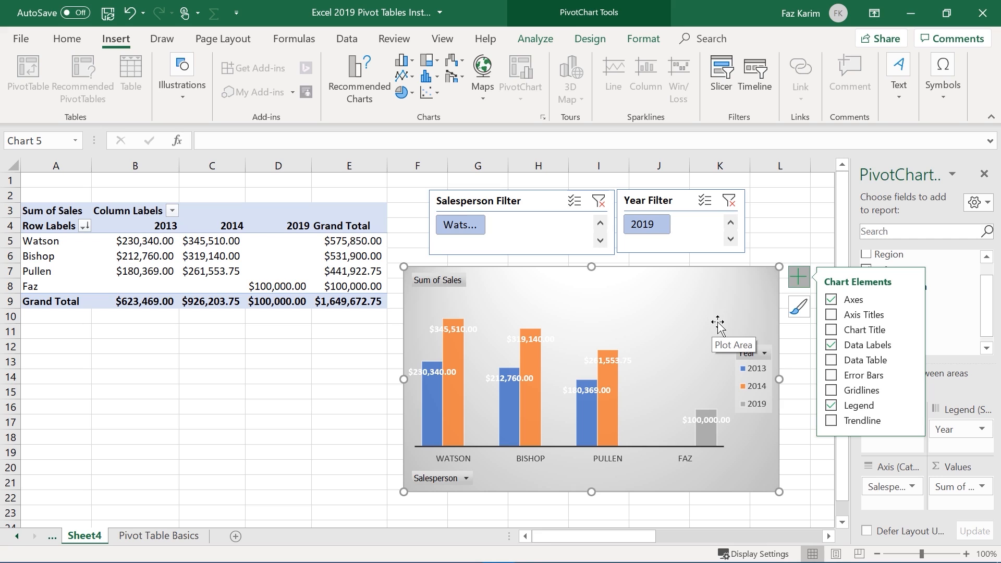
Recolor the PivotChart with the monochromatic dark-to-light green palette and hide its value field buttons
left_click(798, 309)
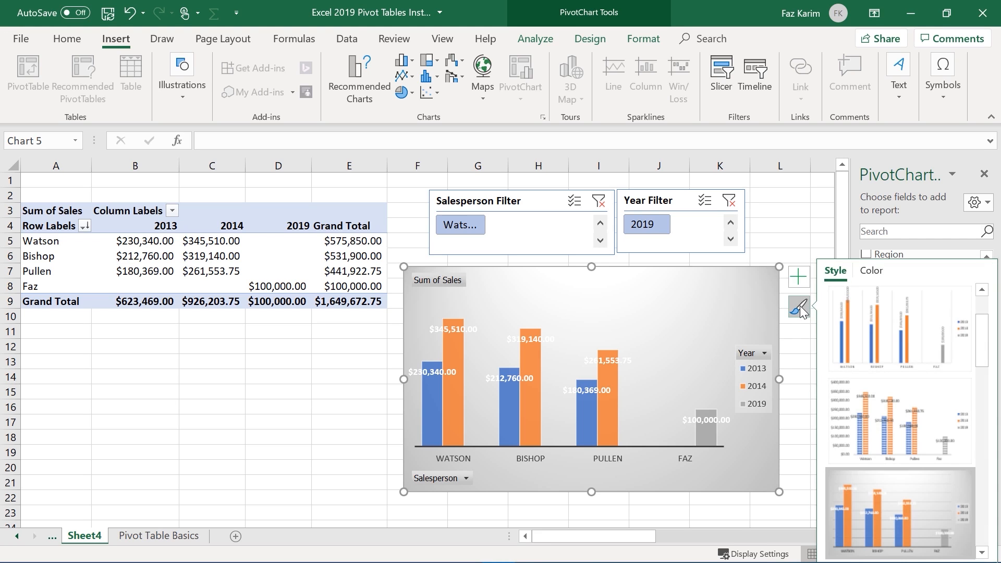
left_click(881, 271)
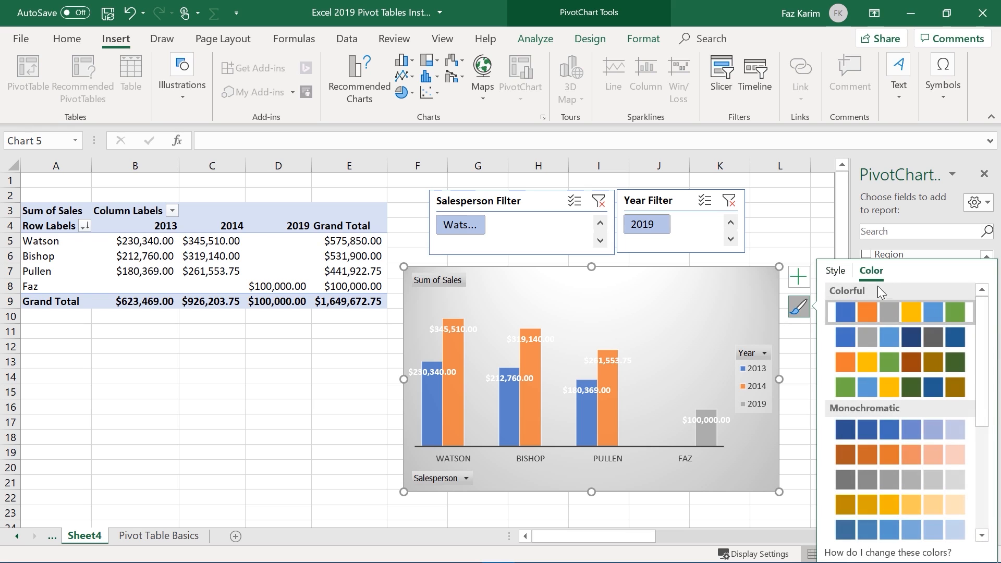
scroll(858, 453, "down", 4)
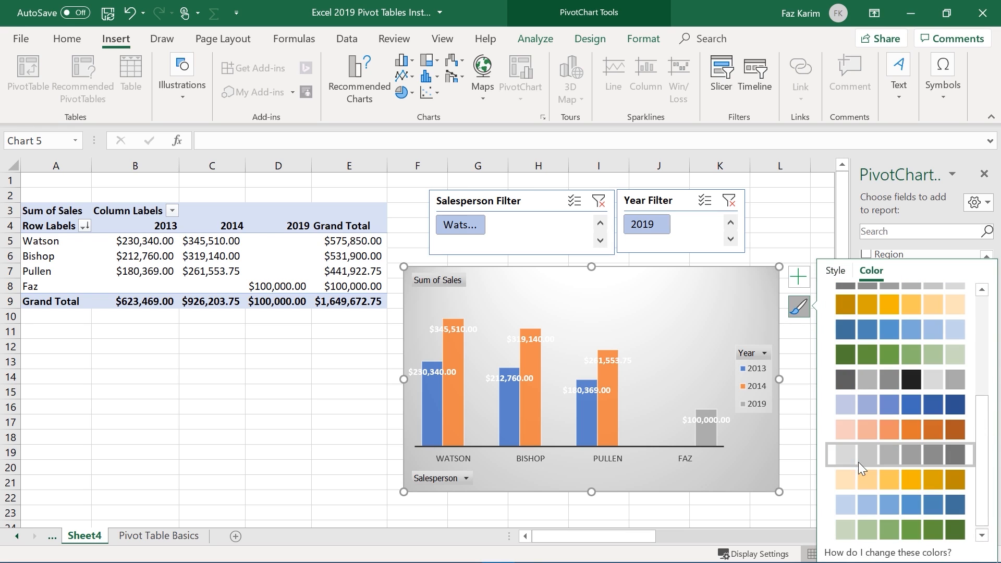
left_click(898, 351)
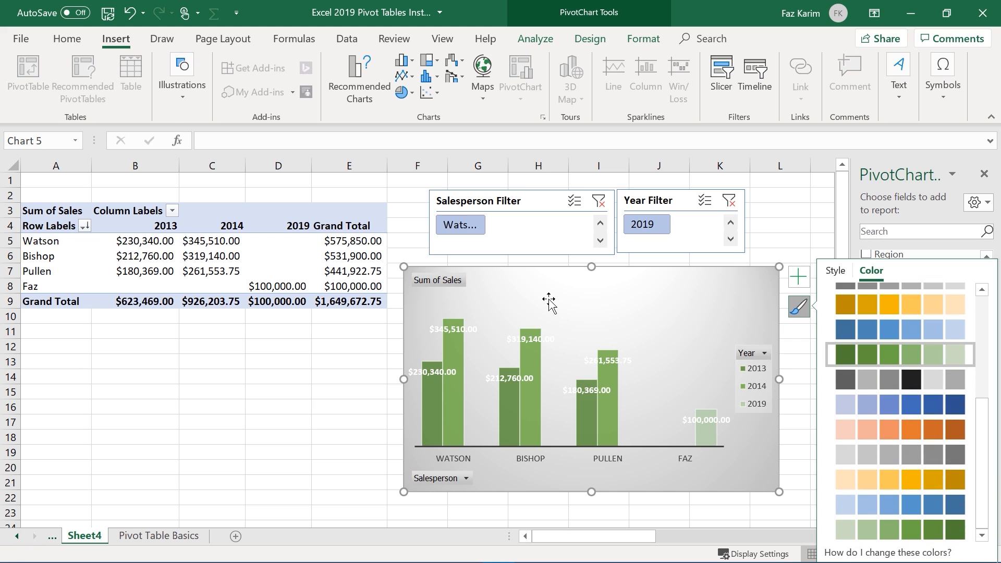
right_click(436, 281)
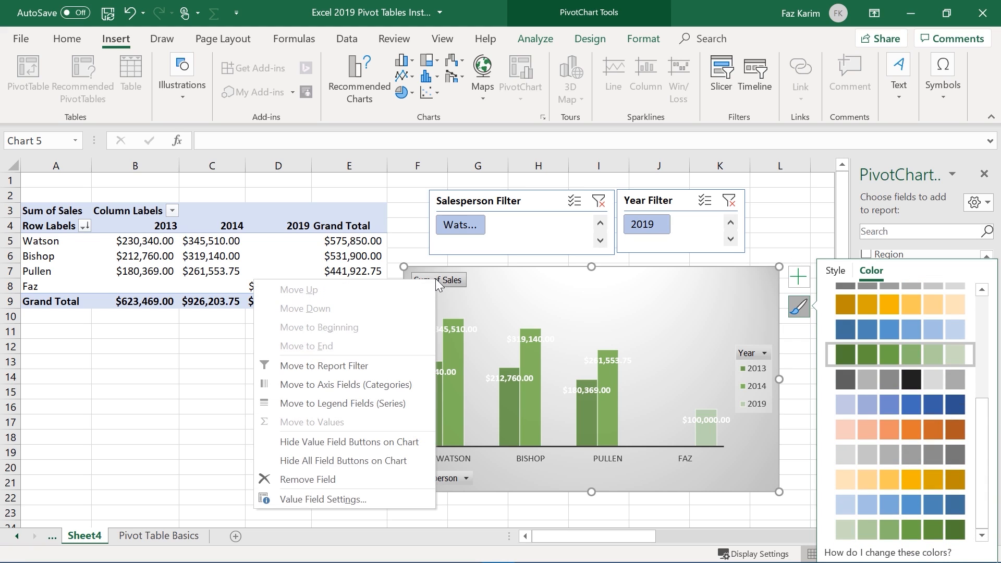
left_click(342, 442)
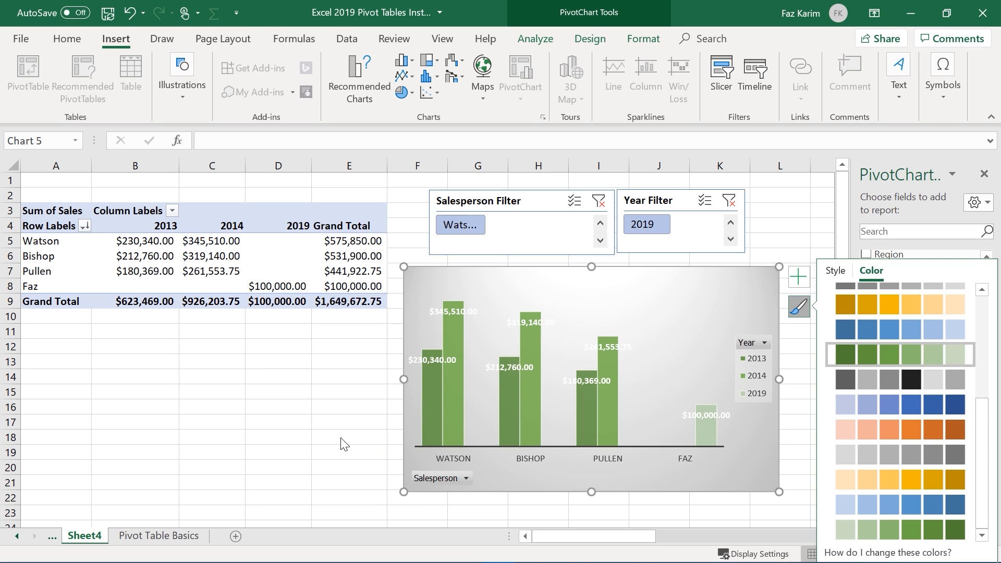
Test the Salesperson Filter slicer on the PivotChart with the first listed salesperson, clear the filter, and deselect the chart
left_click(465, 229)
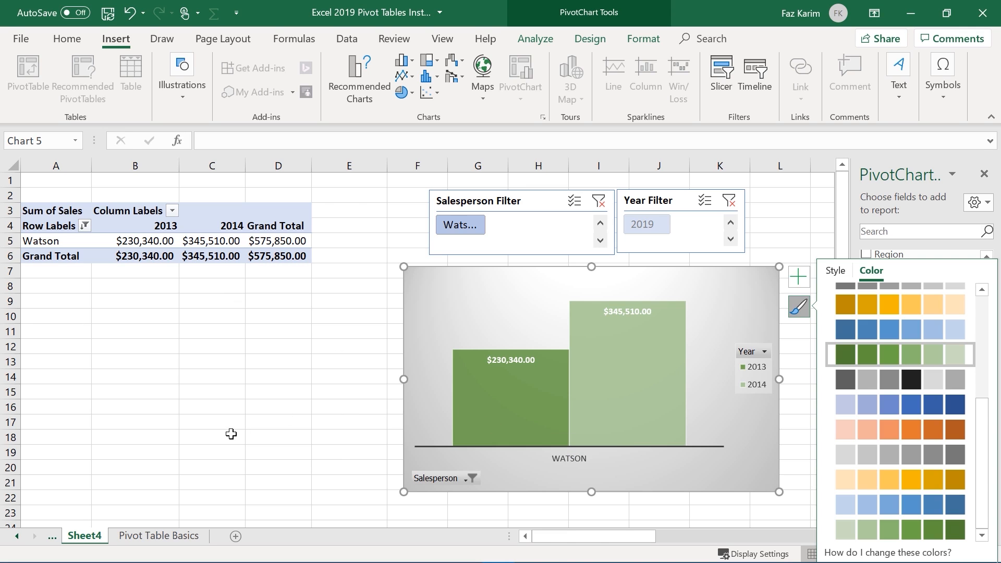
left_click(598, 201)
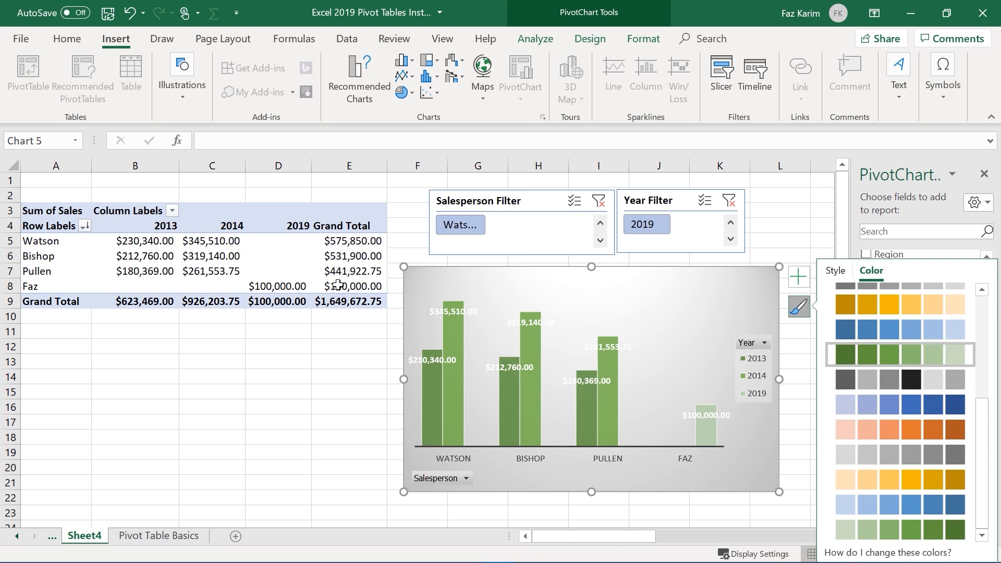
left_click(798, 277)
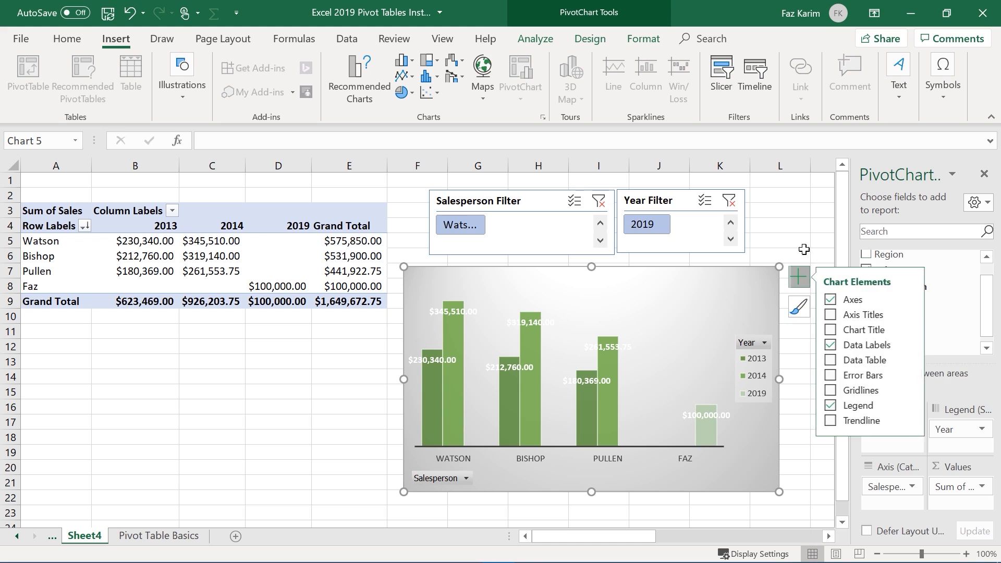
left_click(803, 228)
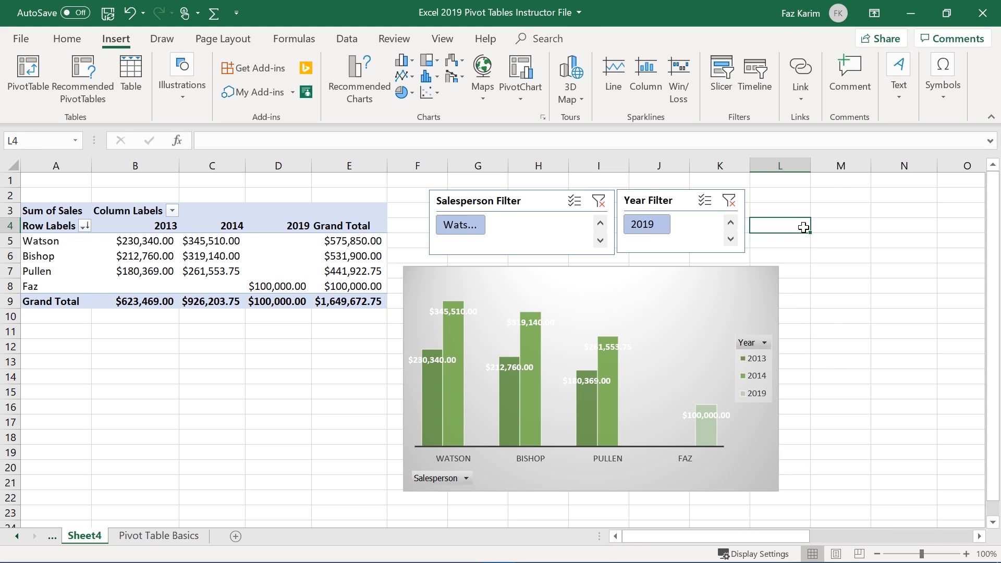
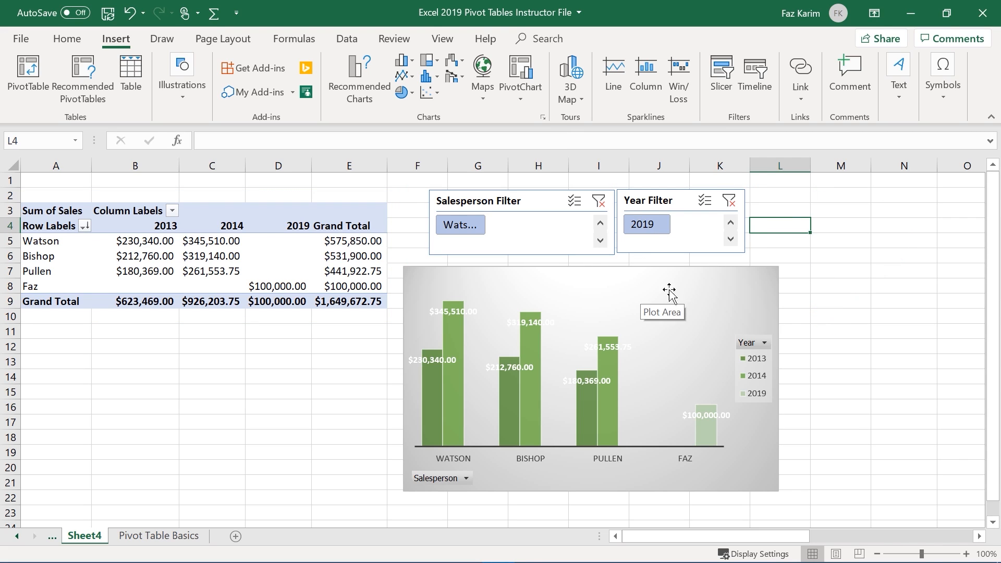
Name the PivotChart "Top Selling Salesperson" in its chart properties
left_click(649, 291)
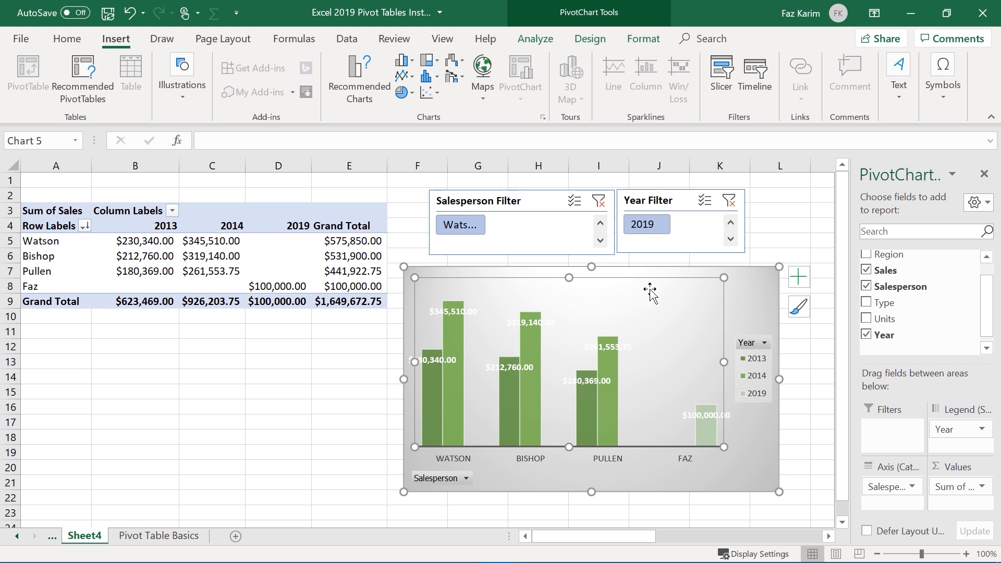
left_click(550, 41)
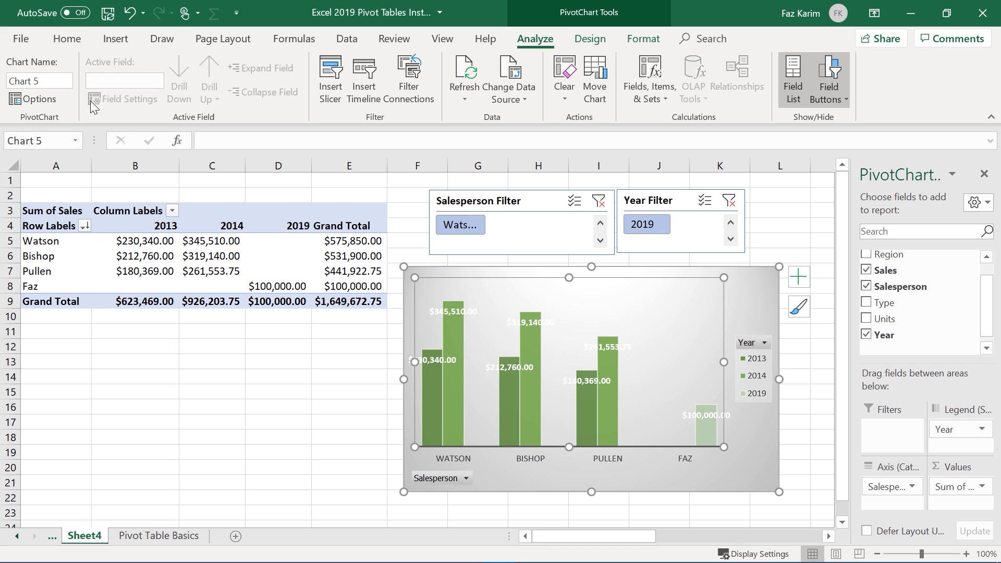
left_click(51, 82)
key("BackSpace")
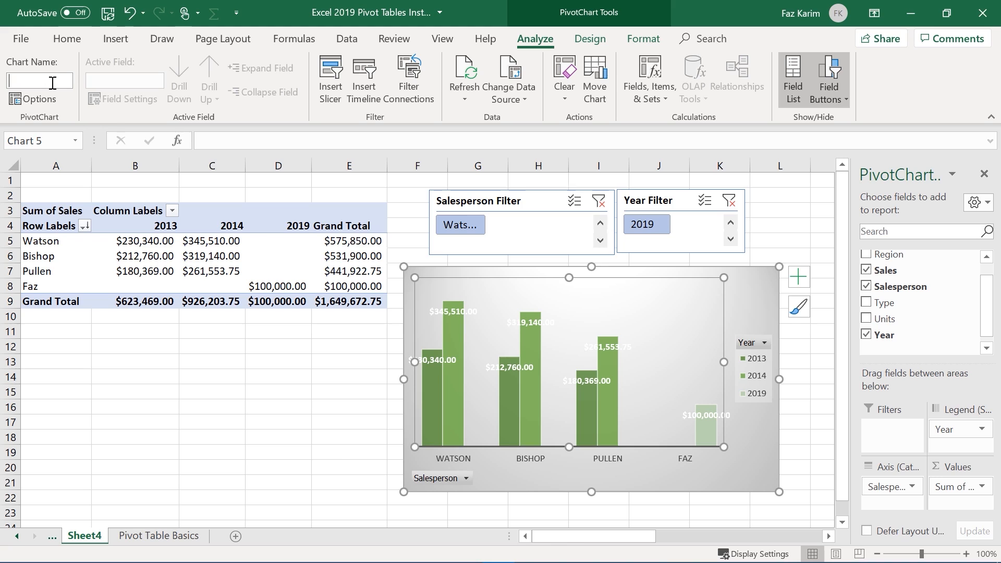
type("T")
type("op Selli")
type("ng Salesperson")
key("Return")
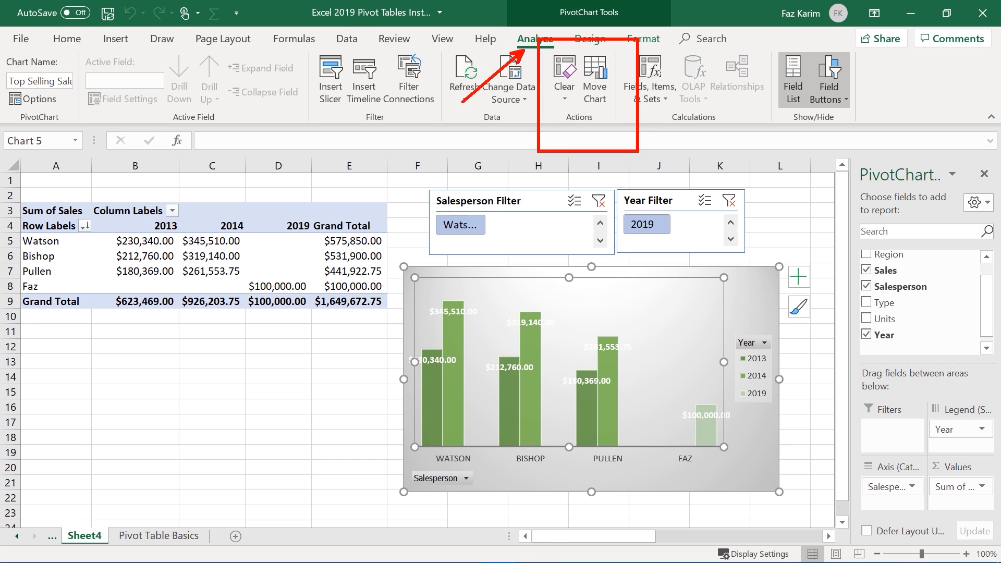
Move the PivotChart to a new sheet named "Top Selling Sales Person Chart"
left_click(595, 96)
left_click(760, 177)
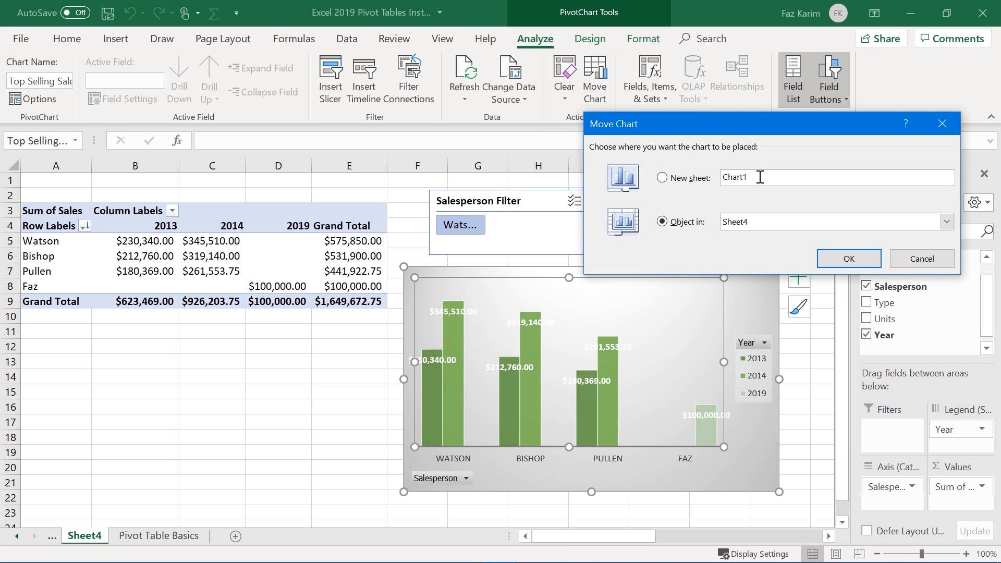
key("BackSpace")
key("BackSpace")
key("BackSpace")
key("BackSpace")
key("BackSpace")
key("BackSpace")
type("Top Selling Sales Person Cha")
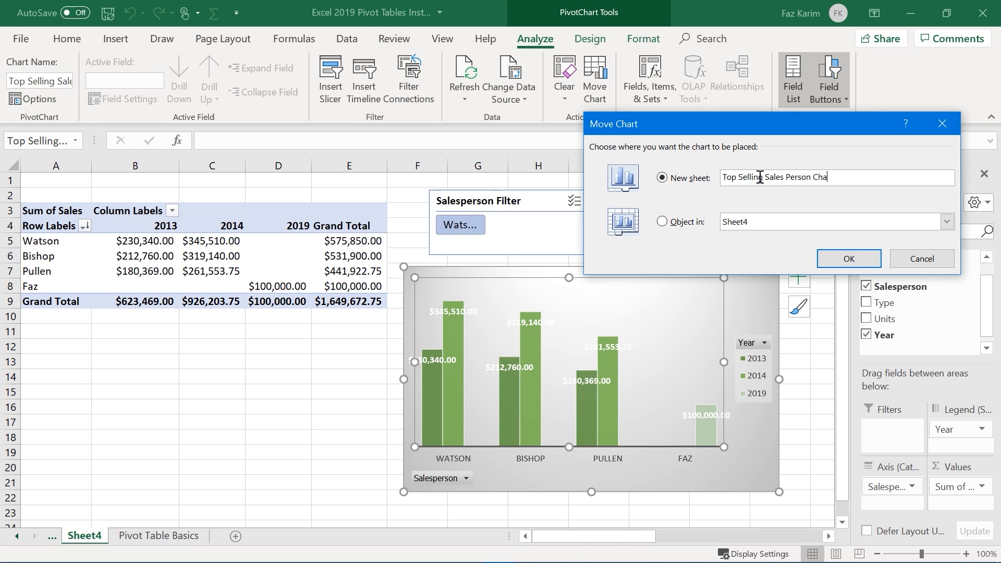
type("rt")
left_click(847, 260)
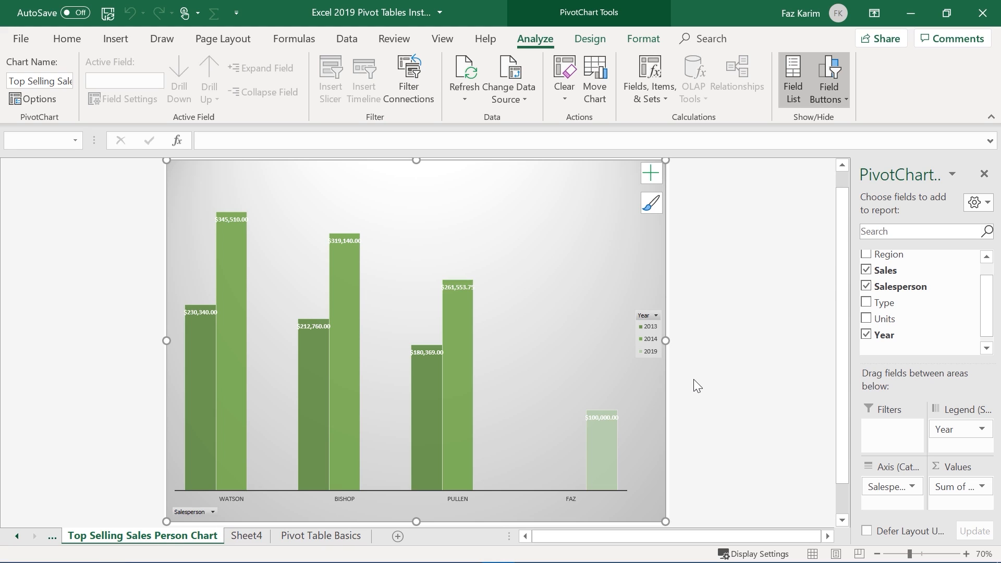
key("ctrl+2")
left_click_drag(679, 384, 719, 339)
type("CTRL + P")
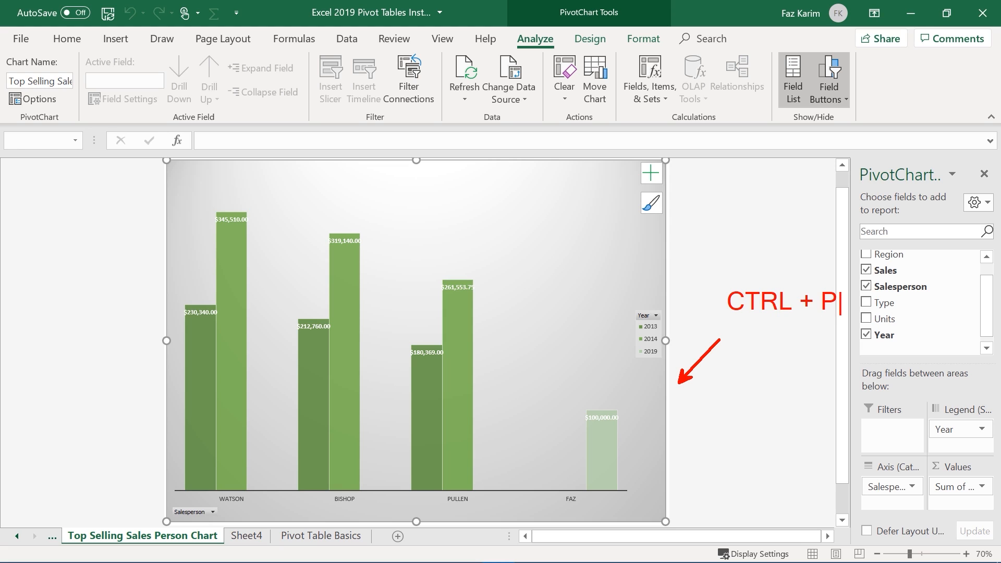
key("Escape")
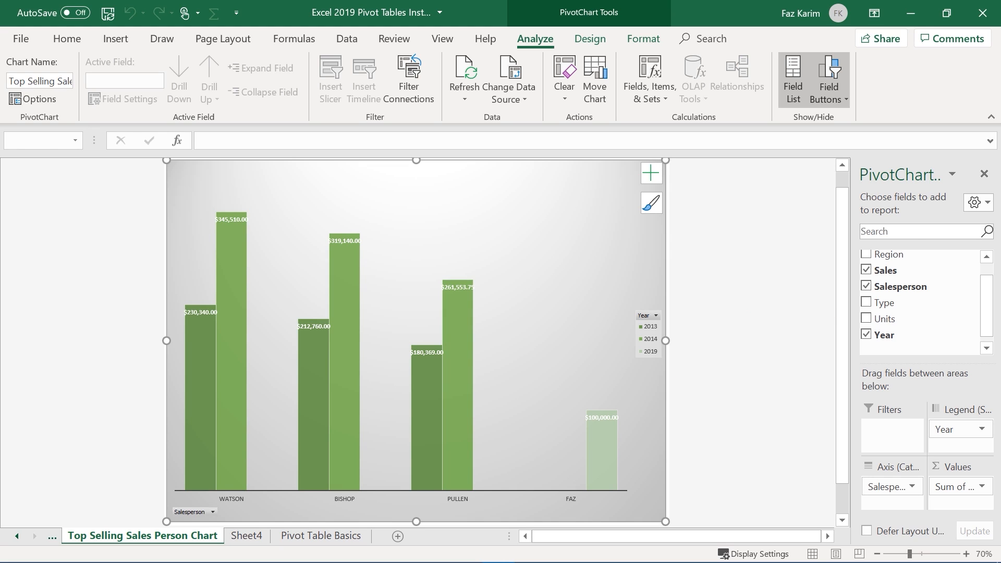
Check the print preview of the chart sheet and return to the workbook
key("ctrl+p")
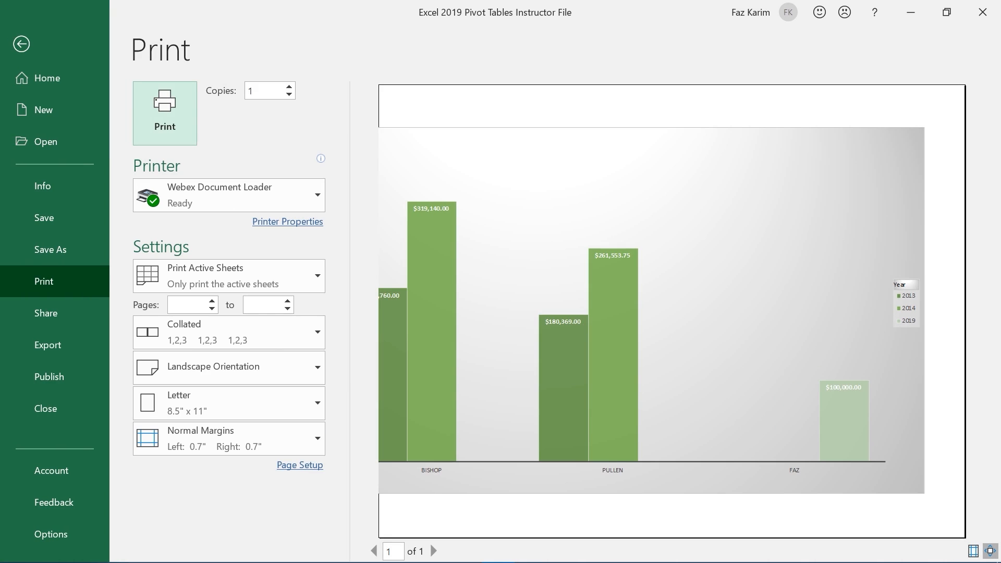
left_click(20, 45)
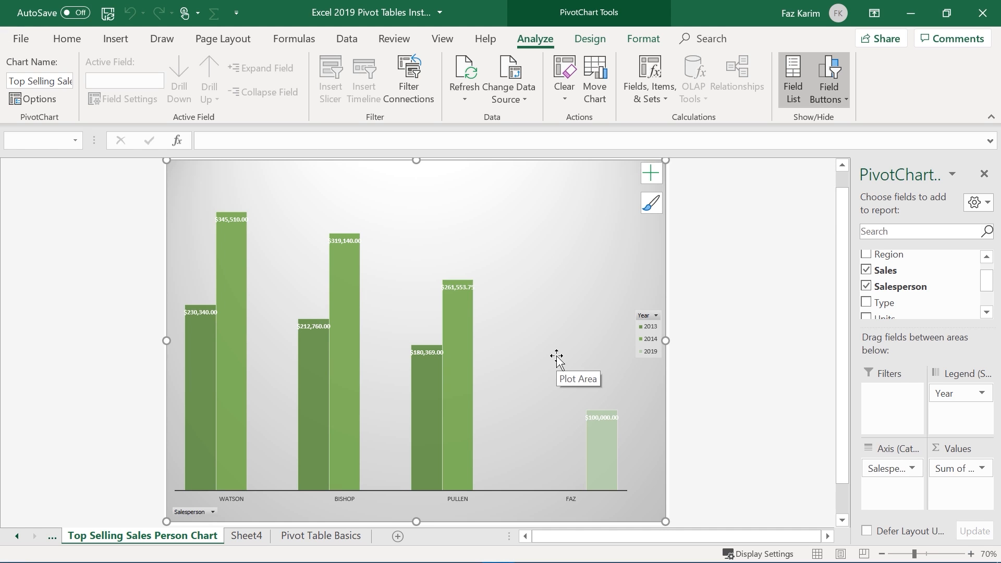
View the chart types offered for a new PivotChart from the Sheet4 pivot table and dismiss the dialog
left_click(294, 536)
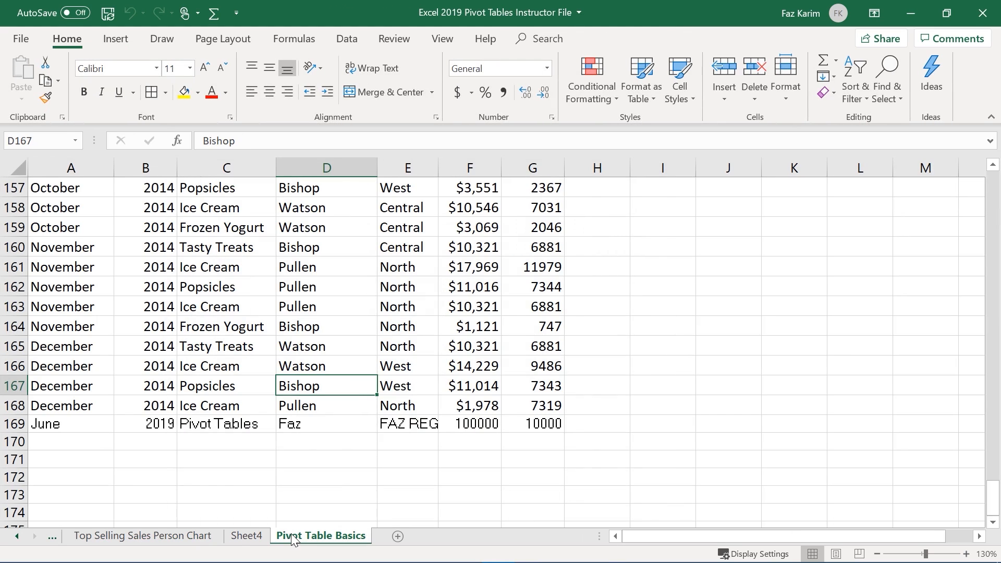
left_click(247, 536)
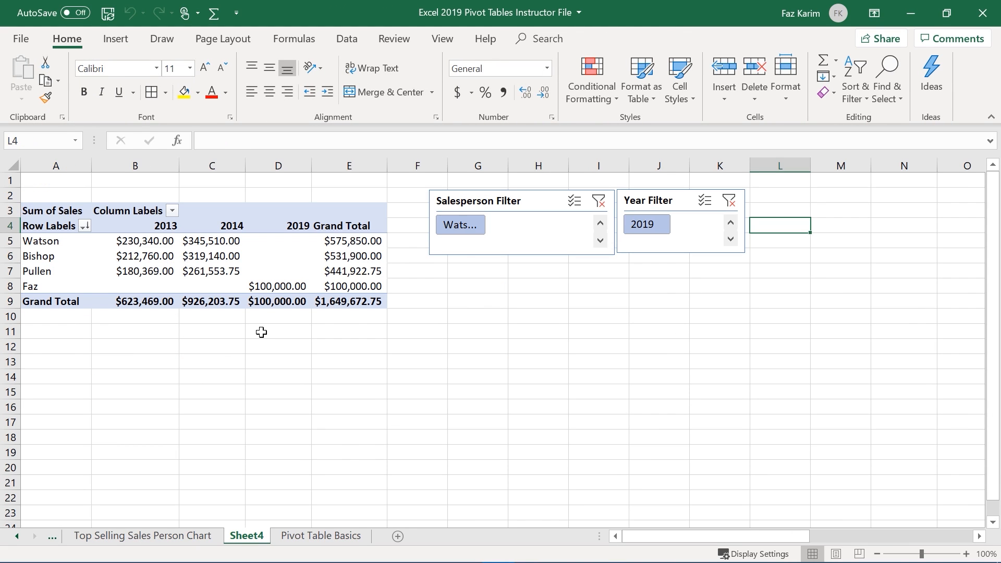
mouse_move(271, 279)
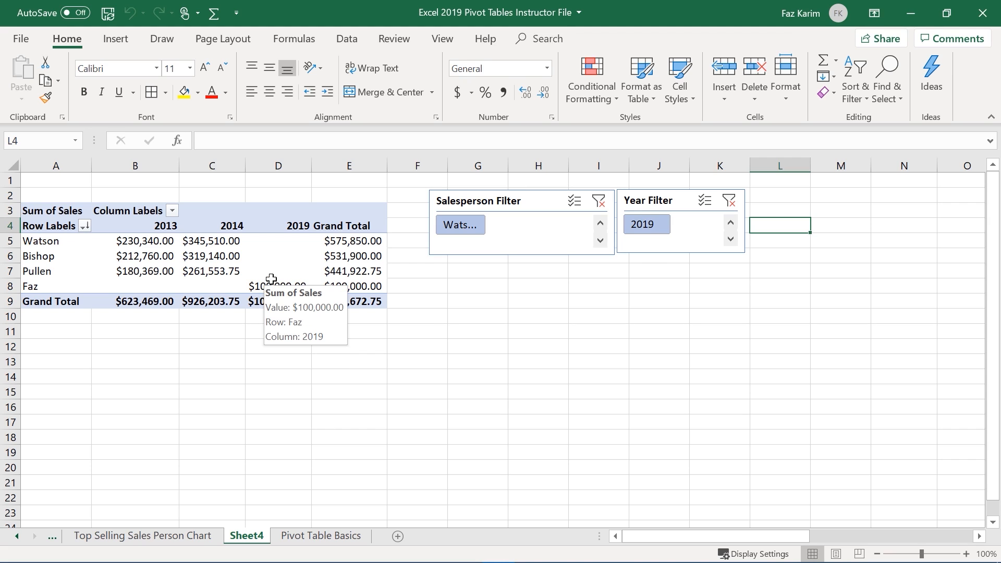
left_click(266, 256)
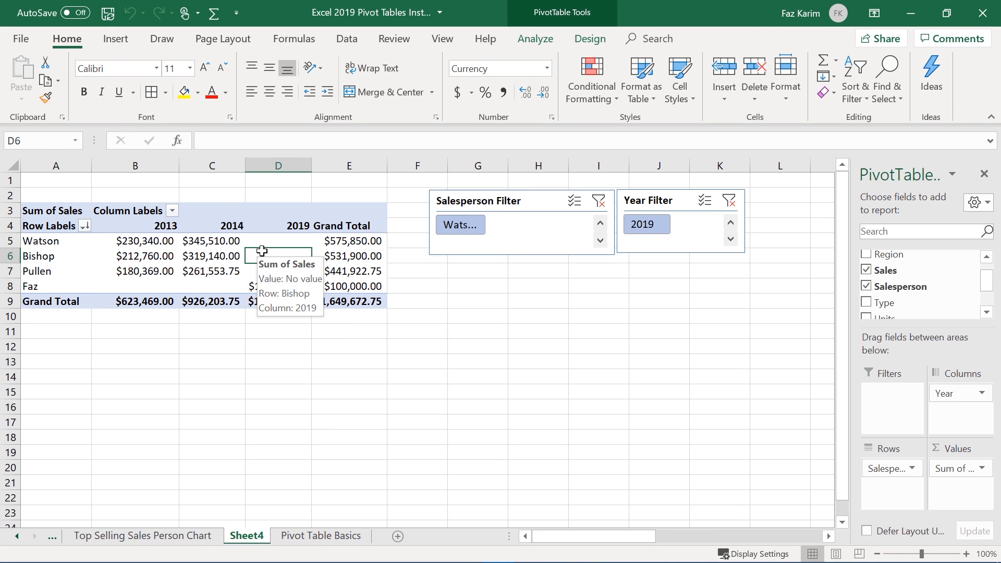
left_click(115, 40)
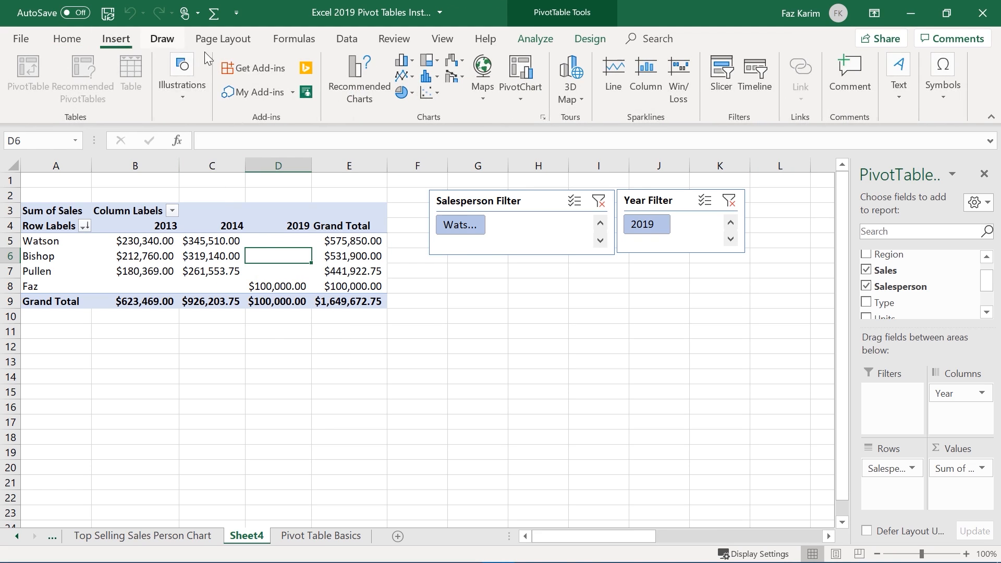
left_click(526, 92)
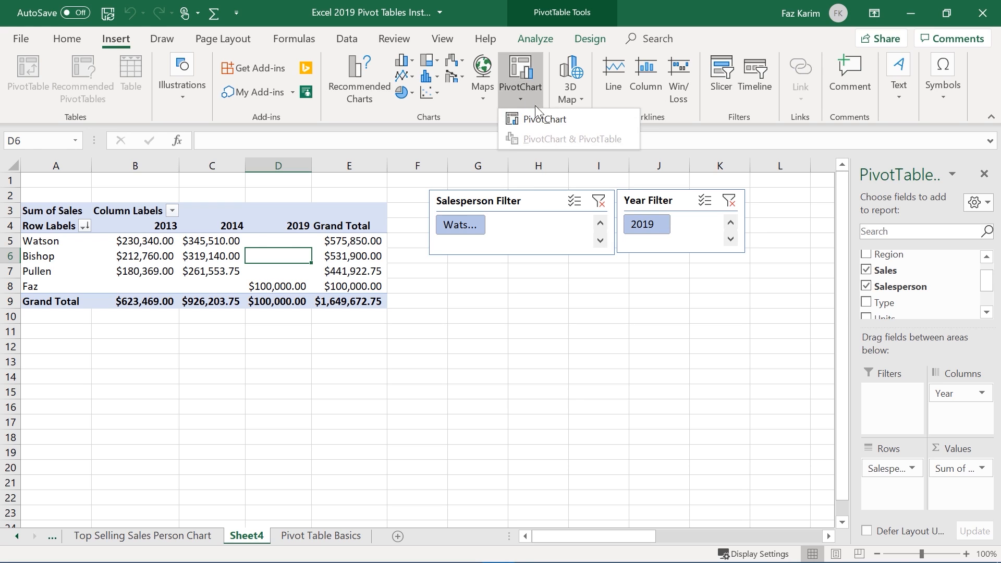
left_click(540, 120)
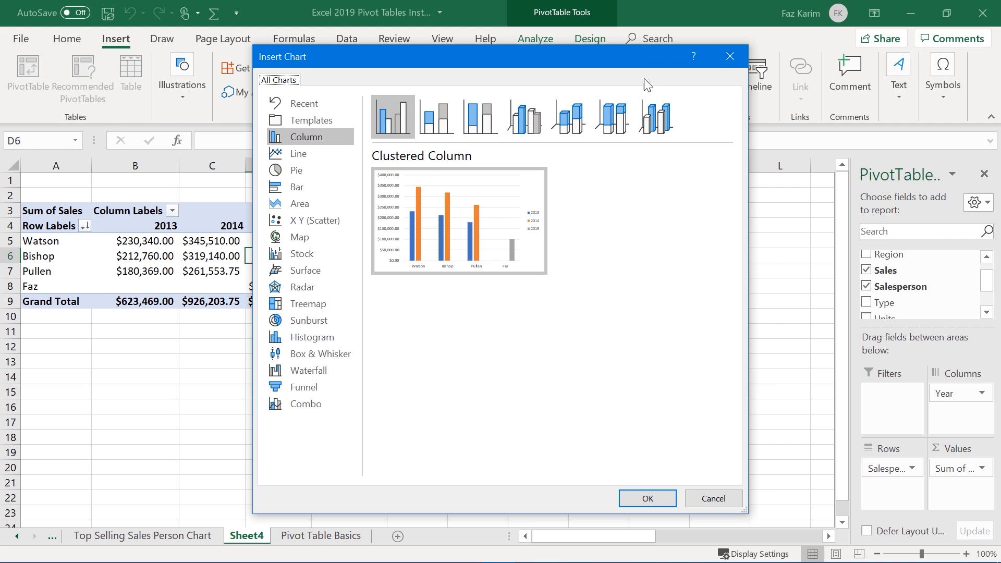
left_click(728, 57)
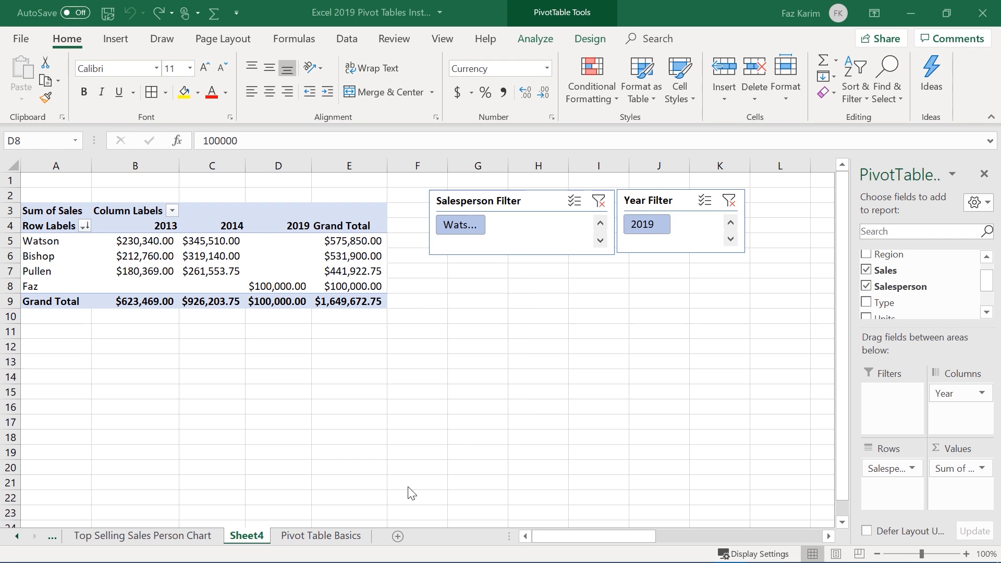
Examine the header row and first January records on the Pivot Table Basics sheet and bring up the insert commands
left_click(344, 537)
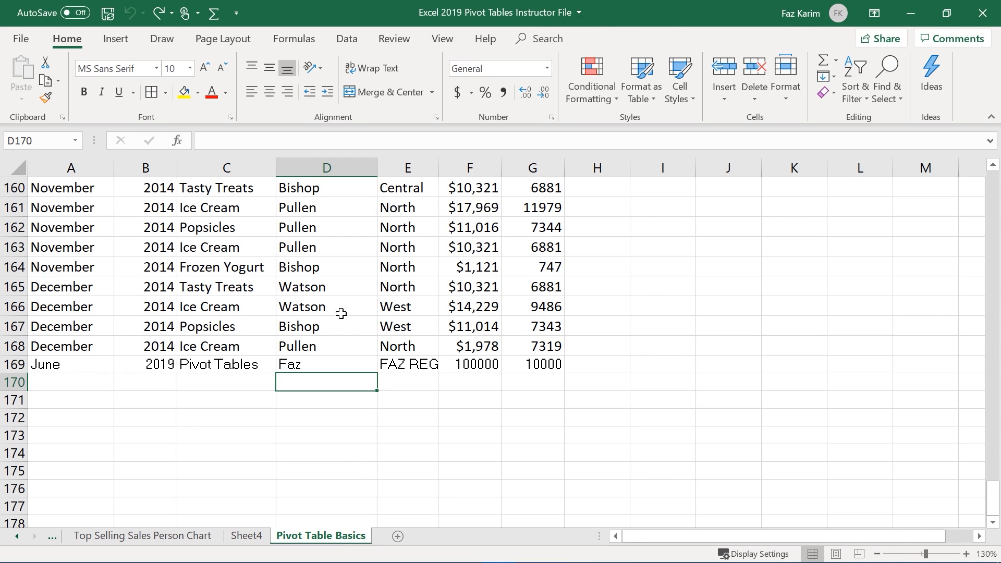
left_click(339, 308)
scroll(347, 330, "up", 1)
scroll(347, 329, "up", 6)
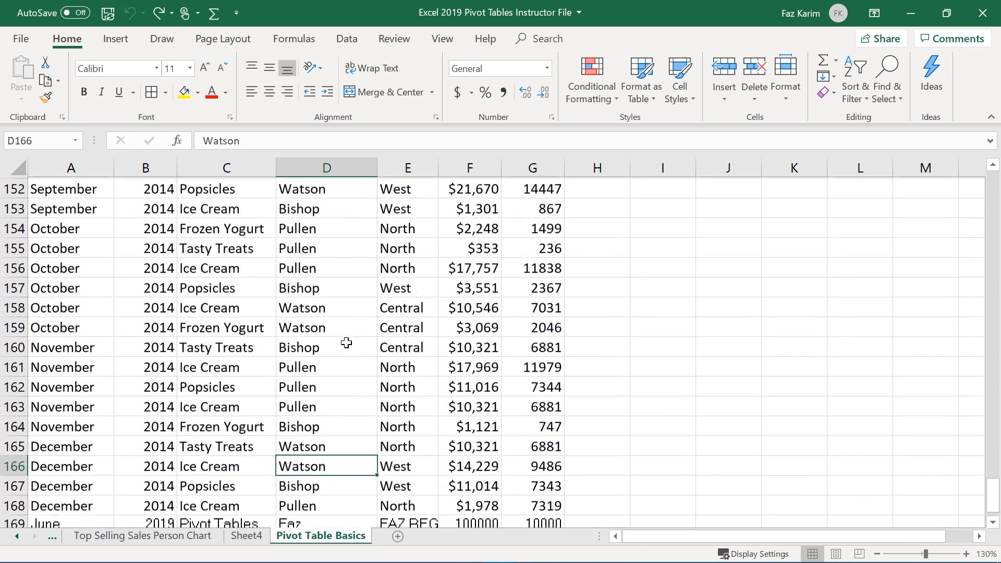
scroll(348, 345, "up", 5)
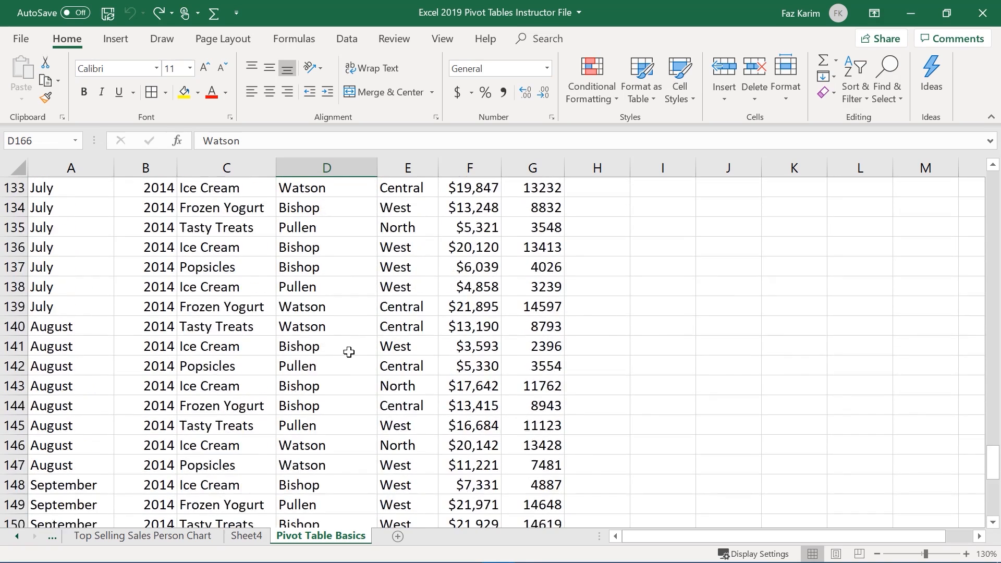
left_click_drag(991, 442, 983, 152)
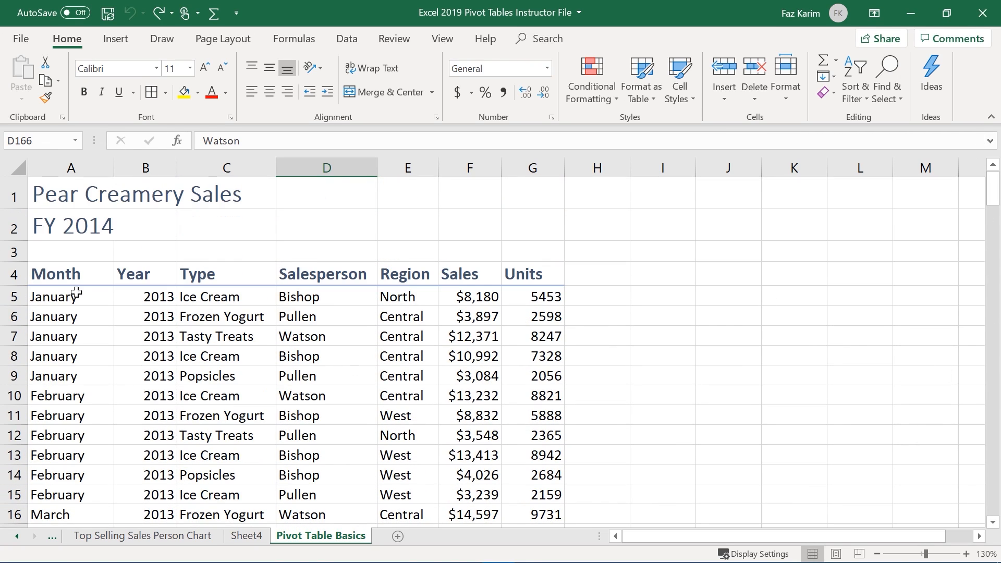
left_click(63, 273)
left_click(139, 272)
left_click(219, 275)
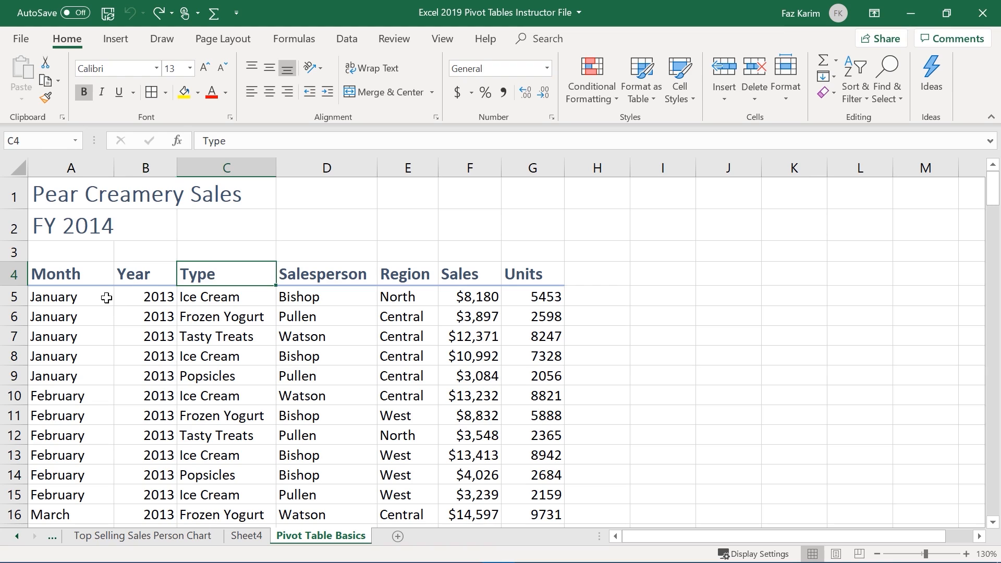
left_click(95, 278)
left_click(94, 300)
left_click(94, 320)
left_click(90, 351)
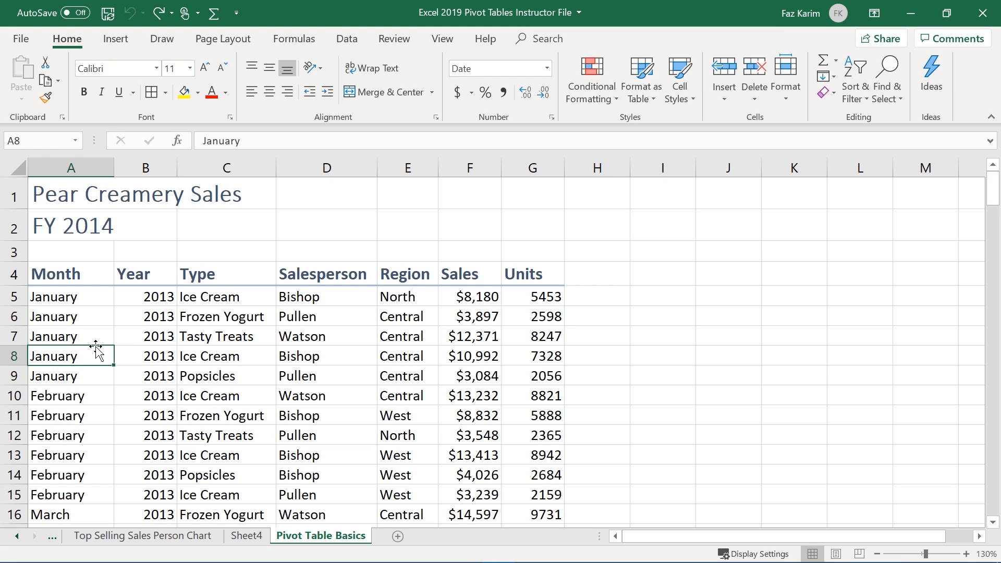
left_click(114, 40)
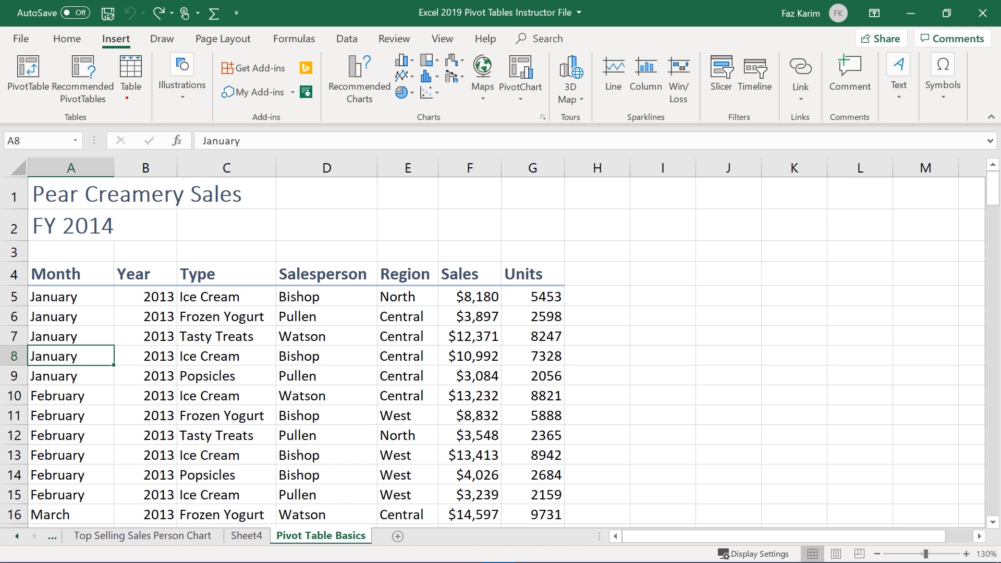
mouse_move(22, 256)
left_mouse_down()
mouse_move(109, 285)
mouse_move(235, 296)
mouse_move(264, 286)
mouse_move(576, 290)
left_mouse_up()
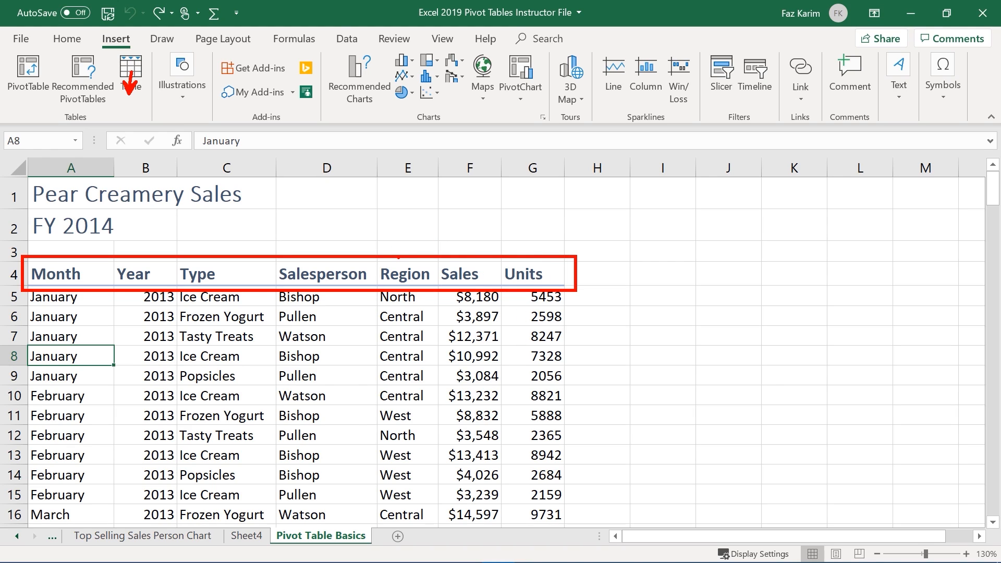
mouse_move(399, 256)
left_mouse_down()
mouse_move(421, 227)
mouse_move(465, 246)
mouse_move(463, 255)
mouse_move(474, 250)
mouse_move(457, 253)
left_mouse_up()
mouse_move(389, 248)
left_mouse_down()
mouse_move(408, 265)
mouse_move(393, 247)
left_mouse_up()
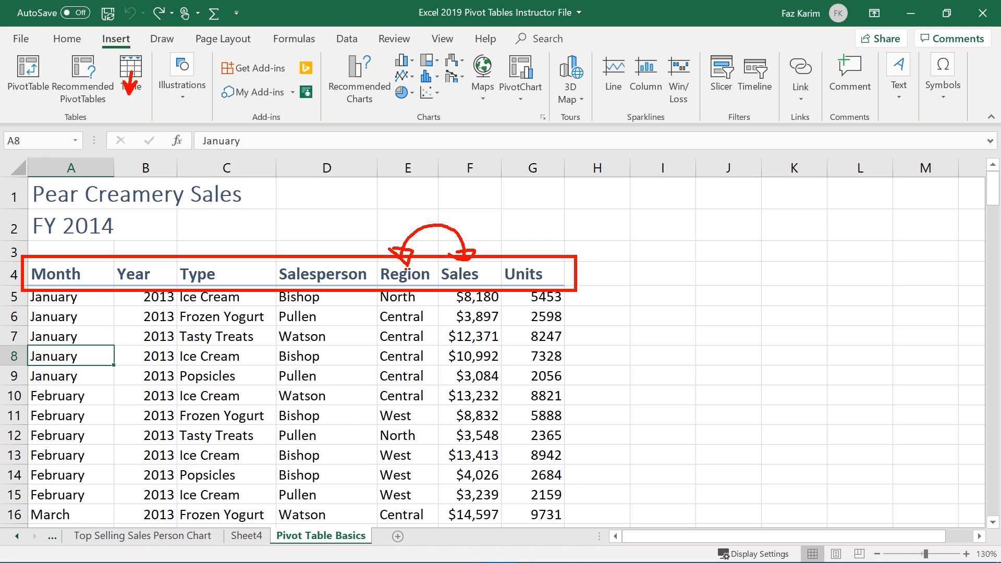
key("Escape")
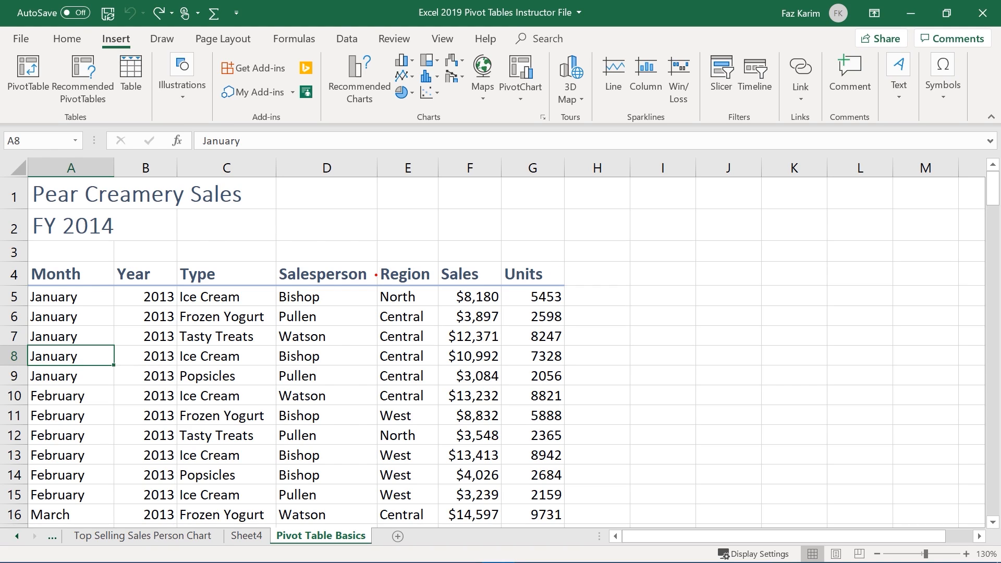
left_click_drag(358, 257, 401, 250)
mouse_move(556, 275)
left_mouse_down()
mouse_move(626, 280)
mouse_move(566, 330)
mouse_move(583, 339)
mouse_move(571, 307)
left_mouse_up()
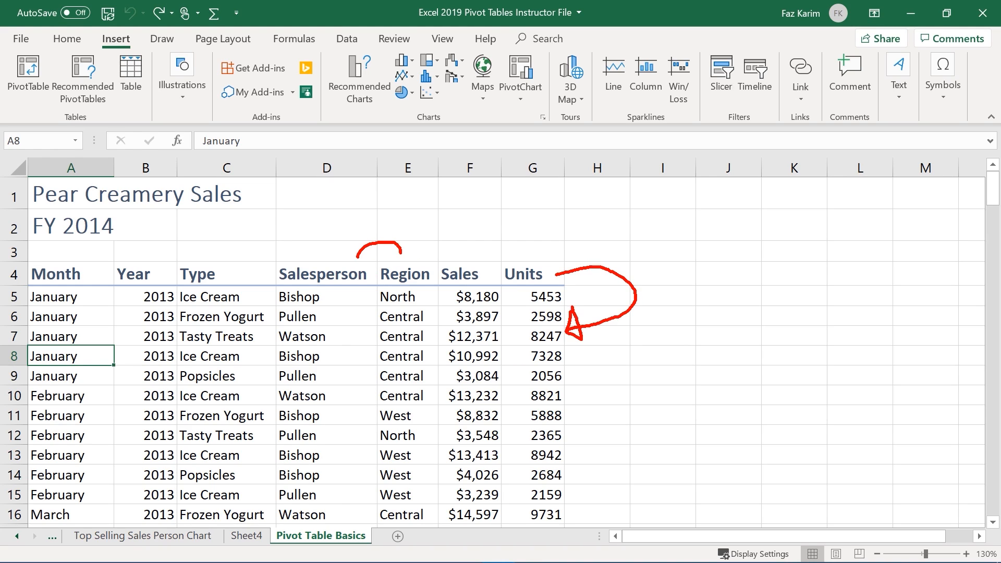
left_click_drag(428, 266, 428, 230)
left_click_drag(185, 267, 163, 228)
key("Escape")
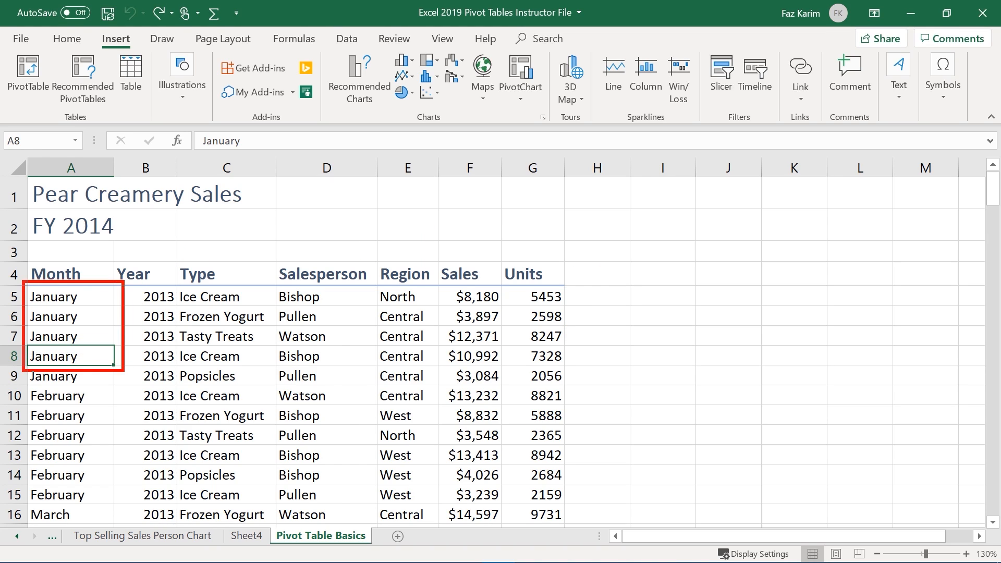
left_click_drag(482, 515, 543, 522)
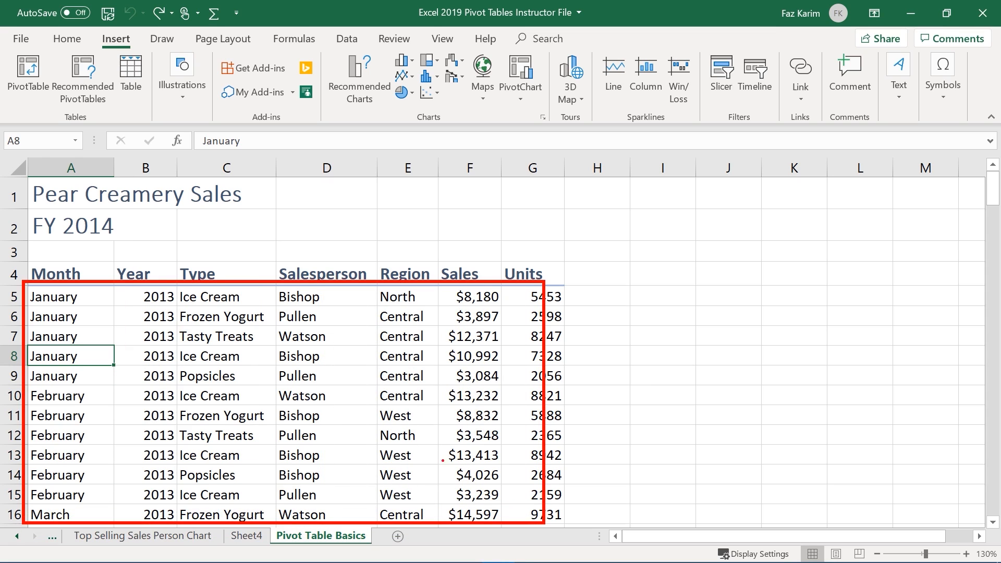
left_click_drag(367, 409, 440, 462)
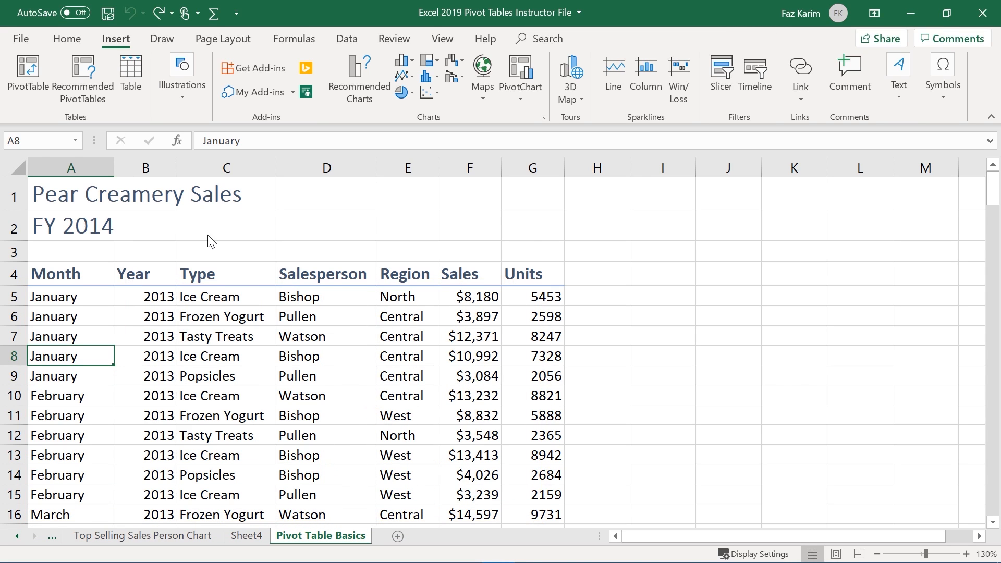
Select a single cell inside the sales data and open table creation for the range A4:G169 with headers
left_click(224, 338)
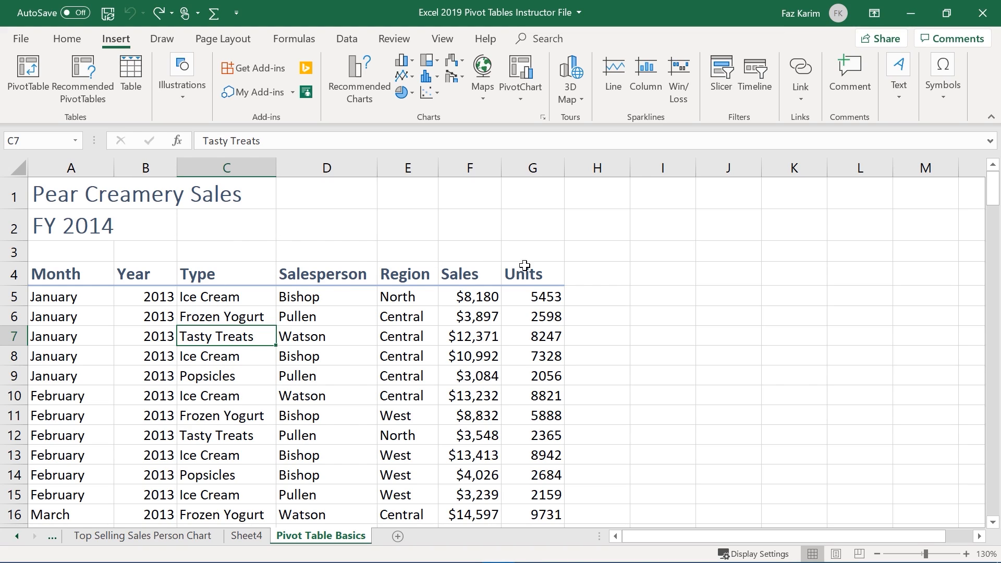
left_click_drag(603, 250, 597, 312)
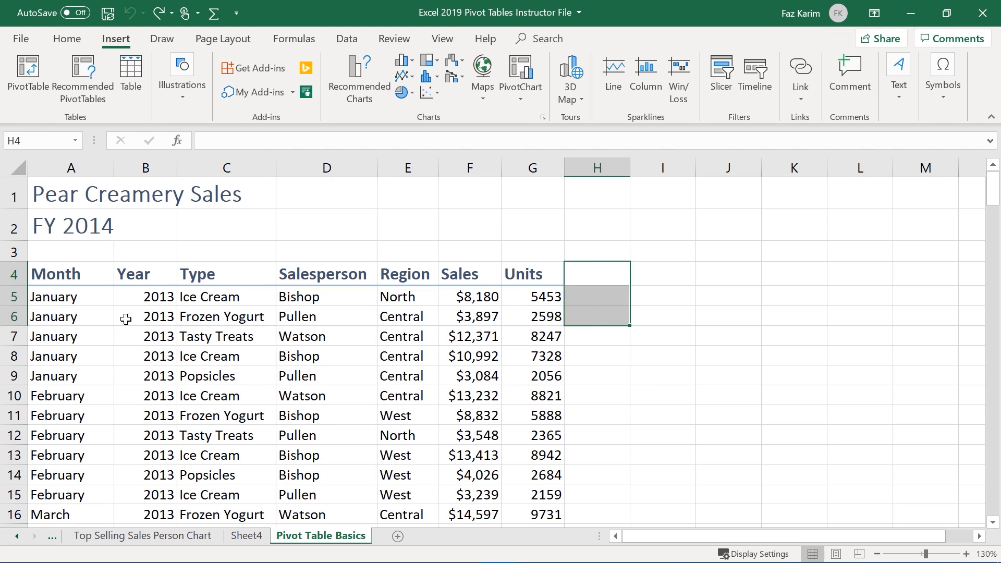
left_click_drag(52, 296, 250, 389)
left_click(236, 378)
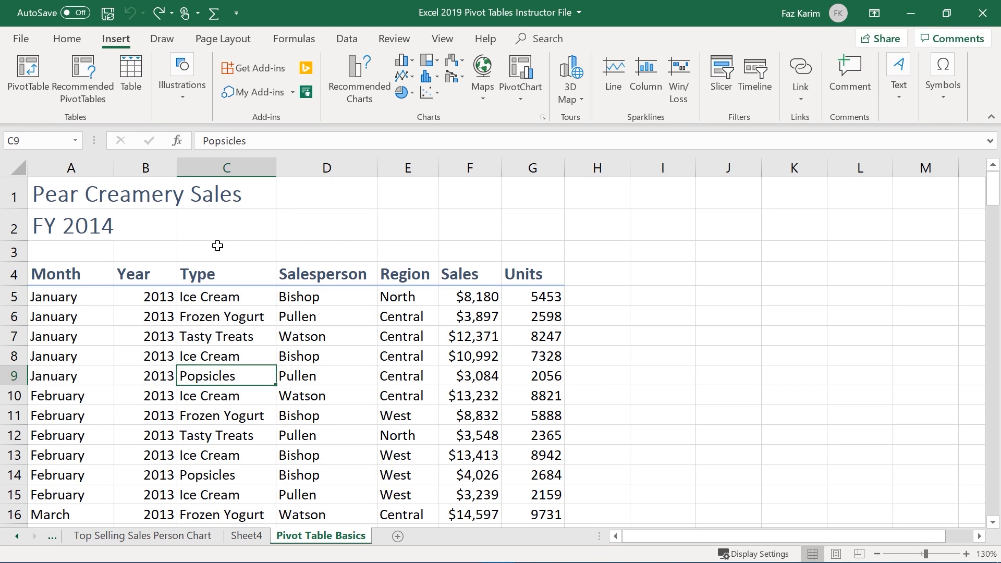
left_click(139, 73)
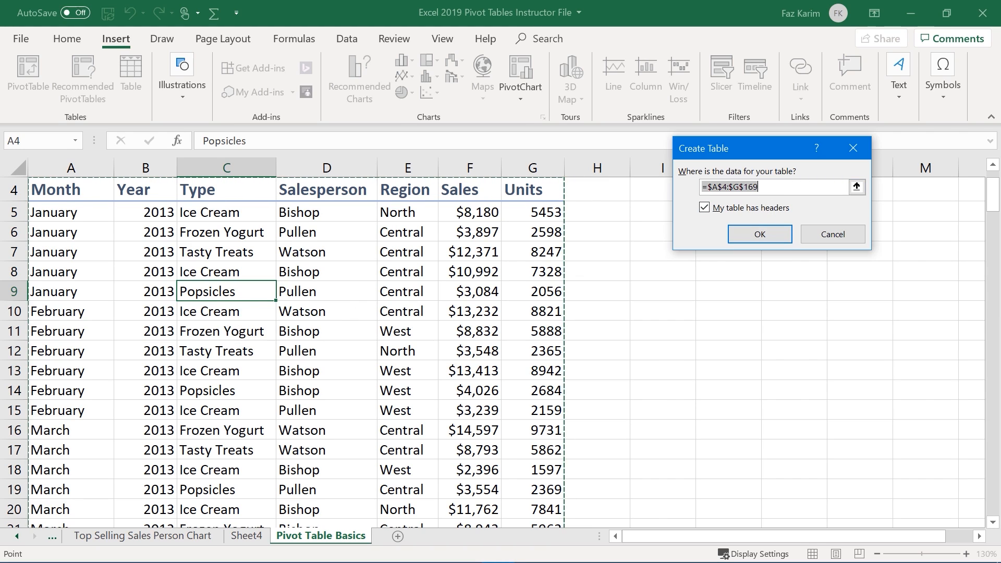
left_click_drag(571, 180, 574, 254)
left_click_drag(574, 290, 572, 303)
left_click_drag(685, 207, 566, 207)
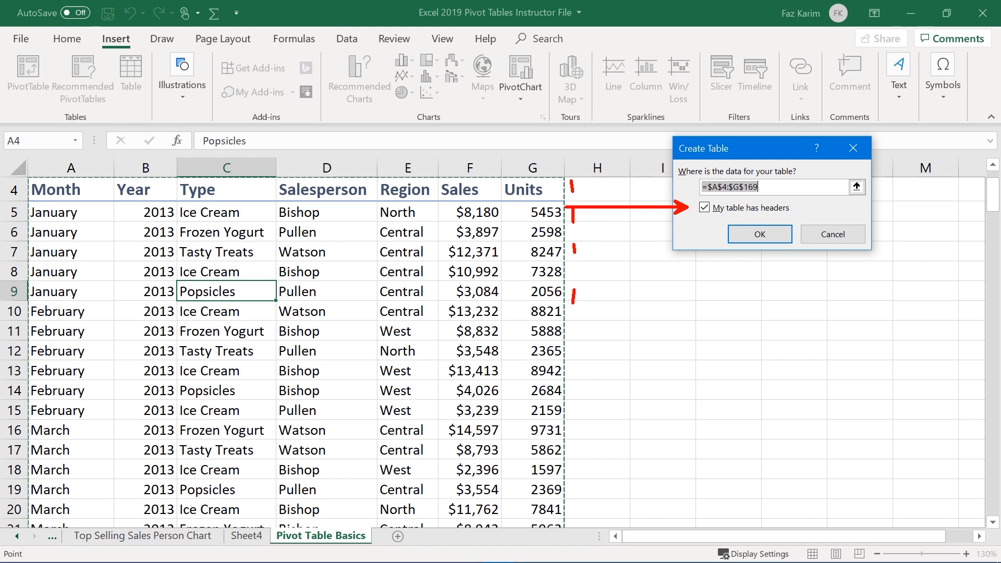
left_click_drag(712, 213, 718, 203)
key("Escape")
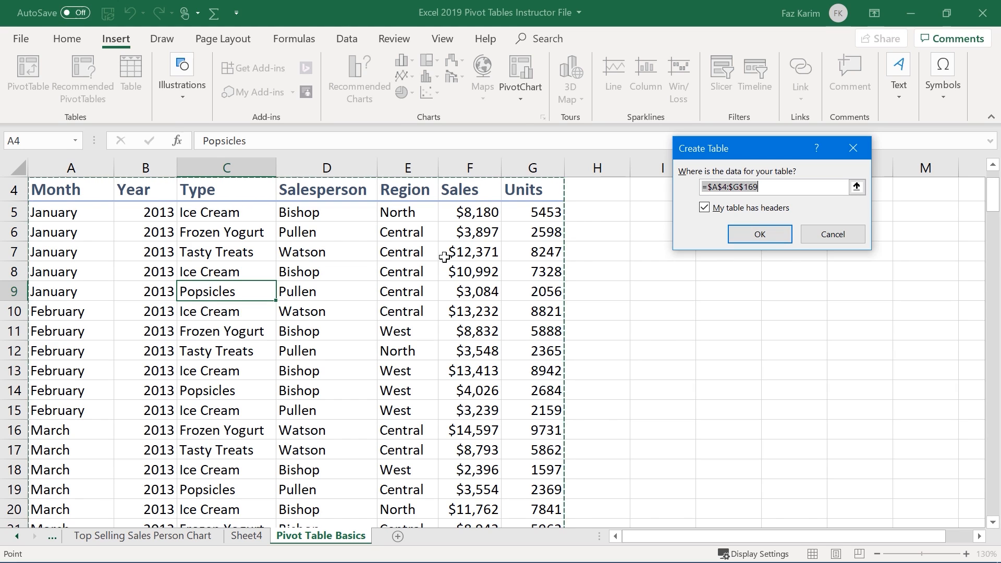
Create the table from A4:G169 with headers and view the sort and filter options of its Region, Sales and Units columns
left_click(764, 236)
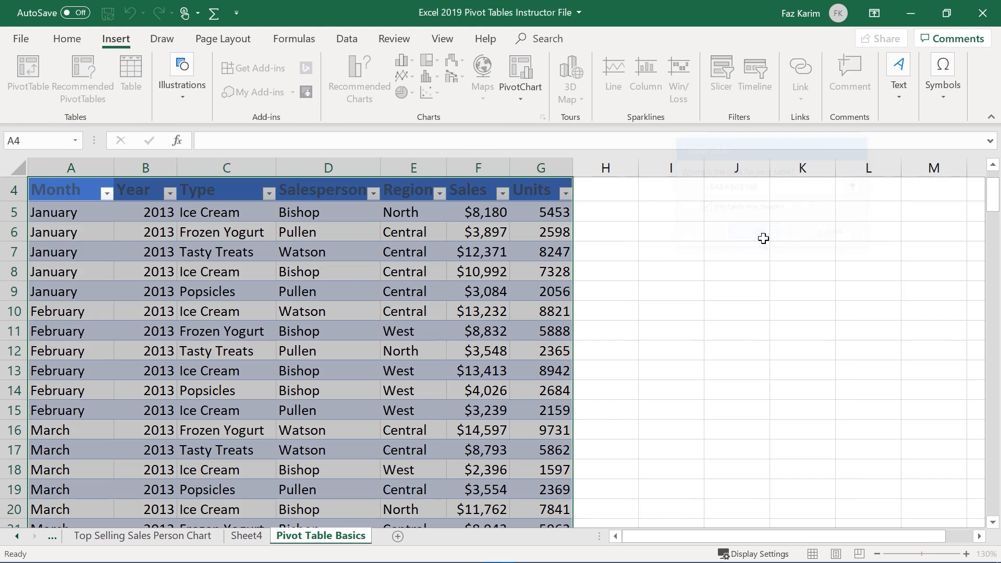
left_click(301, 323)
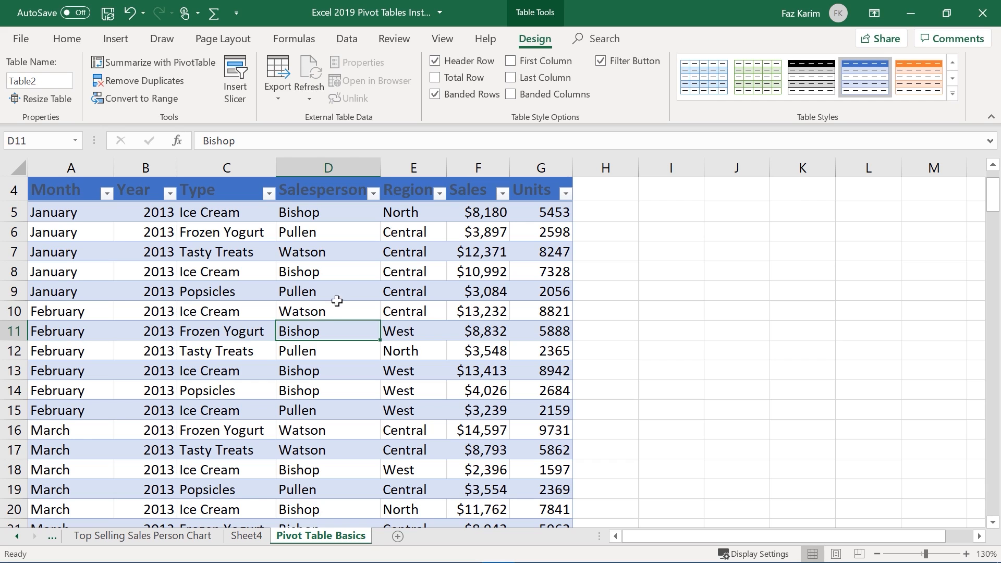
left_click(440, 194)
left_click(502, 194)
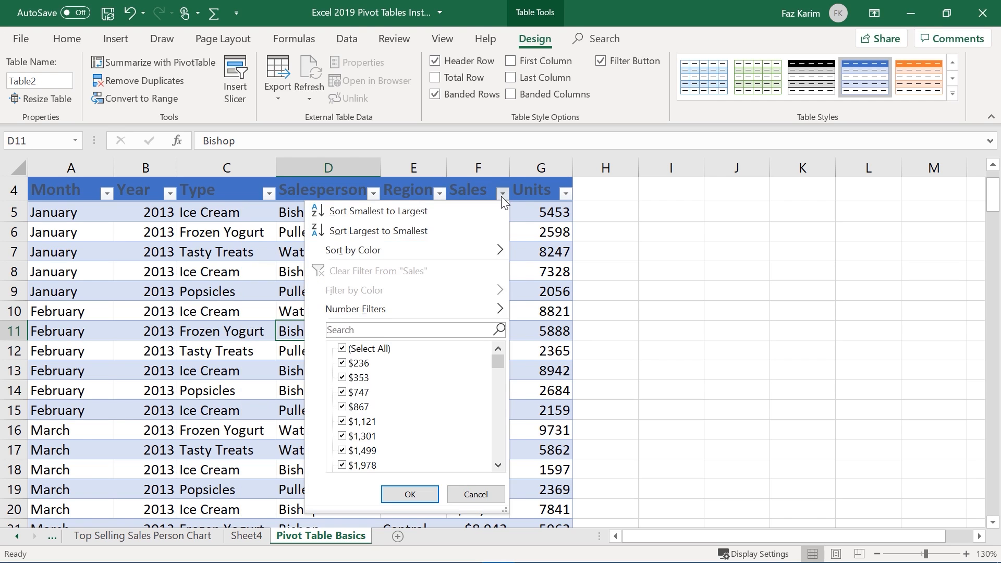
left_click(502, 194)
left_click(565, 194)
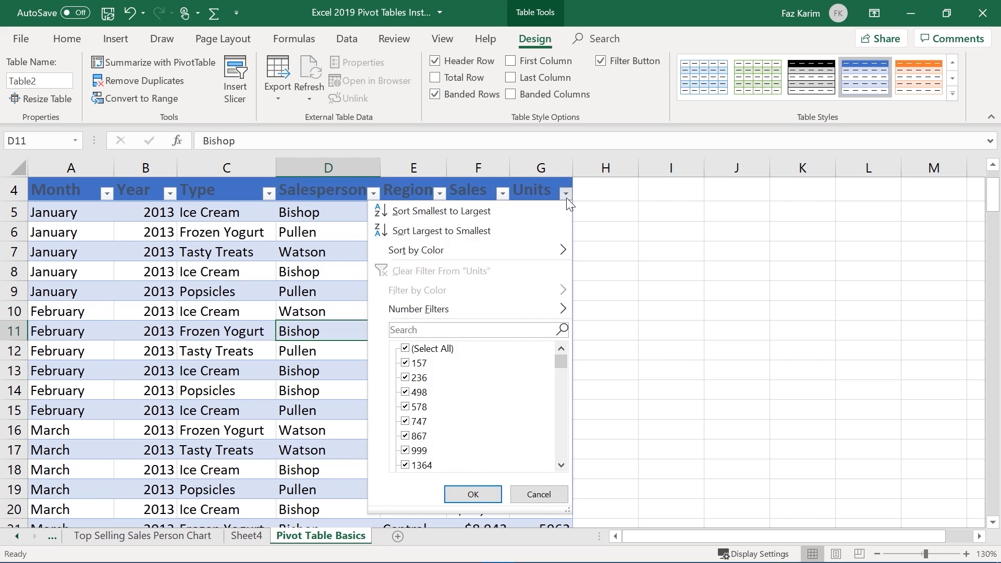
left_click(566, 198)
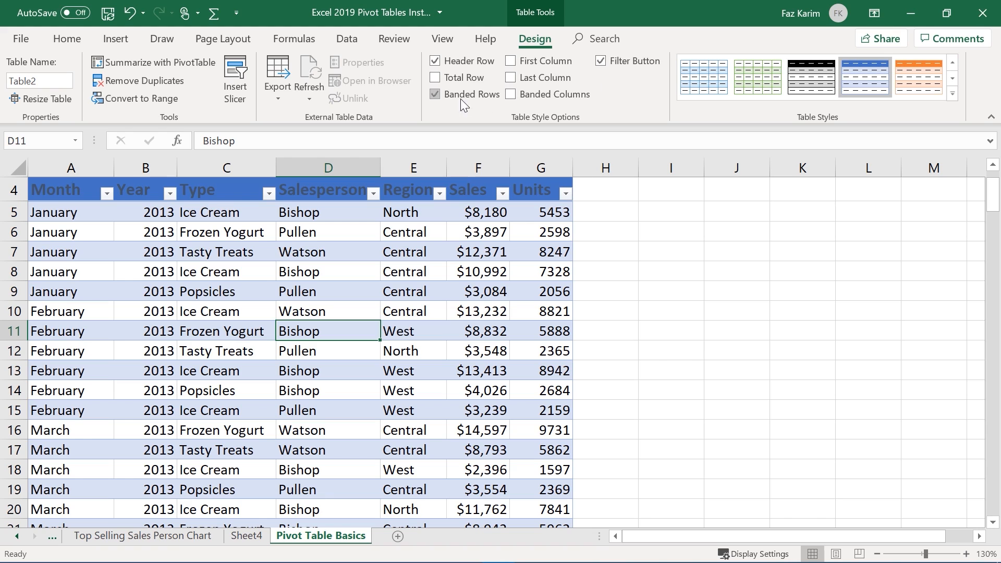
Try banded columns instead of banded rows on the sales table, and restore the banded rows
left_click(436, 95)
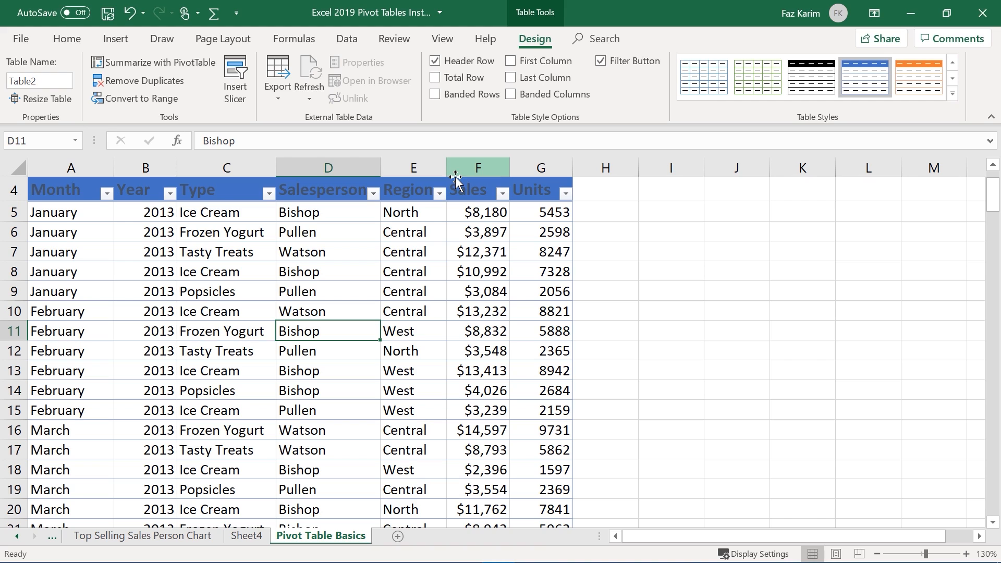
left_click(512, 95)
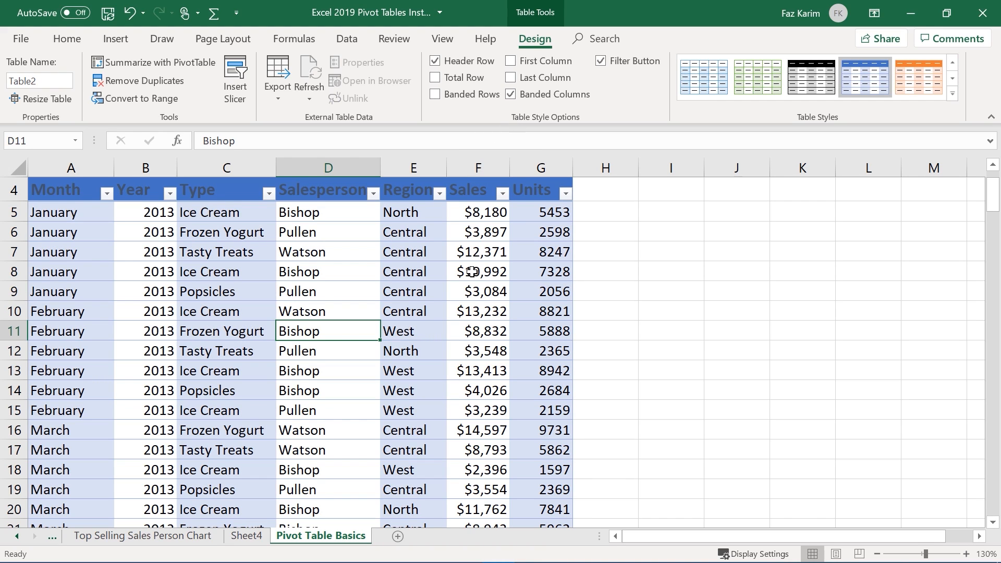
left_click(511, 95)
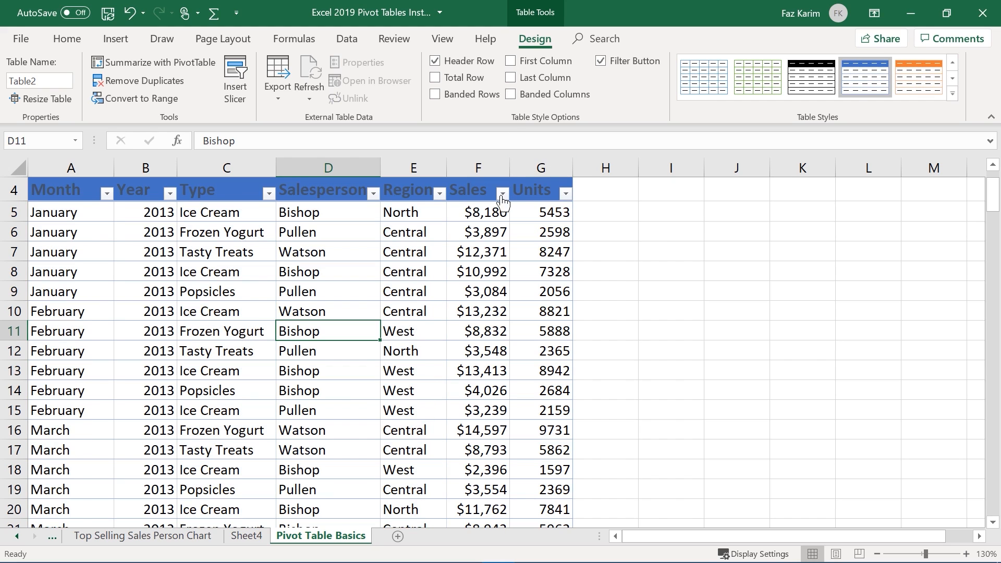
left_click(436, 99)
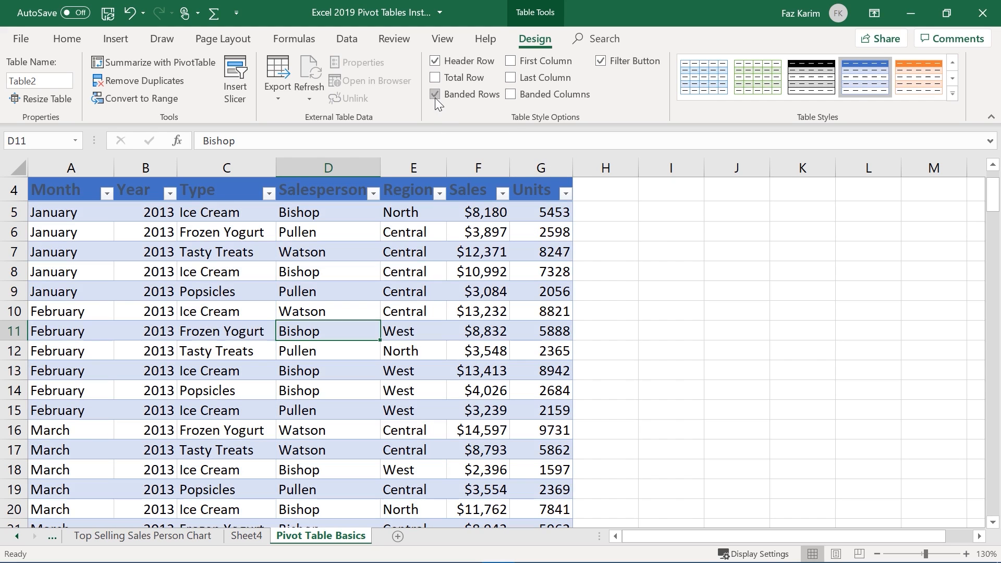
Rename the sales table to TheSourceData
left_click(421, 285)
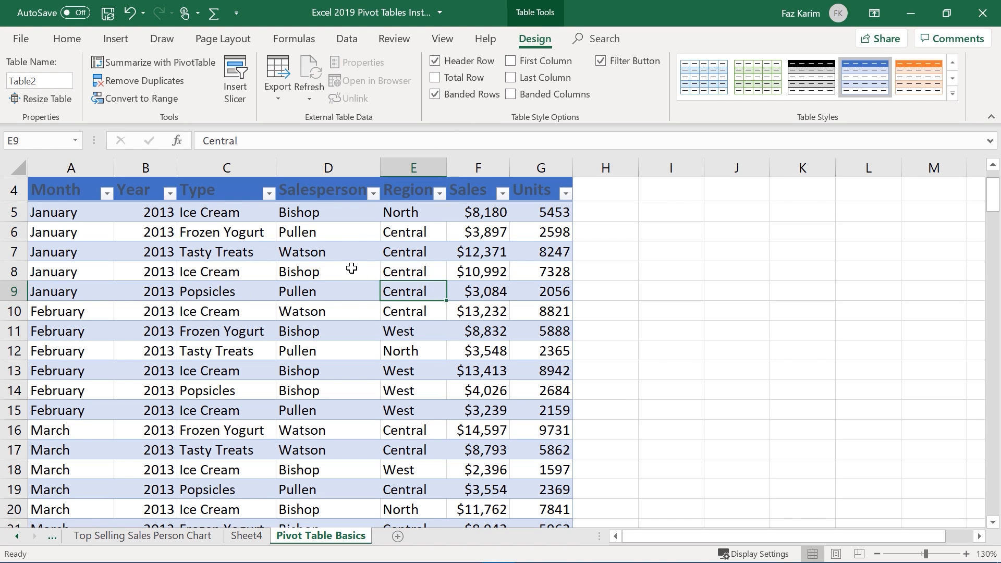
left_click(68, 81)
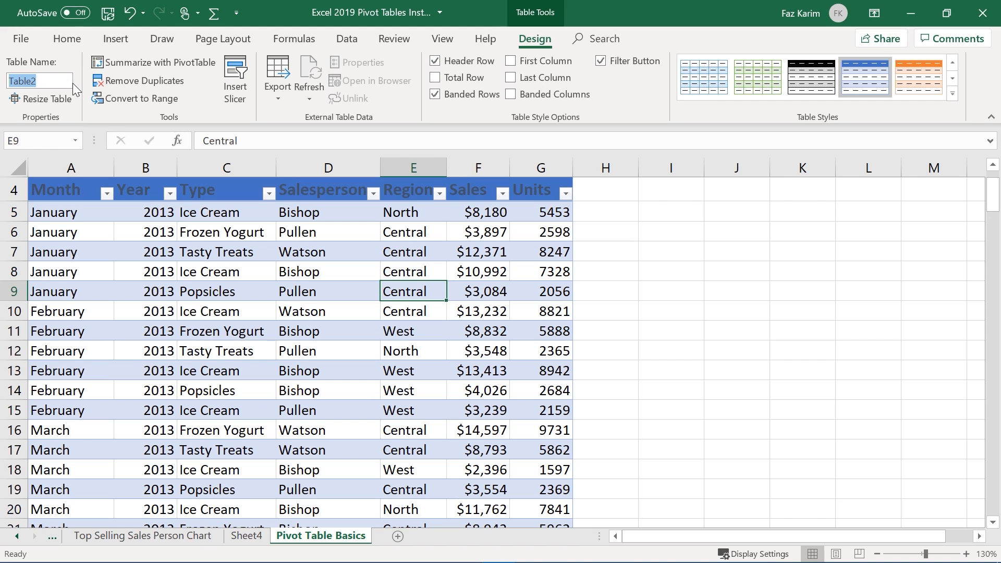
key("BackSpace")
type("TheSourceData")
key("Return")
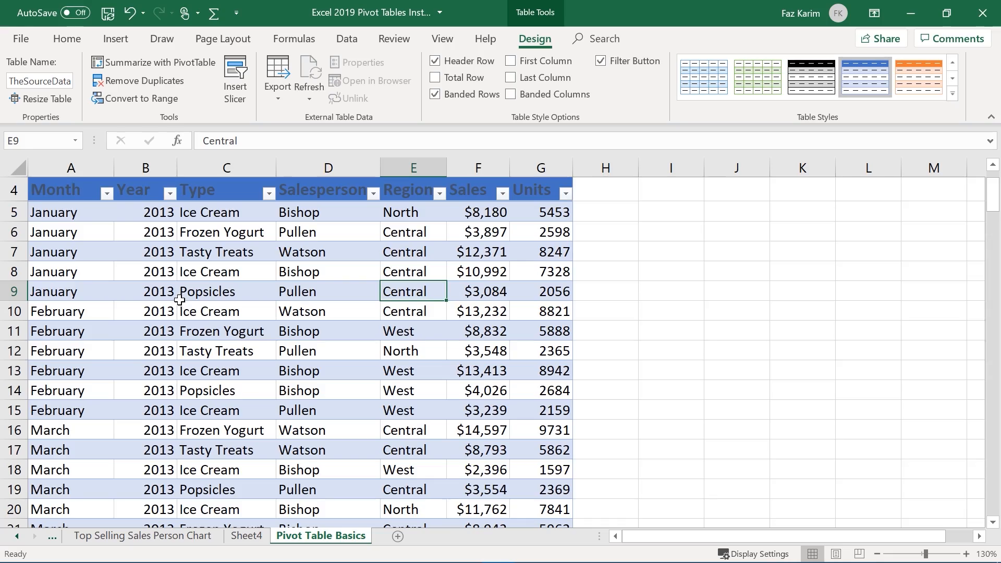
Start a new record in row 170, directly below the table's last row, with month June and year 2019
scroll(179, 300, "down", 6)
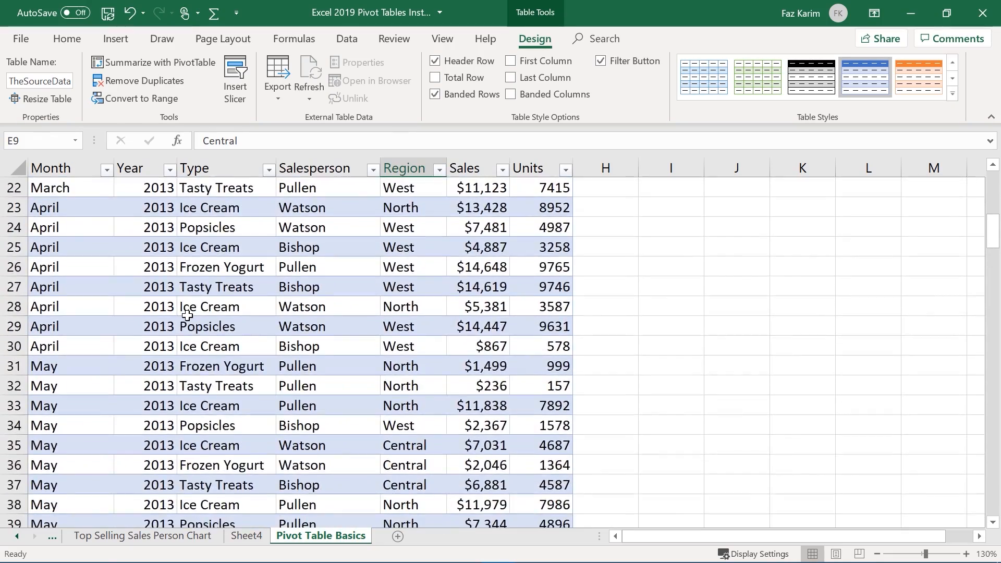
scroll(187, 314, "down", 11)
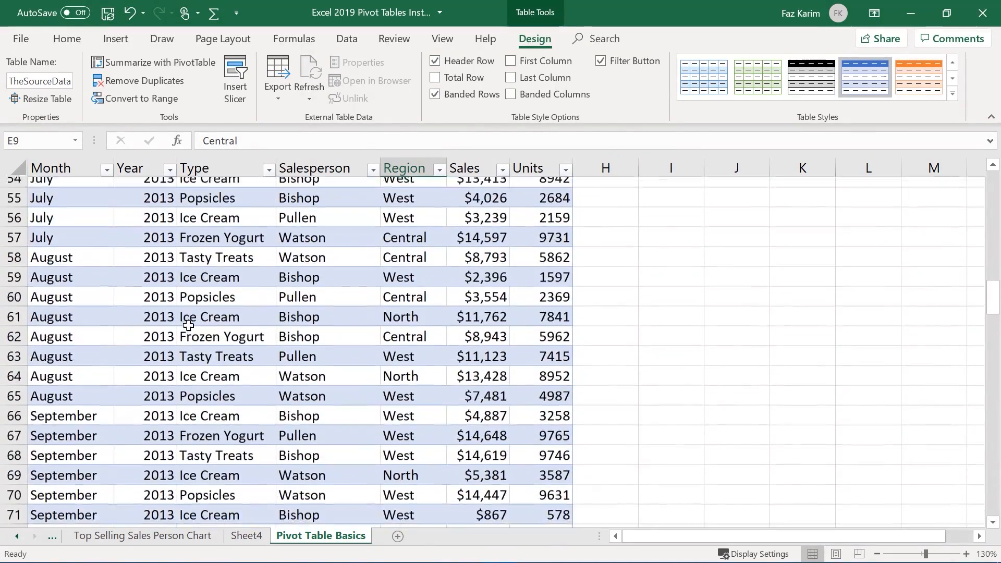
scroll(188, 325, "down", 13)
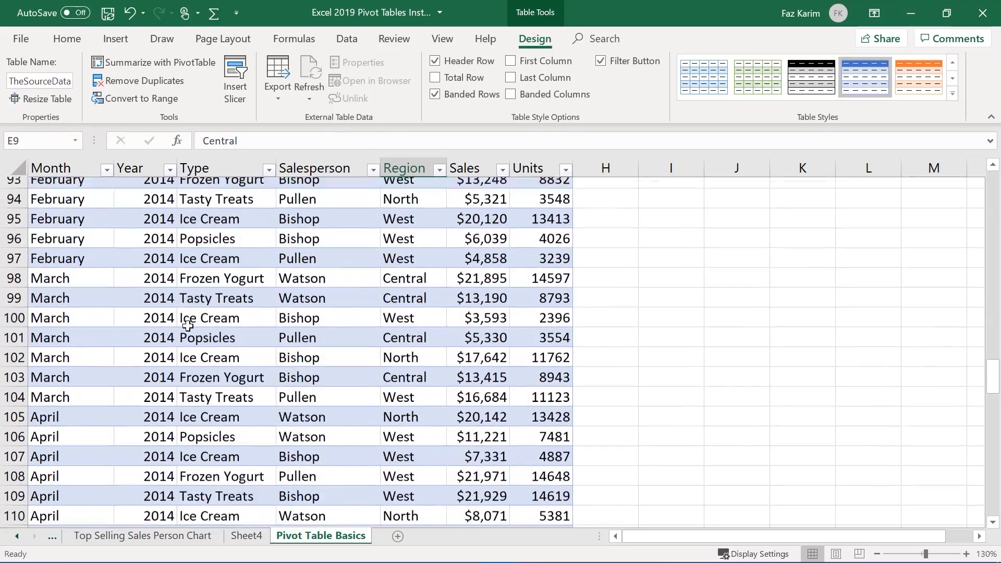
scroll(188, 326, "down", 7)
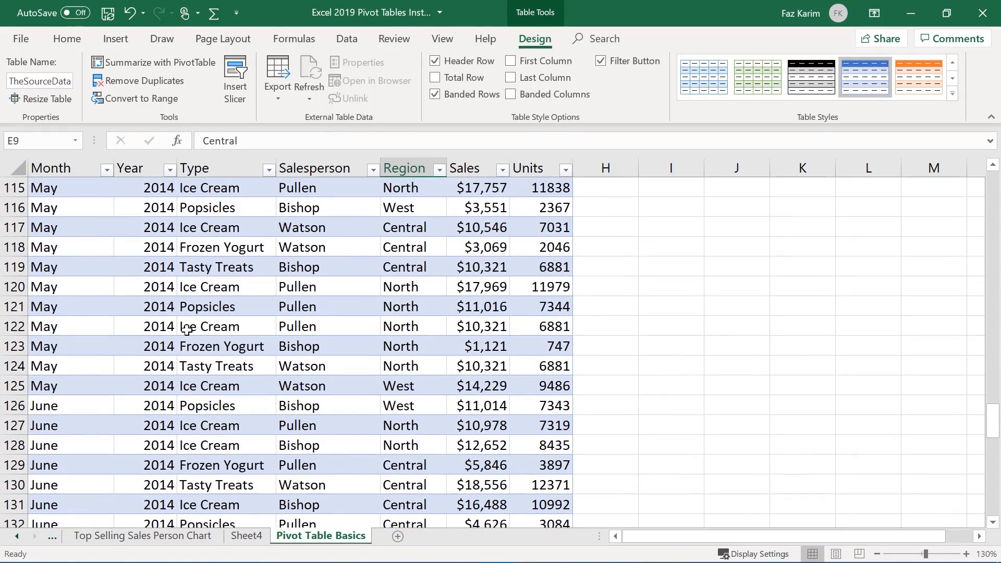
scroll(187, 328, "down", 6)
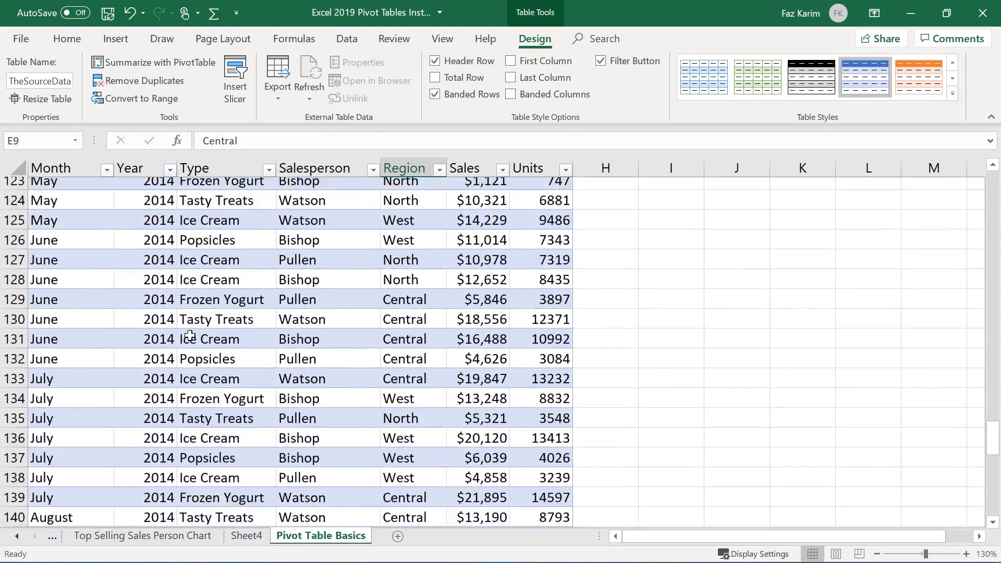
scroll(188, 334, "down", 8)
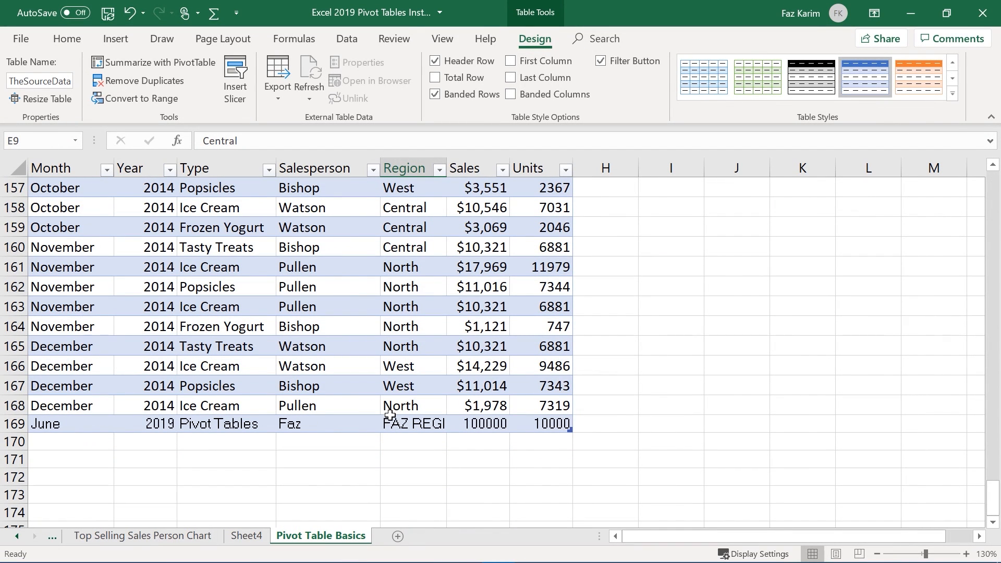
left_click(111, 451)
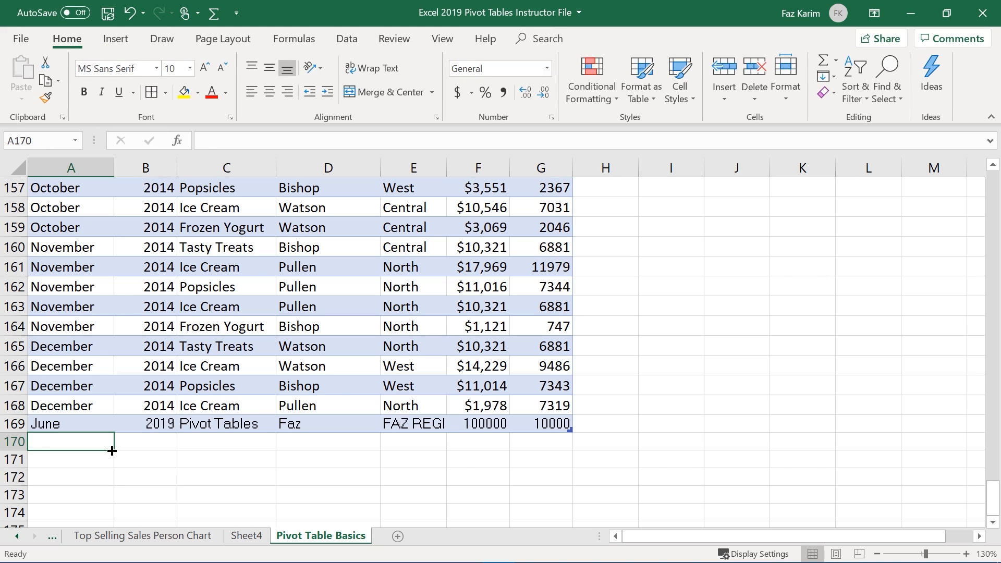
type("June")
key("Tab")
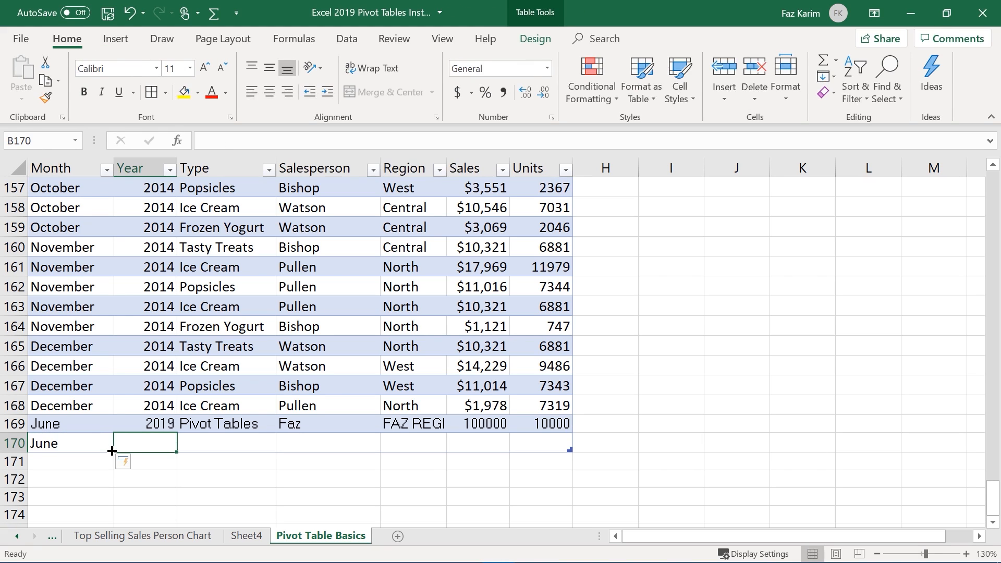
type("2019")
key("Tab")
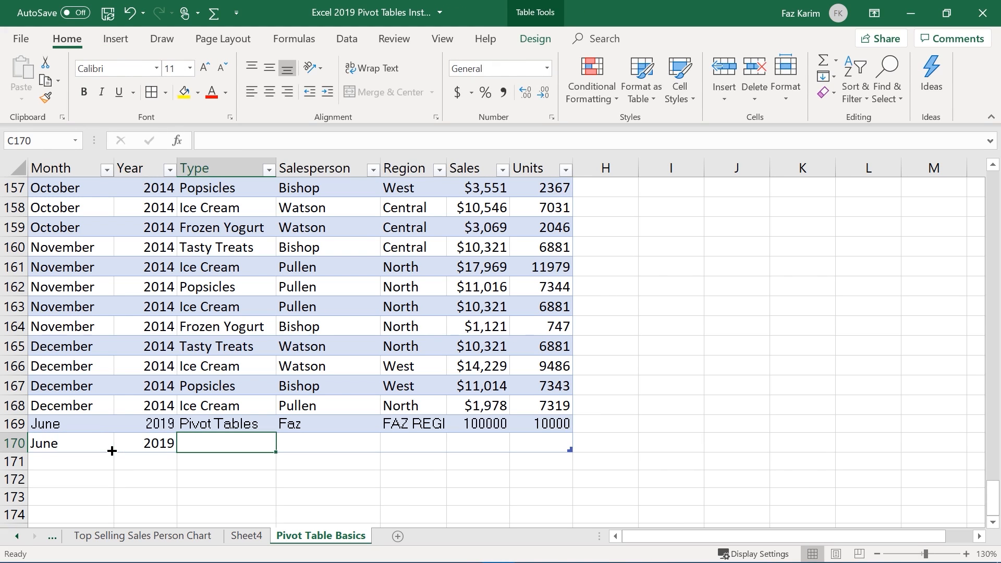
Enter Using Tables as the type and fill in the salesperson's name for the row 170 record
type("Using T")
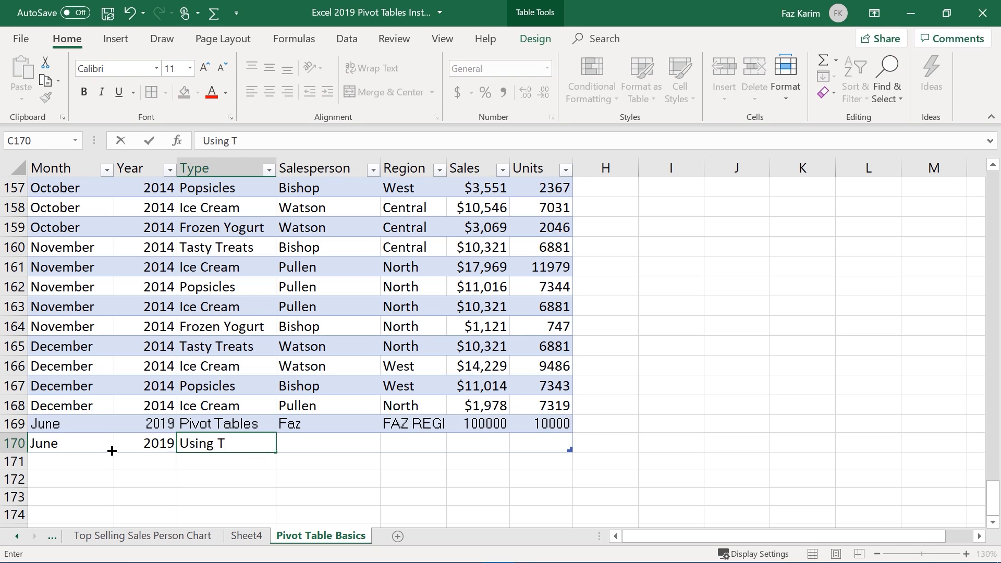
type("ables")
key("Tab")
type("F")
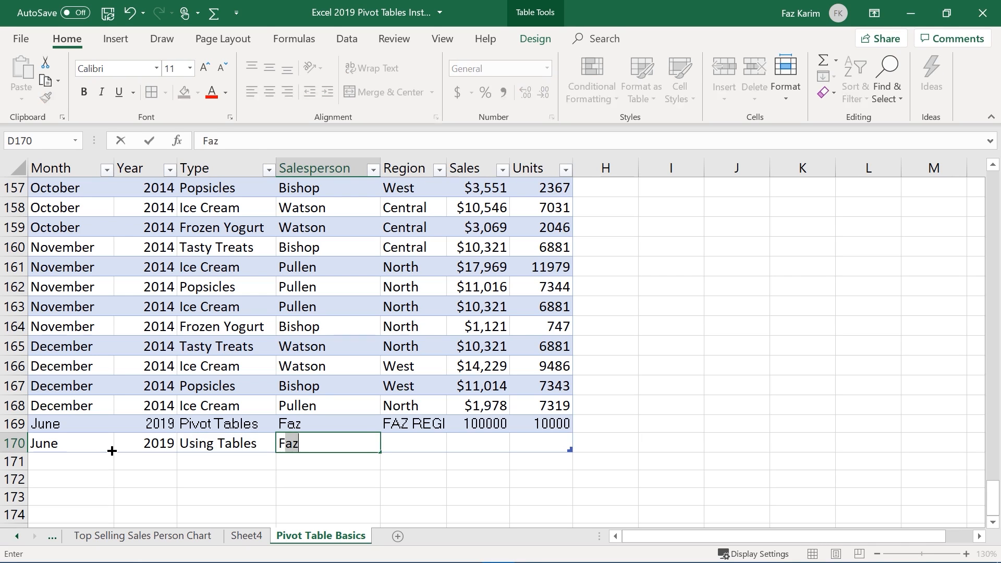
type("az K")
key("Tab")
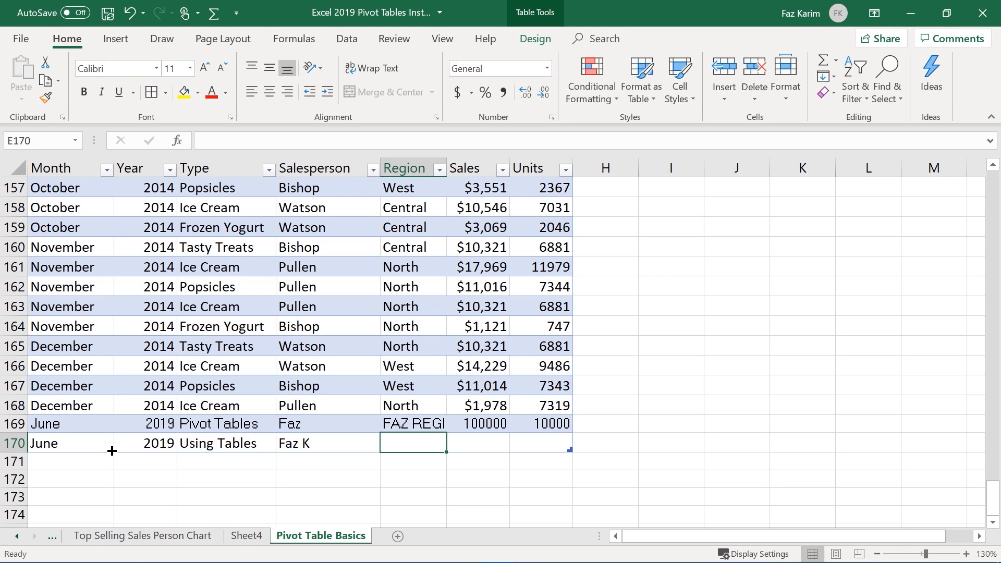
type("Fazs Regi")
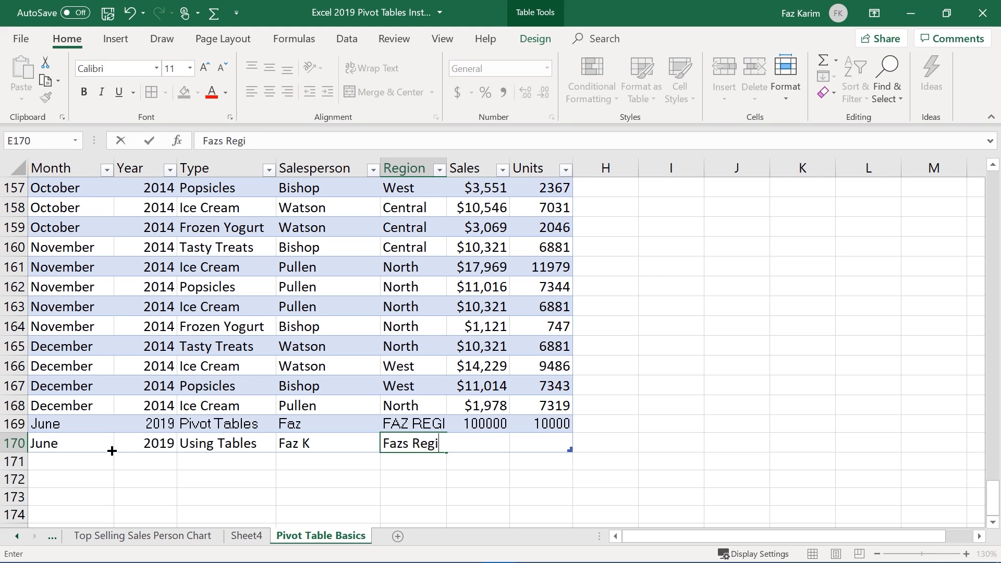
type("on")
key("Tab")
type("100000000000")
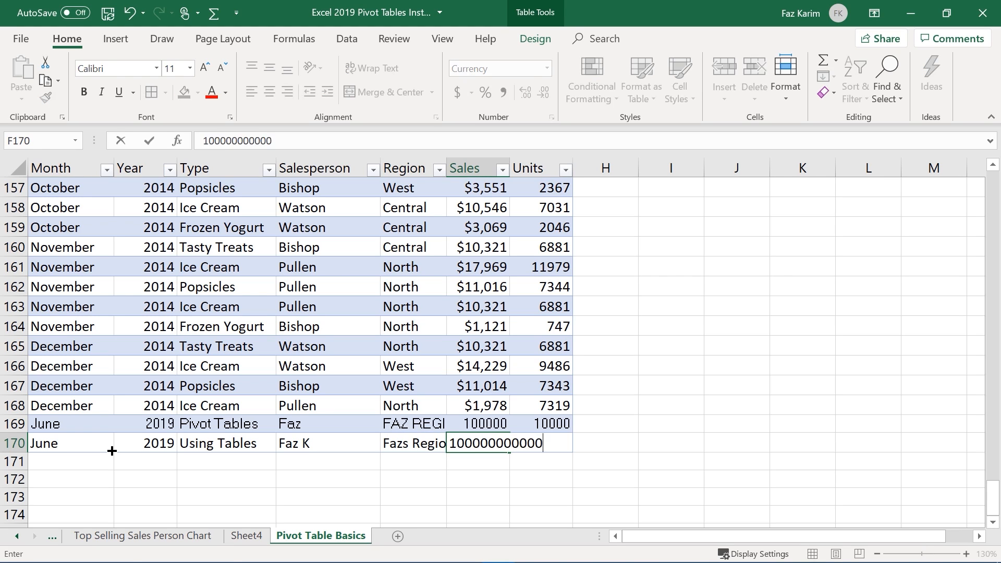
key("Tab")
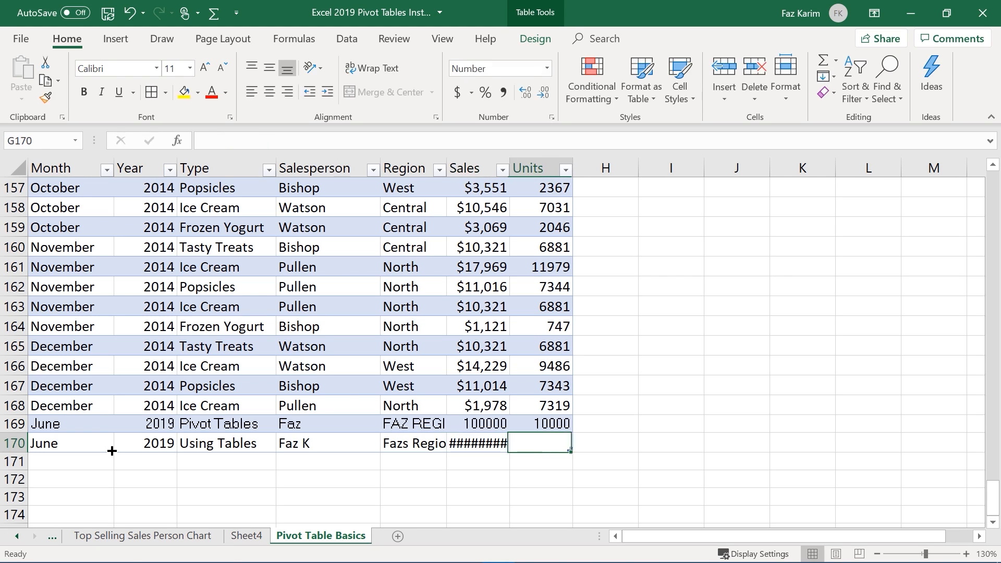
type("10")
key("BackSpace")
key("Tab")
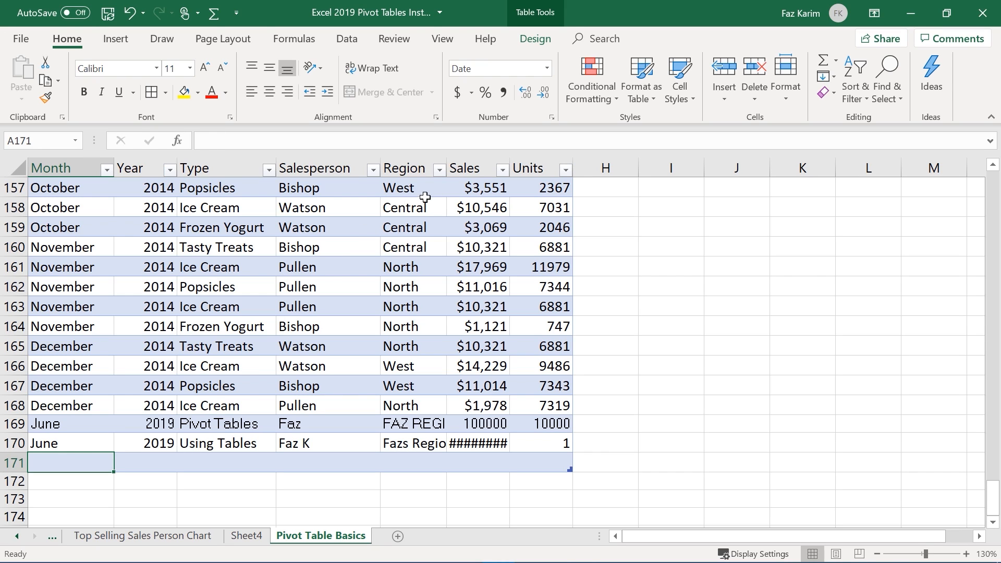
Fit the Sales column's width to its contents and delete the empty row 171 from the table
double_click(511, 163)
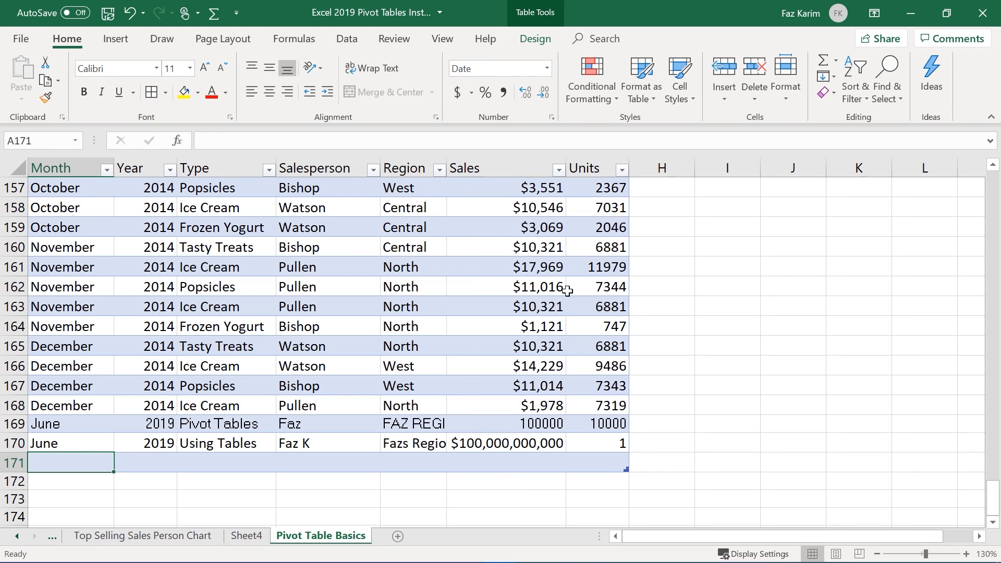
right_click(12, 463)
left_click(66, 354)
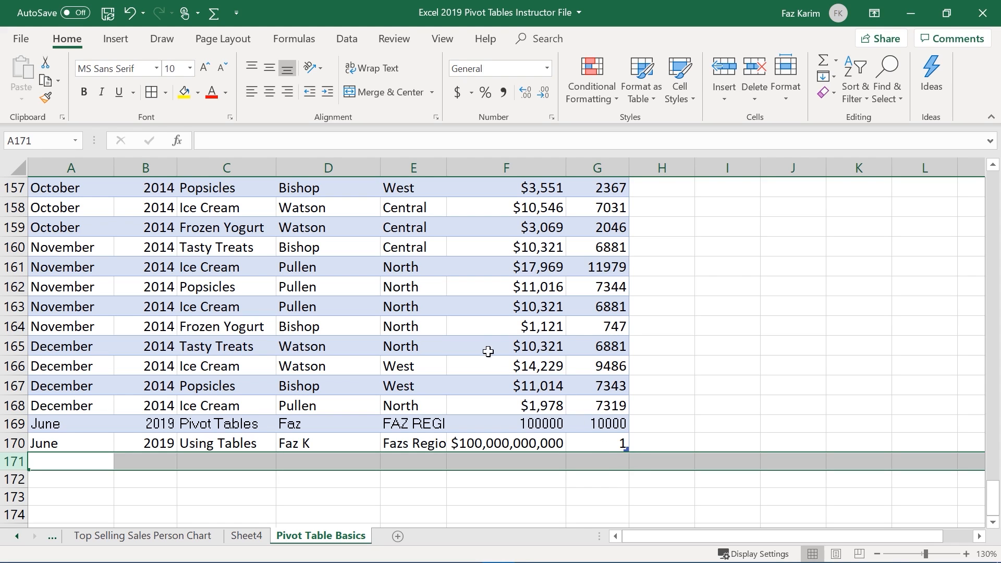
left_click(440, 323)
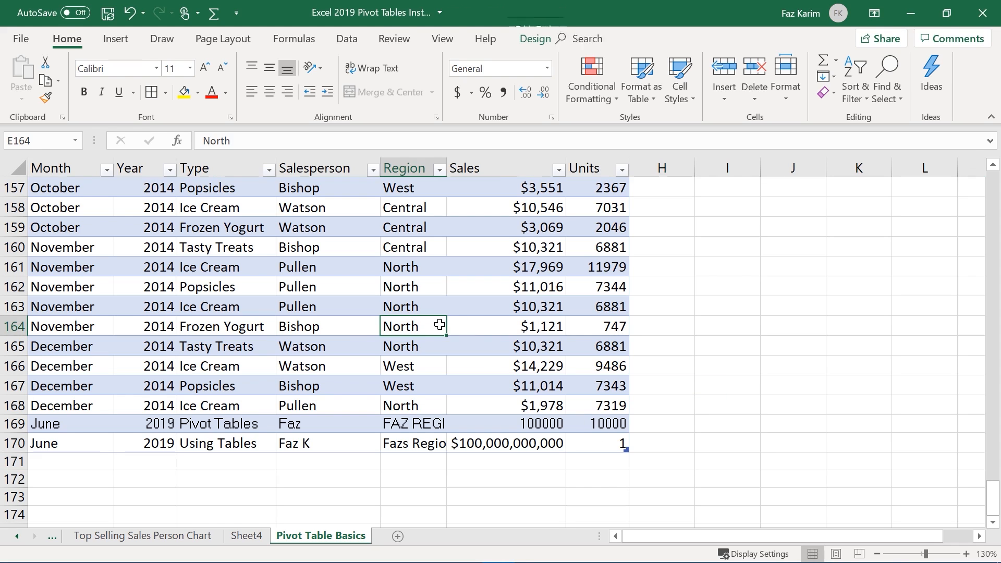
Refresh the pivot table on Sheet4 so it includes the new record from the source table
left_click(251, 536)
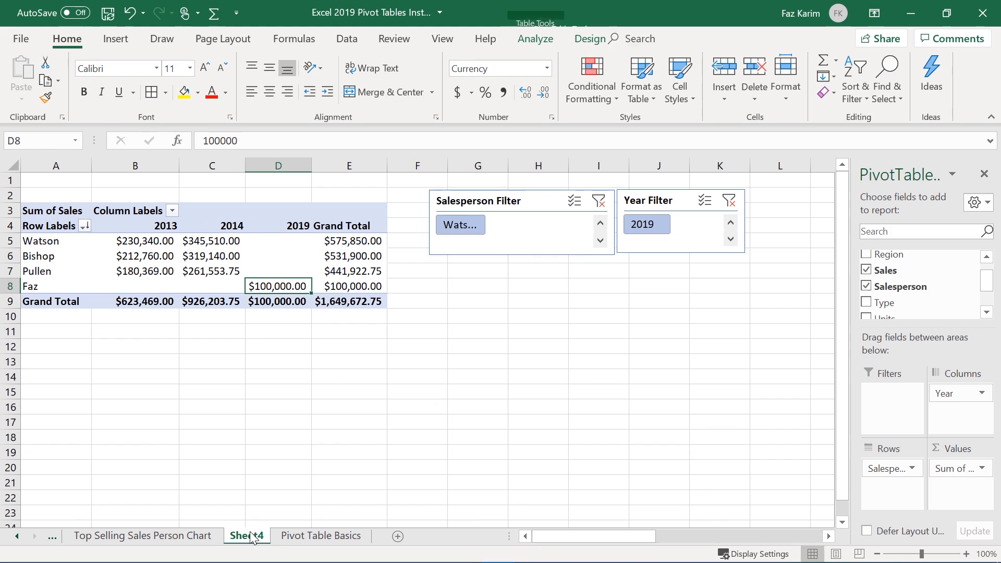
right_click(300, 271)
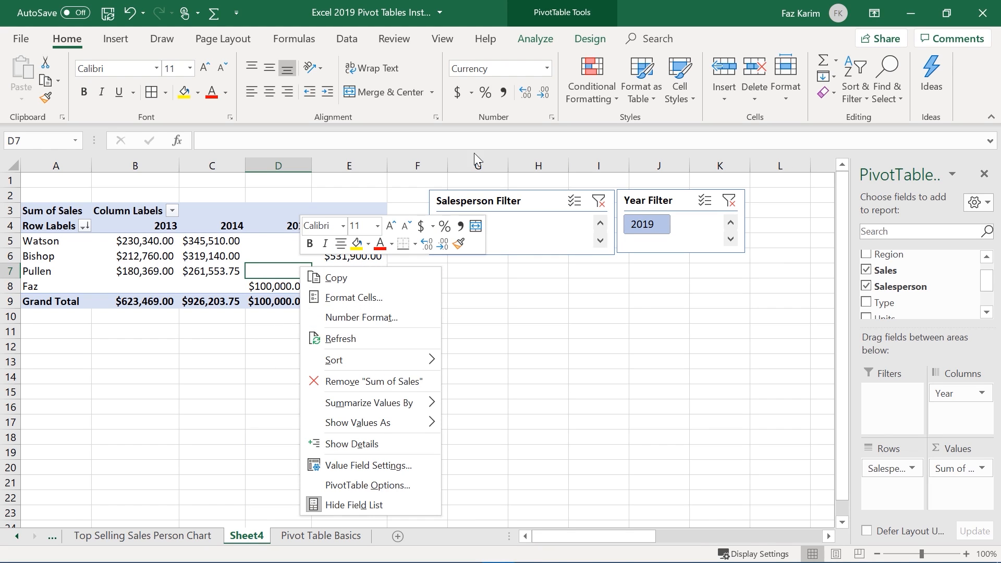
left_click(527, 38)
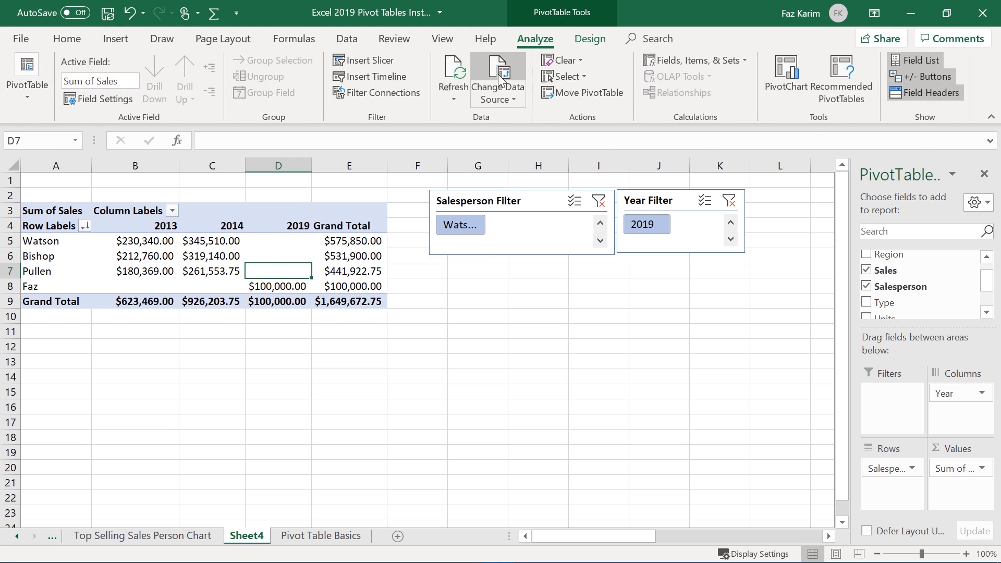
right_click(260, 273)
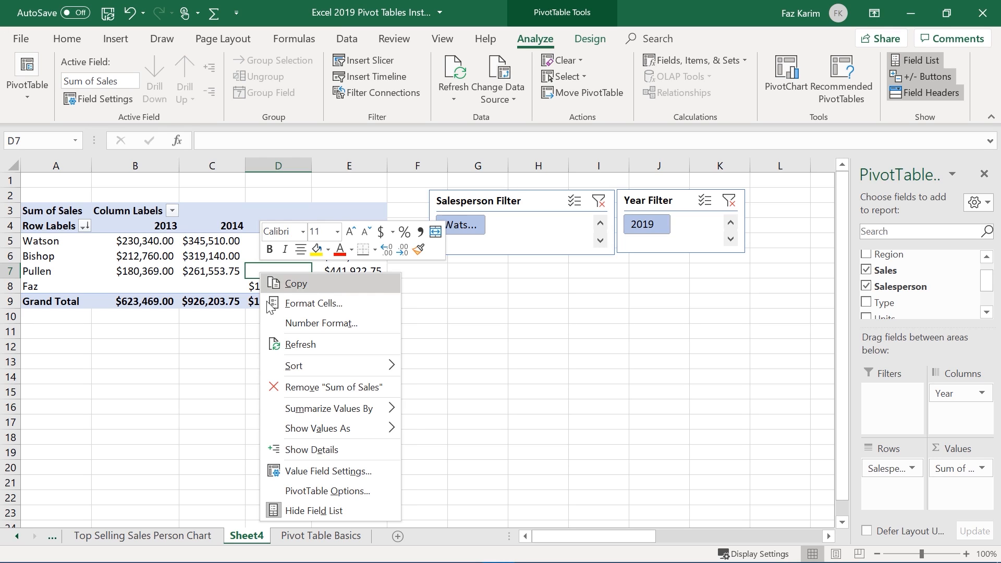
left_click(280, 346)
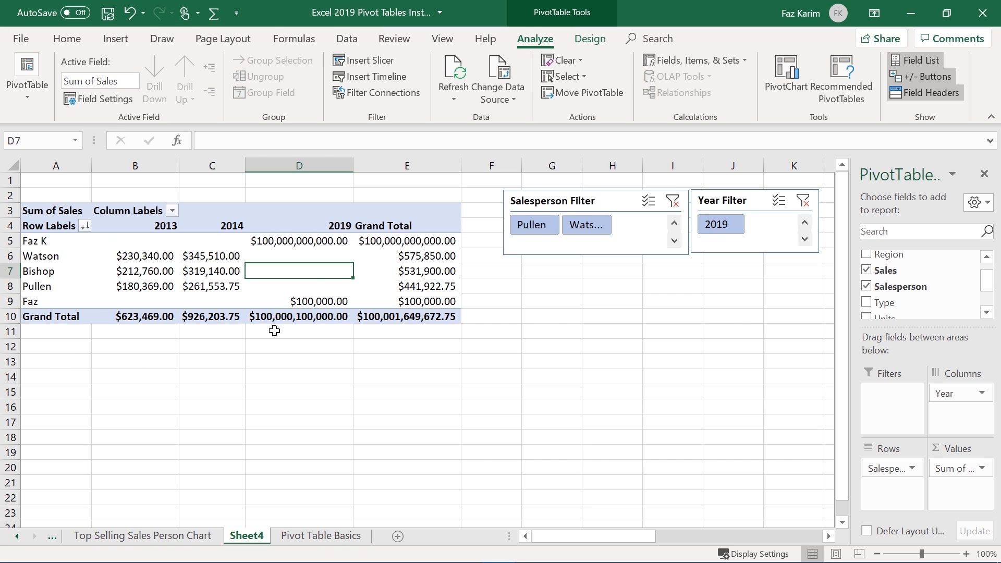
mouse_move(320, 239)
mouse_move(413, 258)
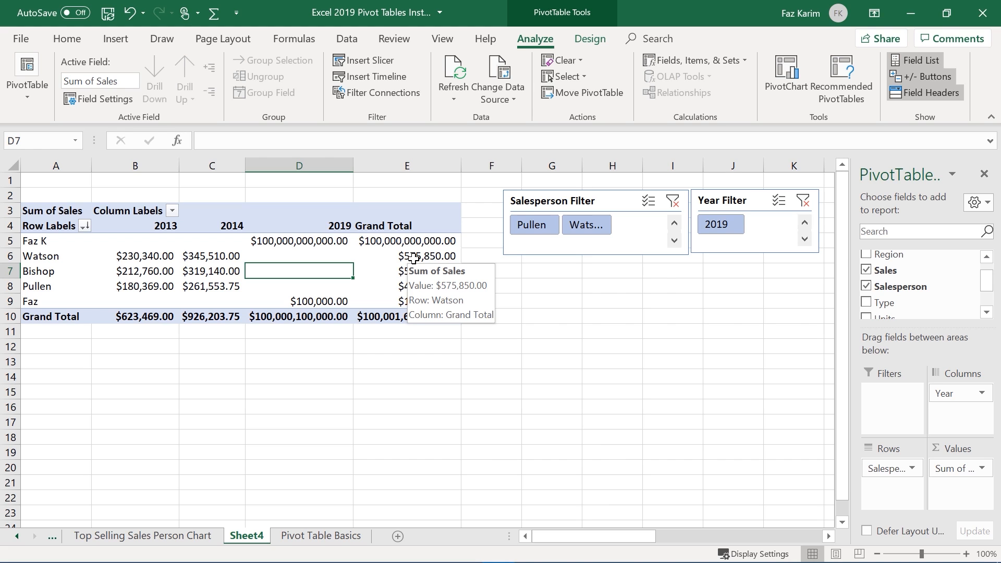
Compare the end of the source table on the Pivot Table Basics sheet with the pivot table on Sheet4
left_click(307, 536)
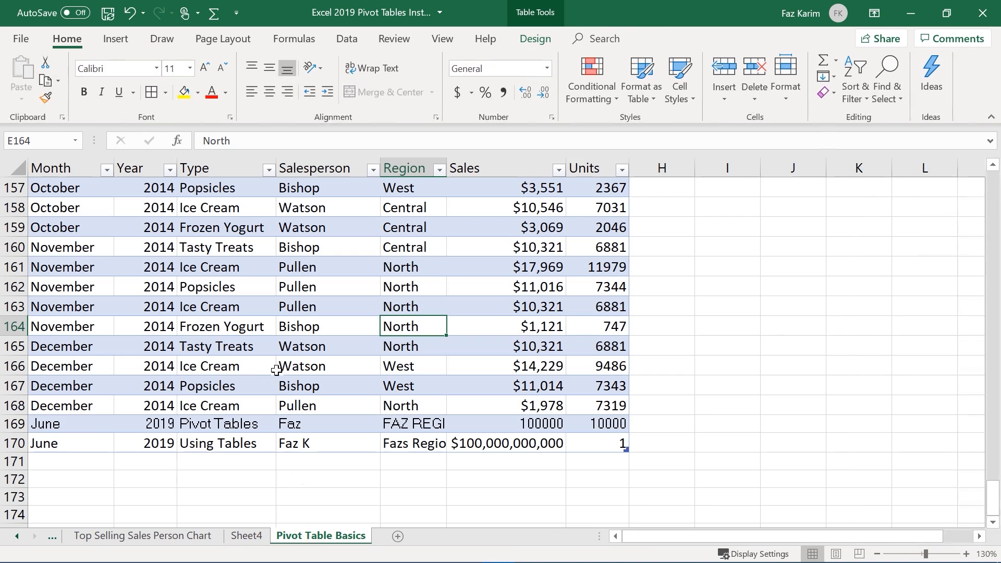
left_click(78, 460)
left_click(70, 480)
left_click(70, 492)
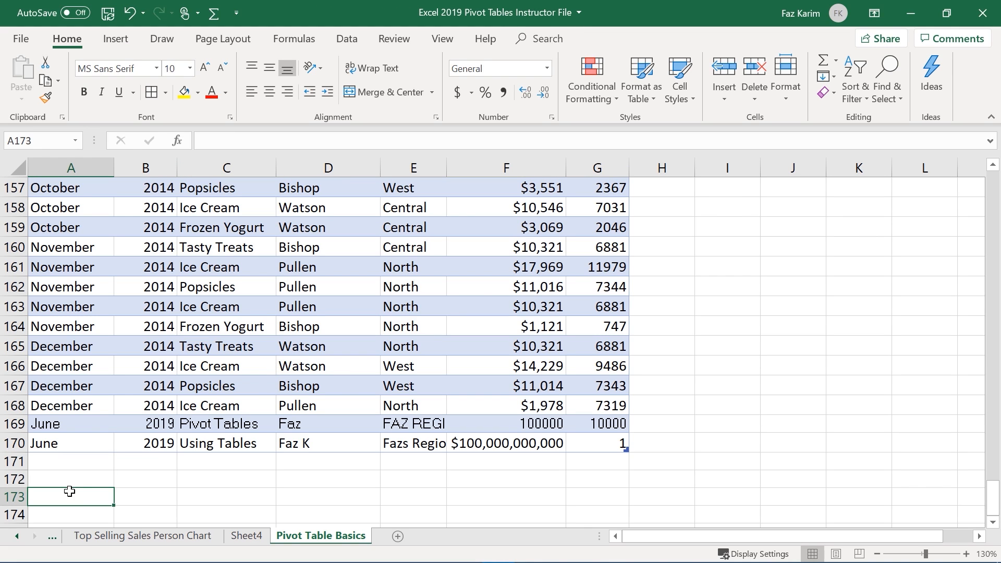
left_click(241, 537)
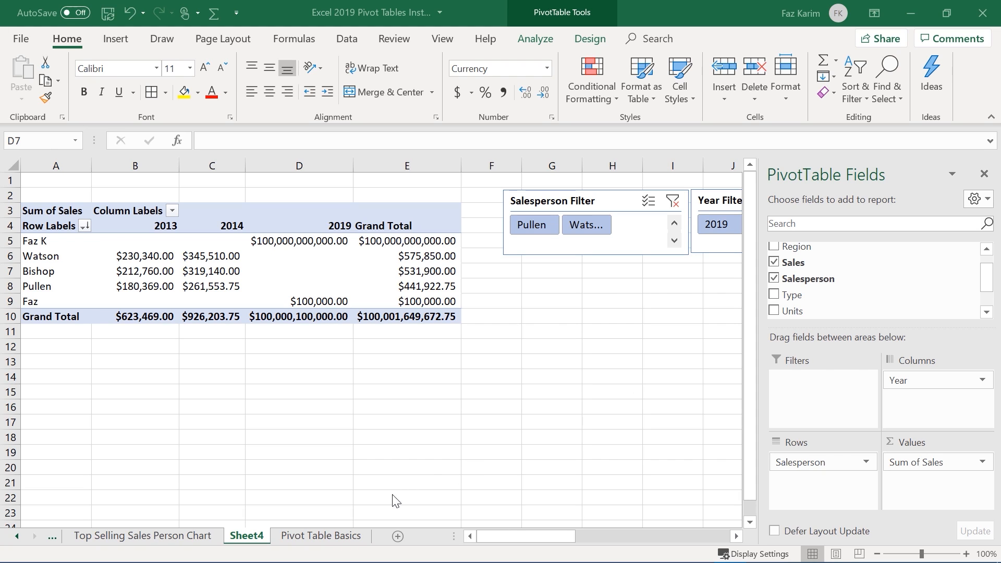
left_click(353, 537)
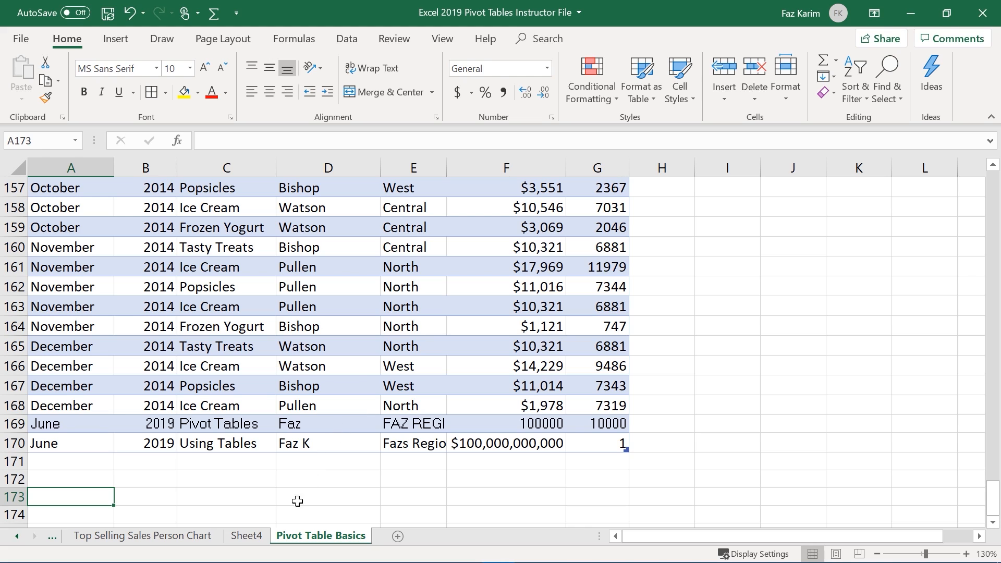
left_click(248, 537)
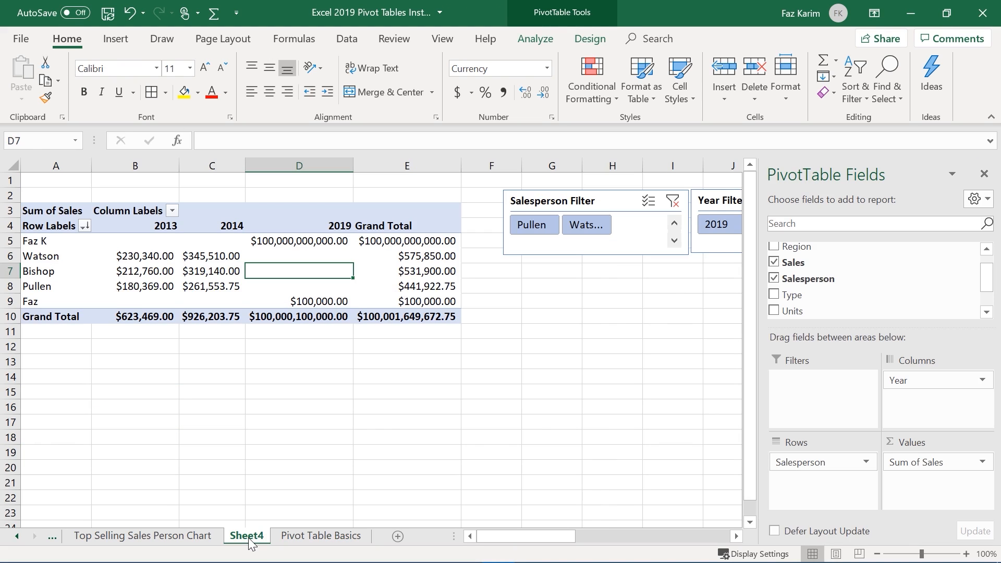
mouse_move(280, 297)
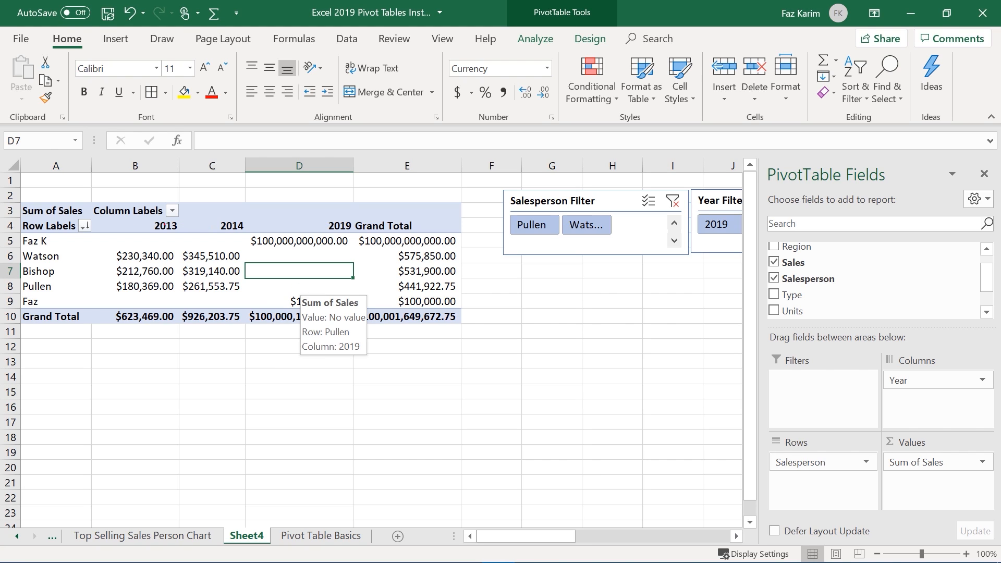
left_click_drag(57, 240, 94, 220)
left_click_drag(59, 254, 83, 240)
mouse_move(54, 271)
left_mouse_down()
mouse_move(82, 265)
mouse_move(92, 284)
left_mouse_up()
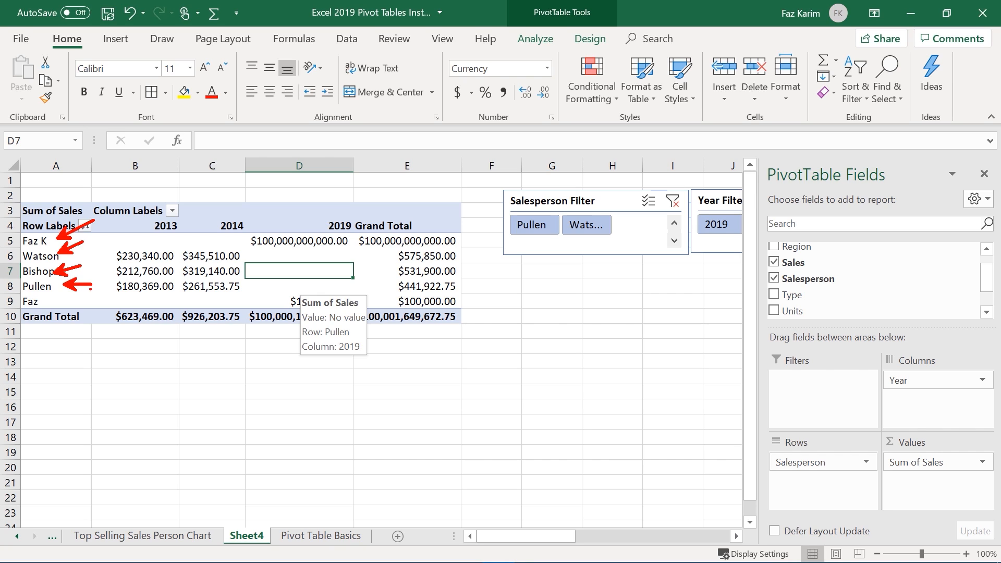
left_click_drag(208, 215, 214, 157)
key("Escape")
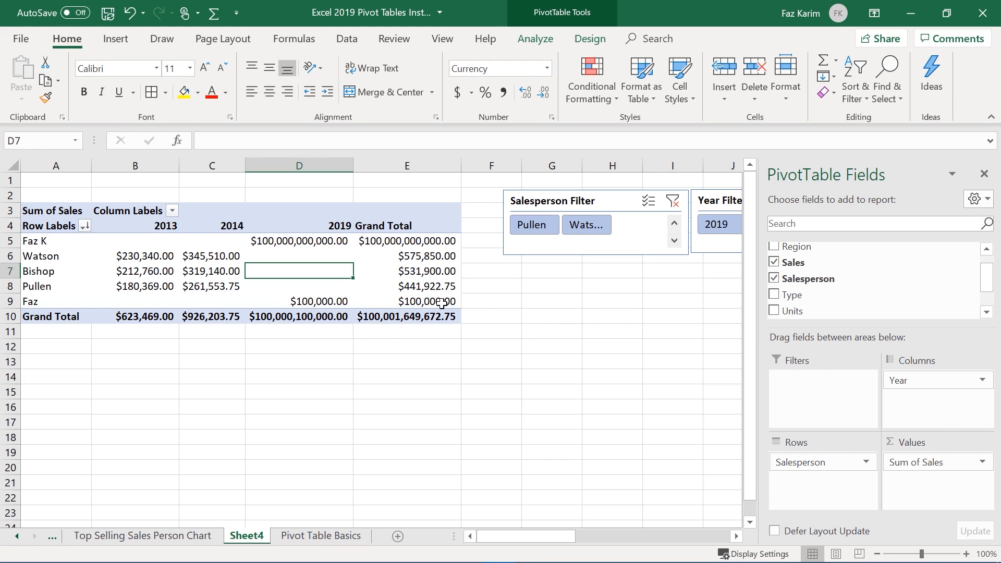
Add the Type field to the pivot table's Rows area, beneath Salesperson
mouse_move(442, 303)
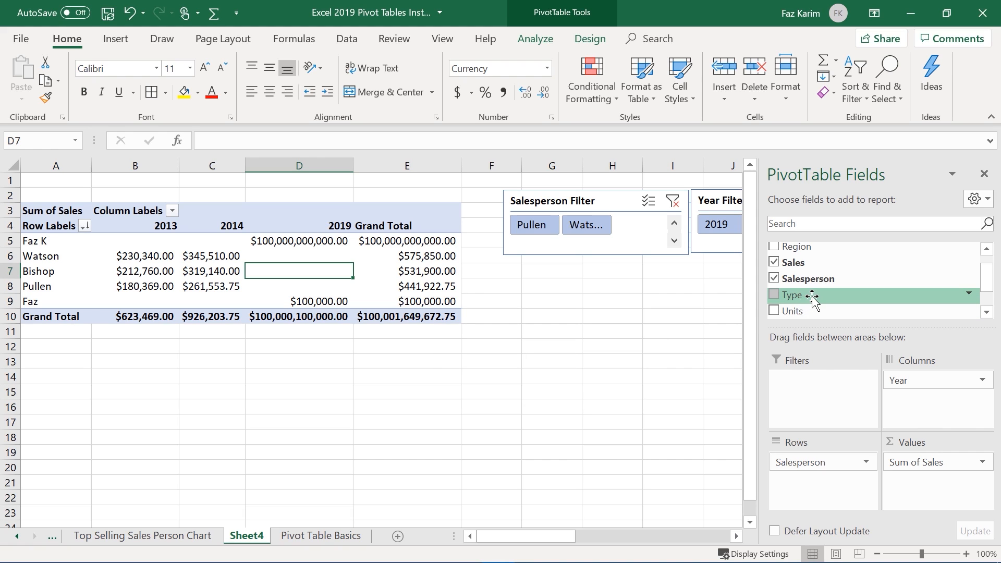
left_click_drag(812, 297, 788, 476)
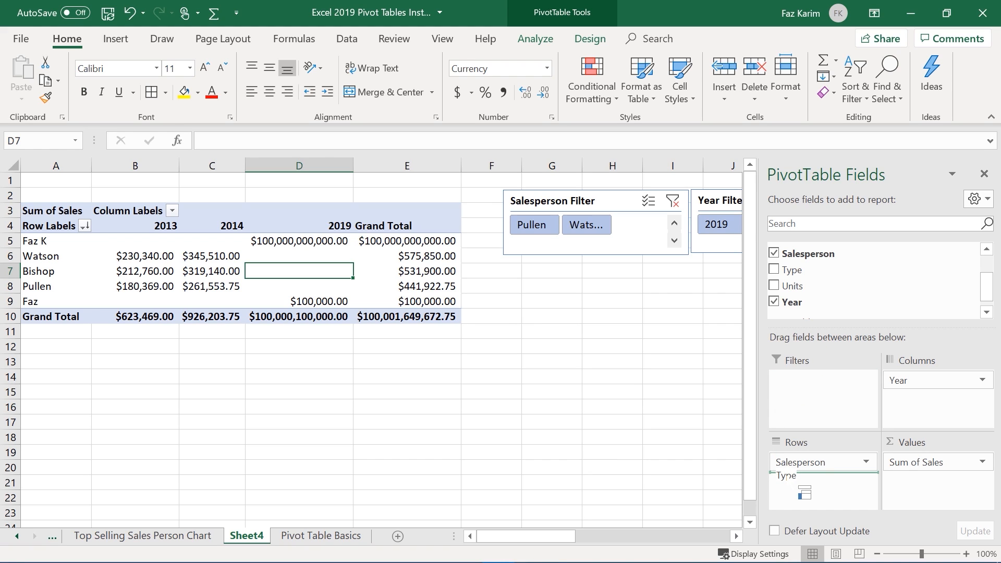
left_click_drag(788, 475, 789, 475)
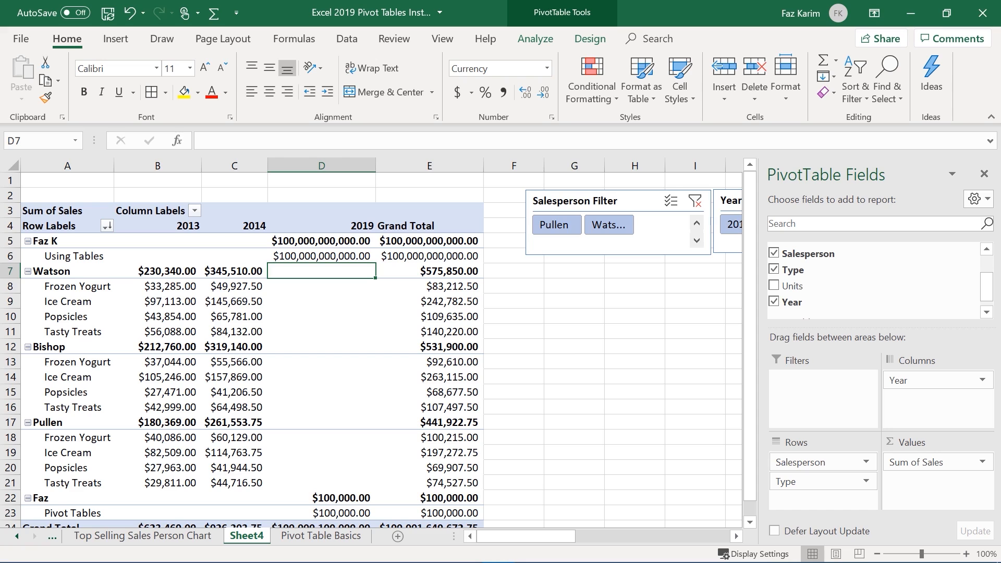
left_click_drag(81, 249, 81, 178)
left_click_drag(270, 256, 235, 256)
left_click_drag(118, 285, 118, 342)
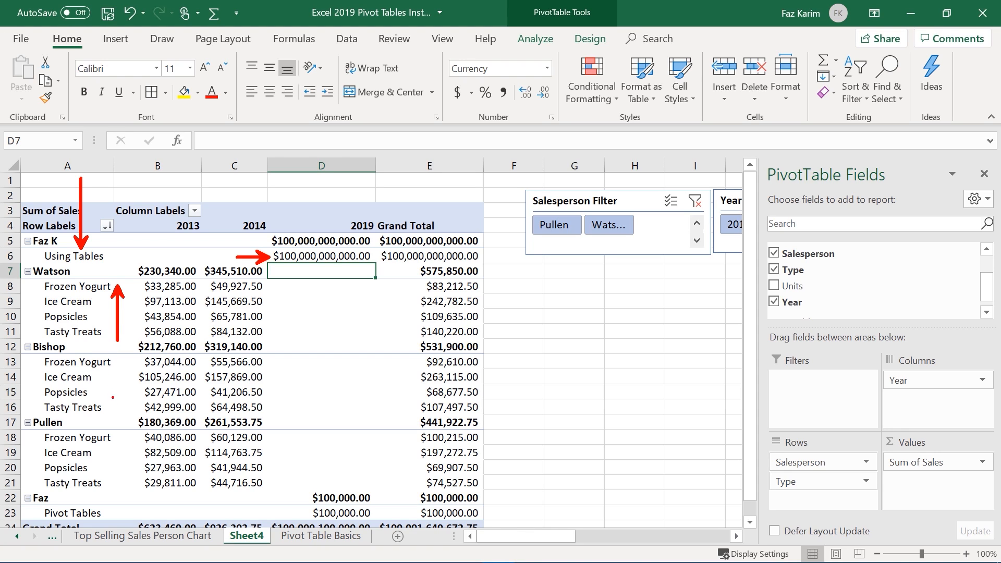
left_click_drag(112, 410, 112, 359)
key("Escape")
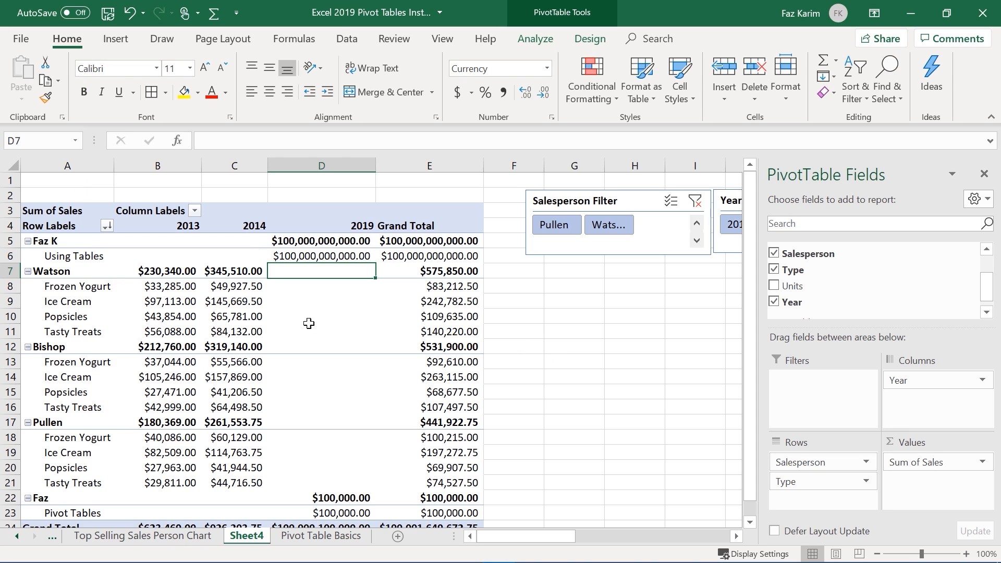
Collapse all five salesperson groups in the pivot table to hide their product types
left_click(27, 241)
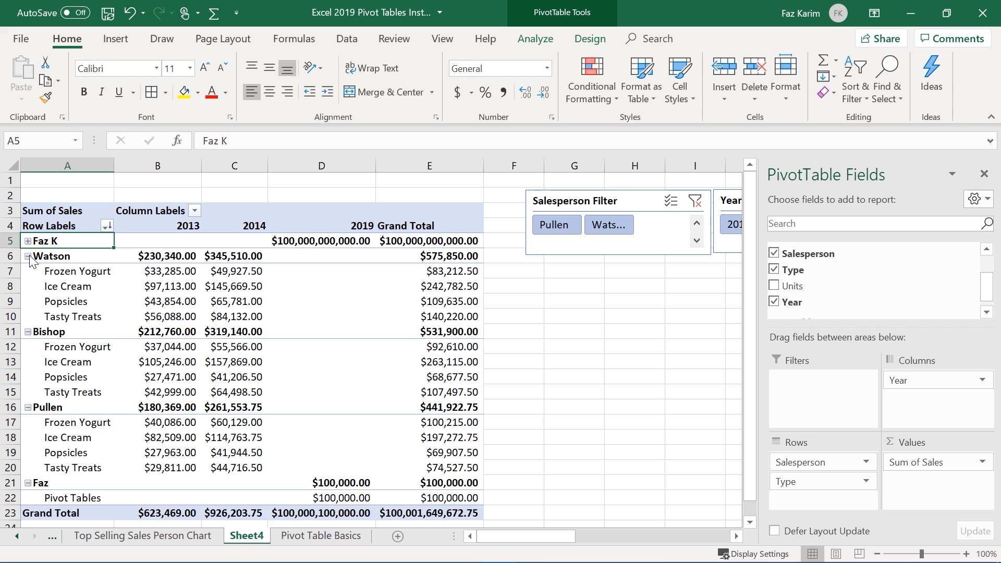
left_click(27, 256)
left_click(27, 271)
left_click(27, 286)
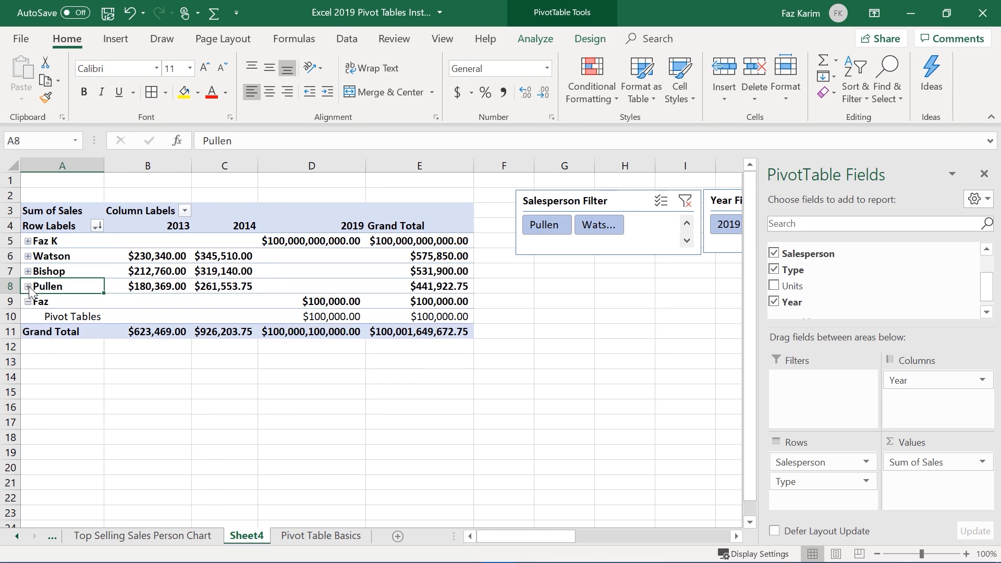
left_click(27, 302)
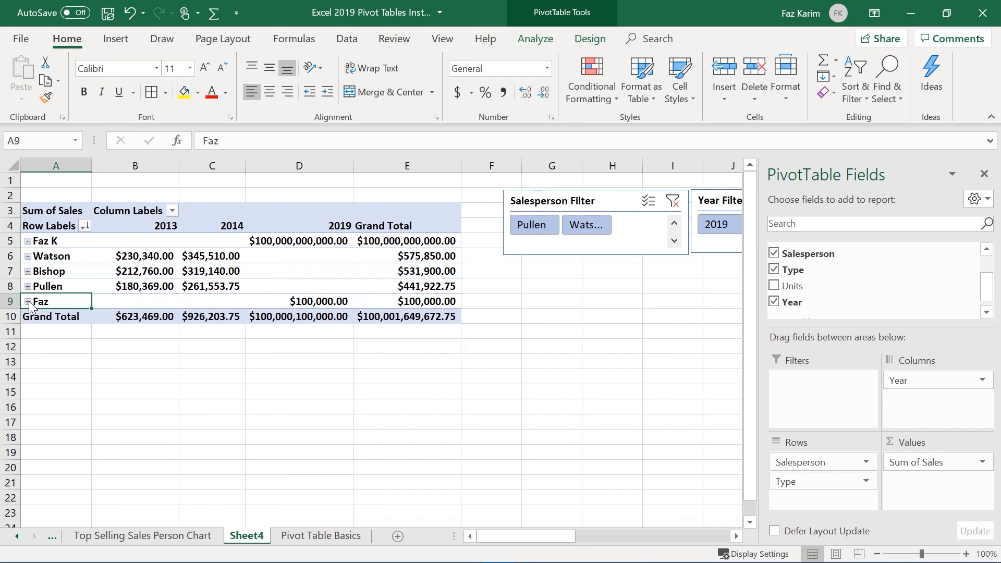
Expand the first three salesperson groups in the pivot table to show their product types
mouse_move(123, 287)
left_click(28, 240)
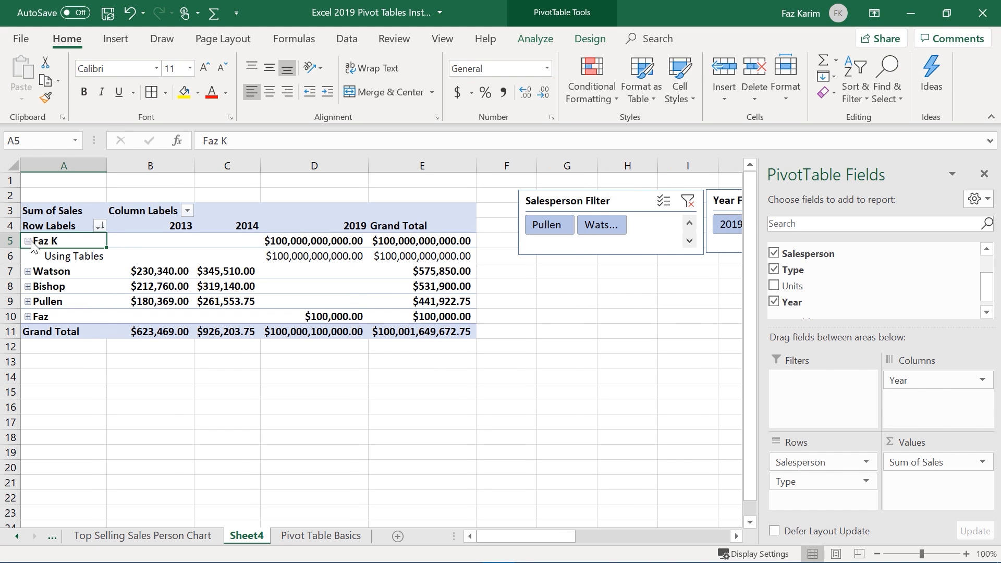
left_click(28, 271)
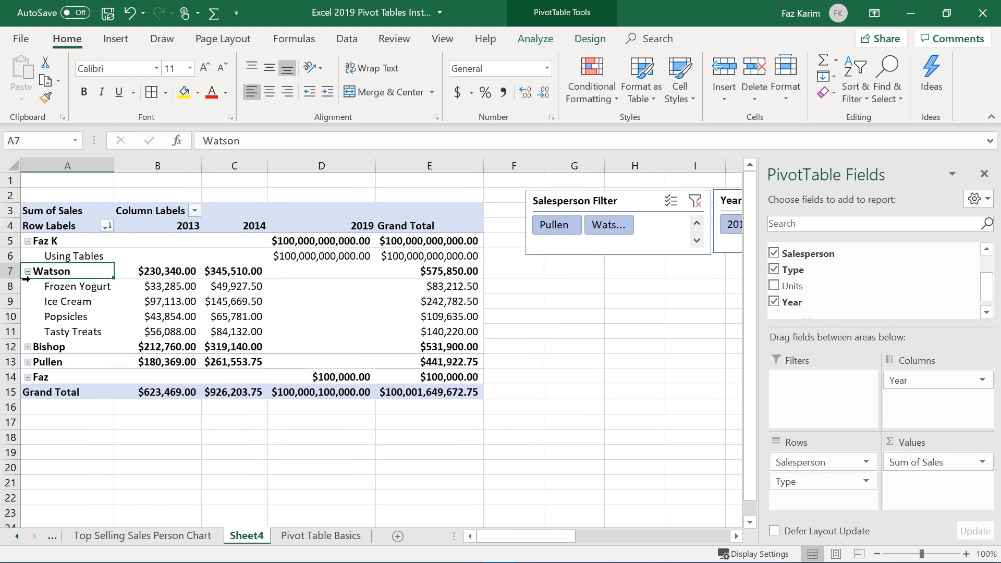
left_click(28, 346)
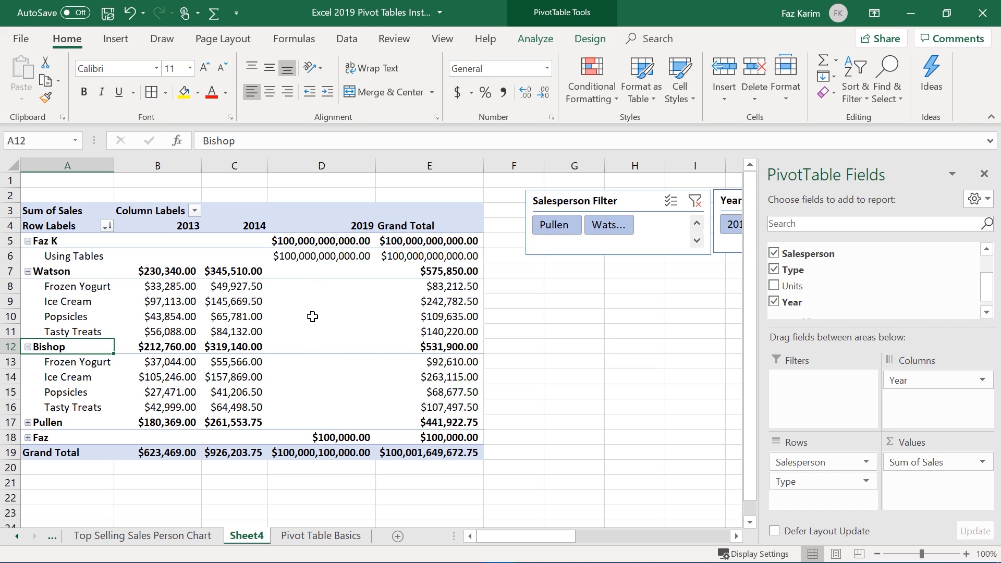
Apply the Compact Form report layout to the pivot table
mouse_move(312, 316)
left_click(598, 40)
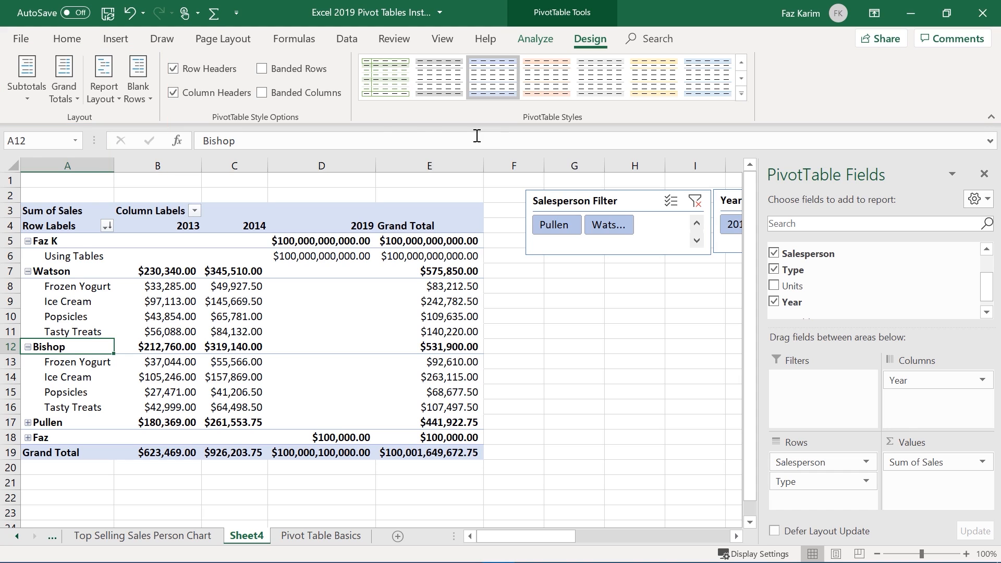
left_click(105, 77)
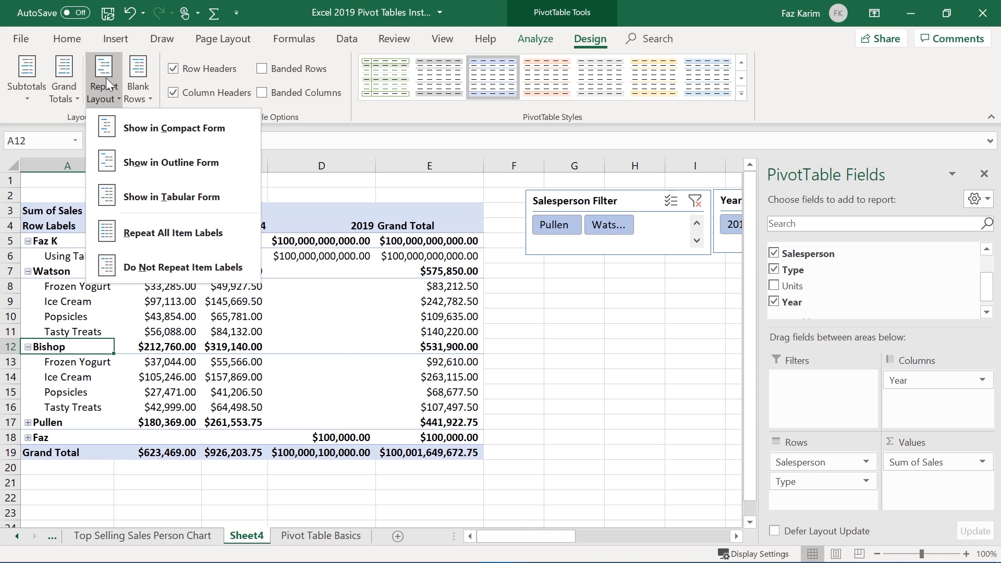
left_click(124, 121)
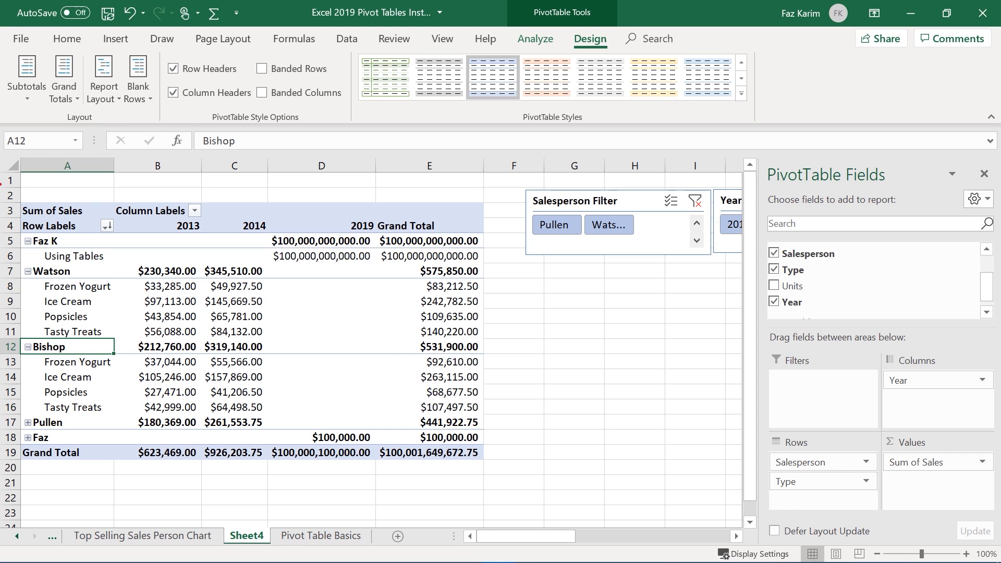
mouse_move(16, 192)
left_mouse_down()
mouse_move(127, 449)
mouse_move(115, 475)
left_mouse_up()
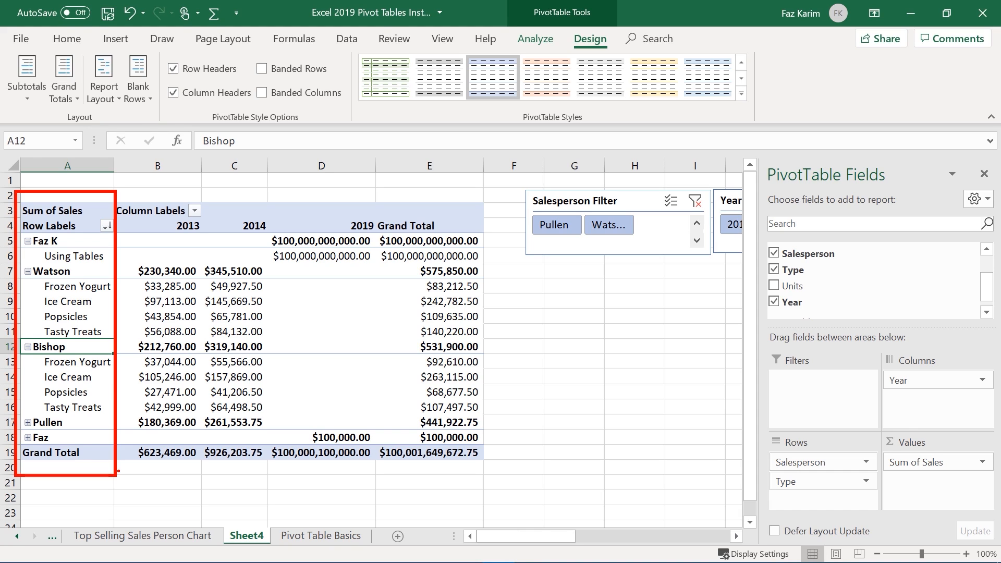
key("Escape")
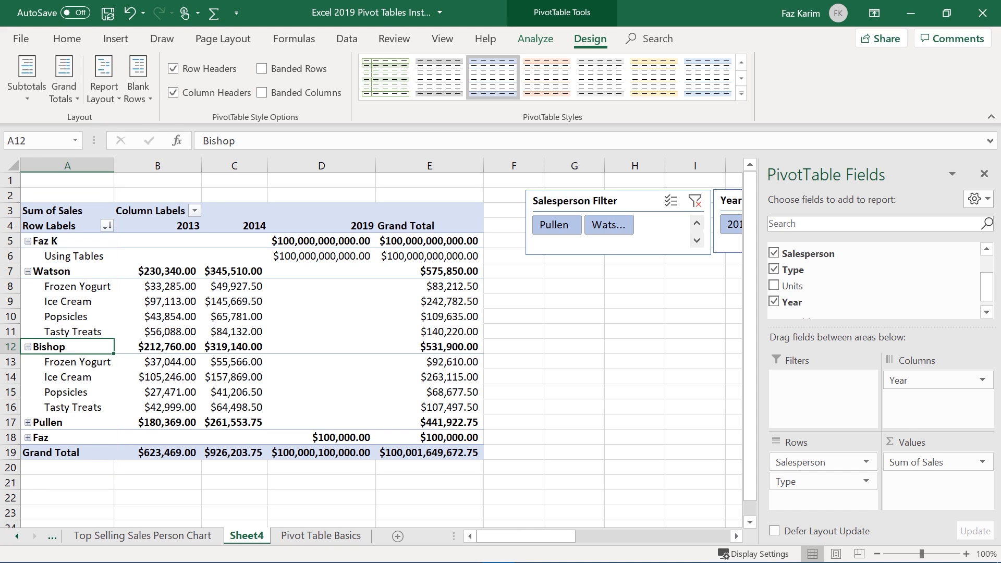
Show the pivot table in Outline Form and repeat all item labels
left_click(116, 94)
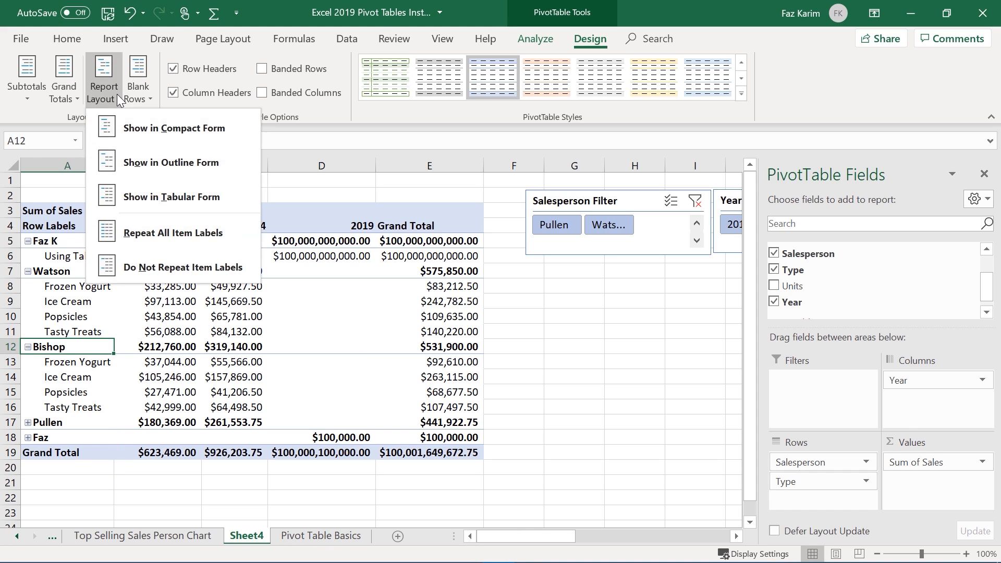
left_click(134, 164)
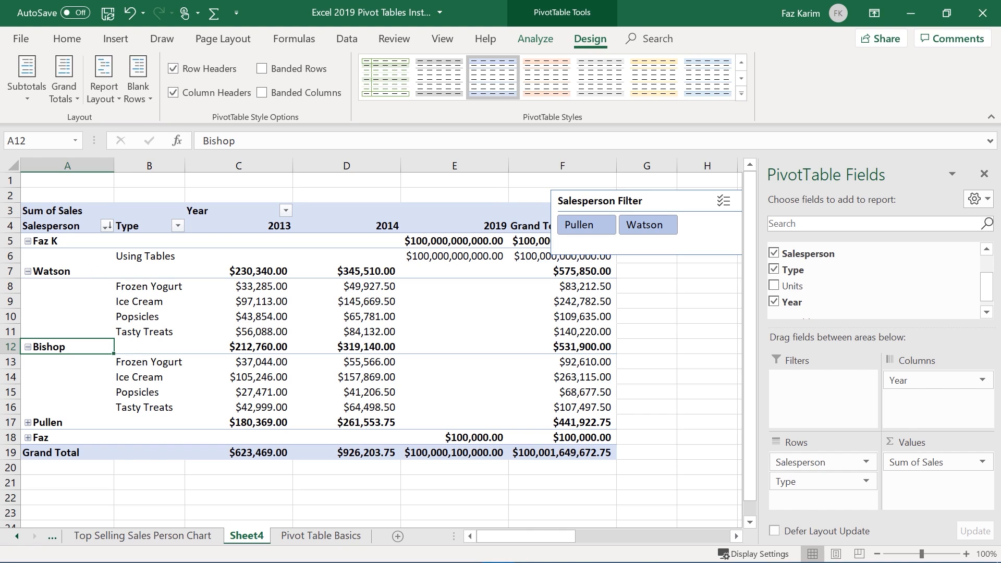
left_click(104, 99)
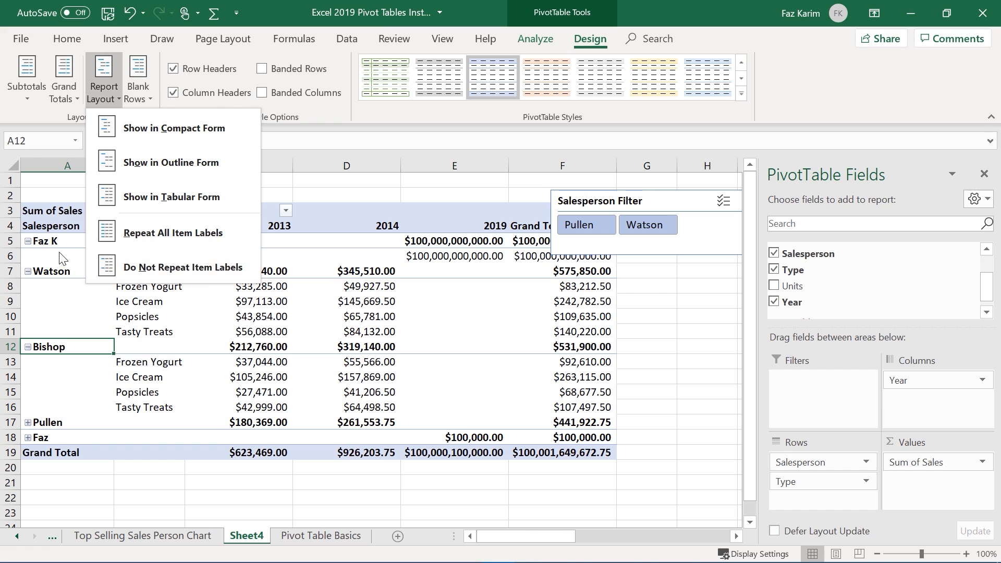
left_click(150, 236)
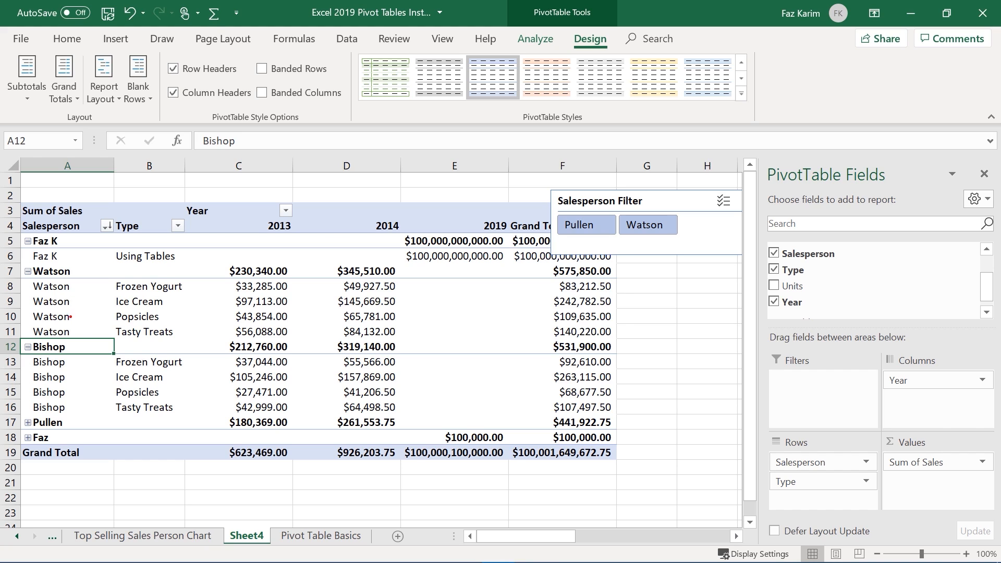
mouse_move(14, 279)
left_mouse_down()
mouse_move(157, 312)
mouse_move(195, 295)
left_mouse_up()
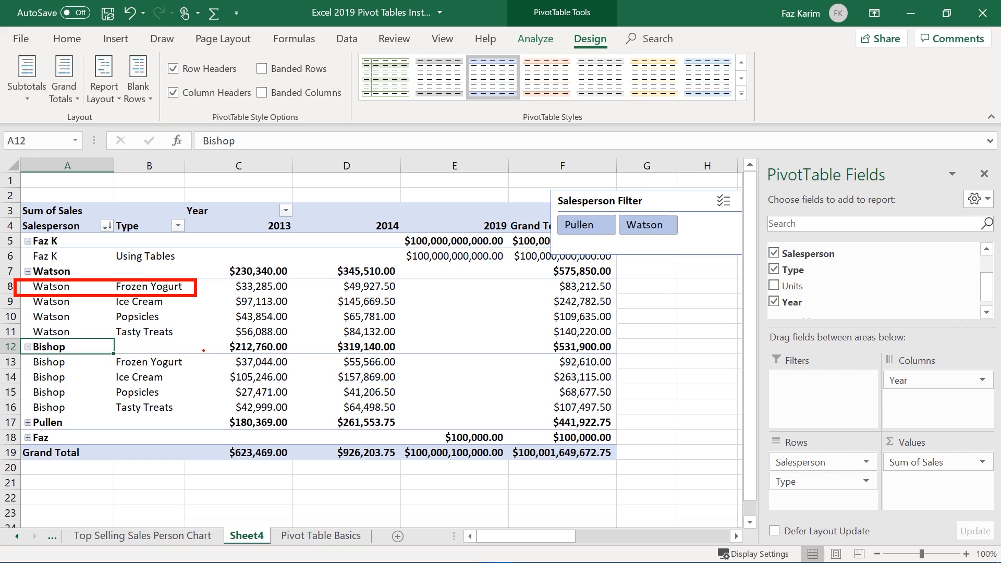
left_click_drag(205, 352, 204, 284)
left_click_drag(70, 349, 90, 378)
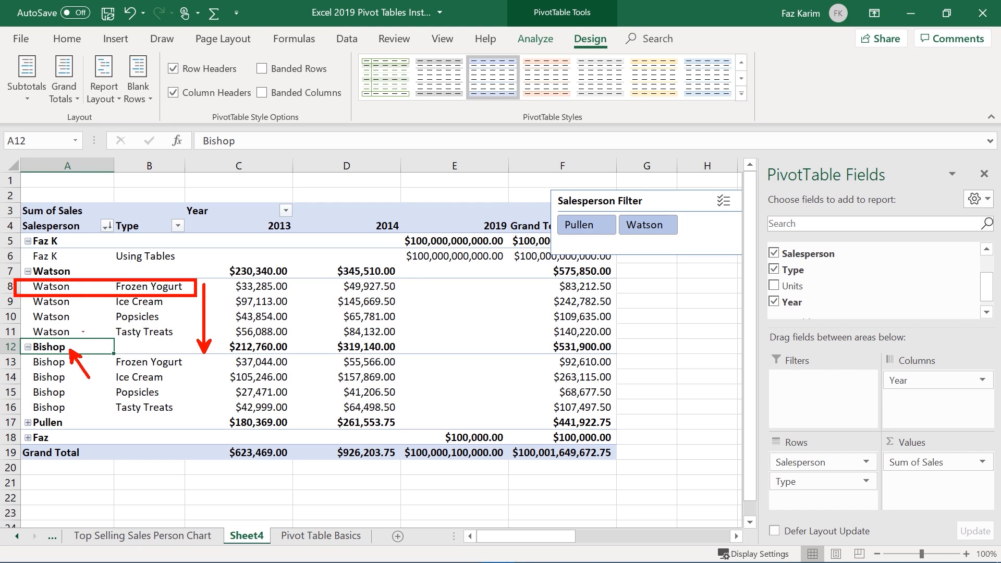
left_click_drag(61, 267, 47, 244)
mouse_move(29, 330)
left_mouse_down()
mouse_move(16, 334)
mouse_move(16, 303)
left_mouse_up()
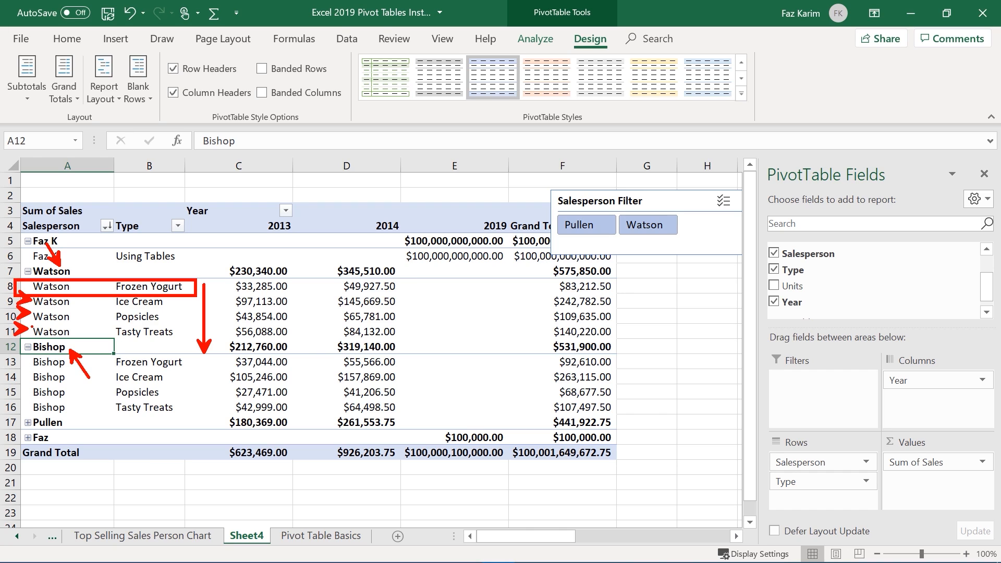
key("Escape")
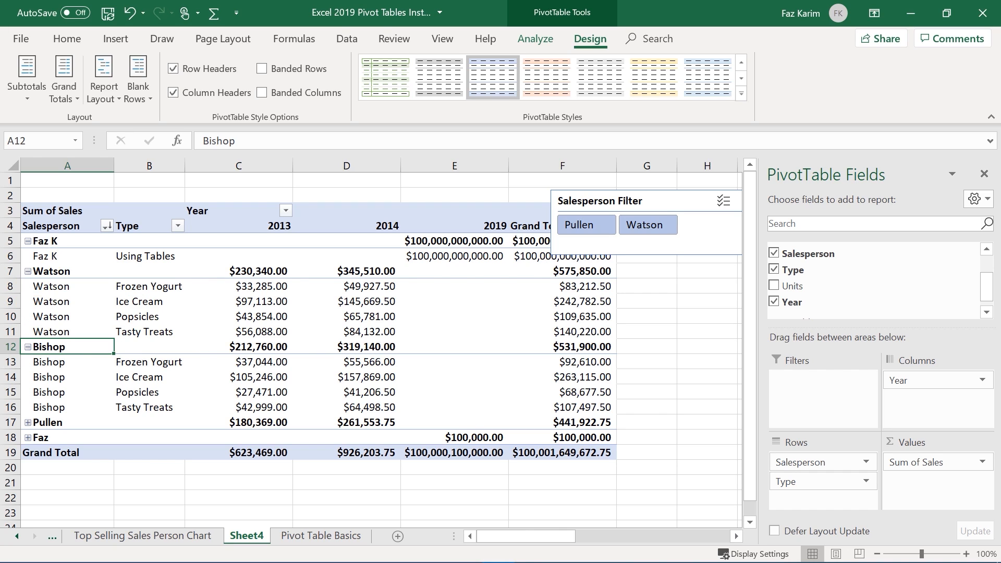
Turn off repeating item labels in the pivot table and show it in Tabular Form
left_click(111, 98)
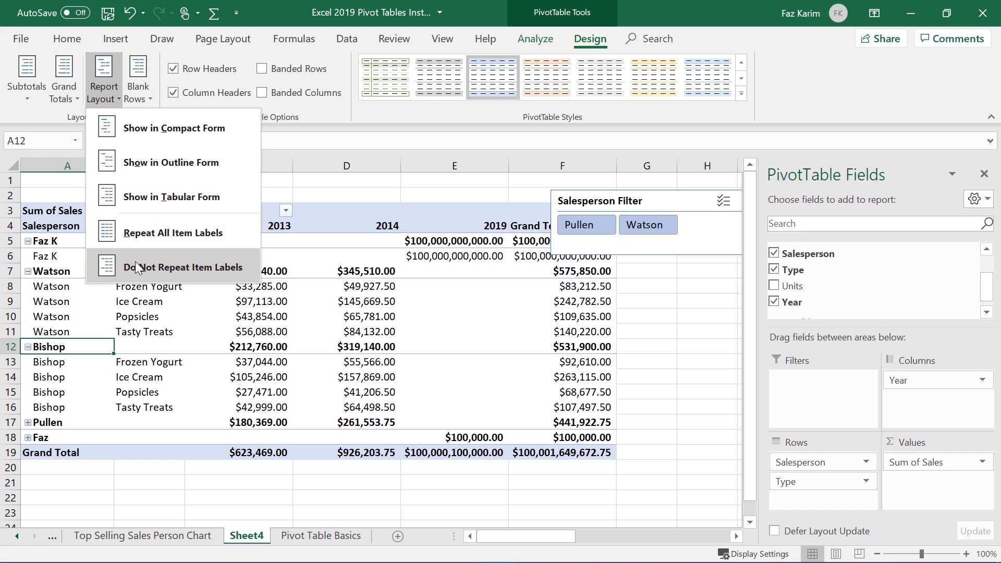
left_click(168, 259)
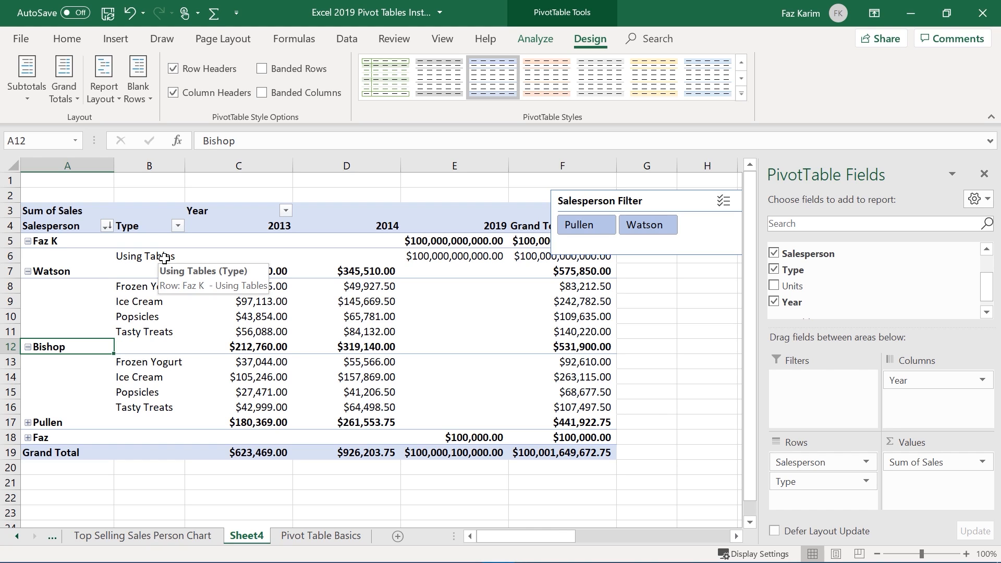
left_click(96, 88)
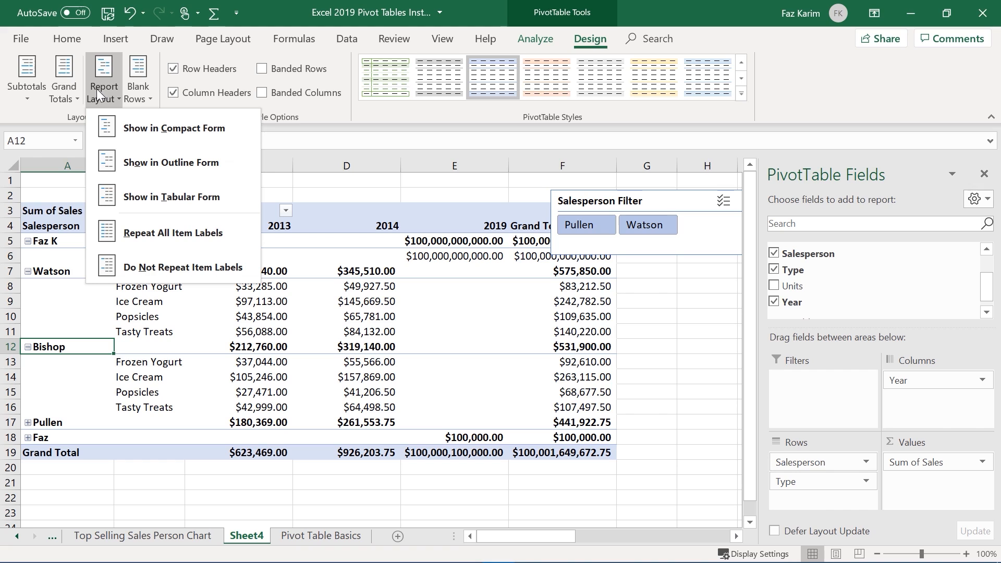
left_click(142, 196)
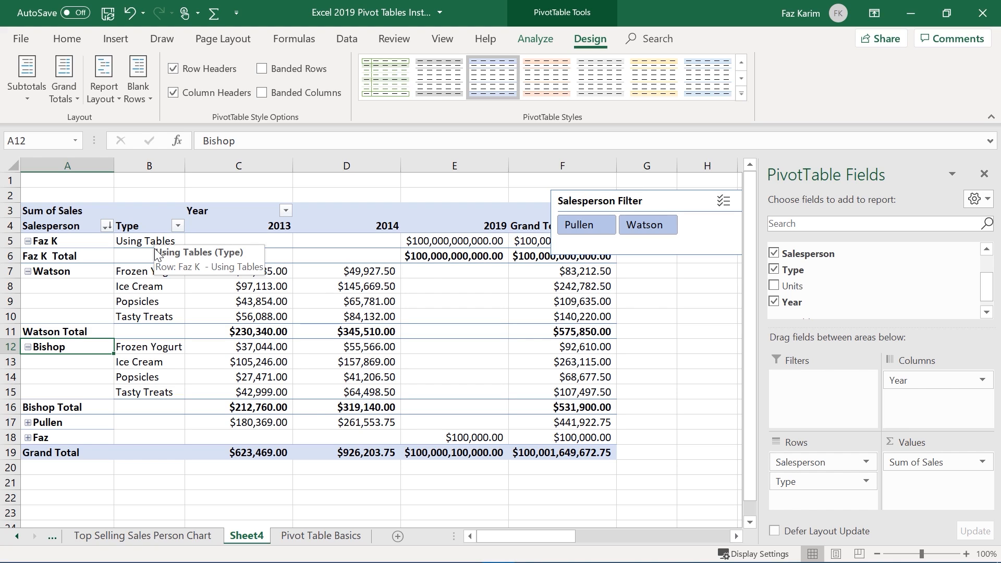
Switch the pivot table's report layout back to Compact Form
left_click(114, 96)
left_click(150, 127)
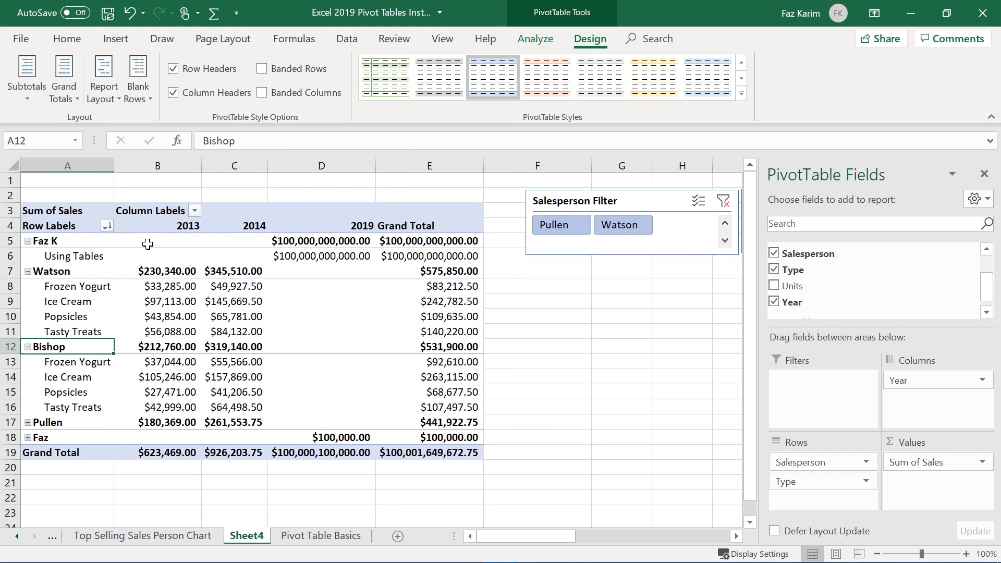
left_click(102, 89)
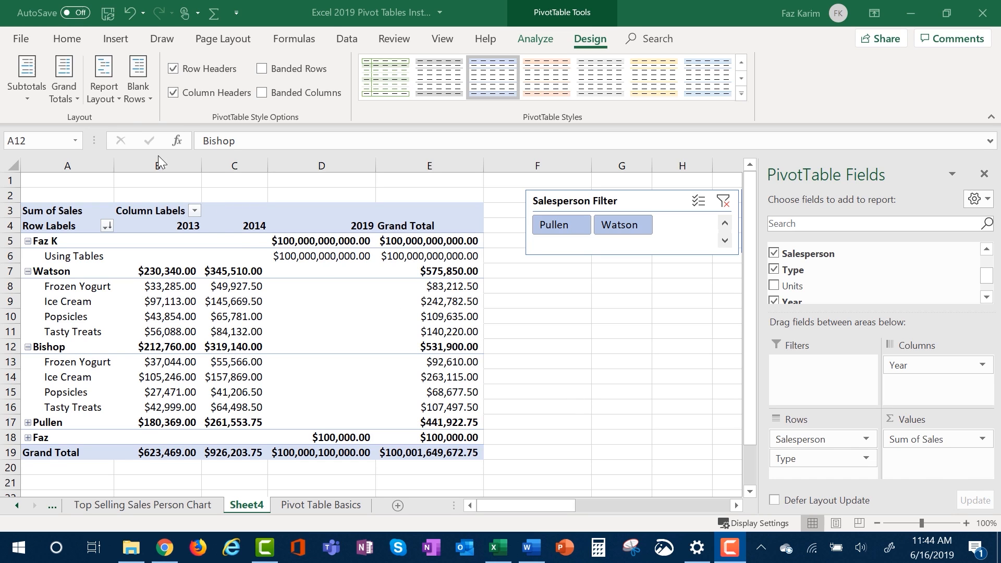
Show the PivotTable in outline form and expand the two collapsed salesperson groups
left_click(112, 95)
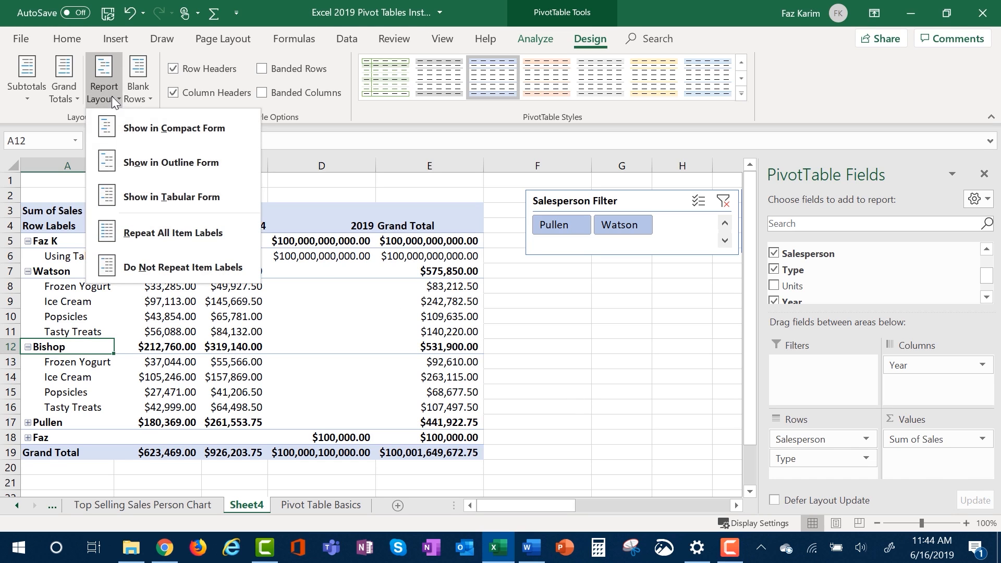
left_click(161, 161)
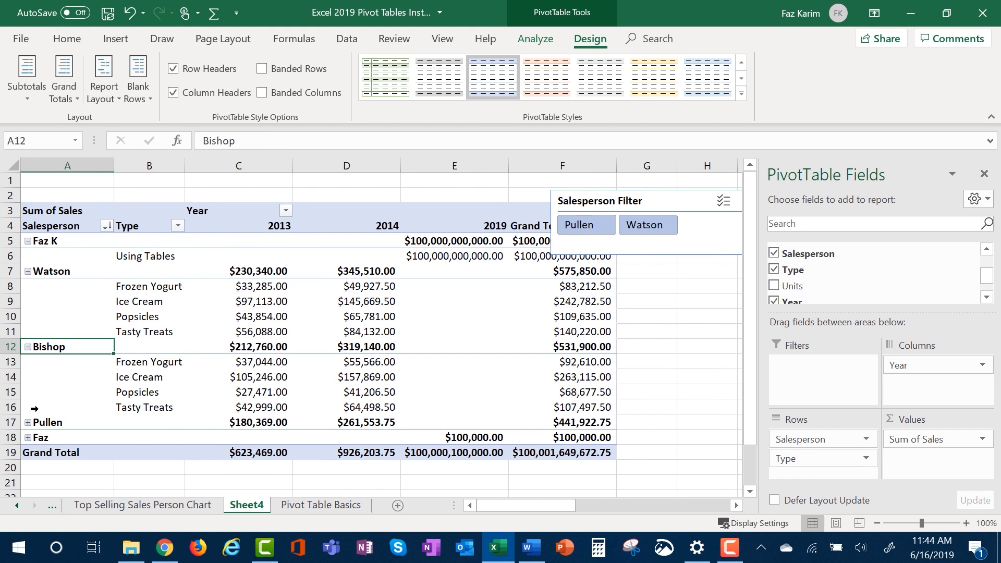
left_click(28, 422)
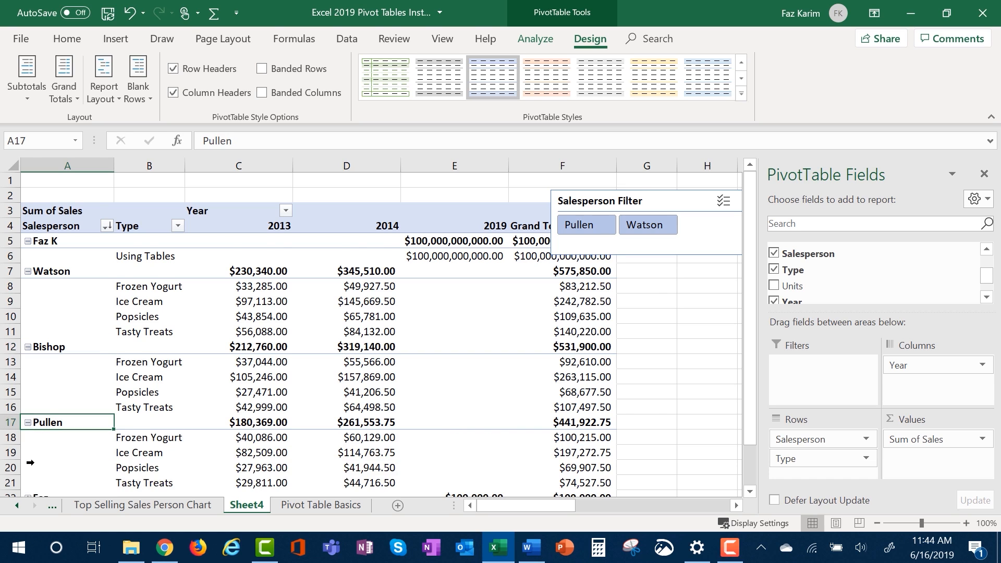
scroll(30, 461, "down", 1)
left_click(28, 453)
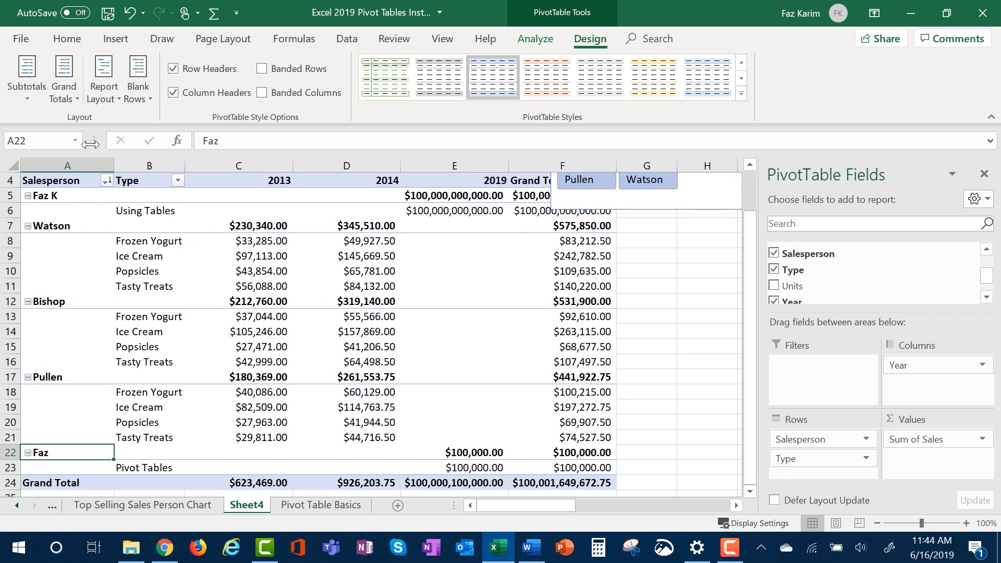
Set the PivotTable's report layout to repeat all item labels
left_click(107, 99)
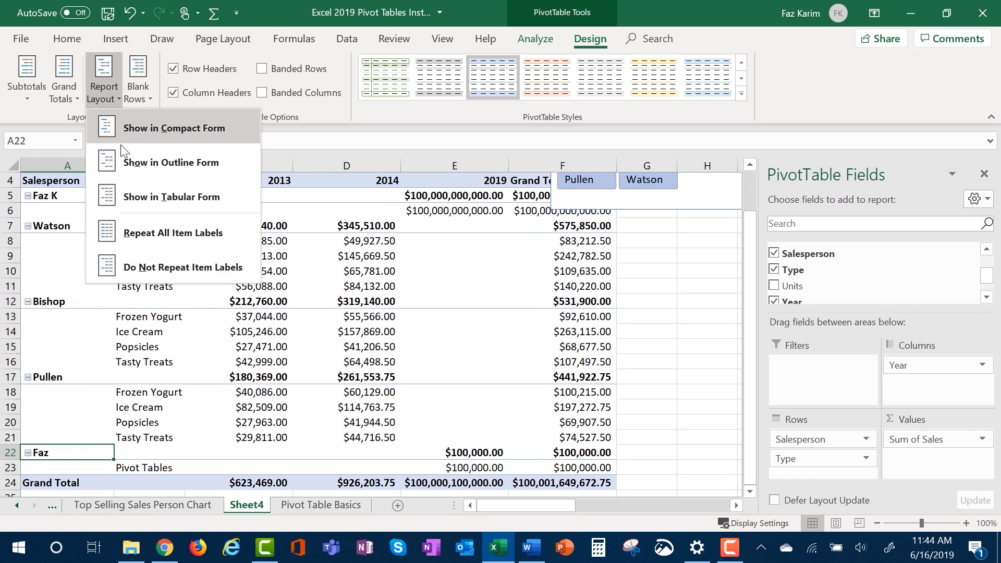
left_click(155, 231)
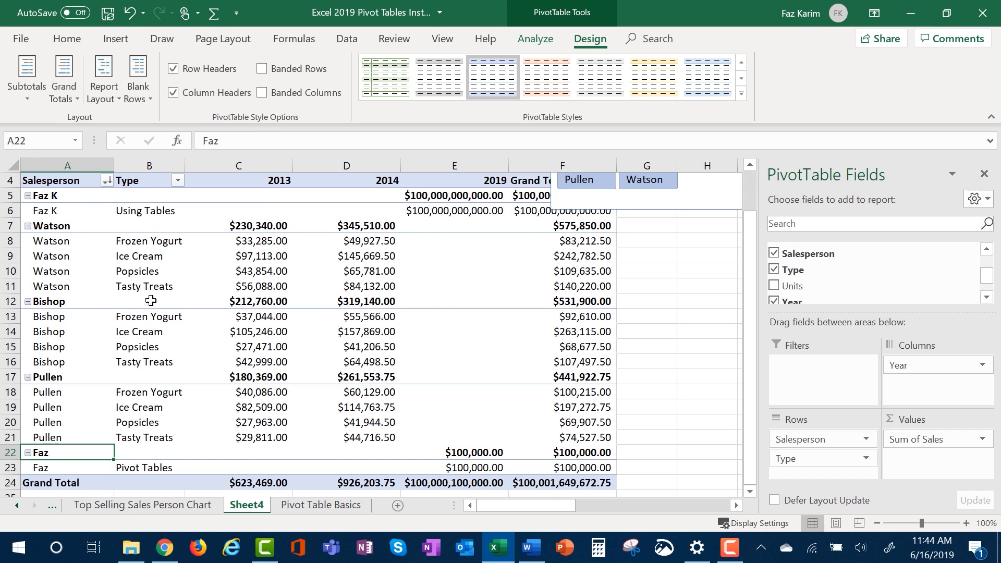
scroll(150, 307, "up", 1)
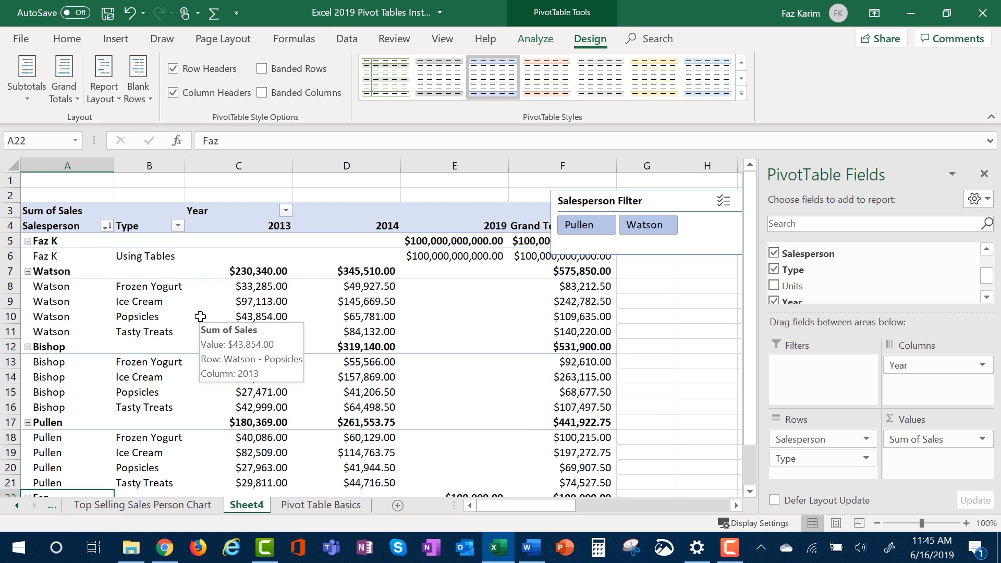
Import the sales PivotTable's layout from cell D6 into the default PivotTable layout in the data options
left_click(26, 40)
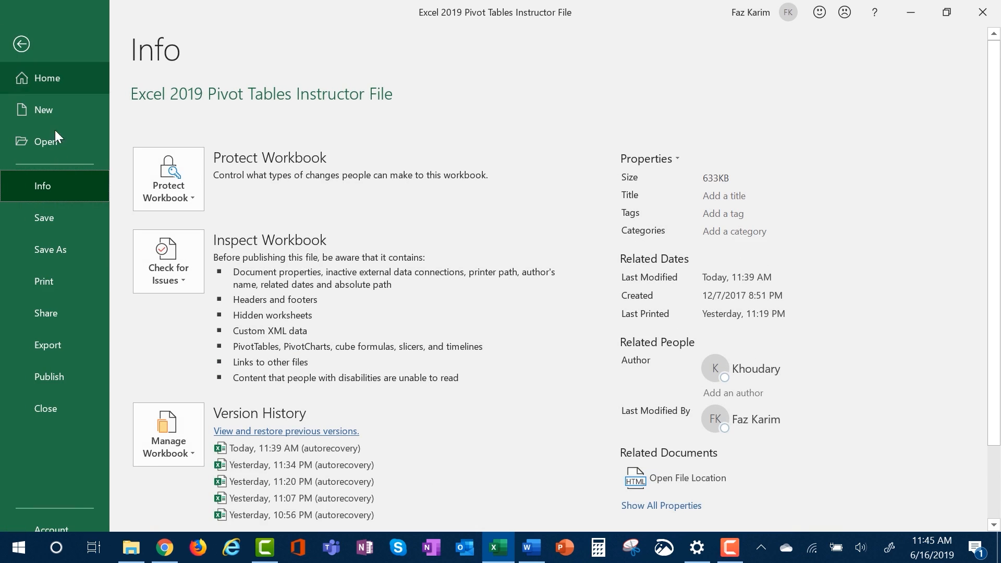
scroll(64, 365, "down", 3)
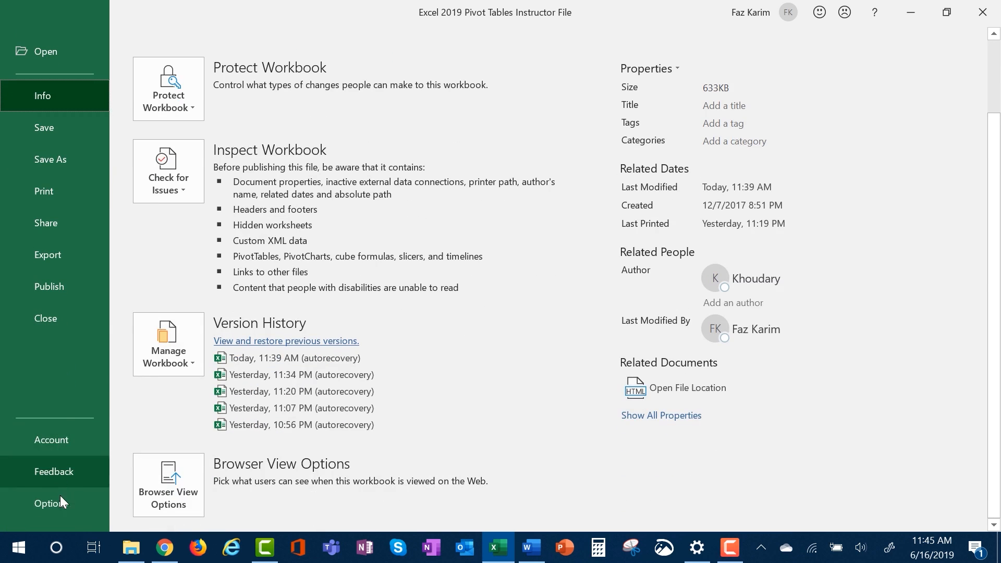
scroll(58, 479, "down", 1)
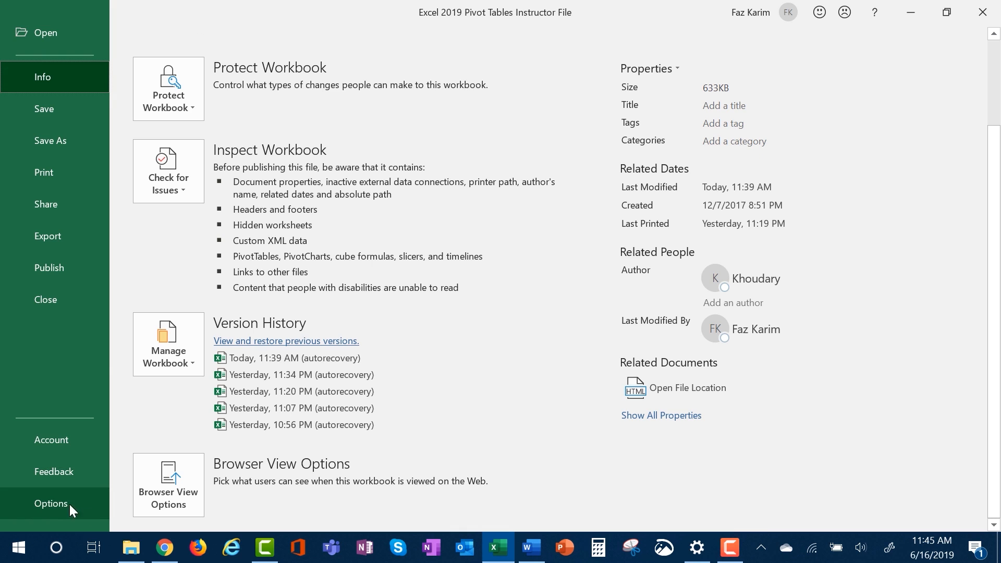
left_click(42, 501)
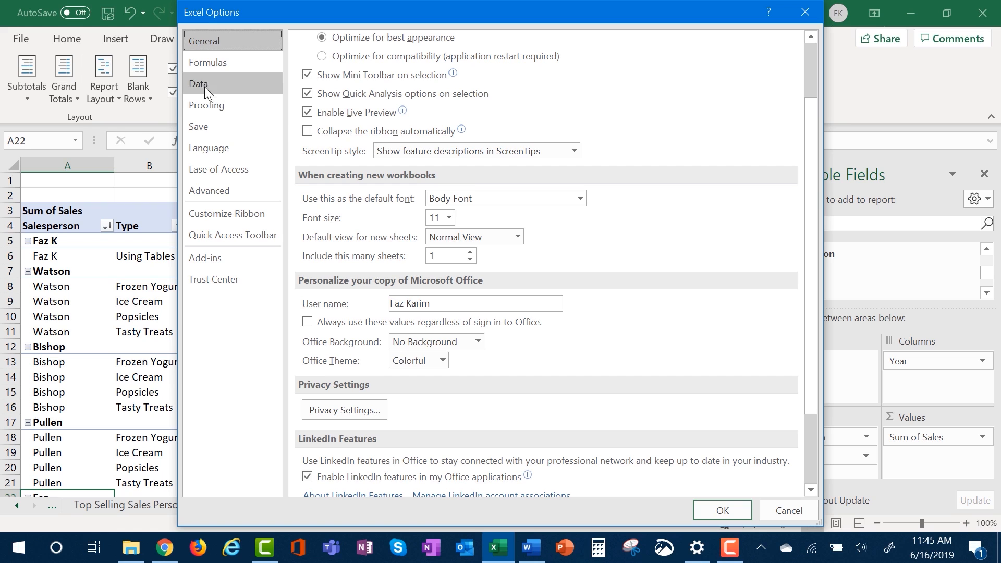
left_click(220, 88)
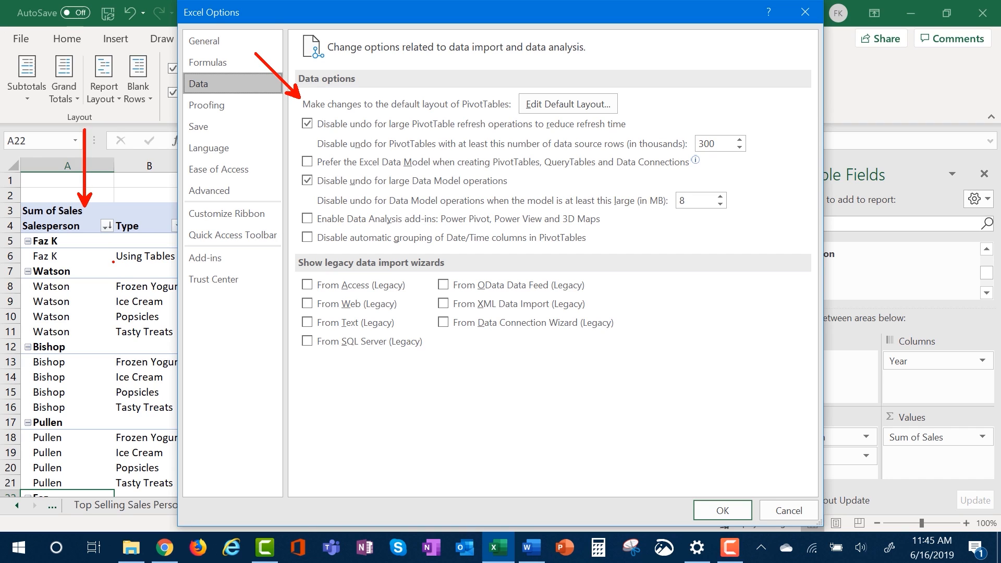
left_click(602, 101)
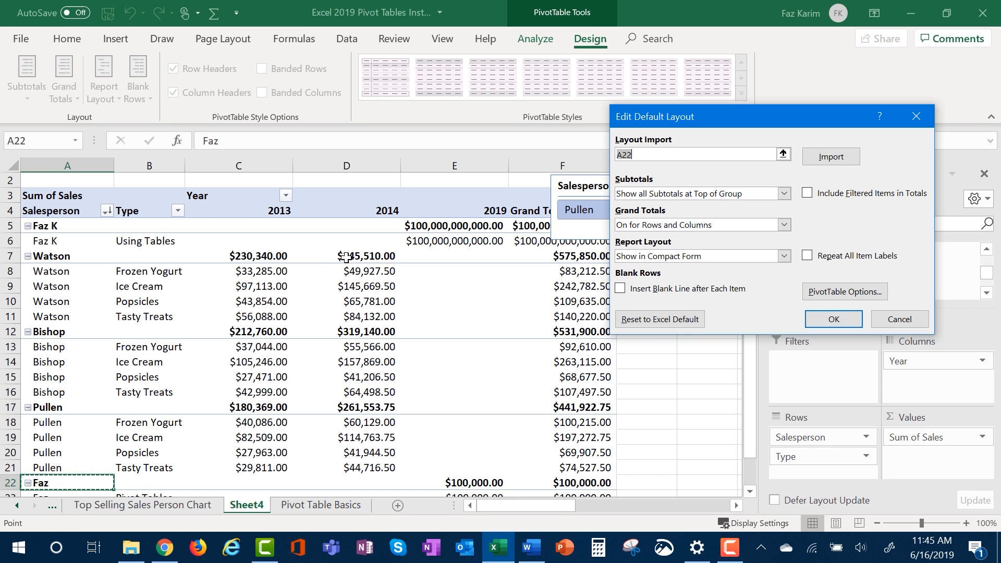
left_click(327, 243)
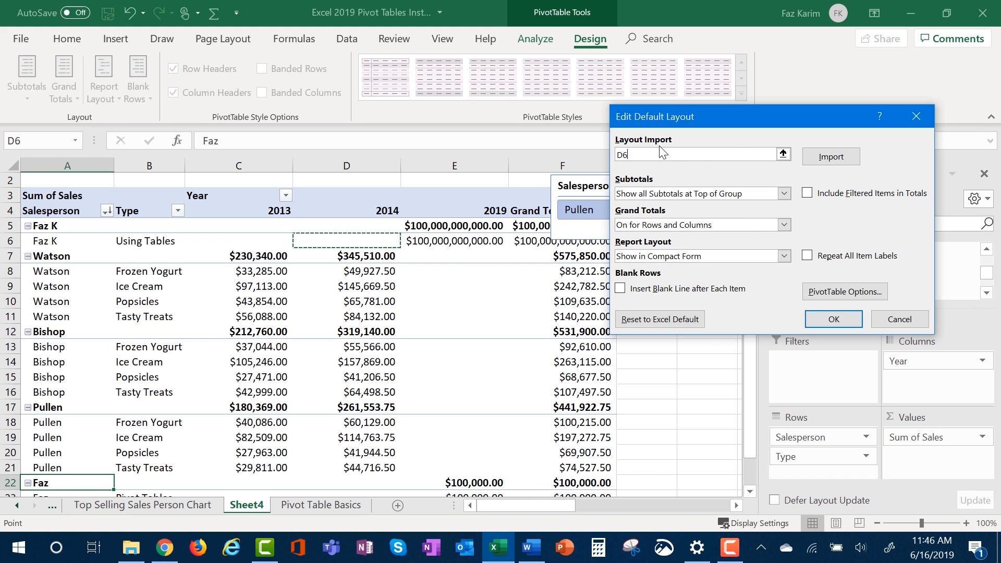
left_click(817, 154)
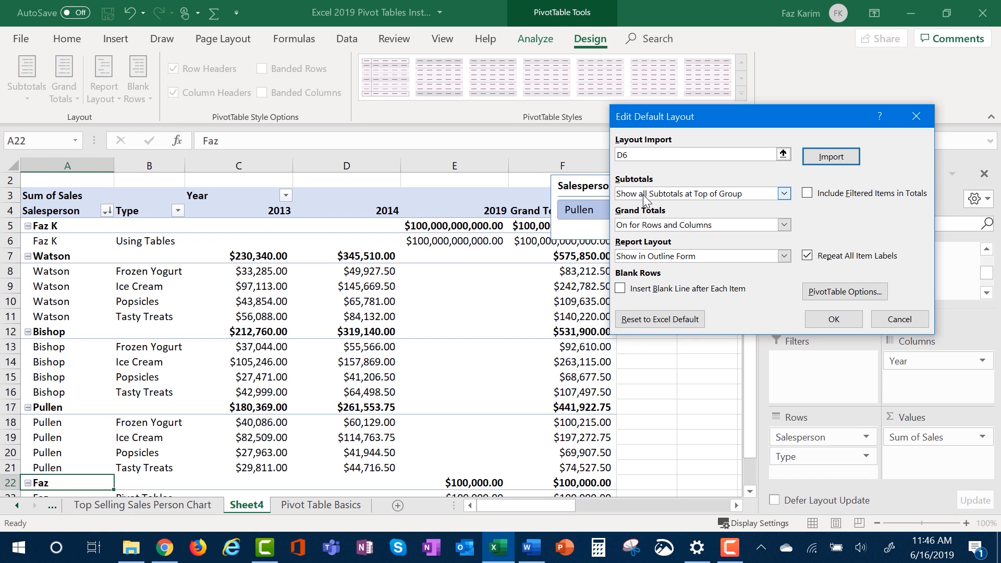
Review the default layout choices, enable a blank line after each item, and save the default layout
left_click(784, 194)
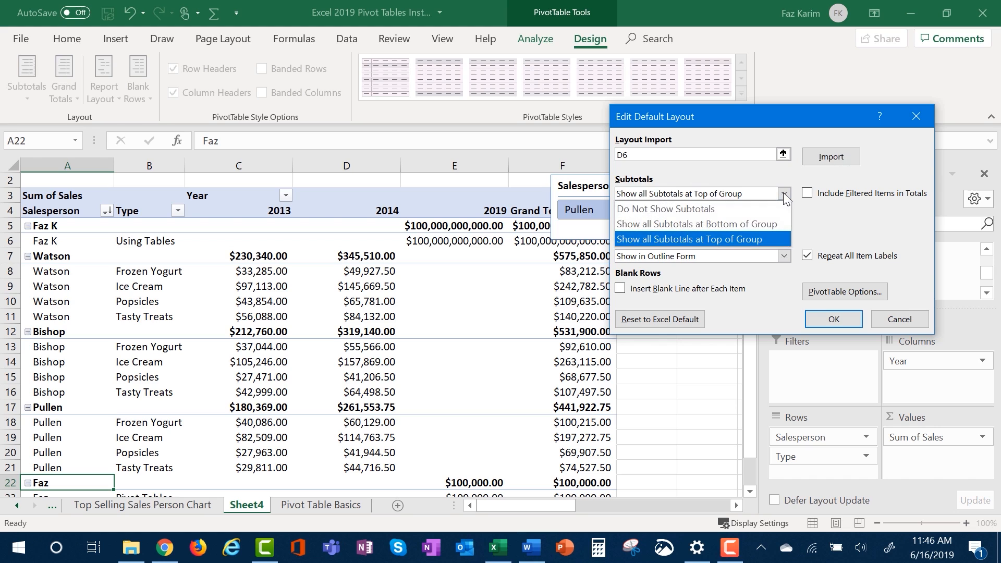
left_click(782, 194)
left_click(784, 224)
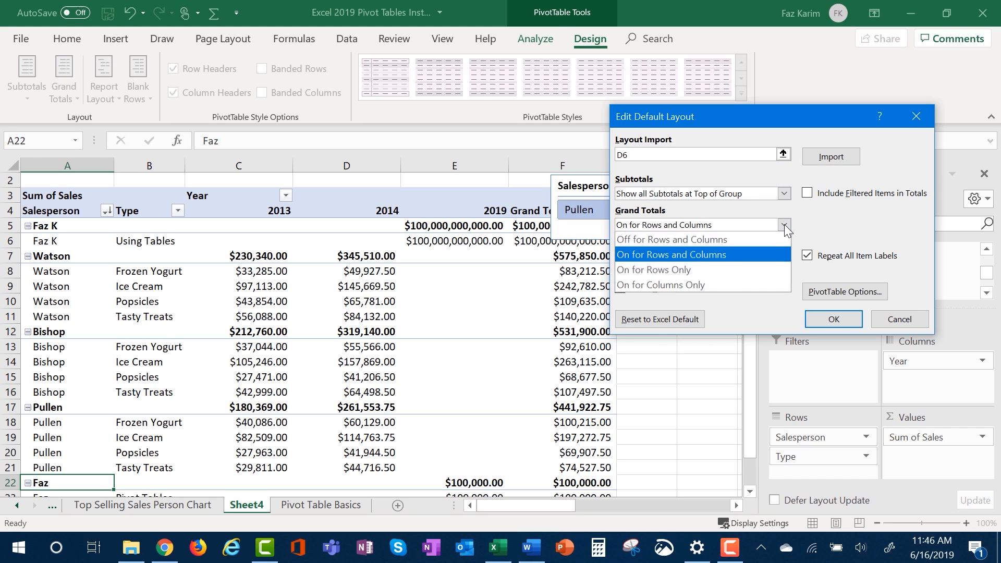
left_click(784, 225)
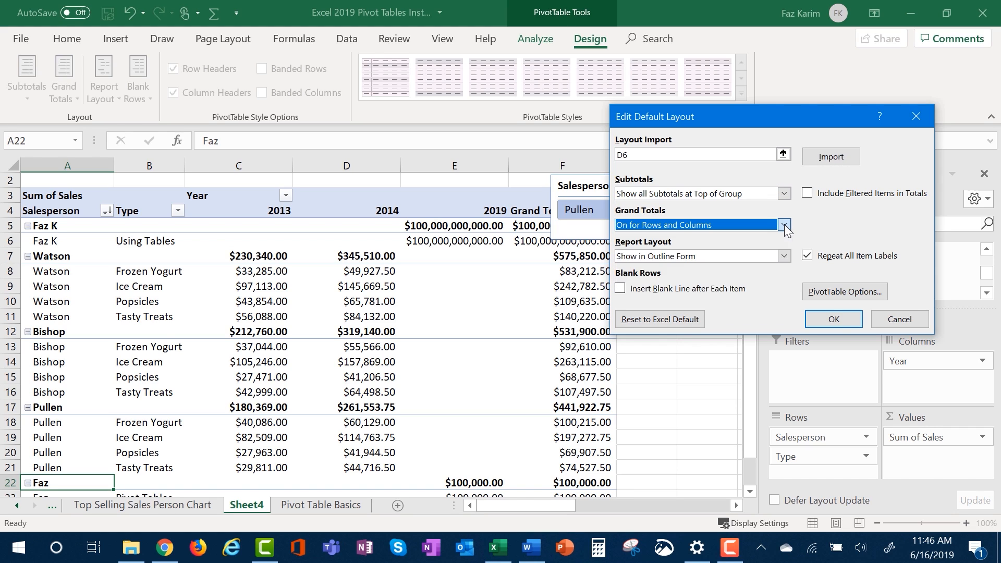
left_click(783, 256)
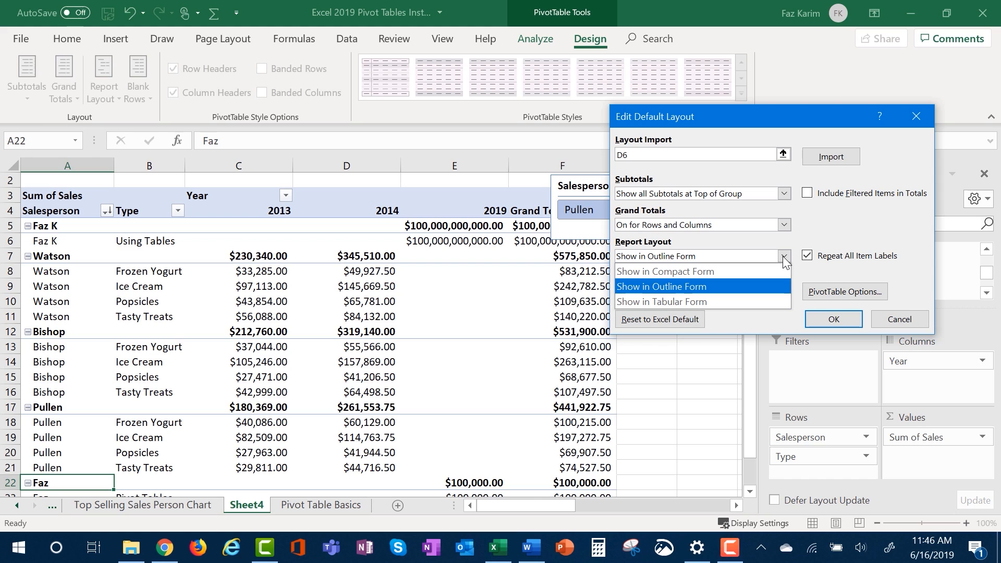
left_click(783, 256)
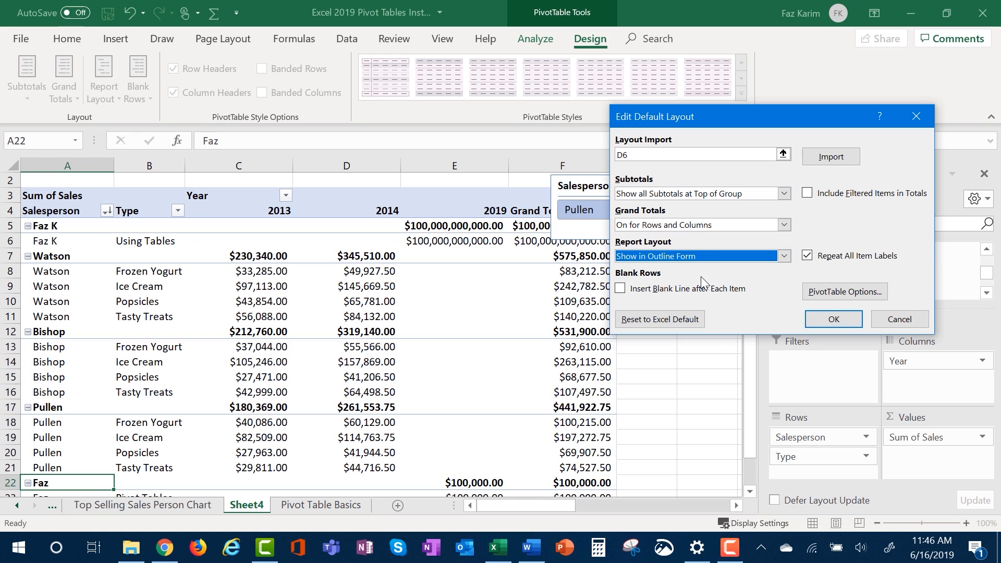
left_click(620, 289)
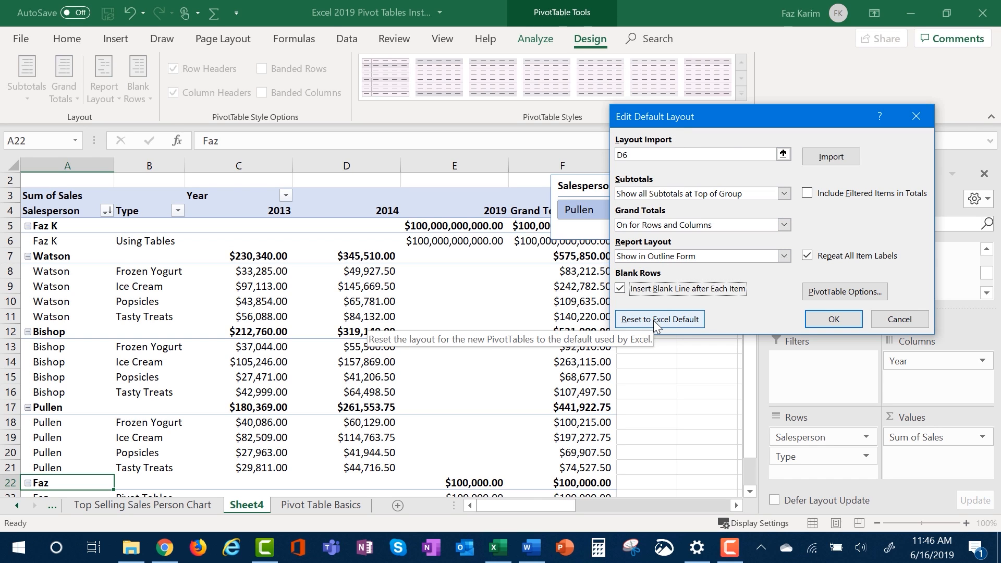
left_click(833, 320)
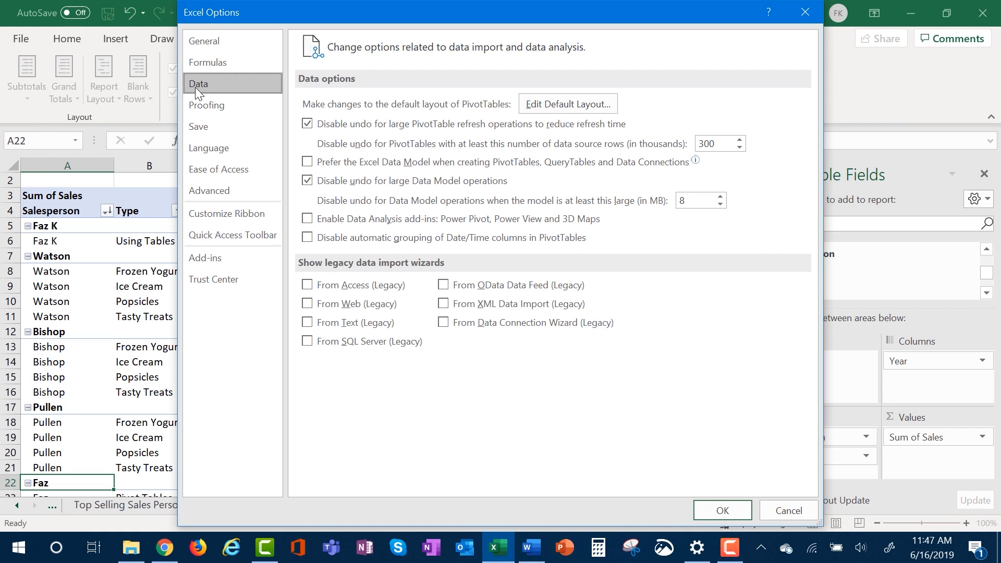
Reset the default PivotTable layout to the Excel default and save the options
left_click(546, 109)
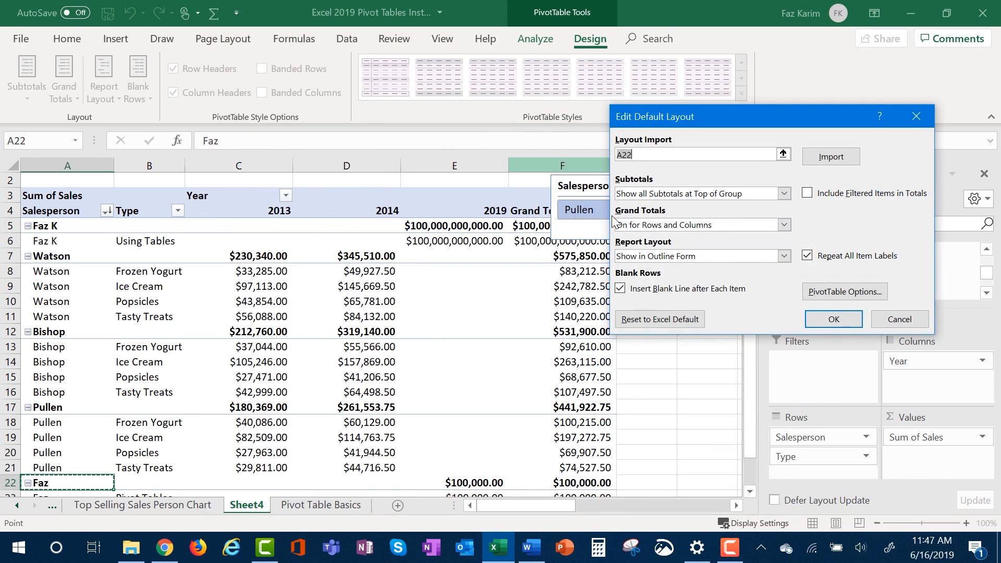
left_click(659, 317)
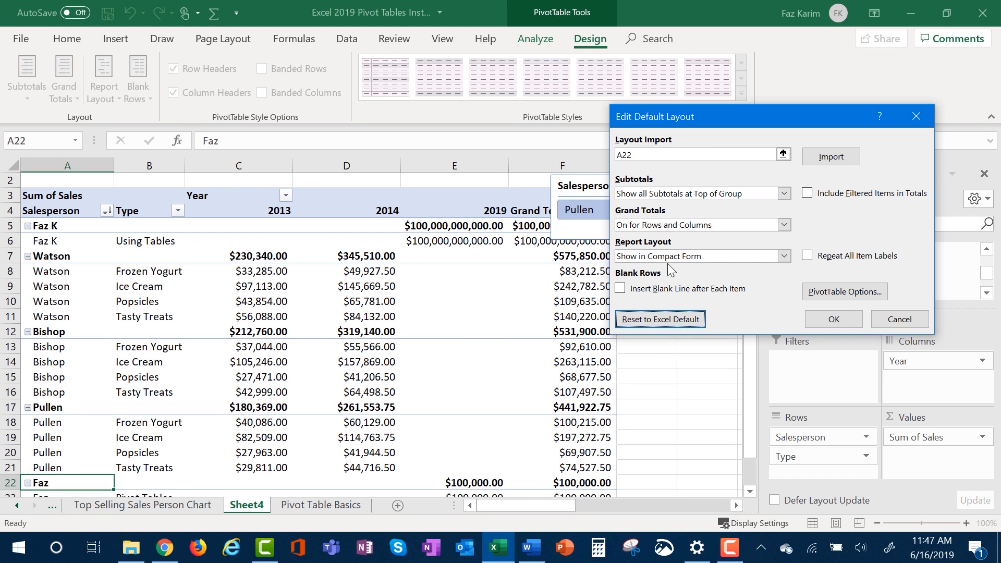
left_click(836, 320)
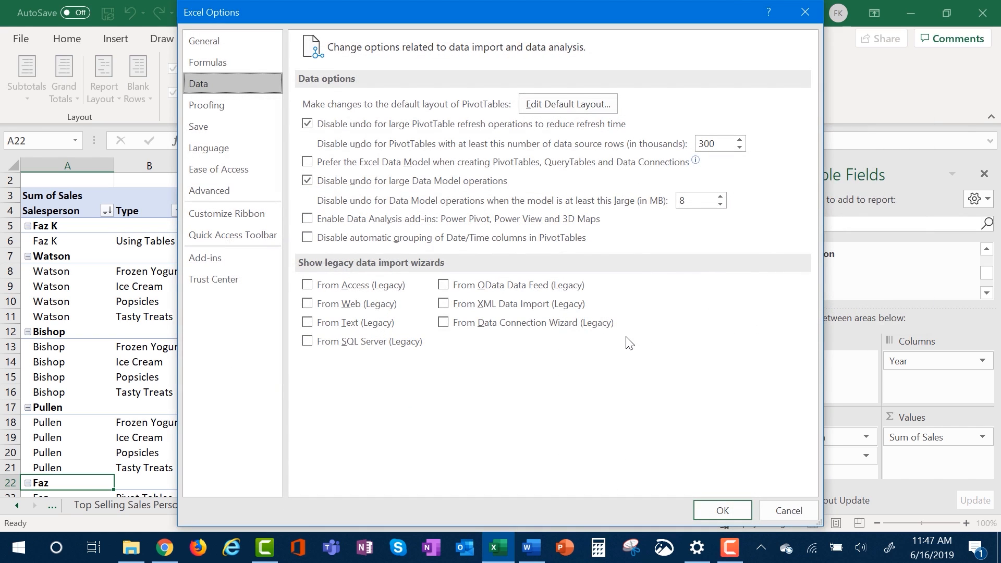
left_click(719, 510)
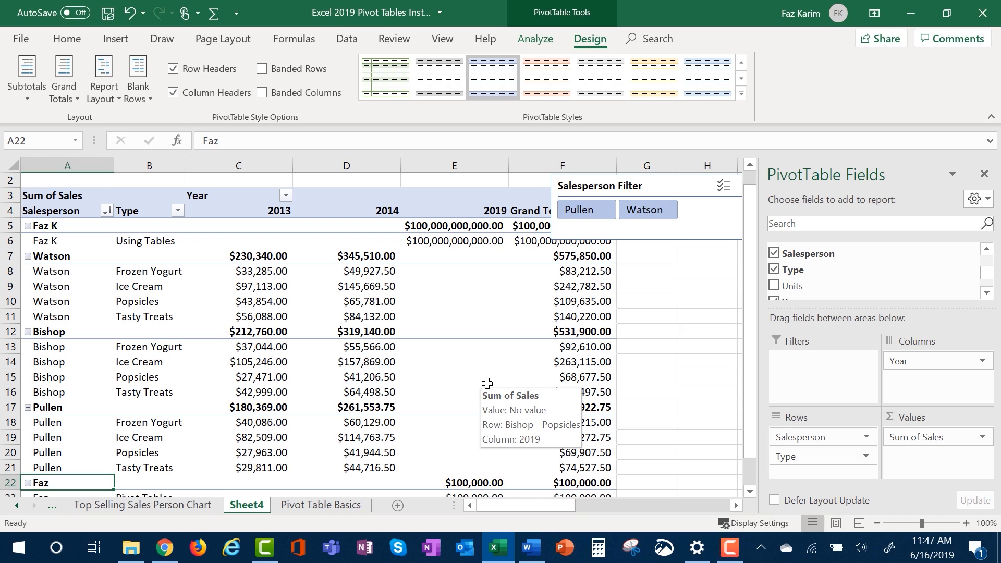
Apply the green PivotTable style from the first row of the Medium group to the sales PivotTable
left_click(487, 383)
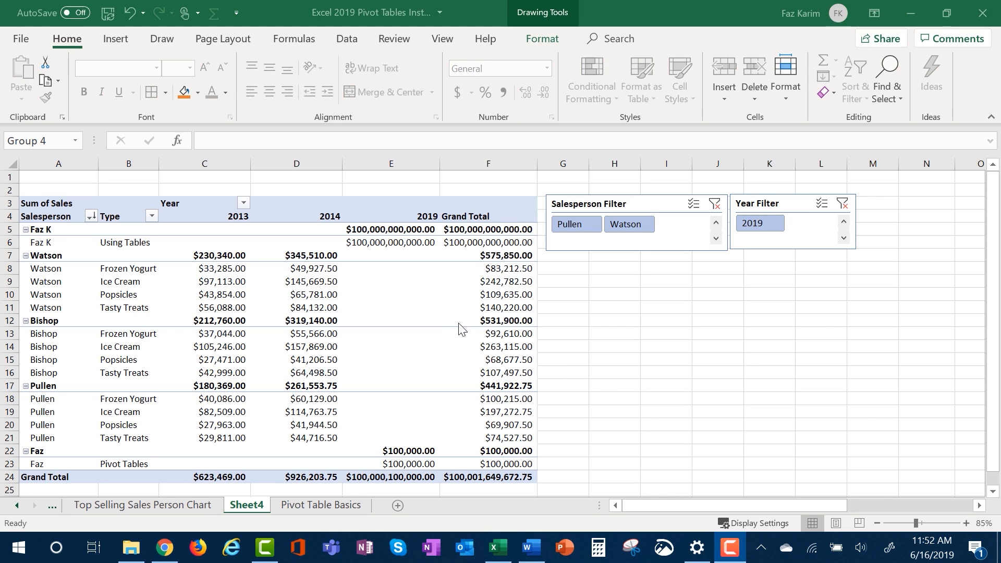
left_click(395, 294)
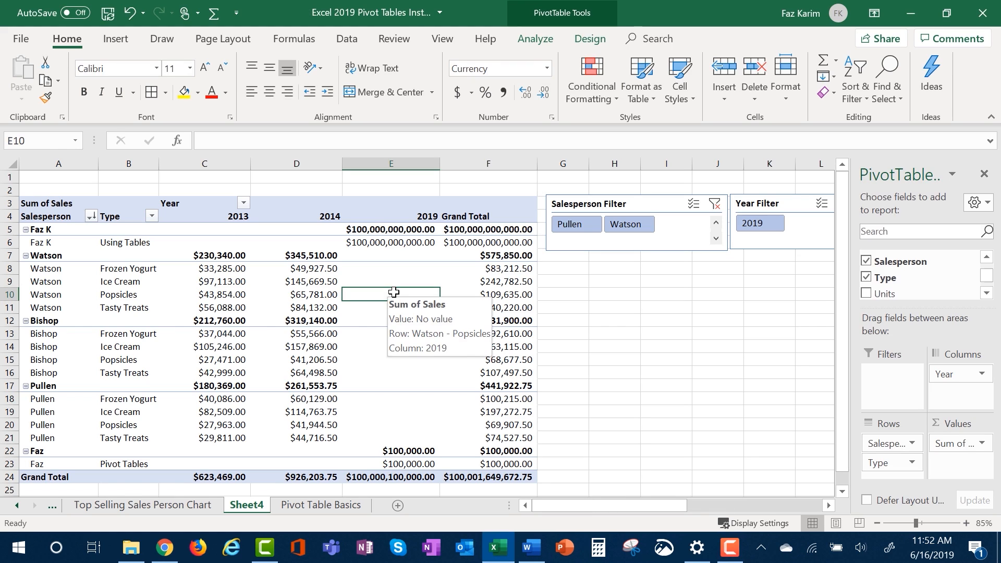
left_click(591, 42)
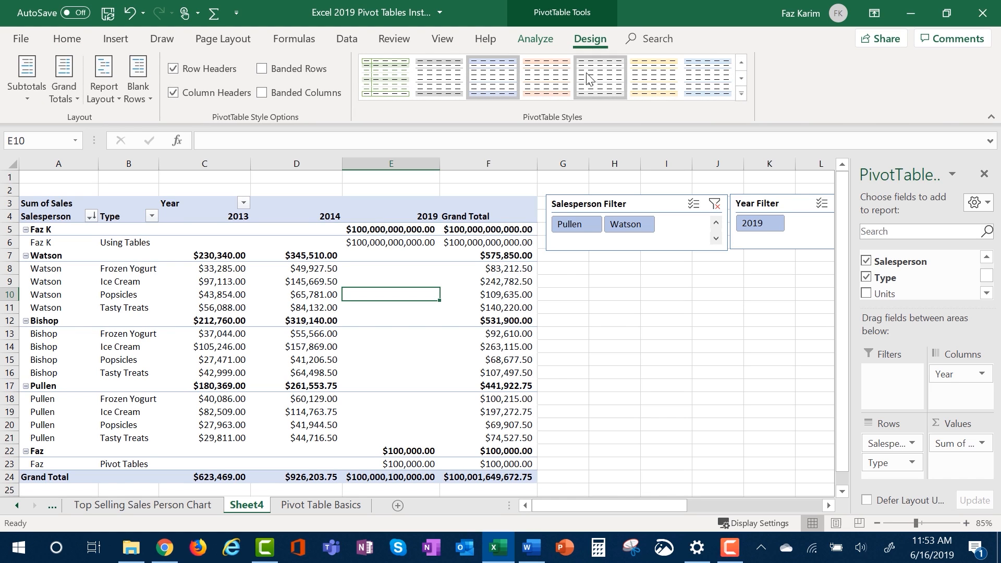
left_click(739, 94)
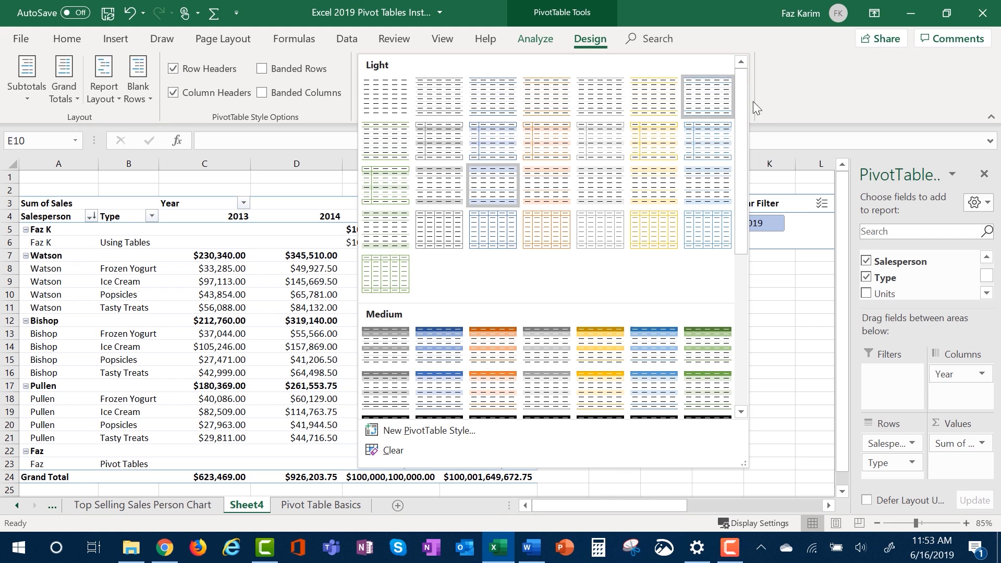
left_click_drag(741, 113, 739, 253)
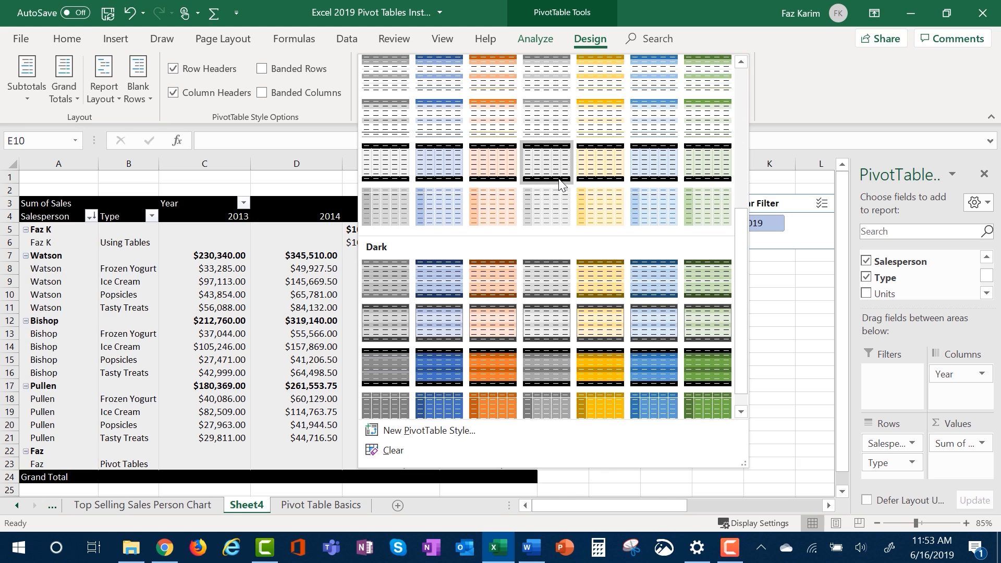
scroll(558, 147, "up", 3)
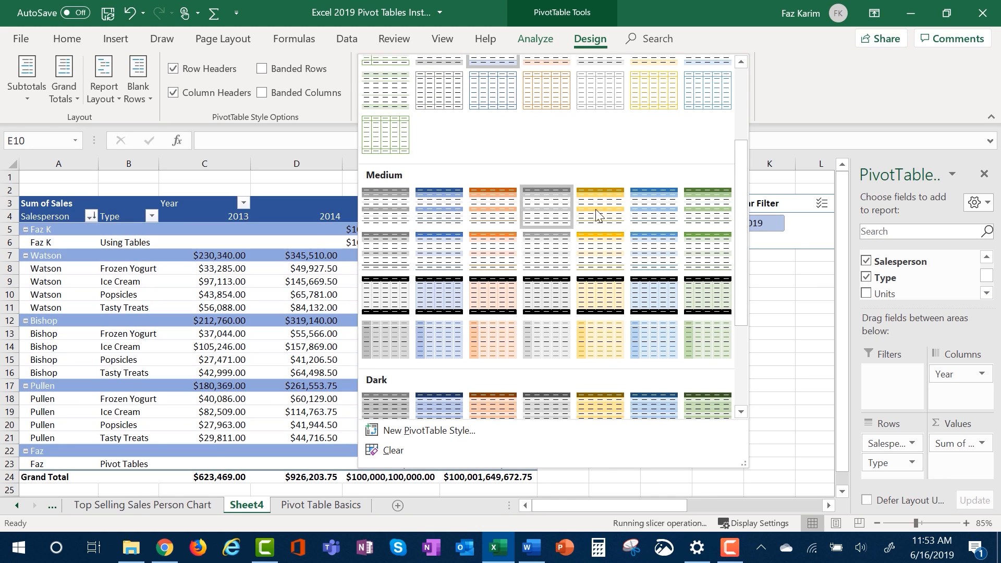
left_click(688, 213)
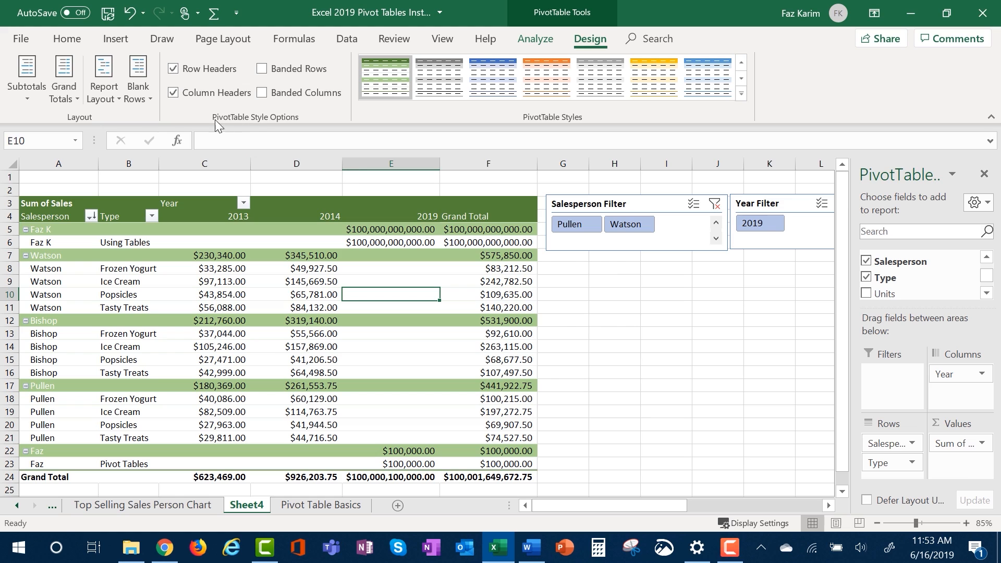
Turn the PivotTable's column header formatting off and back on
left_click(173, 93)
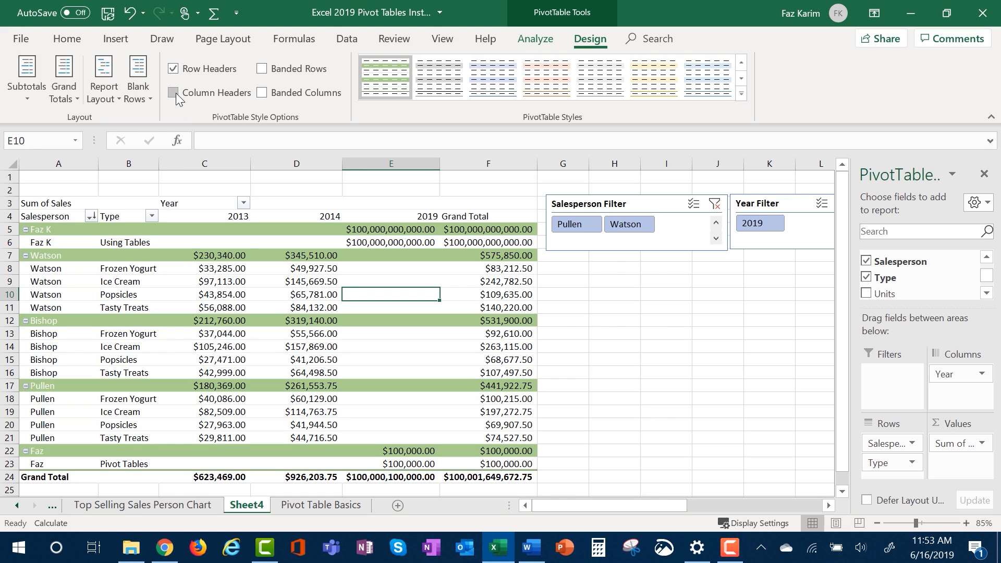
left_click(174, 93)
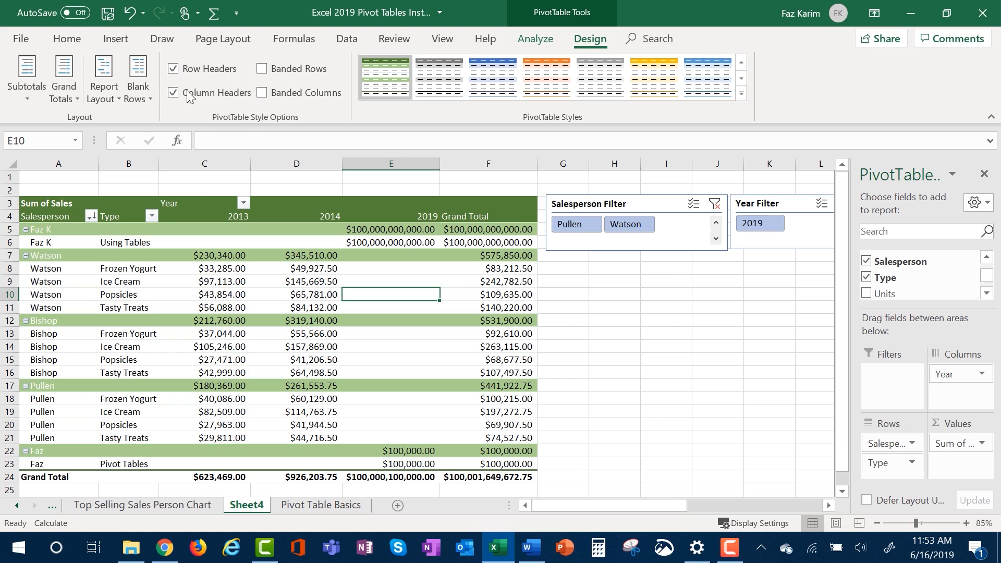
Turn the PivotTable's row header formatting off and back on
left_click(177, 68)
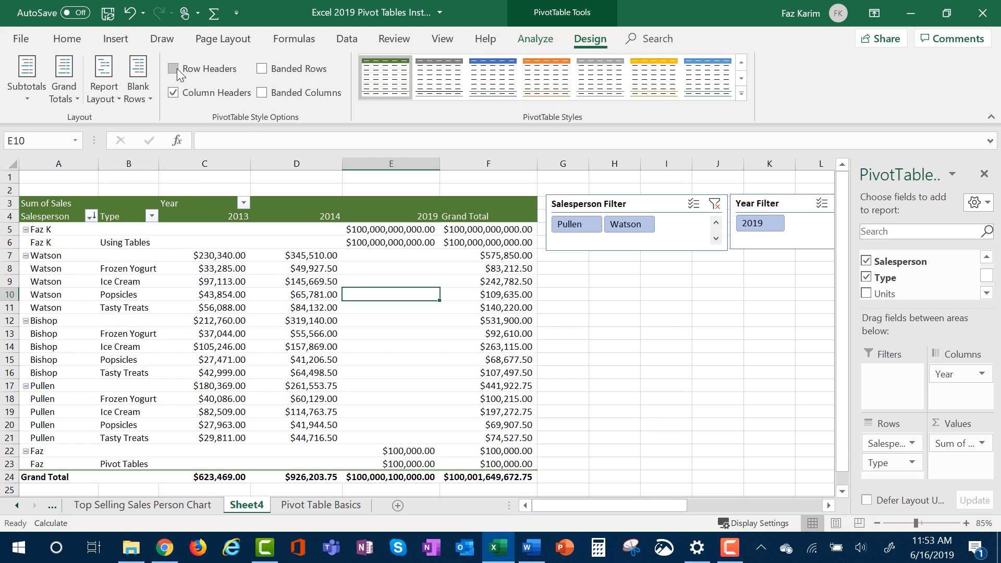
left_click(176, 67)
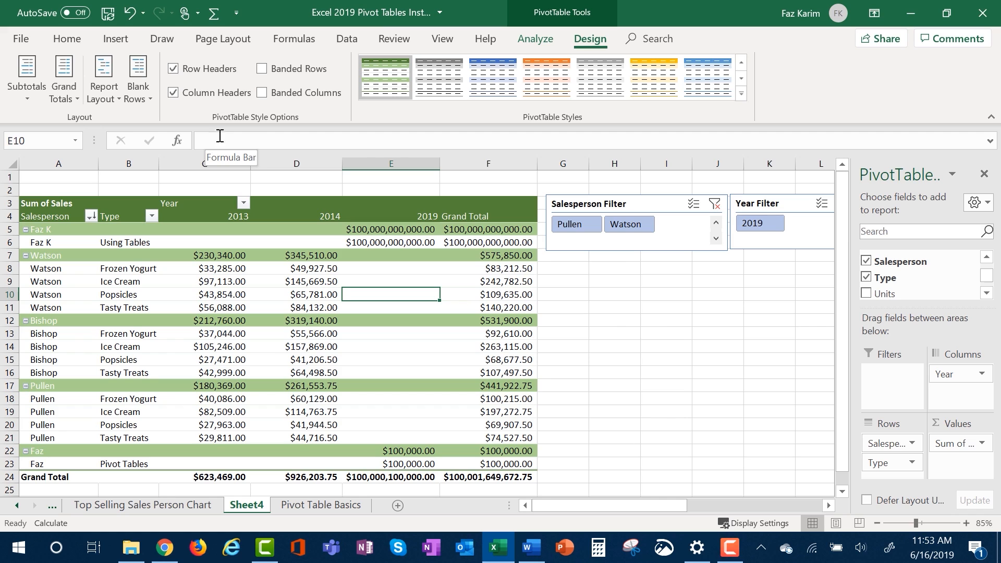
Try banded rows on the PivotTable, and switch to banded columns instead
left_click(261, 69)
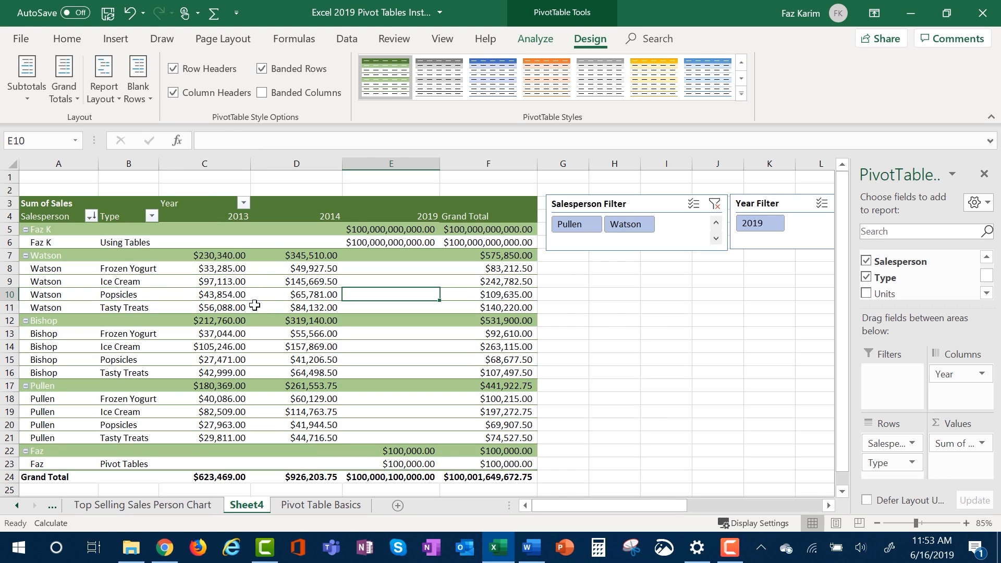
left_click(262, 70)
left_click(262, 93)
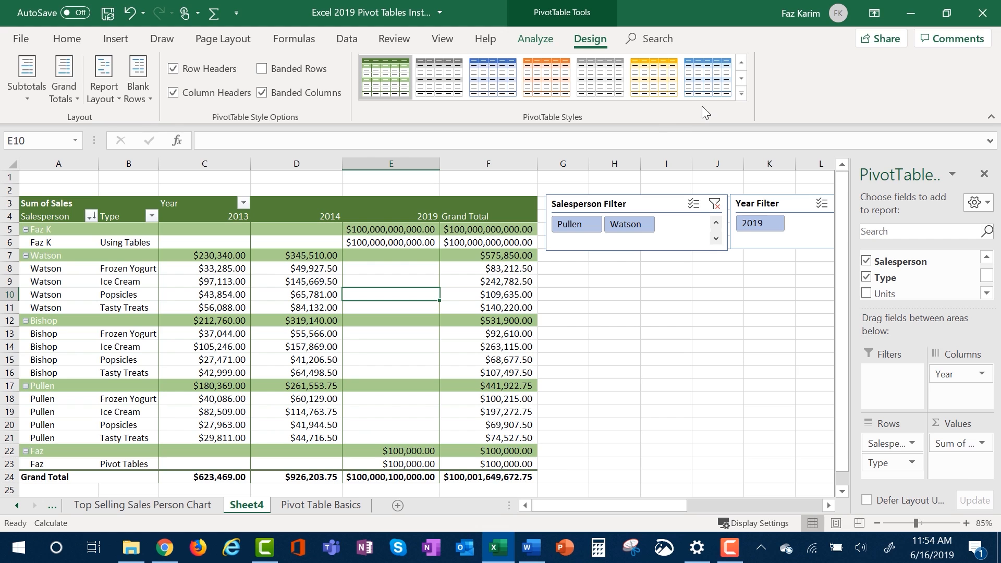
Start a new custom PivotTable style and name it "Excel 2019 Pivot Tables"
left_click(741, 92)
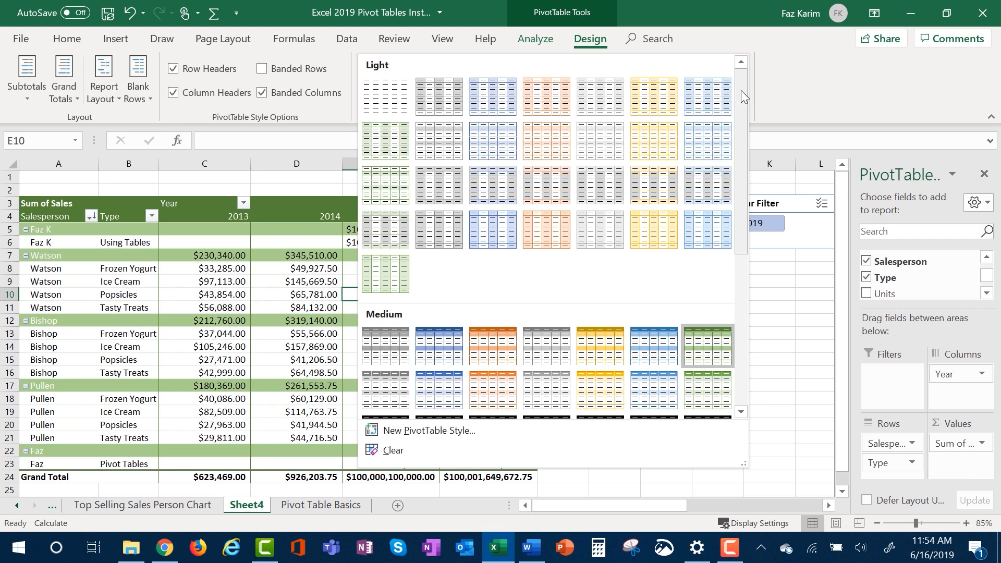
left_click_drag(742, 95, 744, 138)
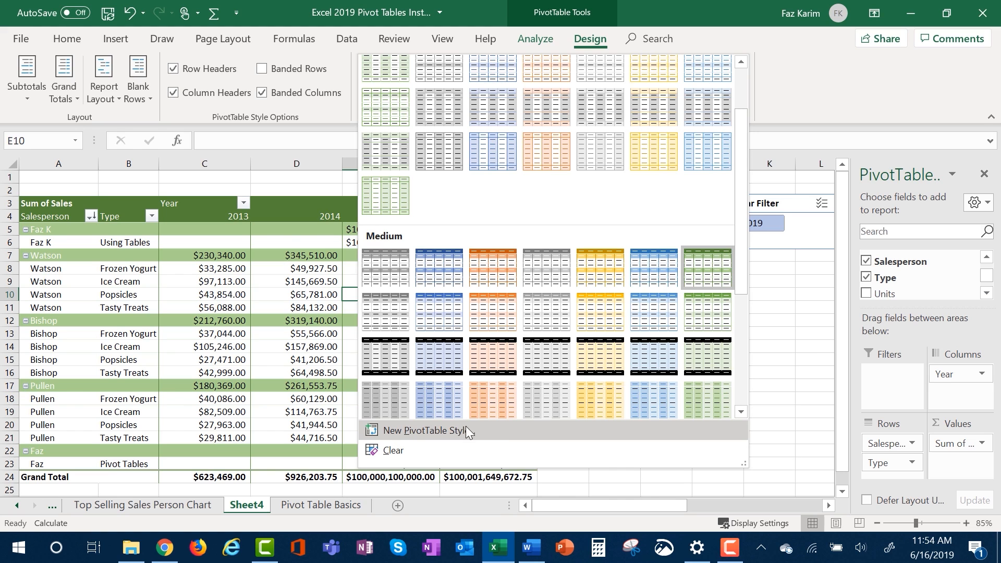
left_click(467, 430)
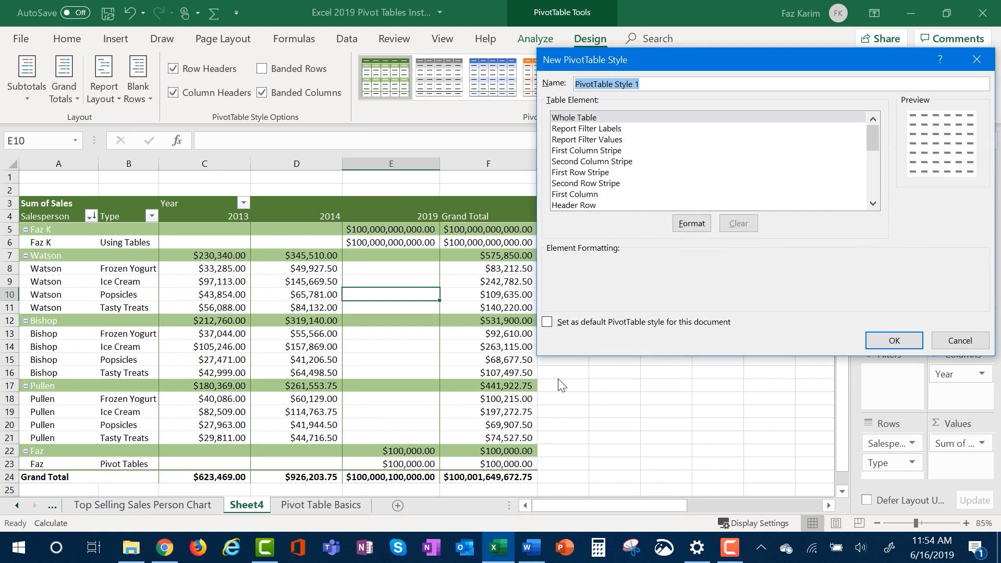
key("BackSpace")
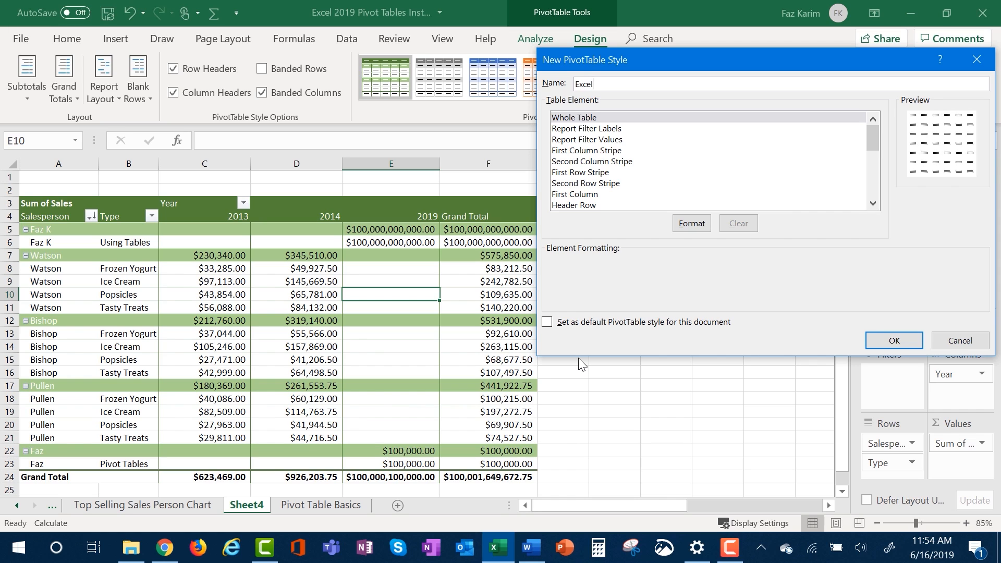
type("Excel 2019 Pivot Tables")
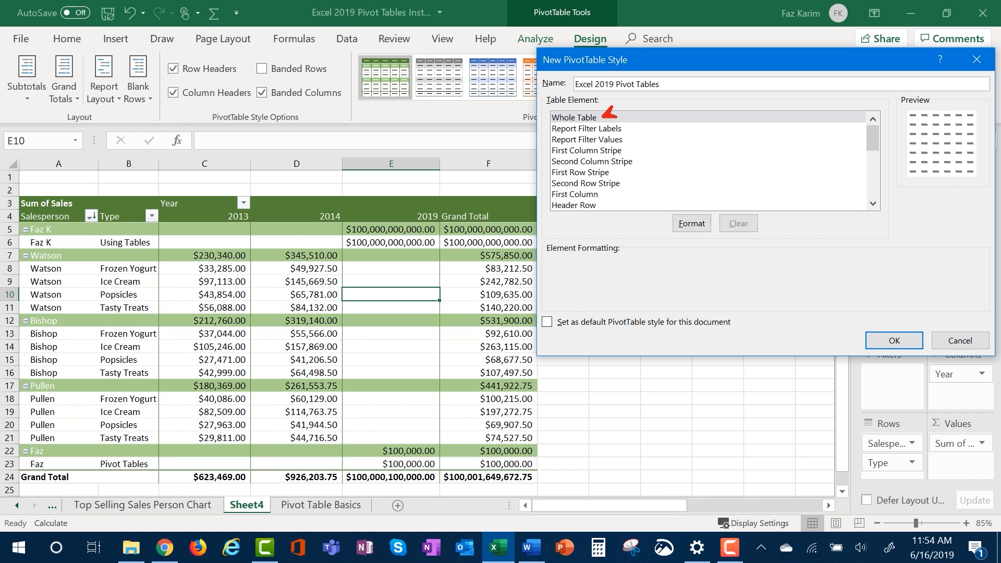
Set the font color of the new style's Whole Table element to the standard Light Green
left_click(691, 223)
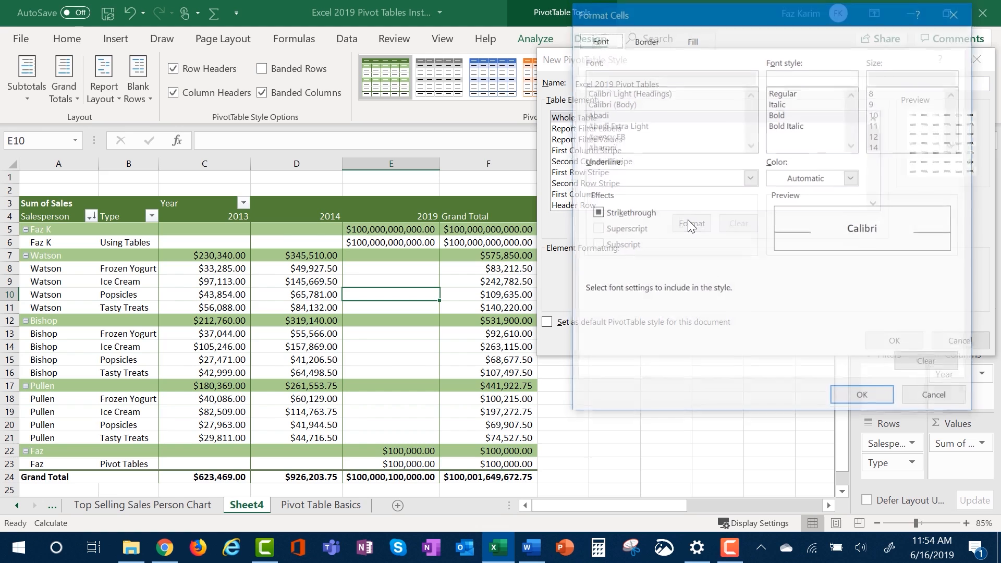
left_click(852, 178)
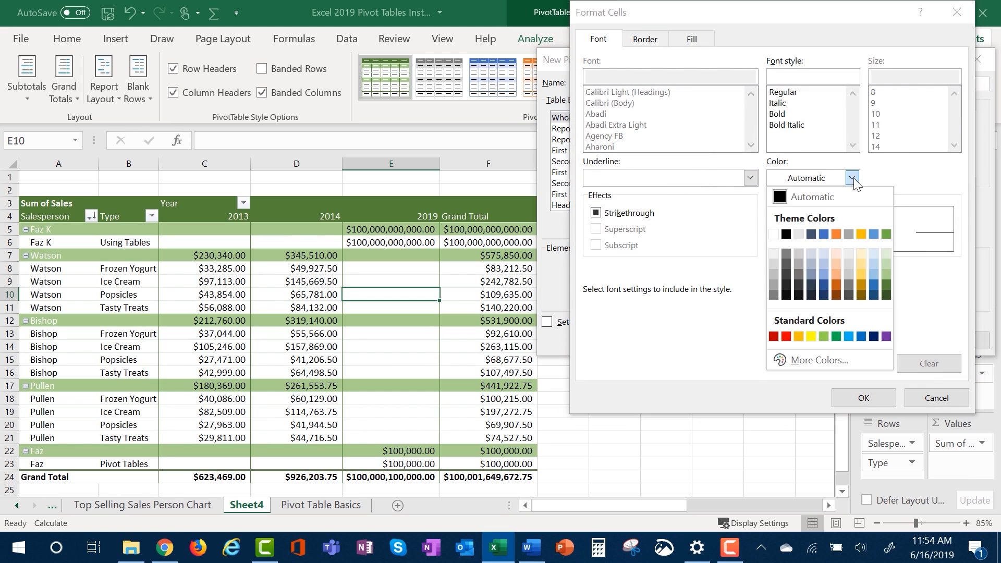
left_click(824, 336)
left_click(855, 399)
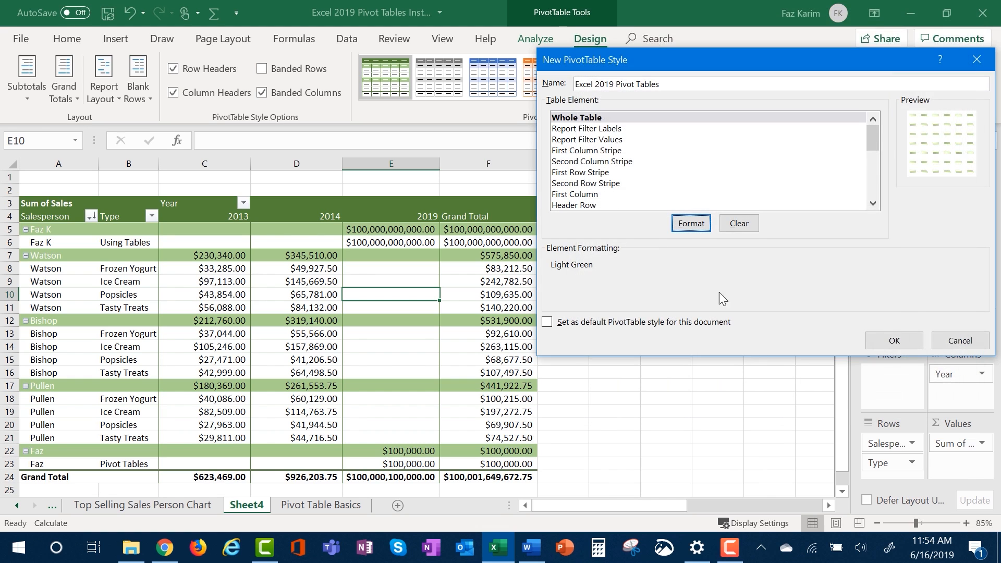
Set the font color of the First Column Stripe element to the standard Green
left_click(595, 129)
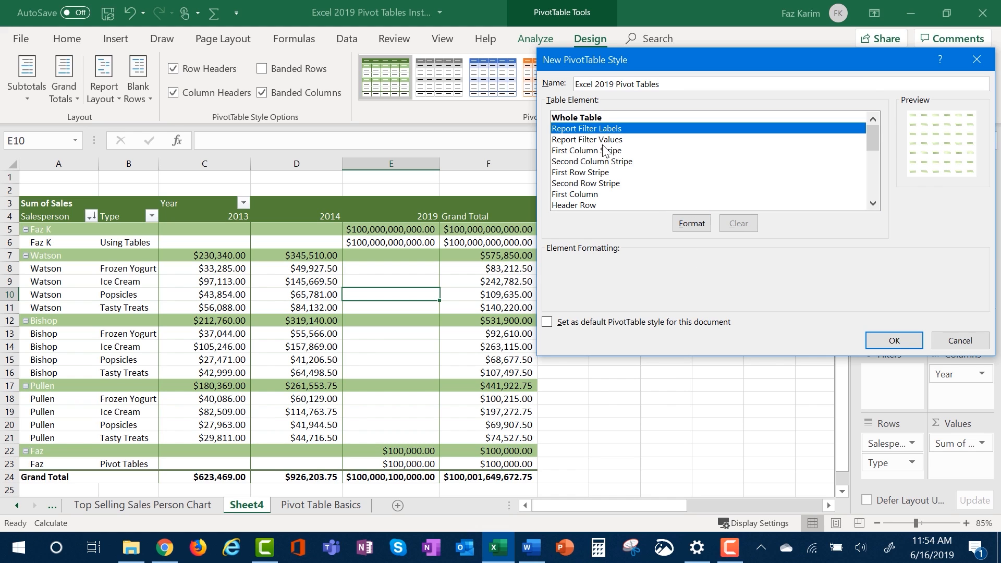
left_click(604, 150)
left_click(686, 224)
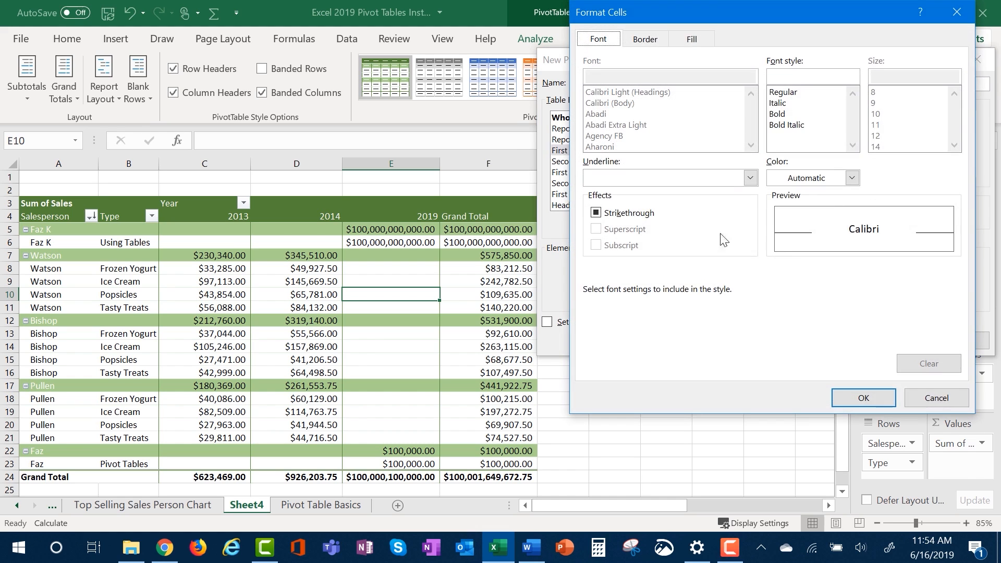
left_click(852, 178)
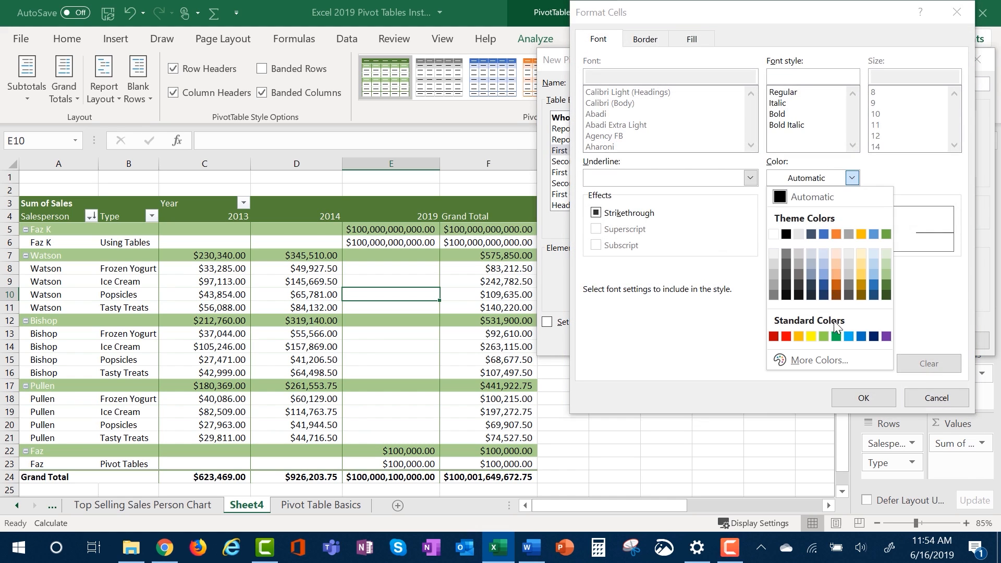
left_click(836, 336)
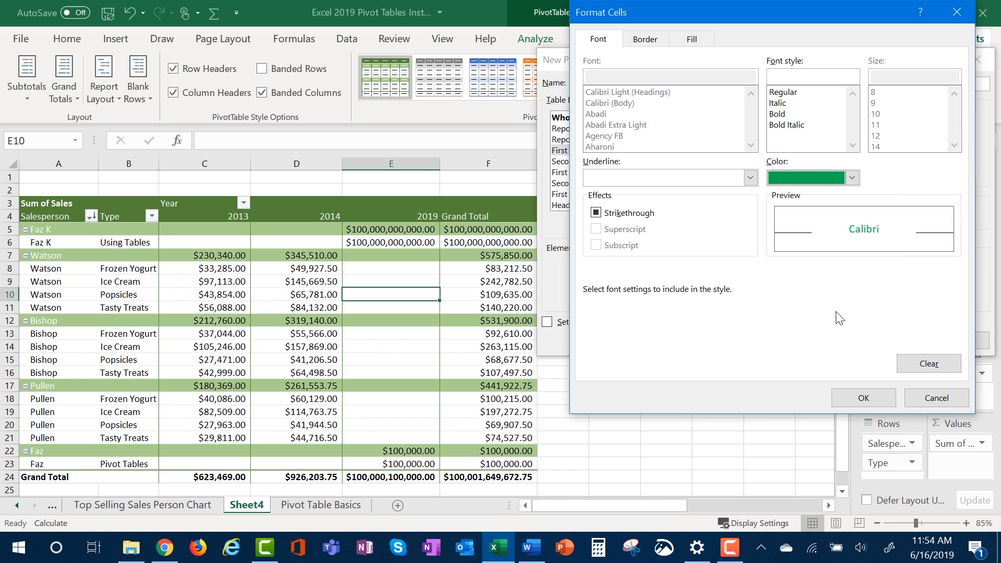
left_click(873, 394)
Set the font color of the Second Column Stripe element to the green Accent 6 theme color
left_click(620, 162)
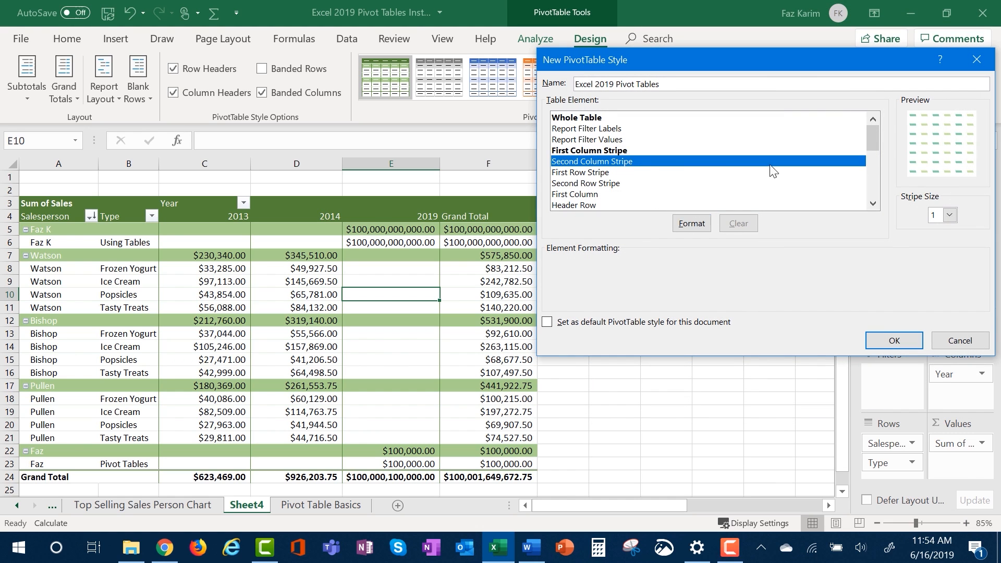
left_click(687, 225)
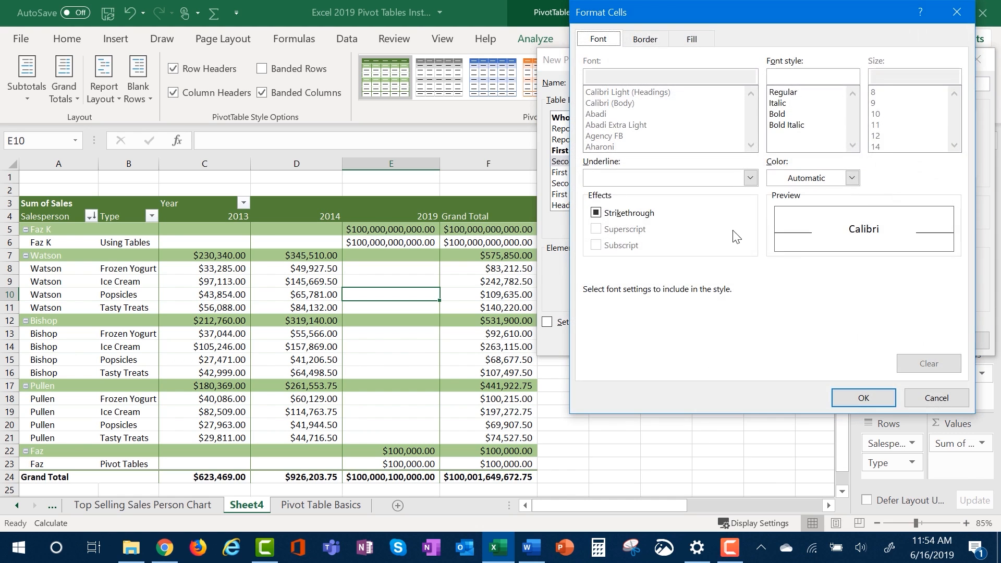
left_click(851, 178)
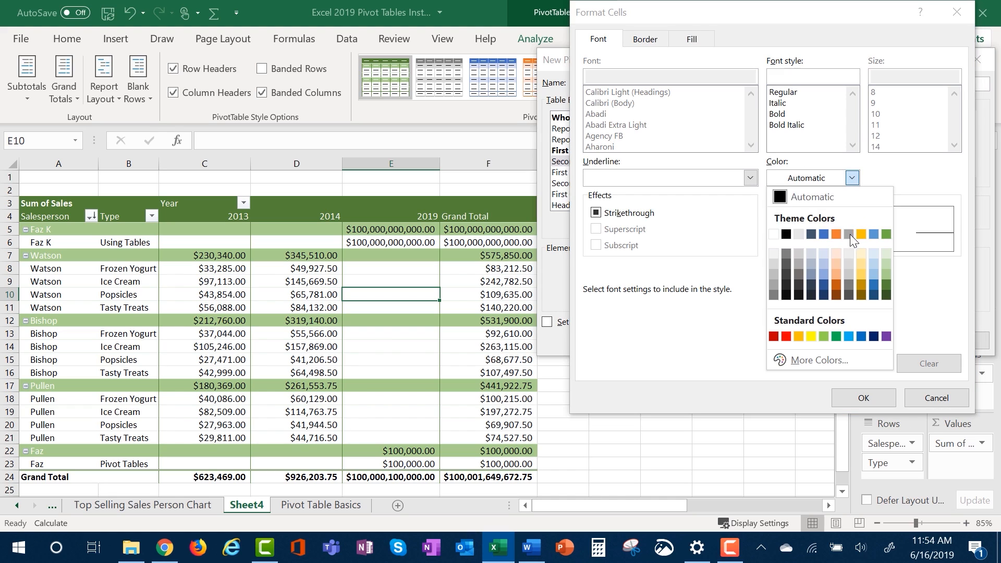
left_click(837, 336)
left_click(852, 178)
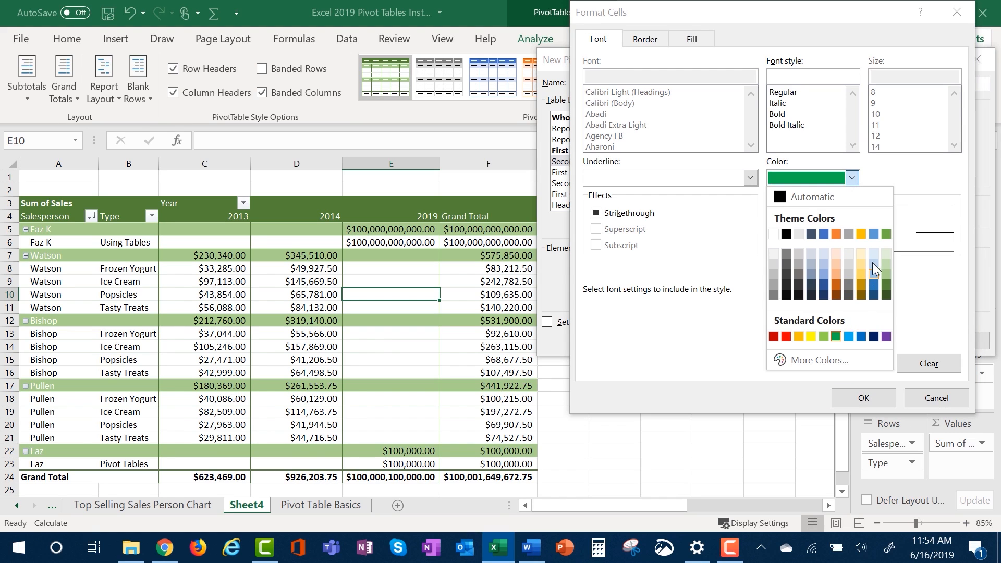
left_click(886, 239)
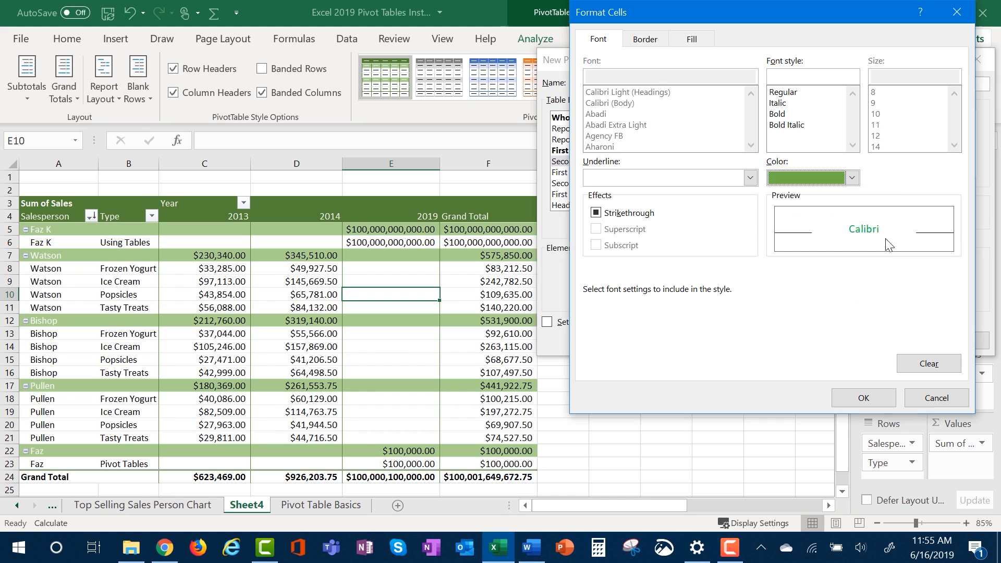
left_click(853, 396)
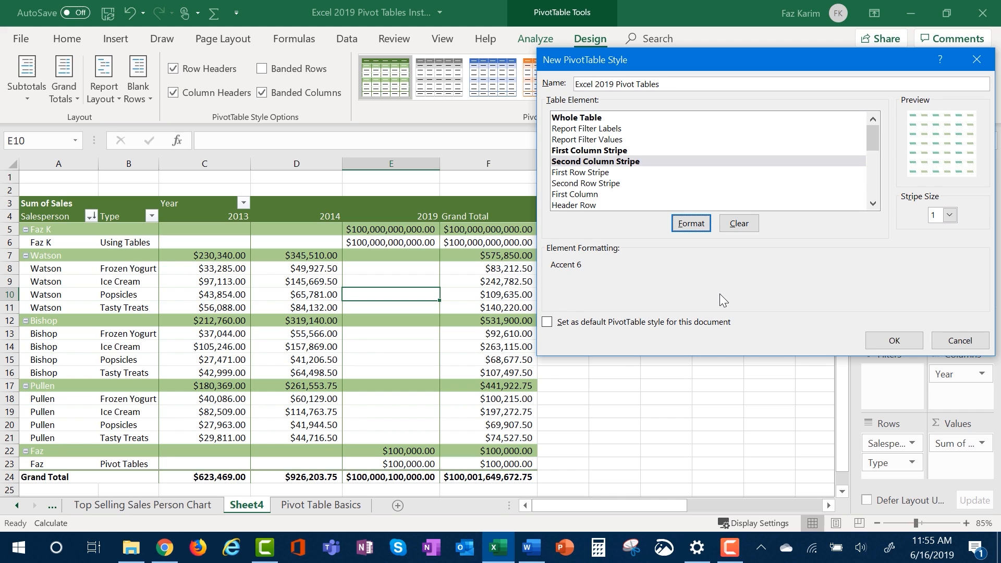
Examine the default-style option, the table elements from First Row Stripe to Header Row and beyond, and the new style's preview
left_click_drag(549, 334, 555, 382)
mouse_move(672, 332)
left_mouse_down()
mouse_move(751, 332)
mouse_move(763, 292)
left_mouse_up()
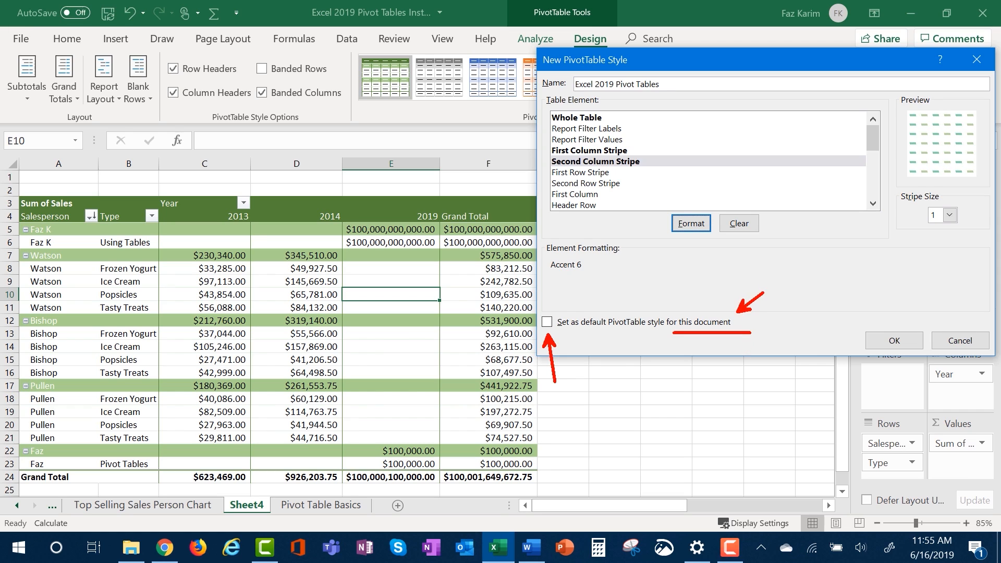
key("Escape")
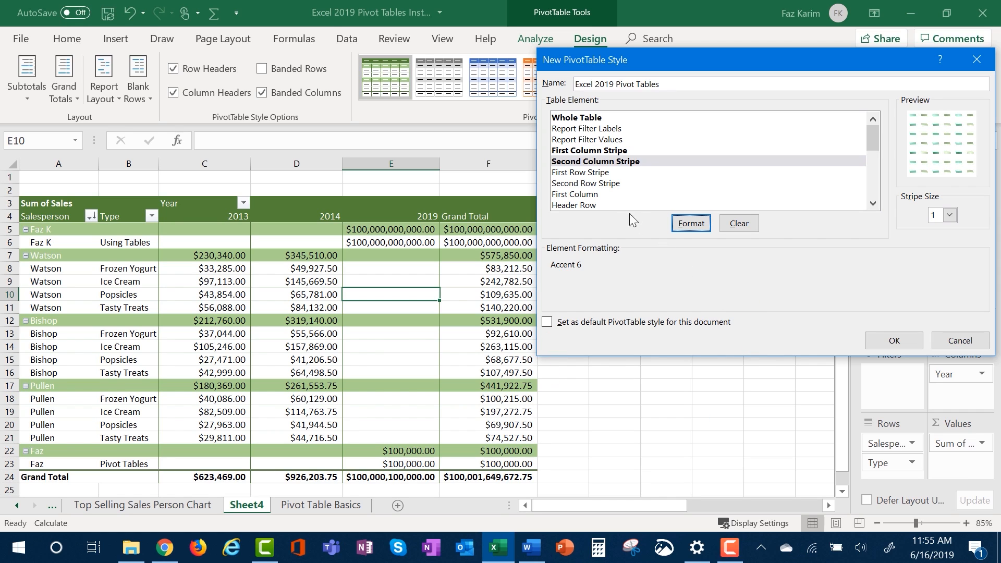
left_click(593, 172)
left_click(596, 183)
left_click(595, 194)
left_click(597, 205)
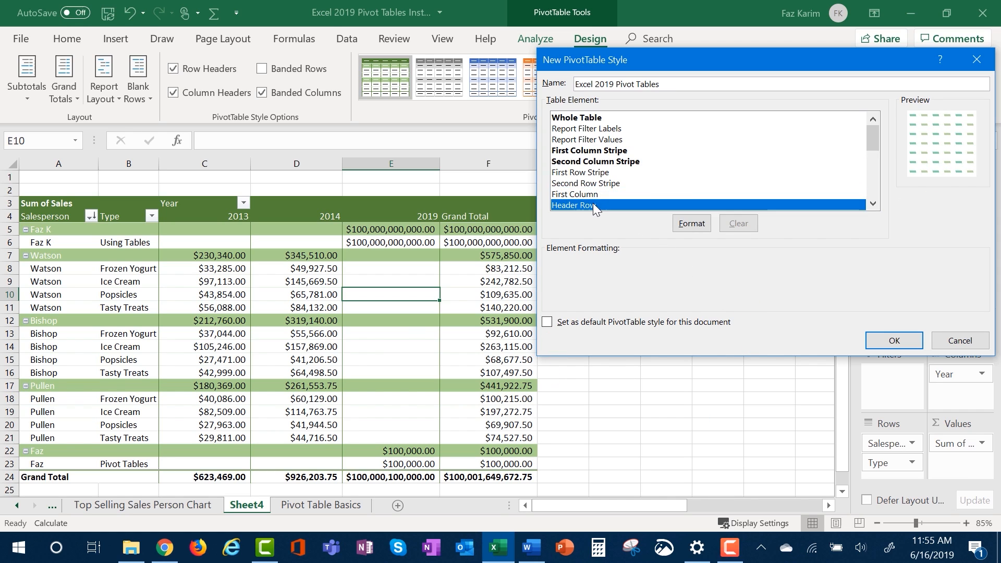
left_click_drag(871, 142, 870, 151)
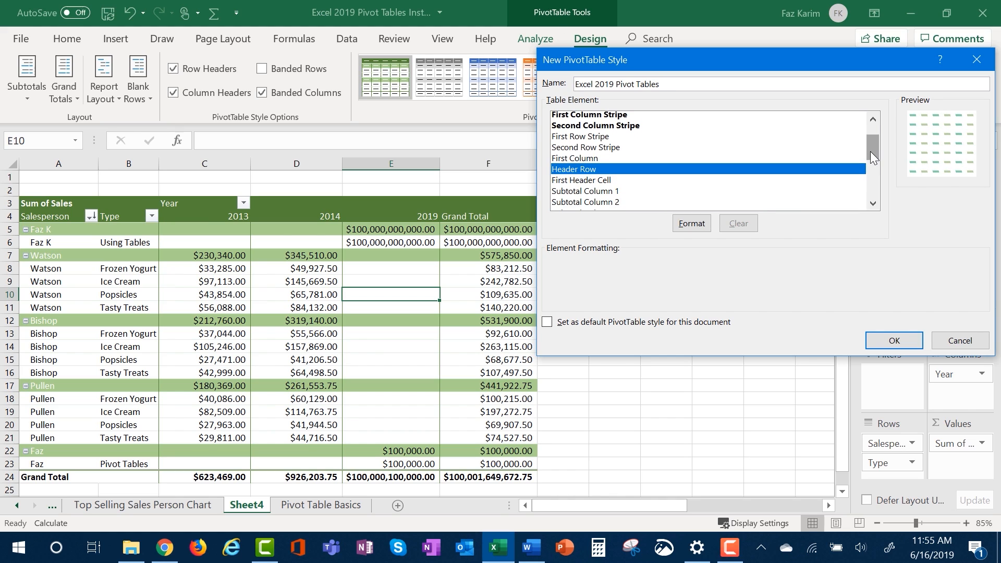
left_click_drag(895, 105, 846, 65)
left_click_drag(902, 92, 989, 192)
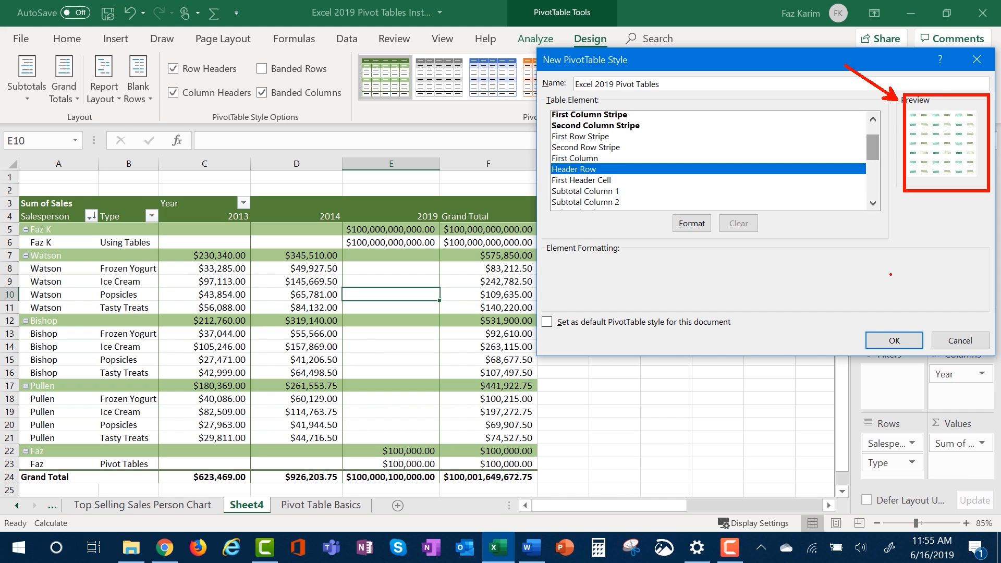
key("Escape")
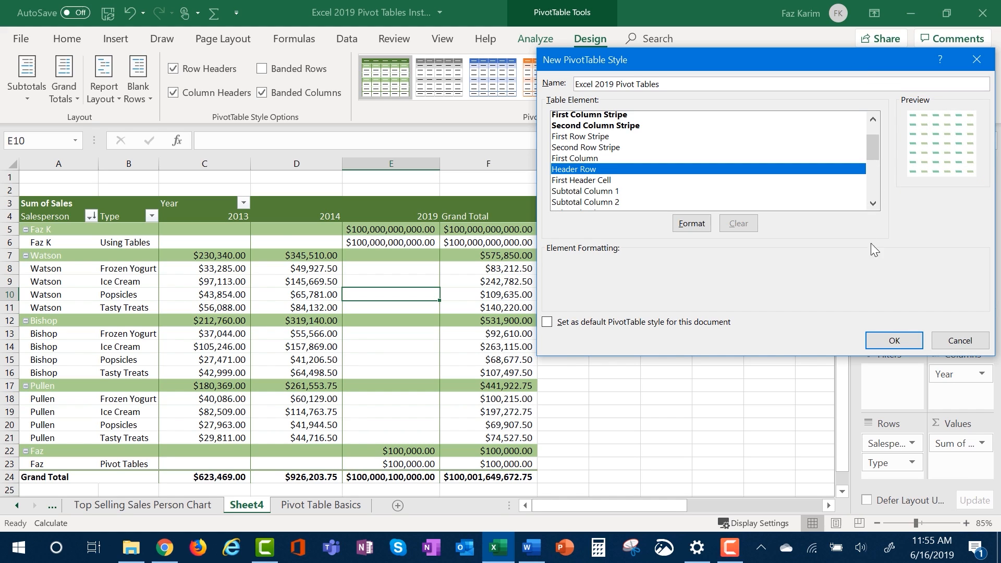
Save the new custom style and apply it to the sales PivotTable
left_click(887, 341)
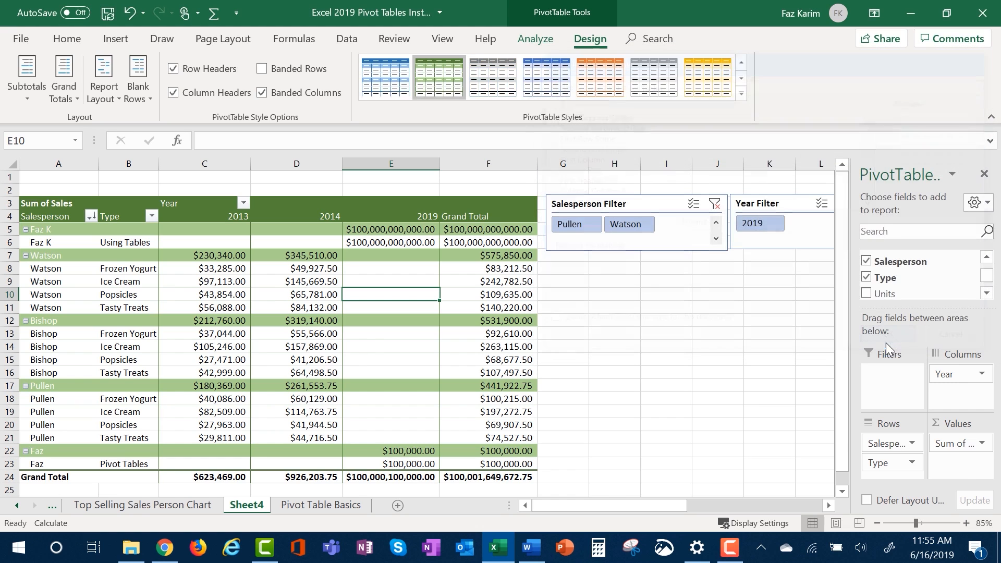
left_click(741, 95)
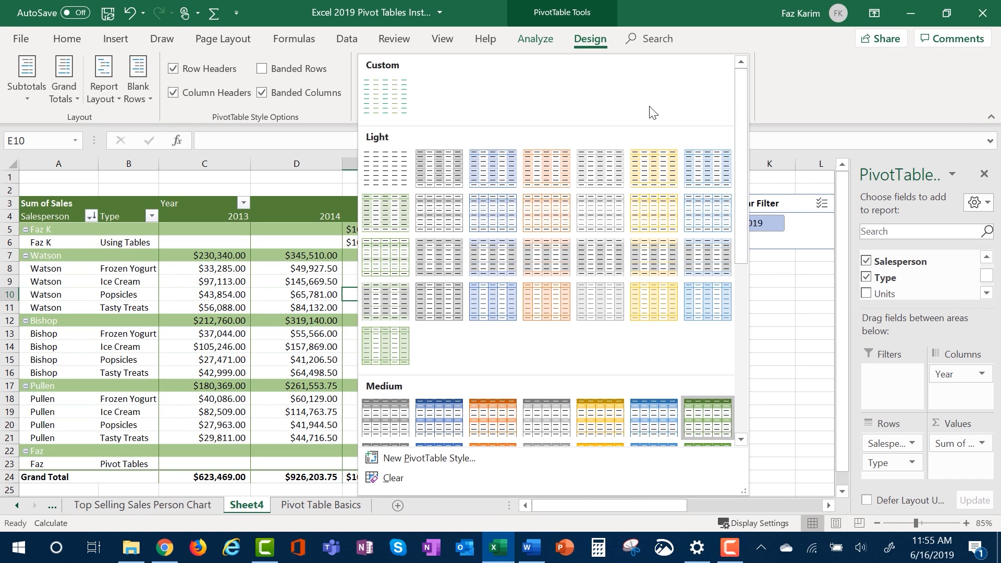
left_click(392, 93)
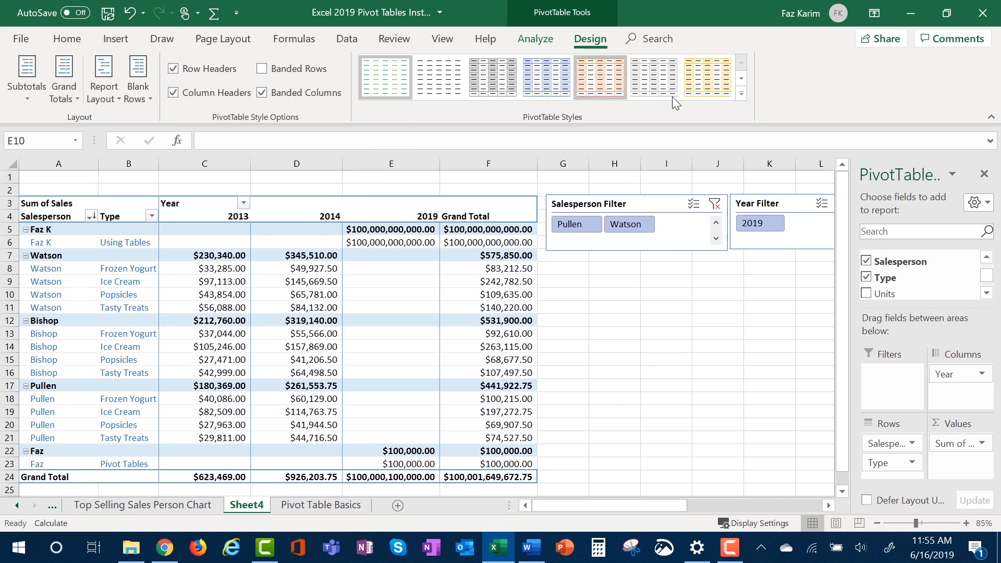
Apply the solid green PivotTable style from the third row of the Dark group to the sales PivotTable
left_click(741, 94)
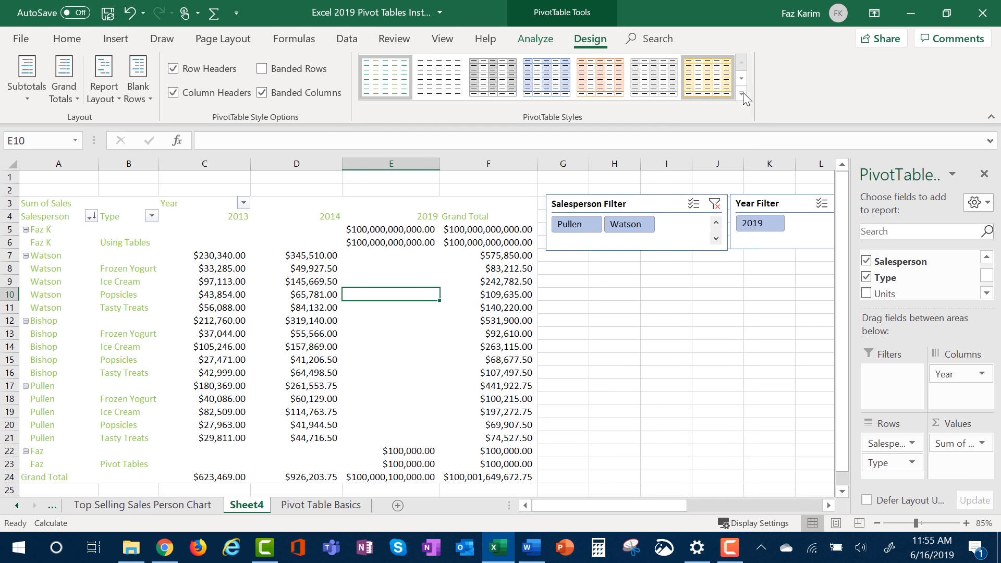
left_click(743, 93)
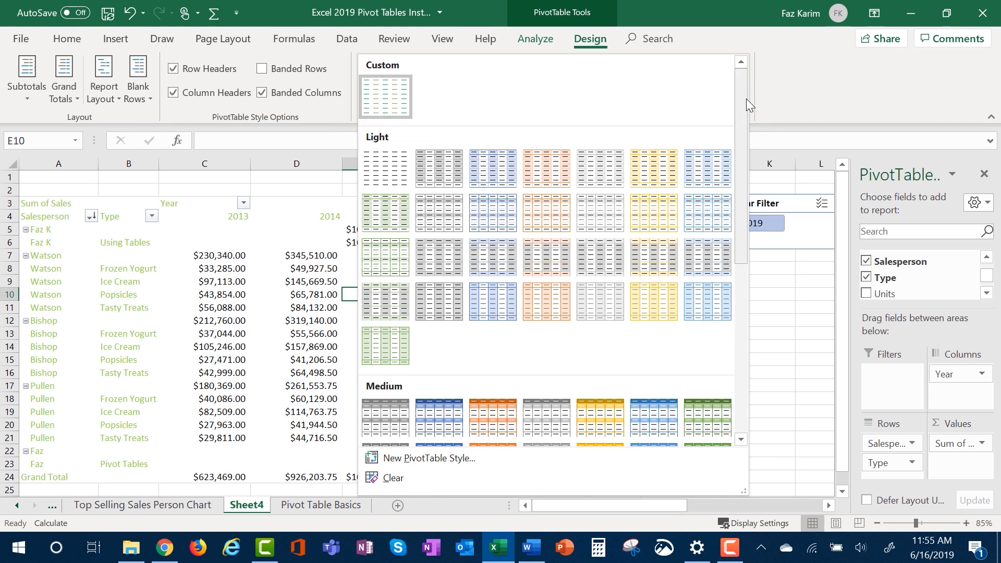
left_click_drag(746, 98, 725, 287)
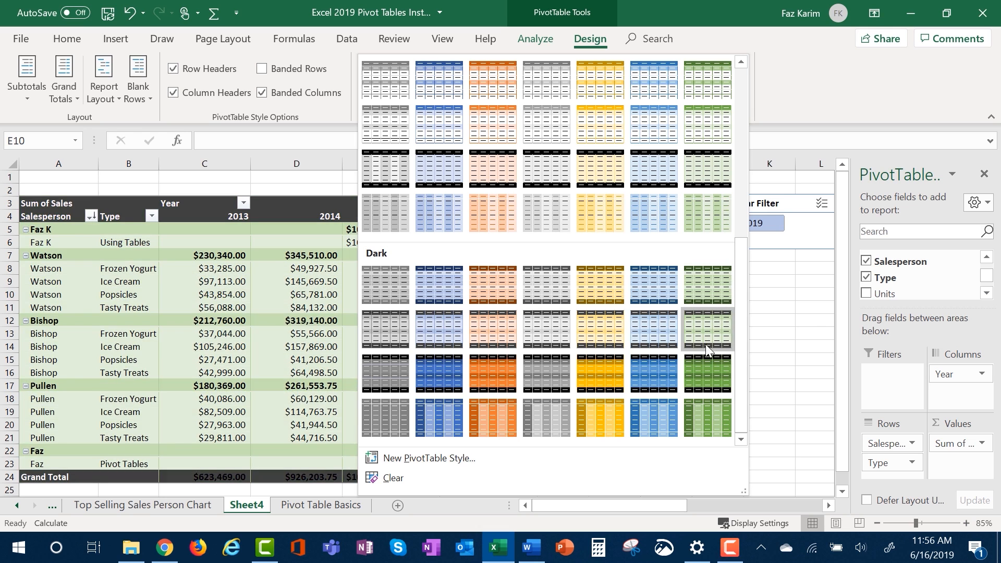
left_click(702, 364)
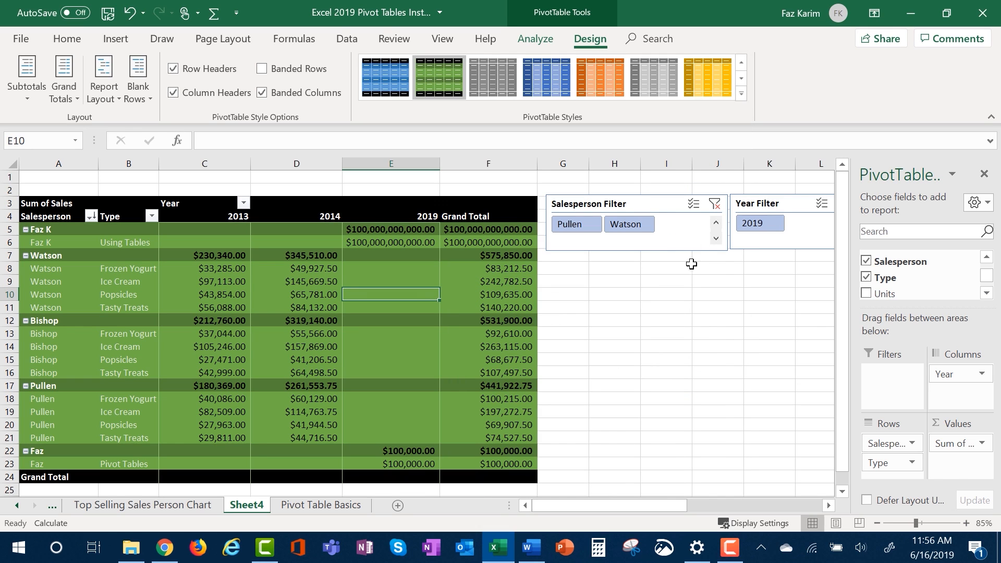
left_click(741, 95)
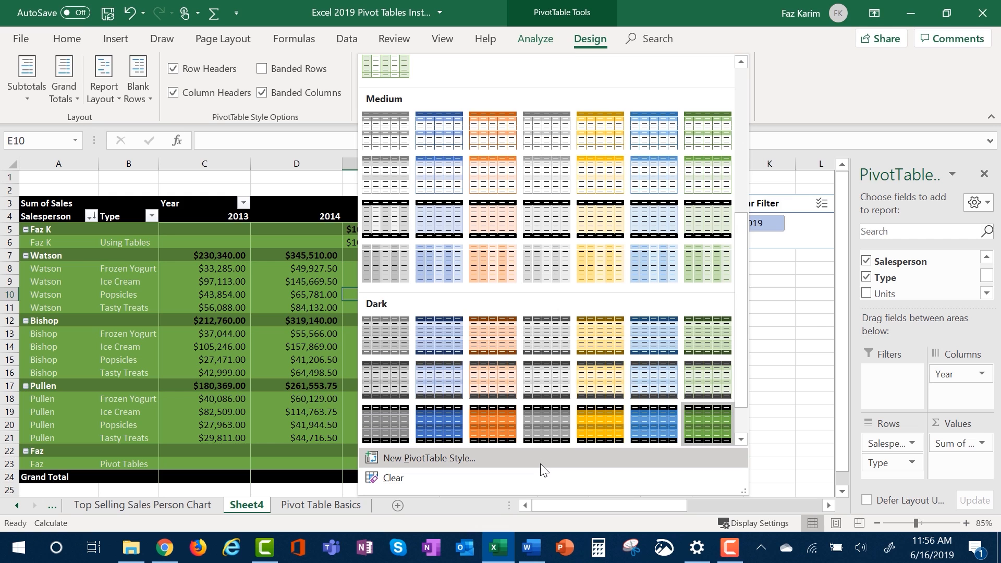
left_click(300, 308)
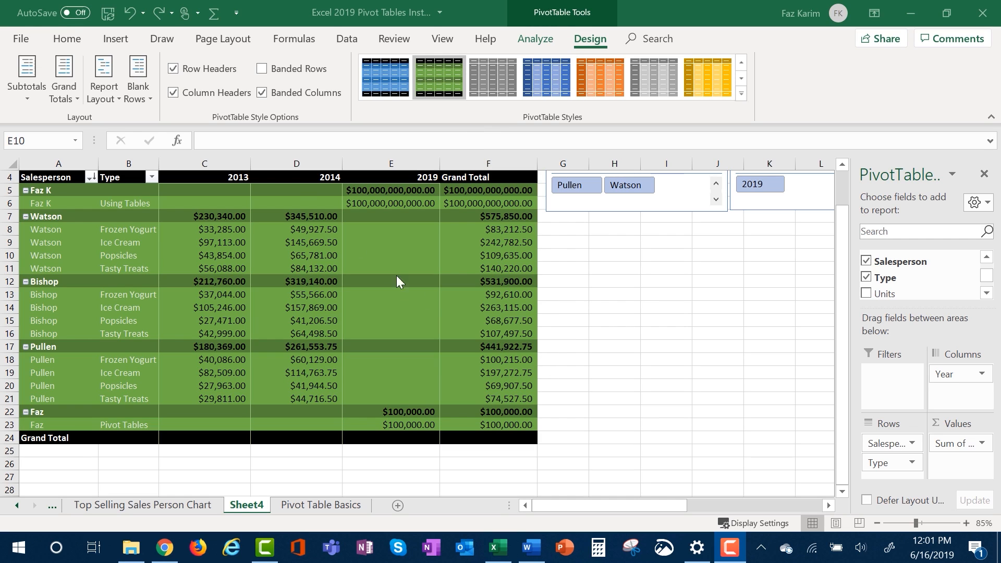
Turn off the sales PivotTable's grand totals for both rows and columns
left_click(61, 97)
left_click(61, 99)
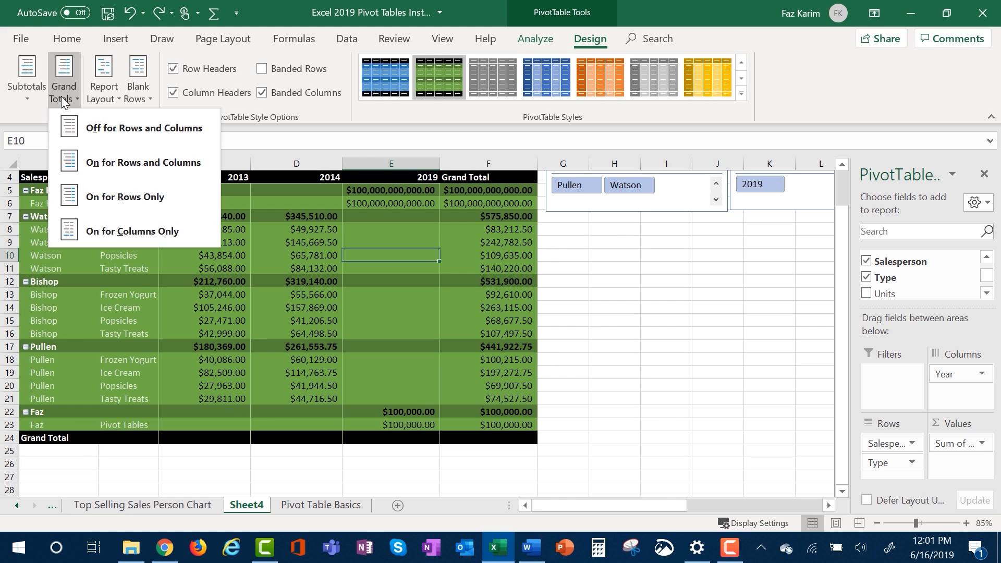
left_click(111, 136)
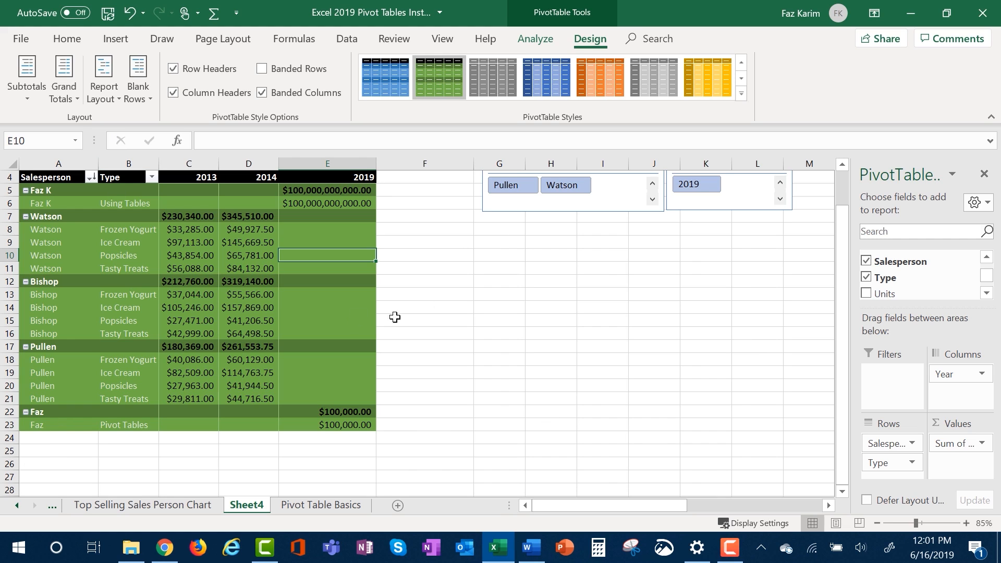
Turn on the sales PivotTable's grand totals for rows only
left_click(104, 97)
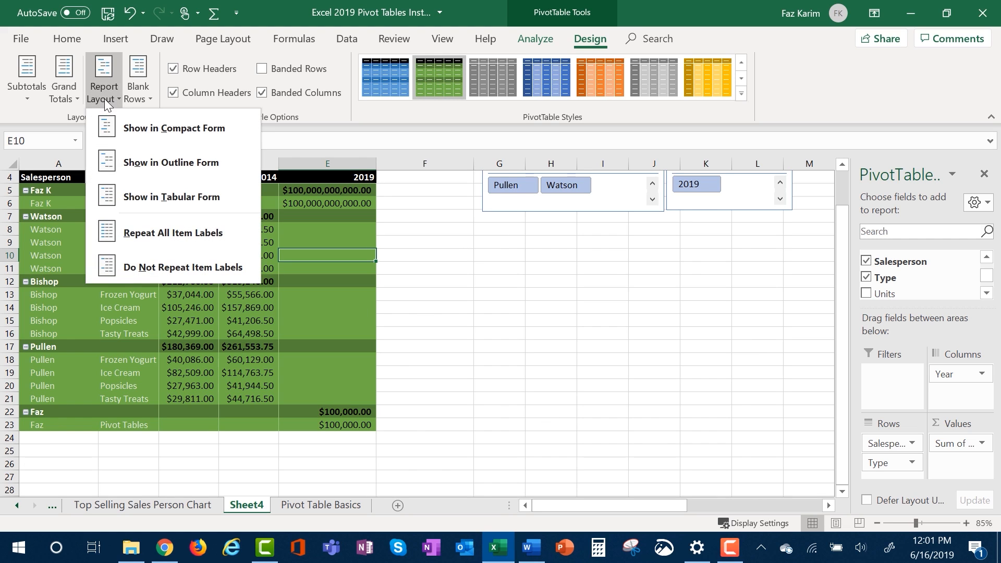
left_click(64, 91)
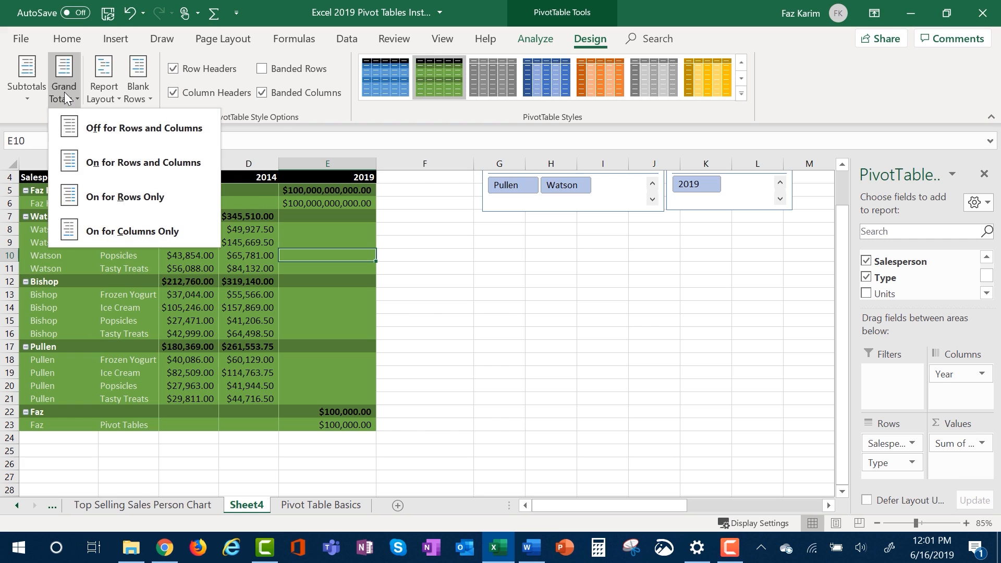
left_click(123, 203)
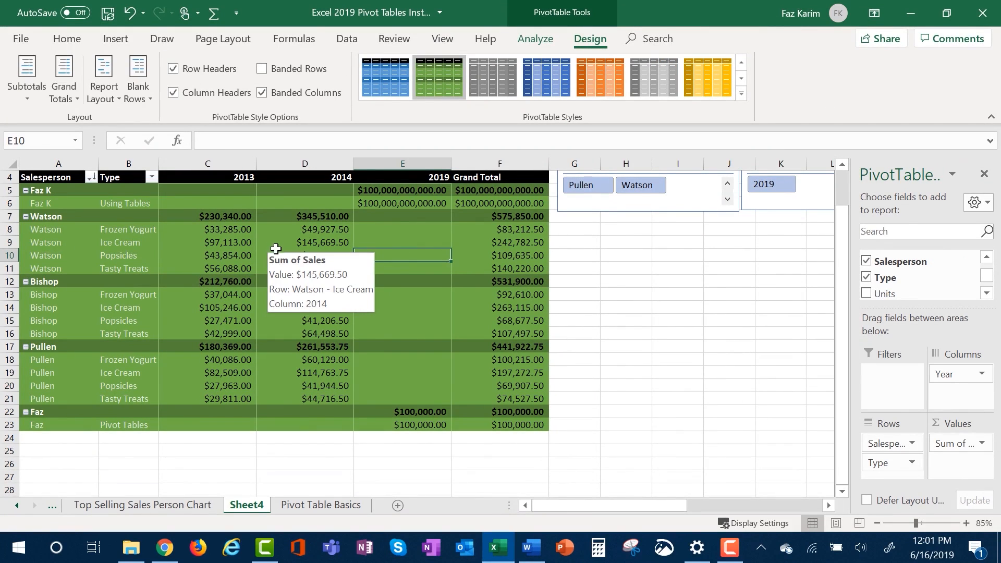
Set the sales PivotTable's grand totals to show for columns only
left_click(57, 99)
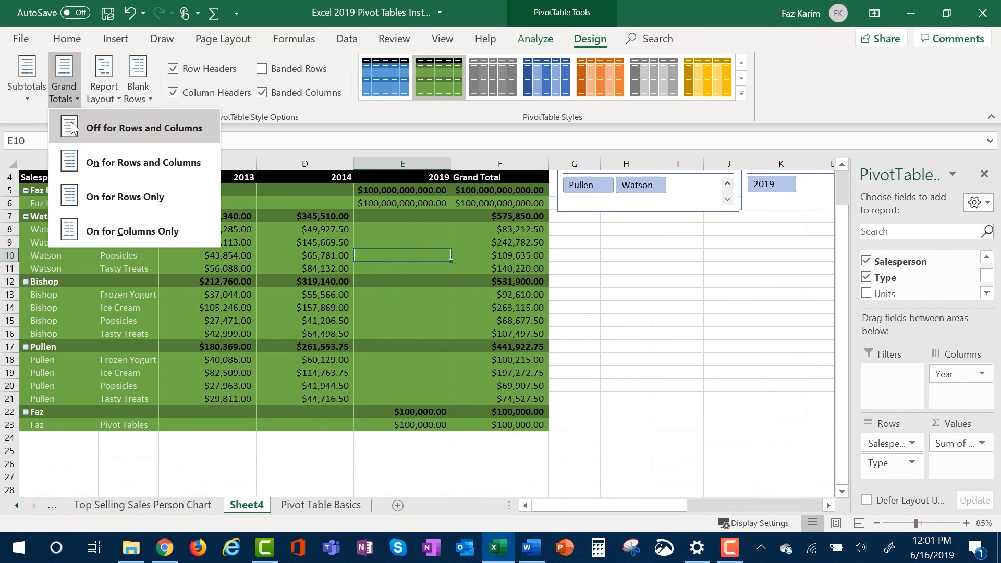
left_click(96, 231)
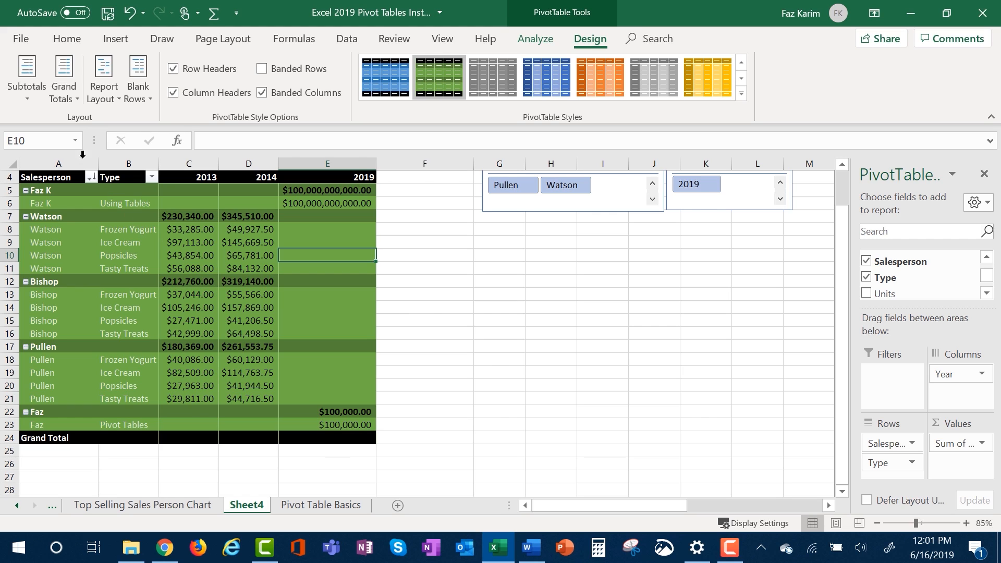
left_click(60, 98)
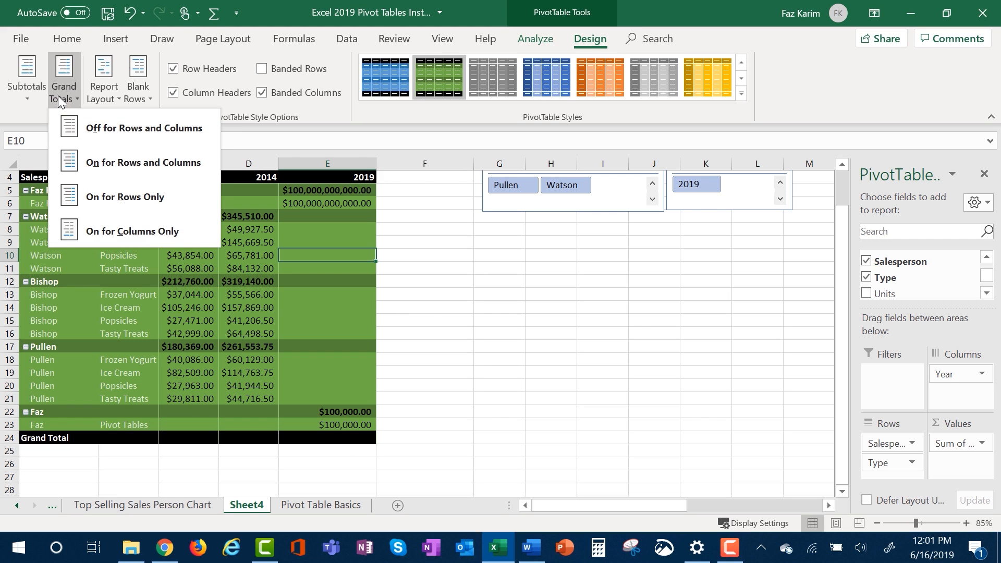
left_click(60, 98)
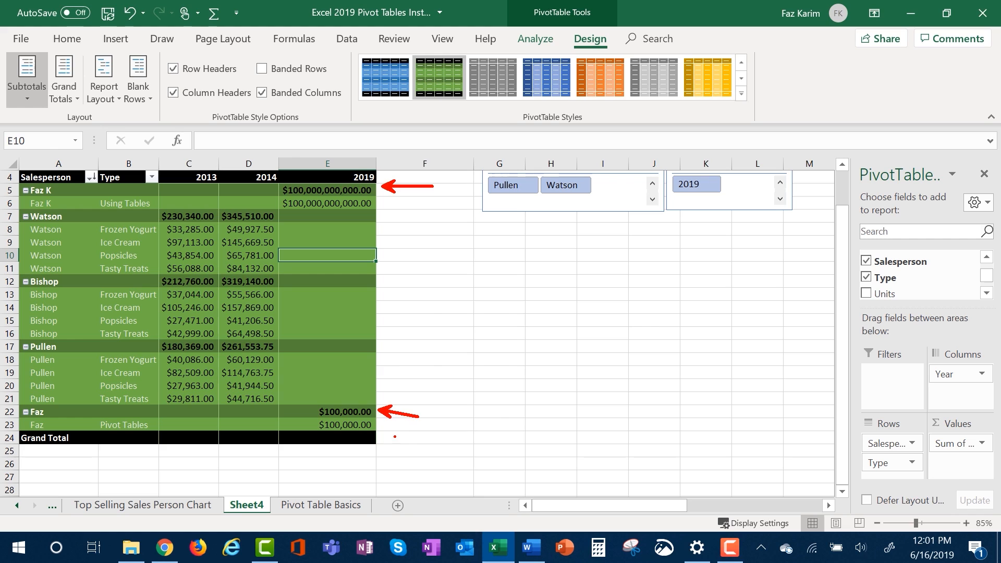
Hide the salesperson subtotals, and show all subtotals at the bottom of each group instead
left_click(30, 73)
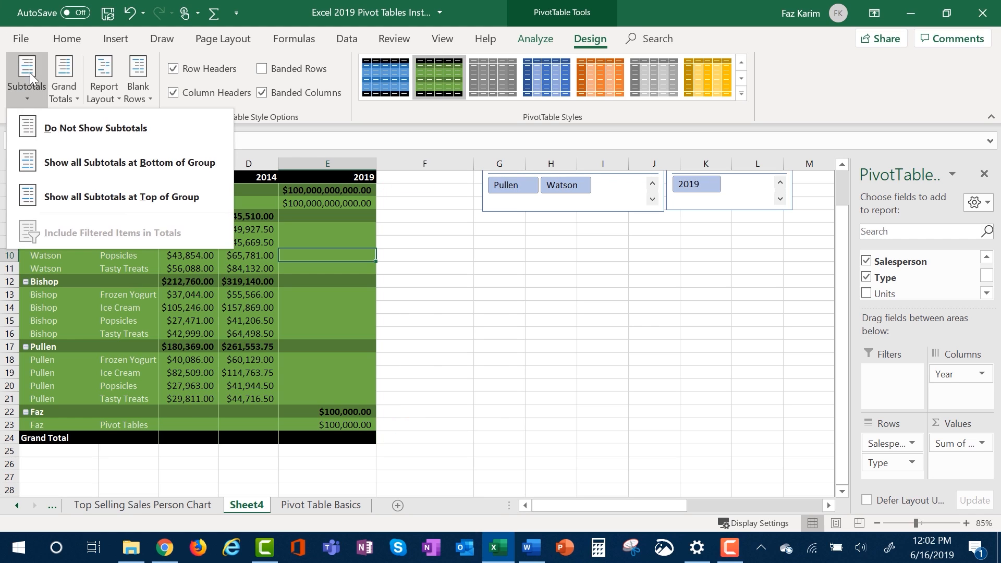
left_click(81, 130)
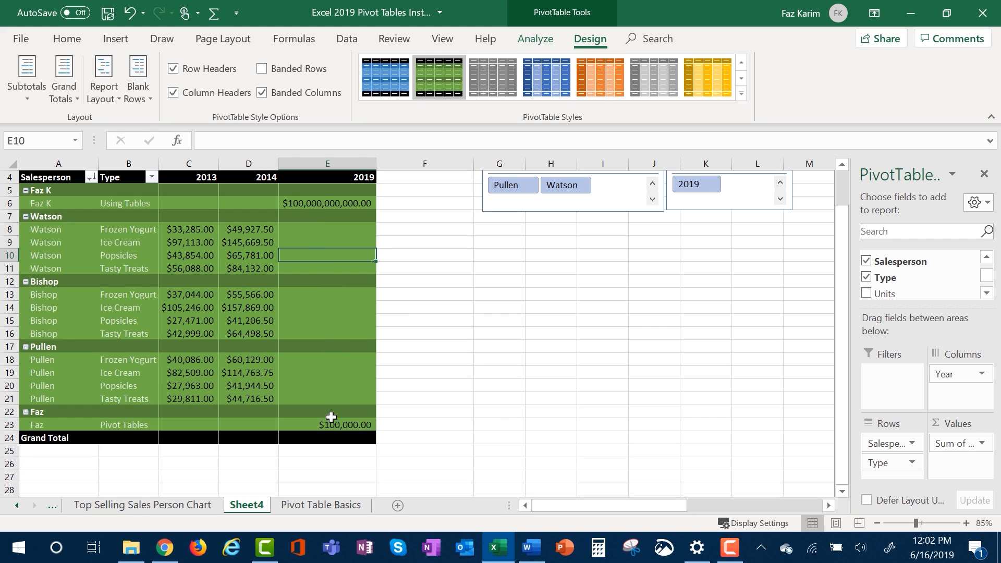
left_click(23, 96)
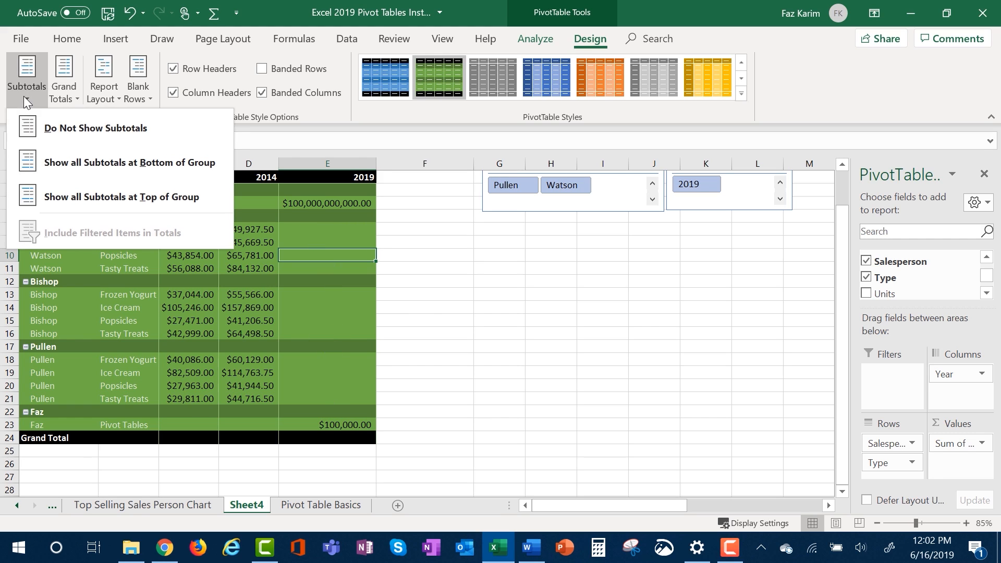
left_click(65, 157)
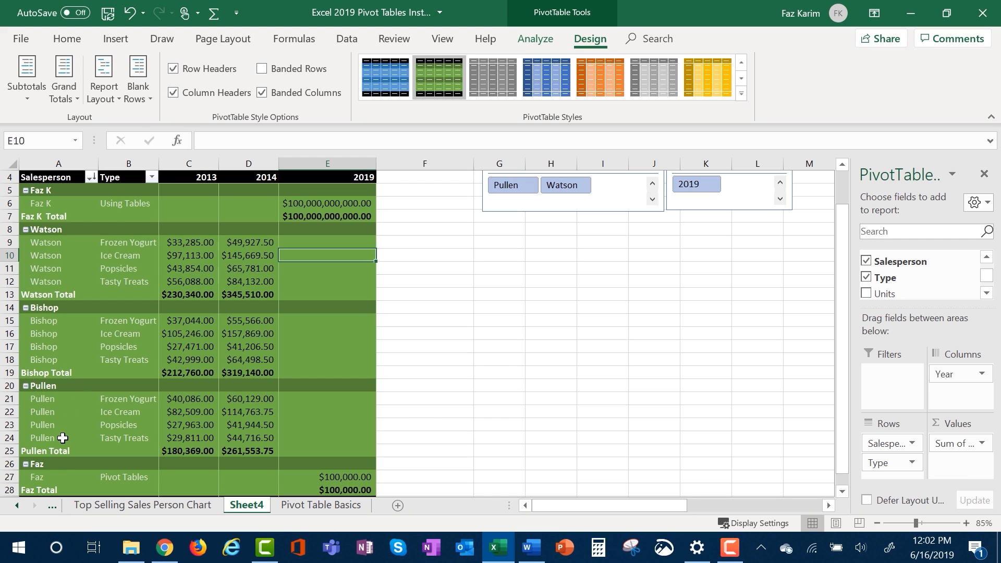
Show all subtotals at the top of each salesperson group
left_click(41, 81)
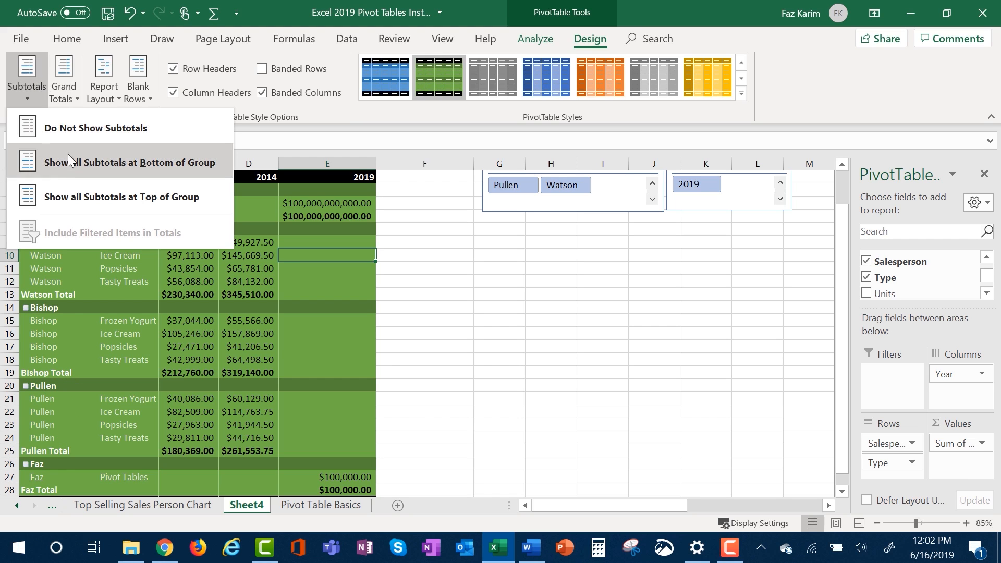
left_click(69, 183)
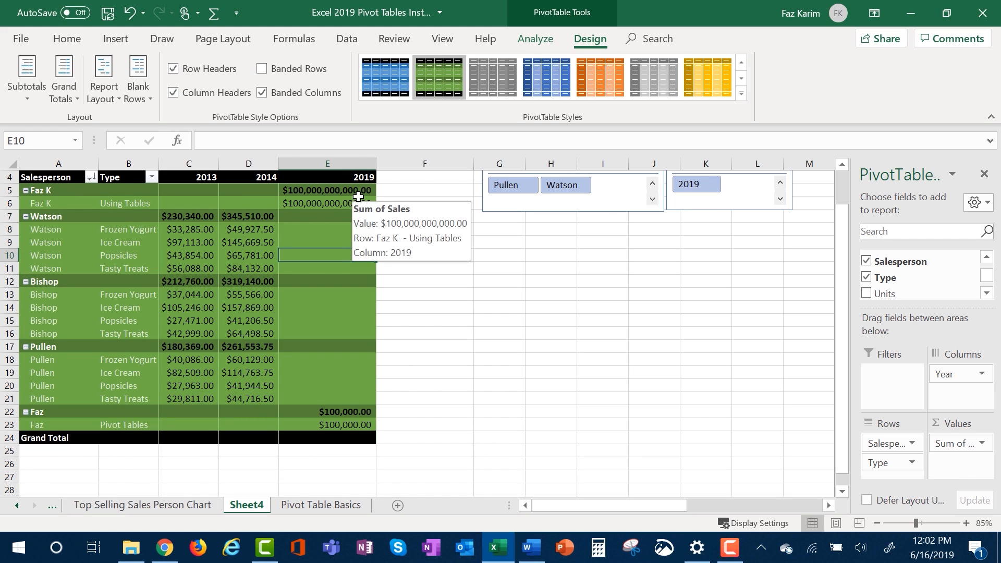
mouse_move(344, 220)
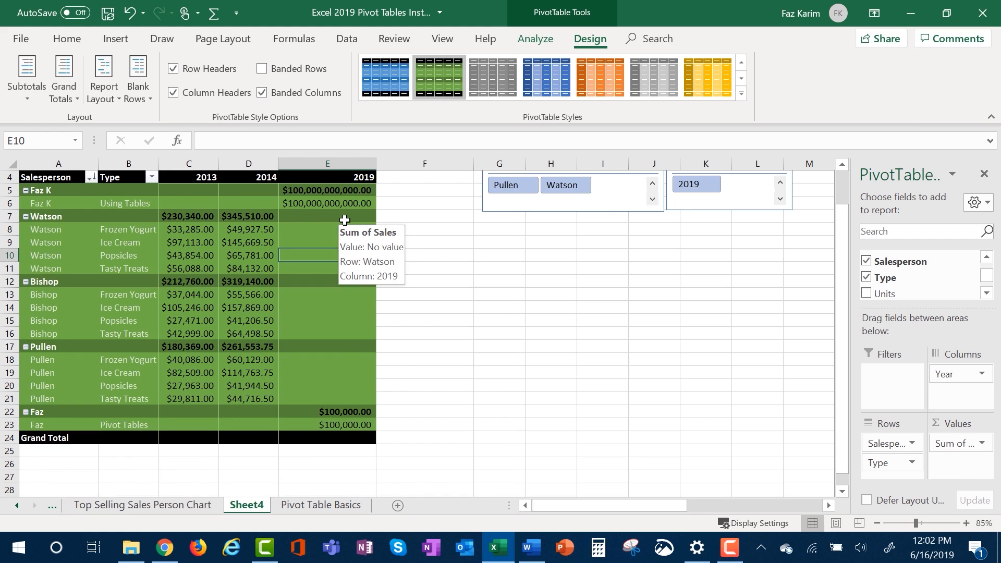
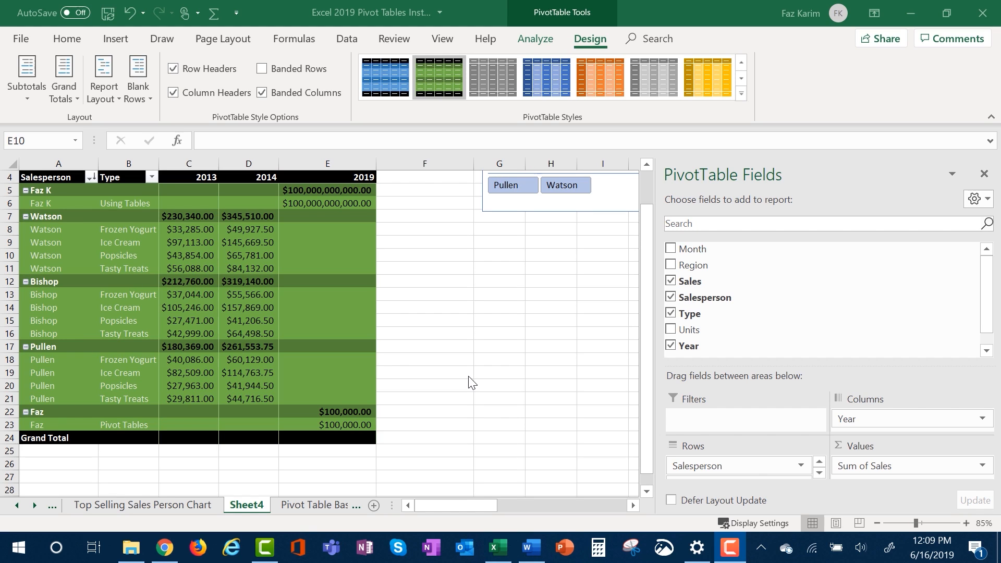
Review the source records on the Pivot Table Basics sheet, especially the region column, and return to the PivotTable on Sheet4
left_click(312, 257)
scroll(311, 352, "down", 1)
scroll(311, 352, "up", 2)
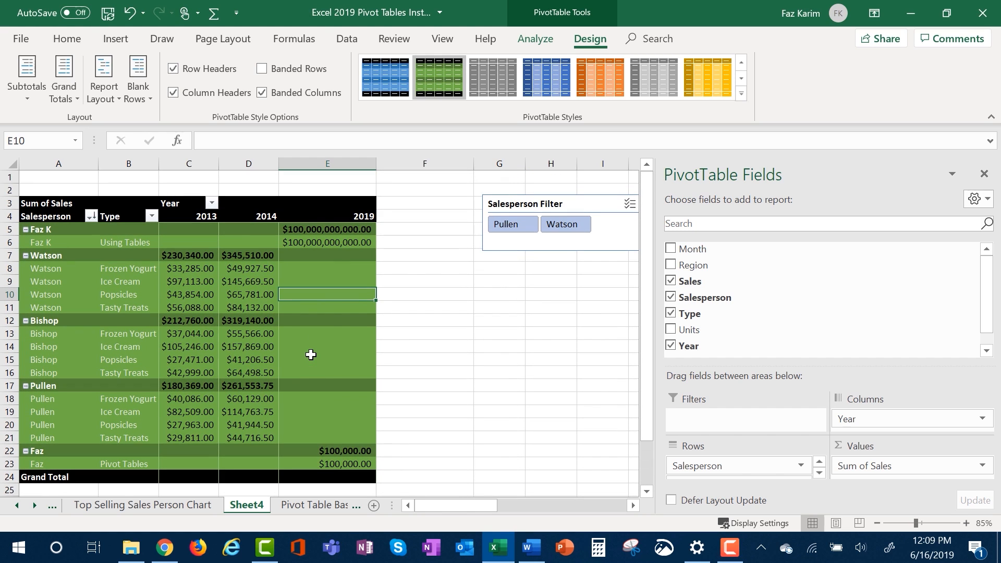
left_click(315, 503)
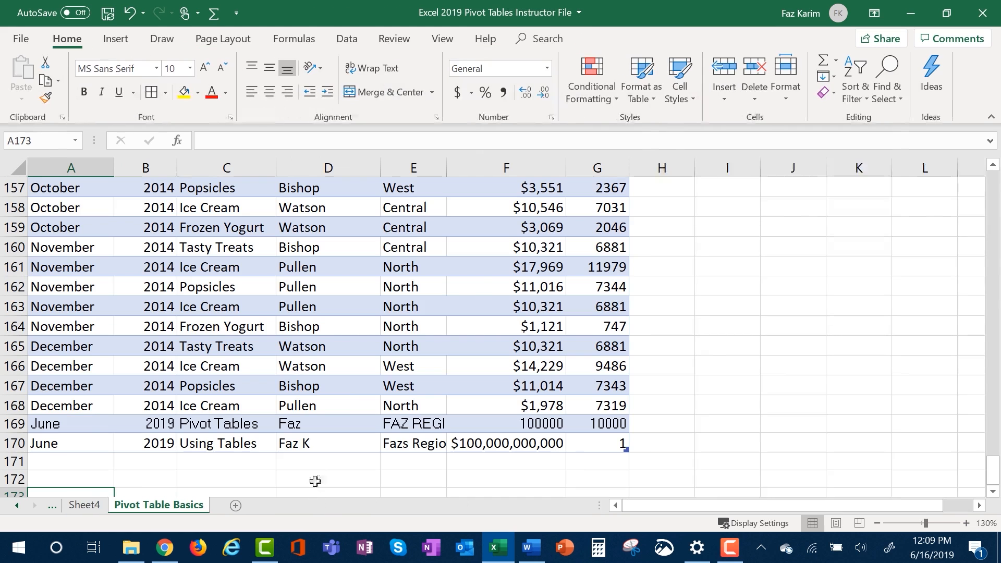
scroll(349, 401, "up", 3)
scroll(353, 400, "up", 18)
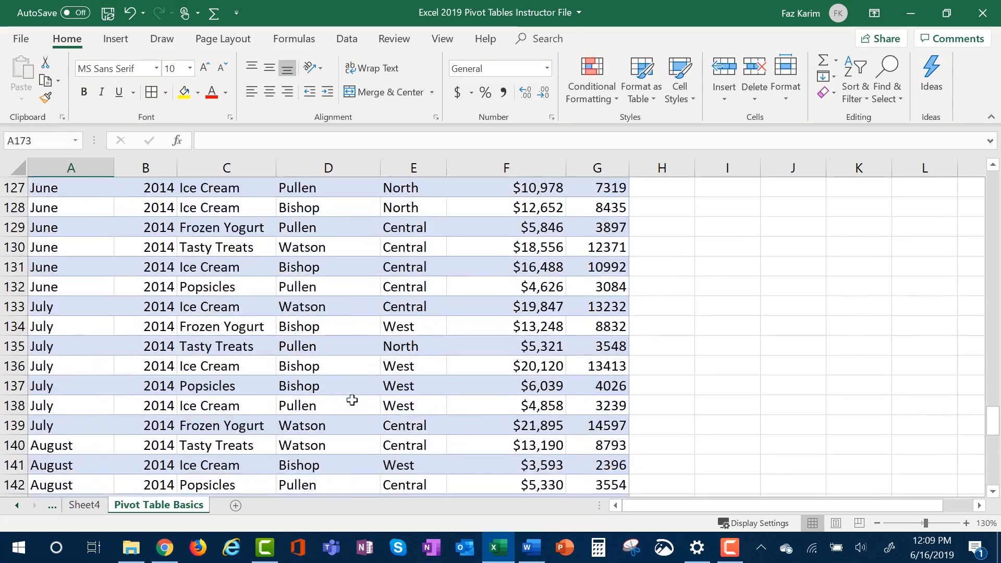
scroll(352, 400, "up", 9)
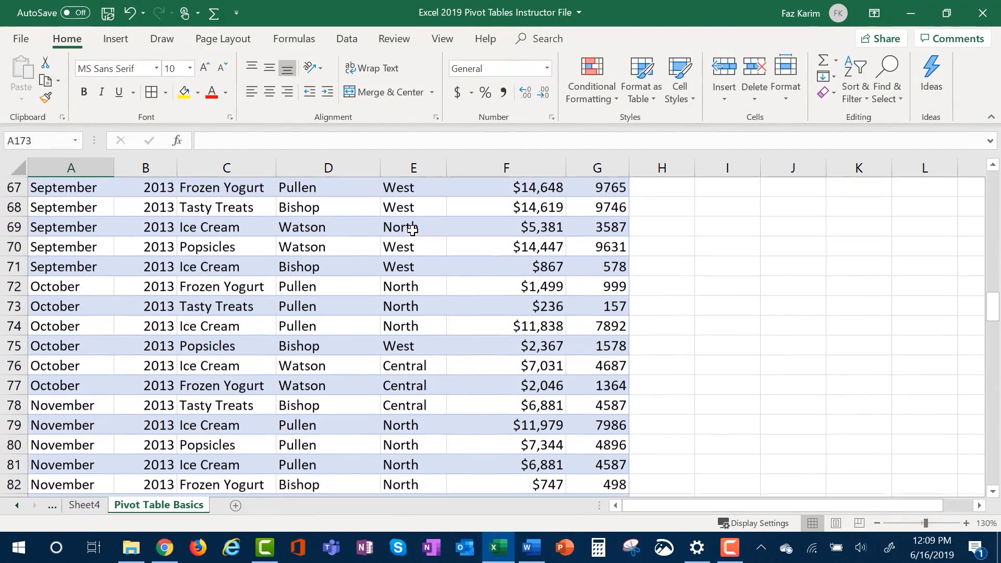
scroll(420, 412, "up", 6)
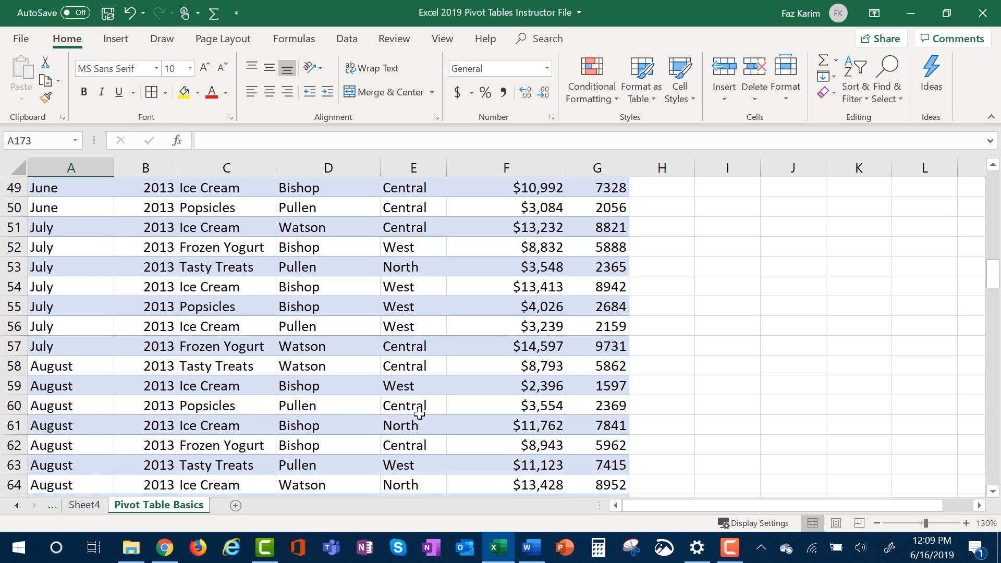
left_click(76, 504)
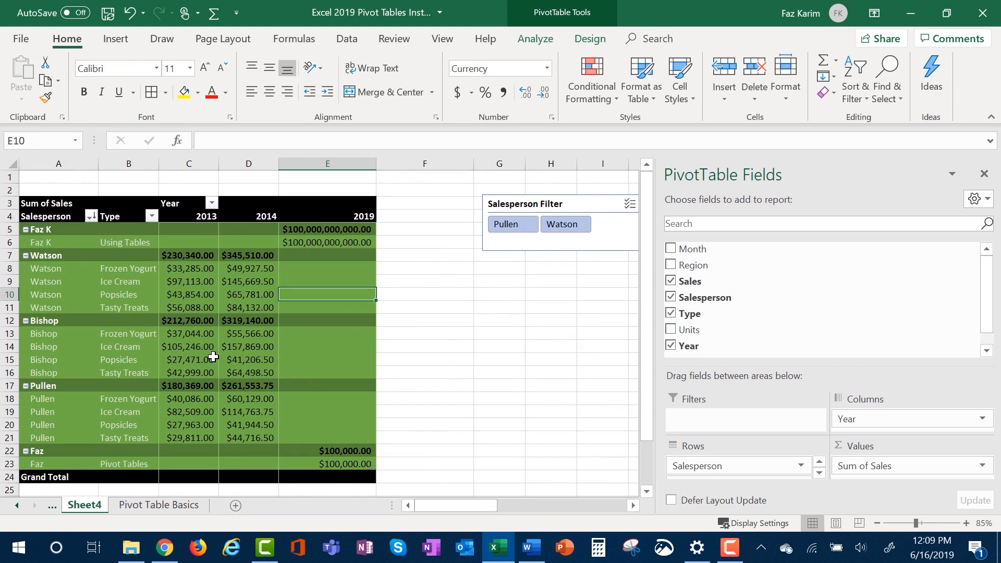
Add the Region field as a report filter and limit it to Central, with selection of multiple items enabled
mouse_move(213, 357)
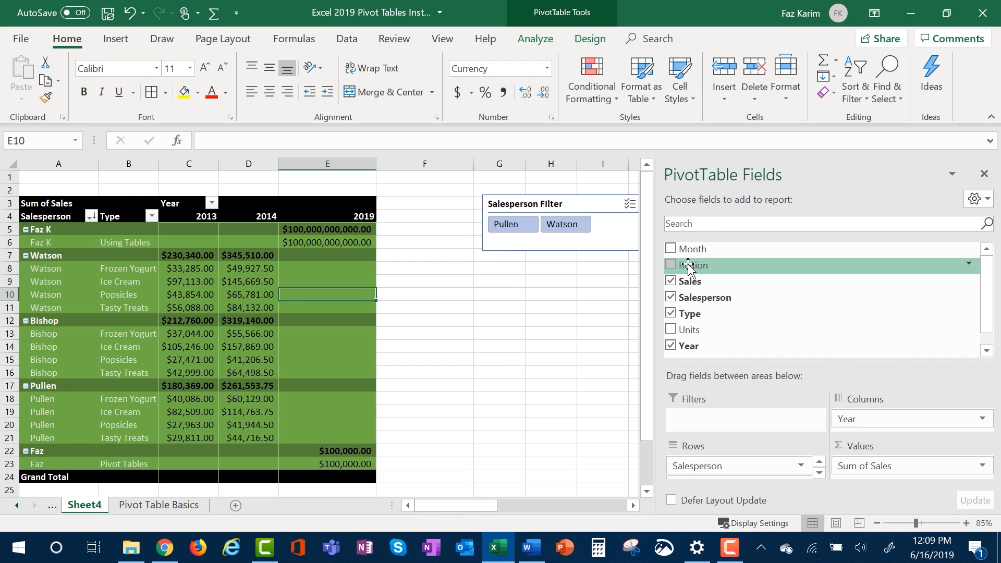
left_click_drag(688, 265, 691, 415)
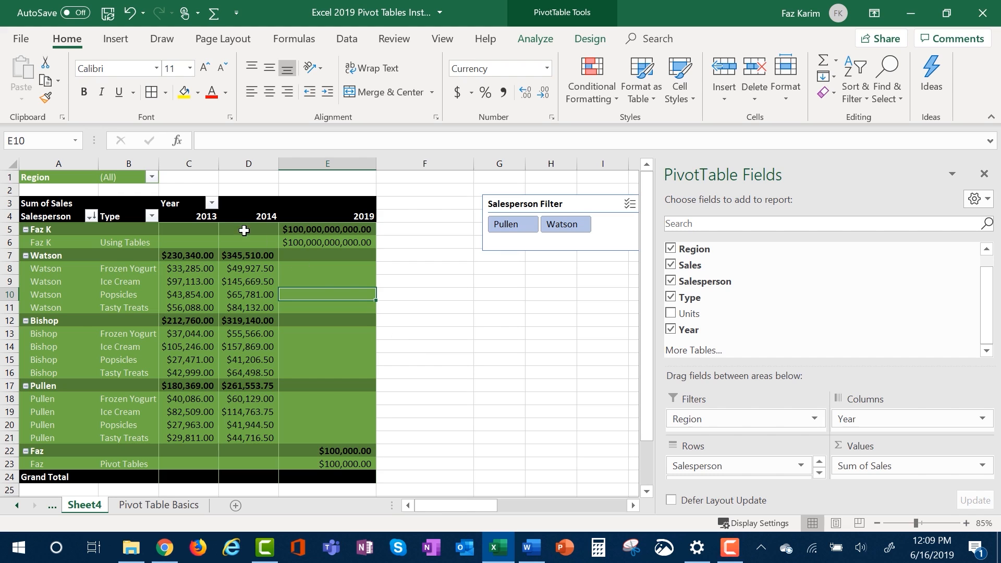
left_click(152, 177)
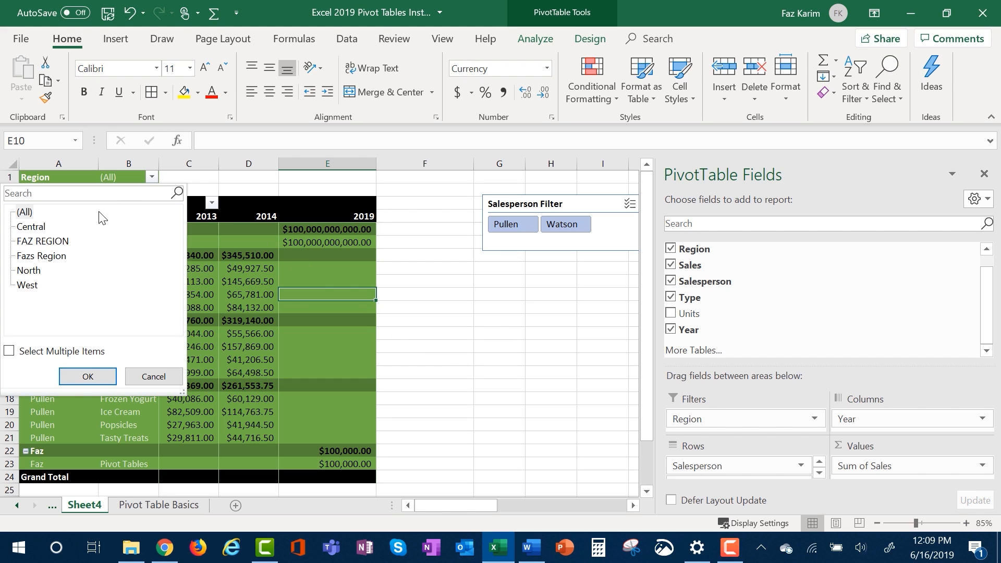
left_click(39, 228)
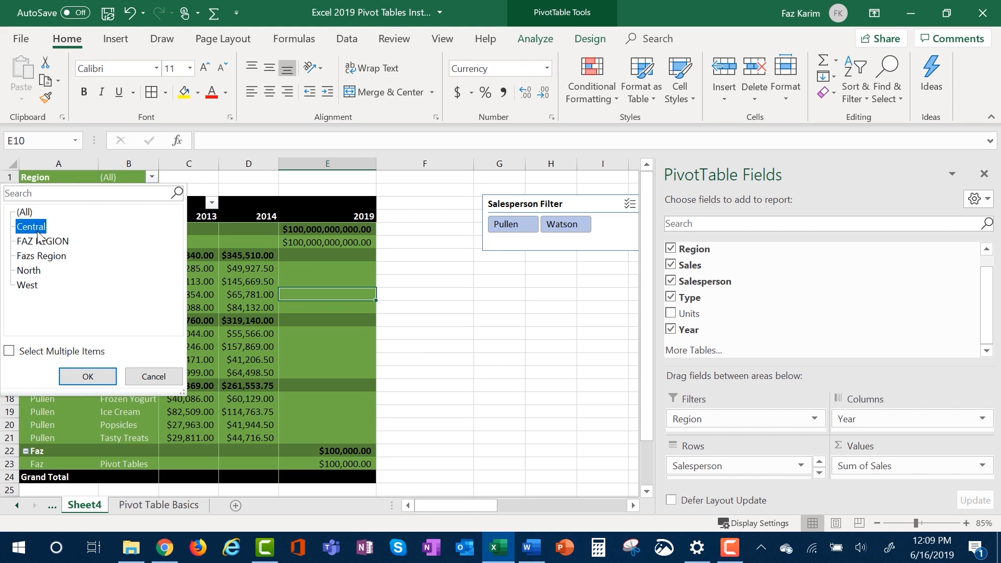
left_click(10, 351)
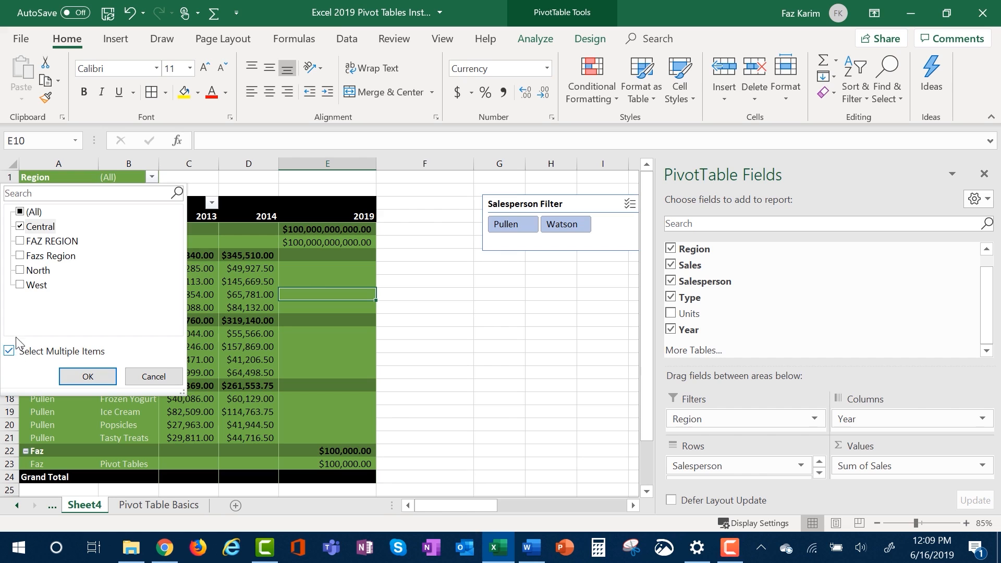
left_click(87, 376)
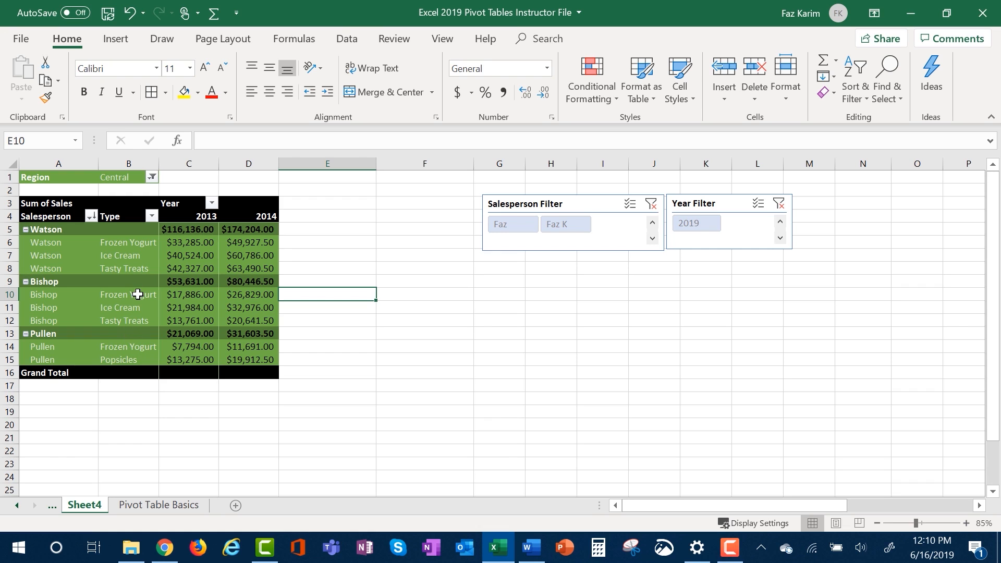
Review the Layout & Format settings and name of the Sheet4 PivotTable in PivotTable Options, and close the dialog
left_click(173, 255)
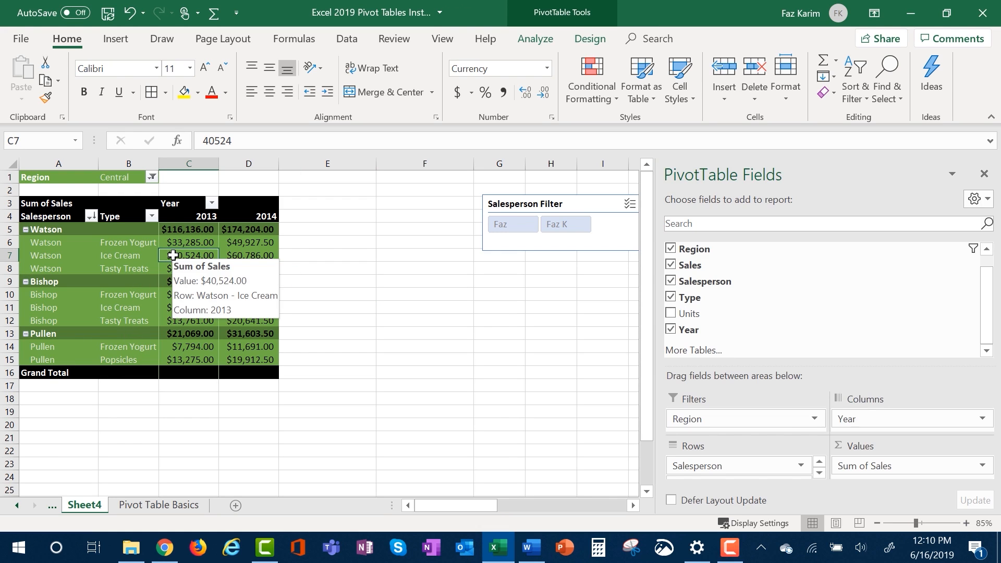
left_click(540, 44)
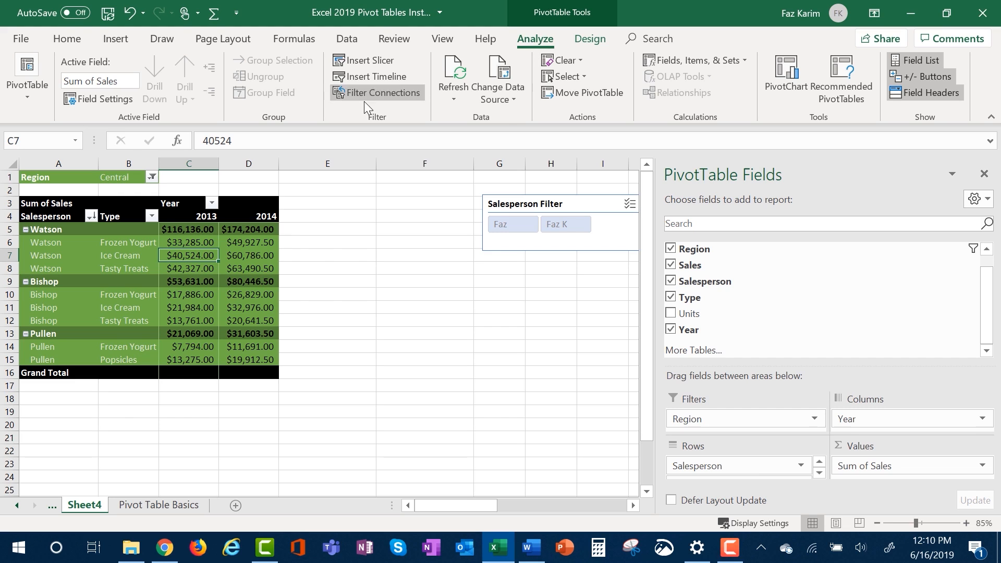
left_click(27, 91)
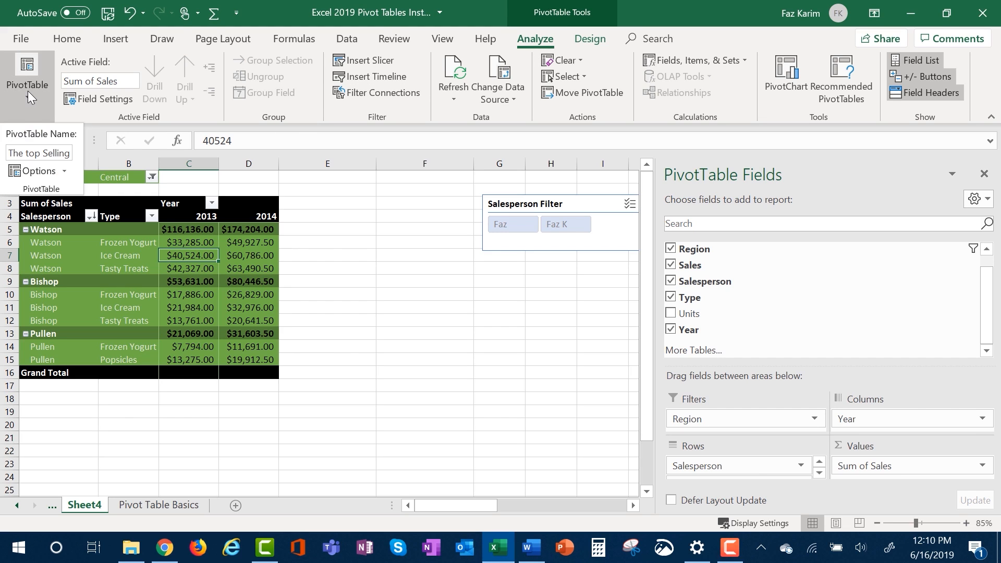
left_click(63, 167)
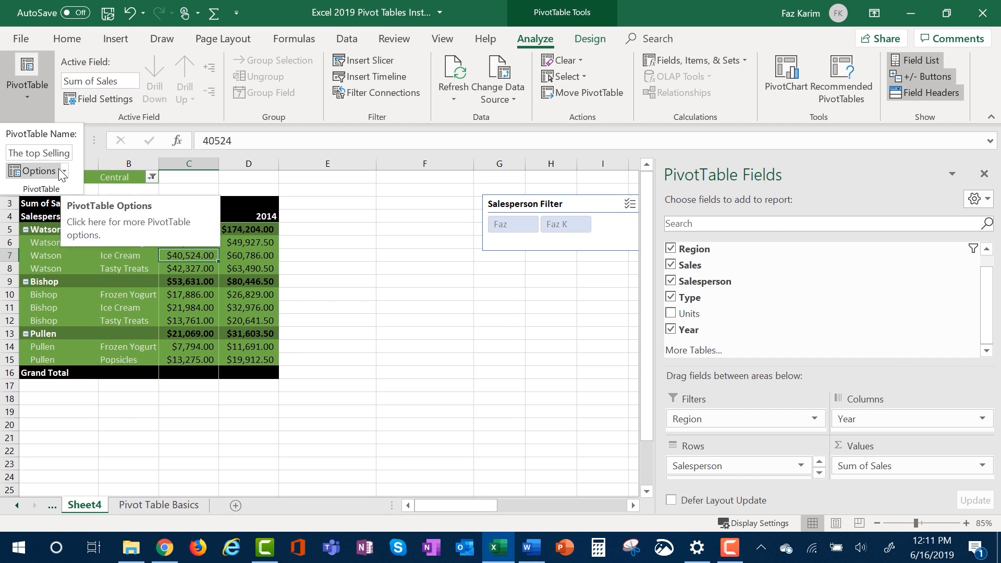
left_click(51, 172)
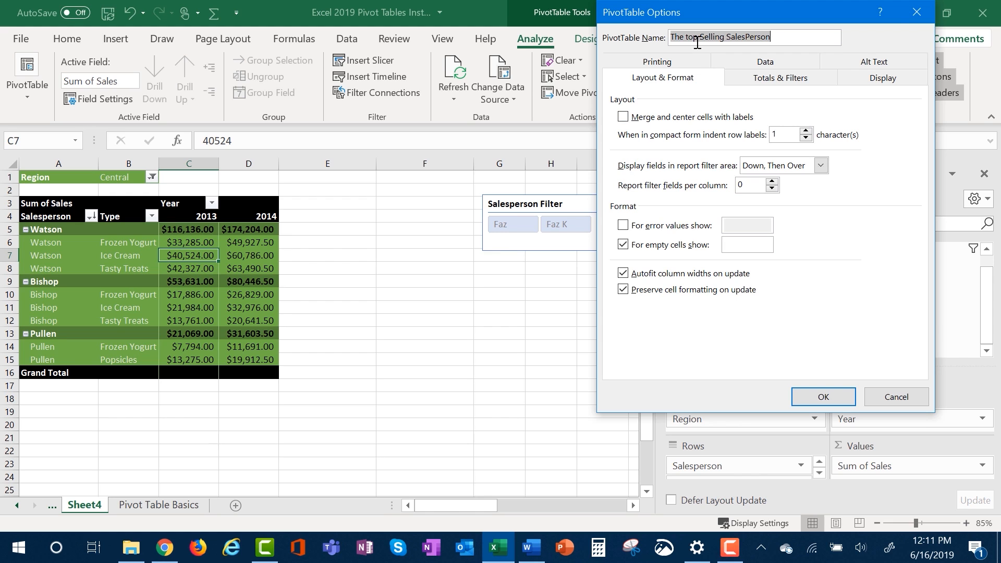
key("Return")
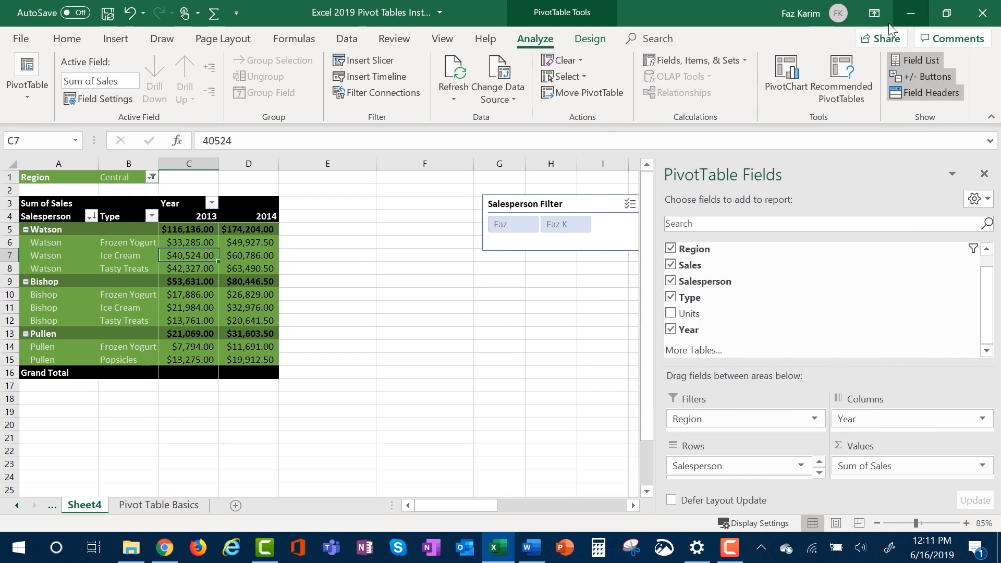
Generate report filter pages for the Region field of the Sheet4 PivotTable
left_click(13, 90)
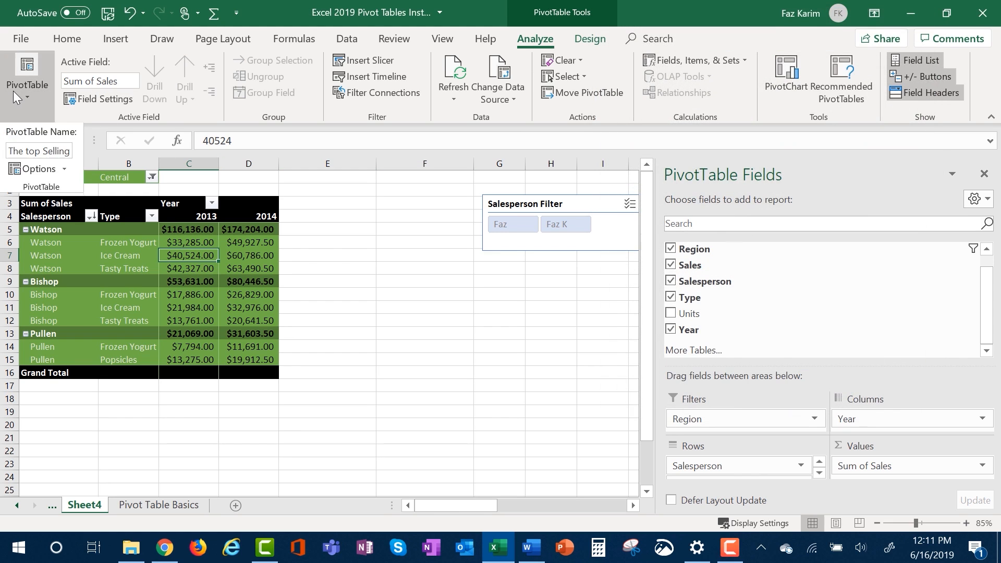
left_click(65, 168)
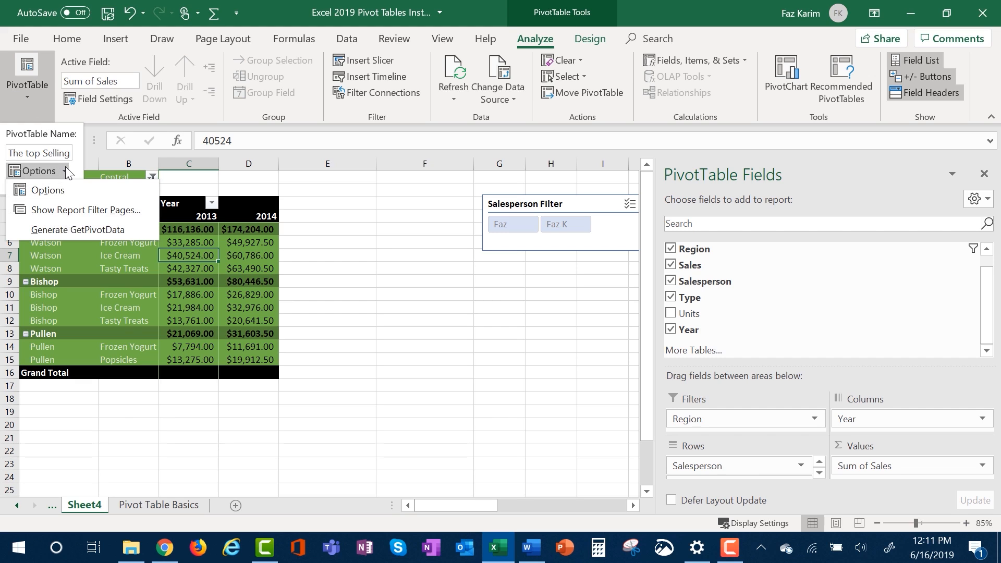
left_click(81, 210)
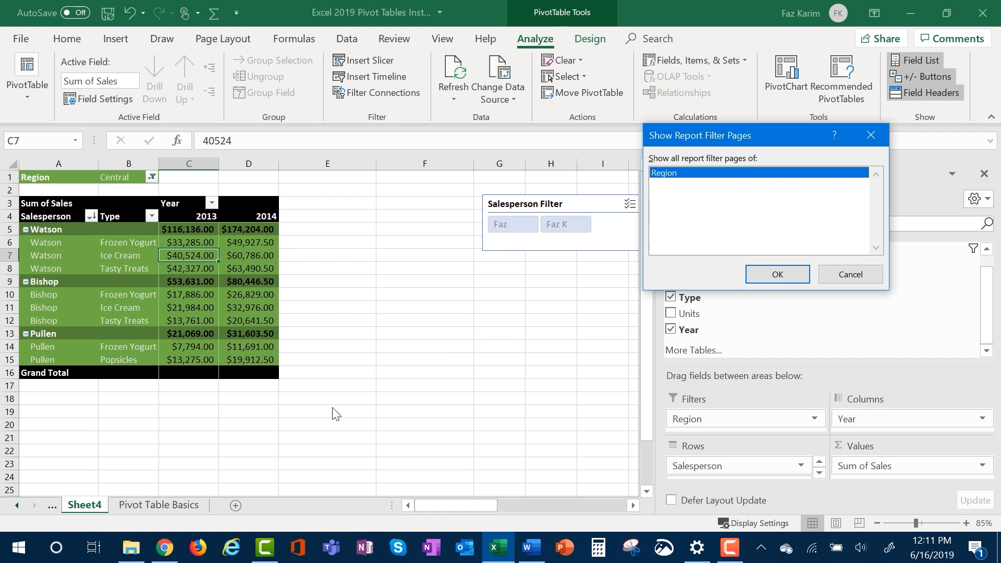
left_click(764, 280)
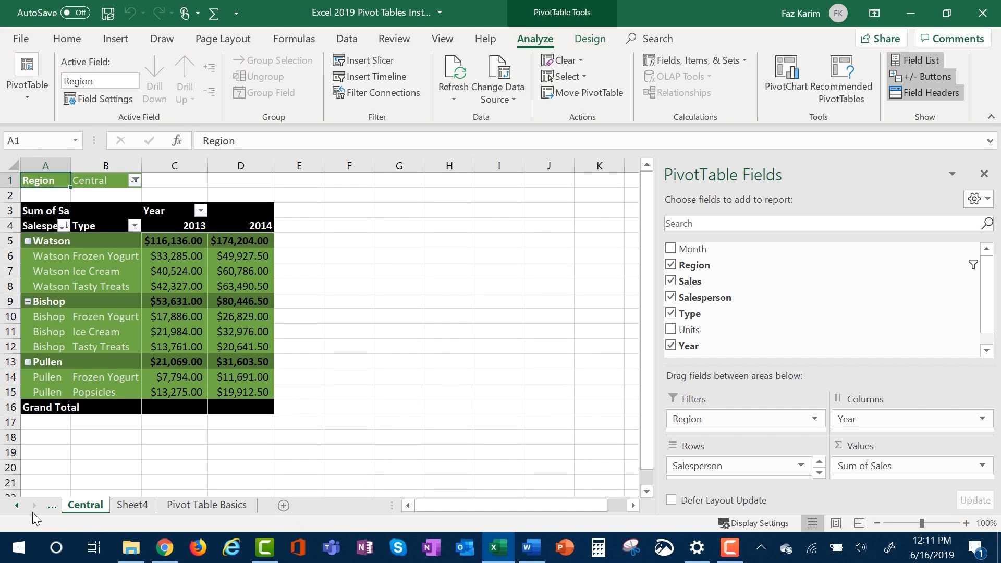
Bring up the full list of the workbook's sheets, examine it, and activate the Central sheet
left_click(18, 506)
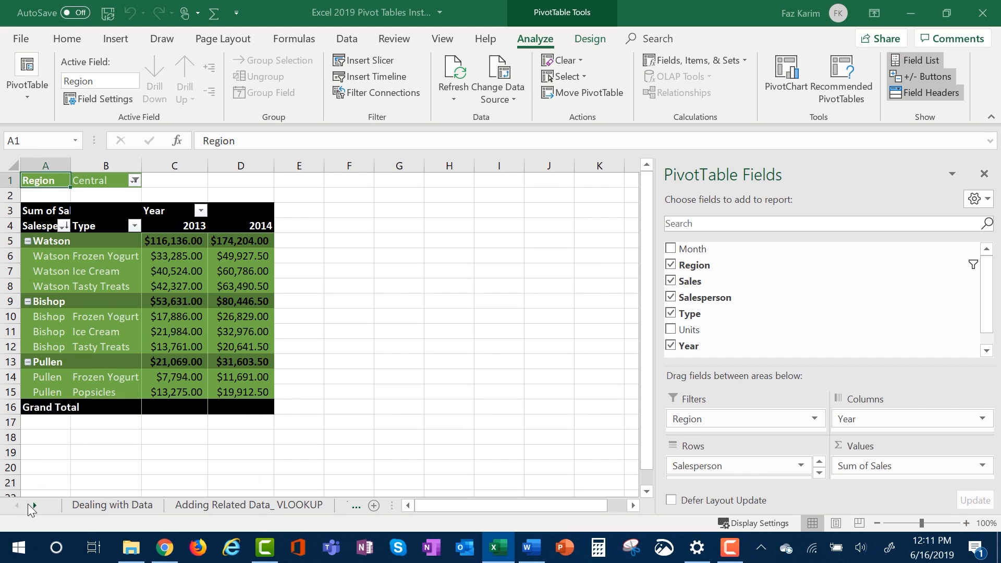
right_click(28, 504)
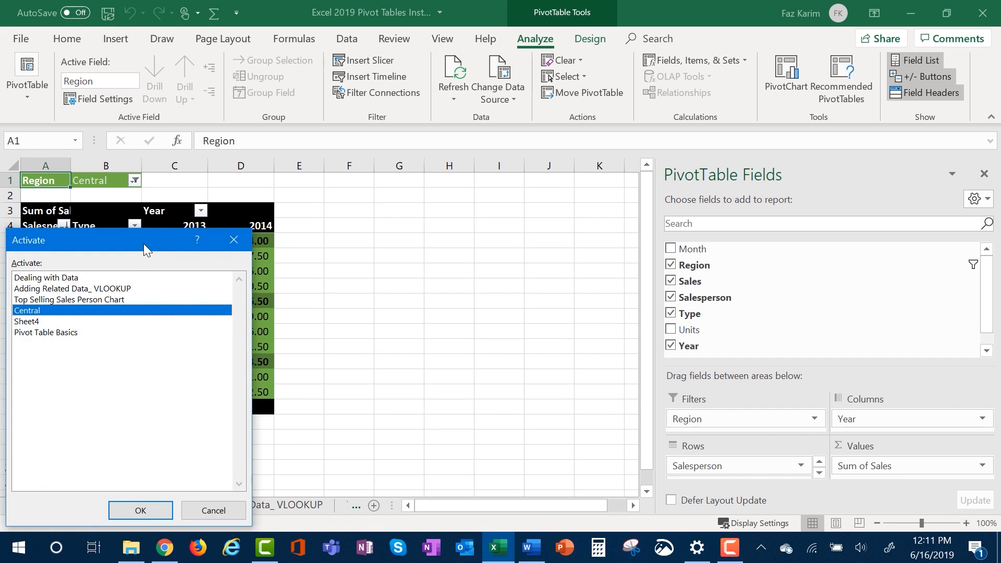
left_click_drag(143, 243, 489, 152)
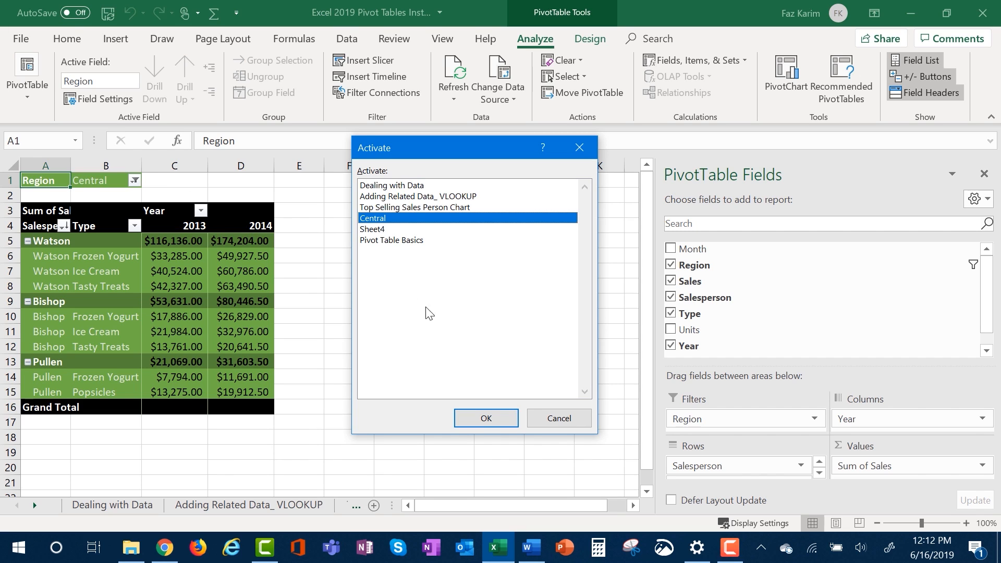
left_click(486, 418)
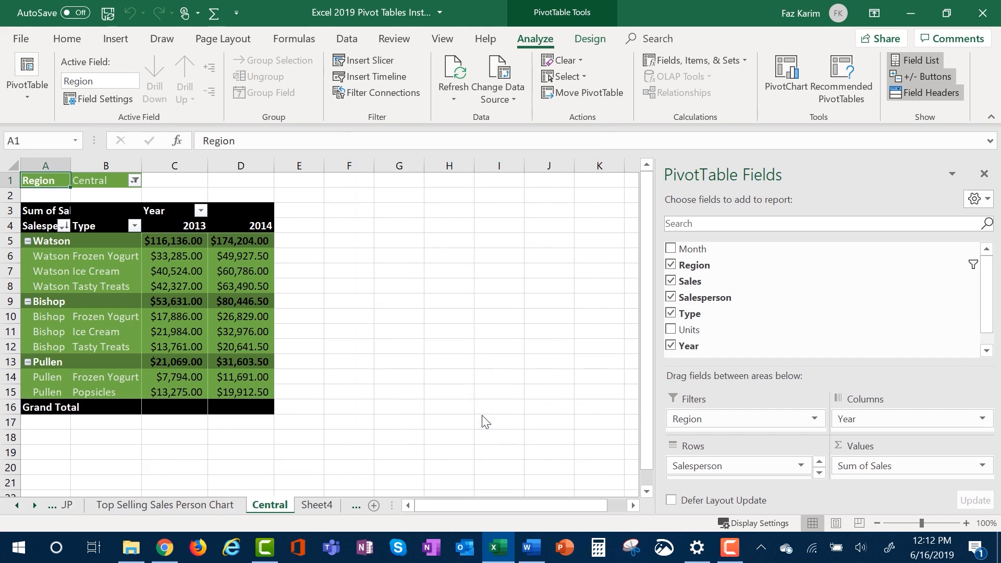
Set the Region filter of the Central sheet's PivotTable to (All)
left_click(136, 183)
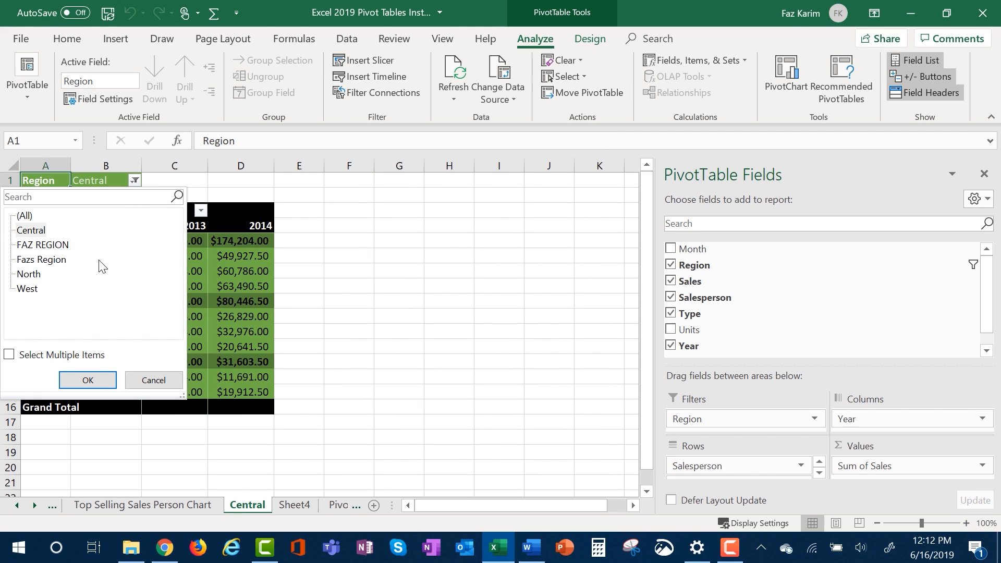
left_click(25, 216)
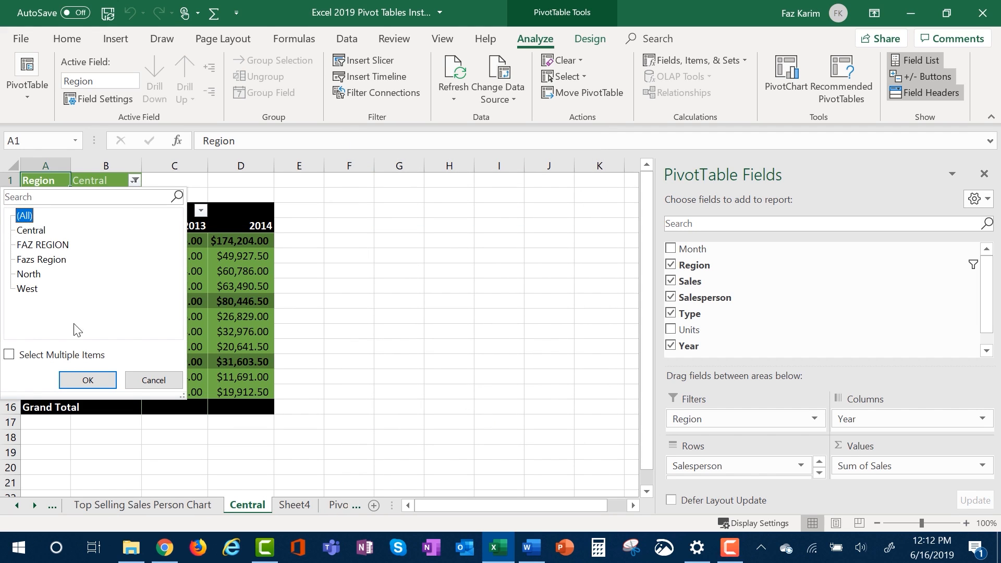
left_click(88, 379)
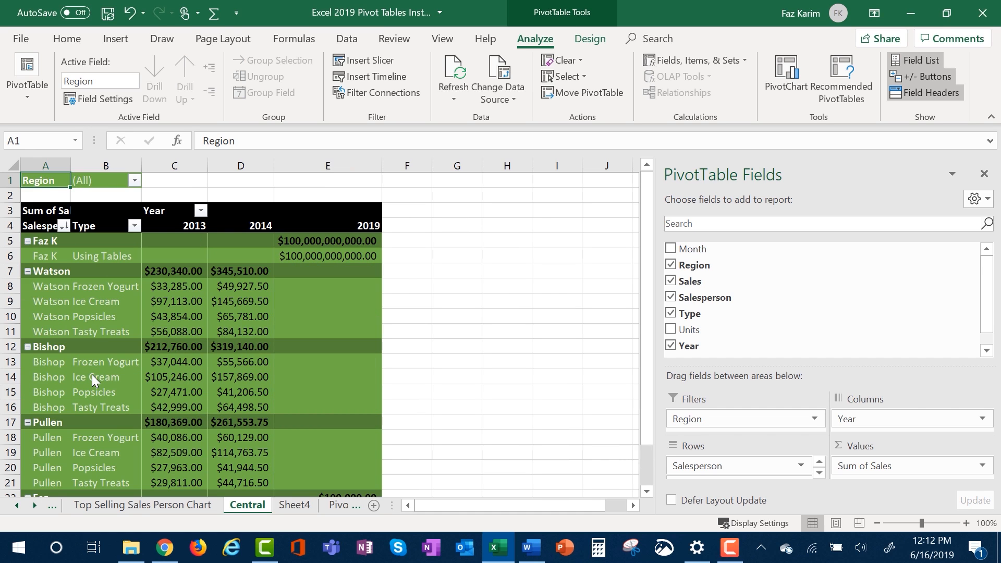
Generate report filter pages for the Region field from the PivotTable on the Central sheet
left_click(292, 505)
left_click(255, 505)
left_click(238, 348)
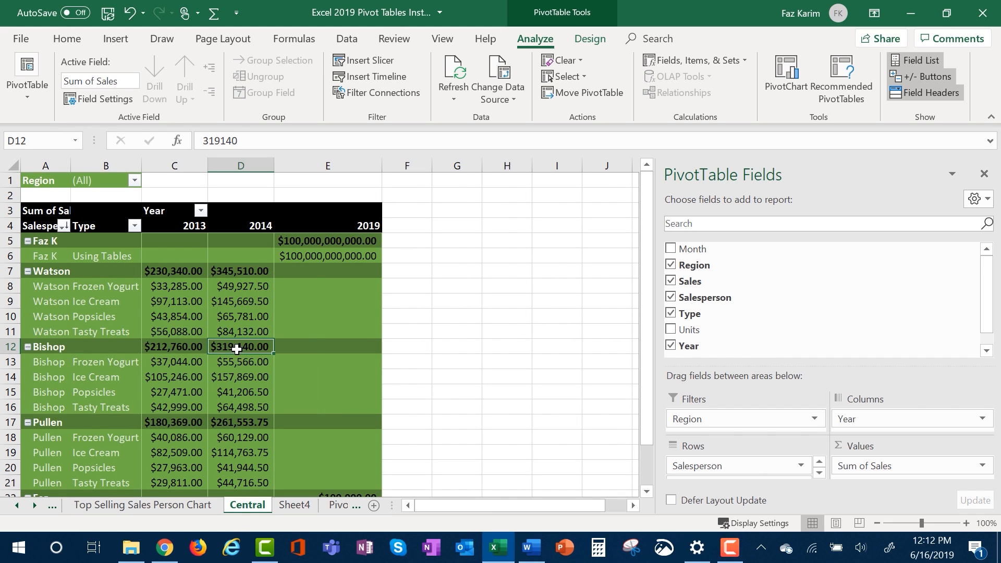
mouse_move(236, 348)
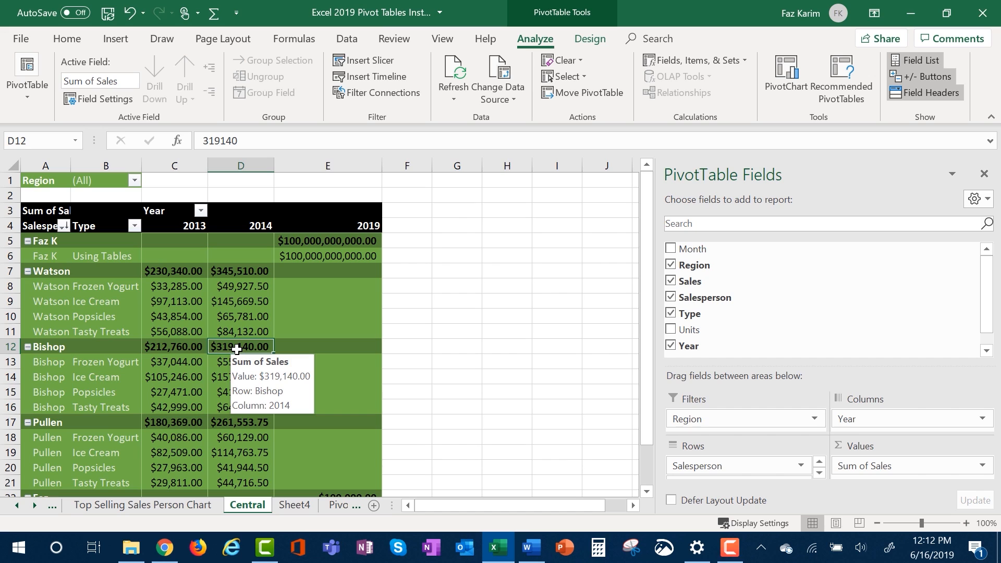
left_click(234, 304)
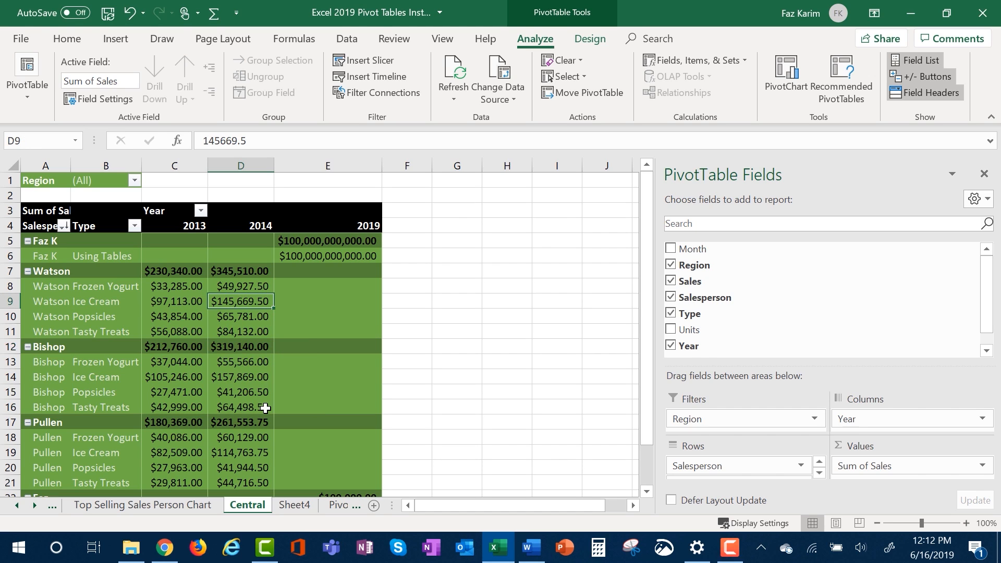
mouse_move(265, 408)
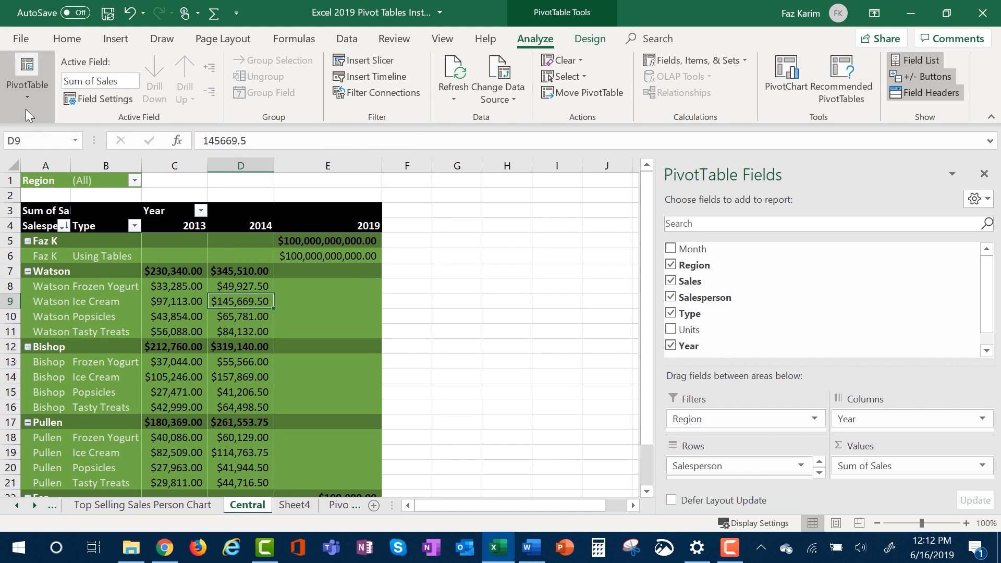
left_click(27, 92)
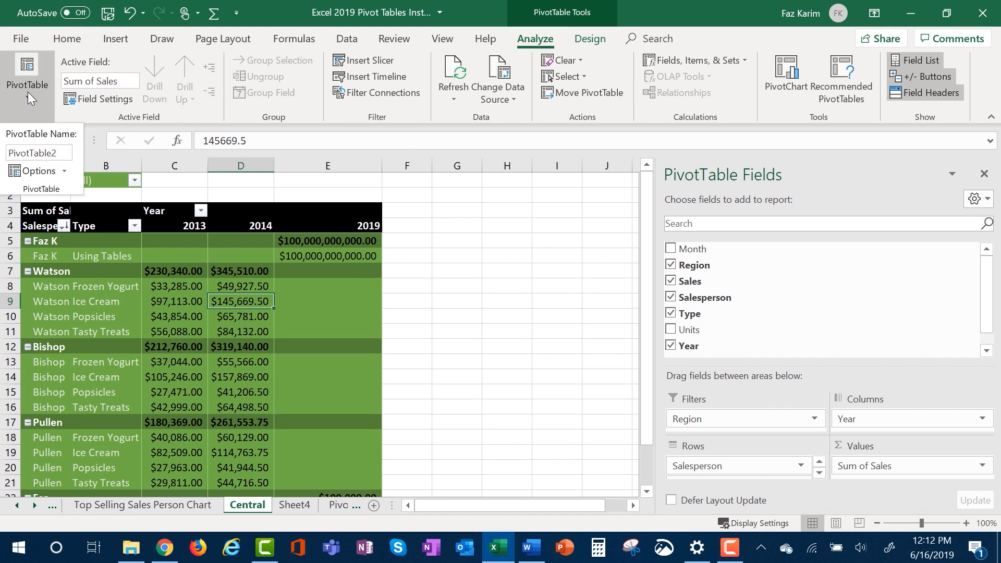
left_click(65, 171)
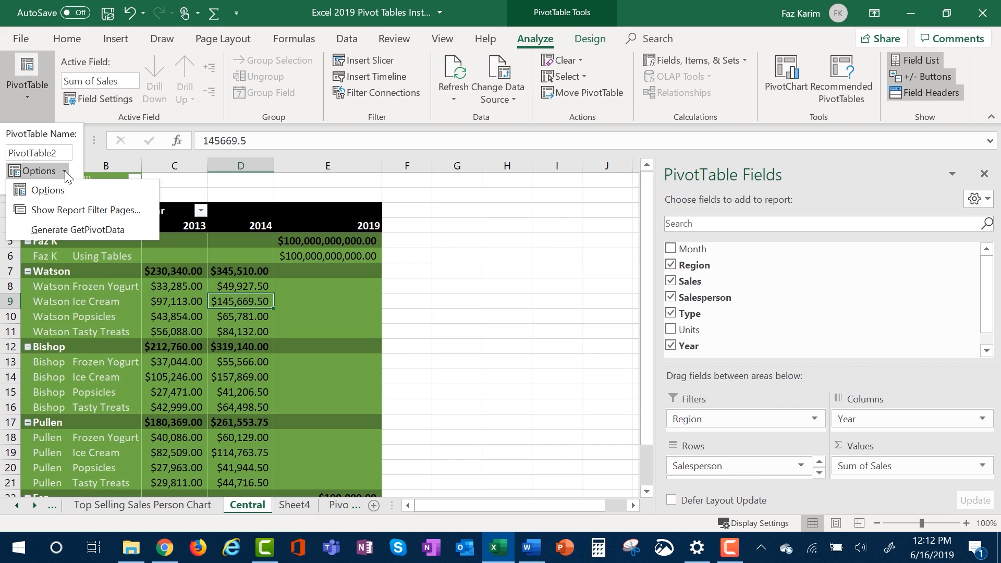
left_click(86, 209)
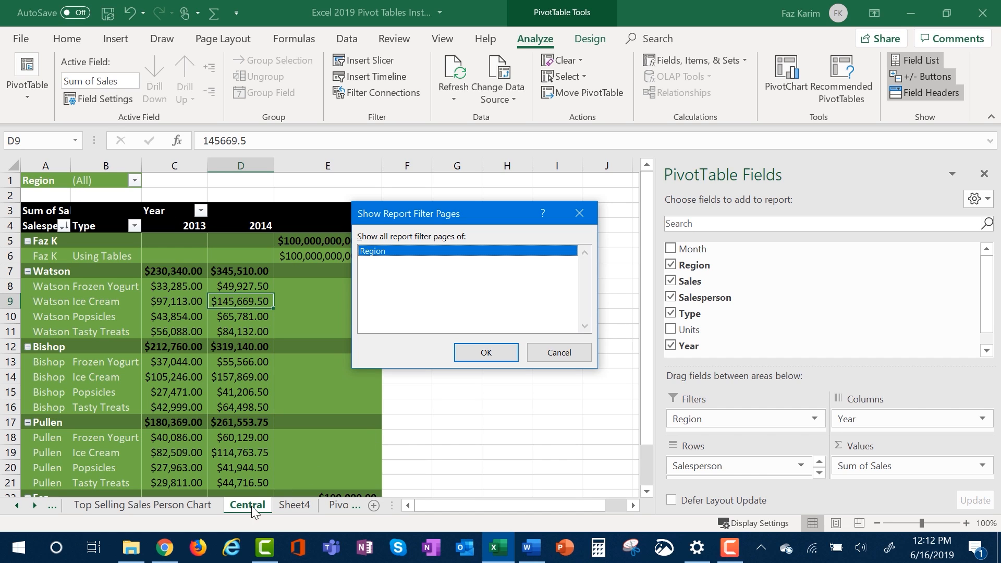
left_click(459, 353)
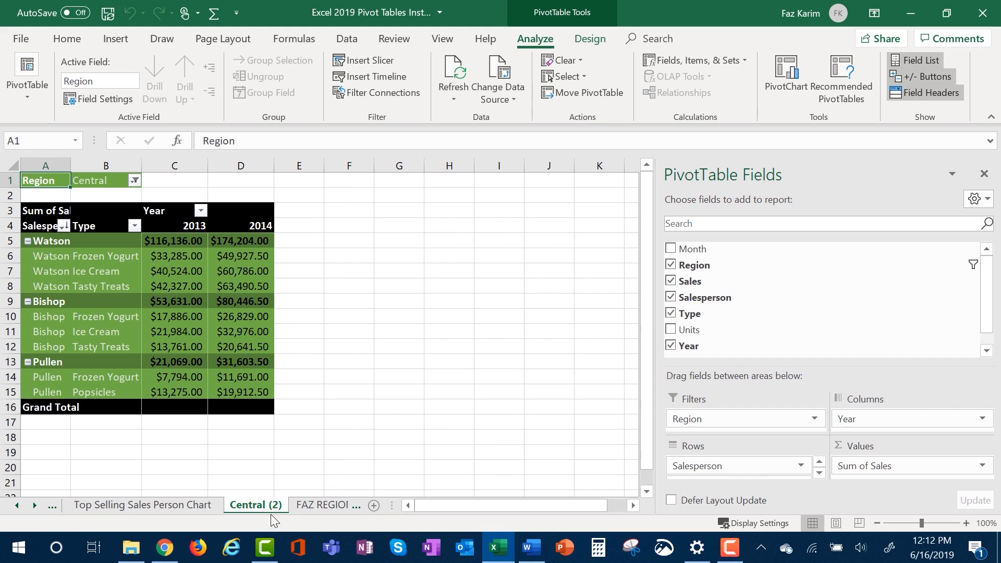
Review the FAZ REGION, Fazs Region, North and Central sheets, and return to the PivotTable on Sheet4
left_click(302, 505)
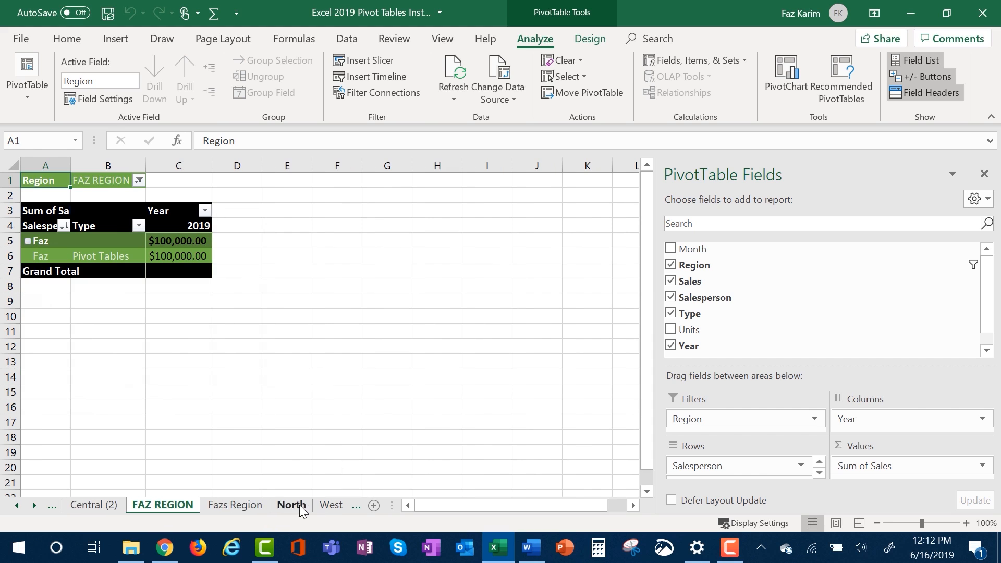
left_click(243, 505)
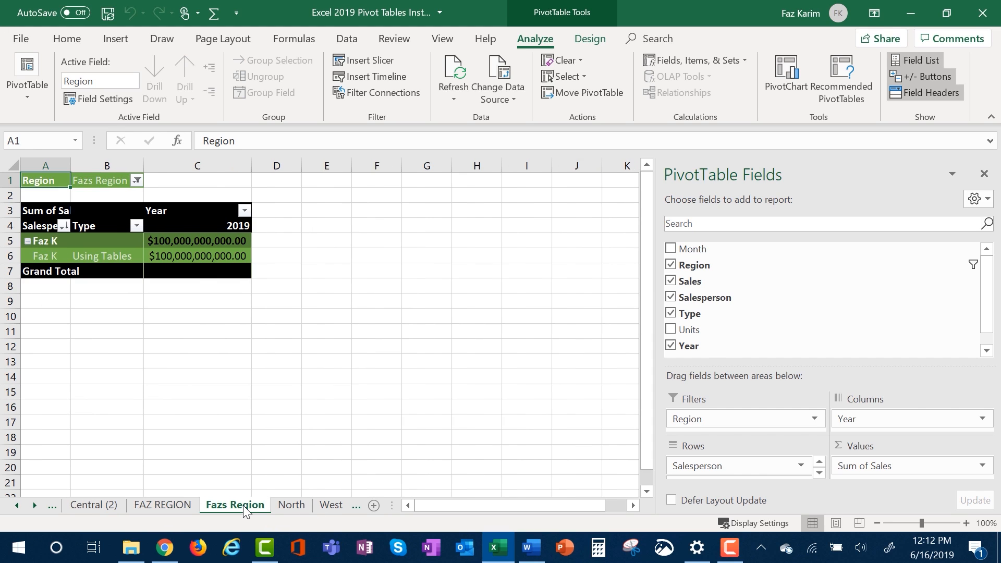
left_click(296, 505)
left_click(317, 504)
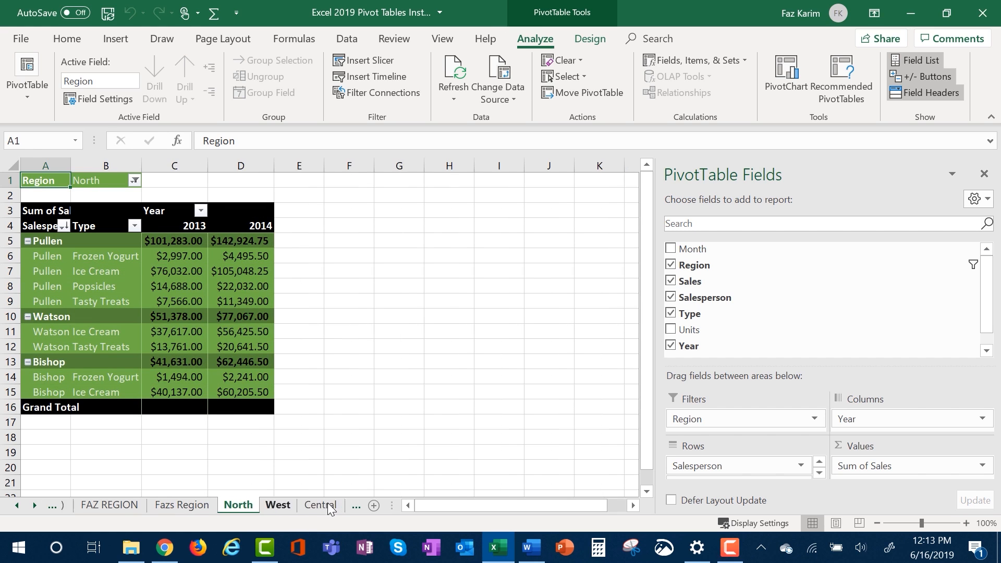
left_click(316, 508)
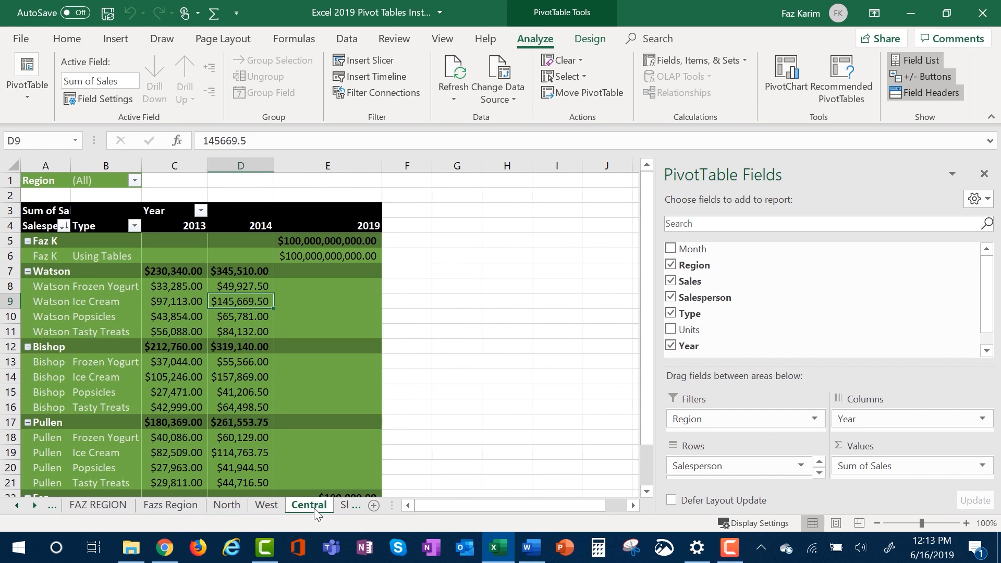
left_click(337, 505)
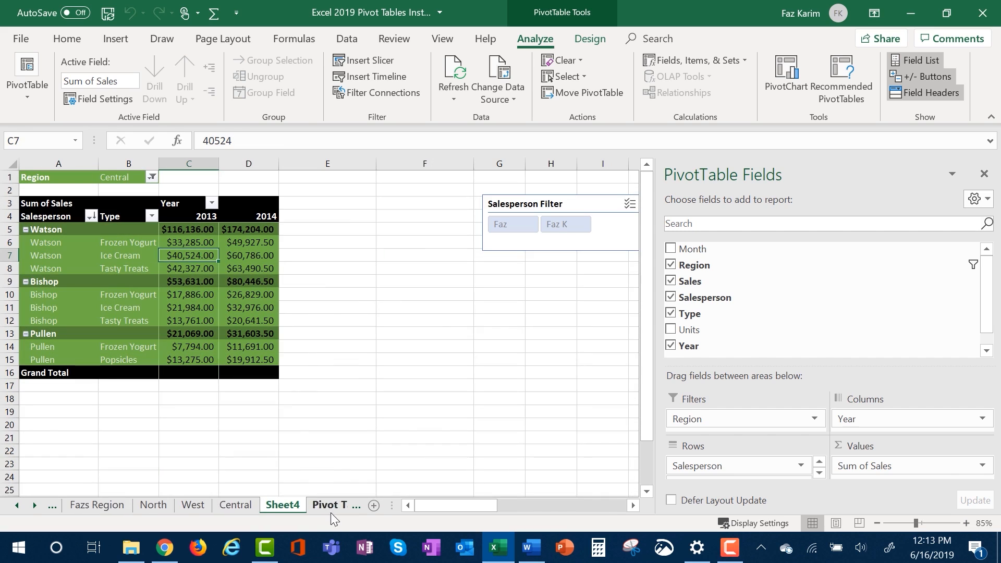
Set the Region filter on Sheet4 to include all regions, and add the Month field as a second report filter
mouse_move(214, 360)
left_click(152, 178)
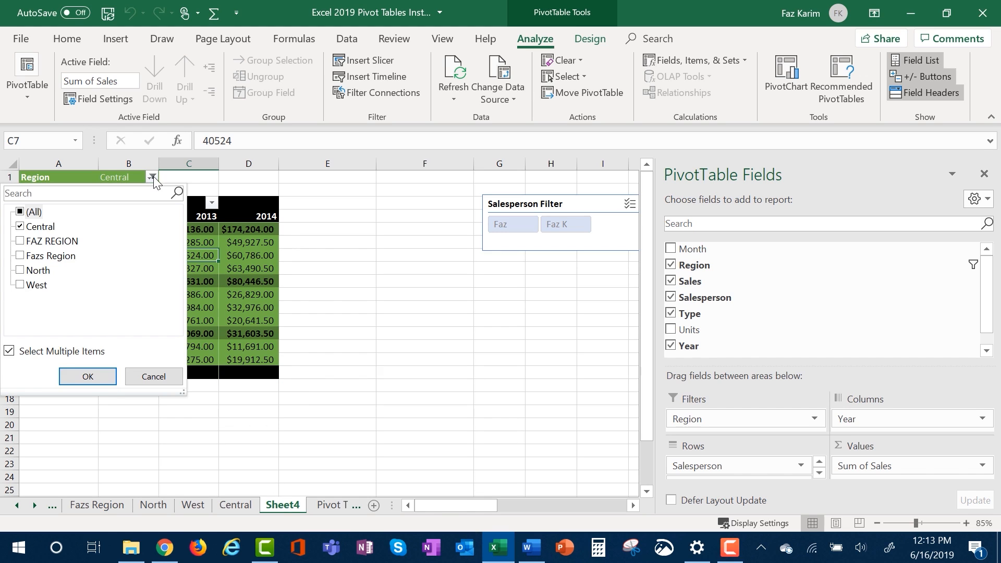
left_click(29, 225)
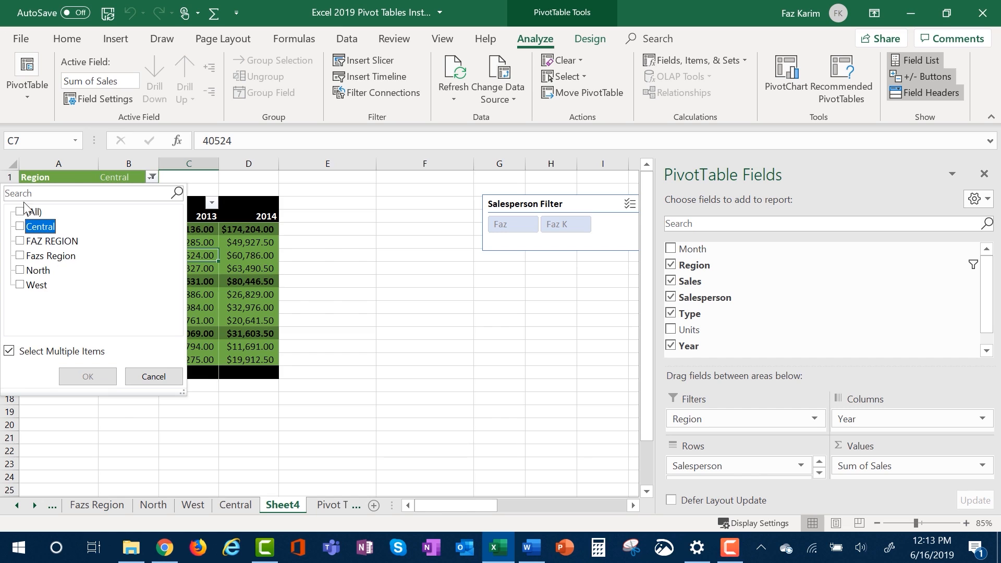
left_click(23, 212)
left_click(90, 376)
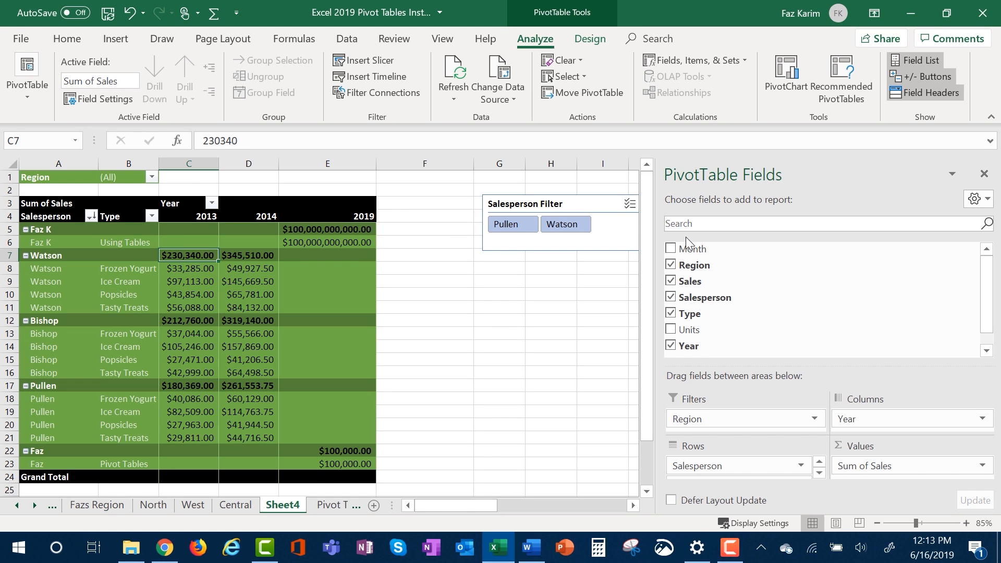
left_click_drag(686, 245, 693, 428)
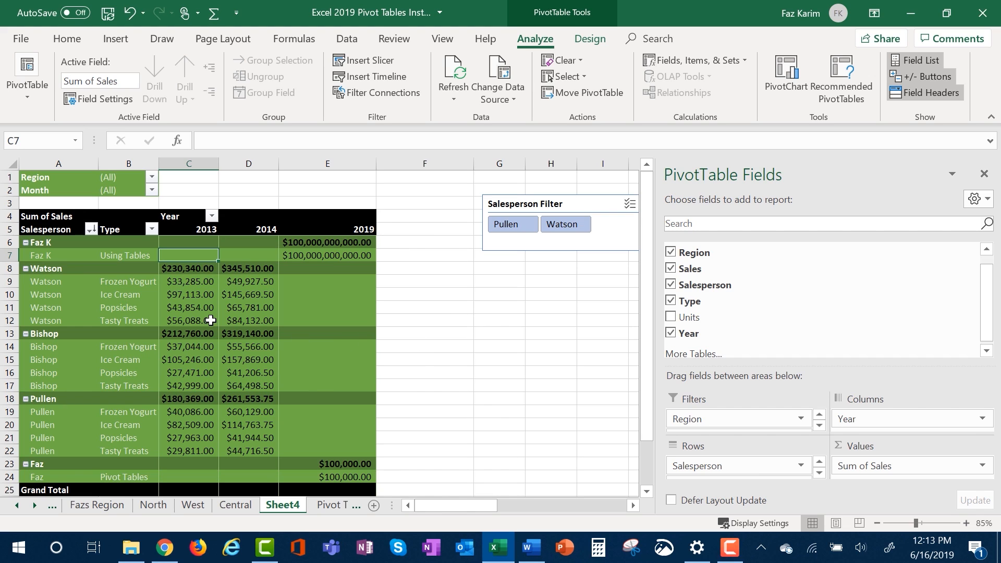
Generate report filter pages for the Month field from the PivotTable on Sheet4
mouse_move(210, 320)
left_click(28, 95)
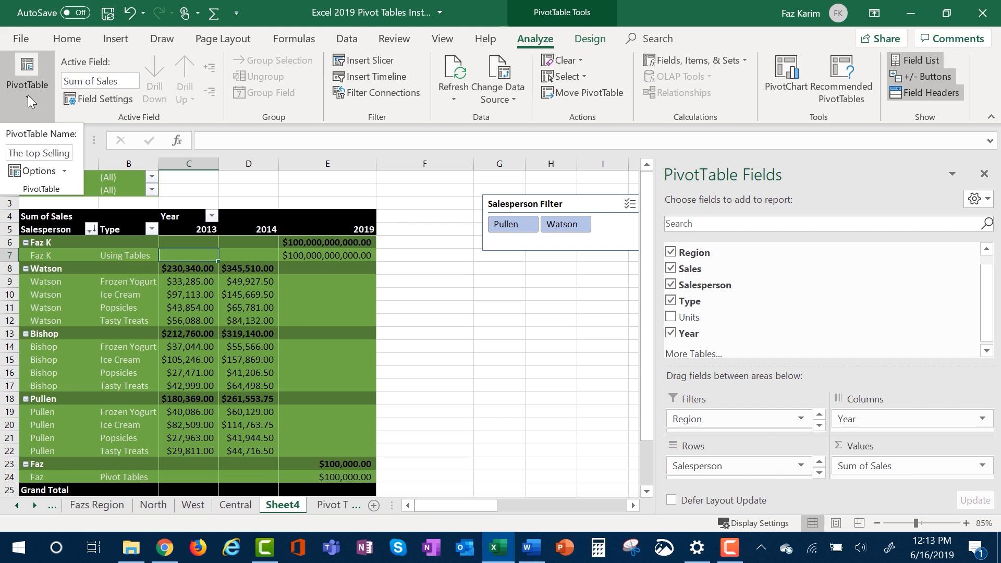
left_click(65, 170)
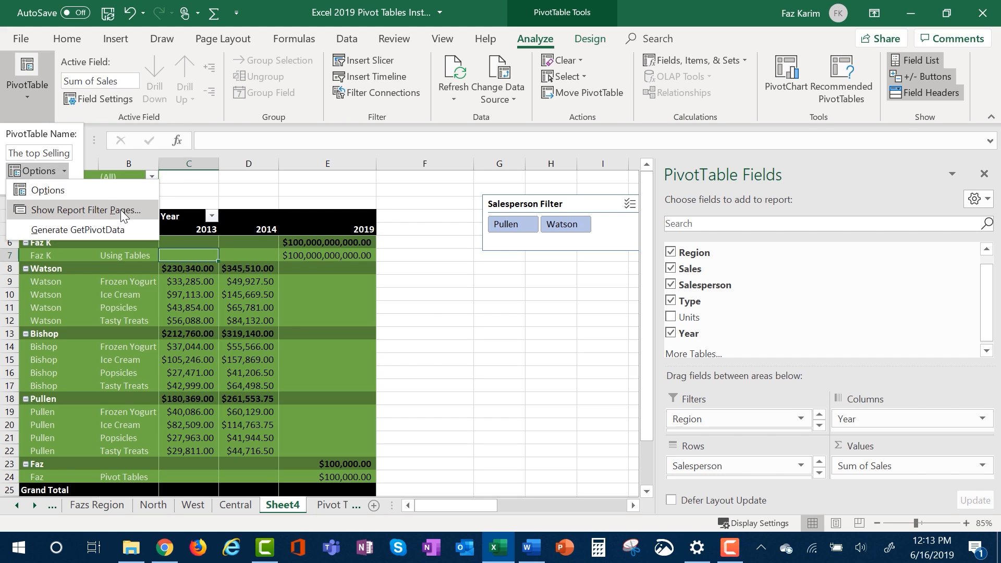
left_click(120, 209)
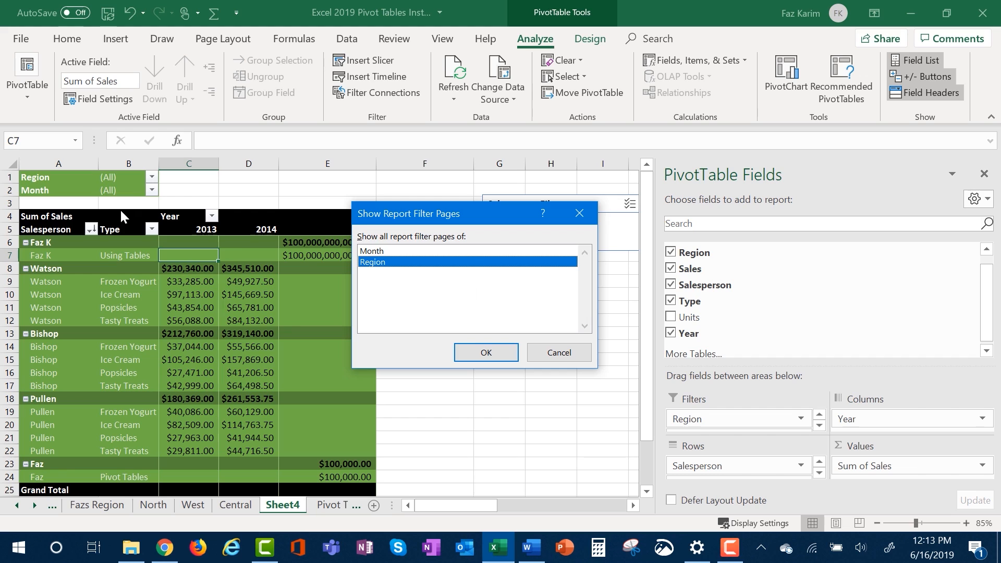
left_click(375, 251)
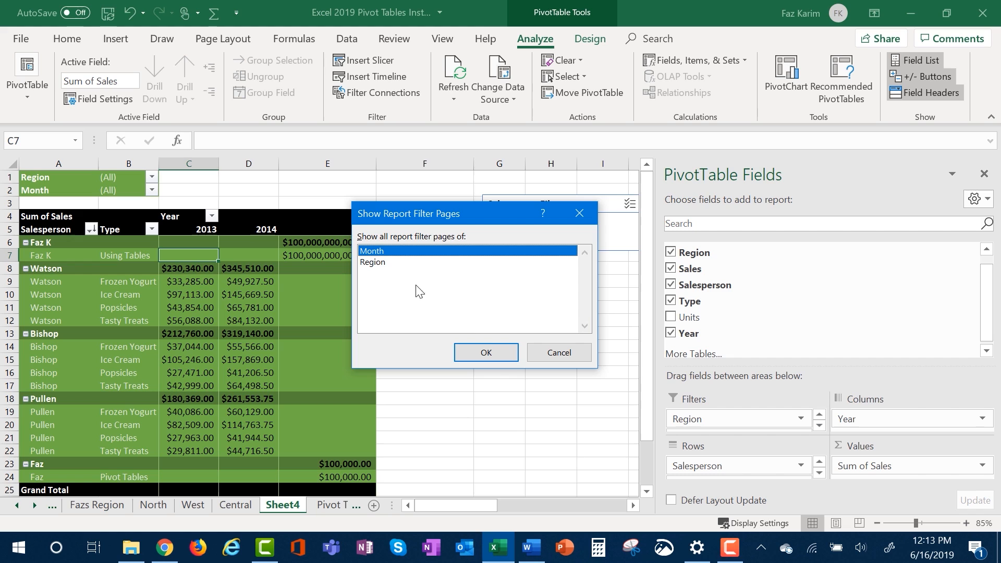
left_click(494, 351)
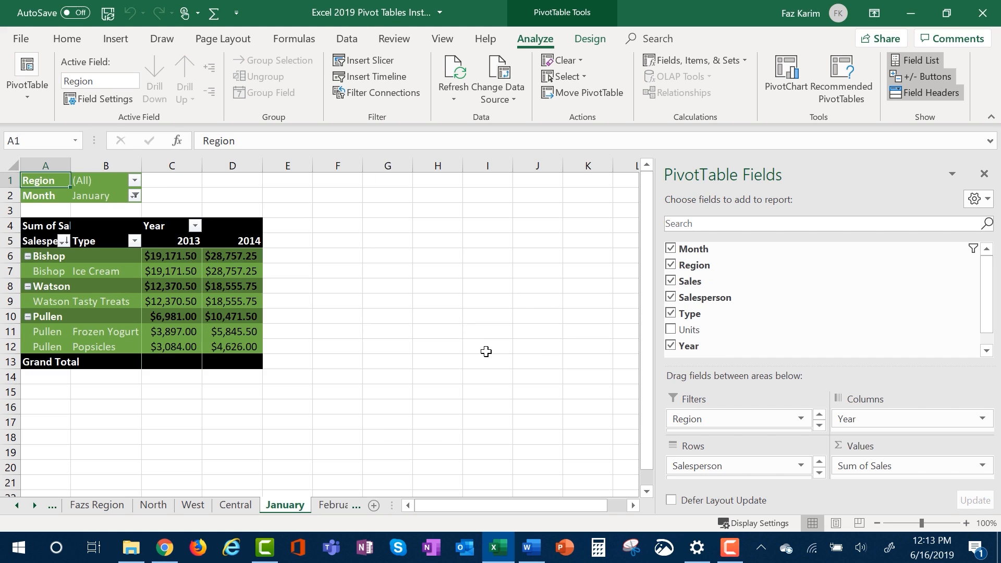
Widen the sheet tab area and review the full list of worksheets in the workbook, including the month sheets
left_click_drag(395, 502, 633, 503)
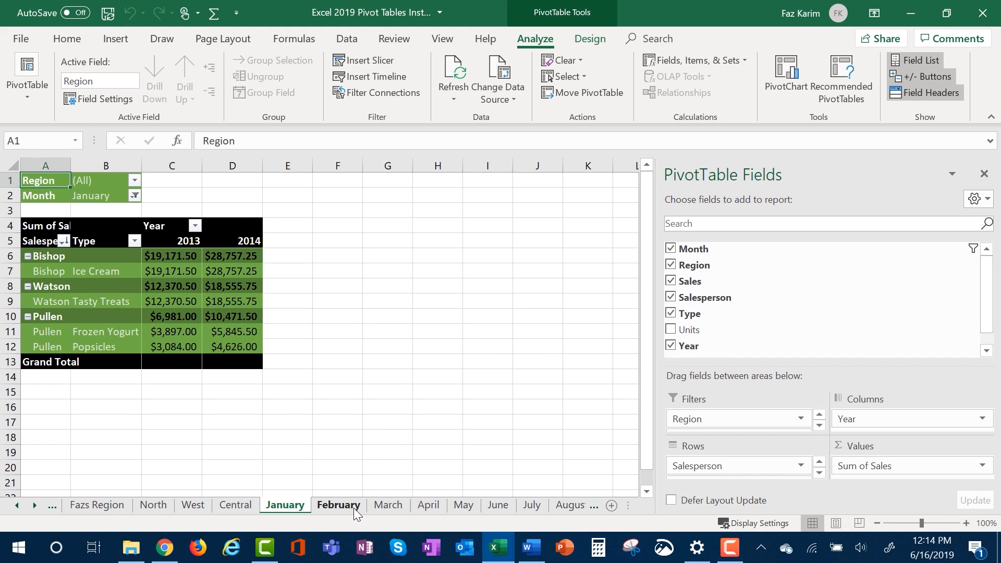
right_click(28, 505)
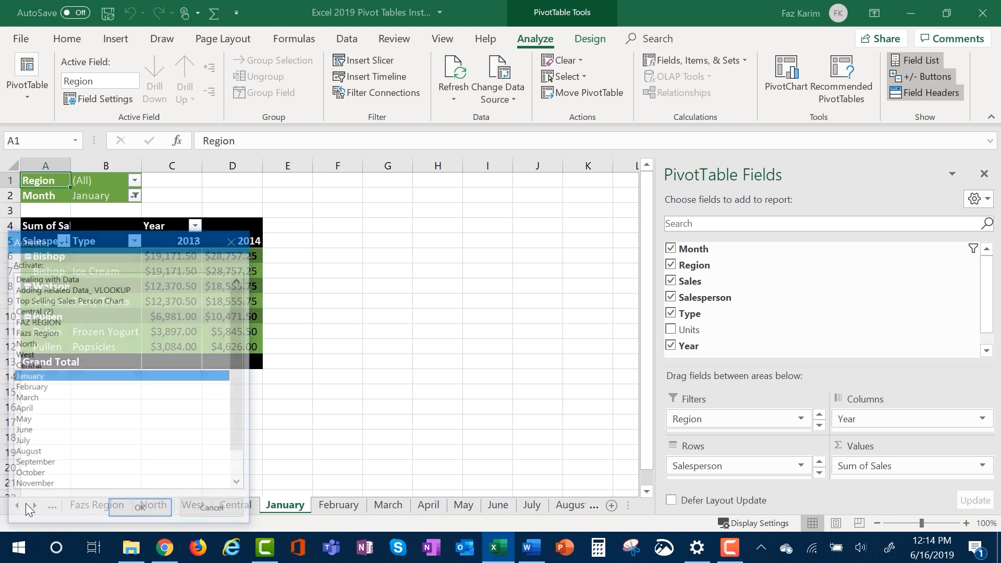
left_click_drag(233, 358, 232, 393)
left_click_drag(54, 467, 23, 315)
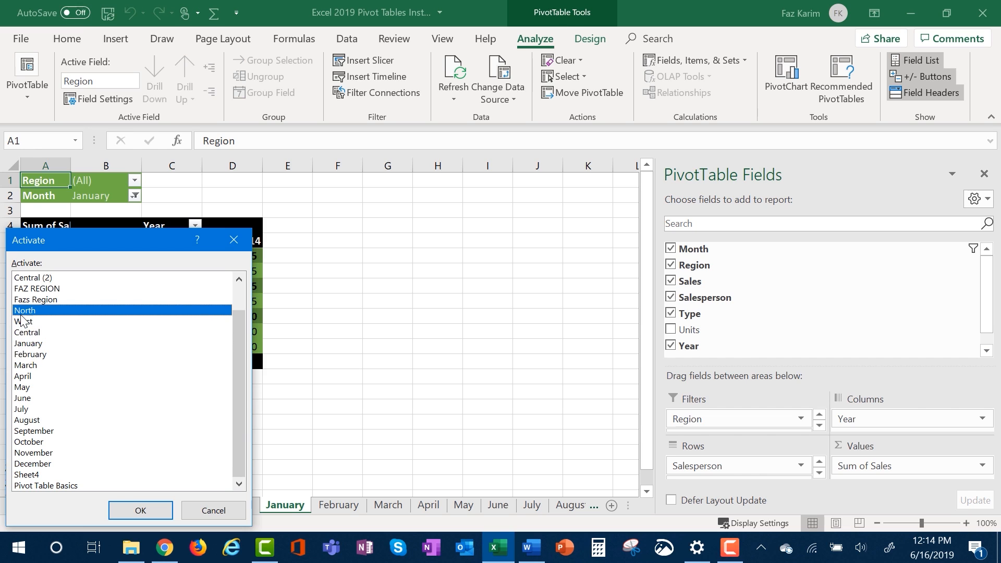
left_click(233, 240)
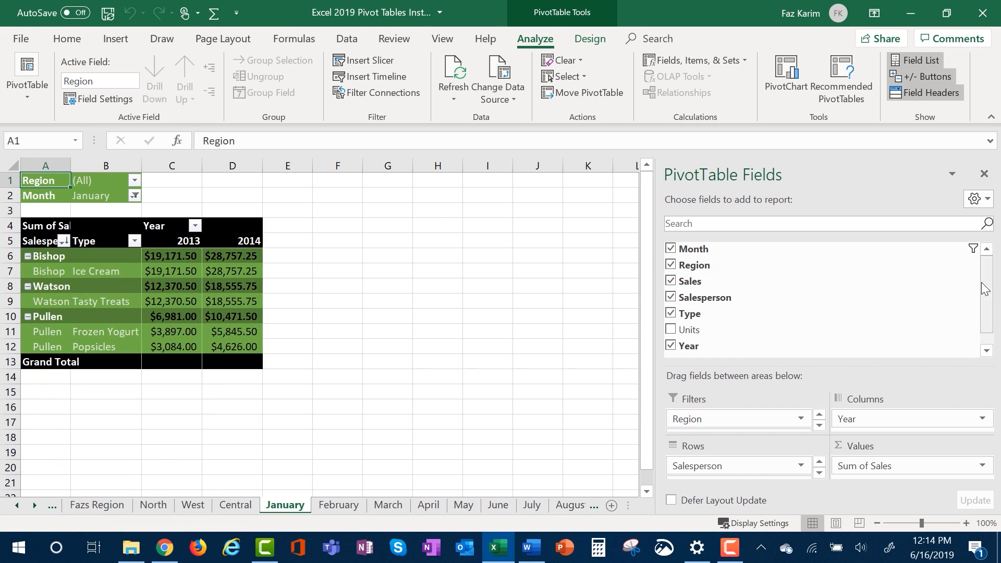
Move the Year field to the report filters of the January sheet's PivotTable and generate report filter pages for Year
left_click_drag(719, 346, 732, 417)
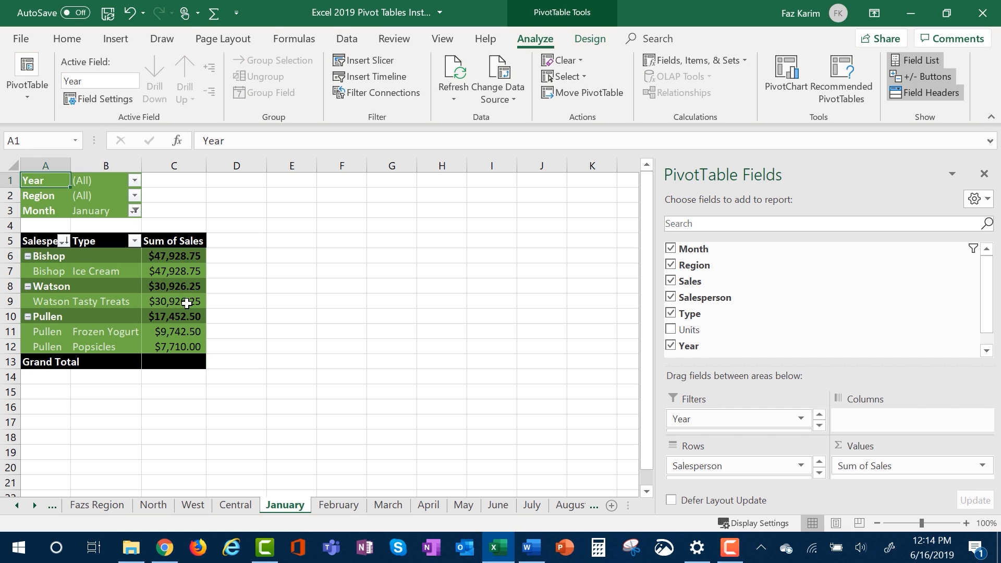
mouse_move(187, 303)
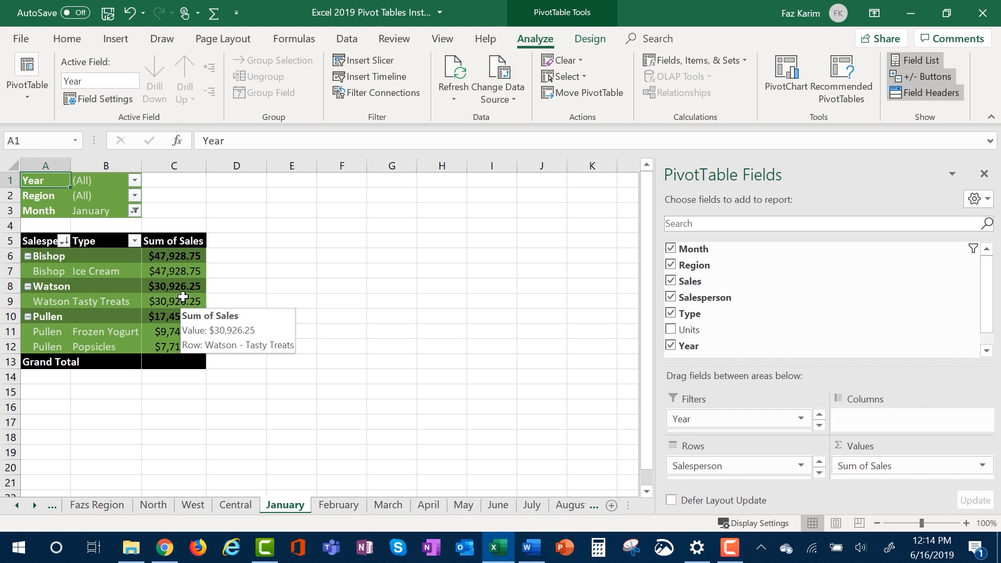
left_click(181, 290)
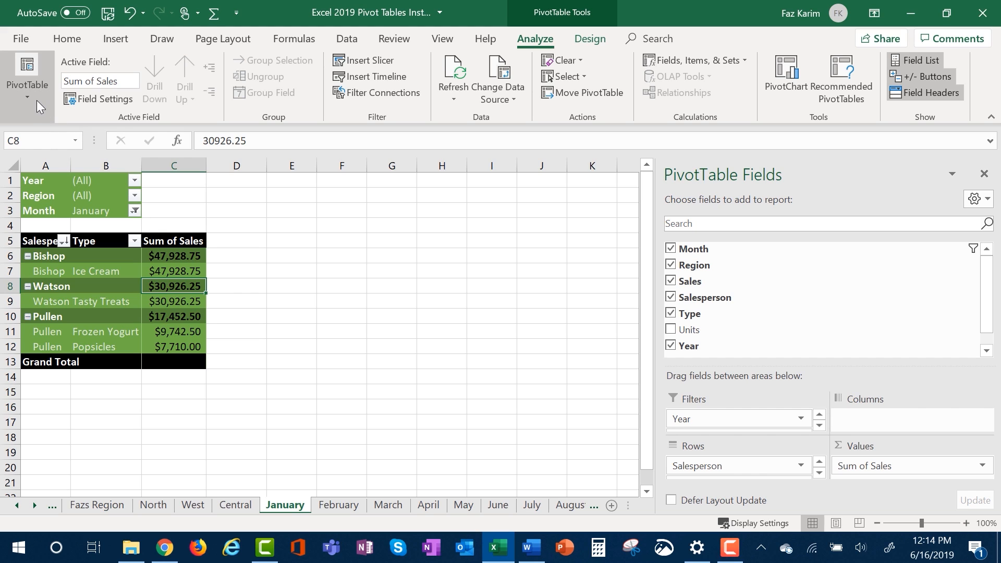
left_click(24, 91)
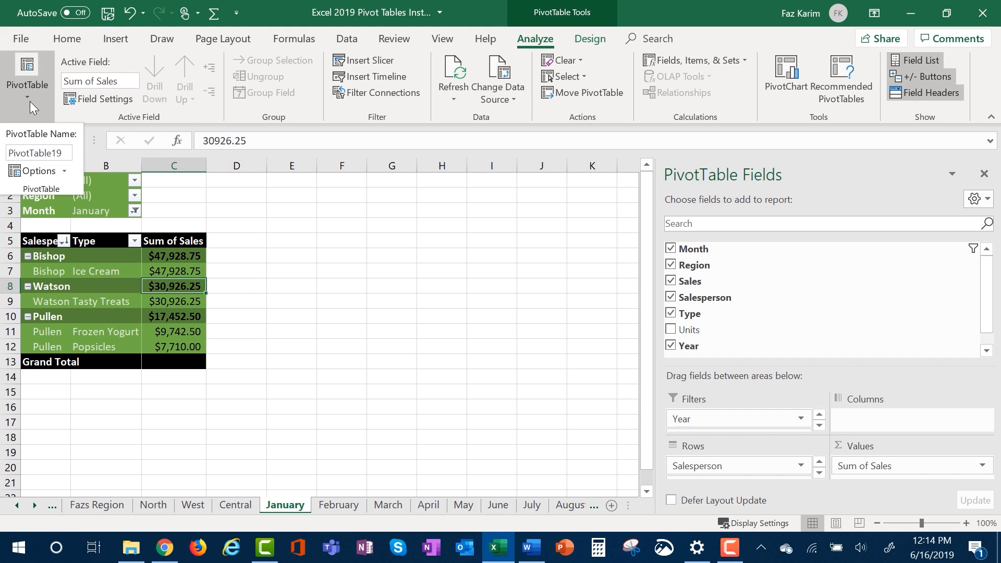
left_click(64, 171)
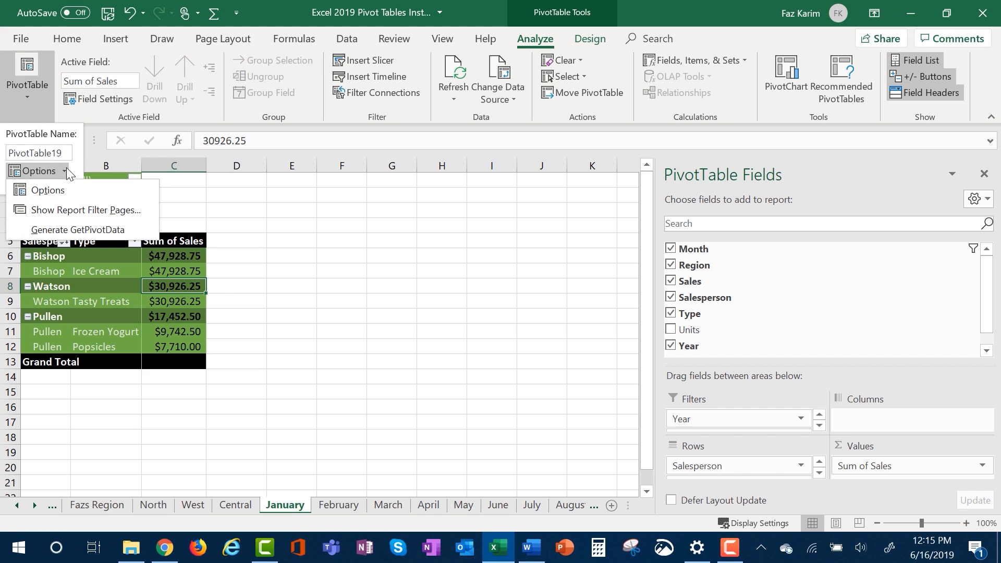
left_click(89, 209)
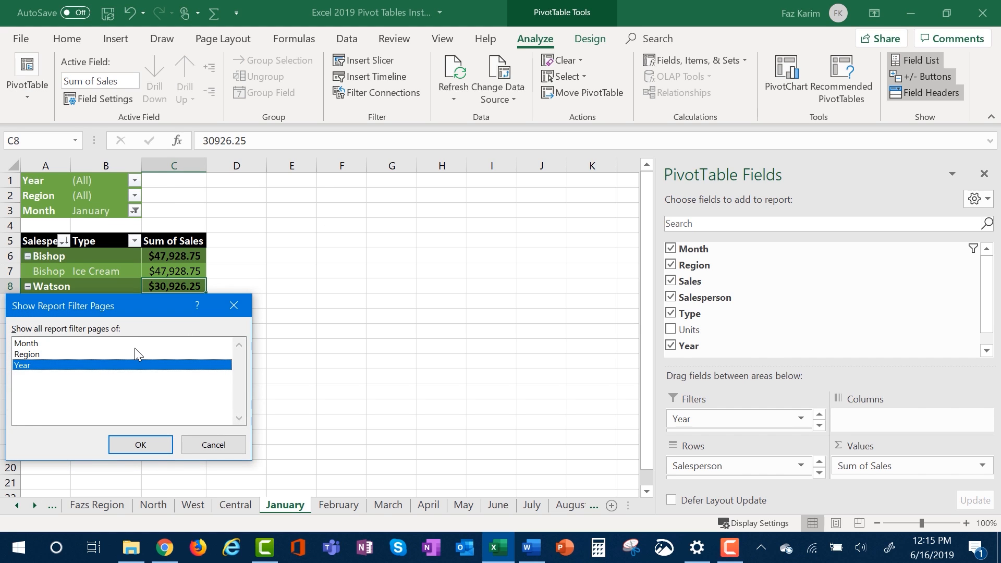
left_click(140, 444)
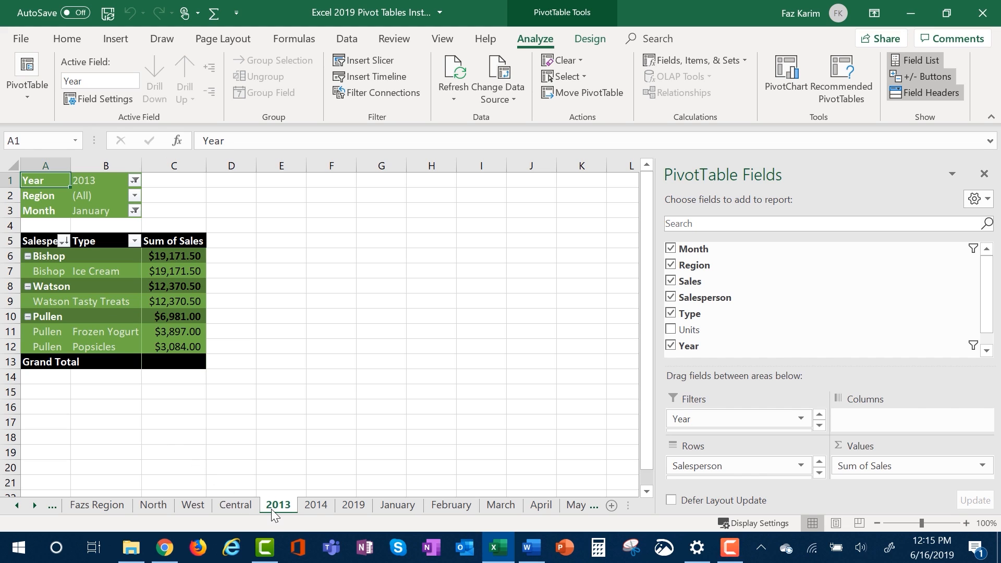
Review the PivotTables on the 2013, 2014 and 2019 sheets
left_click(316, 505)
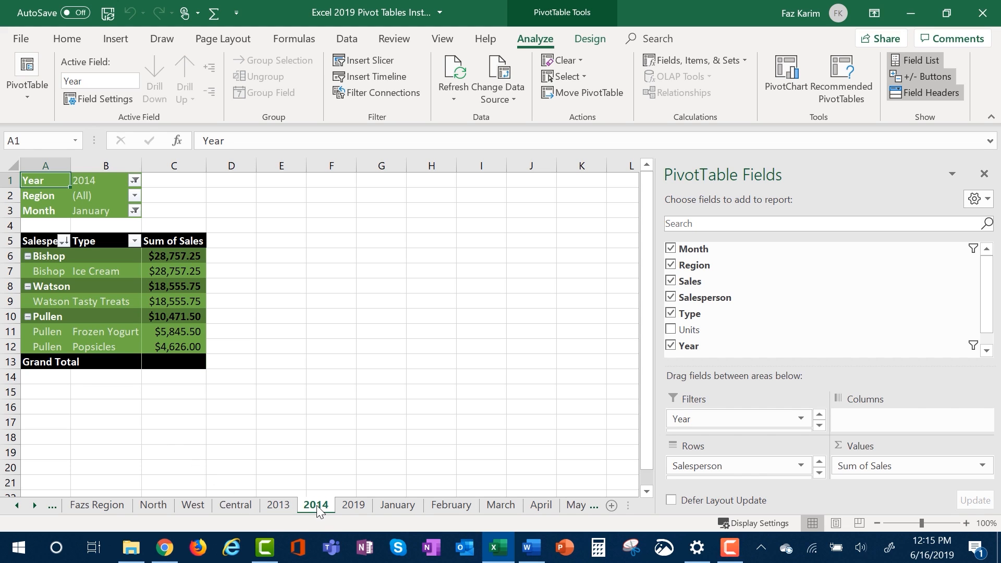
left_click(340, 505)
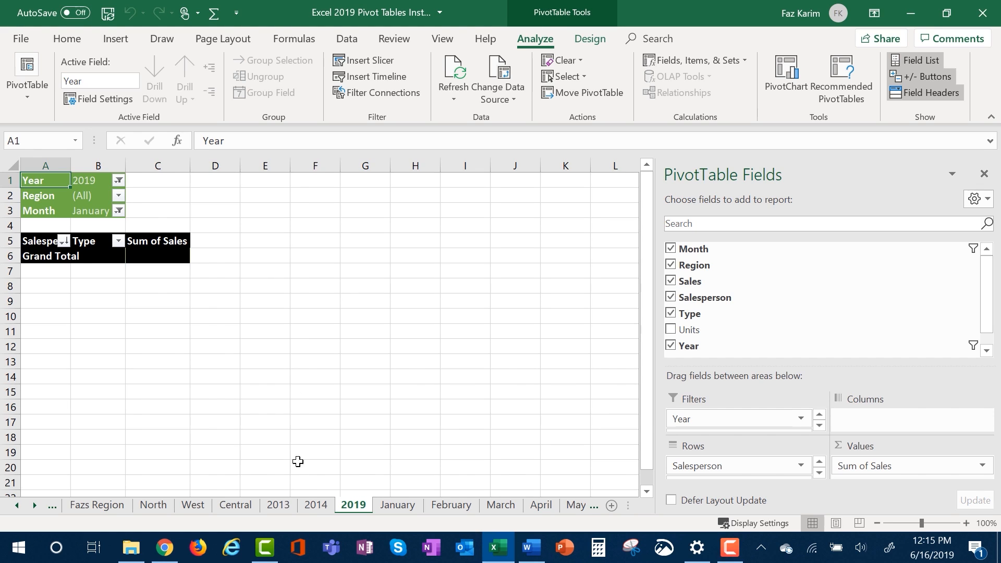
left_click(303, 505)
left_click(289, 509)
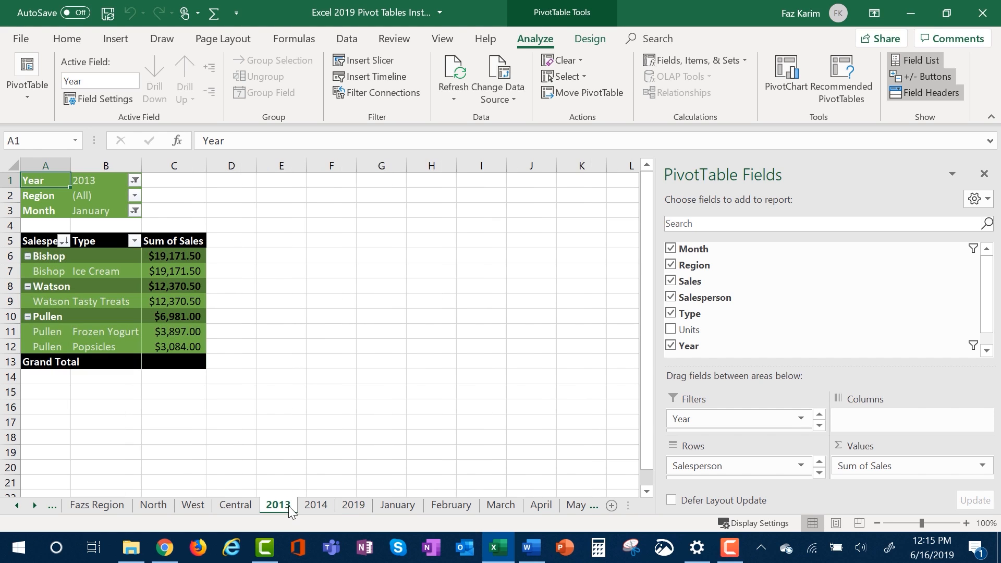
left_click(313, 506)
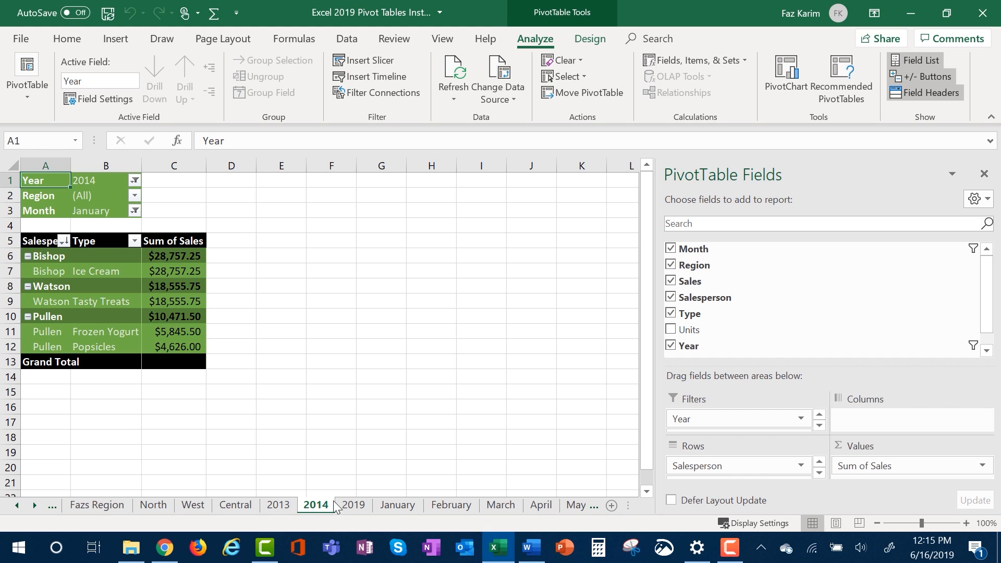
left_click(353, 506)
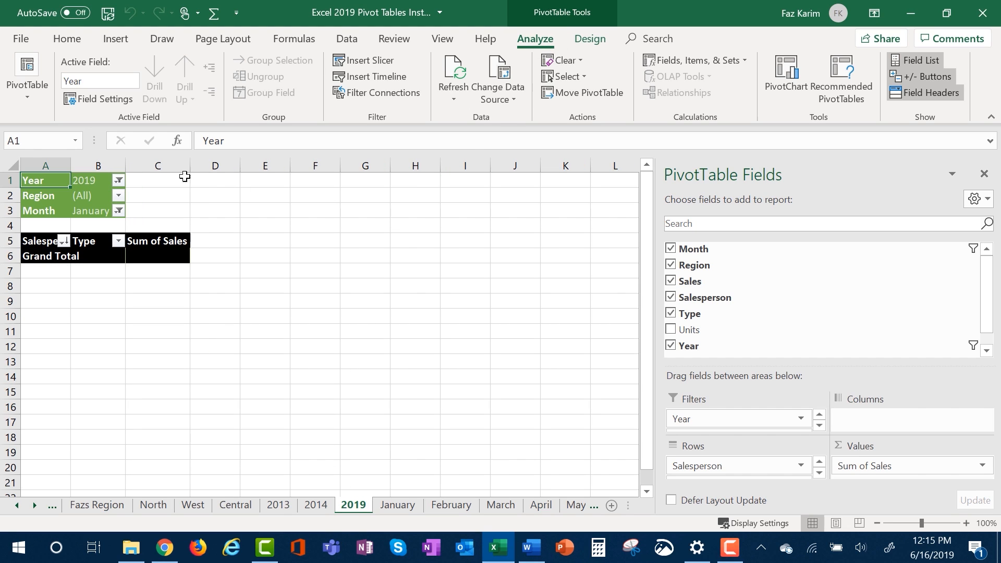
left_click(26, 98)
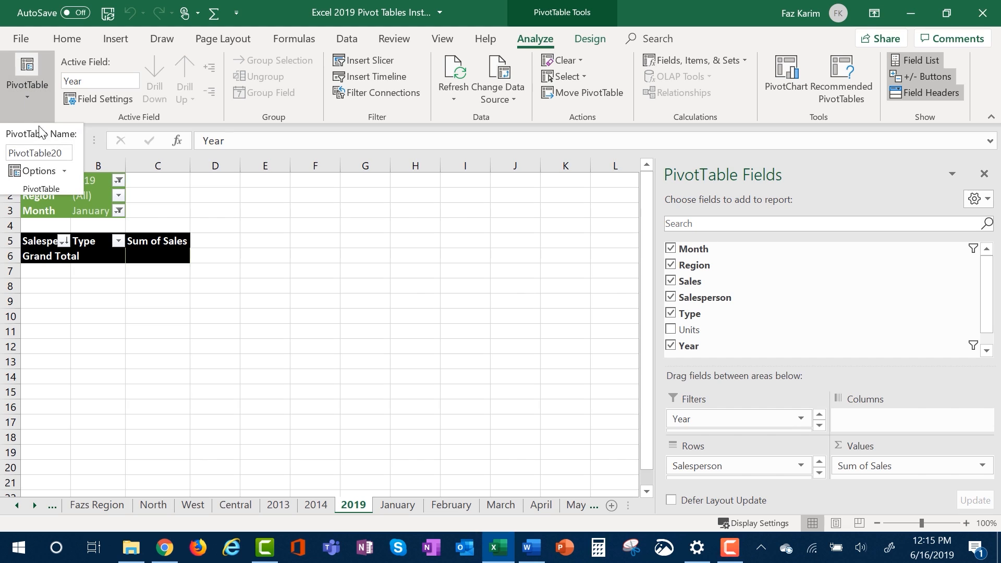
left_click(61, 171)
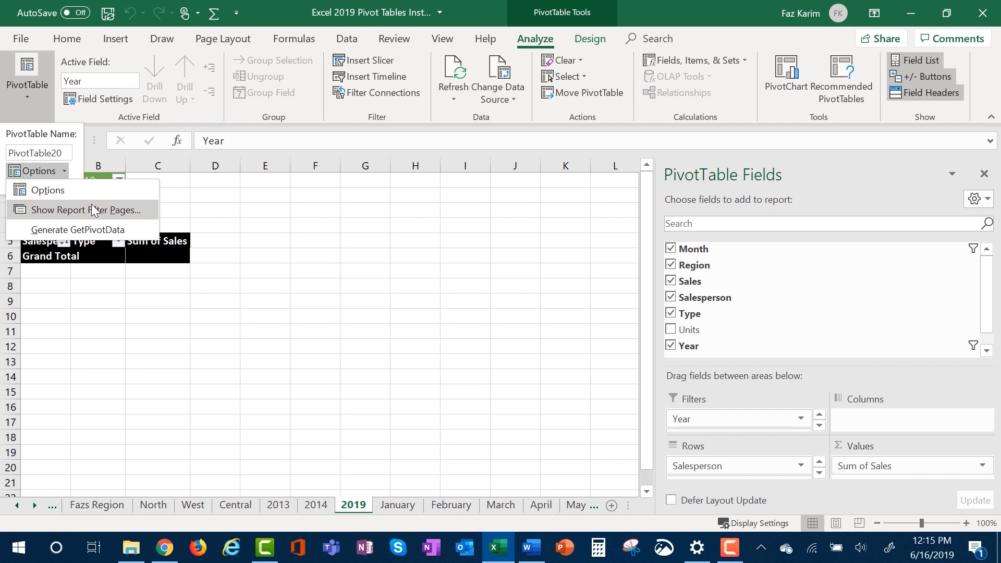
left_click(246, 287)
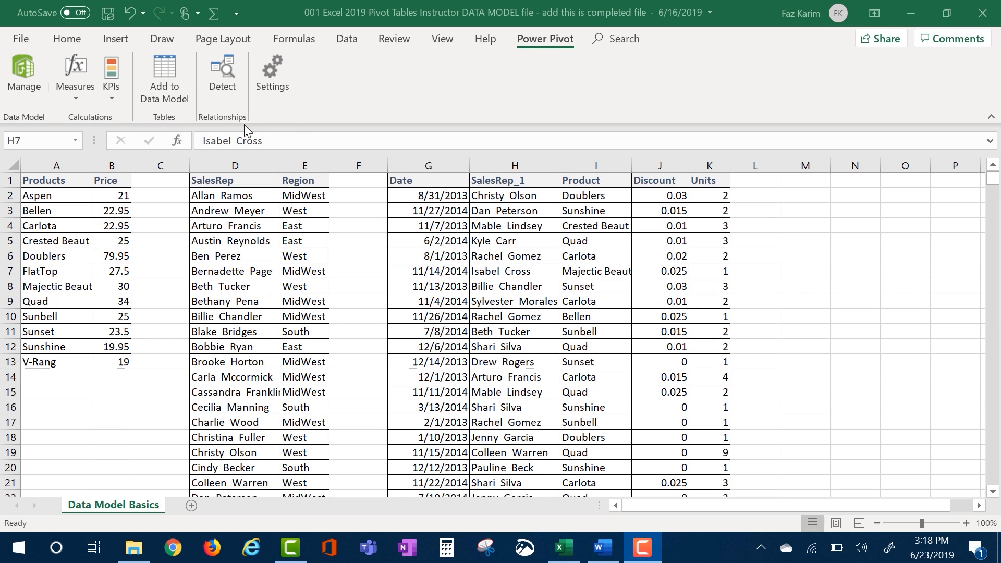
Open the COM Add-ins manager from the Excel options and confirm Microsoft Power Pivot for Excel as an active add-in
left_click(23, 39)
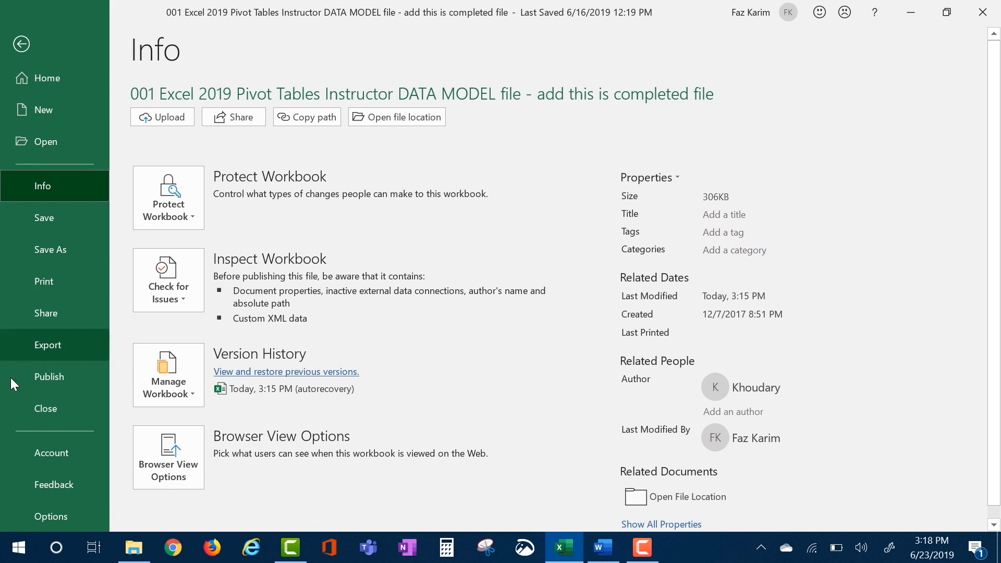
left_click(49, 518)
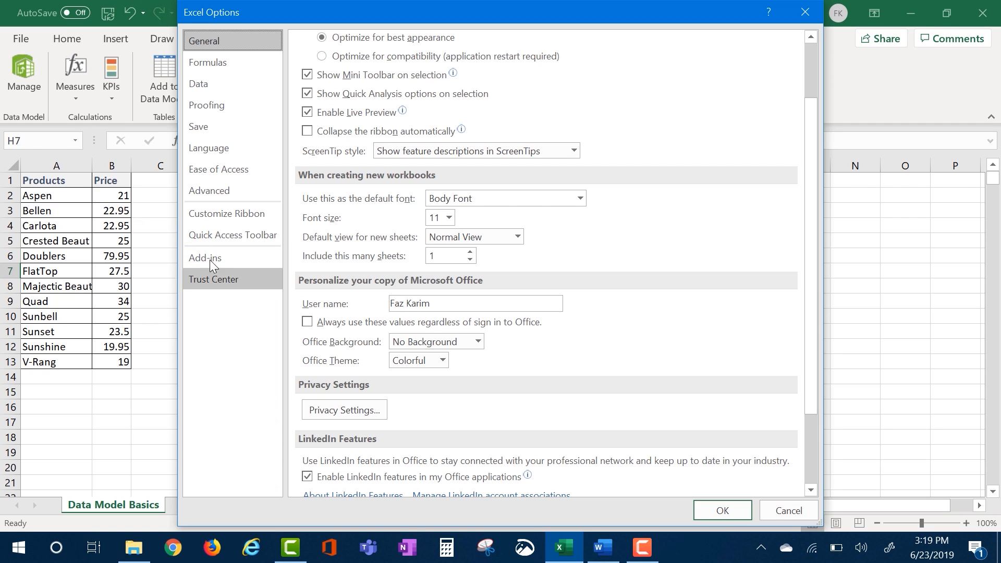
left_click(252, 258)
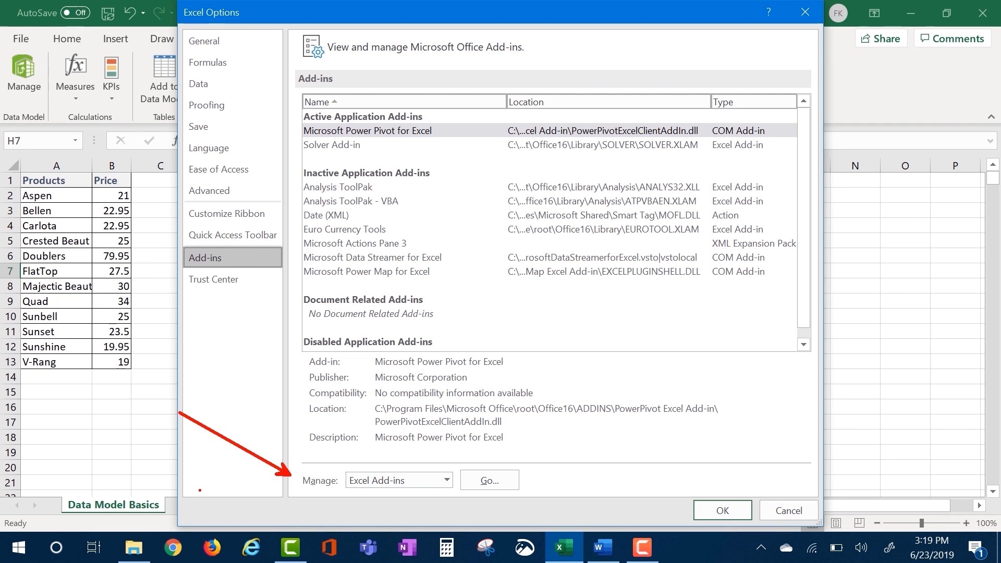
left_click(448, 480)
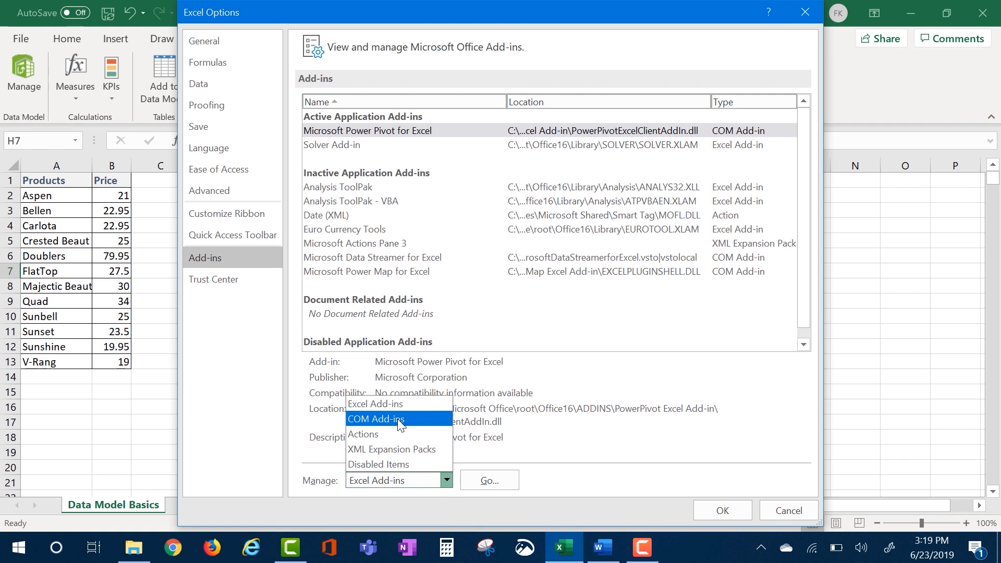
left_click(413, 422)
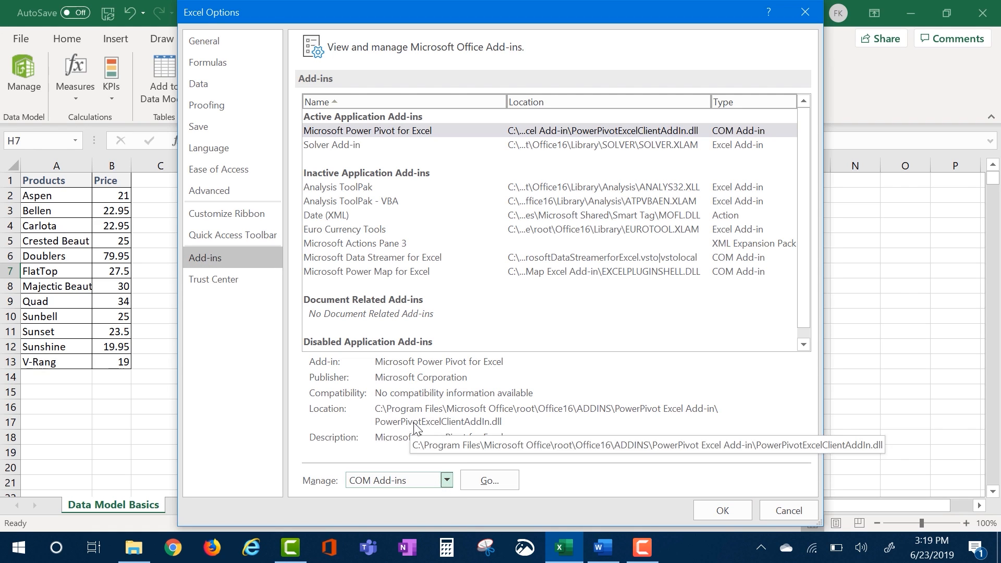
left_click(490, 480)
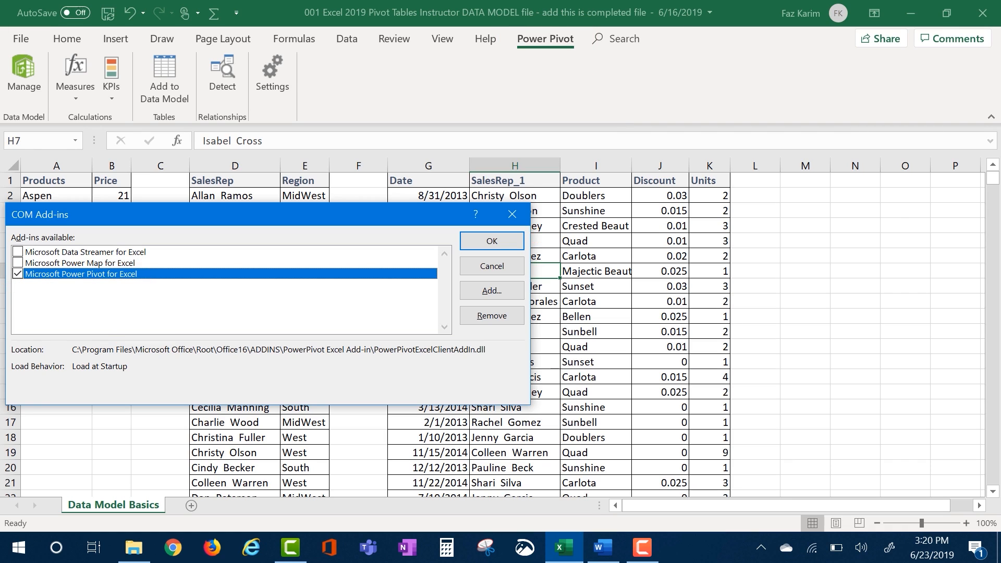
left_click(501, 237)
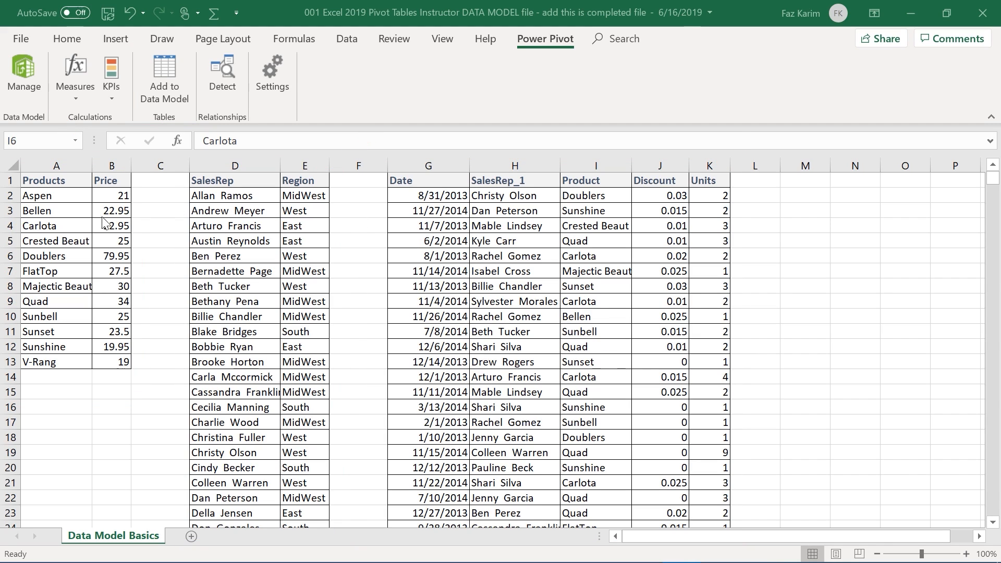
Select cell A4 in the Products and Price list on the Data Model Basics sheet
left_click(73, 225)
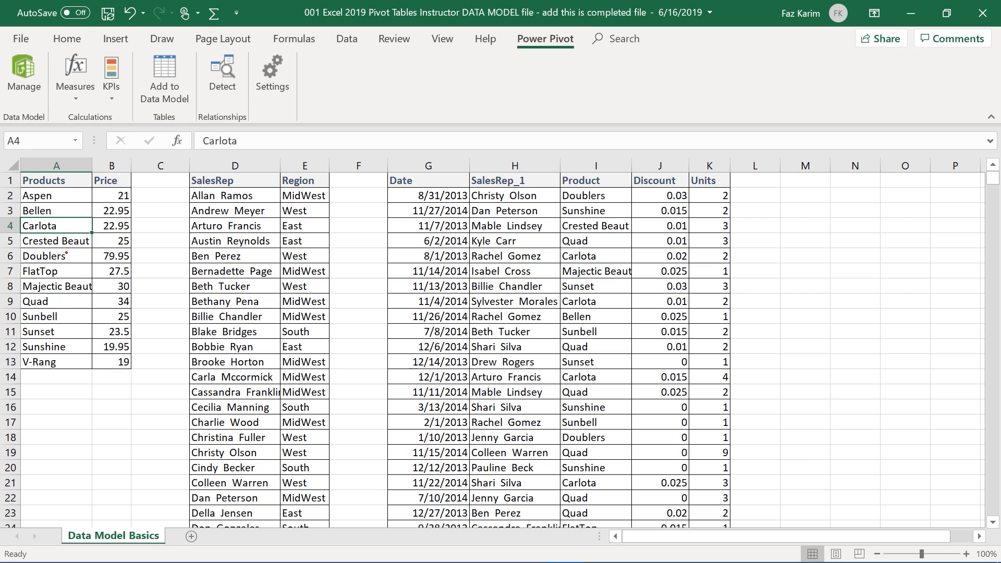
type("CTRL + T ")
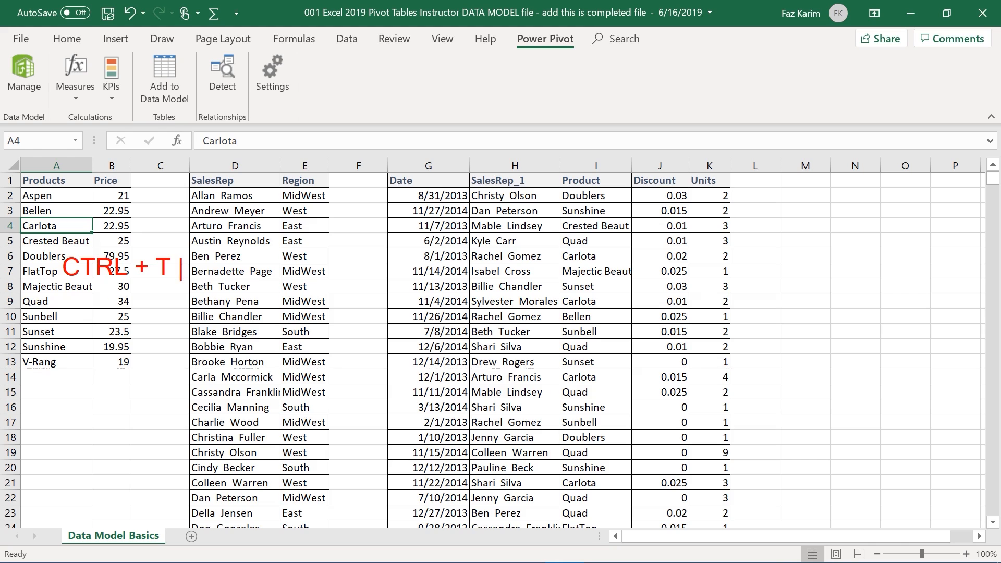
type("= create ")
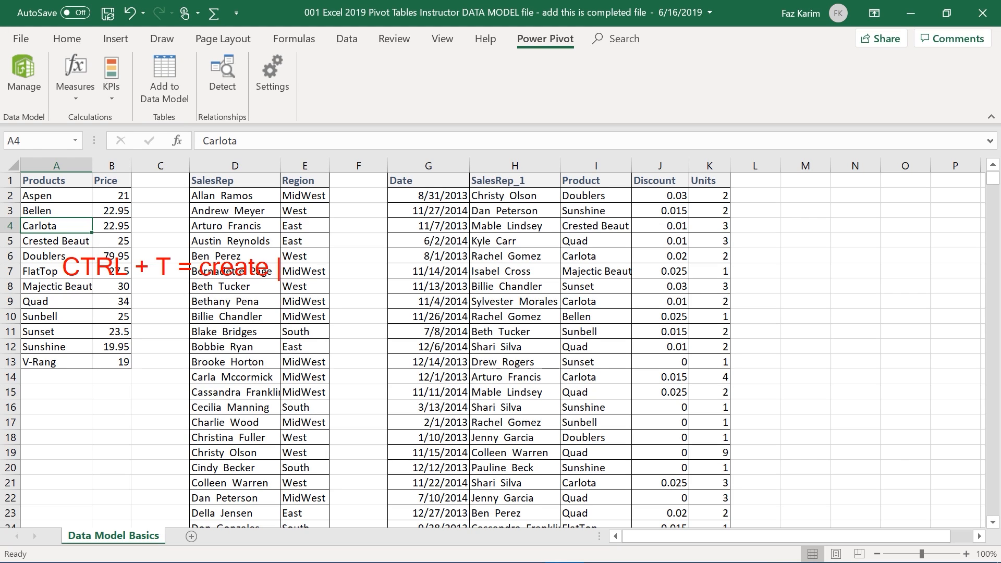
type("table")
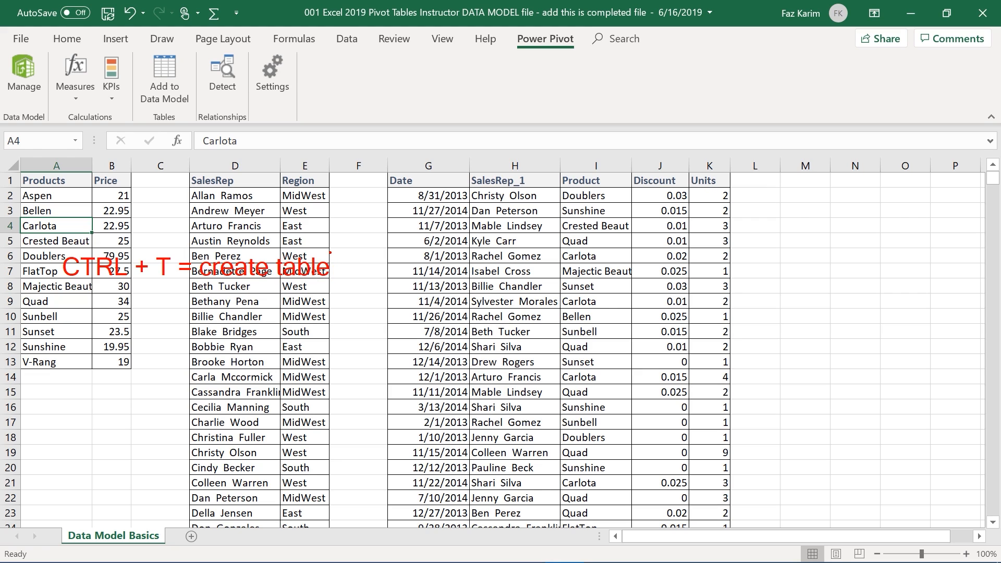
key("Escape")
key("ctrl+t")
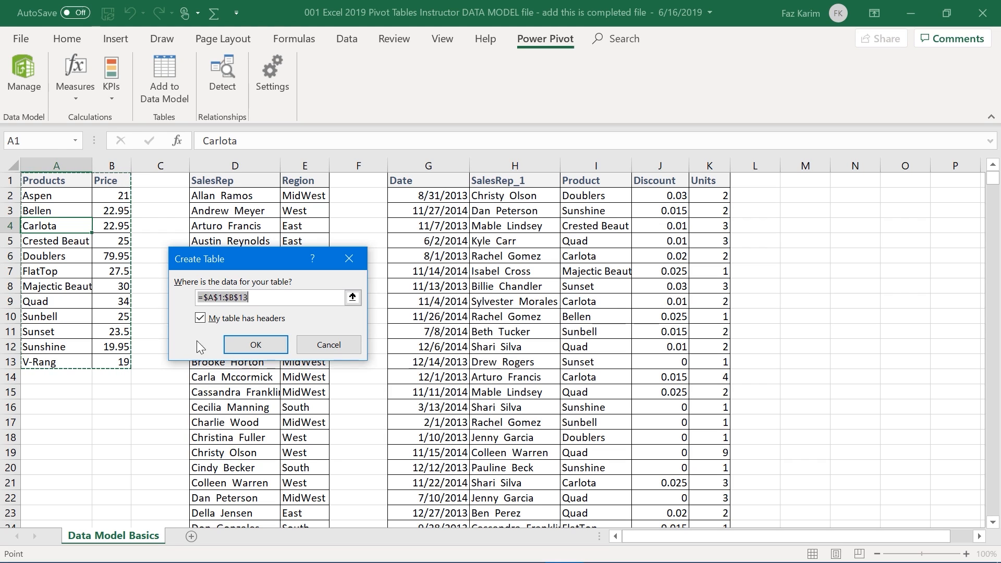
left_click(329, 348)
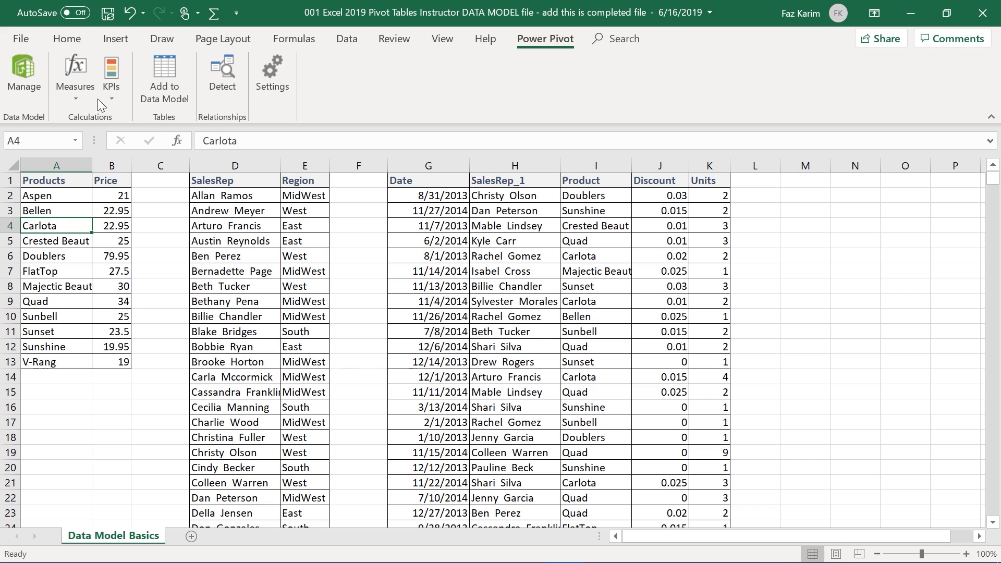
Convert the Products and Price list in A1:B13 into a table with headers
left_click(125, 42)
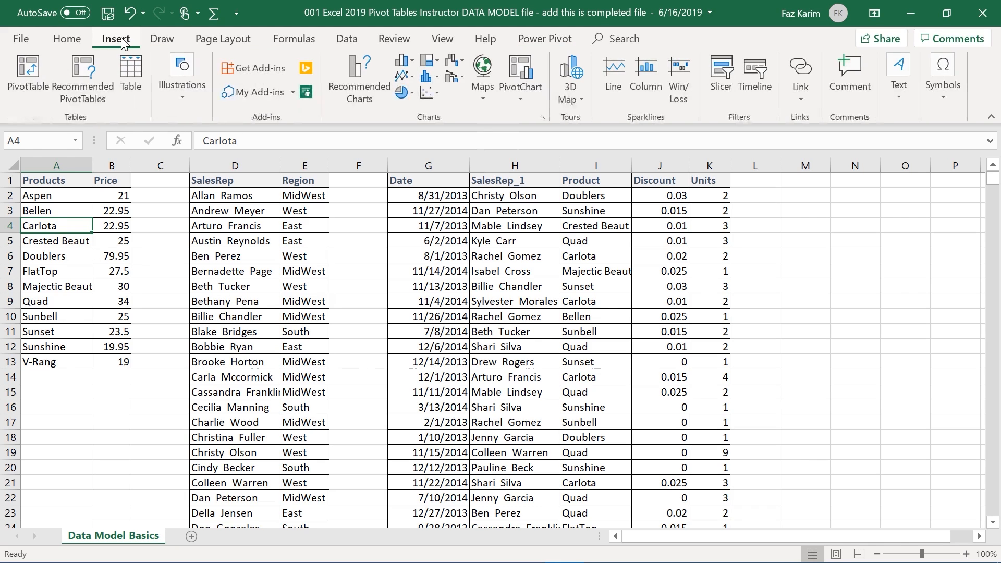
left_click(126, 68)
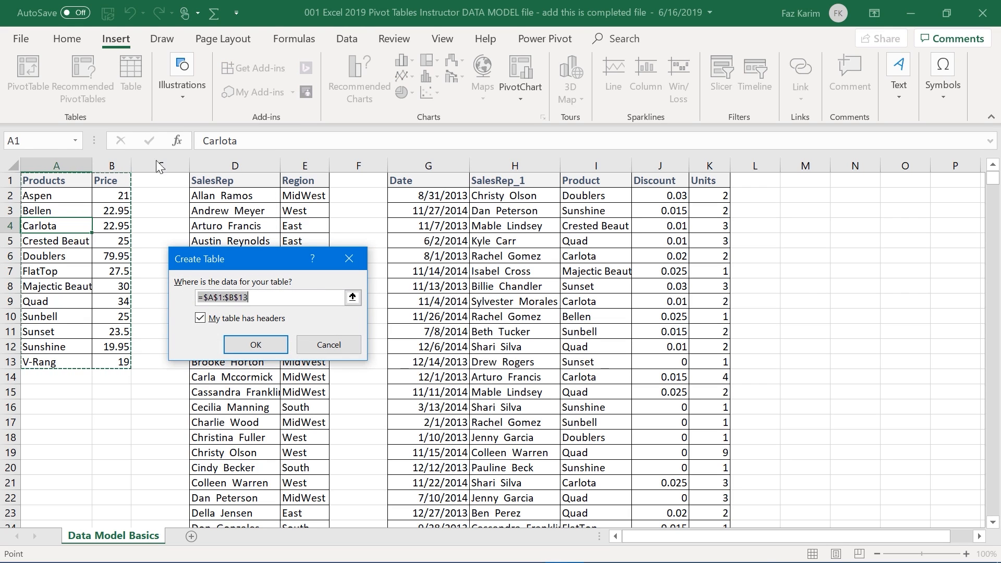
left_click(248, 349)
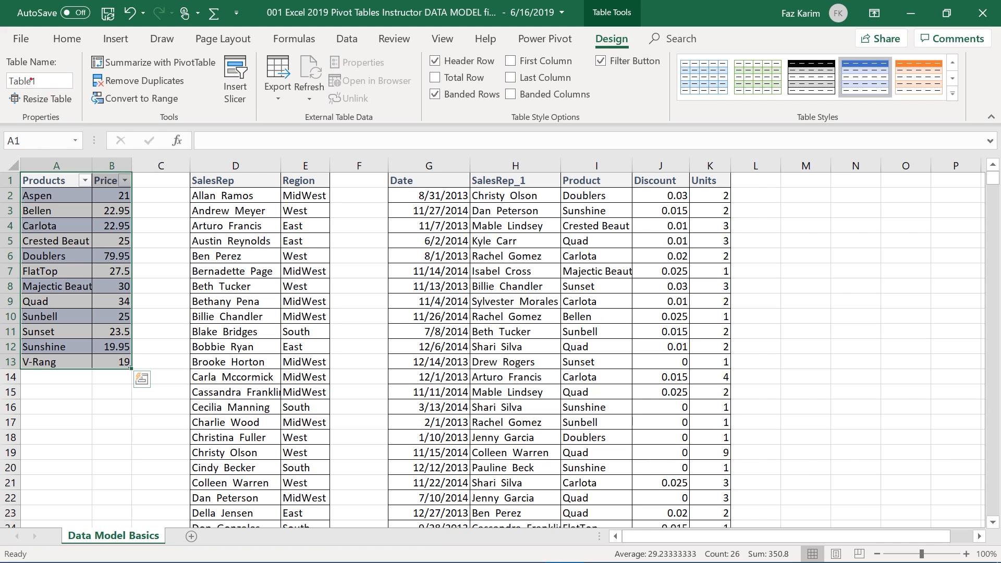
Name the Products and Price table TableProducts
mouse_move(1, 51)
left_mouse_down()
mouse_move(78, 127)
mouse_move(95, 133)
mouse_move(100, 119)
mouse_move(103, 138)
mouse_move(222, 137)
left_mouse_up()
mouse_move(1, 128)
left_mouse_down()
mouse_move(70, 127)
mouse_move(95, 146)
mouse_move(2, 154)
mouse_move(61, 148)
mouse_move(36, 139)
mouse_move(67, 129)
left_mouse_up()
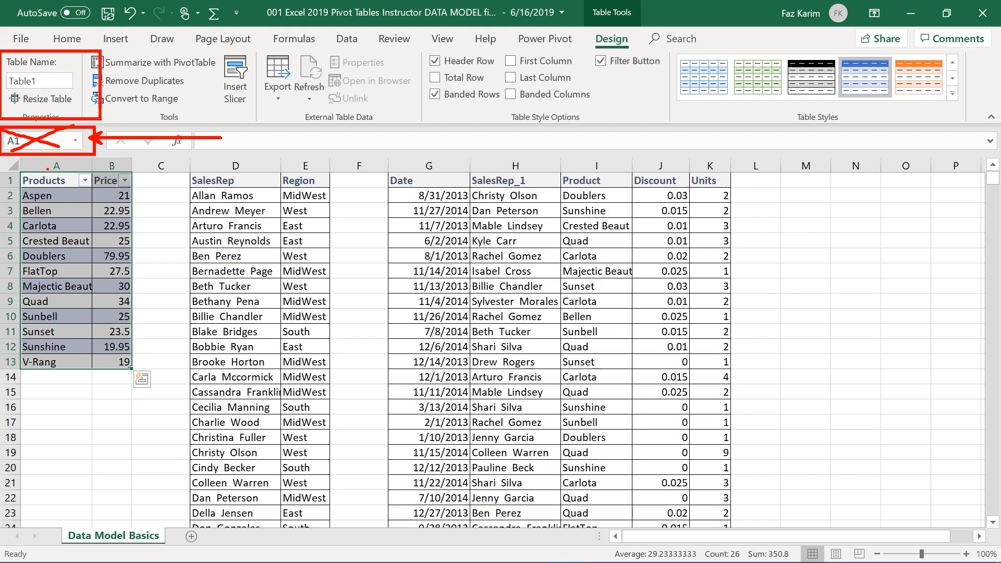
key("Escape")
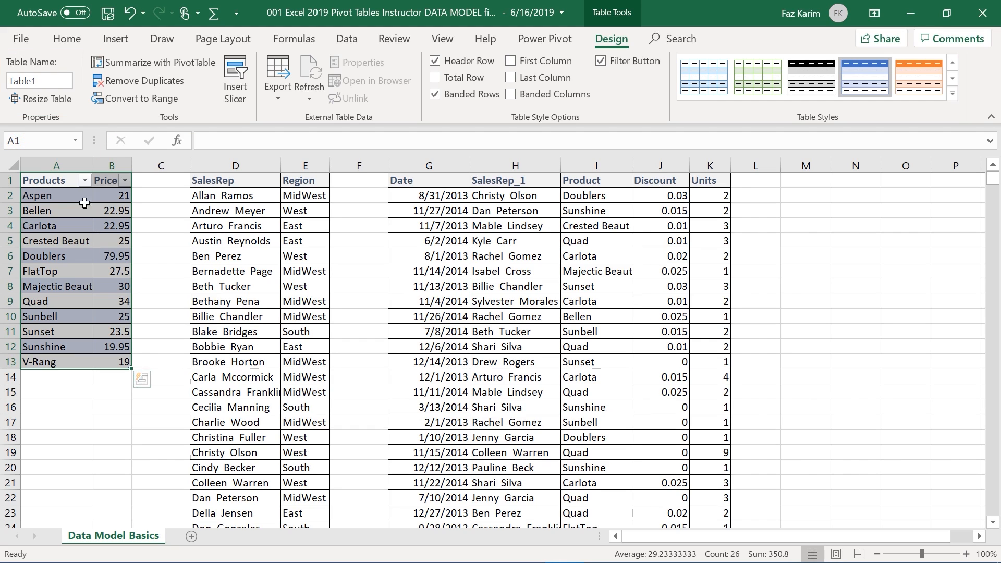
left_click(51, 80)
type("Table")
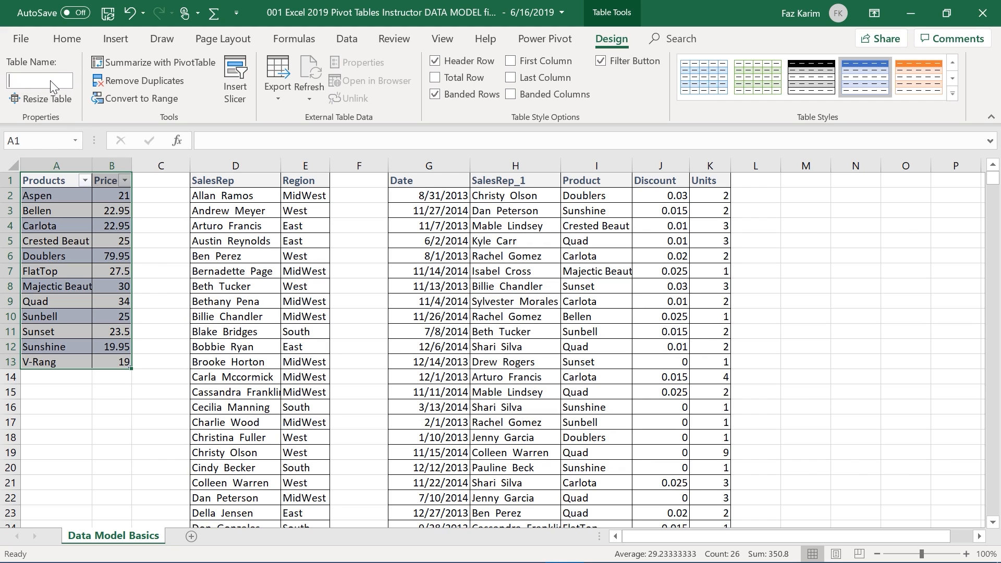
type("Products")
Convert the SalesRep and Region list in D1:E73 into a table with headers
left_click(259, 256)
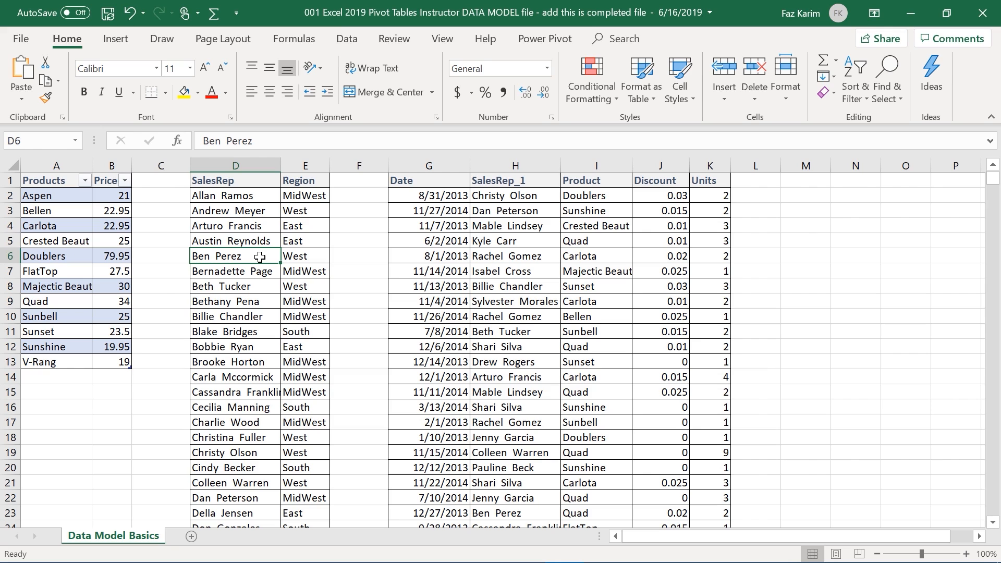
key("ctrl+t")
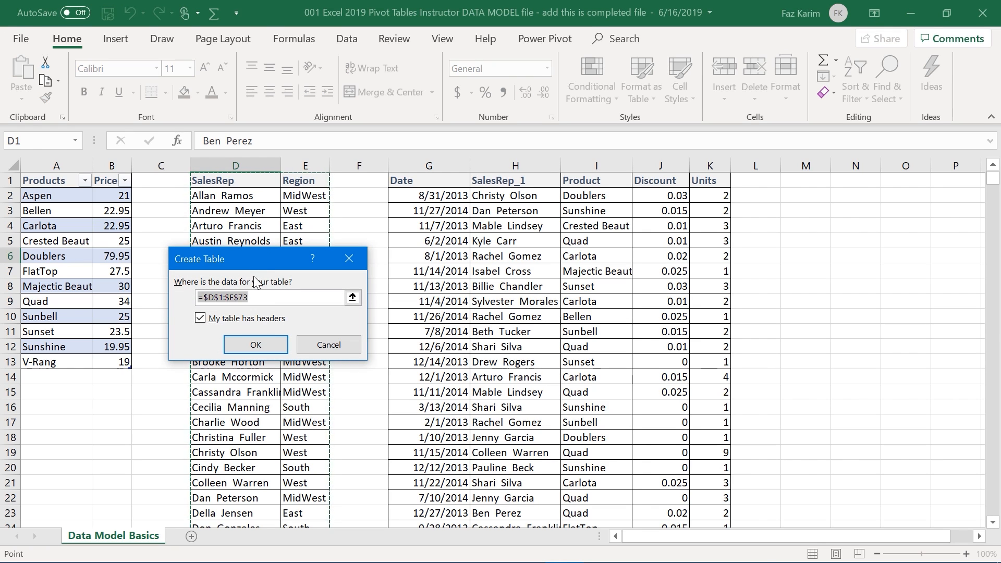
left_click(246, 349)
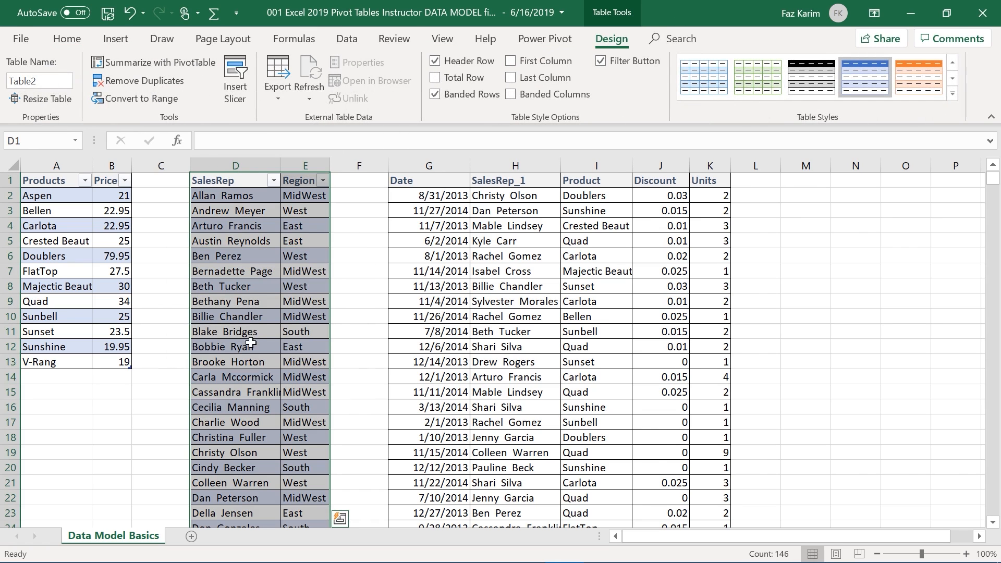
left_click(252, 318)
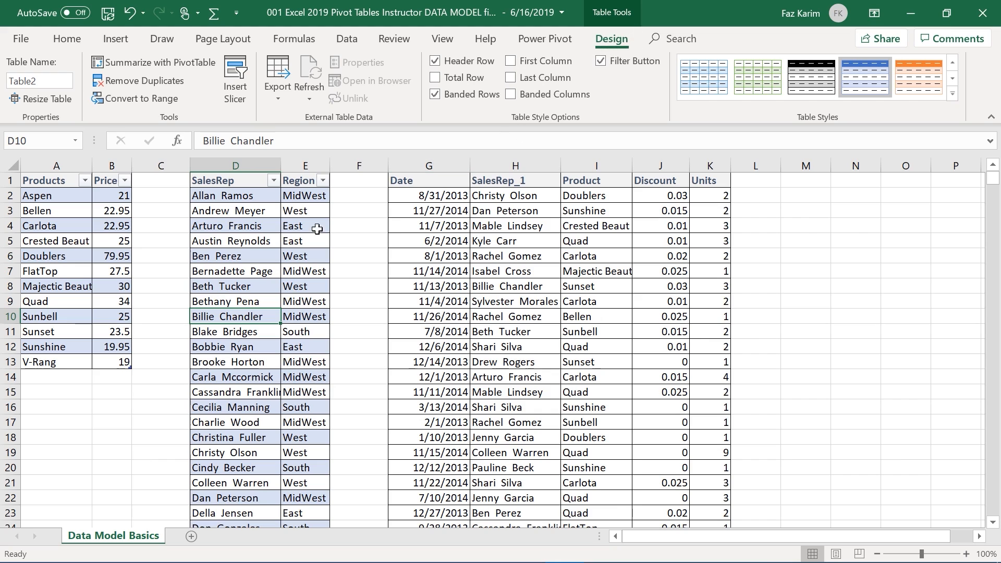
Name the SalesRep and Region table TableSalesperson
left_click(44, 79)
key("BackSpace")
type("T")
type("ableSa")
type("lesperson")
key("Return")
Convert the sales transactions list in G1:K10001 into a table with headers and name it FactTable
left_click(528, 272)
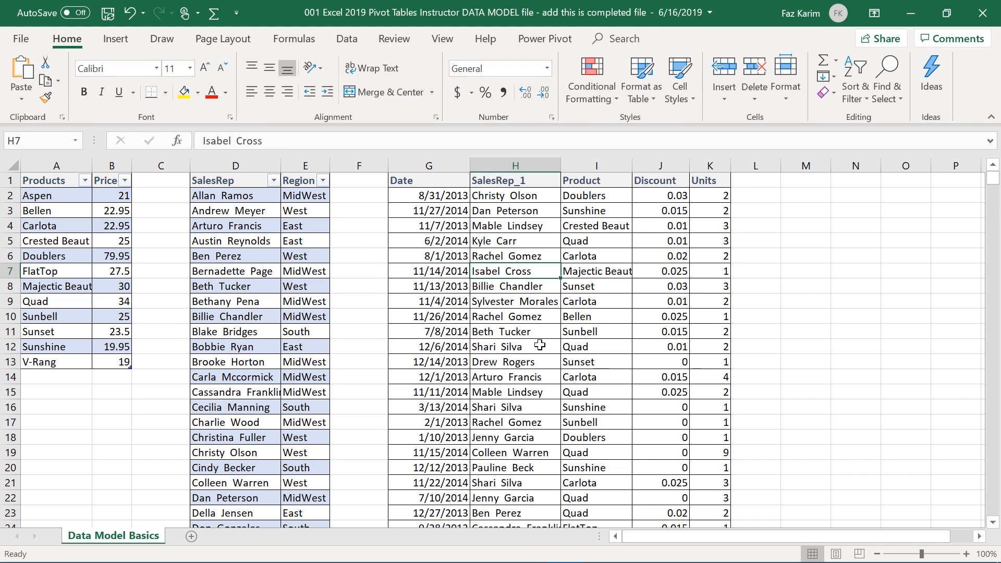
key("ctrl+t")
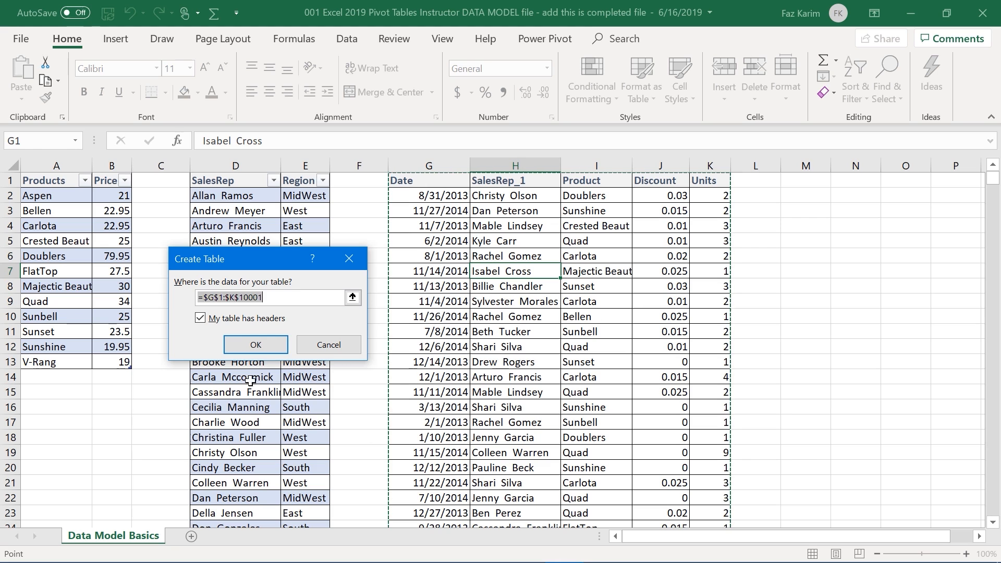
left_click(247, 347)
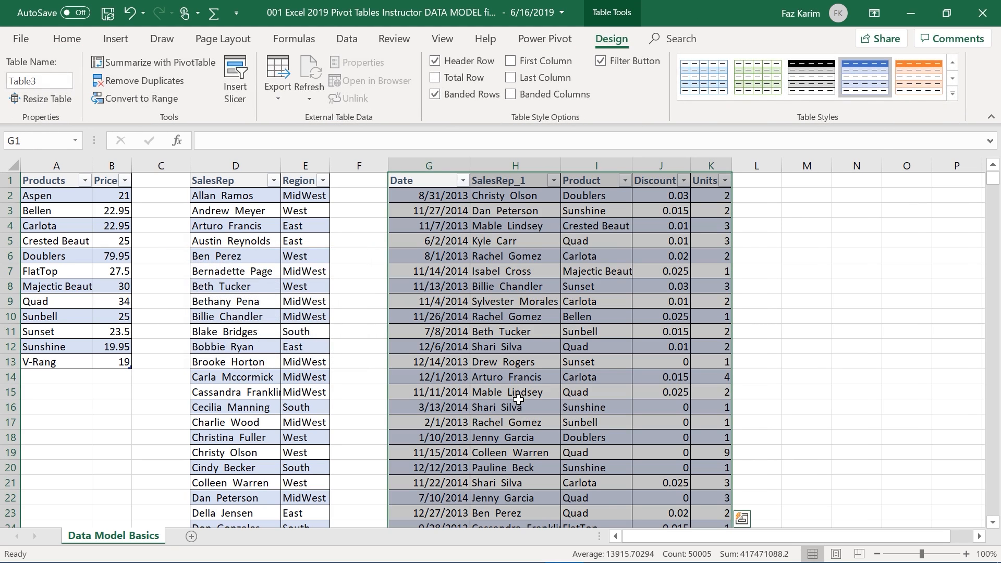
left_click(518, 331)
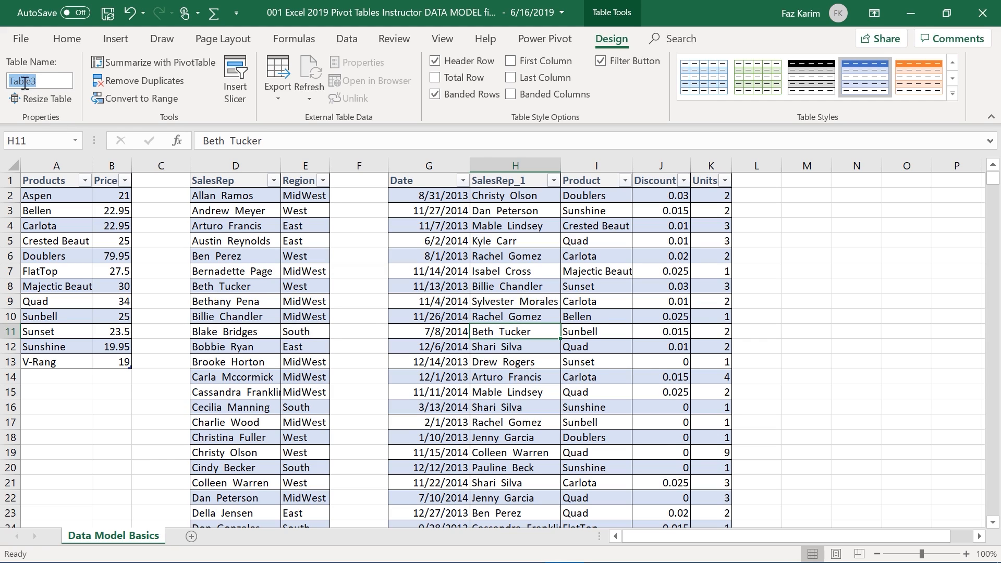
key("BackSpace")
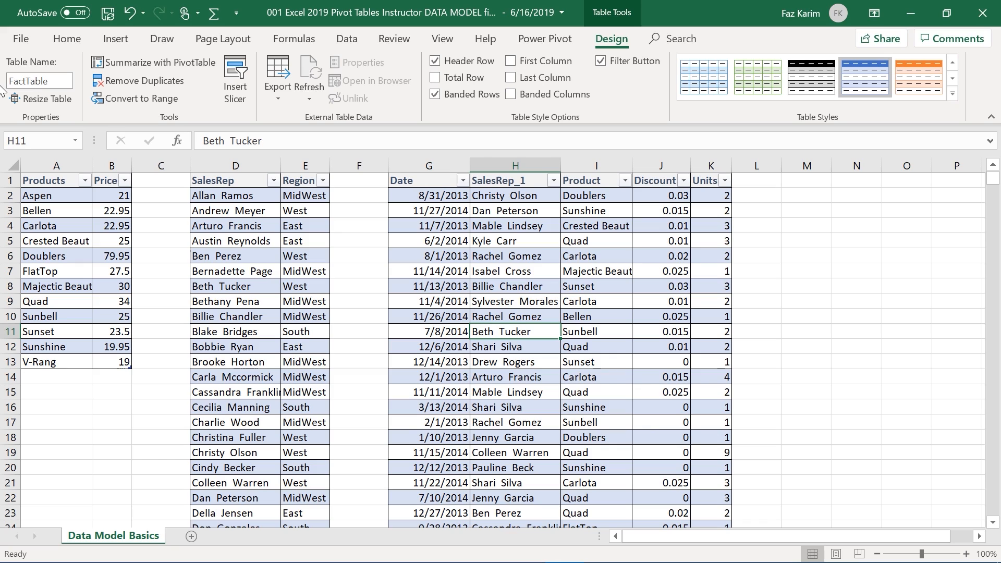
key("Return")
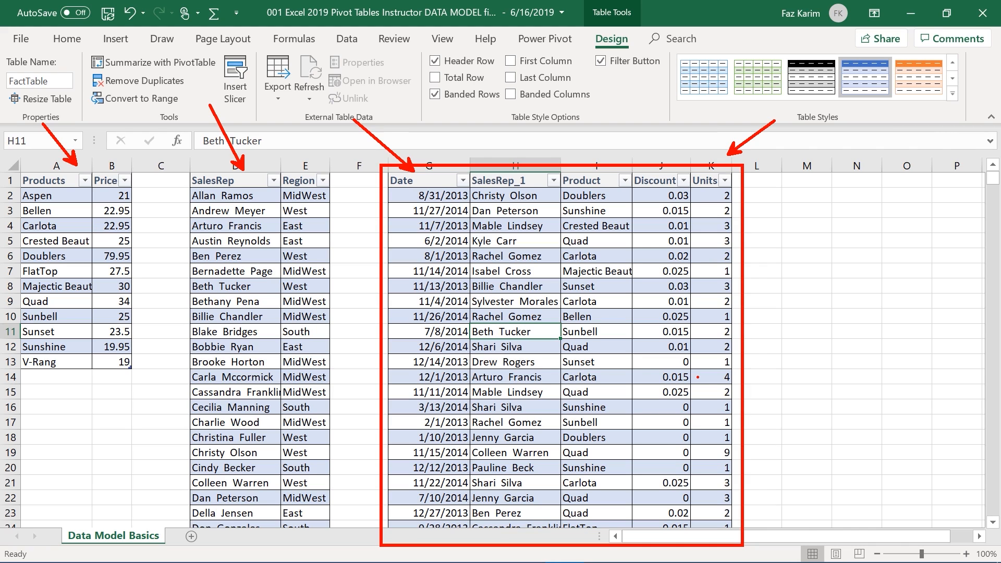
Check the table names of the products, sales rep and sales transactions tables by selecting cells in each
left_click(87, 240)
left_click(224, 283)
left_click(504, 289)
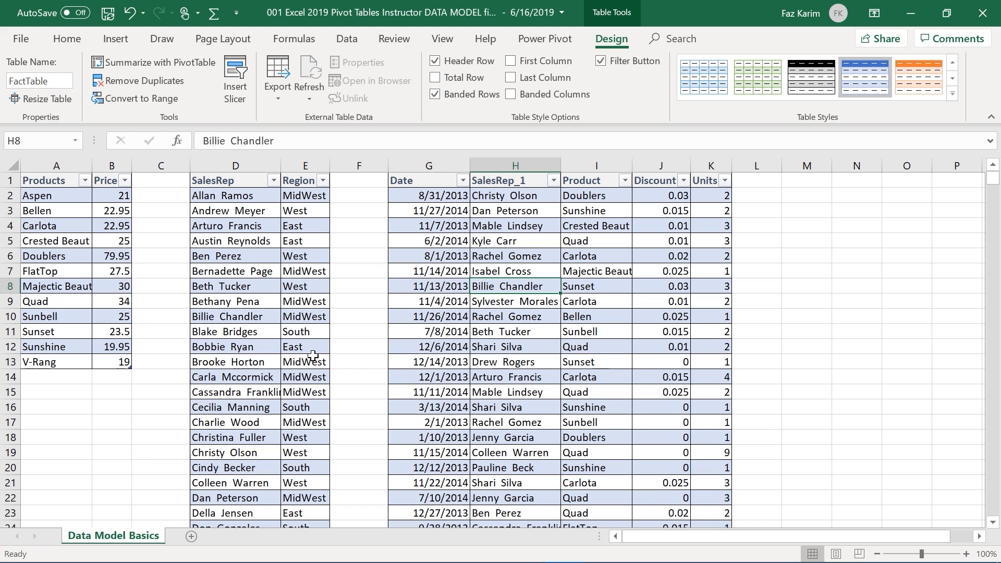
left_click(222, 286)
left_click(78, 288)
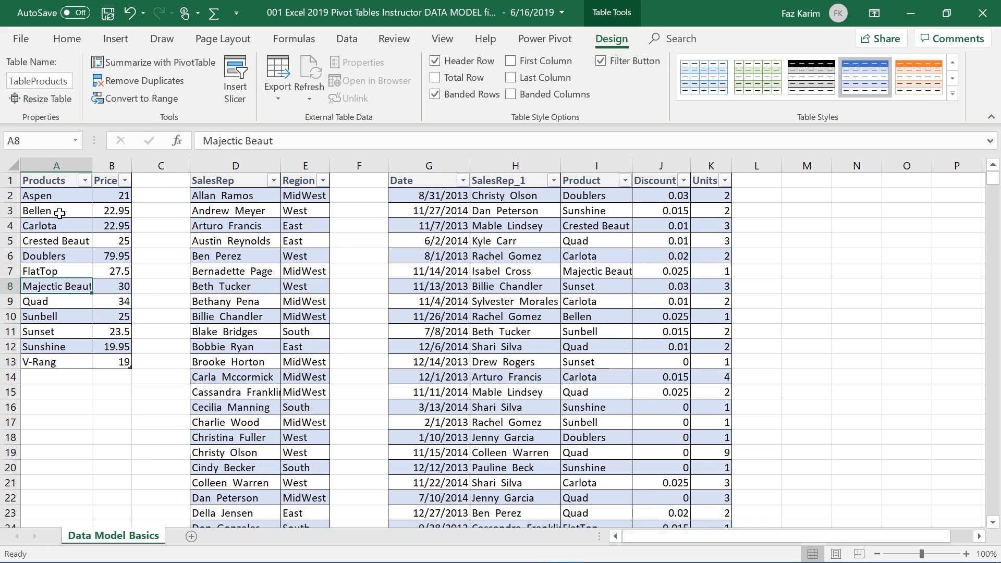
left_click(240, 300)
left_click(463, 302)
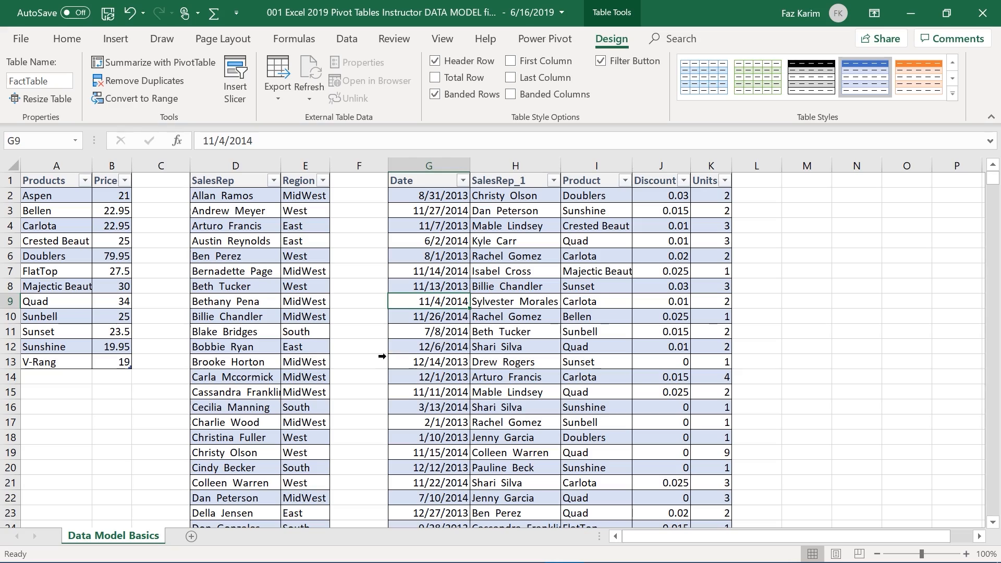
left_click(264, 315)
left_click(81, 281)
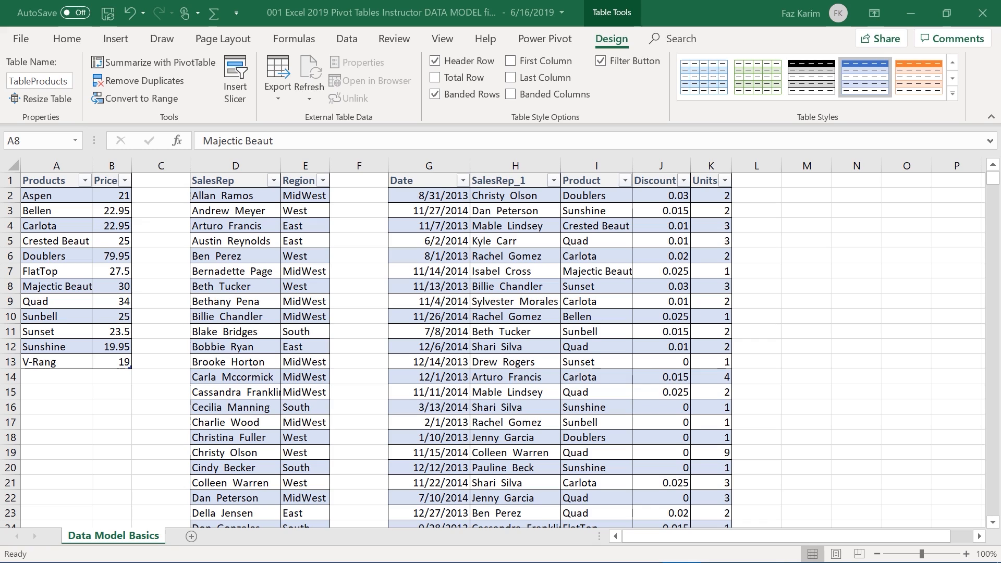
left_click(533, 319)
left_click(276, 316)
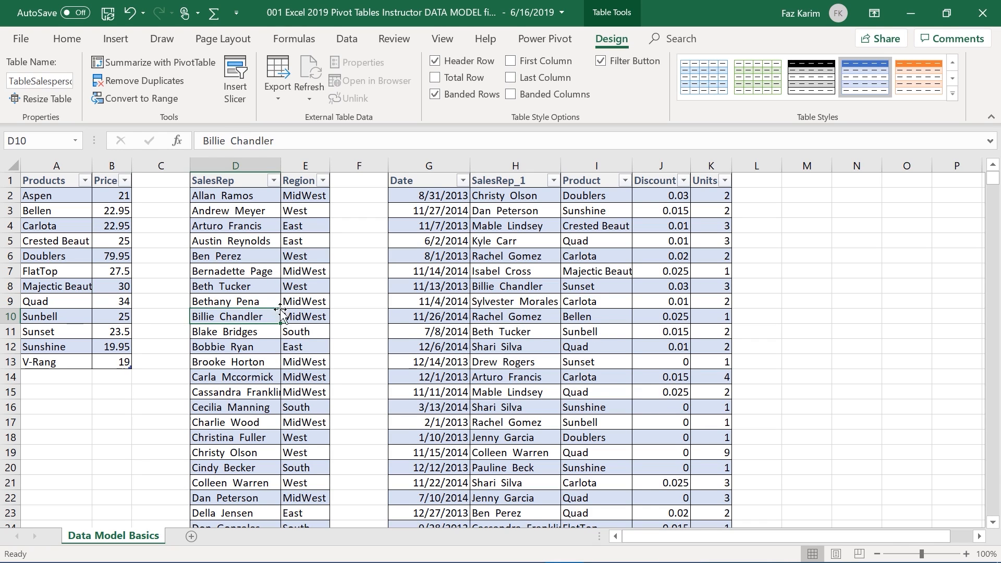
Add the TableProducts table to the Power Pivot data model
left_click(68, 275)
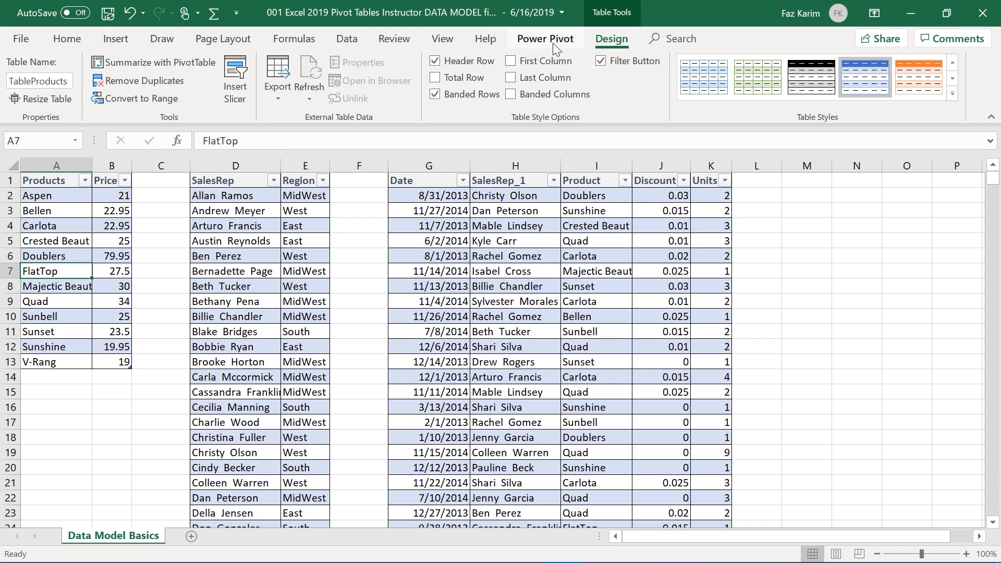
left_click(538, 42)
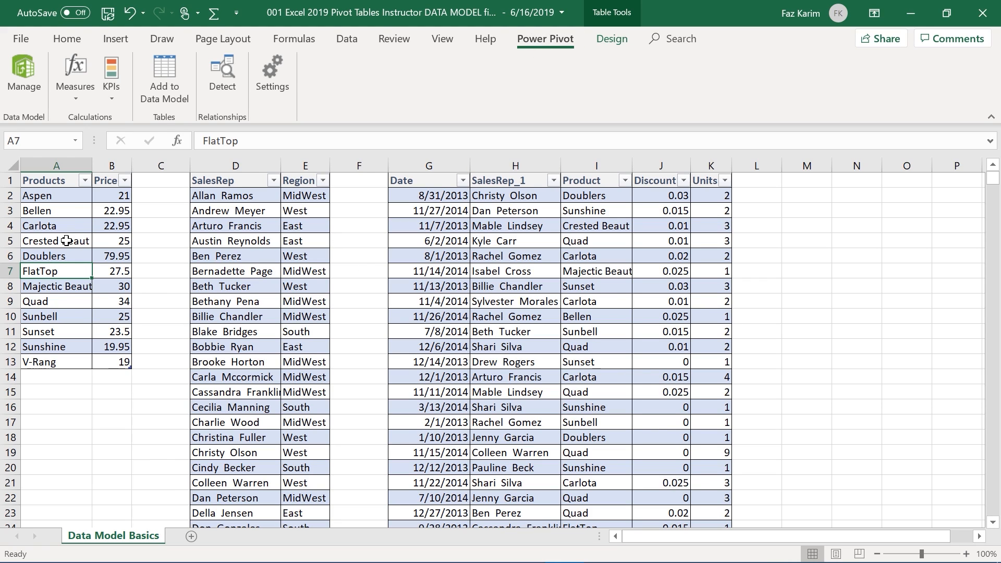
left_click(173, 87)
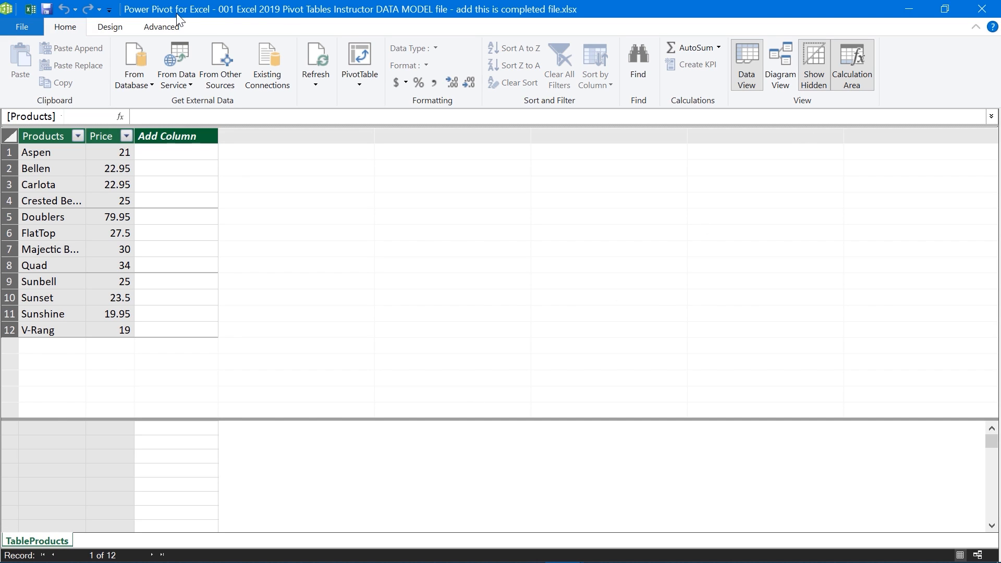
Return to the worksheet and add the TableSalesperson table to the data model
left_click(913, 10)
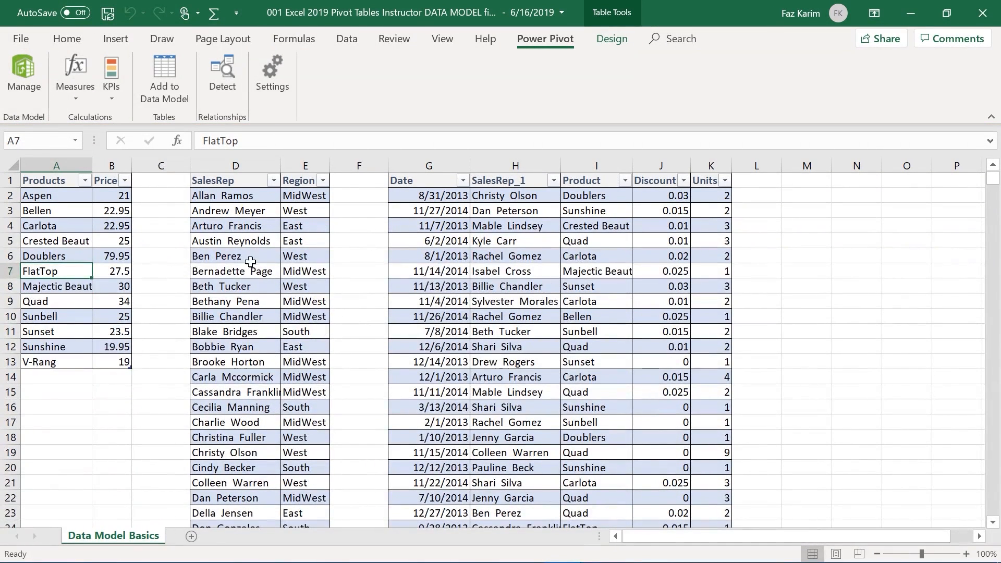
left_click(245, 275)
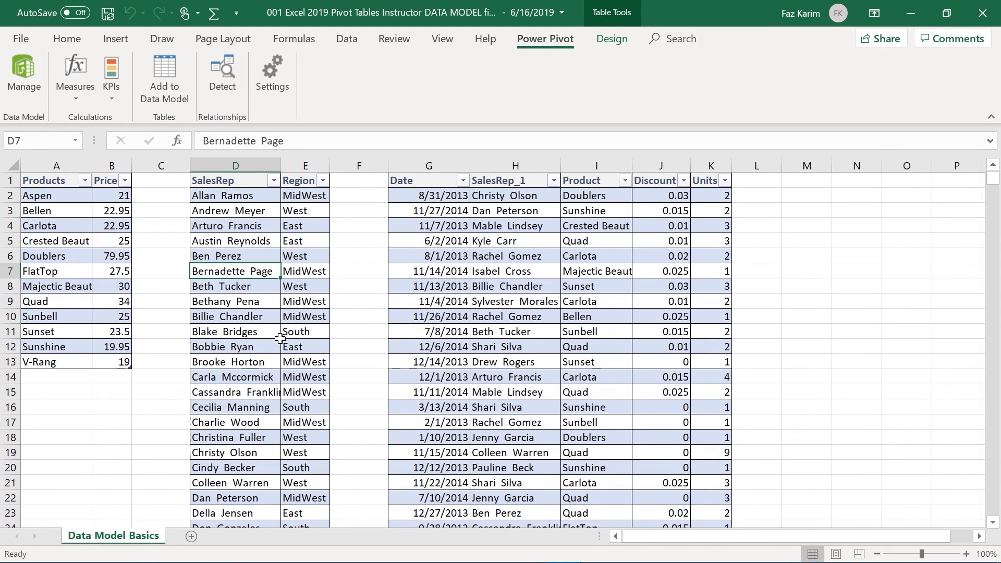
left_click(167, 86)
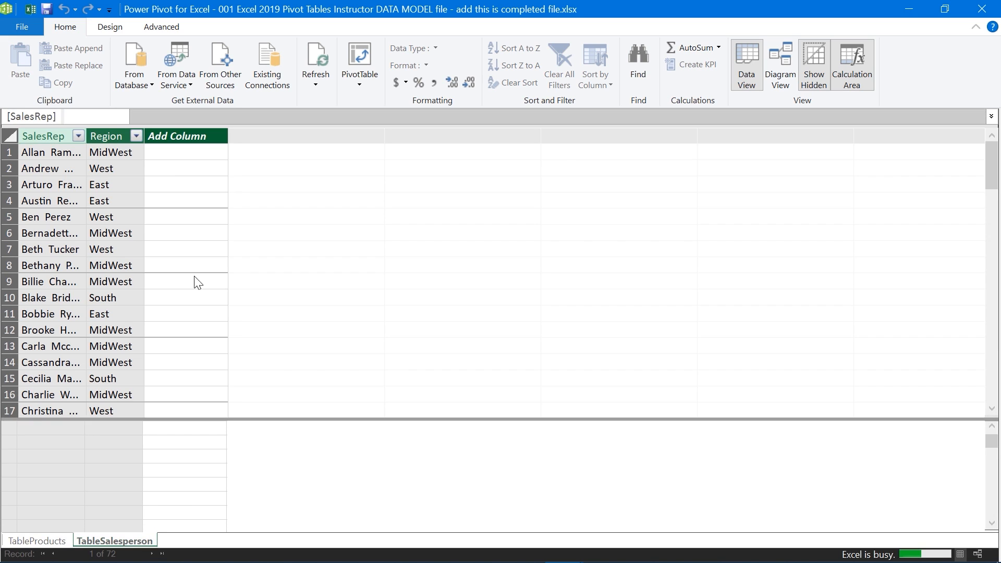
Review the TableProducts and TableSalesperson sheets and their record counts in the Power Pivot window, and return to the workbook
left_click(42, 545)
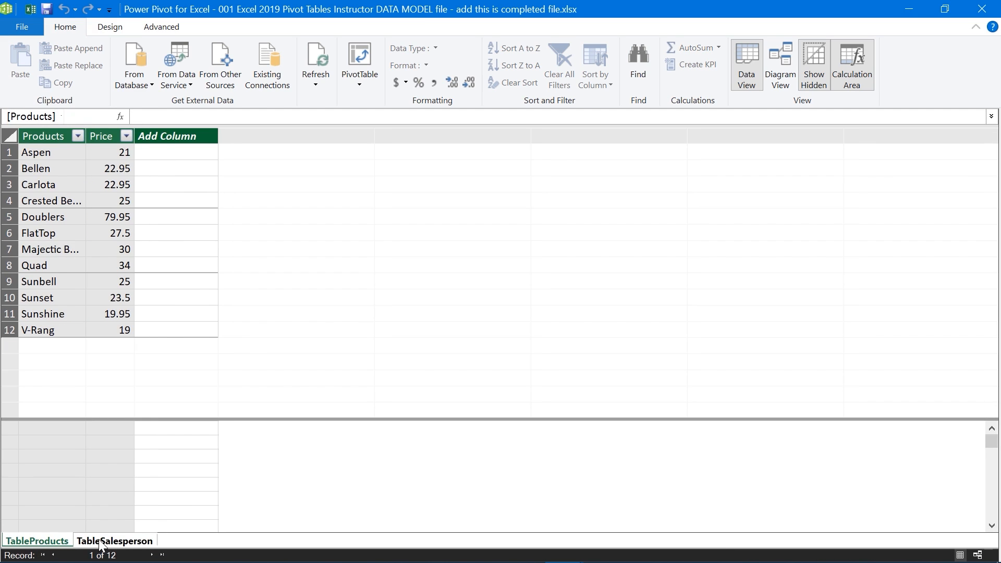
left_click(100, 544)
left_click(52, 545)
left_click(100, 542)
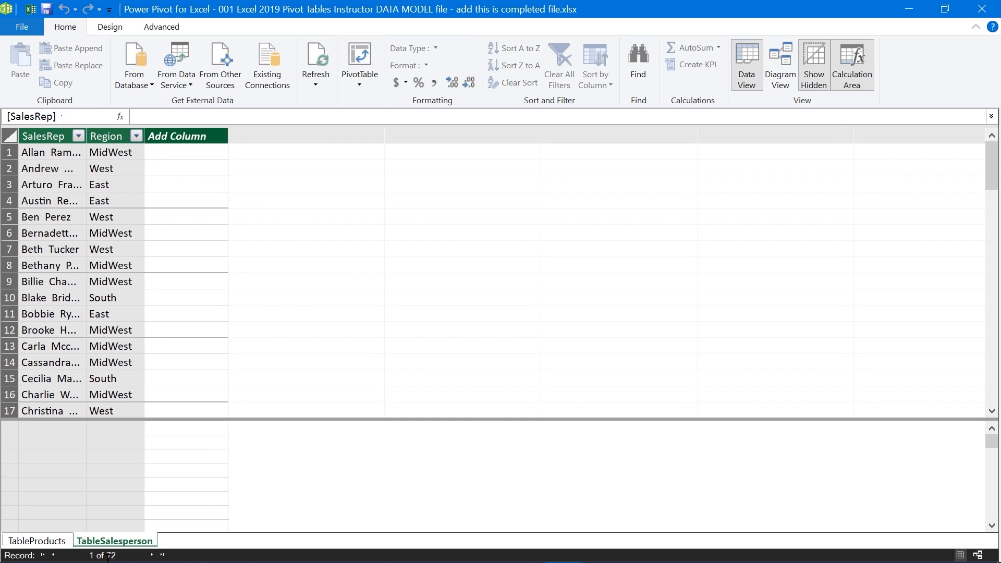
left_click(55, 543)
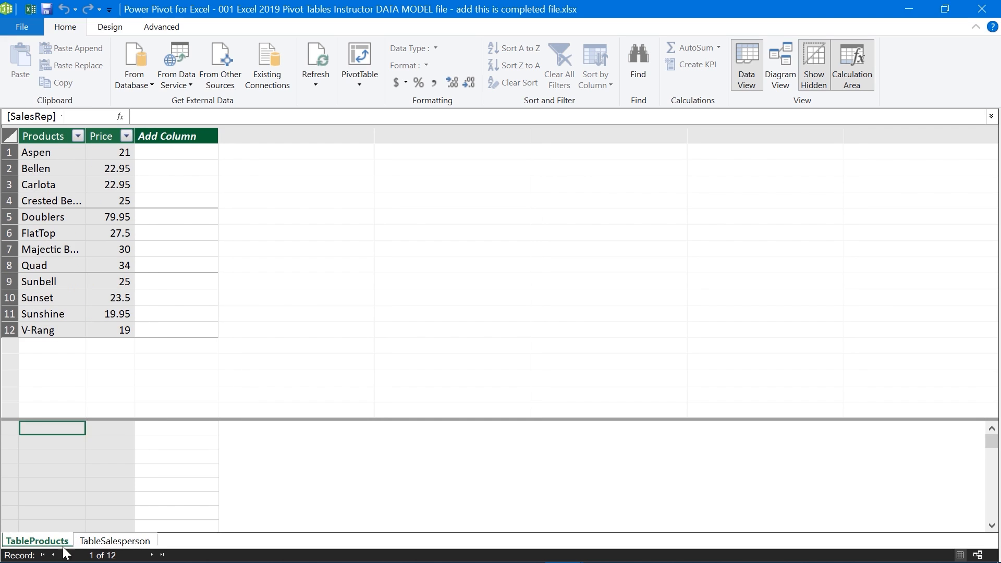
left_click(110, 541)
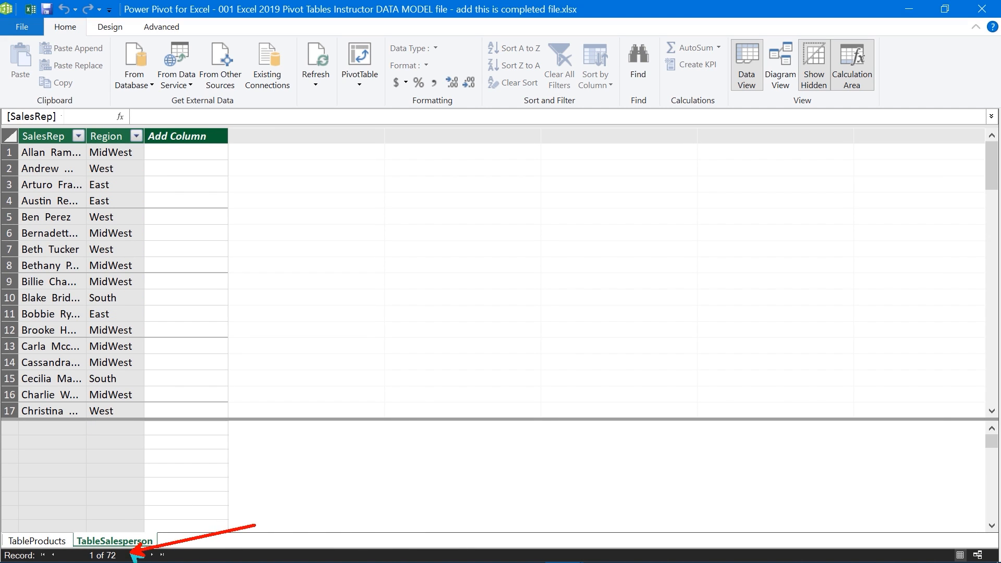
key("Escape")
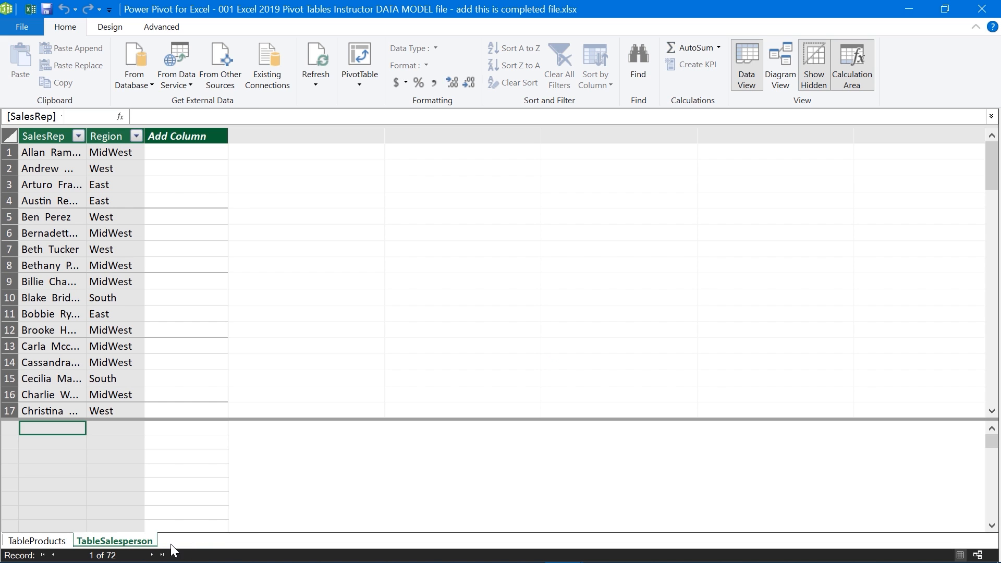
left_click(908, 3)
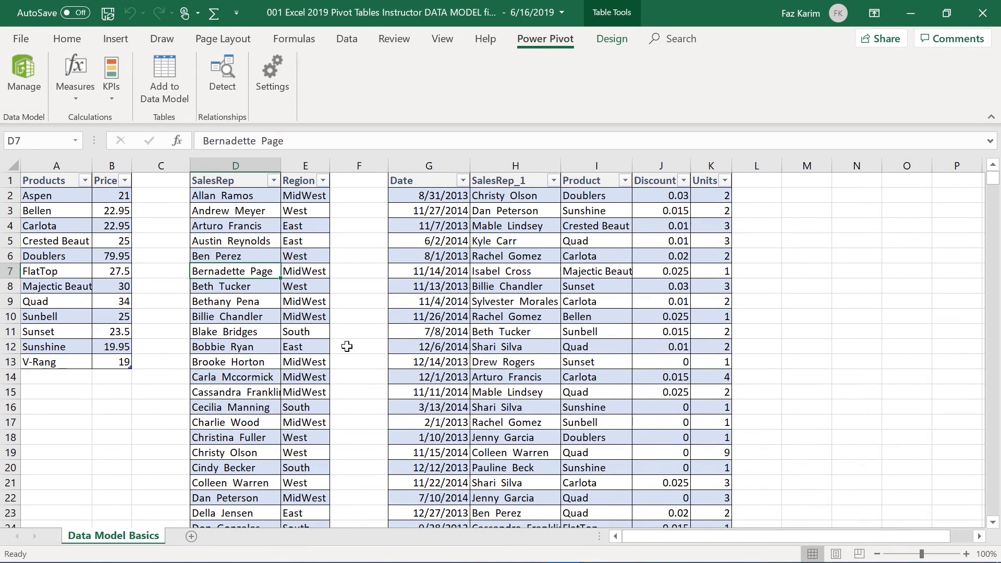
Add the sales transactions table FactTable to the data model and look through the TableProducts, TableSalesperson and FactTable sheets
left_click(535, 318)
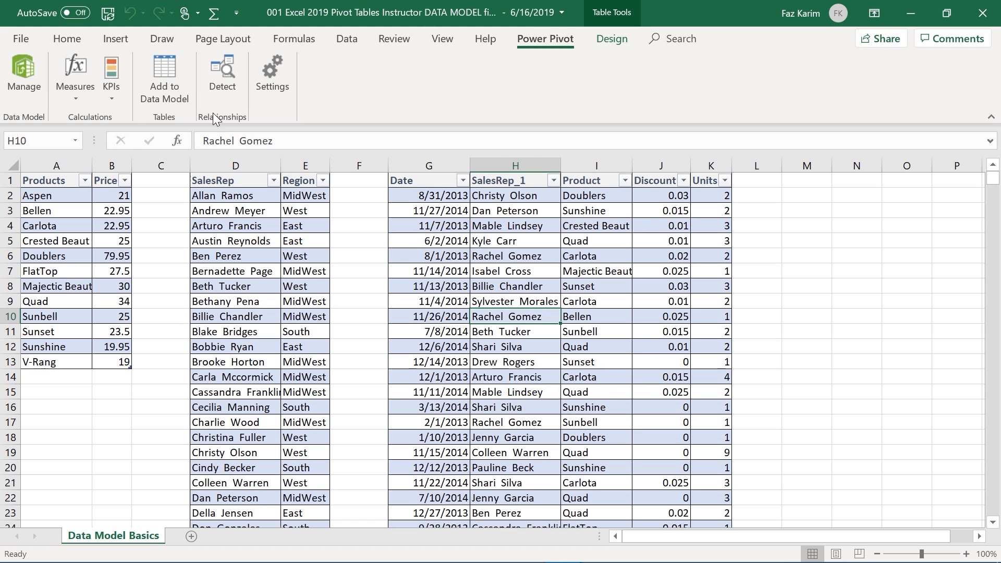
left_click(164, 85)
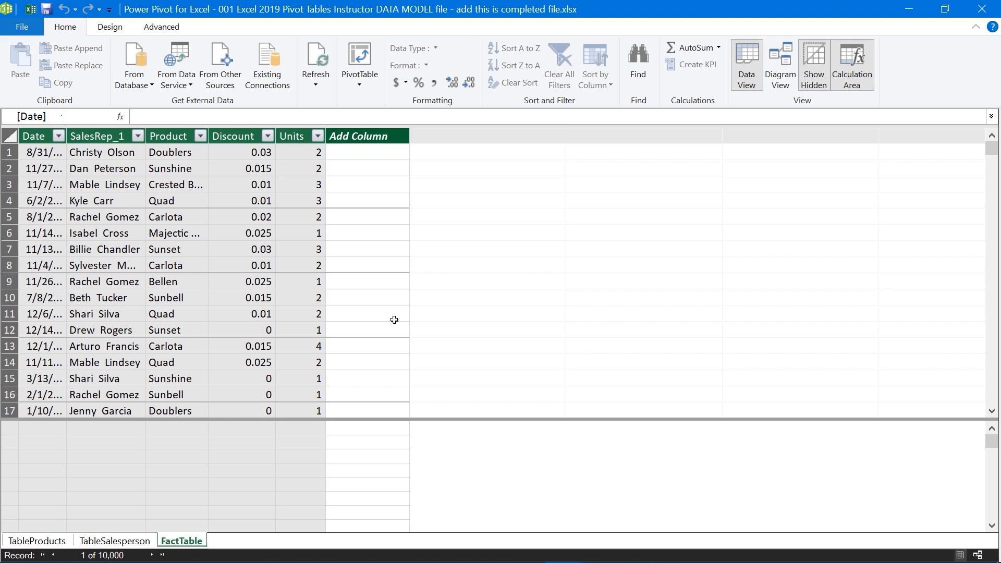
left_click(133, 541)
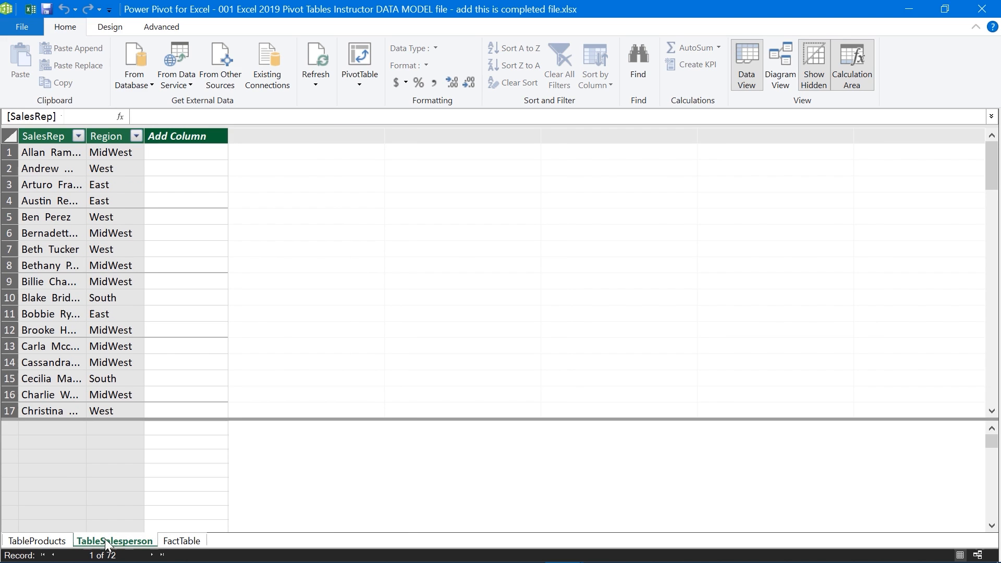
left_click(58, 541)
left_click(113, 540)
left_click(184, 544)
left_click(118, 542)
left_click(51, 543)
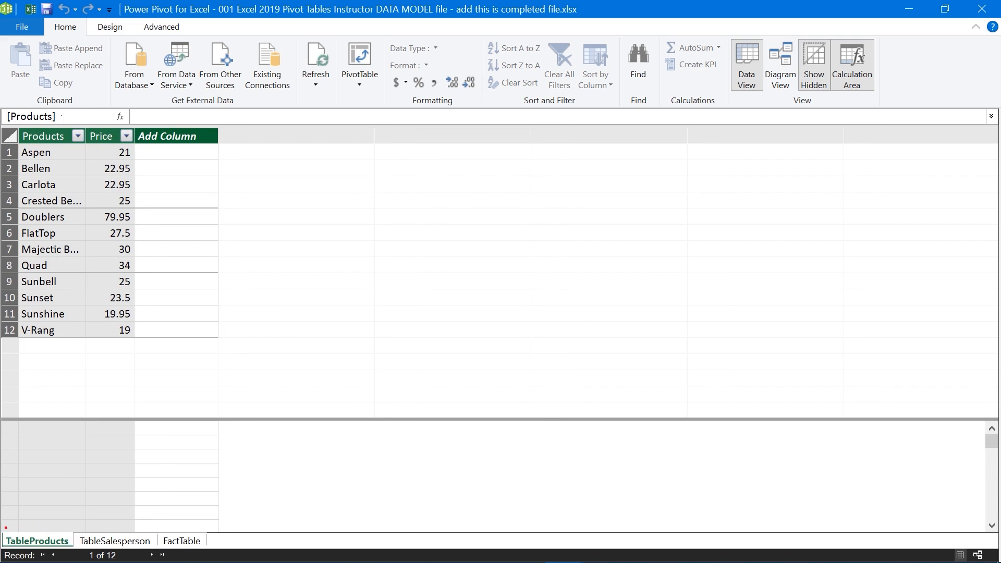
mouse_move(6, 527)
left_mouse_down()
mouse_move(92, 551)
mouse_move(211, 551)
mouse_move(322, 510)
left_mouse_up()
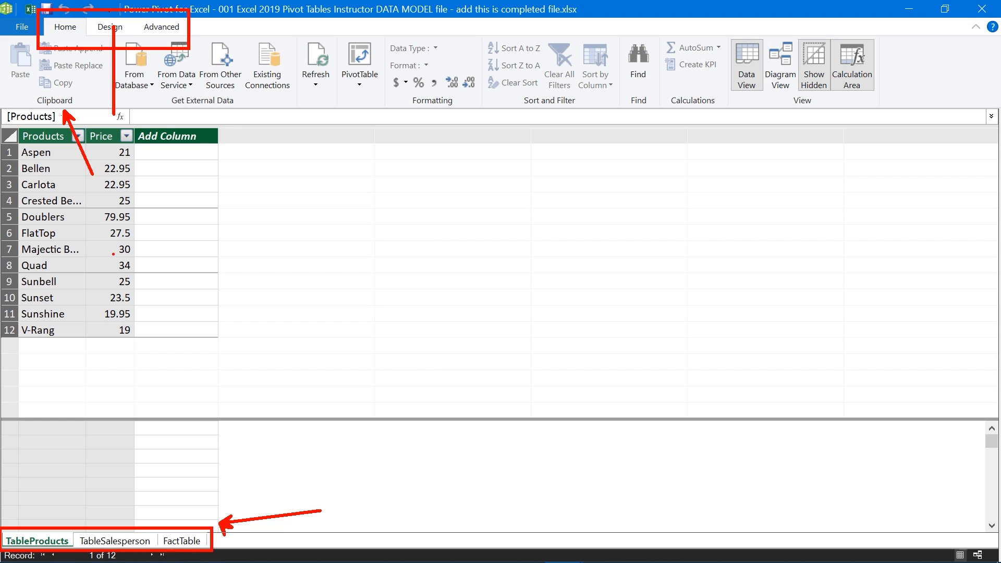
key("Escape")
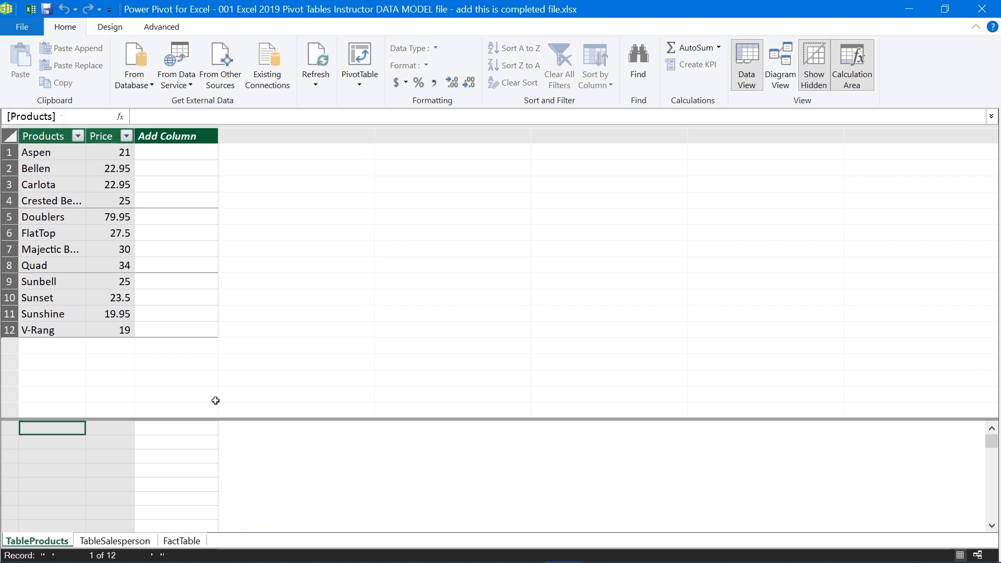
key("ctrl+2")
mouse_move(163, 22)
left_mouse_down()
mouse_move(175, 35)
mouse_move(162, 76)
left_mouse_up()
mouse_move(717, 24)
left_mouse_down()
mouse_move(785, 76)
mouse_move(901, 120)
left_mouse_up()
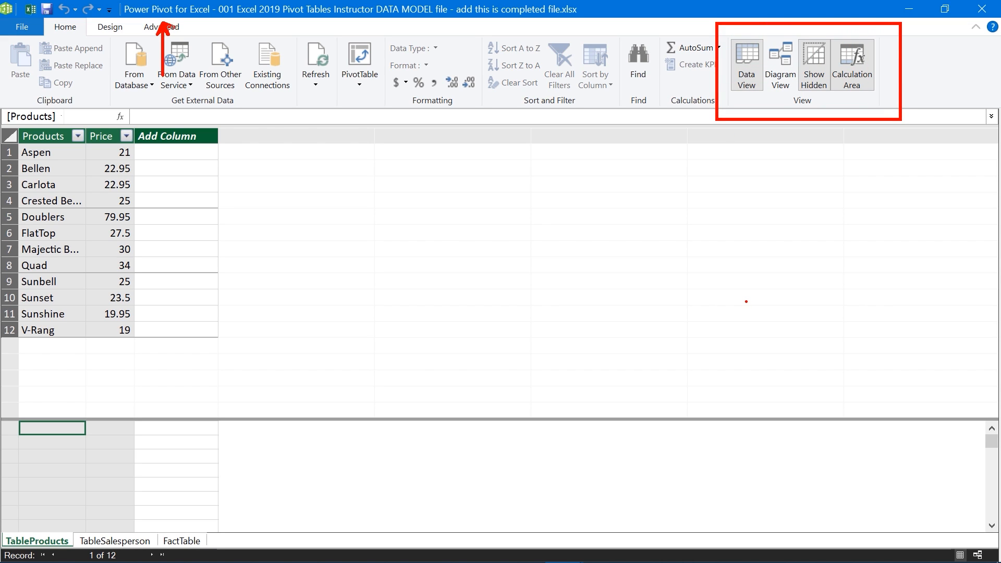
left_click_drag(745, 99, 745, 193)
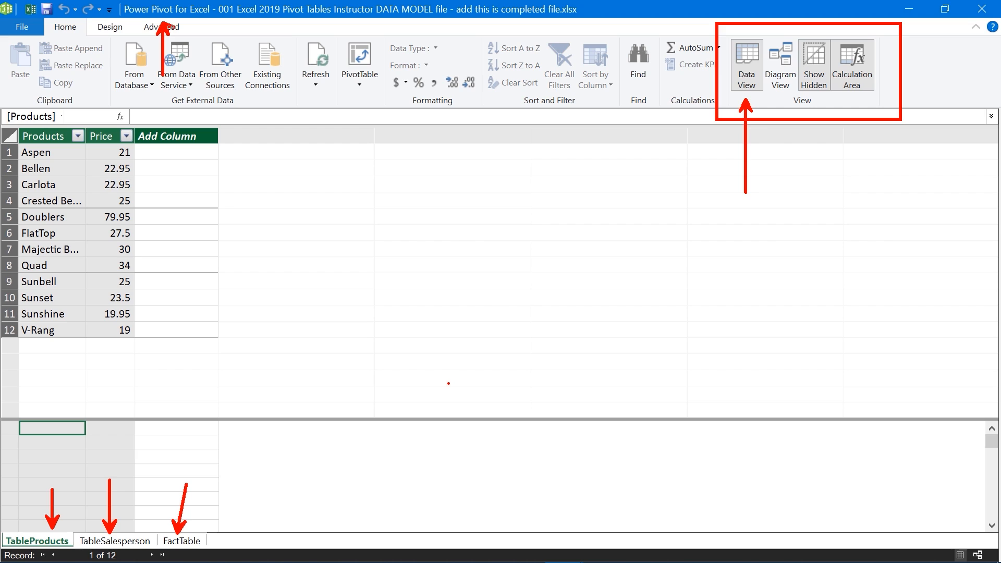
key("Escape")
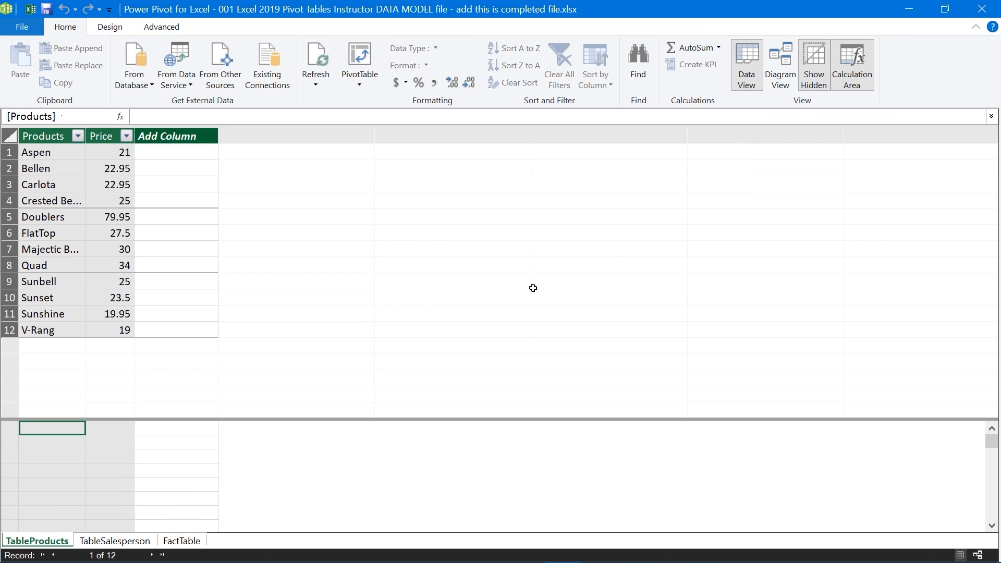
Arrange the tables in diagram view with an enlarged FactTable in the middle, between TableProducts and TableSalesperson
left_click(776, 78)
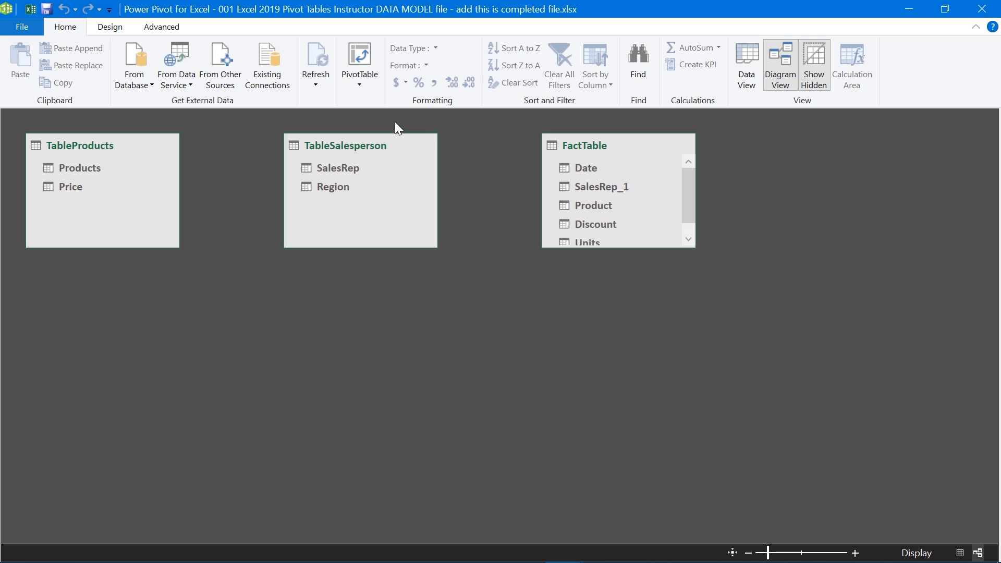
left_click_drag(412, 146, 899, 156)
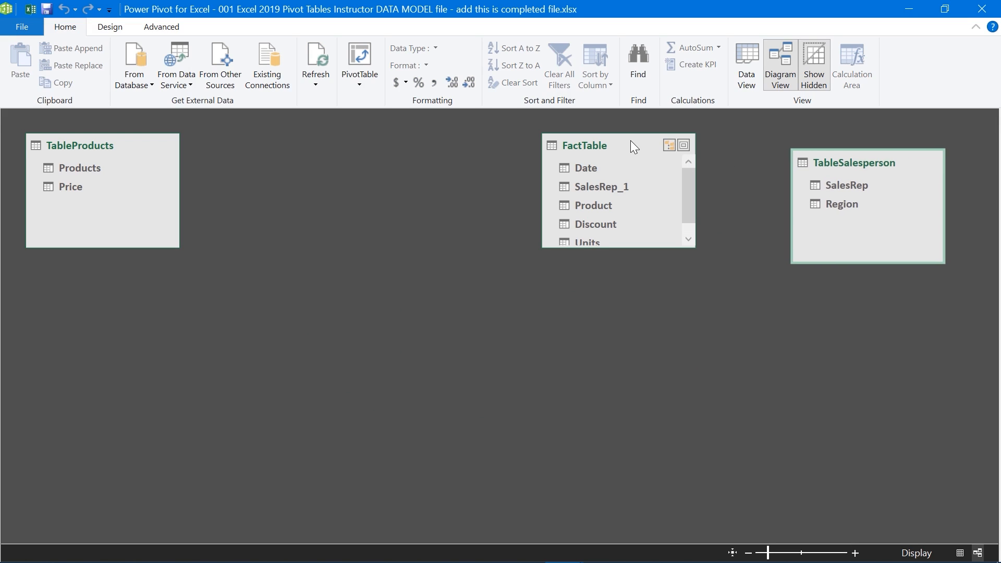
left_click_drag(633, 147, 484, 158)
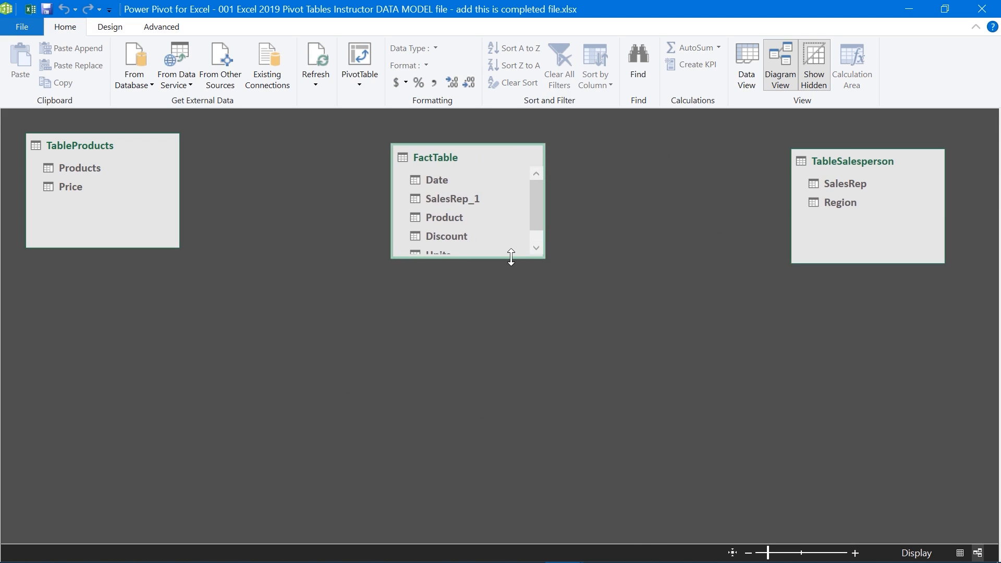
left_click_drag(509, 257, 504, 421)
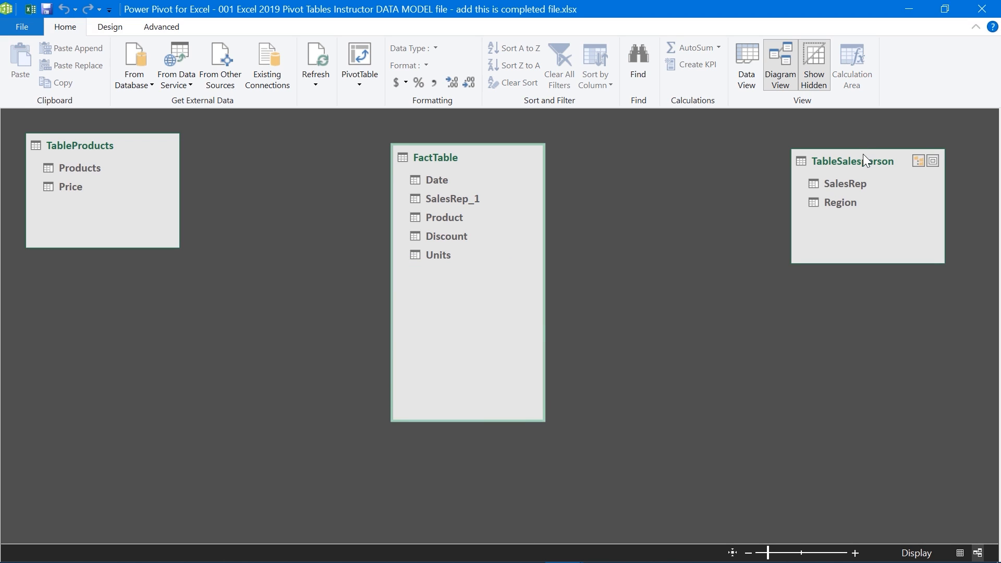
left_click_drag(861, 154, 718, 155)
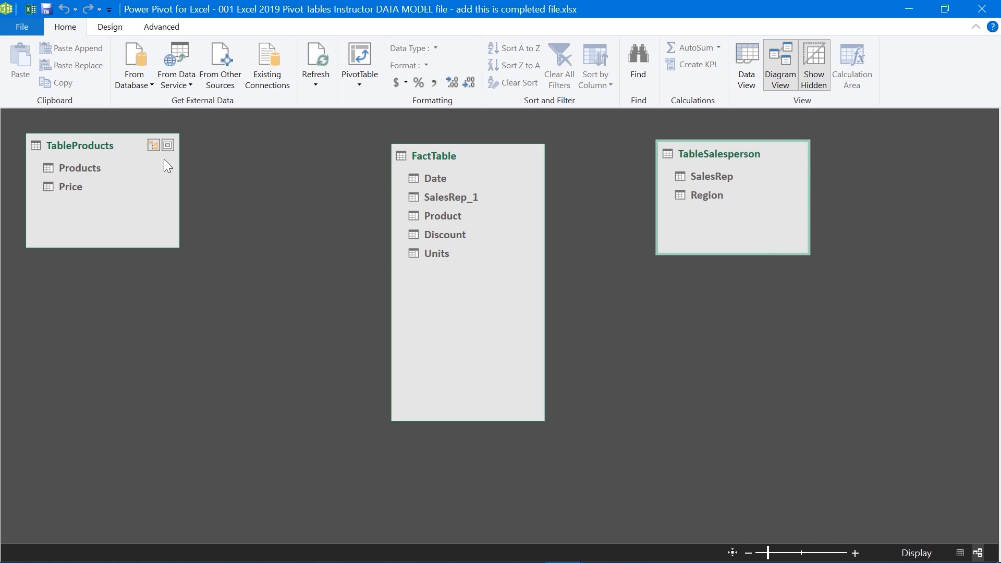
left_click_drag(121, 144, 200, 153)
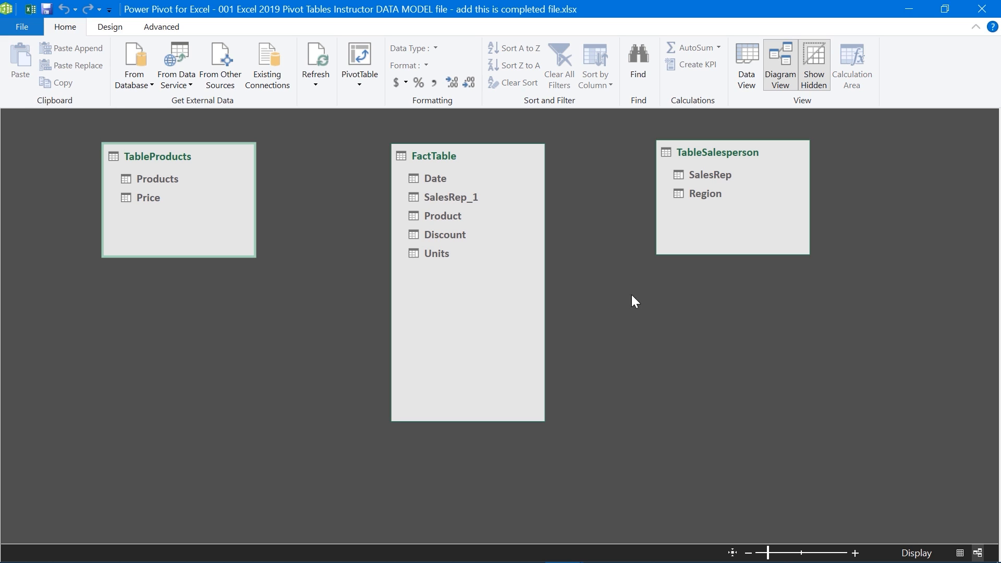
Examine the columns of TableProducts, TableSalesperson and FactTable in data view to identify the matching fields
left_click(746, 75)
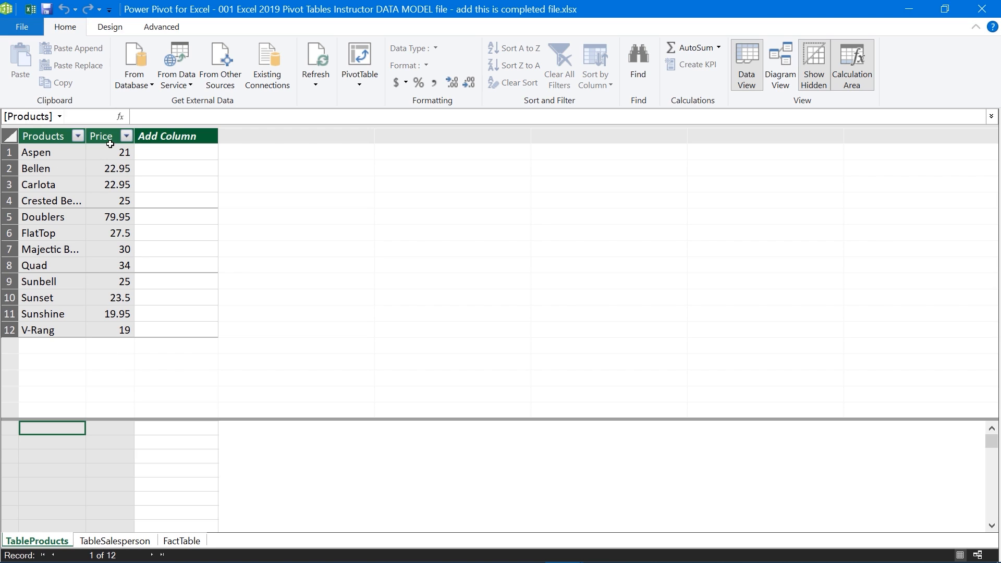
left_click(118, 540)
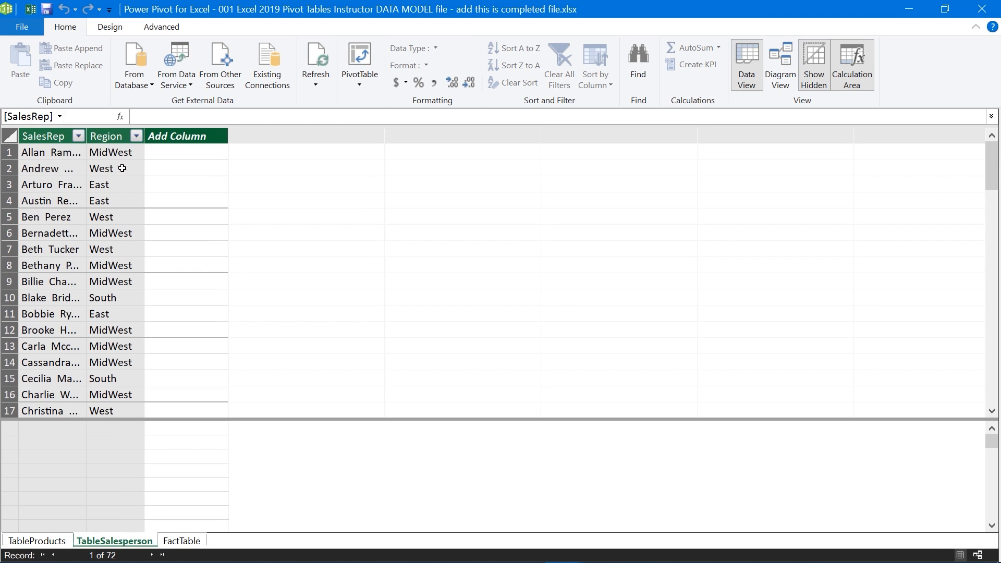
left_click(181, 540)
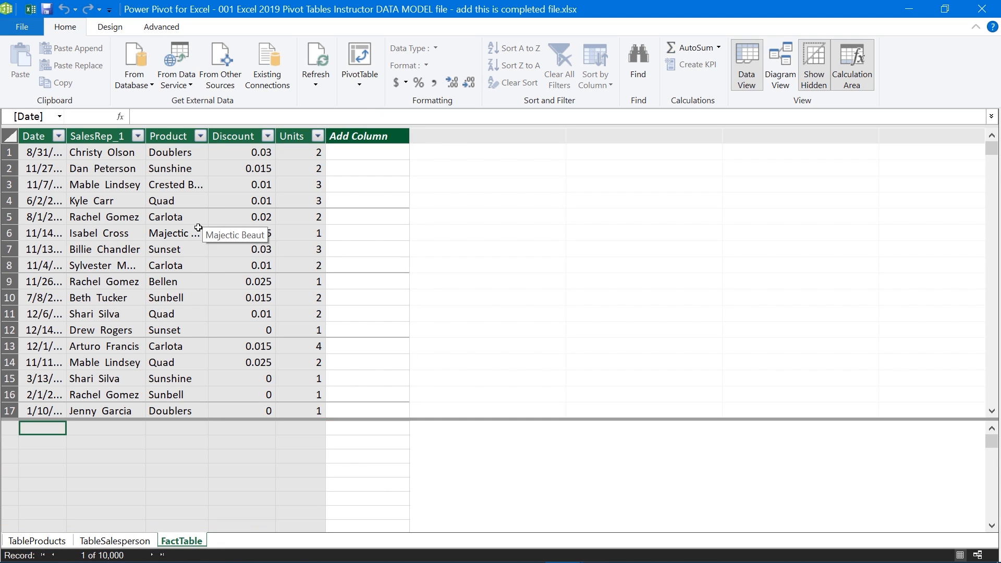
Create a relationship from the Products field of TableProducts to the Product field of FactTable in diagram view, and return to data view
left_click(778, 79)
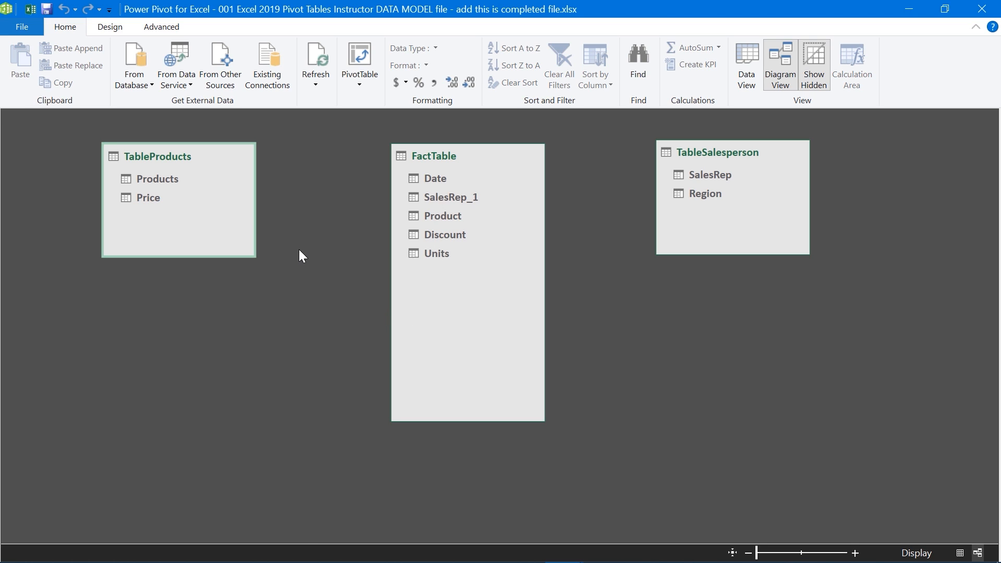
left_click_drag(173, 177, 418, 220)
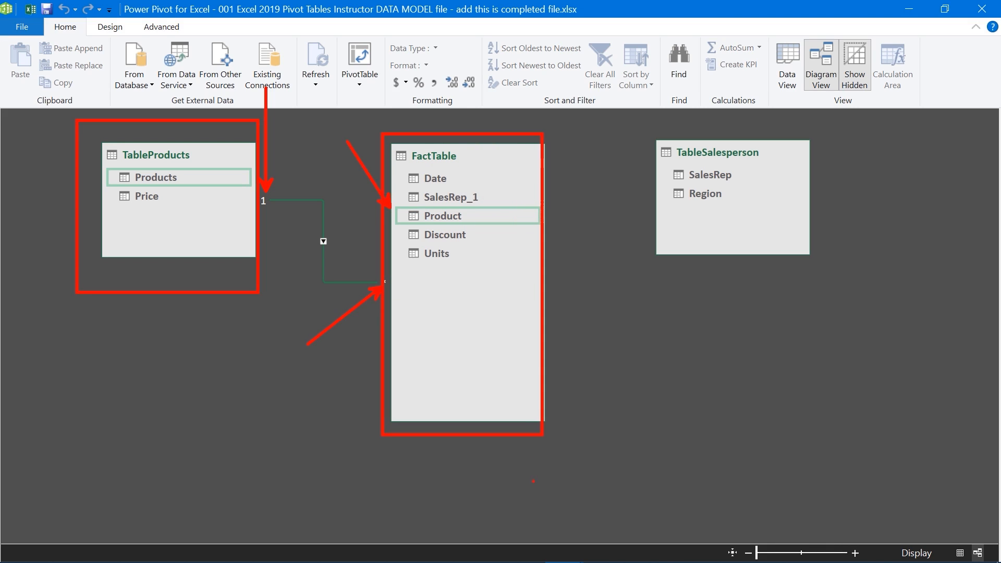
key("Escape")
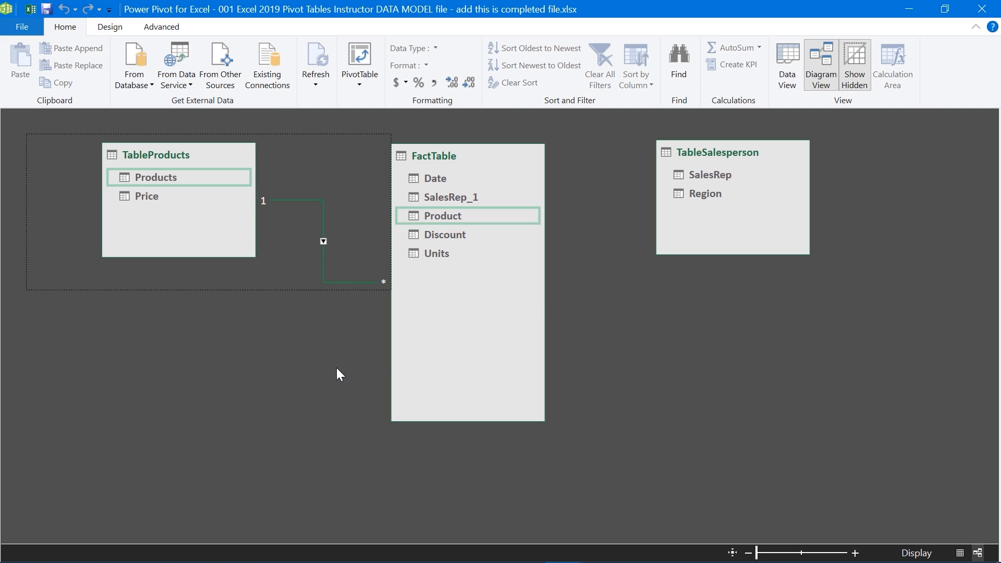
left_click(791, 80)
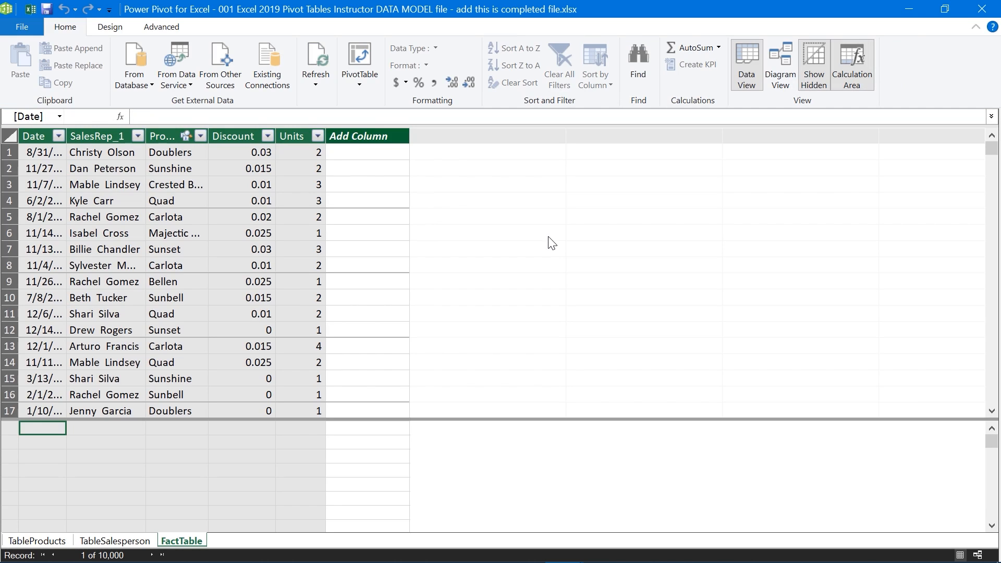
left_click(103, 541)
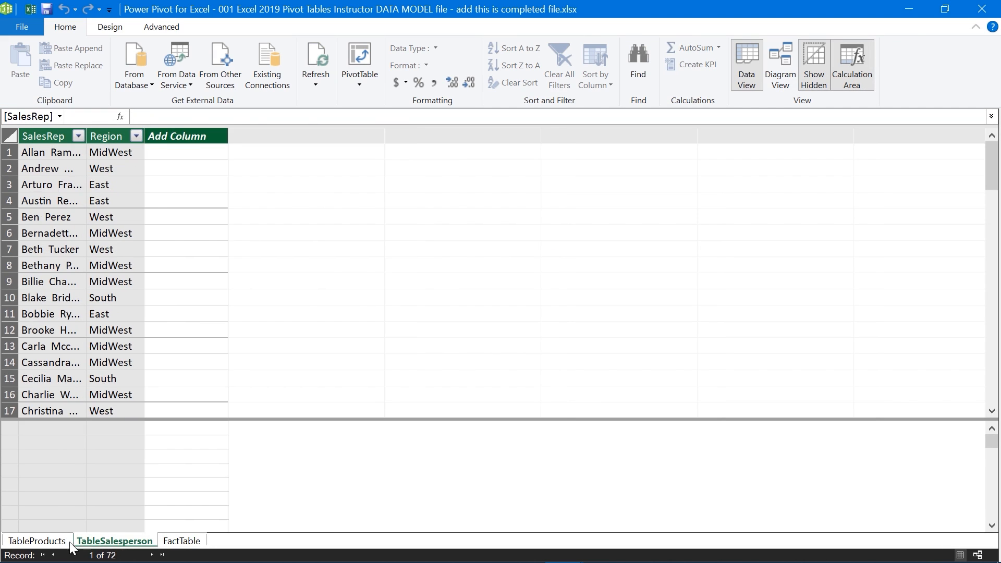
left_click(36, 541)
left_click(161, 151)
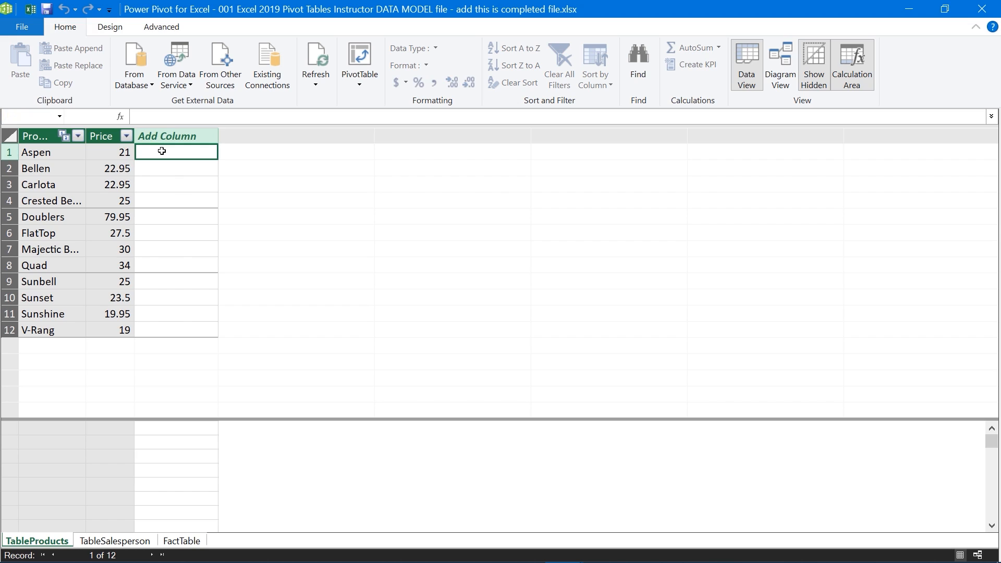
type("as")
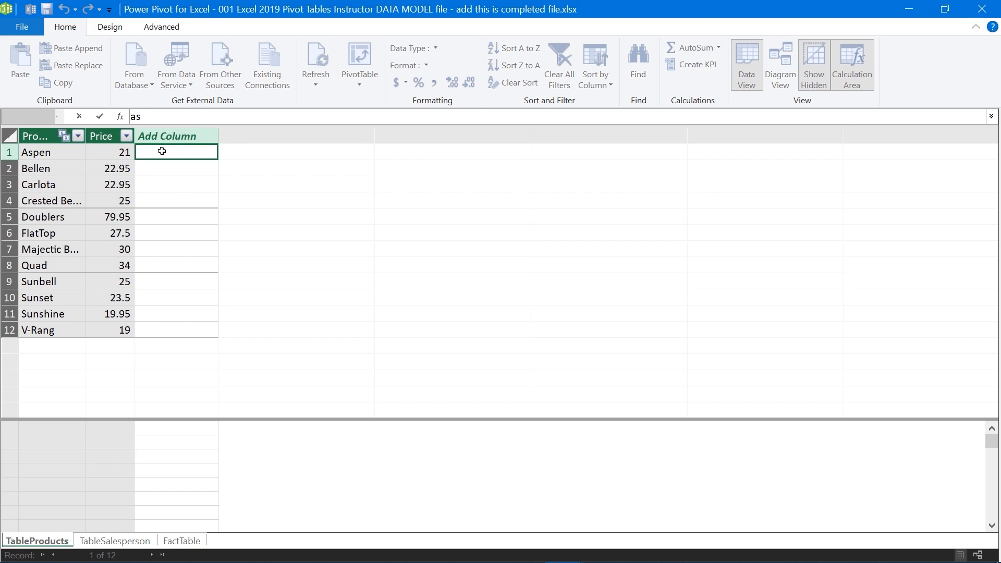
type("\\")
key("BackSpace")
key("BackSpace")
key("BackSpace")
left_click(172, 169)
left_click(174, 188)
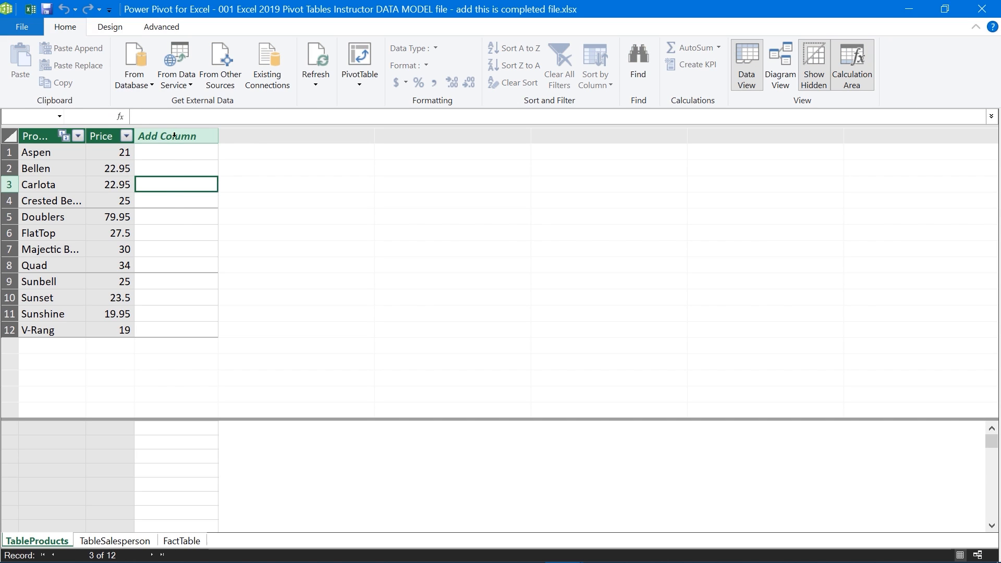
left_click(172, 541)
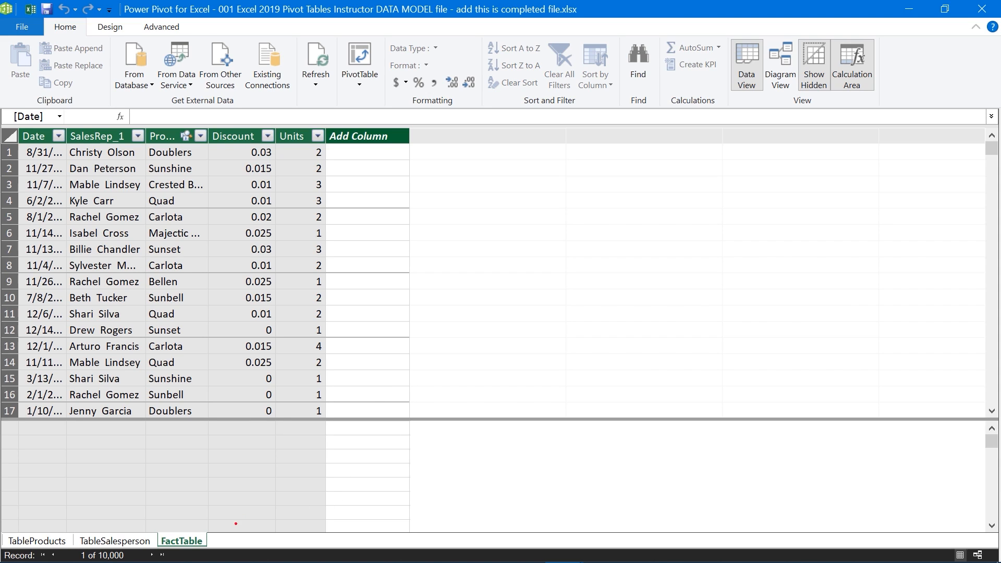
left_click_drag(216, 533, 319, 517)
left_click_drag(151, 529, 220, 556)
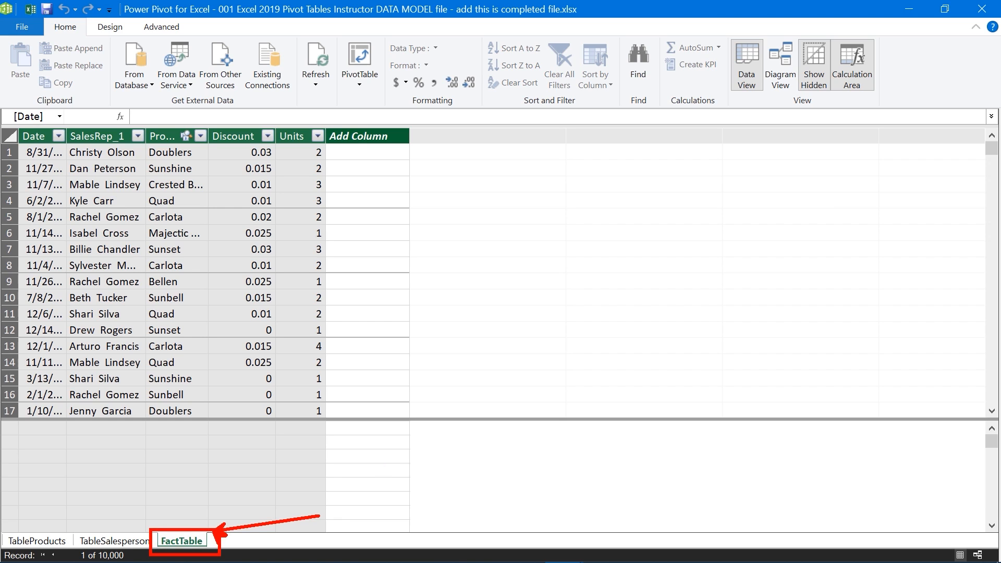
mouse_move(319, 124)
left_mouse_down()
mouse_move(408, 292)
mouse_move(410, 534)
left_mouse_up()
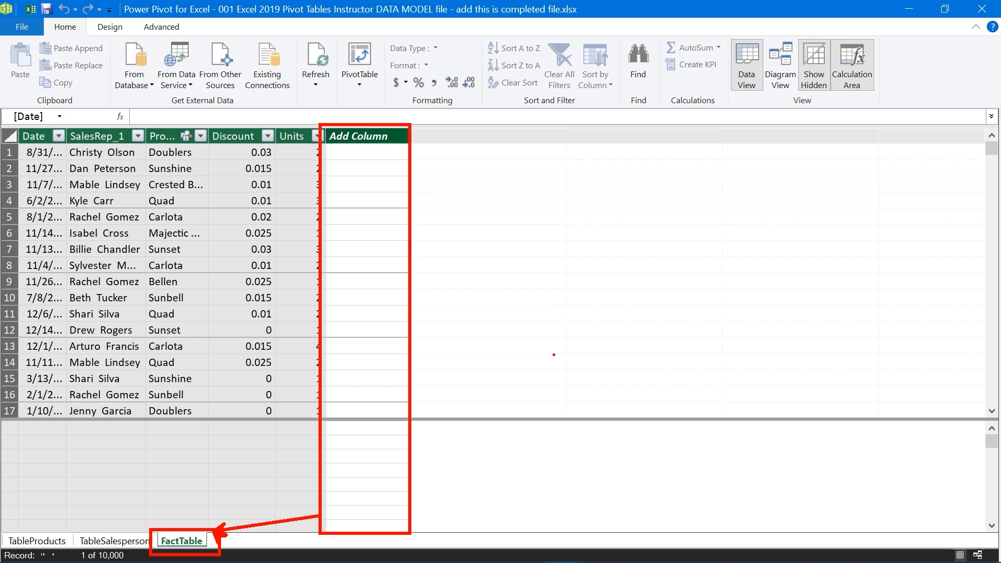
key("Escape")
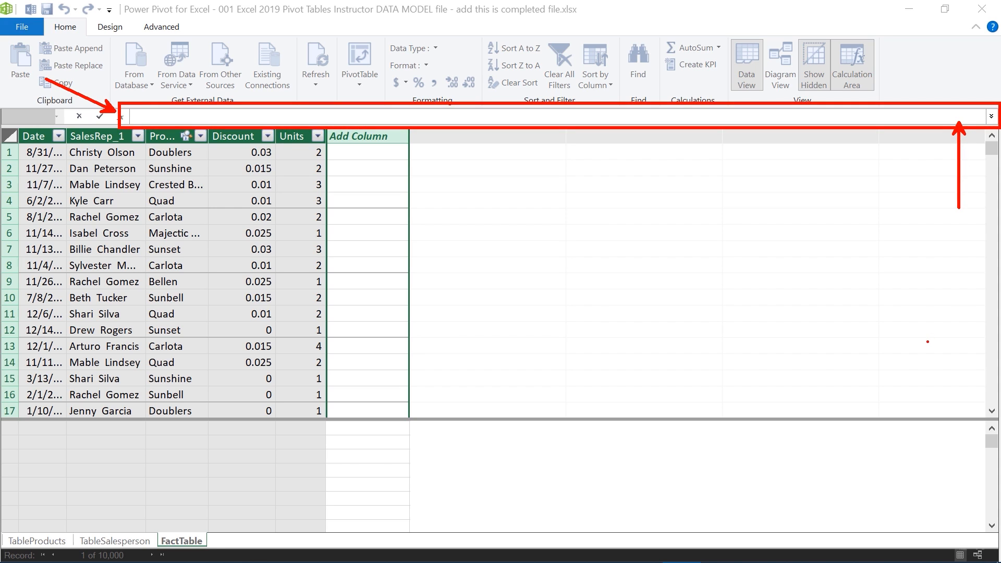
Add a calculated column to FactTable with the formula =RELATED(TableProducts[Price])
left_click(135, 119)
type("=")
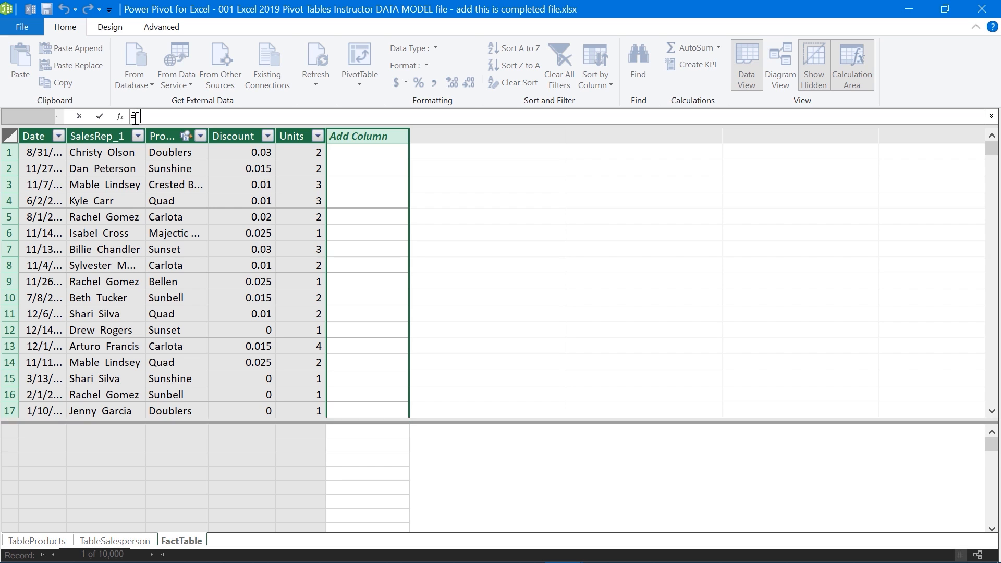
type("re")
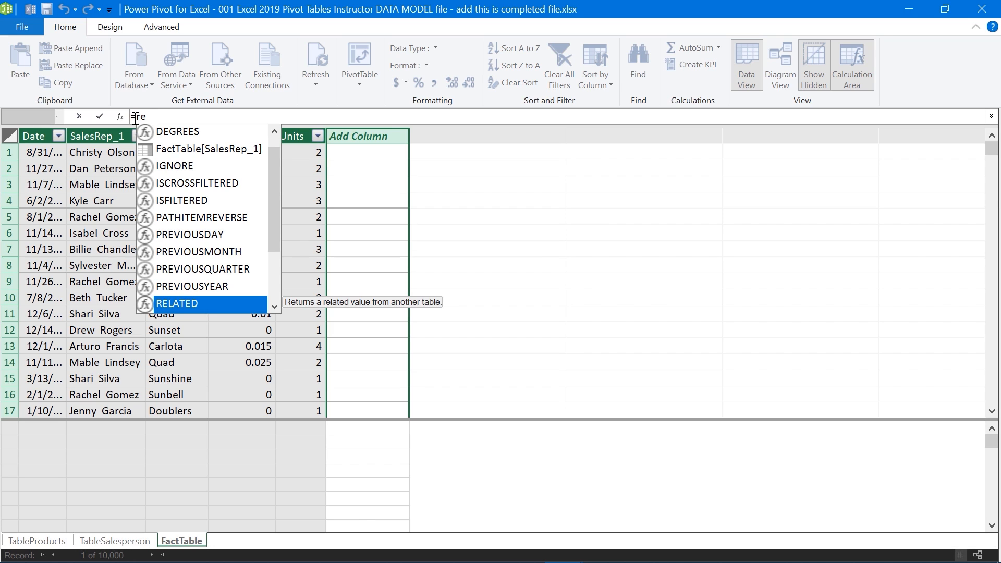
key("Tab")
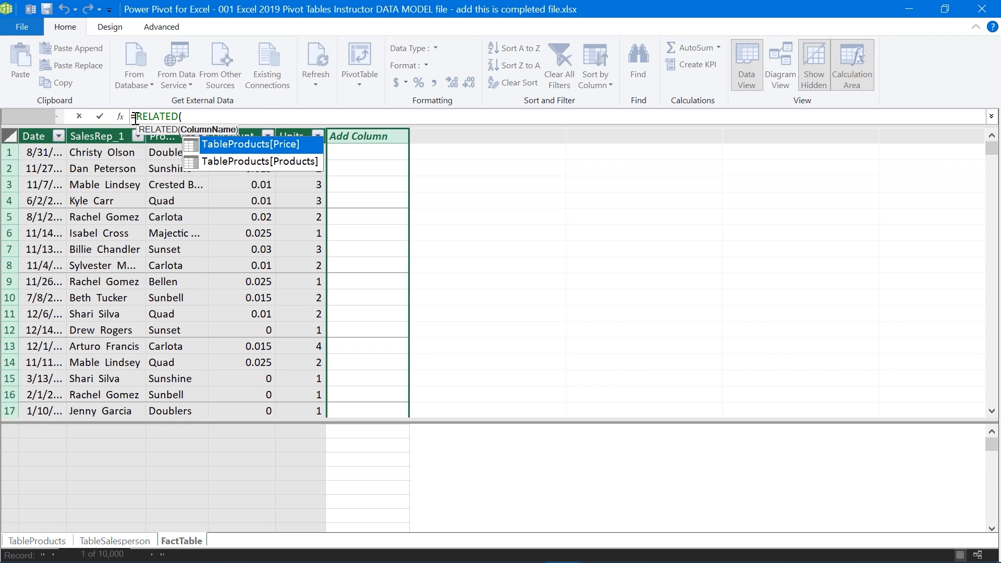
key("Tab")
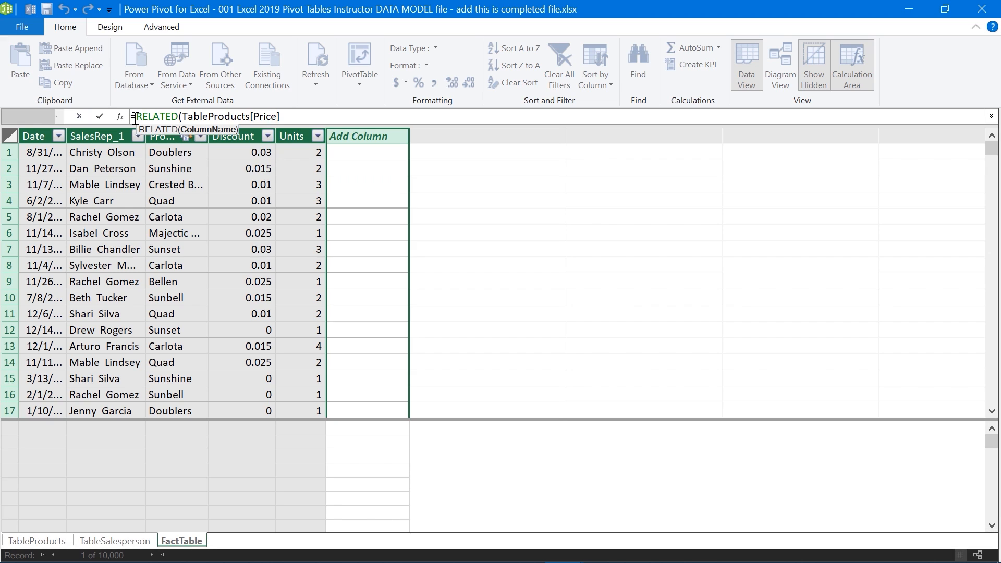
type(")")
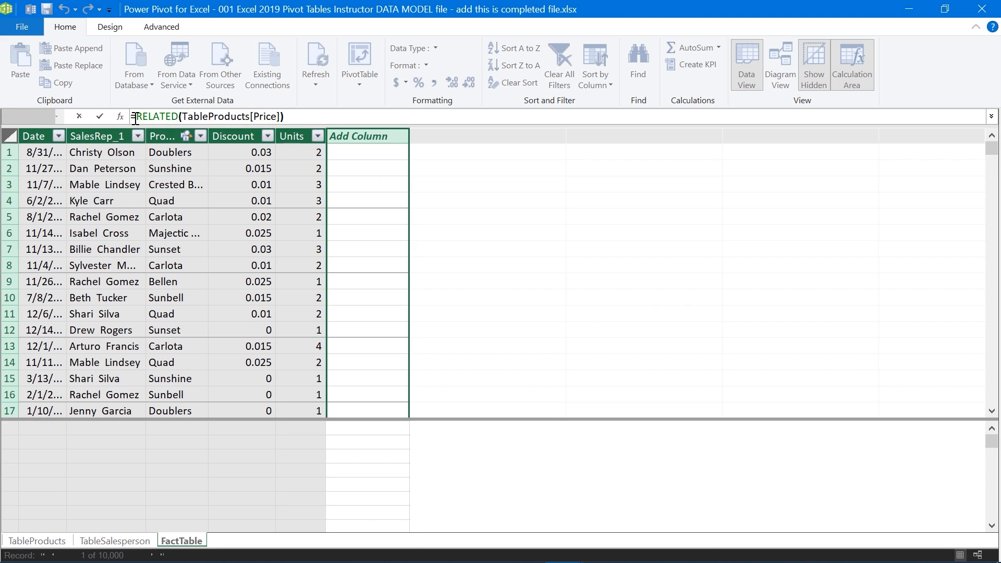
key("Return")
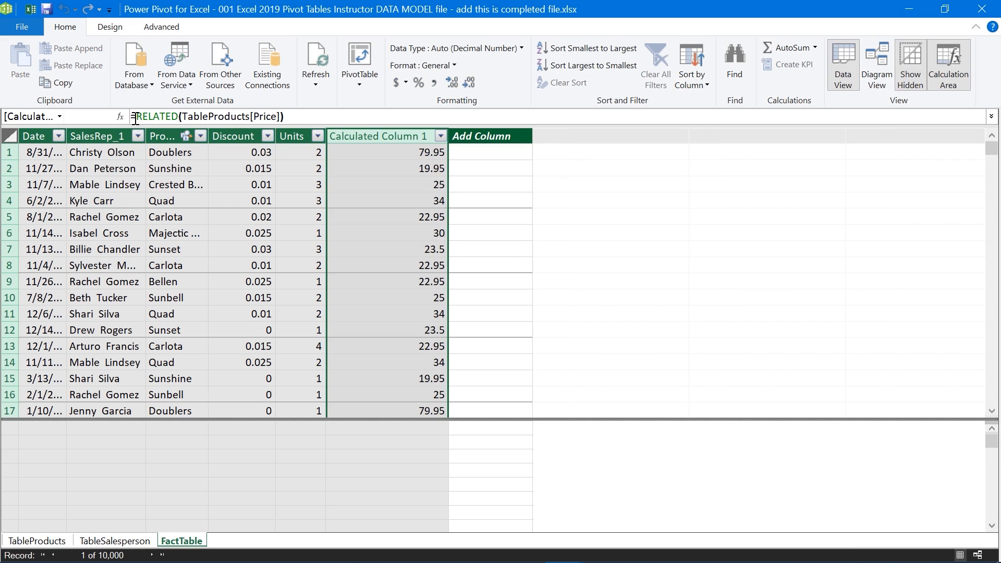
Rename the new price column in FactTable to Product Price
double_click(387, 137)
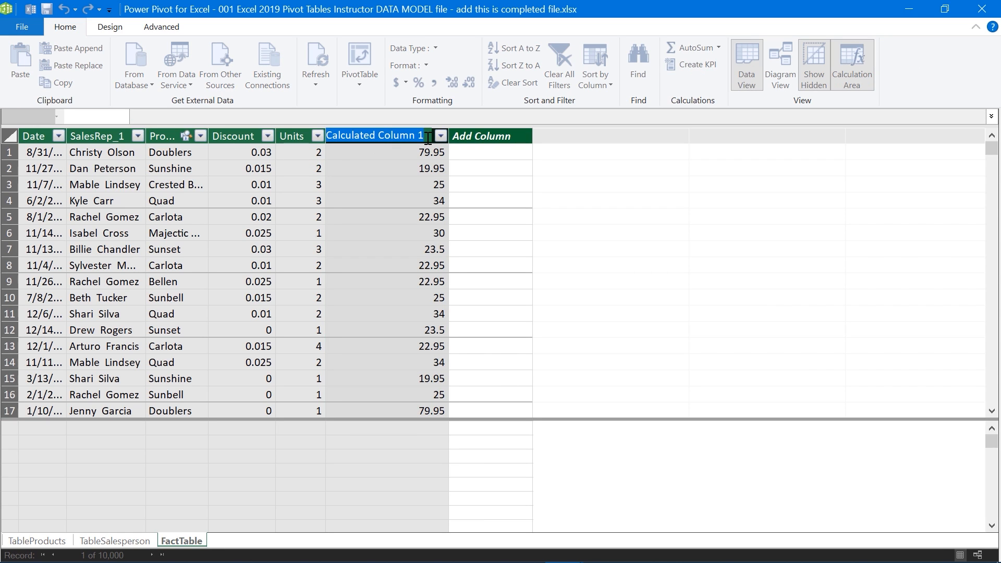
key("BackSpace")
type("P")
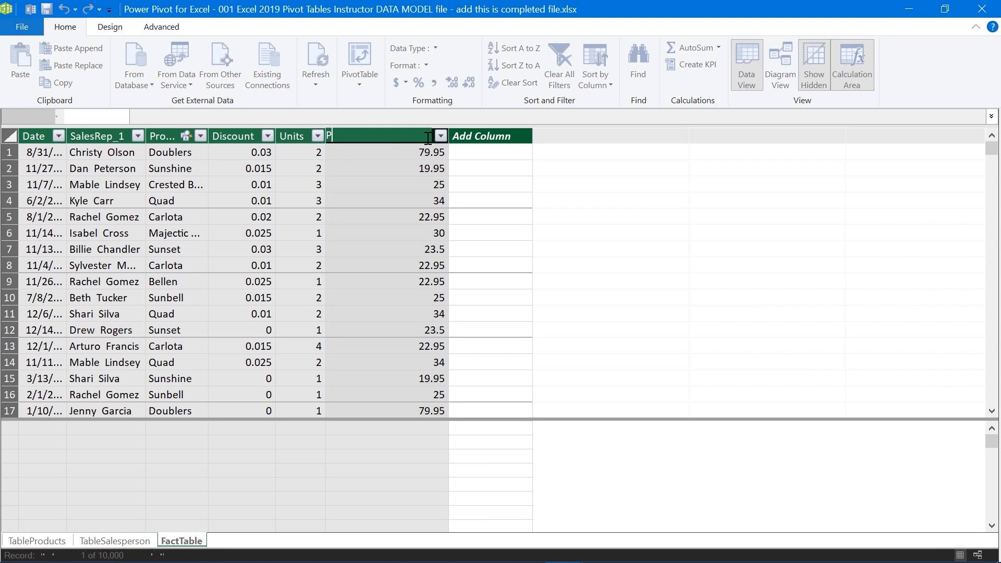
type("roduct Price")
key("Return")
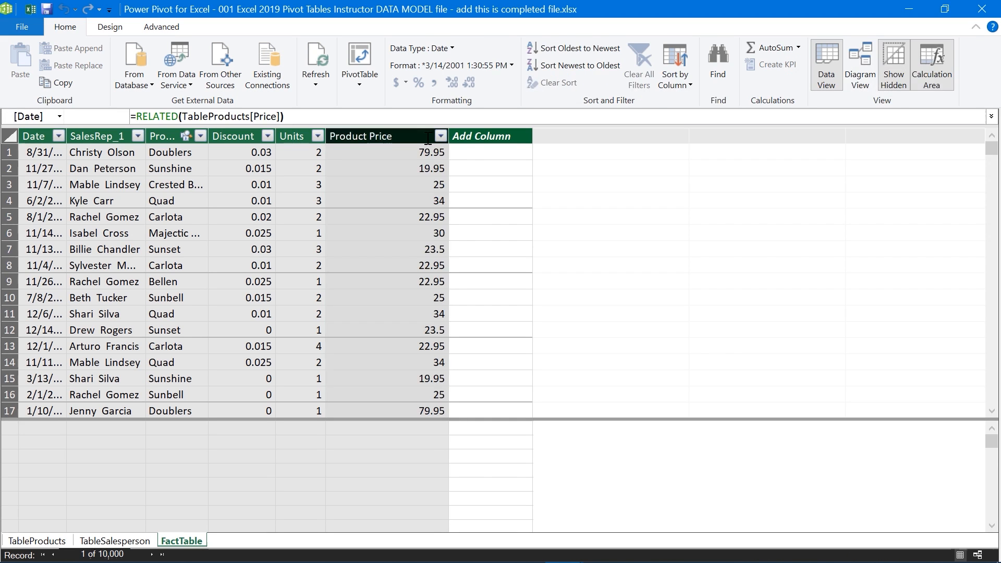
left_click(428, 136)
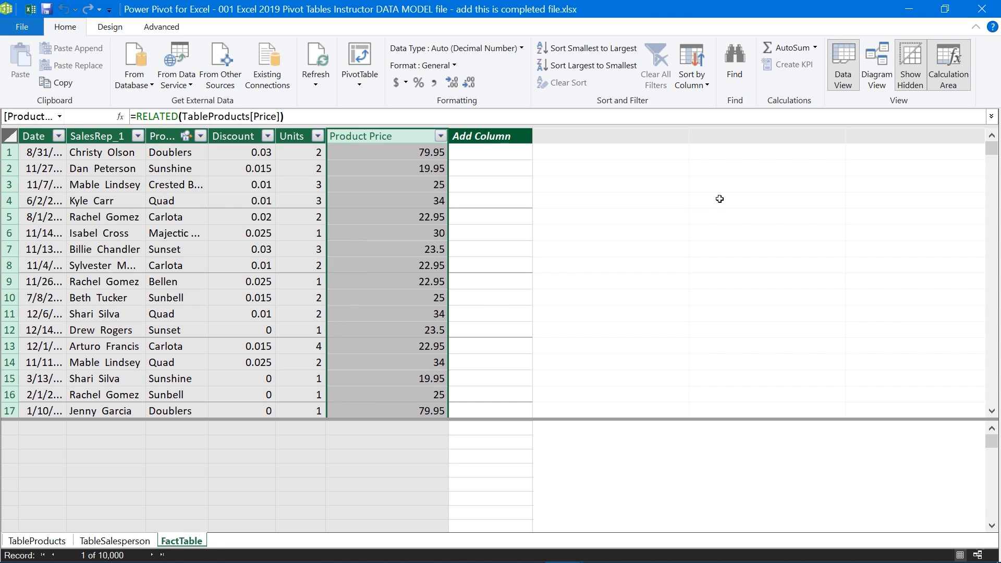
Create a relationship from SalesRep in TableSalesperson to SalesRep_1 in FactTable in diagram view, and return to data view
left_click(878, 78)
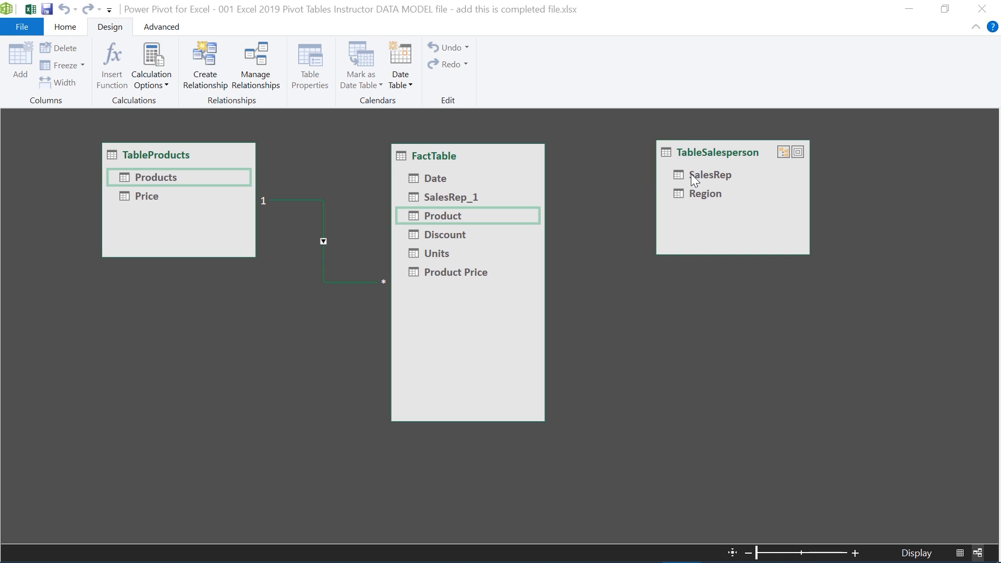
left_click_drag(690, 174, 467, 199)
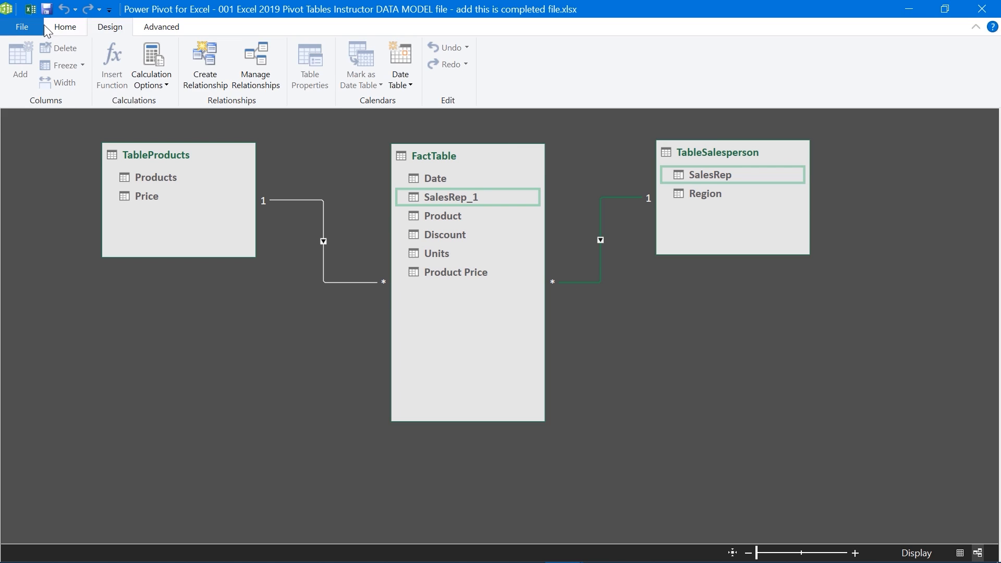
left_click(76, 31)
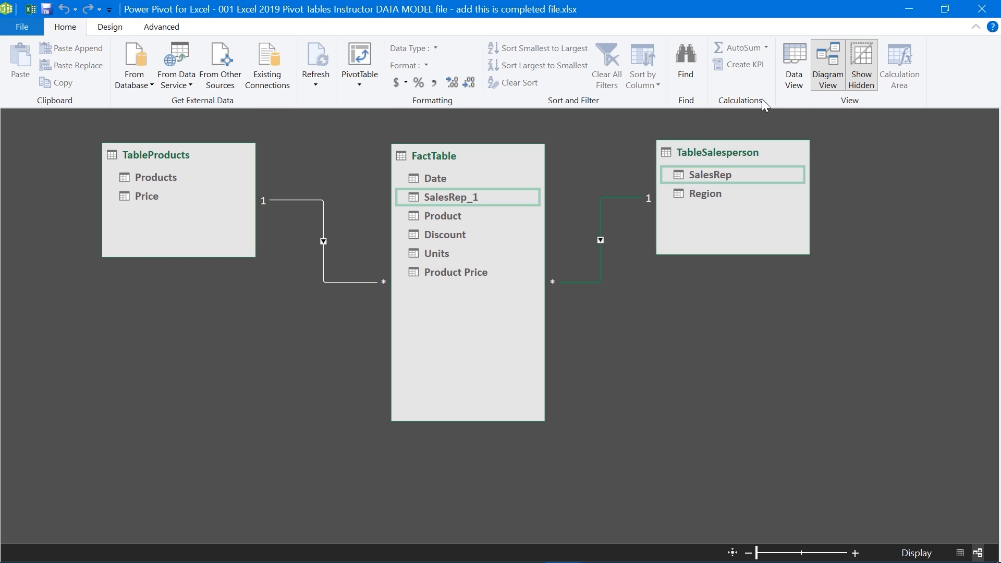
left_click(792, 86)
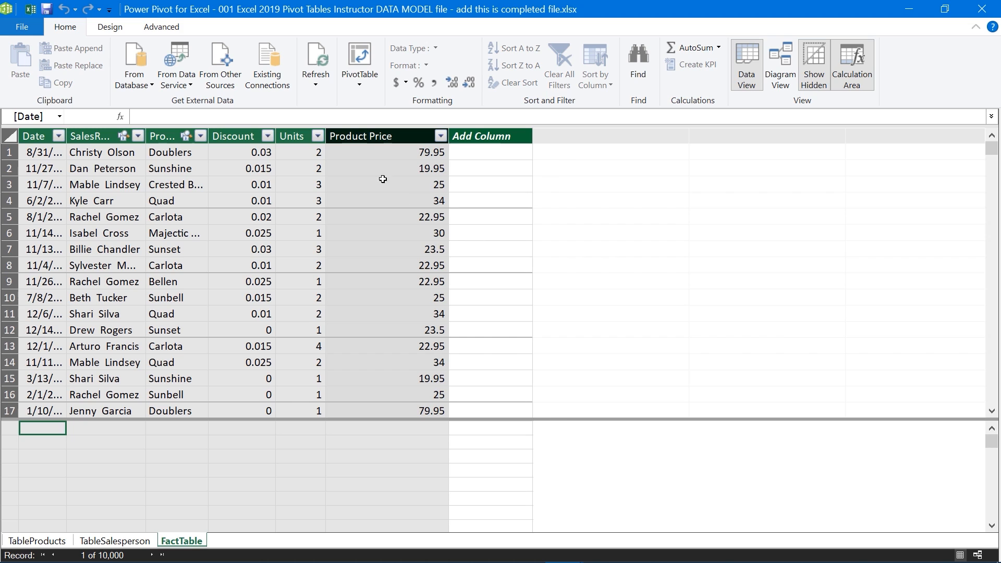
Add a calculated column after Product Price in FactTable with the formula =RELATED(TableSalesperson[Region])
left_click(477, 139)
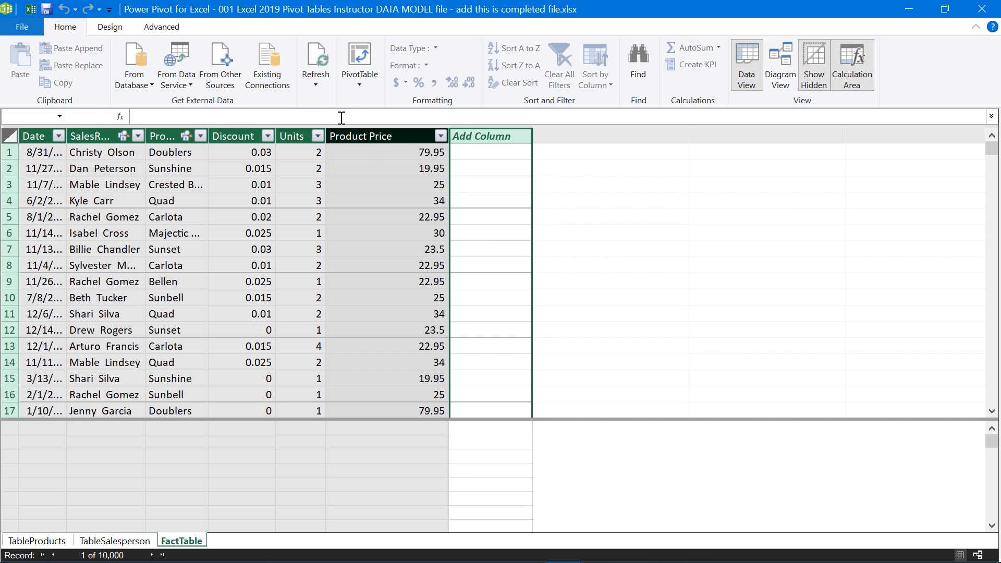
left_click(305, 116)
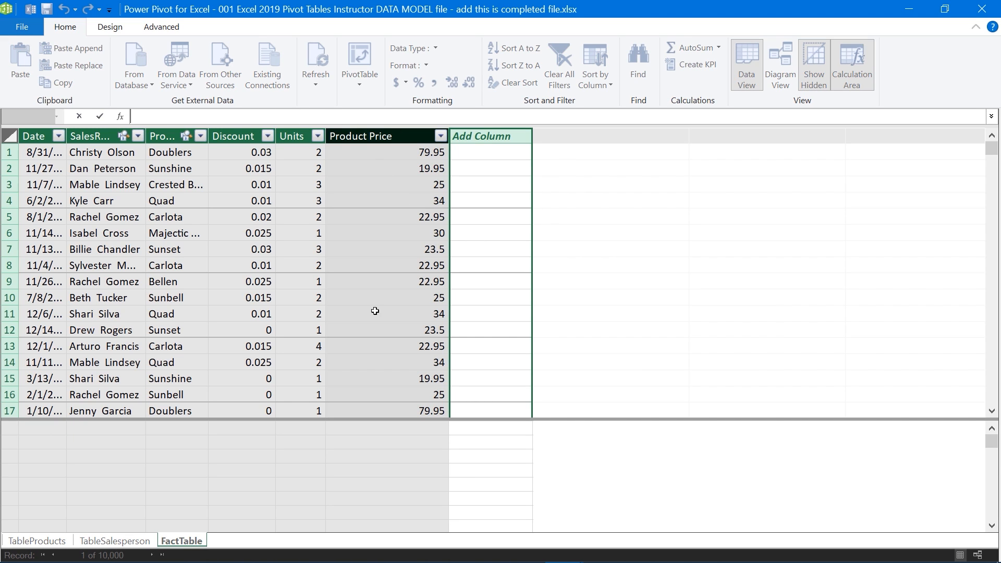
type("=")
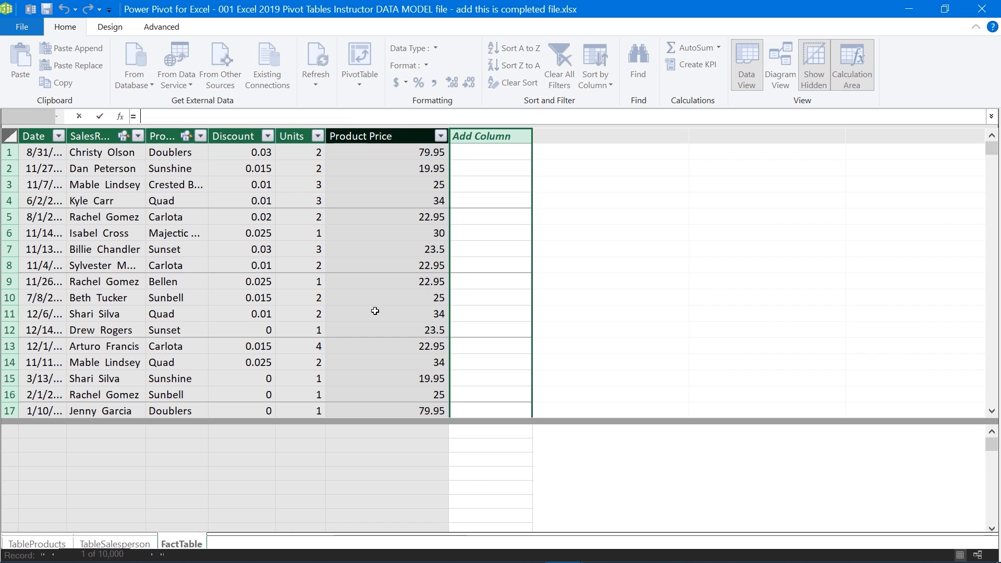
type("rel")
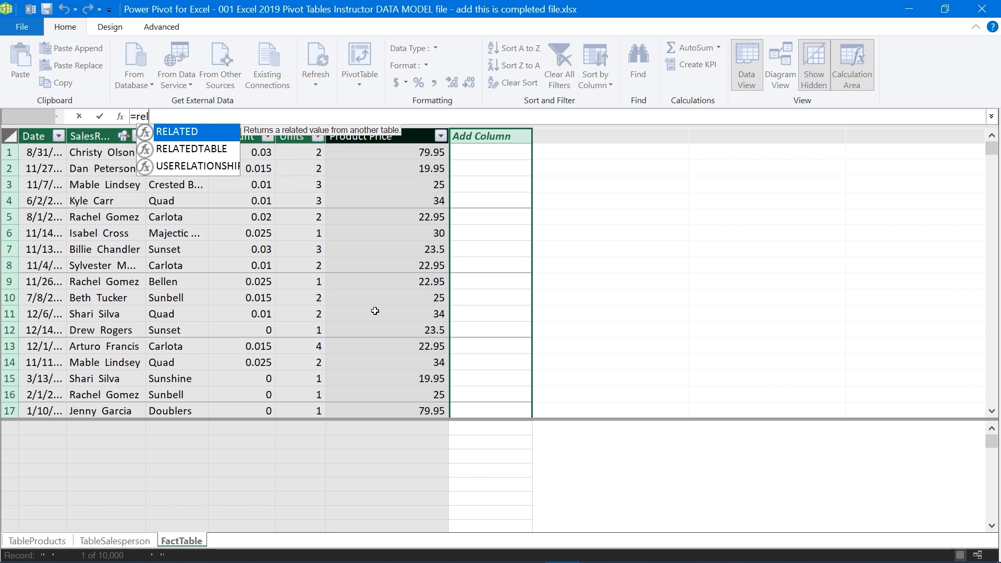
key("Tab")
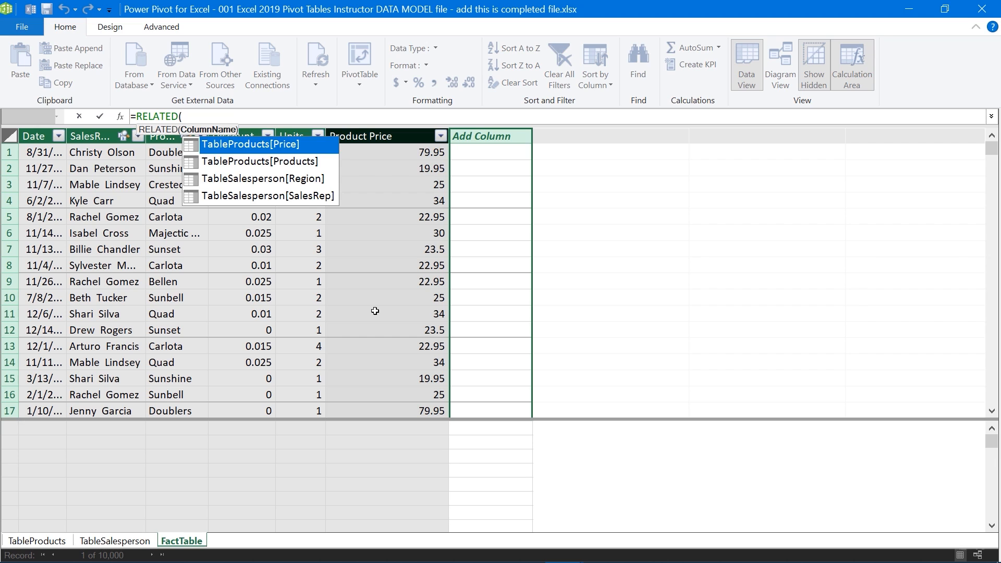
key("Down")
key("Down")
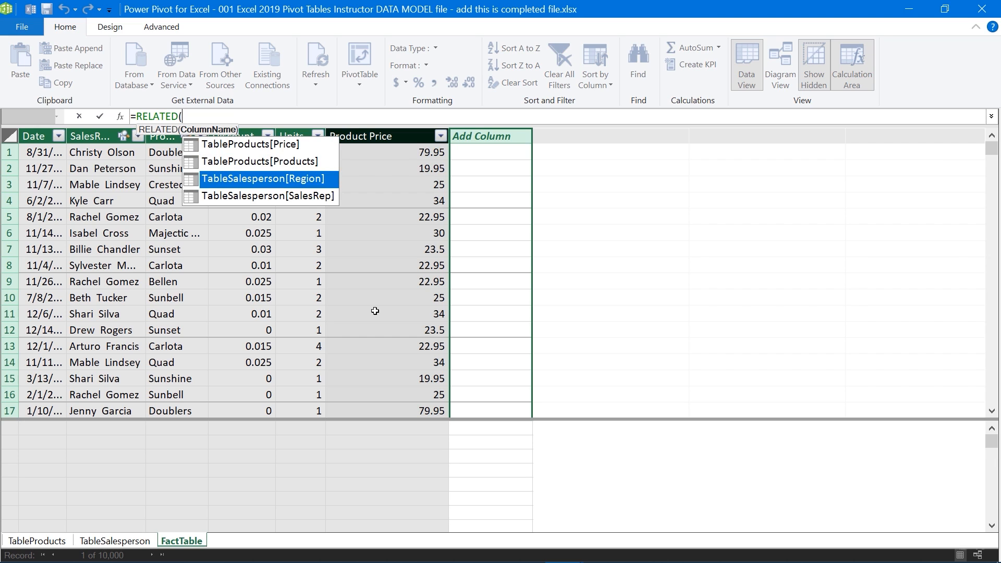
key("Tab")
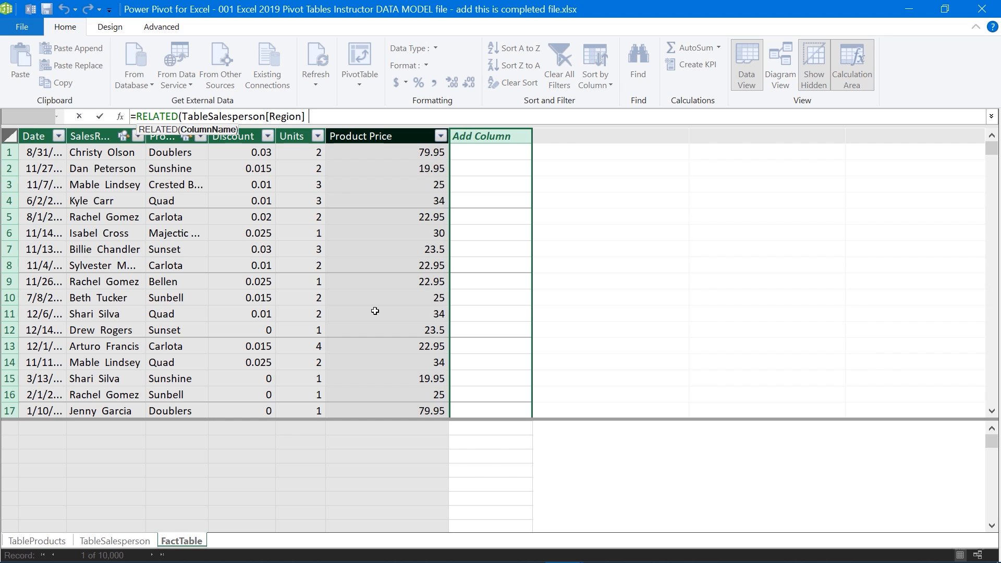
type(")")
key("Return")
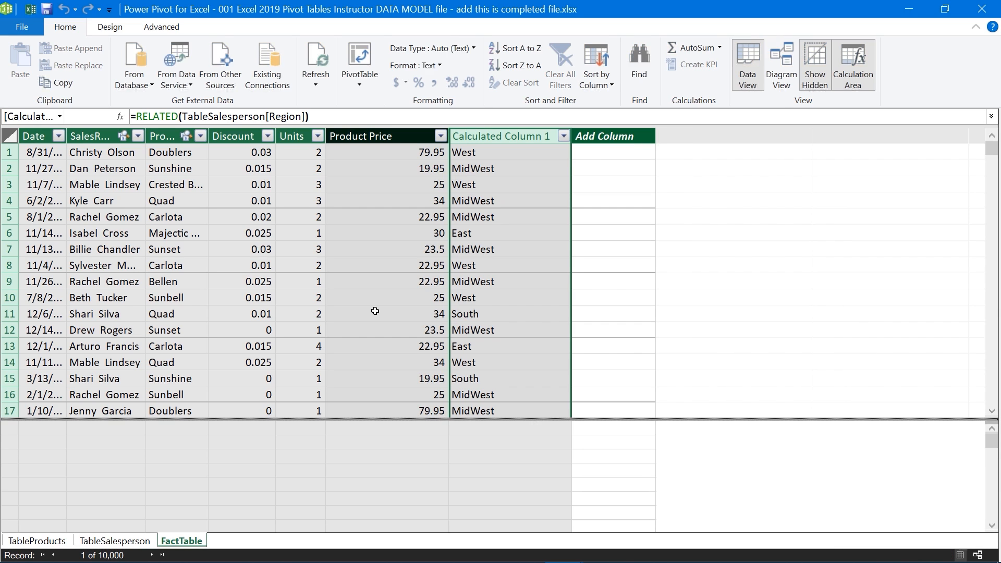
Rename the new region column in FactTable to Regions
double_click(504, 136)
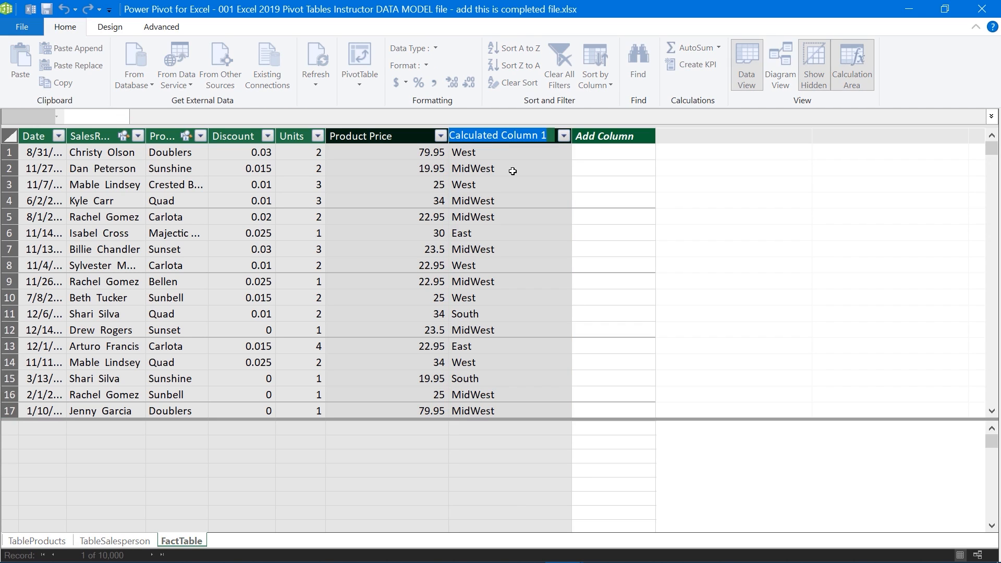
key("BackSpace")
type("Ref")
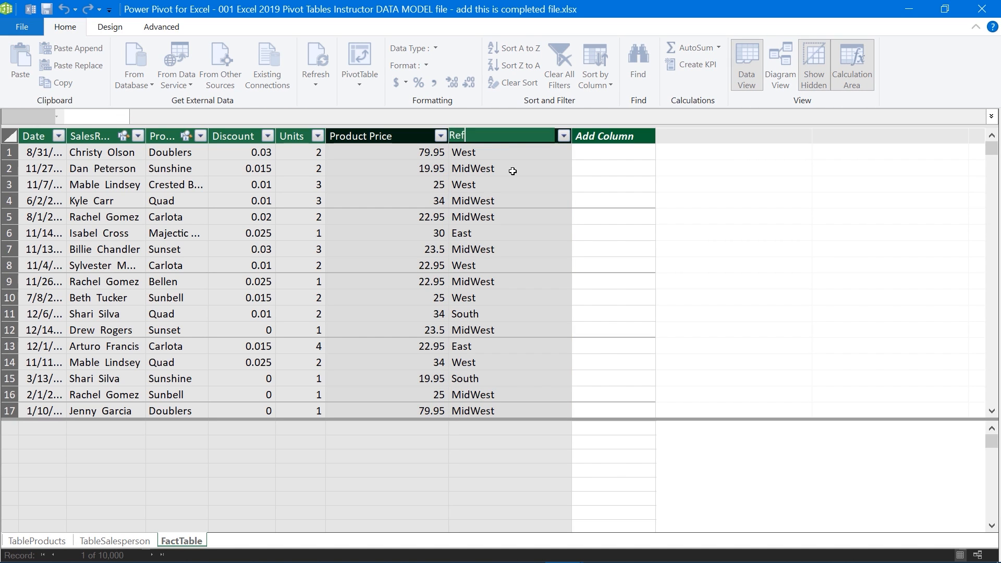
type("gions")
key("Return")
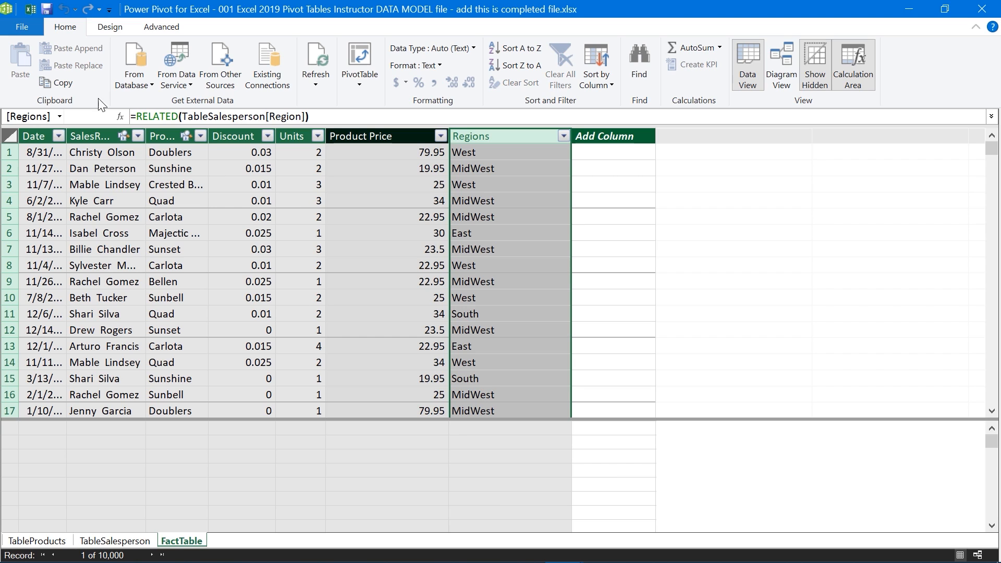
Create a PivotTable from the data model on a new worksheet and widen its field list
left_click(364, 82)
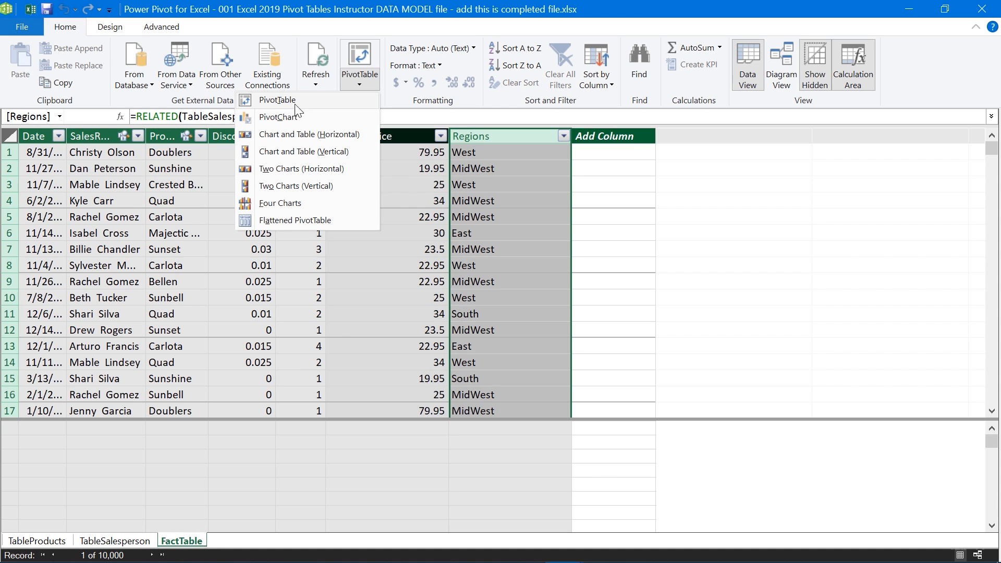
left_click(281, 107)
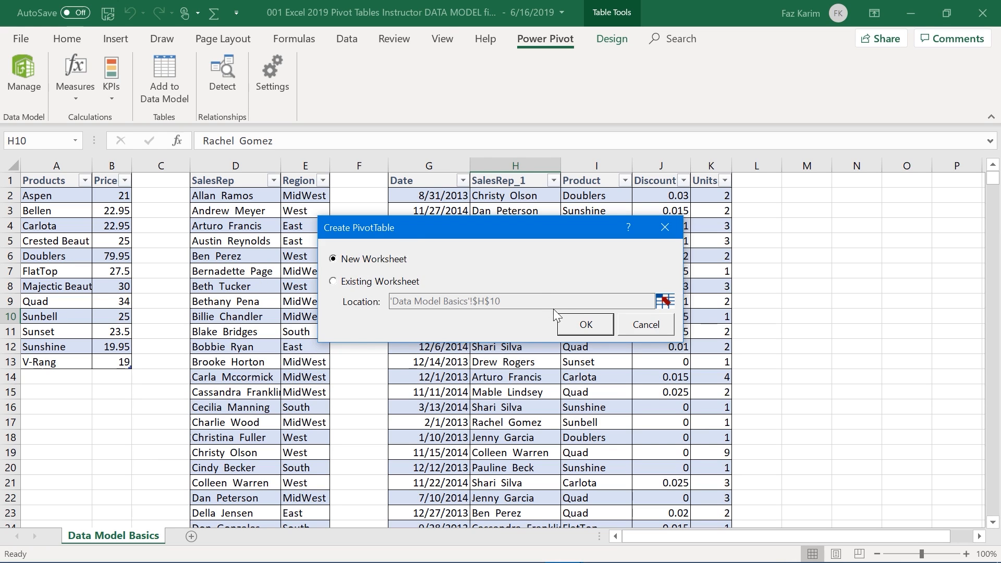
left_click(571, 323)
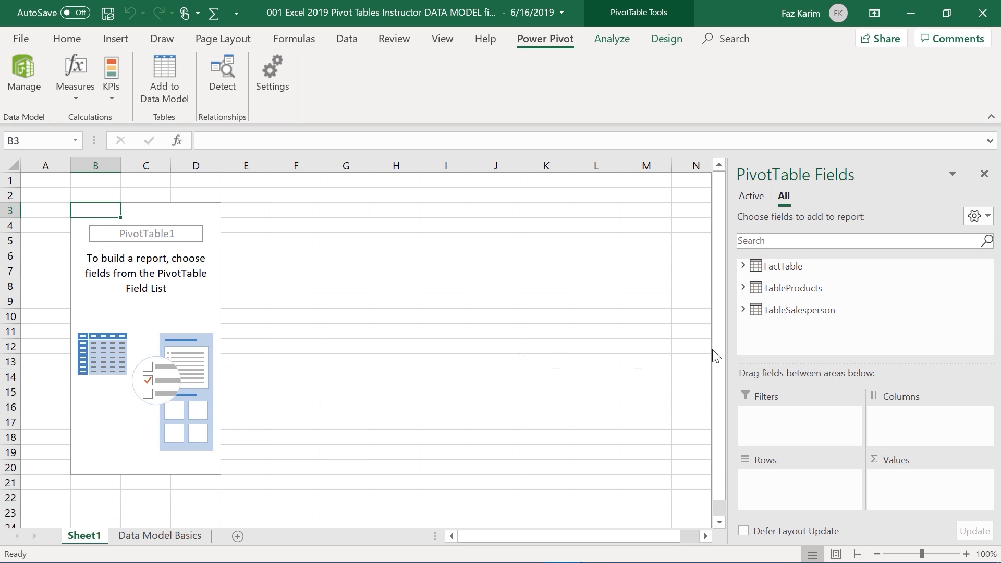
left_click_drag(727, 349, 655, 345)
Try a layout with SalesRep from TableSalesperson as rows and Region as values, and remove both fields from the PivotTable
left_click(672, 309)
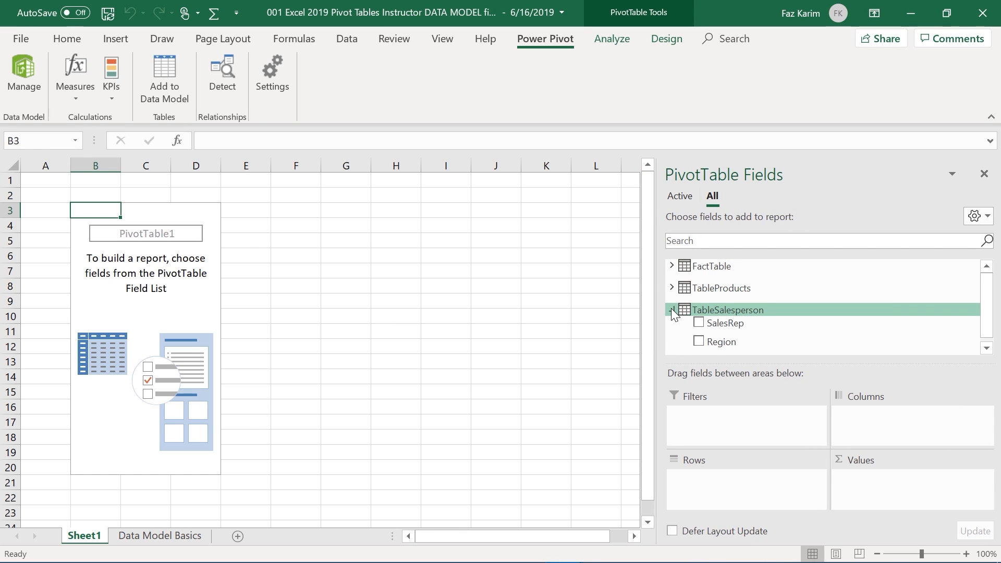
scroll(985, 317, "down", 1)
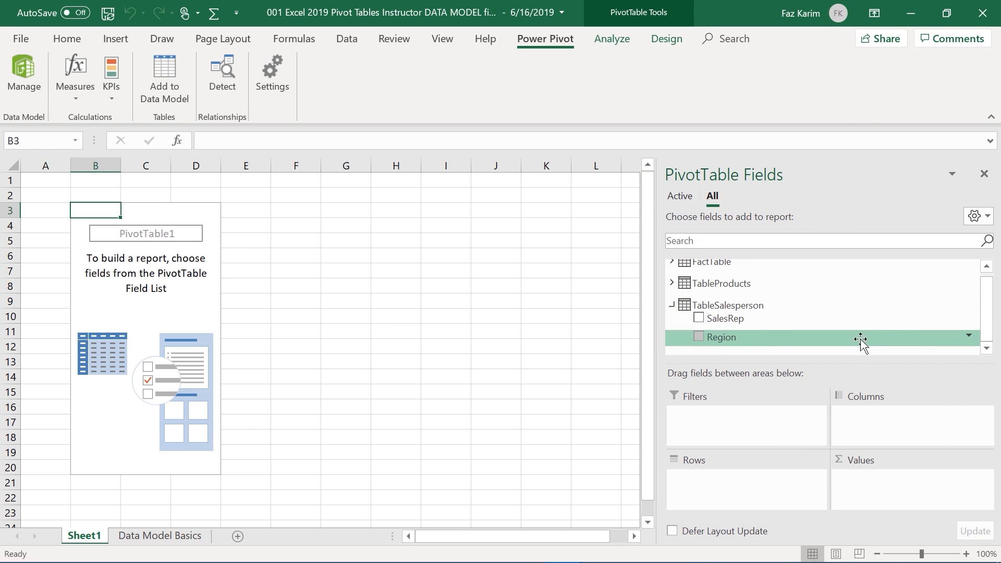
left_click_drag(730, 324, 709, 484)
left_click_drag(736, 349, 871, 460)
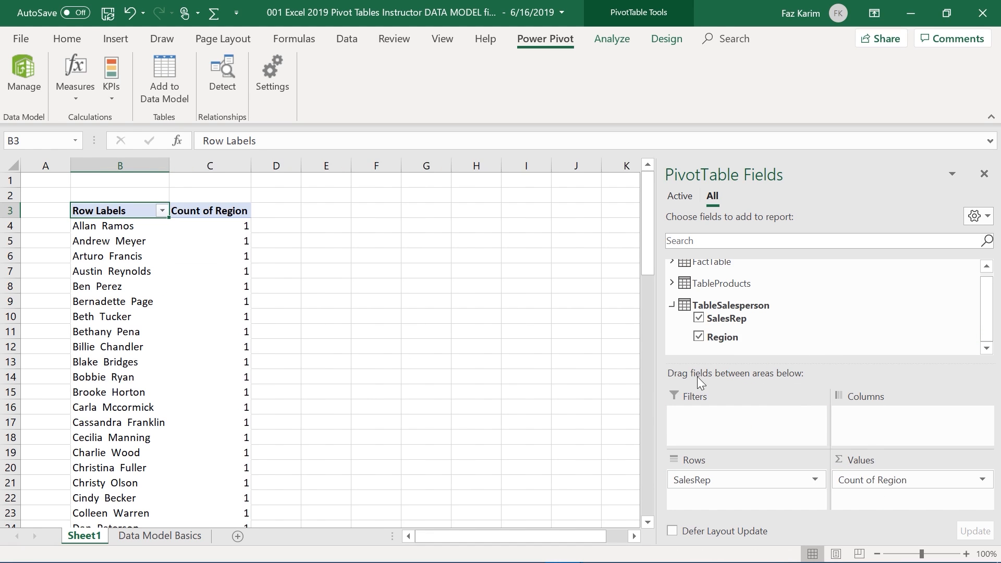
left_click_drag(688, 490, 590, 452)
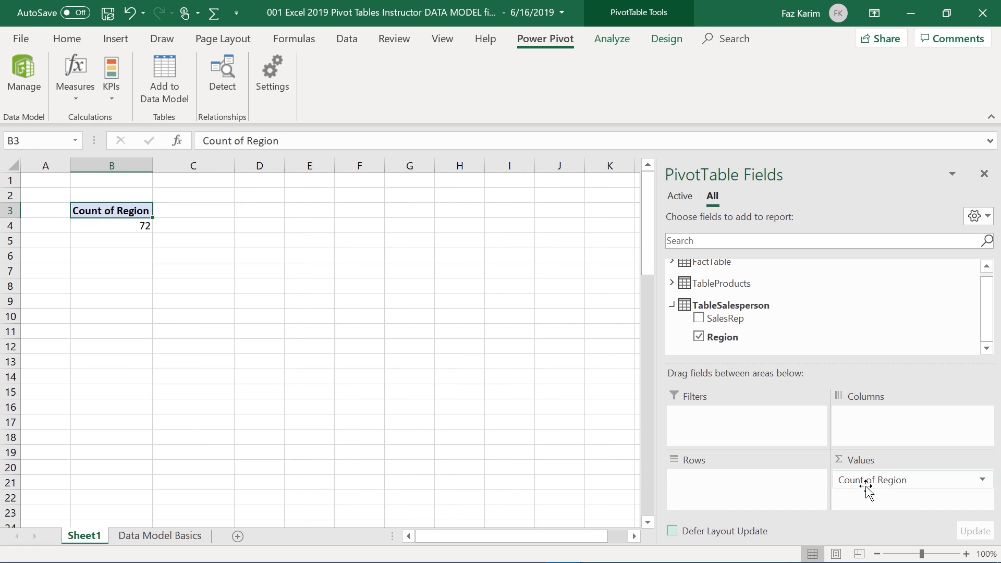
left_click_drag(867, 482, 632, 477)
Add the SalesRep_1 field from FactTable to the PivotTable's rows
scroll(985, 313, "up", 1)
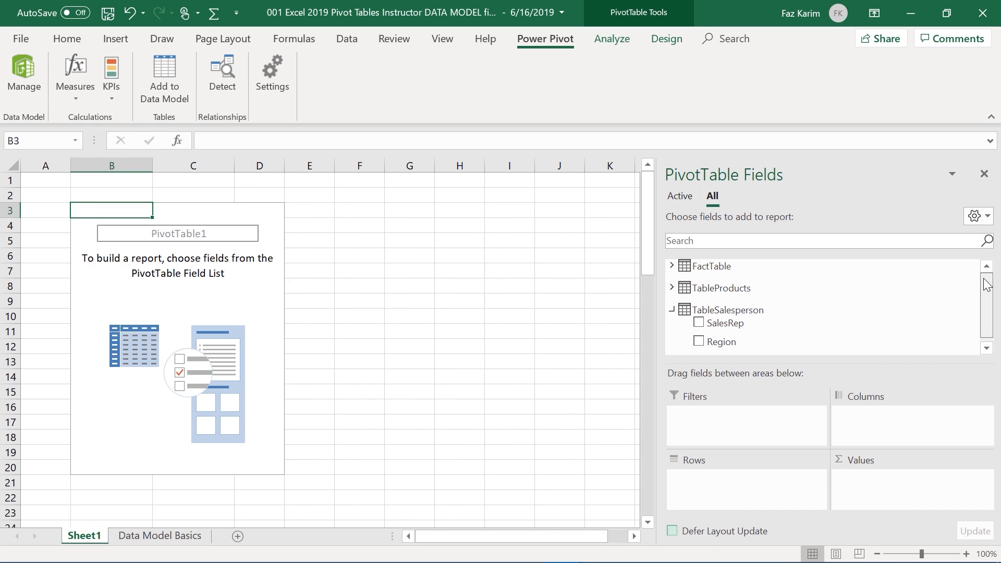
left_click(672, 265)
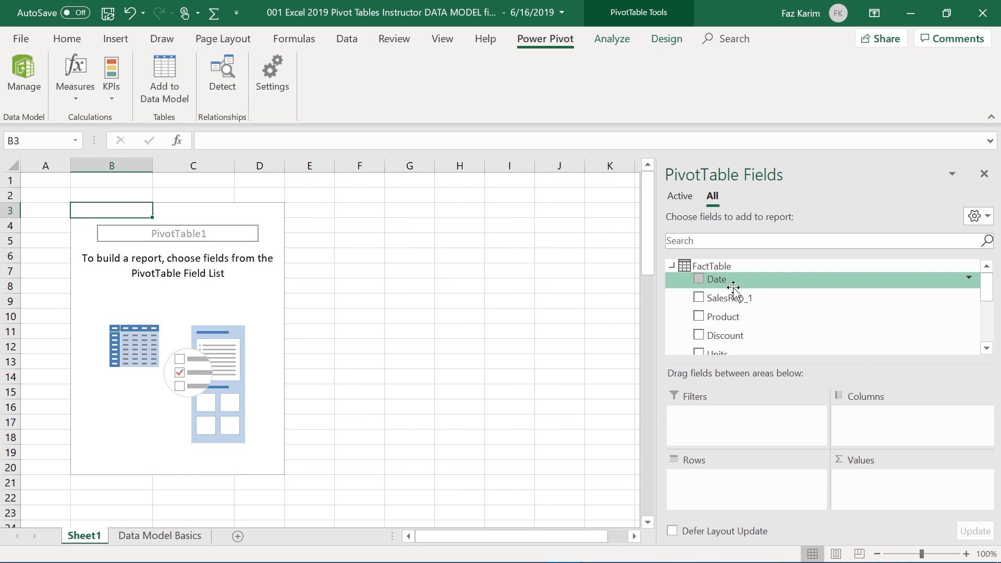
left_click_drag(739, 298, 787, 496)
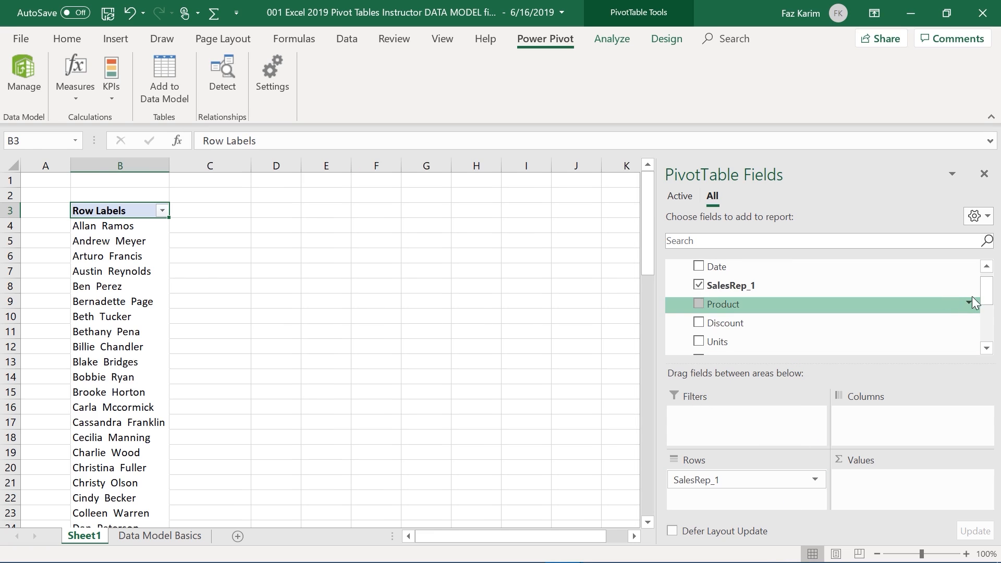
Add Regions from FactTable as the PivotTable's columns and Product as its counted values, and inspect the MidWest counts
left_click_drag(984, 295, 824, 330)
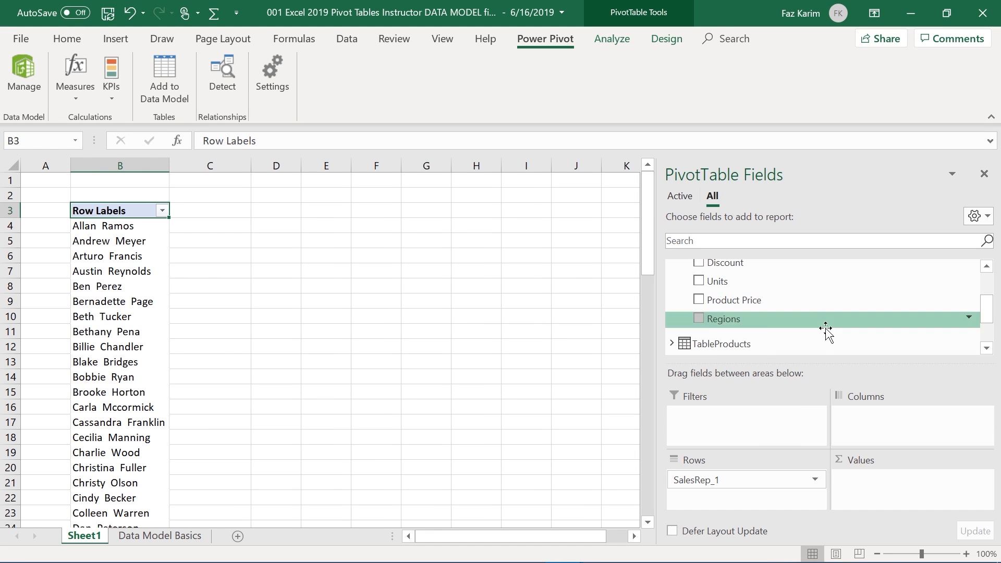
left_click_drag(726, 320, 897, 417)
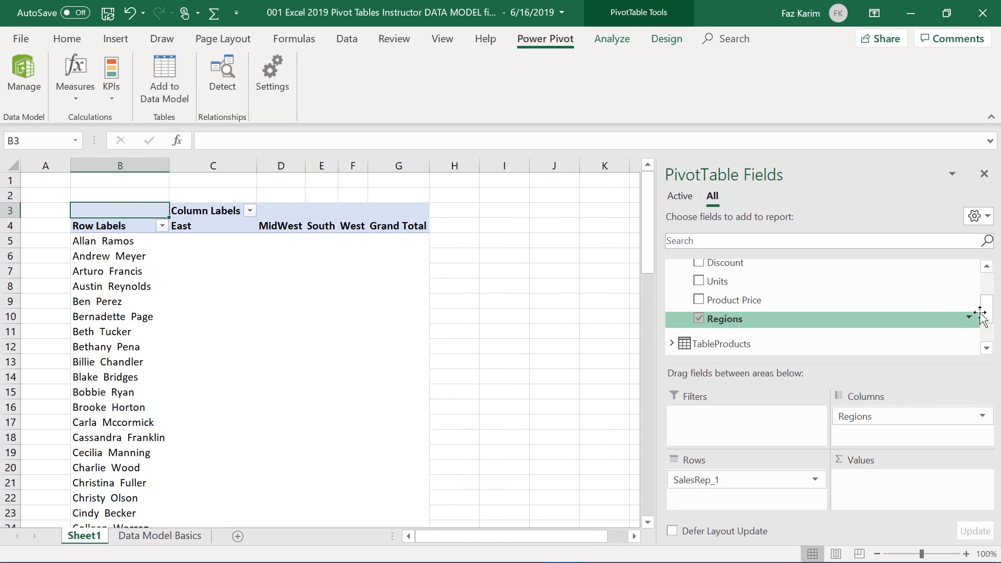
left_click_drag(986, 311, 985, 298)
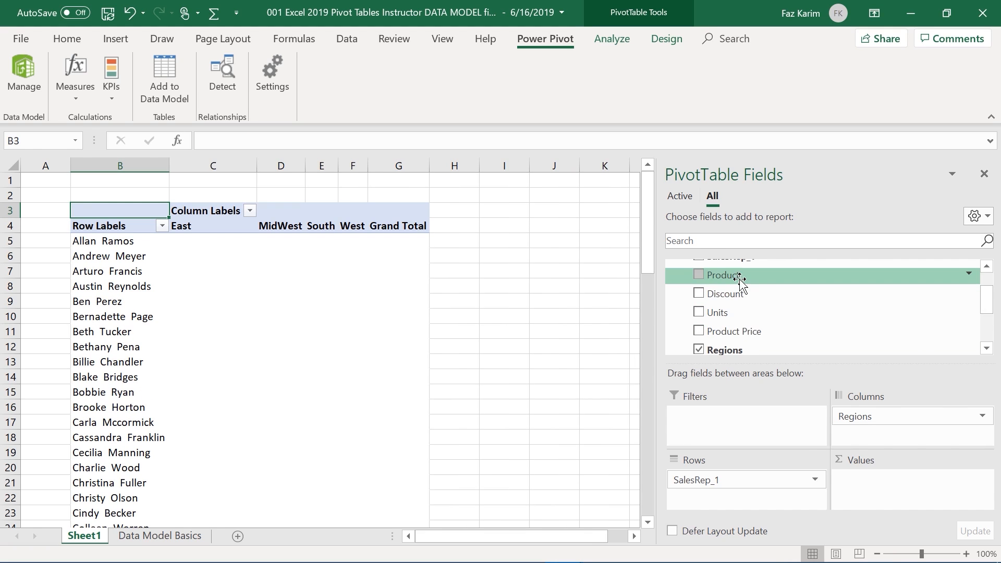
left_click_drag(730, 274, 855, 478)
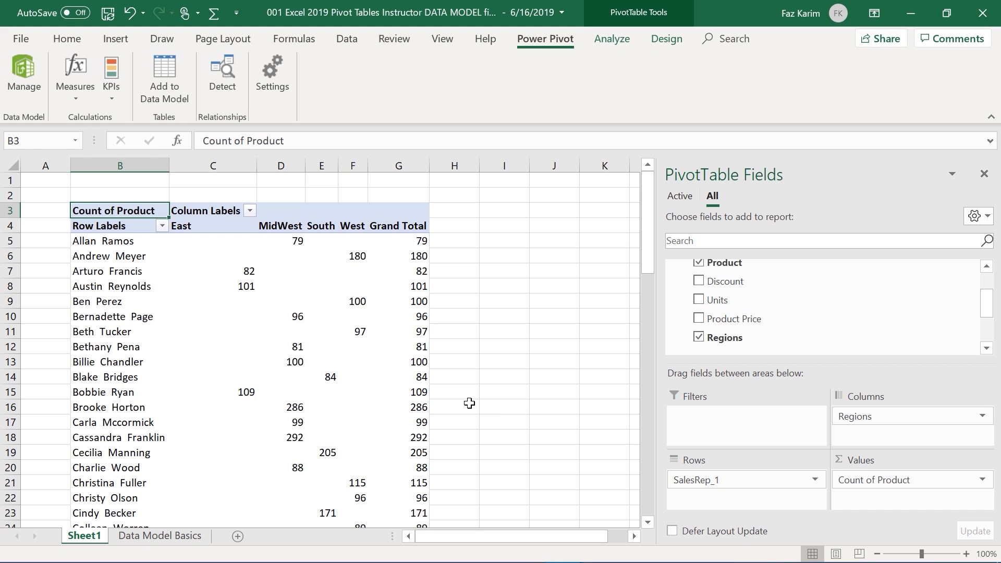
left_click(295, 241)
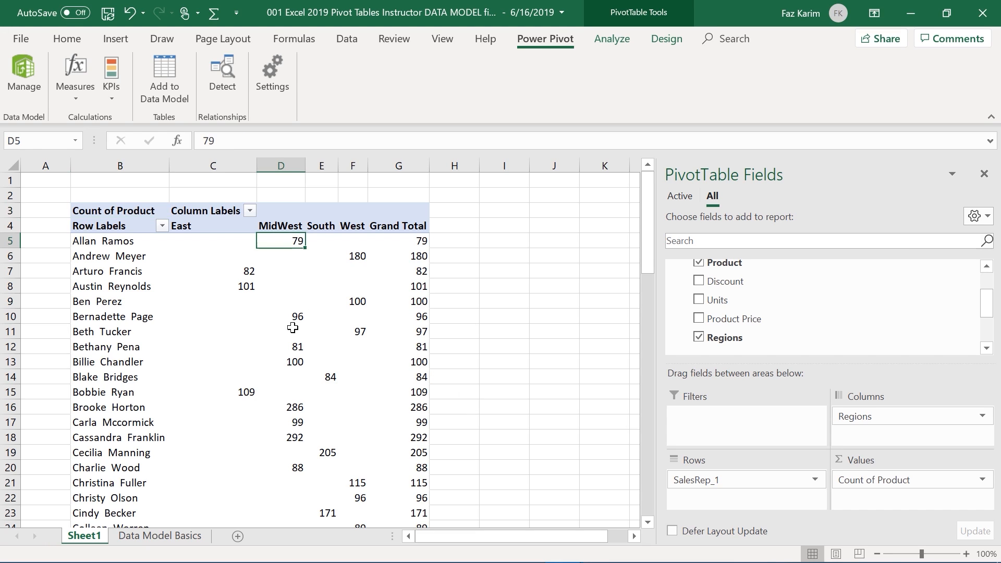
mouse_move(291, 357)
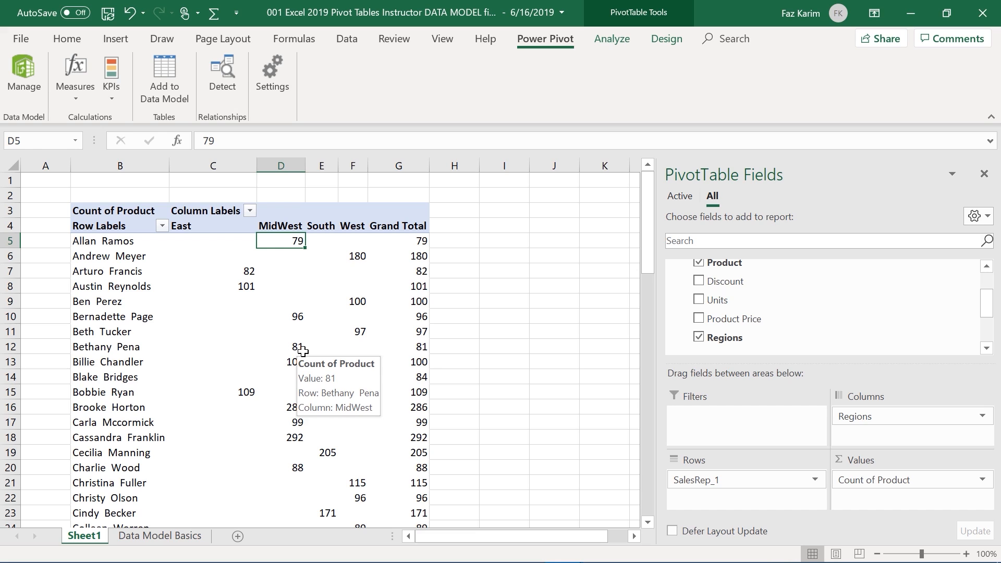
Widen the PivotTable field list further and collapse FactTable, TableProducts and TableSalesperson to show only the table names
left_click_drag(658, 353, 492, 354)
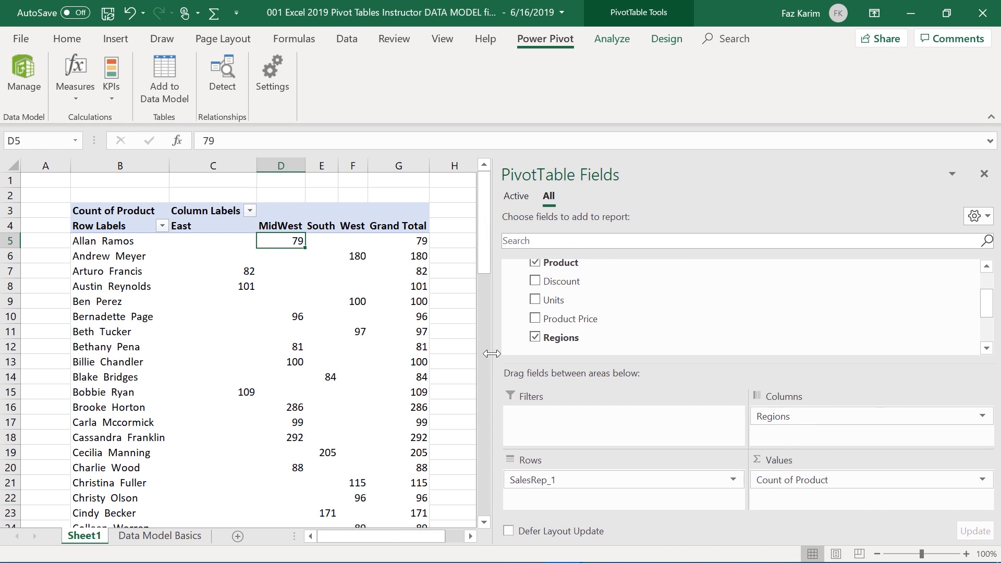
left_click_drag(987, 313, 985, 288)
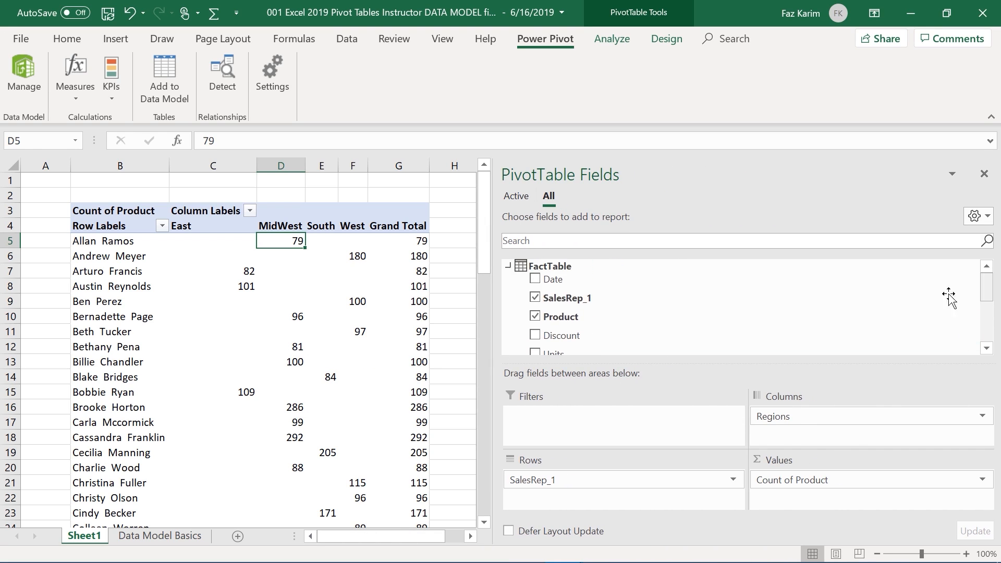
left_click(508, 266)
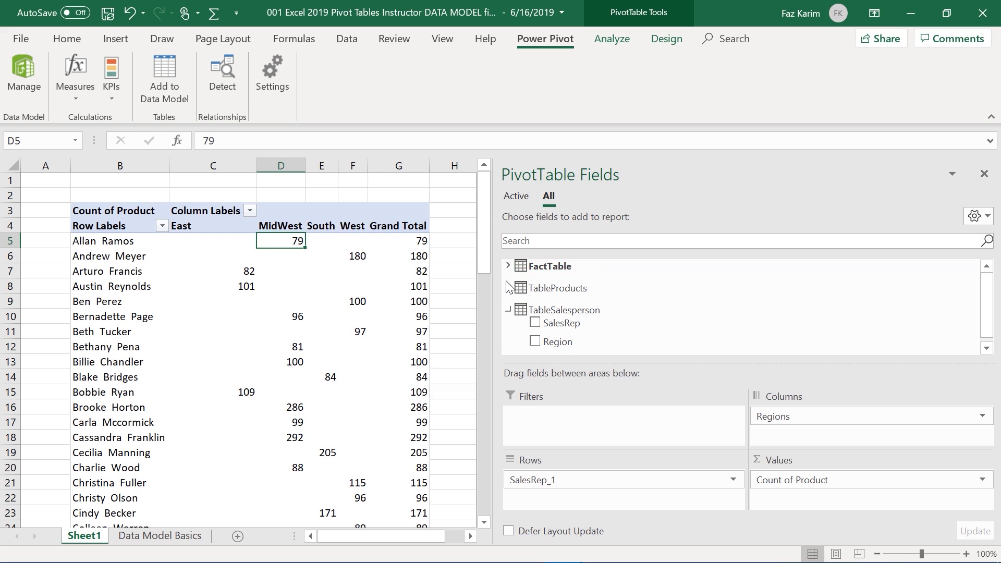
left_click(508, 287)
left_click(508, 345)
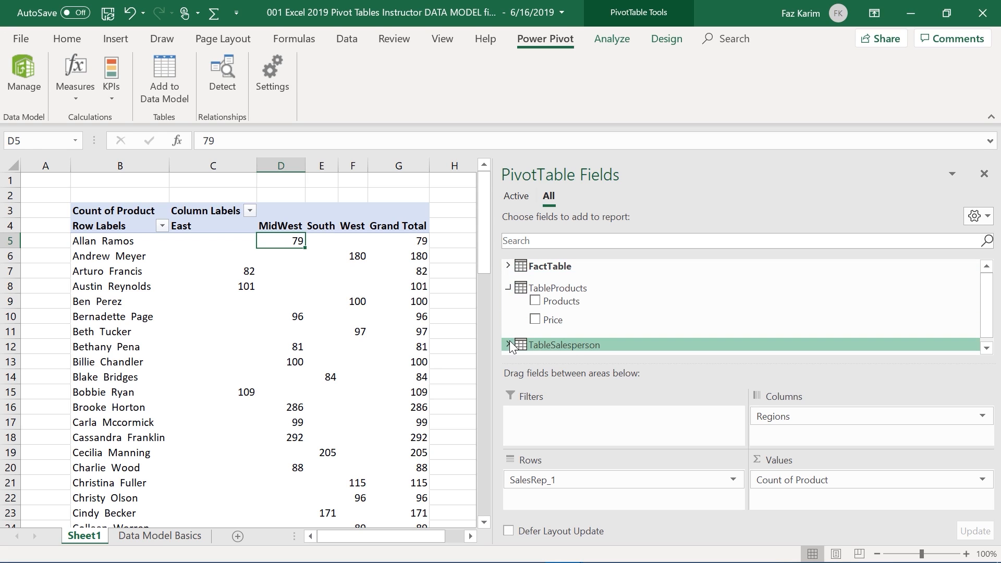
left_click(508, 288)
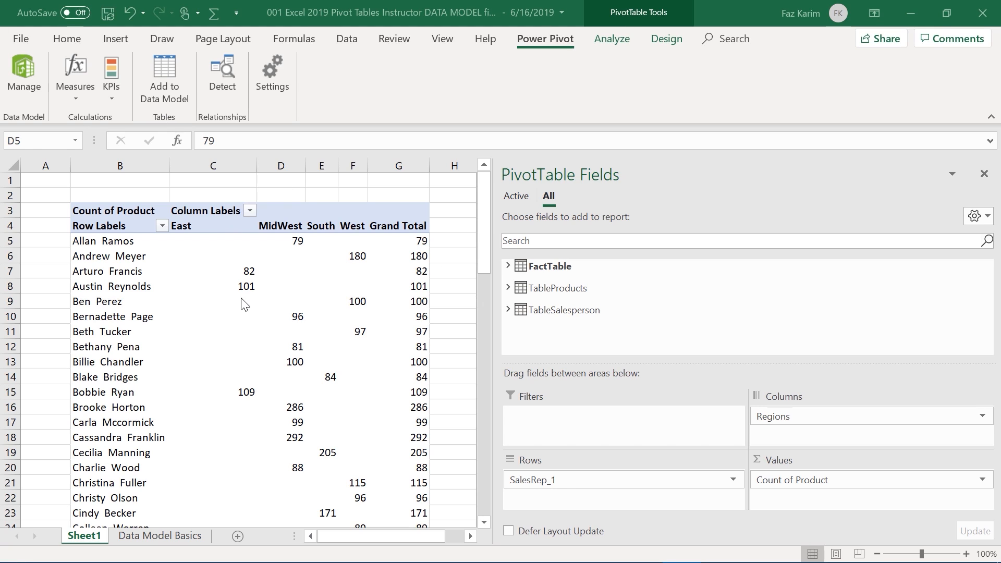
Show the source tables on the Data Model Basics worksheet
left_click(179, 537)
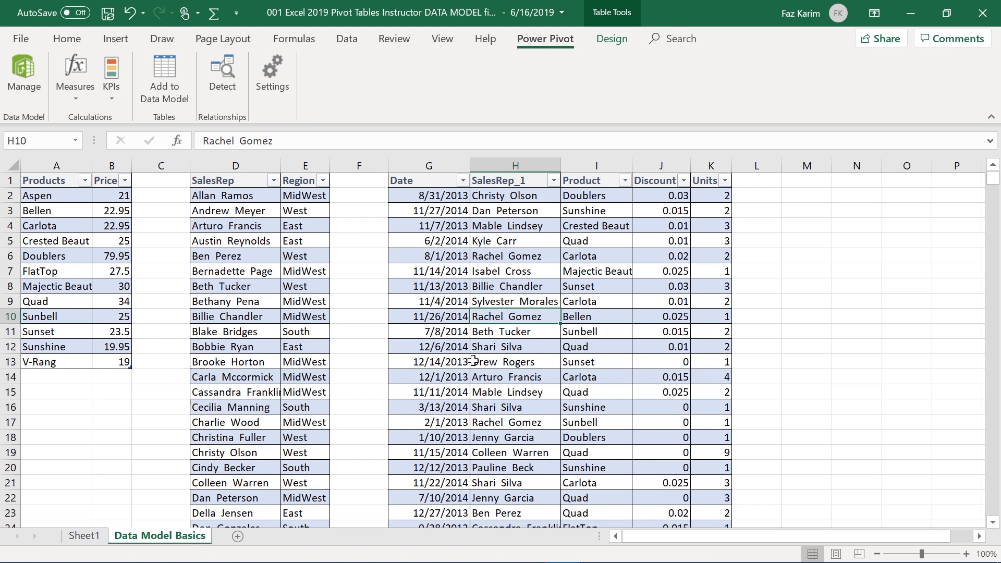